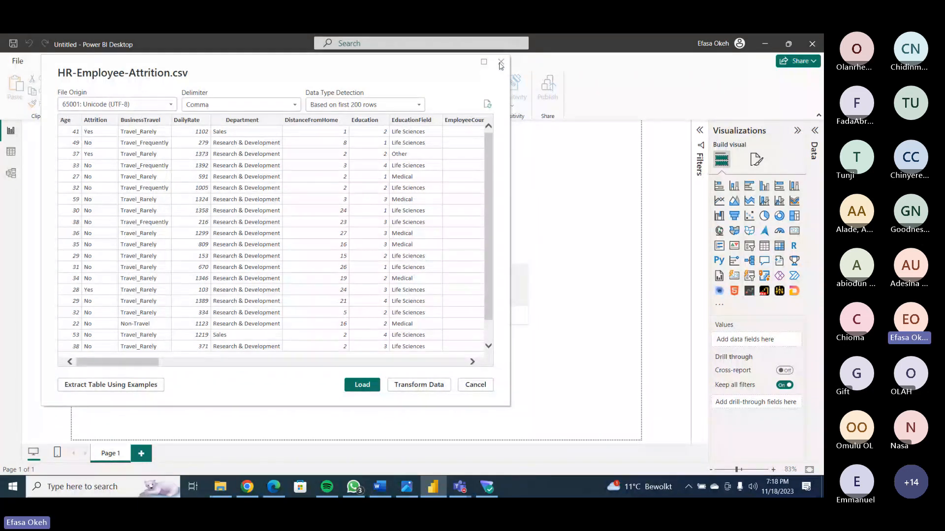
Cancel the open CSV preview and connect to the HR-Employee-Attrition text/CSV file in the Downloads Excel folder.
click(475, 385)
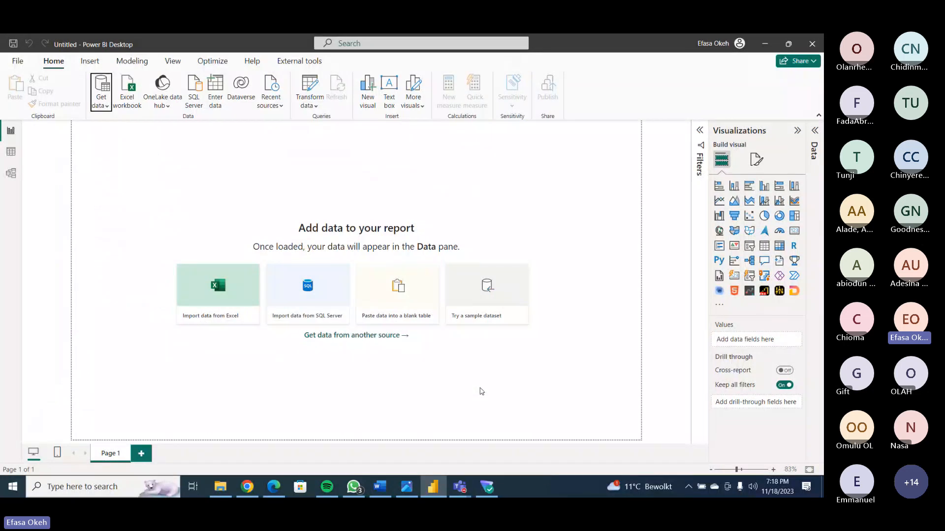
click(104, 107)
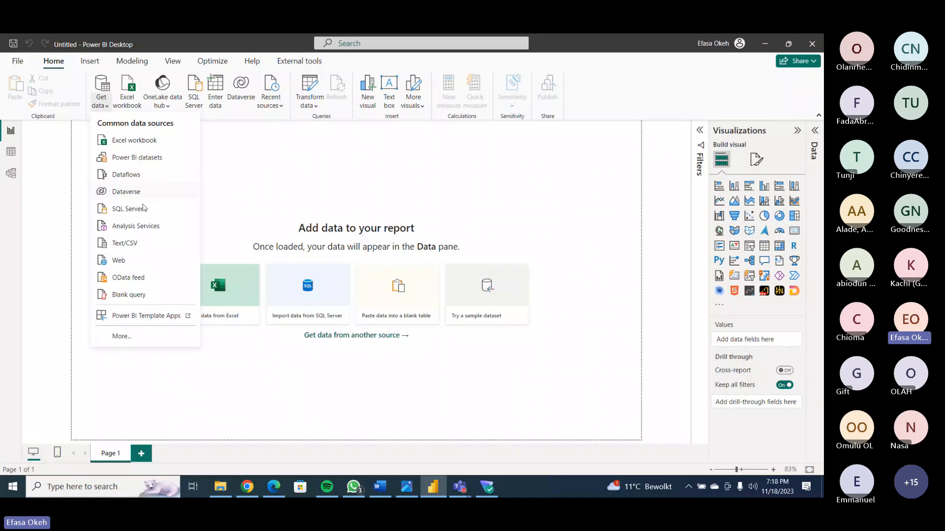
click(124, 243)
scroll(404, 167, down, 4)
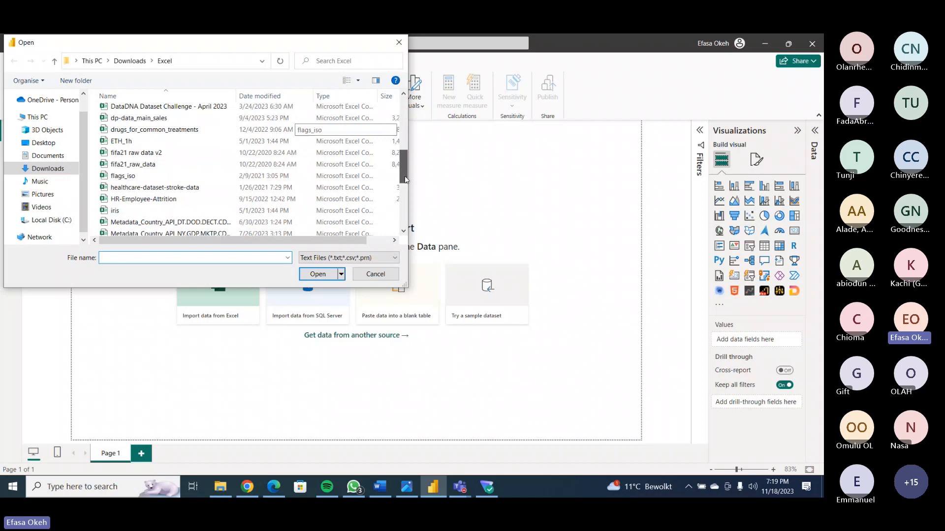
scroll(405, 180, down, 1)
click(196, 172)
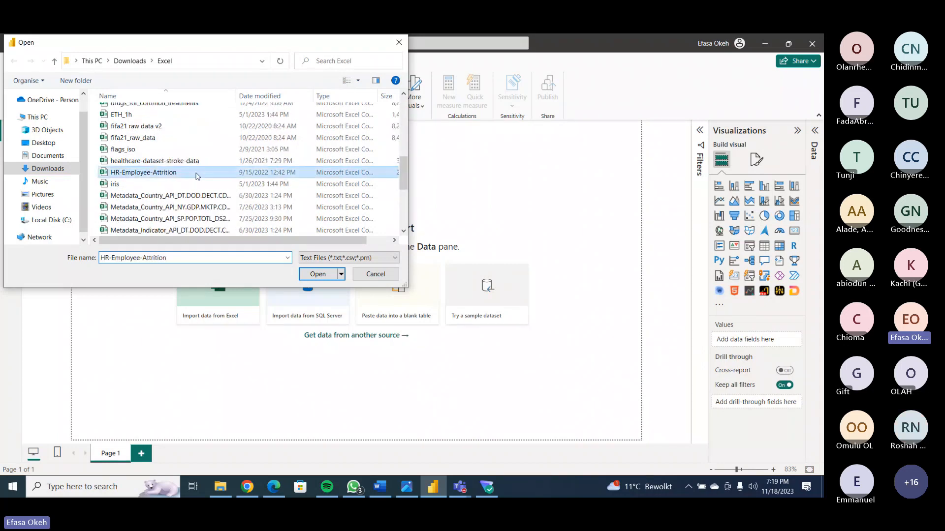
click(318, 273)
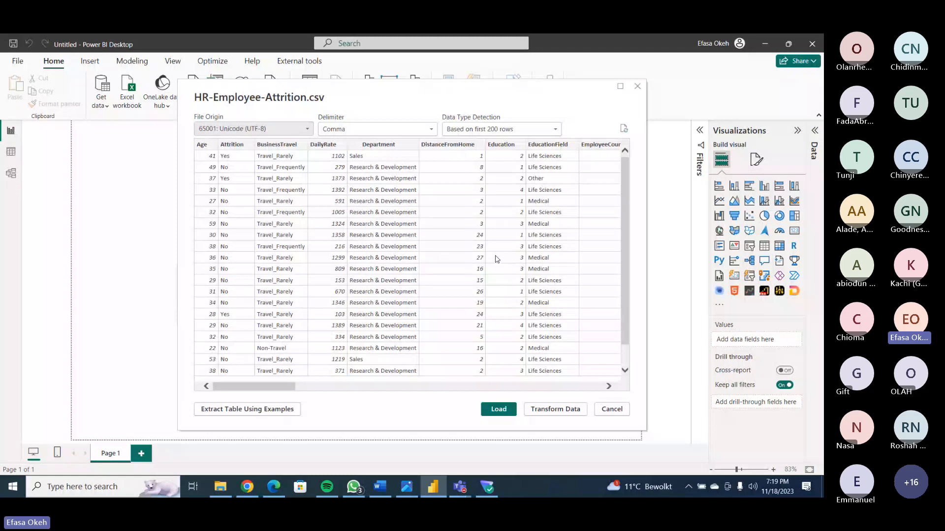
Review the HR-Employee-Attrition.csv preview and open the data in the Power Query Editor for transformation.
drag(476, 91, 366, 68)
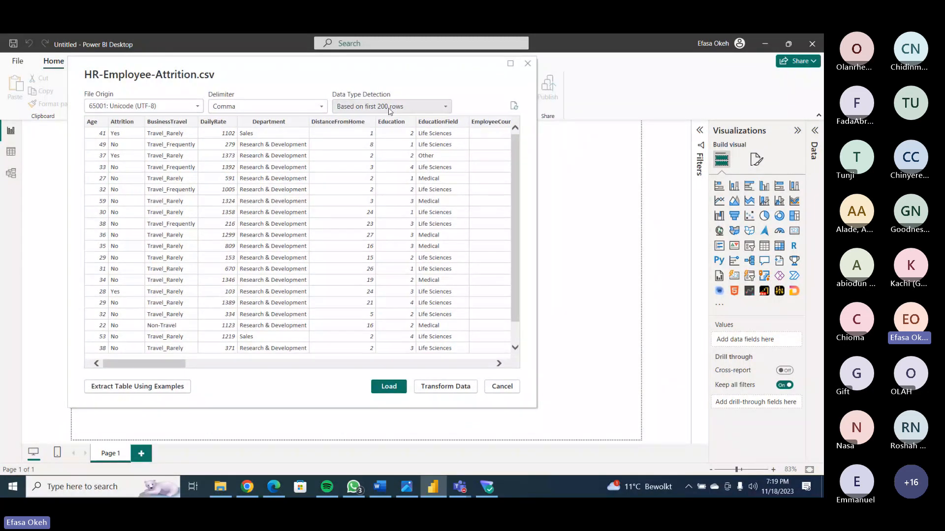
mouse_move(154, 364)
mouse_down()
mouse_move(301, 364)
mouse_move(139, 355)
mouse_up()
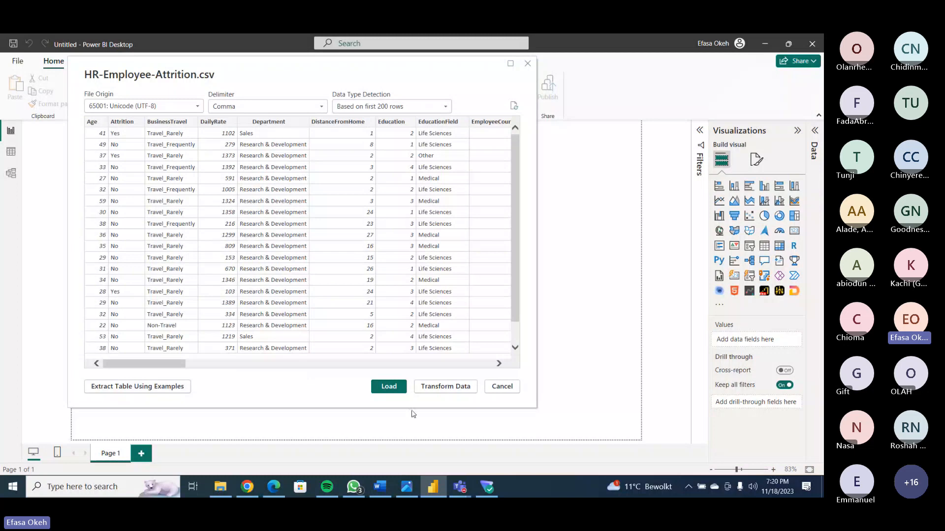
click(434, 392)
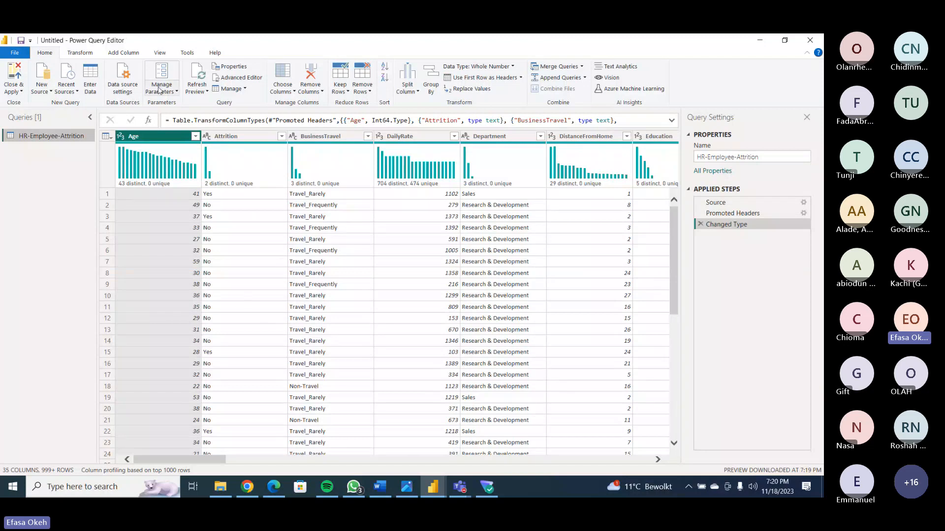
Show the column profile in the data preview and base column profiling on the entire data set.
click(161, 53)
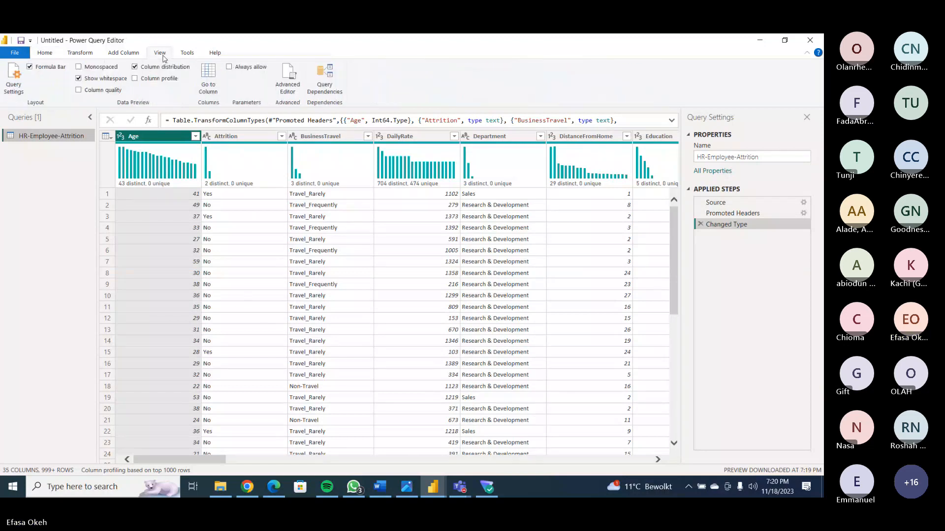
click(134, 79)
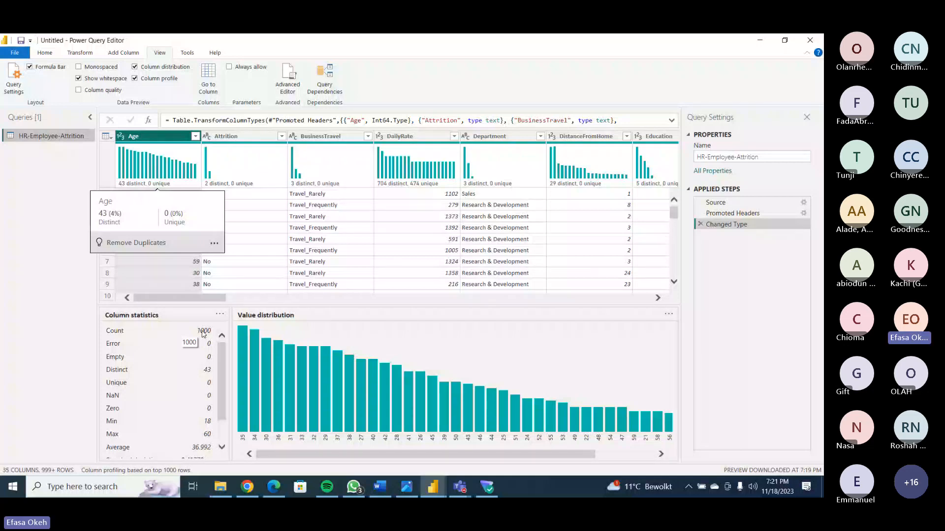
click(159, 471)
click(160, 466)
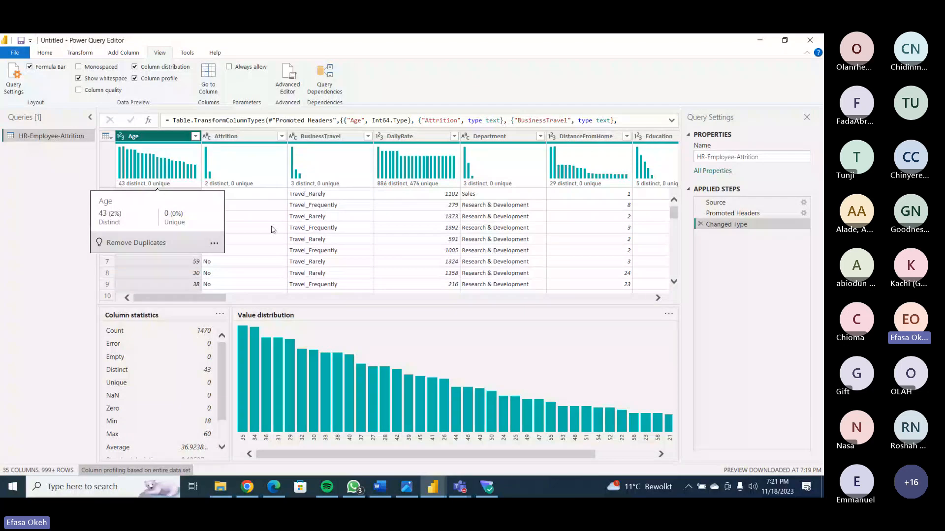
Examine the column statistics from Attrition through DailyRate, plus the distinct and unique values of the Age and Attrition columns.
click(249, 140)
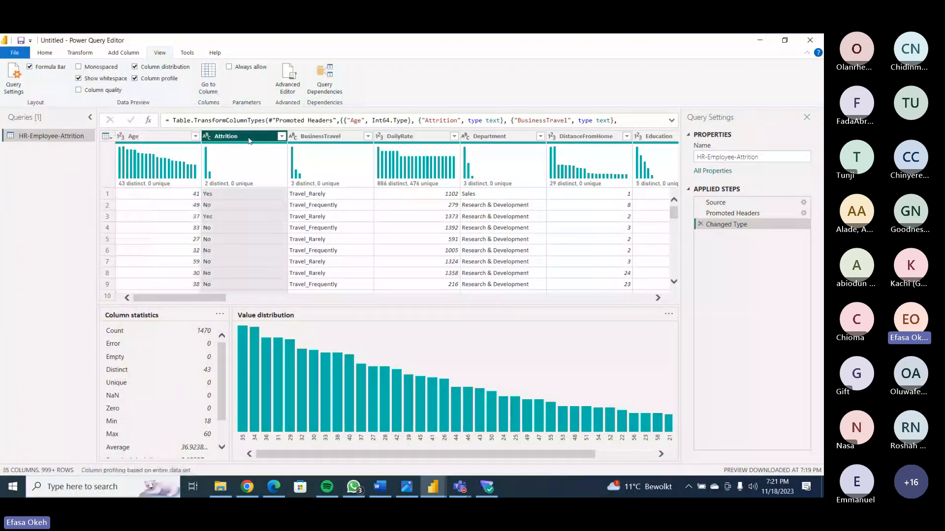
key(Right)
key(Right)
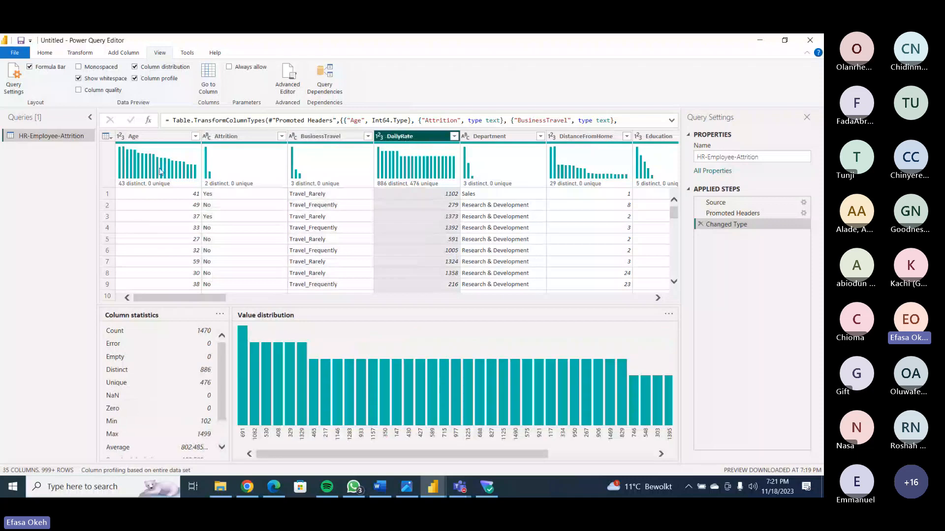
mouse_move(134, 161)
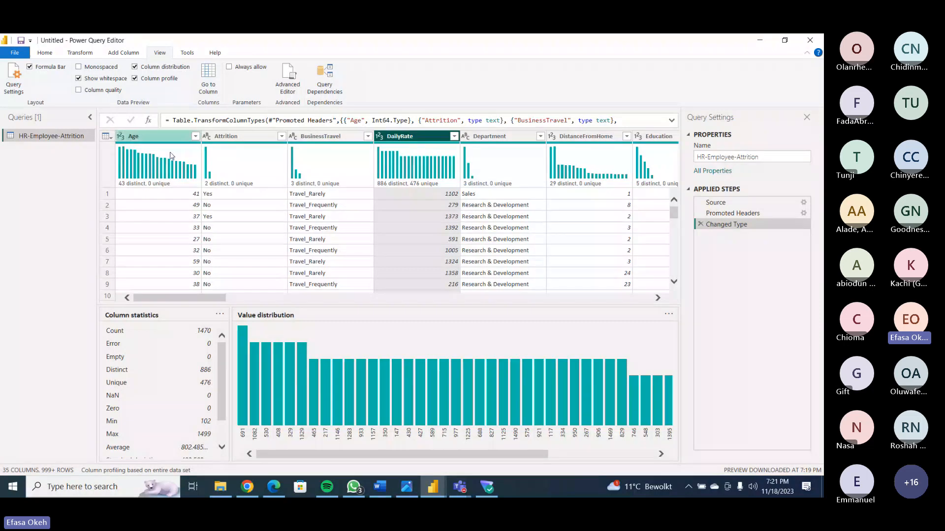
mouse_move(125, 190)
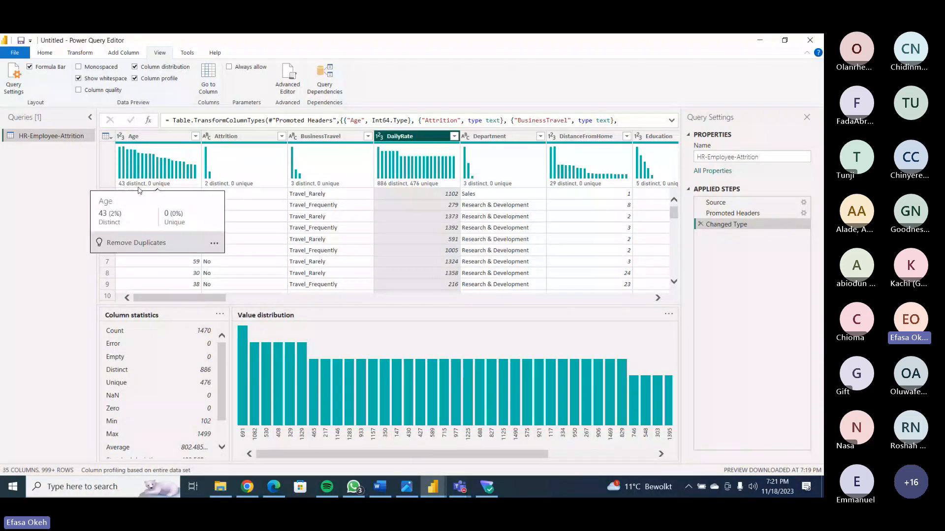
mouse_move(273, 183)
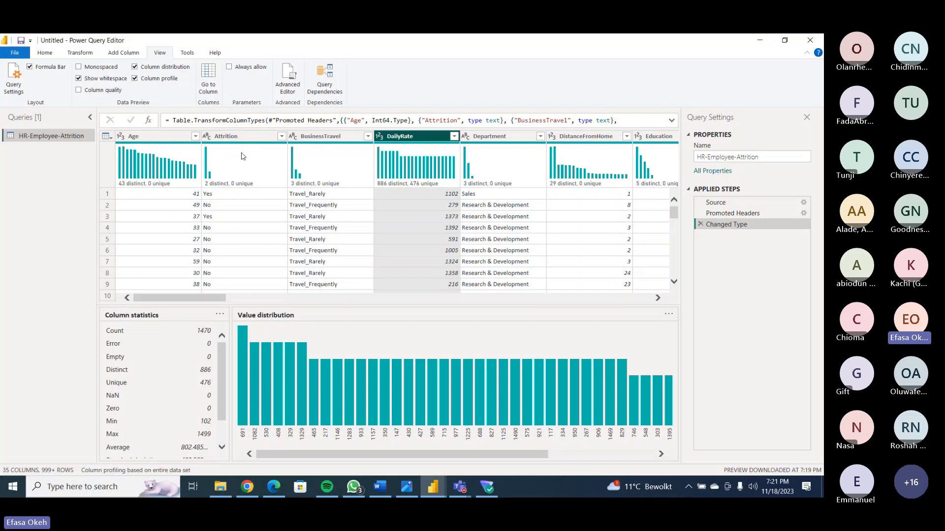
Show the column quality indicators for inspection, and hide them again together with the column profile.
click(78, 91)
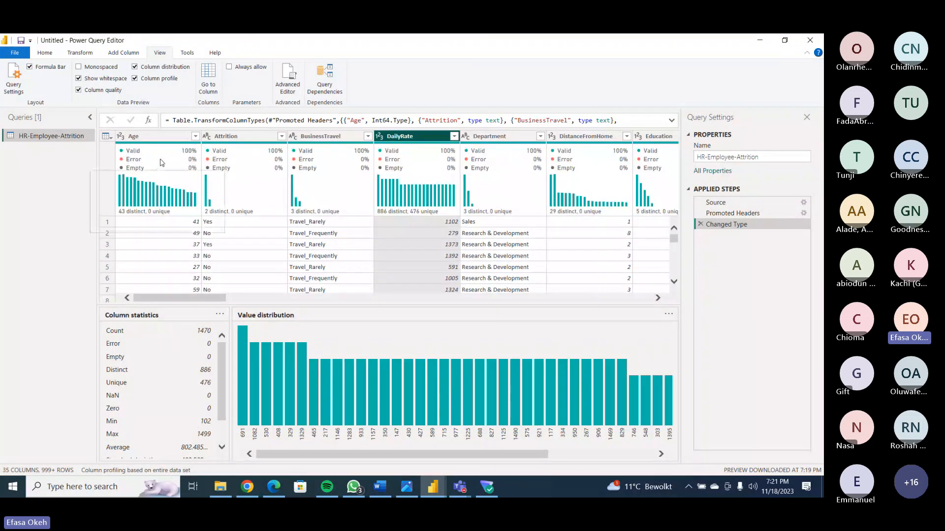
mouse_move(585, 169)
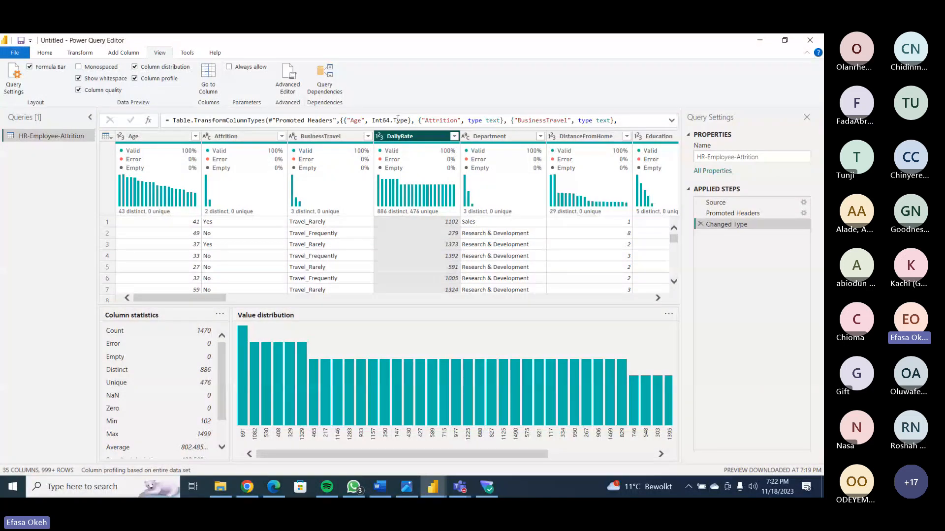
click(135, 79)
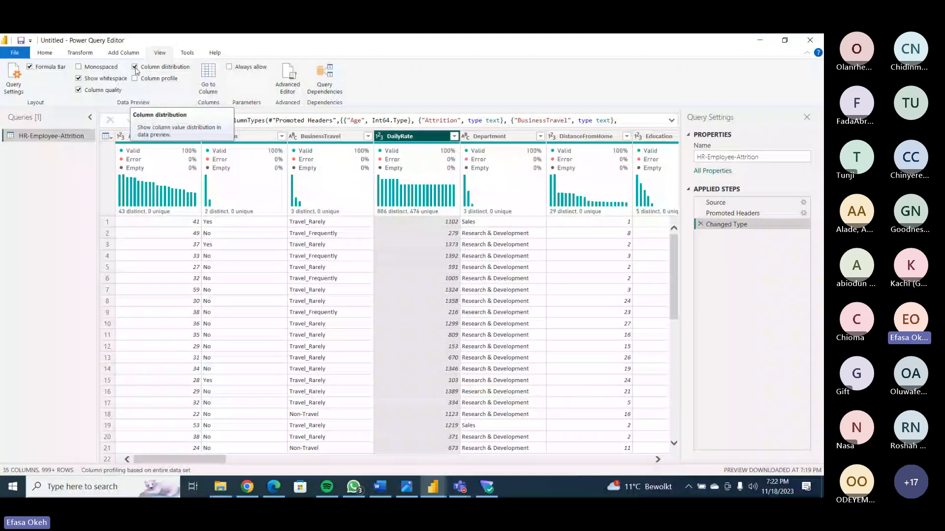
click(79, 90)
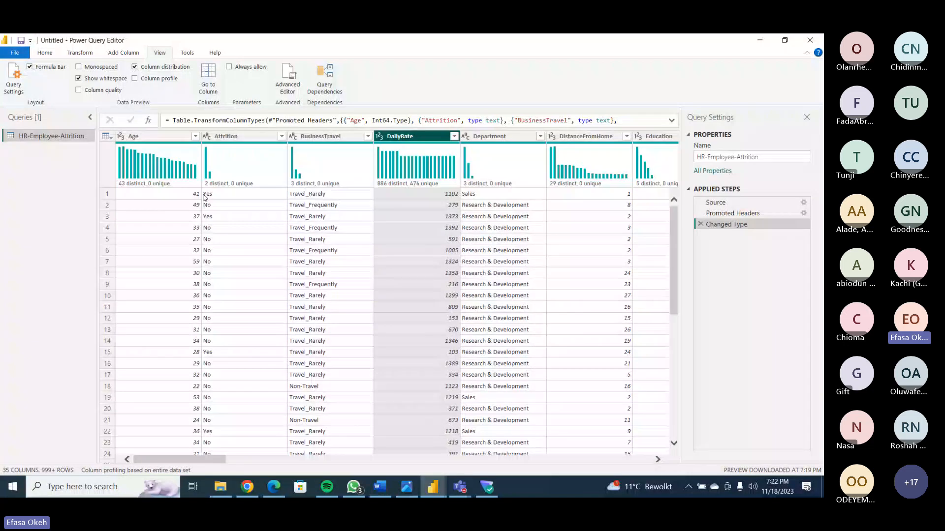
Examine the contents and data types of the Age, Attrition, BusinessTravel and DailyRate columns and look over the columns beyond them.
click(164, 137)
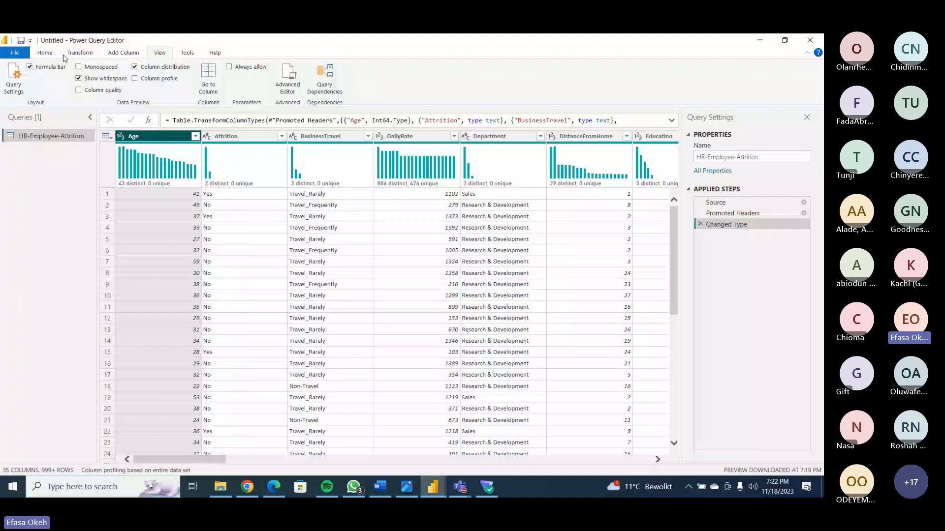
click(45, 53)
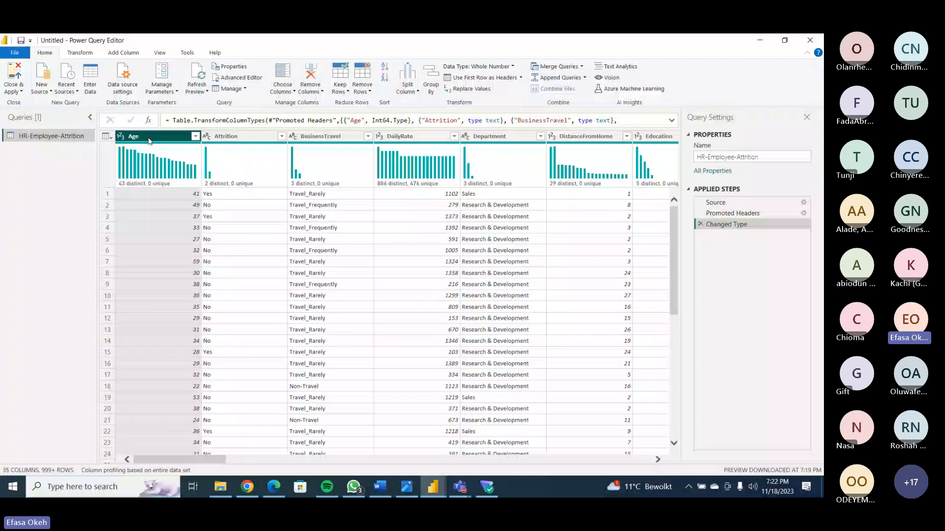
click(237, 138)
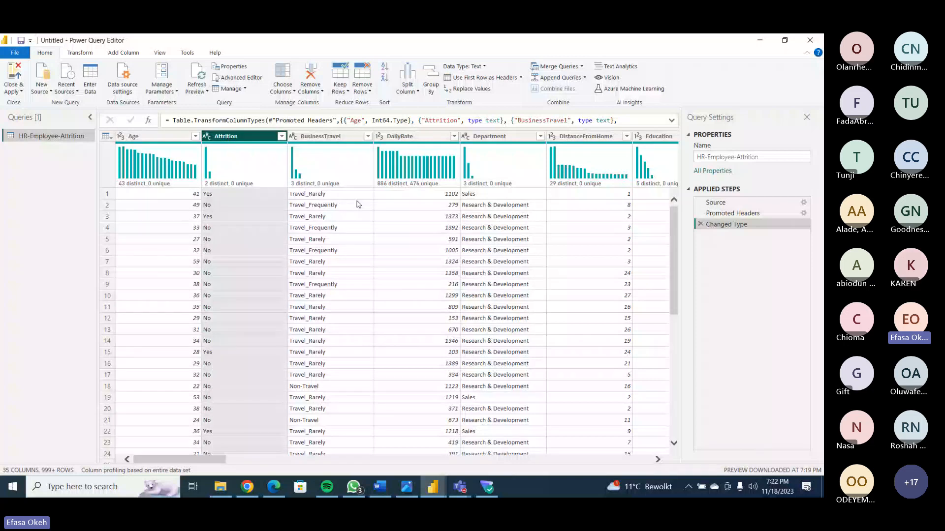
click(330, 137)
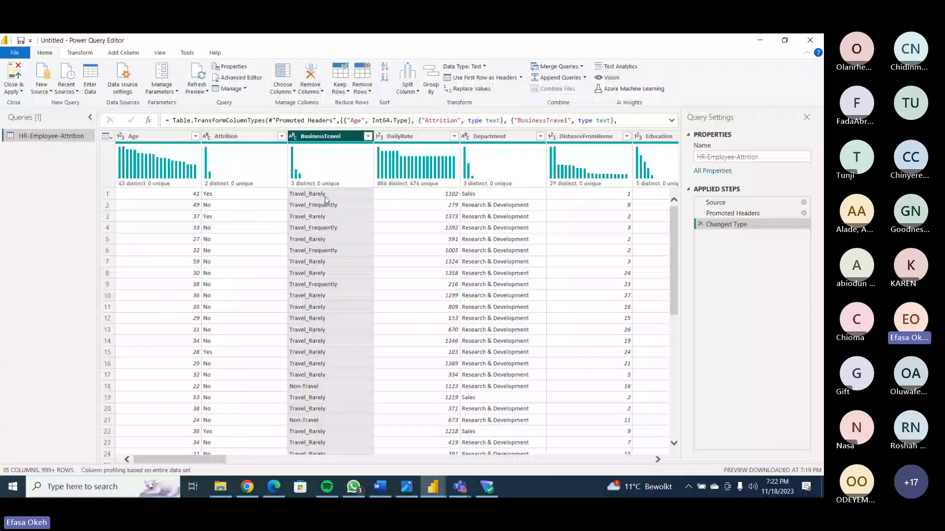
click(382, 139)
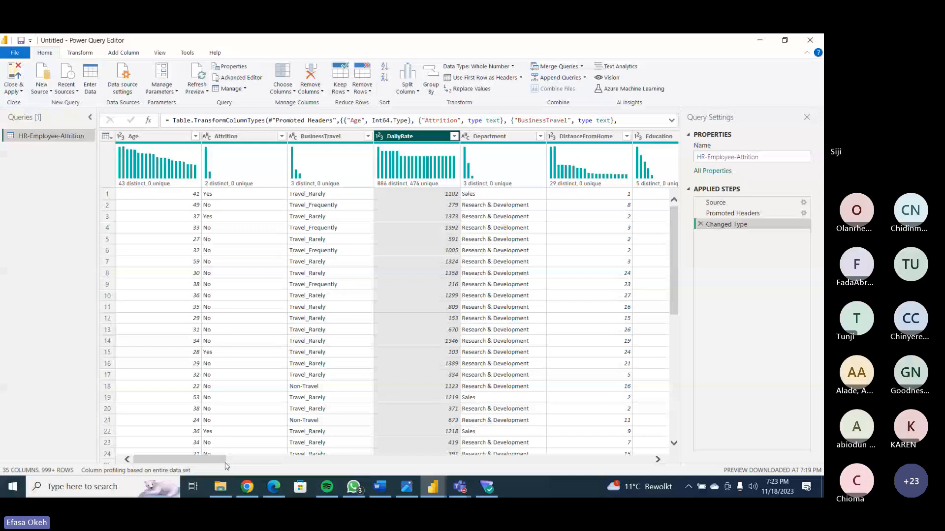
drag(205, 461, 220, 463)
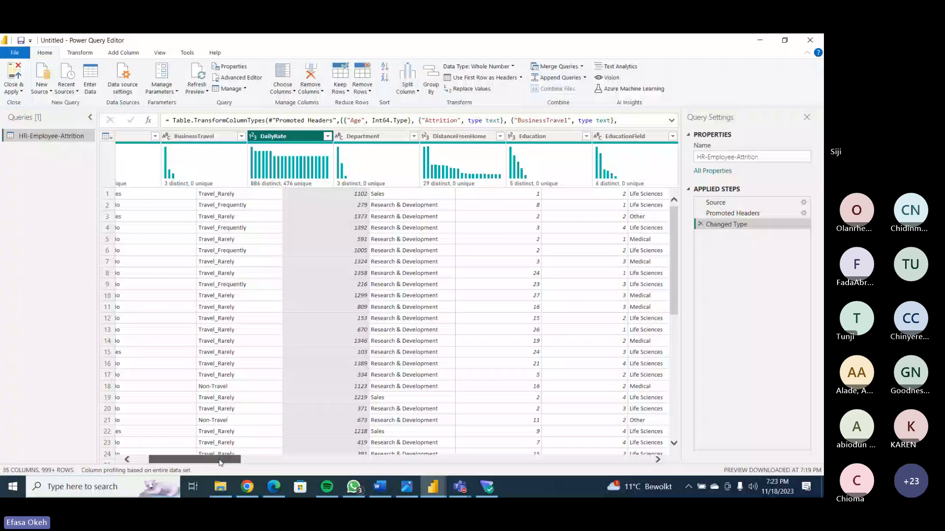
drag(220, 463, 2, 473)
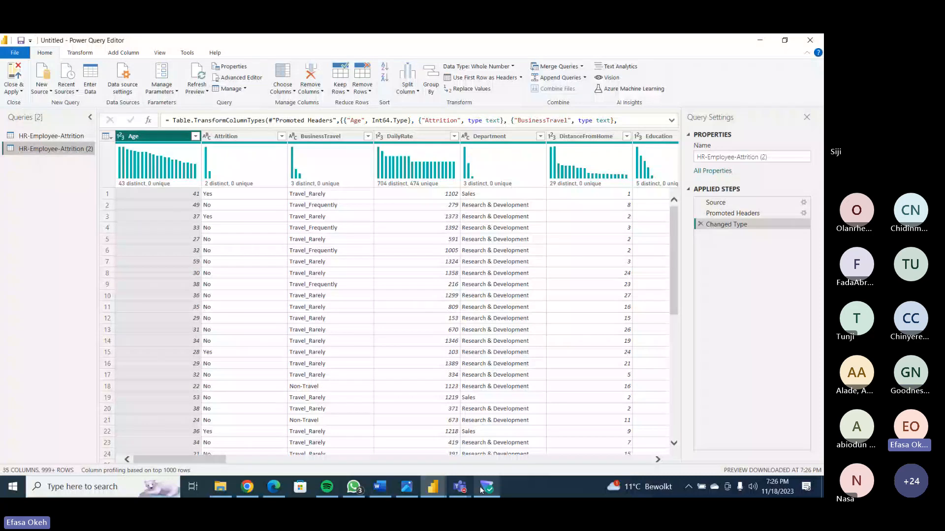
click(435, 489)
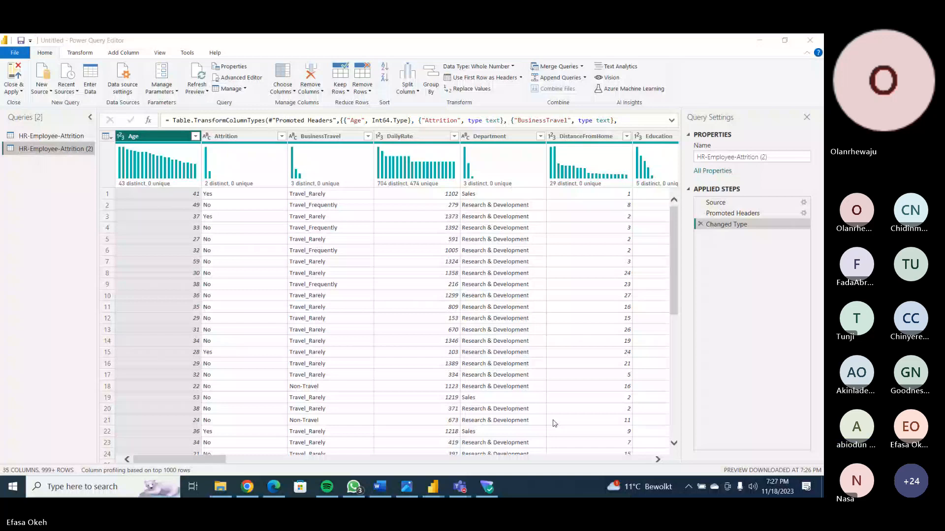
click(460, 486)
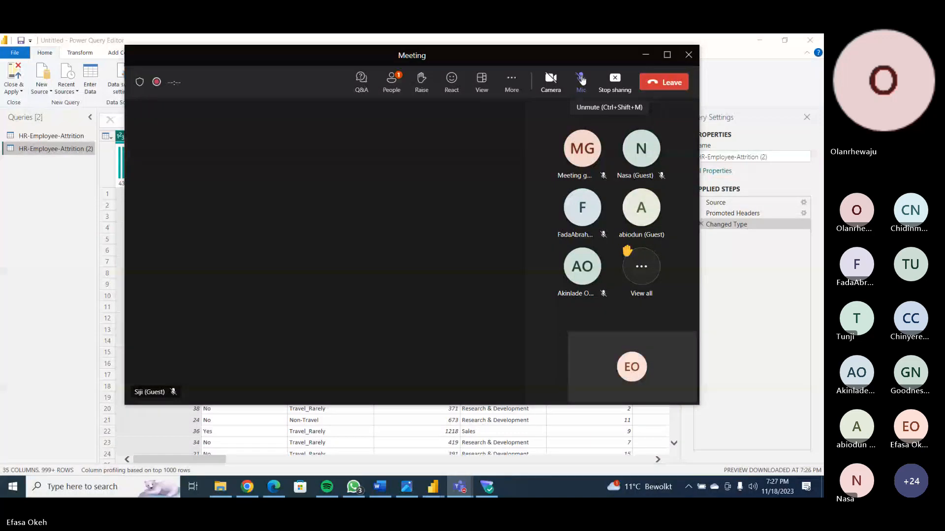
click(688, 487)
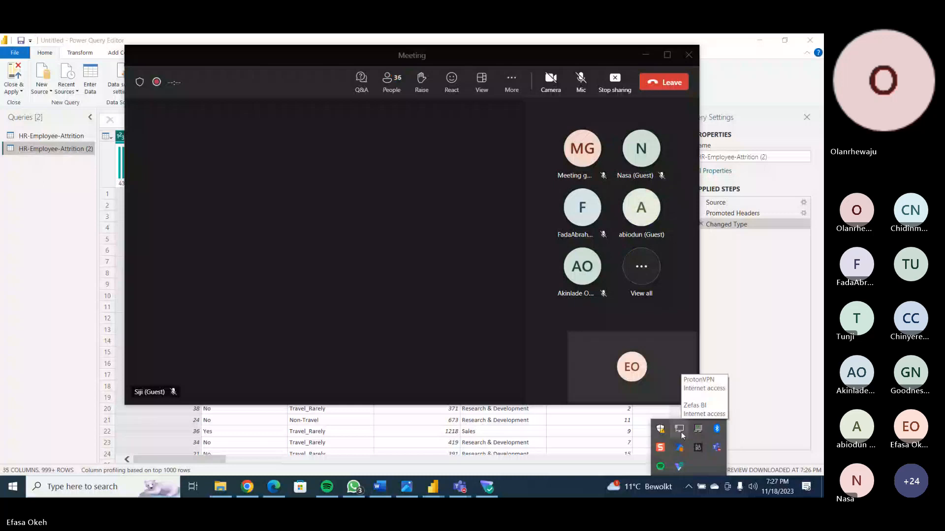
click(453, 320)
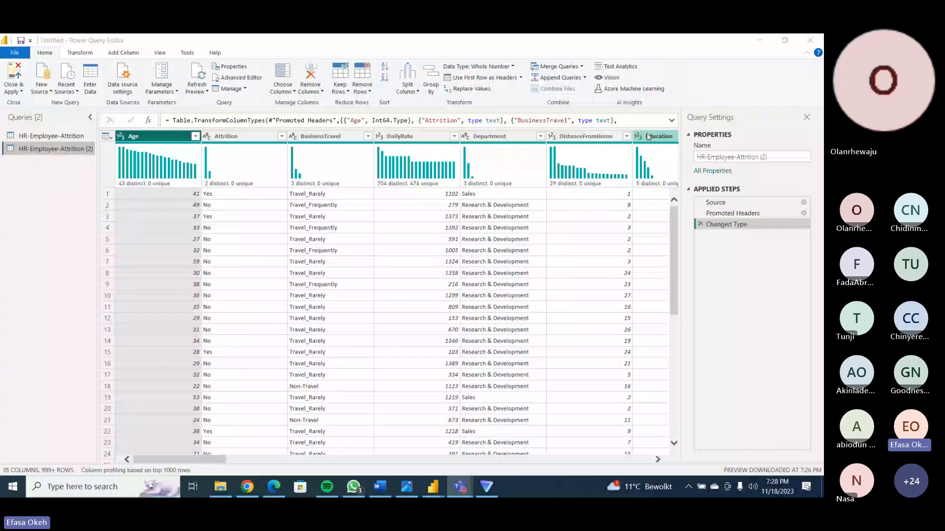
Delete the HR-Employee-Attrition (2) query.
click(57, 151)
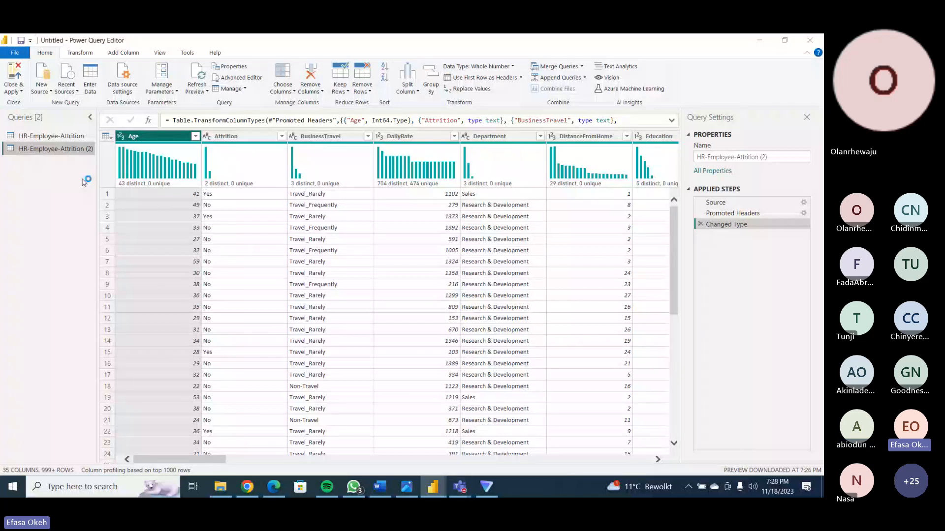
key(Delete)
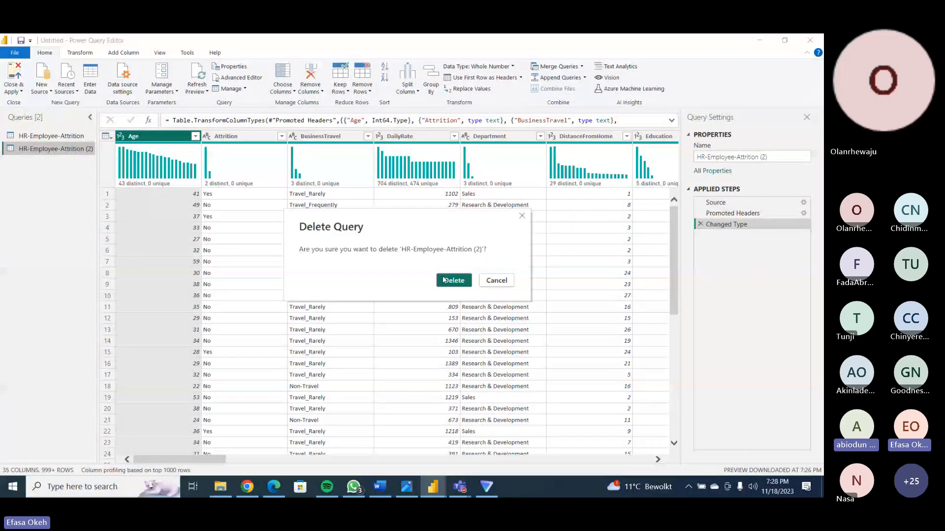
click(443, 280)
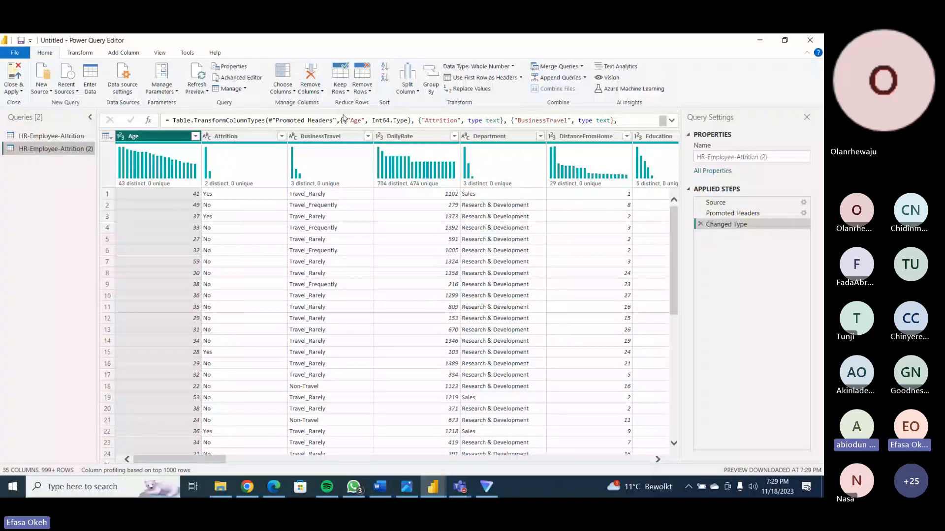
Remove the bottom 1469 rows from the HR-Employee-Attrition (2) query.
click(366, 92)
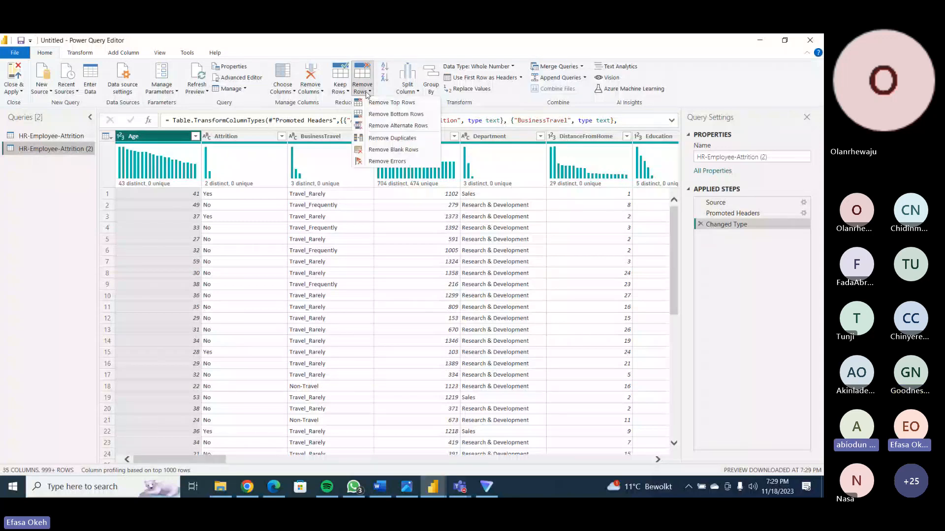
click(383, 117)
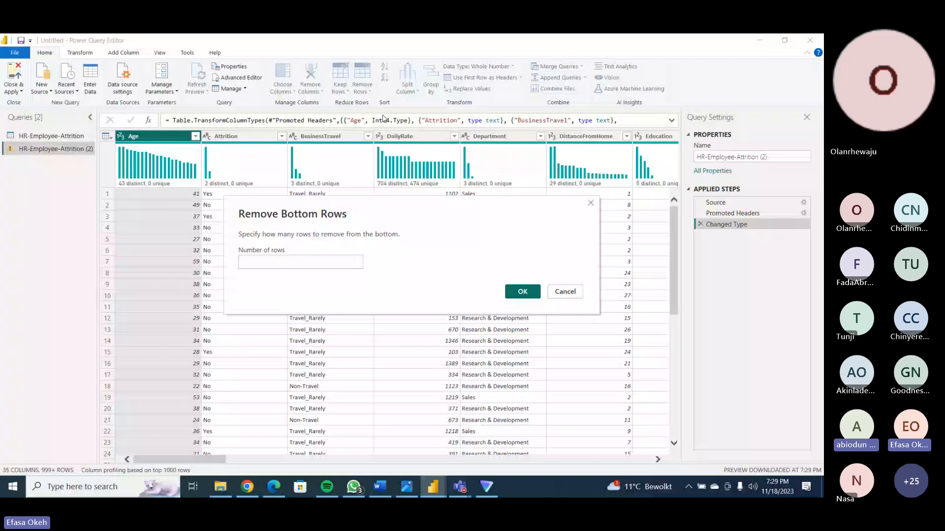
text(14)
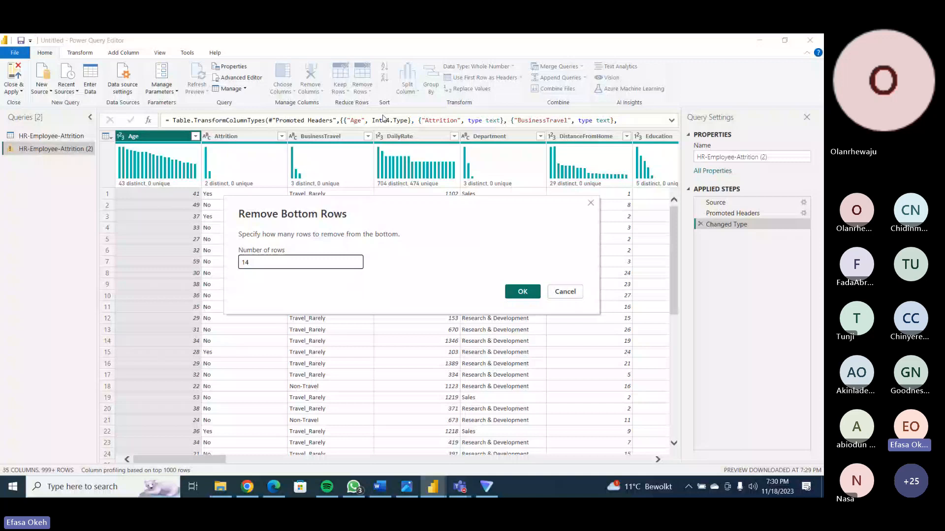
click(515, 291)
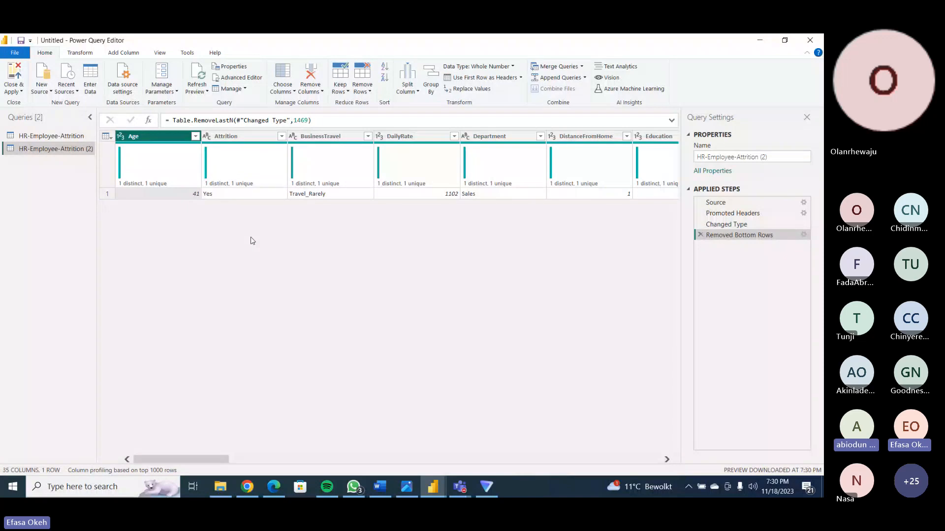
Unpivot all columns of the HR-Employee-Attrition (2) query and remove the resulting Value column.
key(ctrl+a)
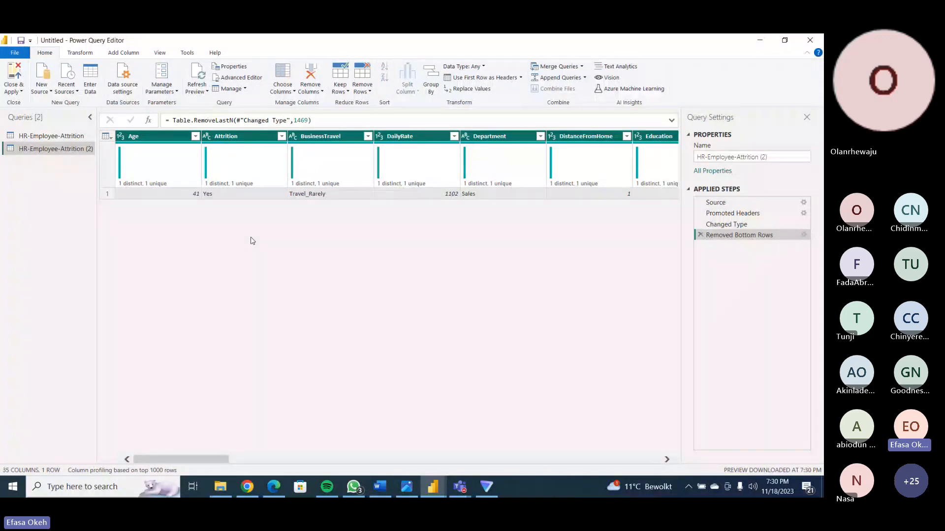
click(85, 58)
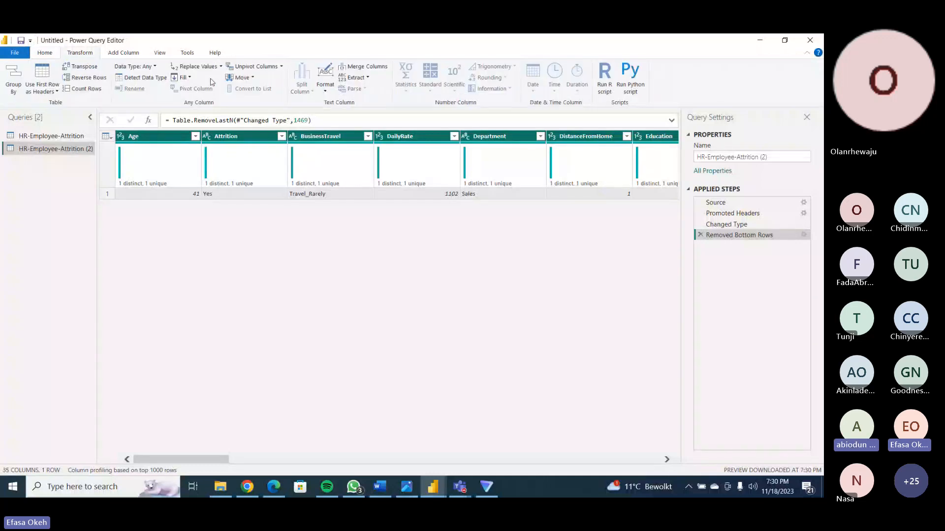
click(250, 68)
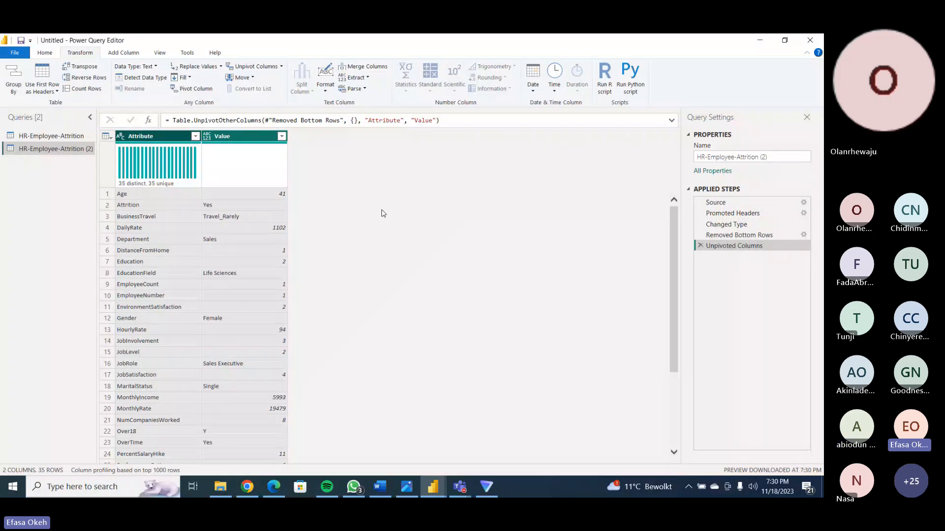
click(239, 136)
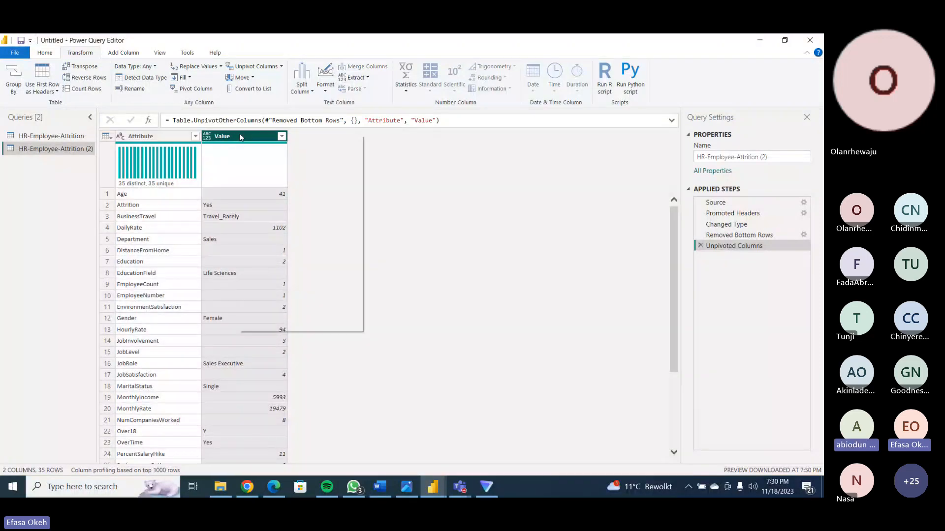
right_click(240, 136)
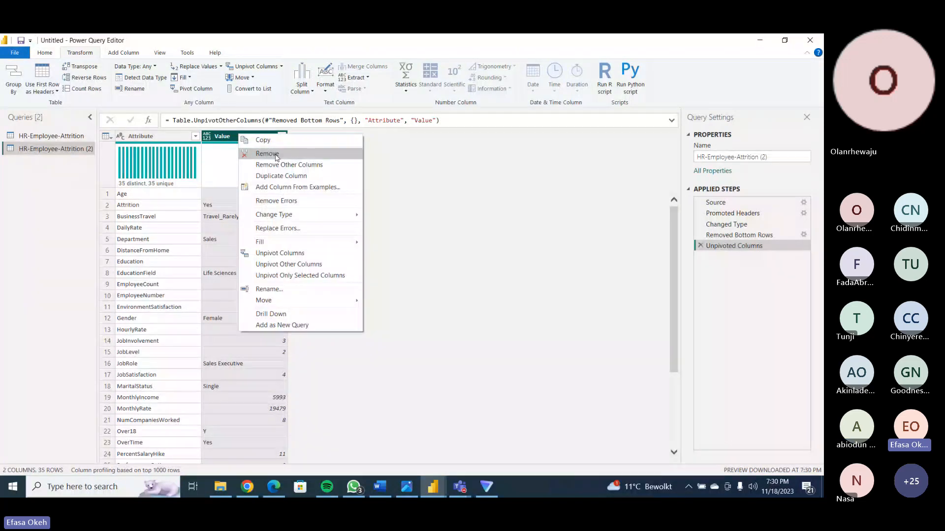
click(276, 155)
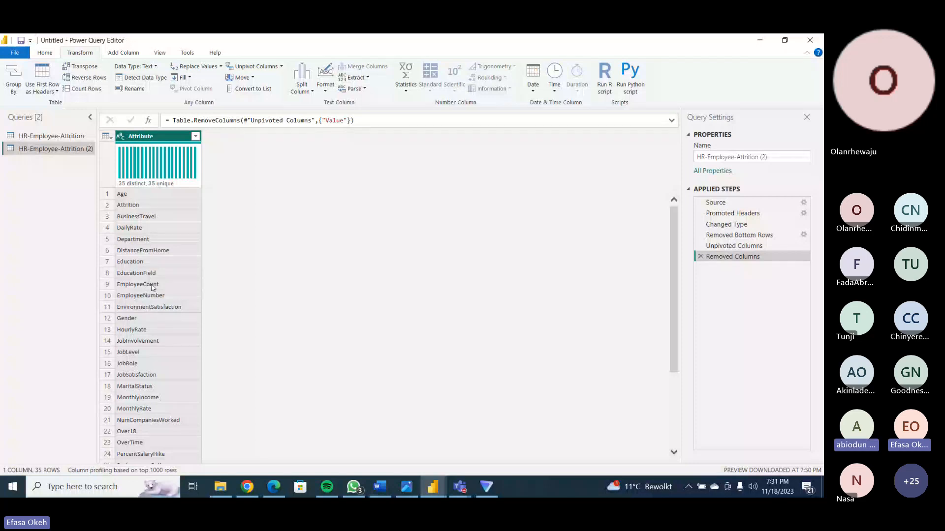
Look through the dataset's column names listed in the Attribute column.
drag(669, 238, 670, 245)
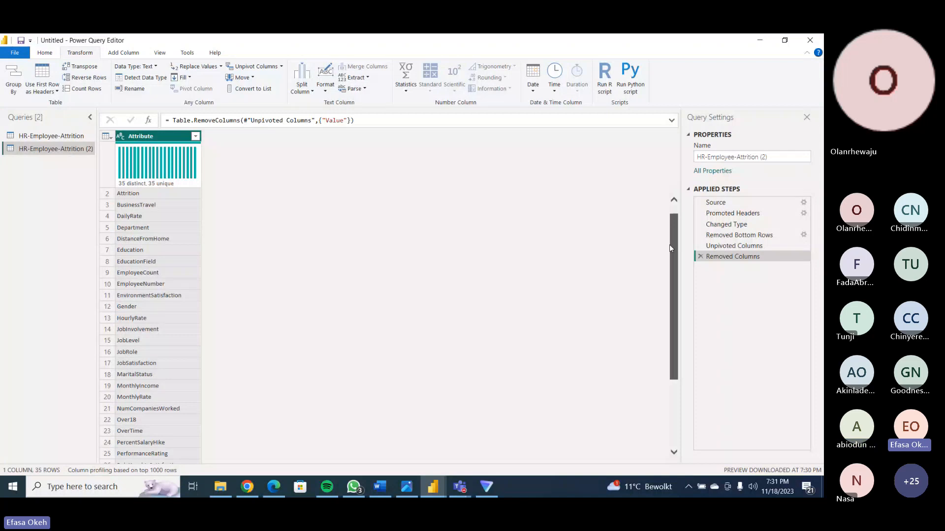
drag(669, 244, 669, 271)
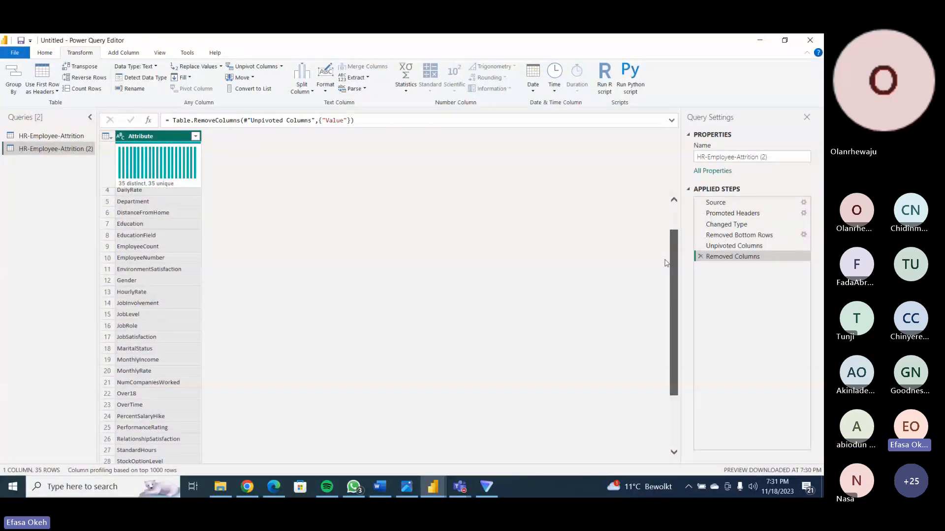
drag(665, 263, 663, 217)
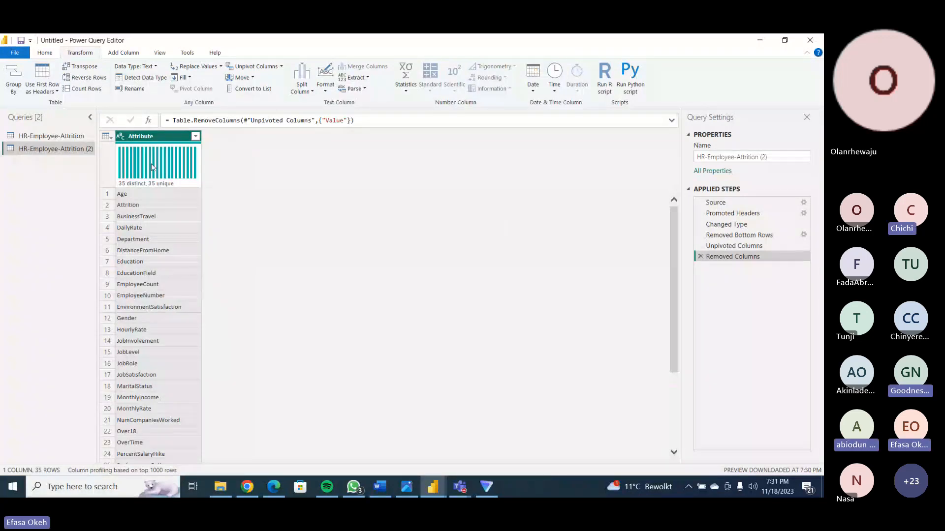
mouse_move(151, 164)
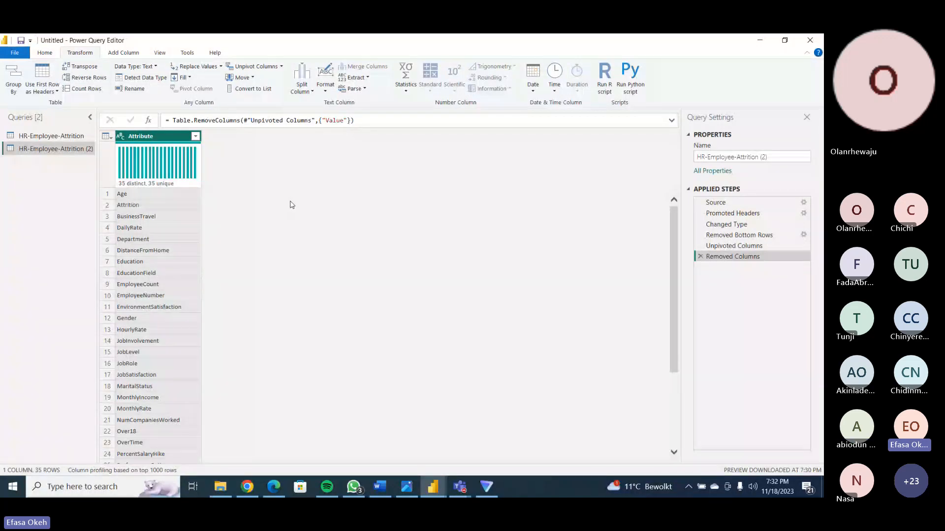
click(460, 482)
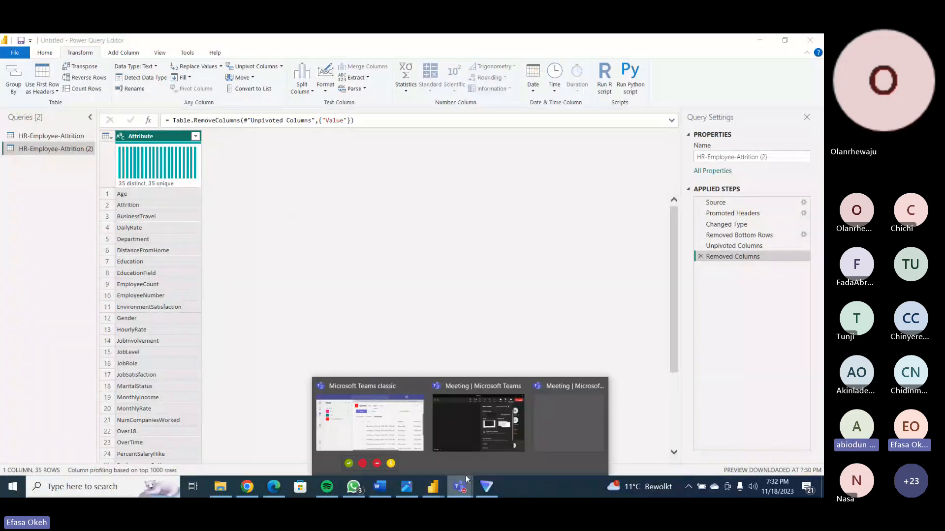
click(479, 429)
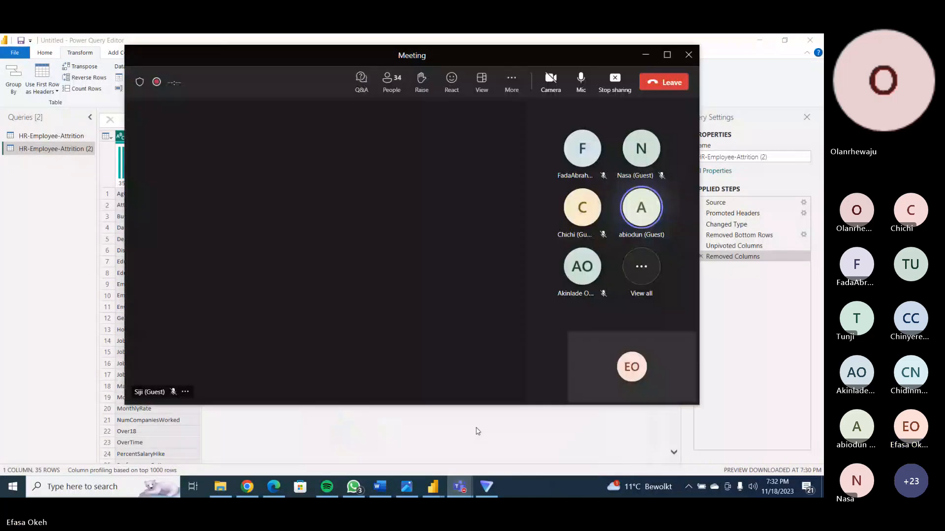
click(645, 56)
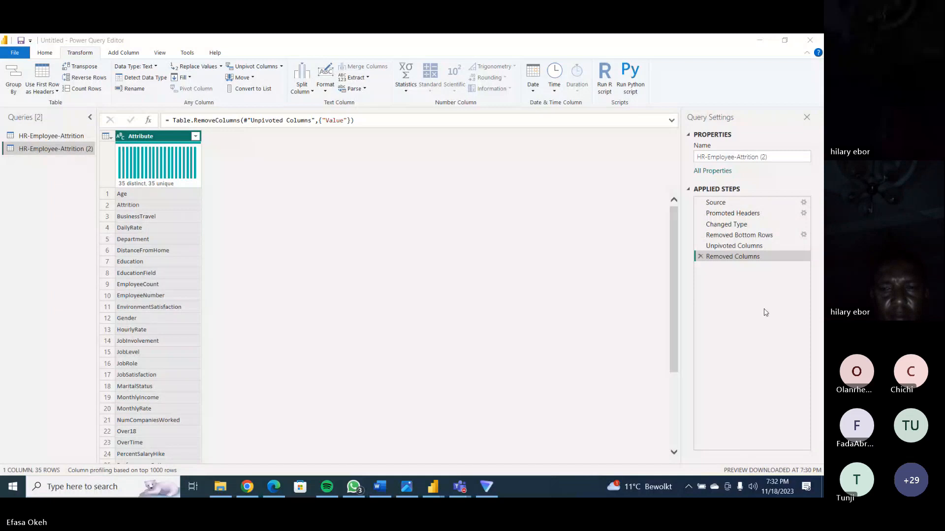
click(775, 340)
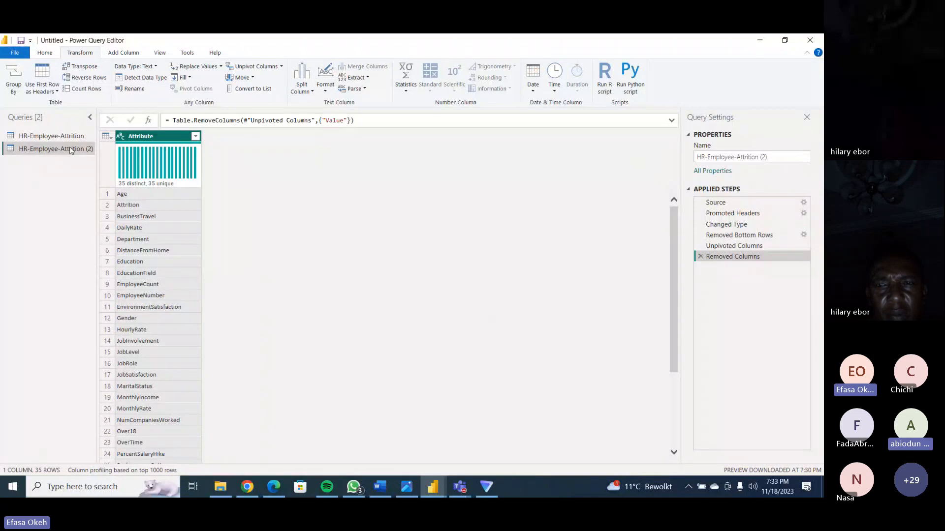
Compare the original HR-Employee-Attrition table with the list of column names in HR-Employee-Attrition (2).
click(54, 135)
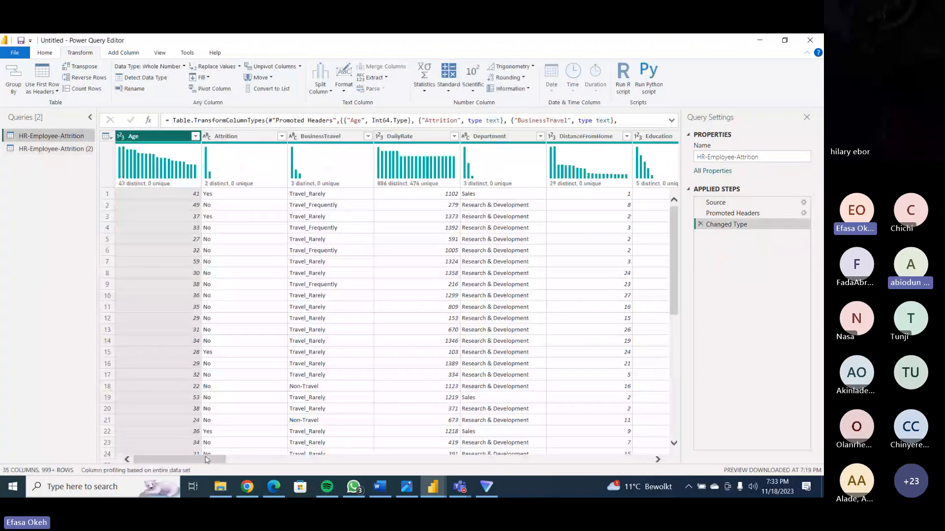
drag(206, 459, 47, 156)
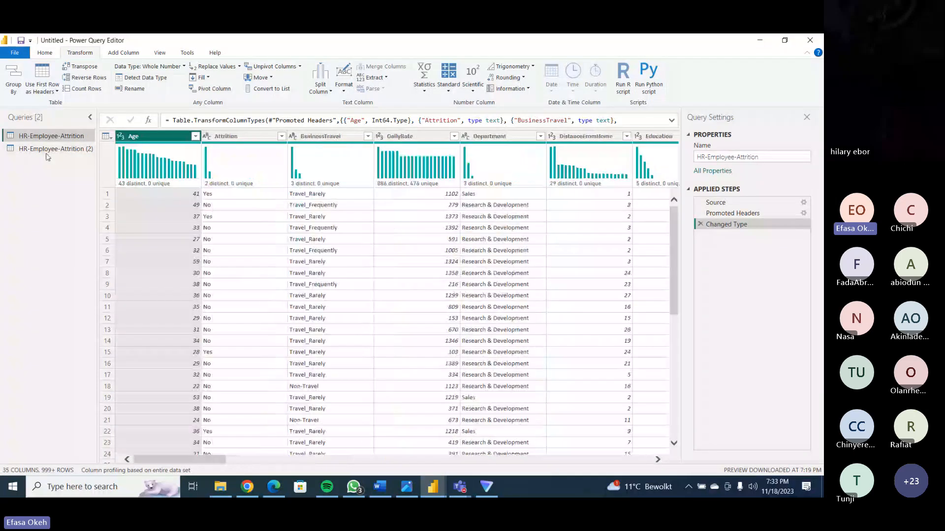
click(48, 152)
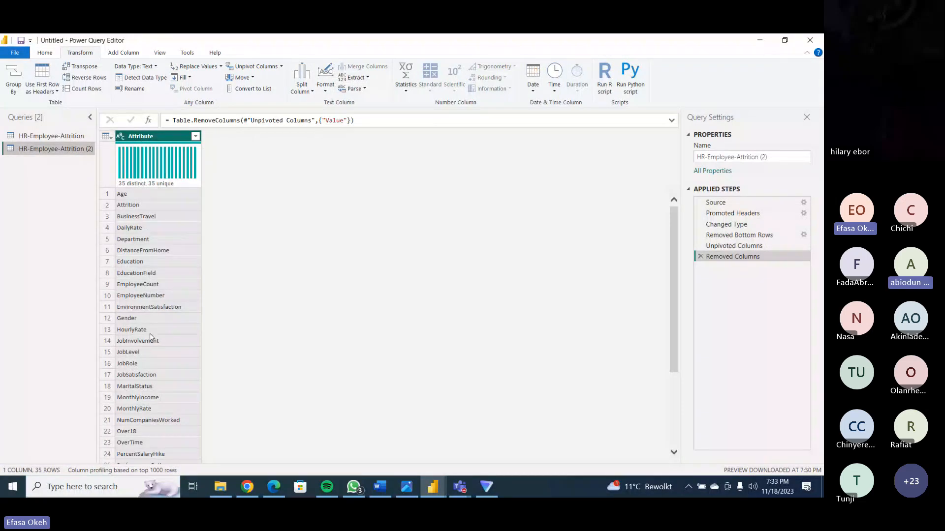
mouse_move(674, 237)
mouse_down()
mouse_move(672, 280)
mouse_move(667, 214)
mouse_move(672, 249)
mouse_move(672, 222)
mouse_up()
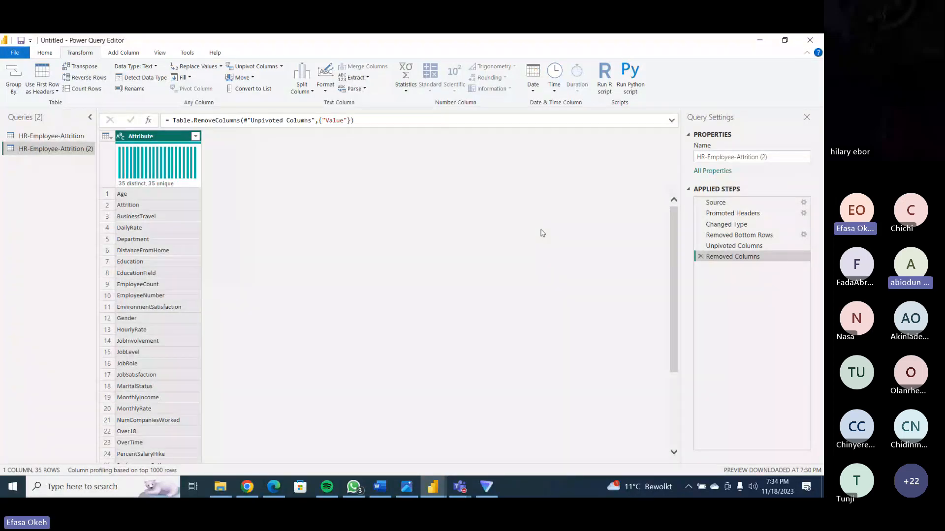
Duplicate the original HR-Employee-Attrition query.
click(54, 135)
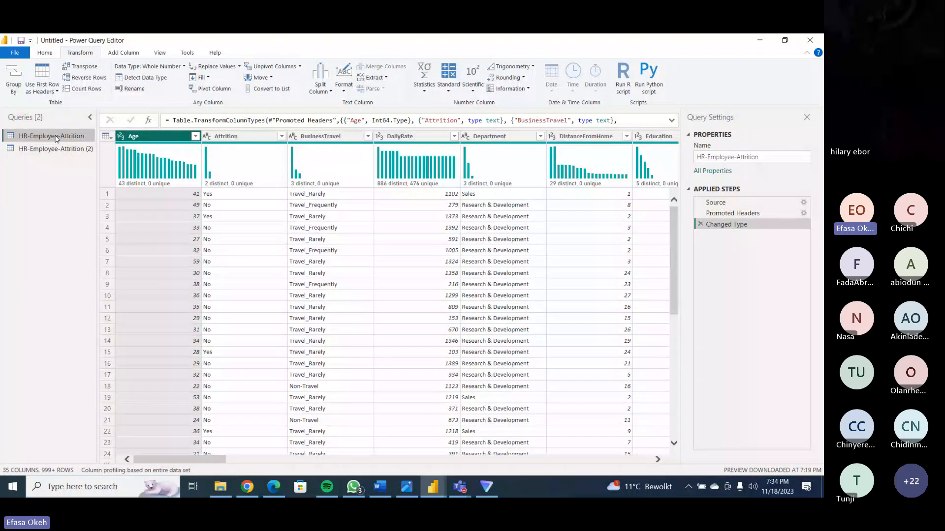
right_click(56, 139)
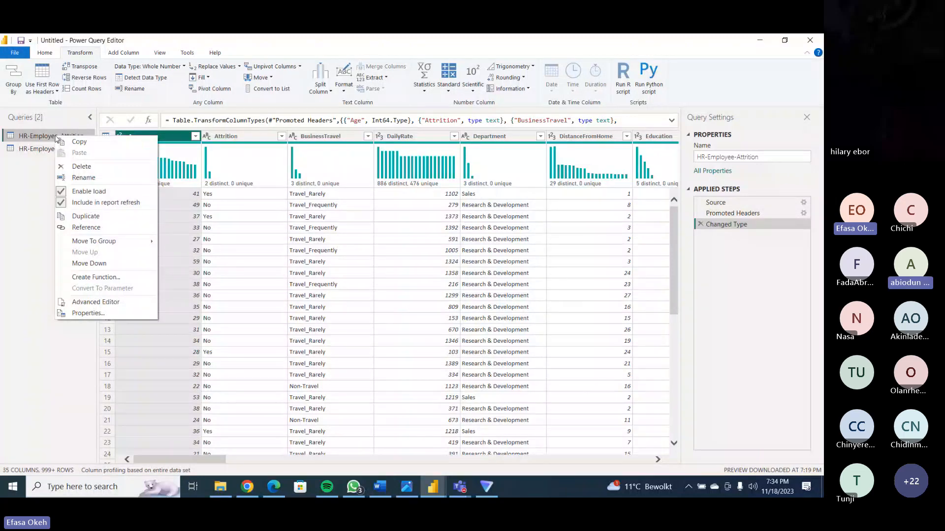
click(85, 217)
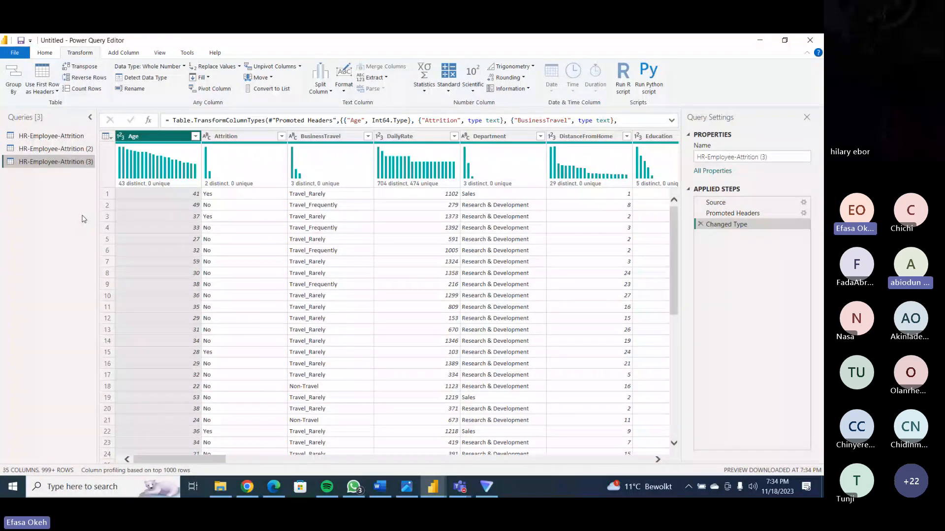
Rename the HR-Employee-Attrition (3) query to Fact_Employee.
drag(785, 157, 687, 169)
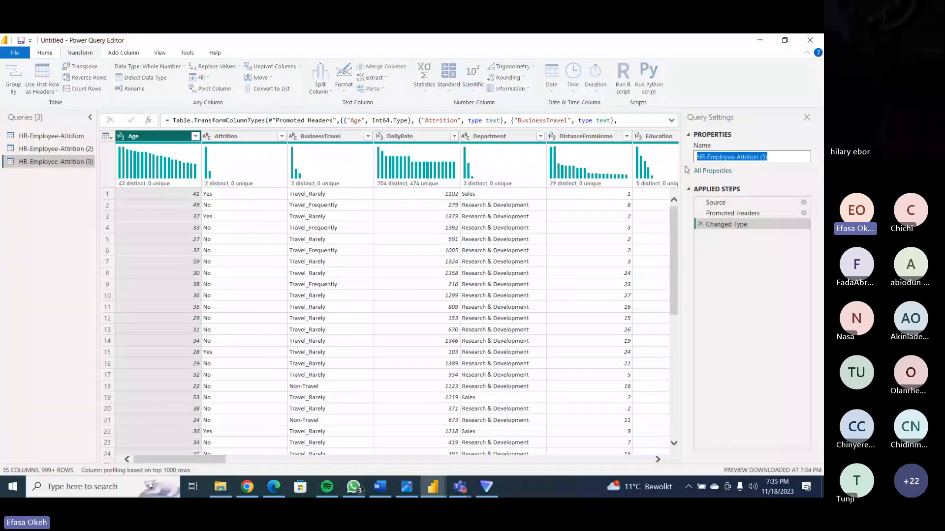
click(39, 176)
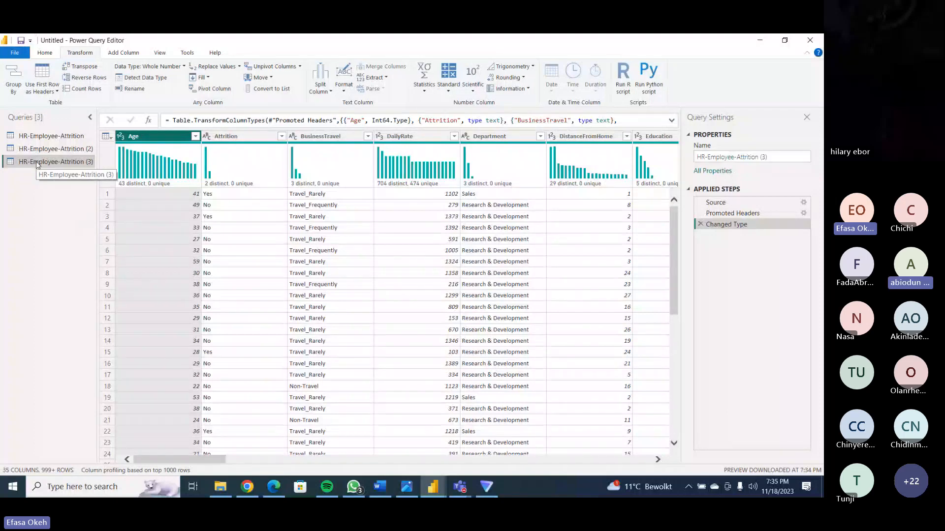
double_click(37, 162)
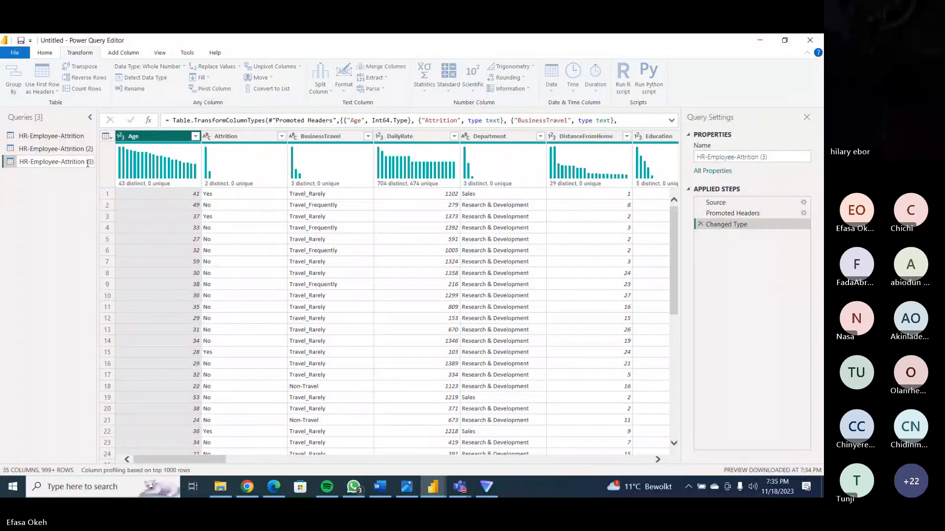
drag(91, 162, 22, 164)
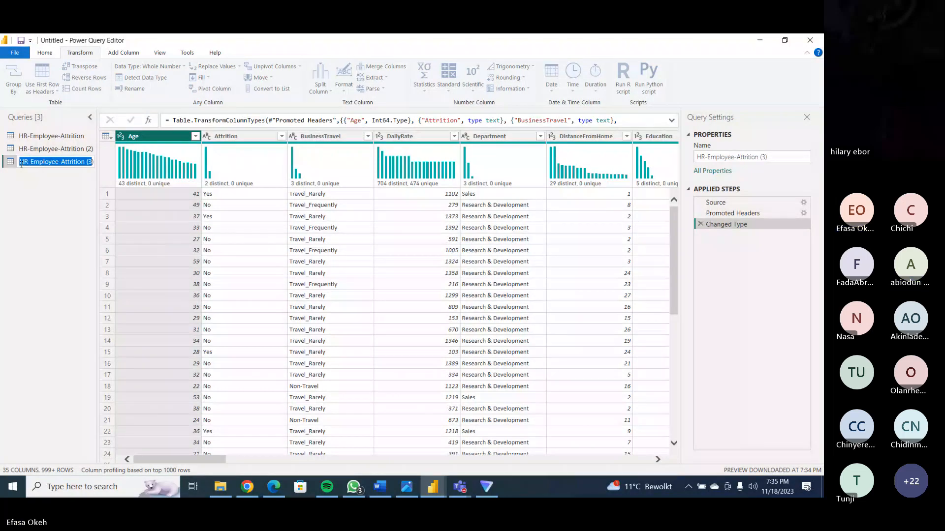
key(BackSpace)
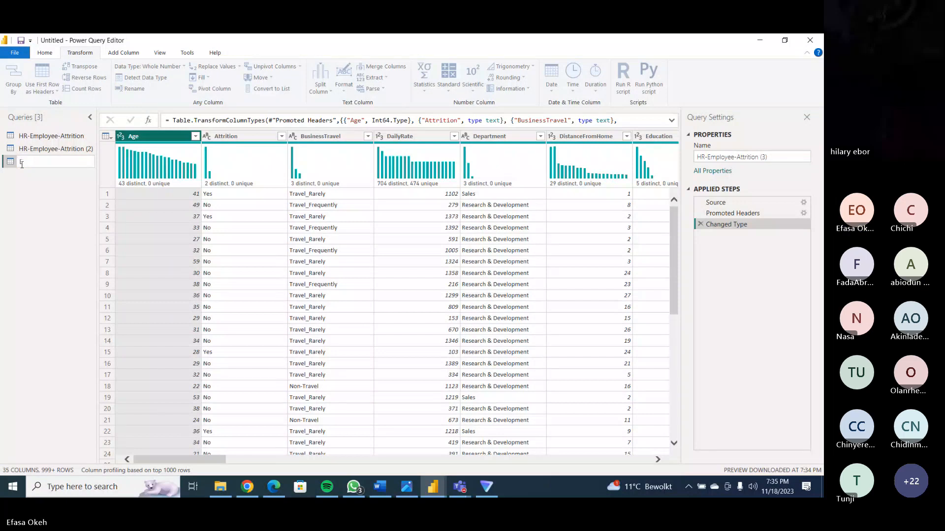
text(Employee)
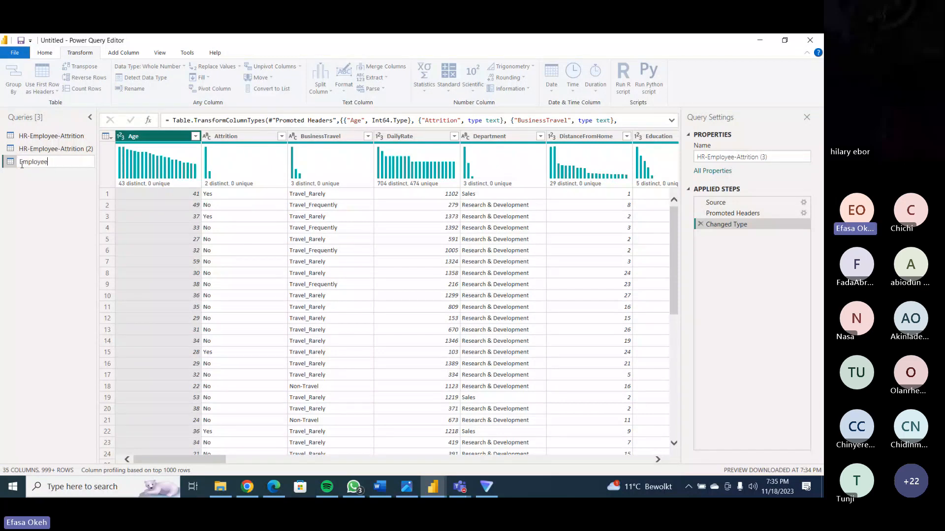
key(ctrl+a)
key(BackSpace)
text(Fact_)
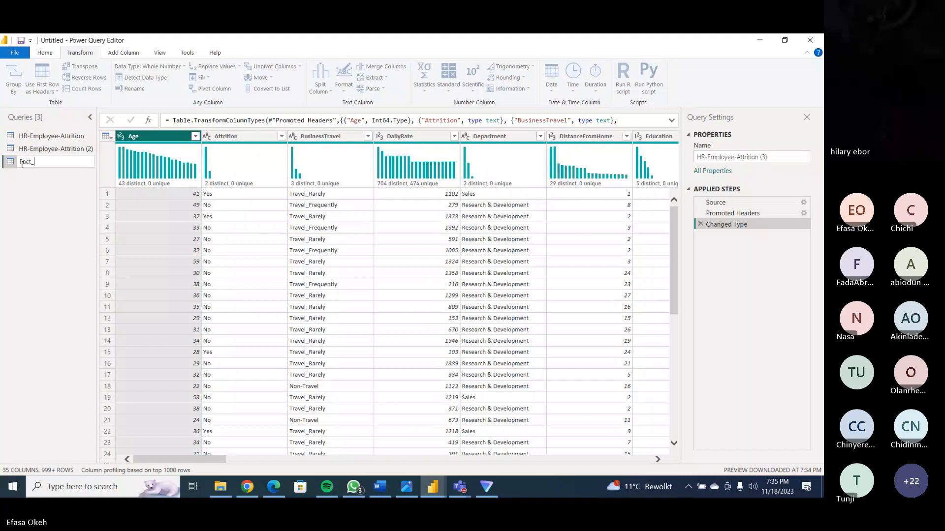
text(Employee)
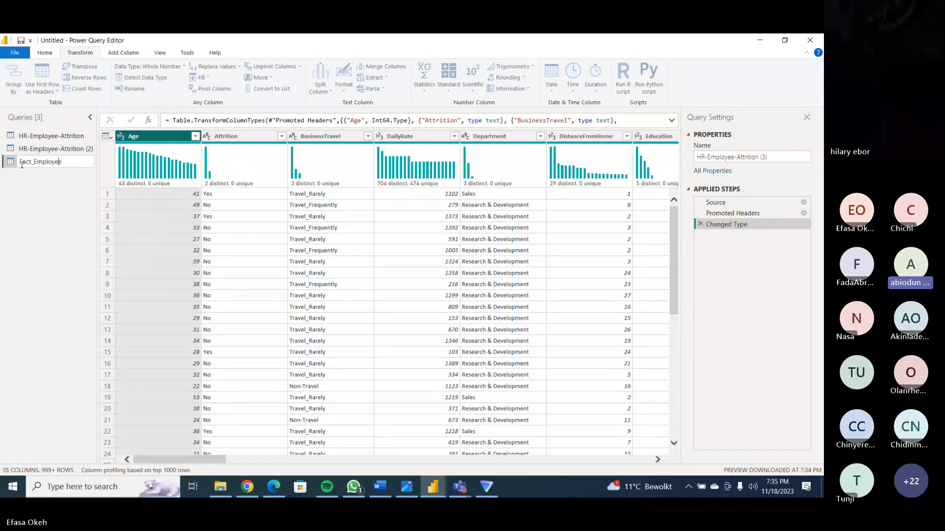
click(34, 195)
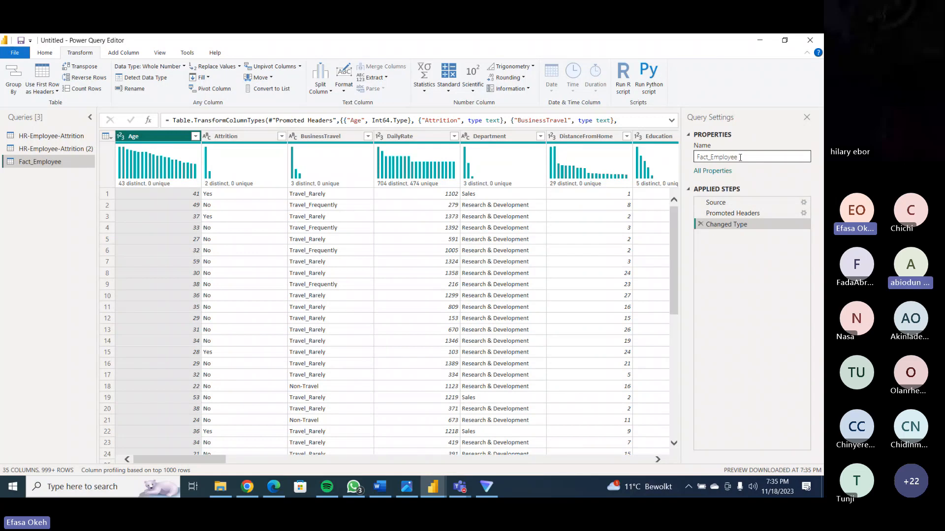
click(743, 159)
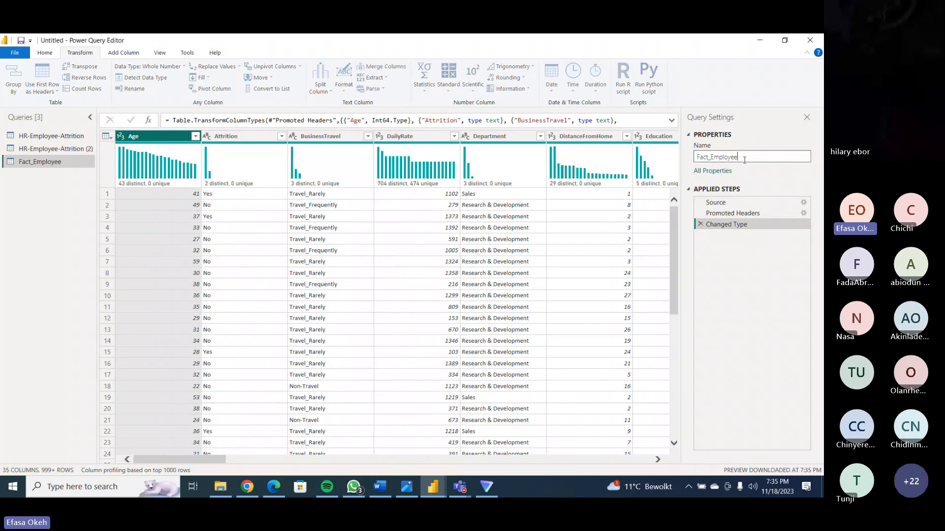
Complete the duplicated query's name as Fact_Employees.
text(s)
key(Return)
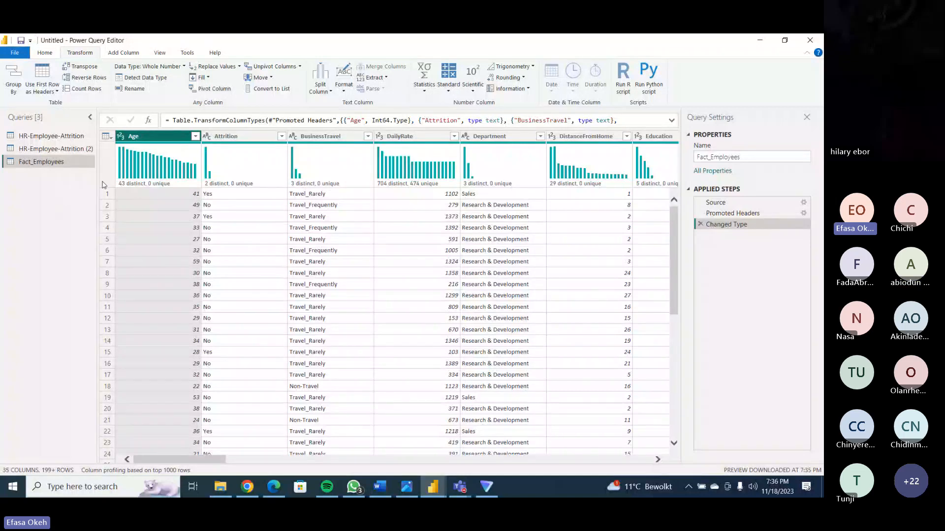
Choose the columns to keep in Fact_Employees, deselecting all of them and selecting only Age and Attrition.
click(44, 54)
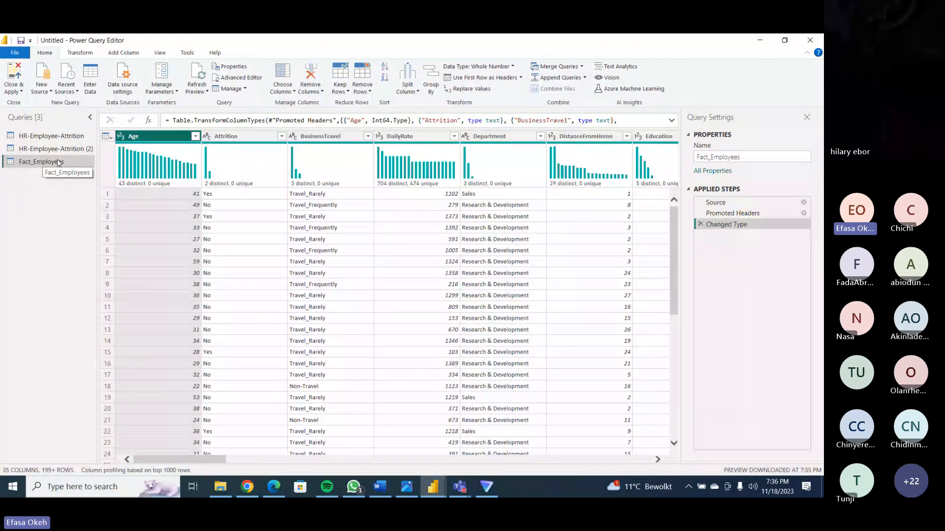
click(288, 94)
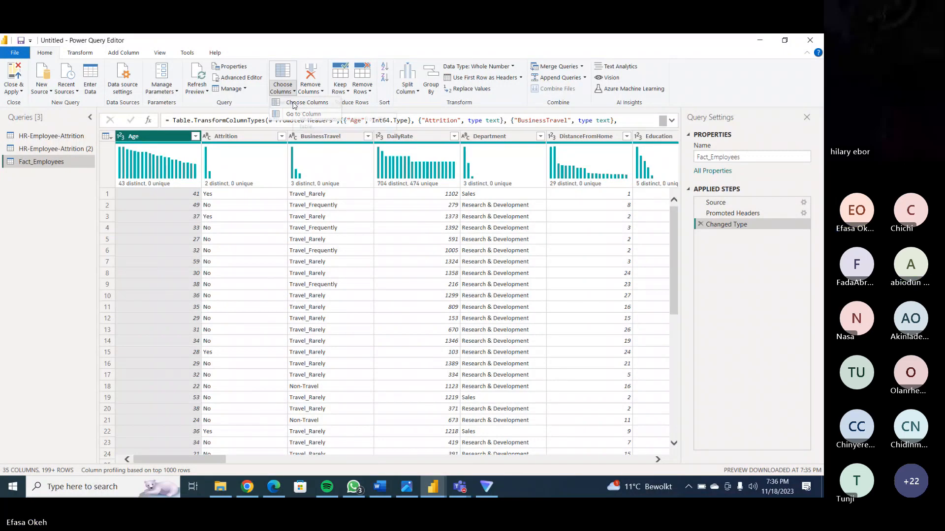
click(294, 103)
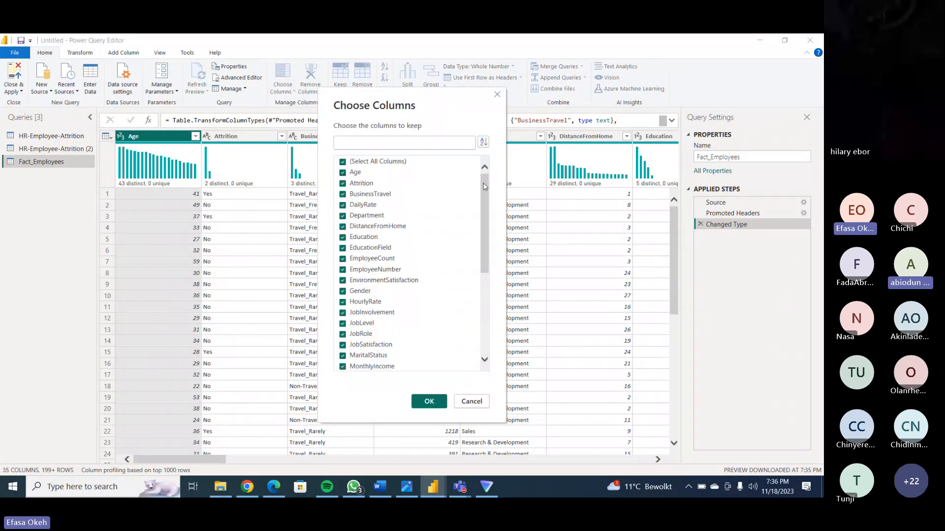
mouse_move(485, 187)
mouse_down()
mouse_move(482, 282)
mouse_move(483, 180)
mouse_up()
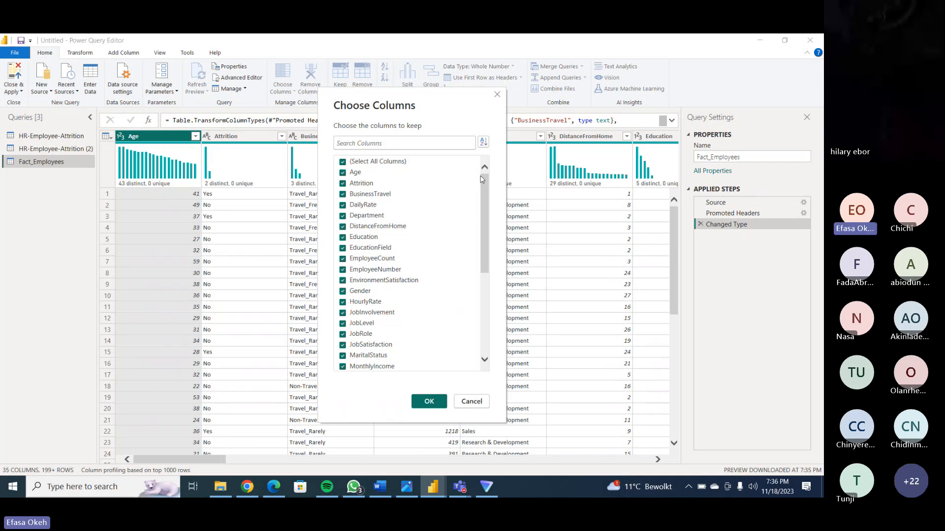
click(343, 163)
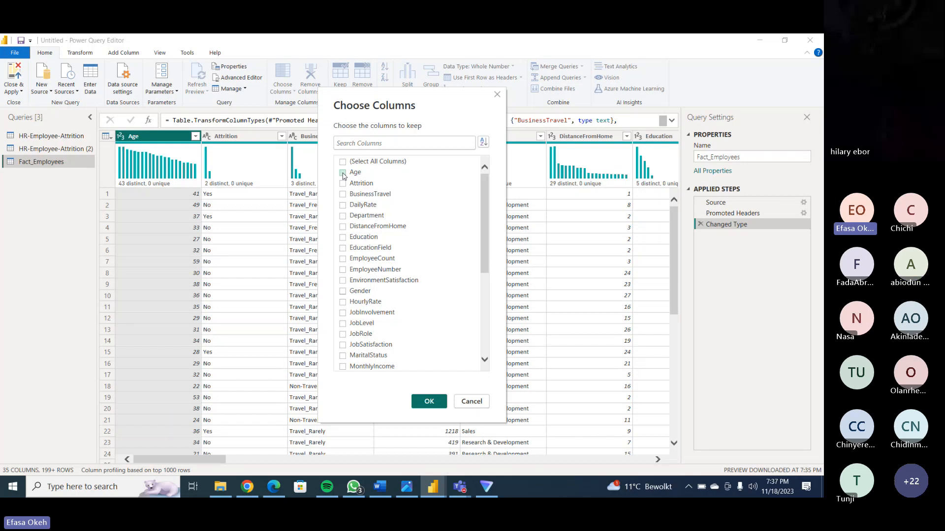
click(343, 173)
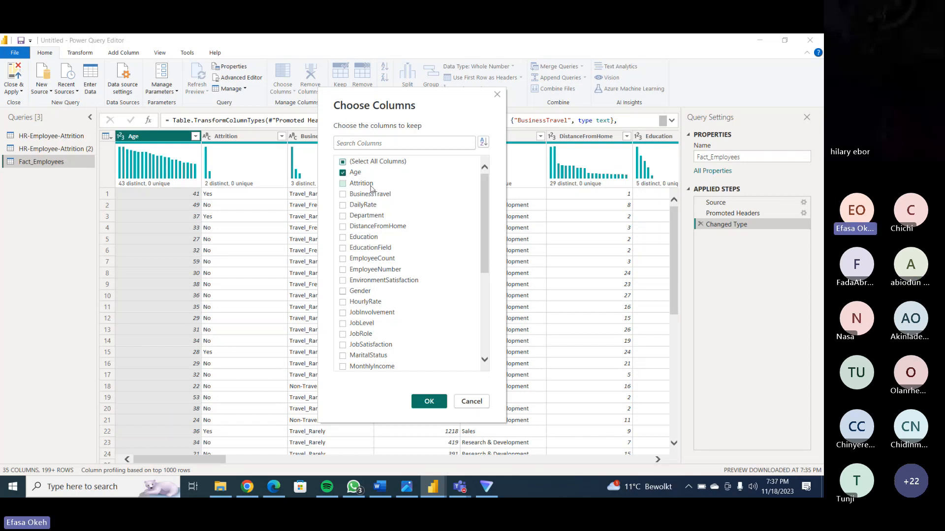
click(343, 185)
Add EmployeeNumber, Gender and MaritalStatus to the columns kept in Fact_Employees.
drag(481, 217, 481, 225)
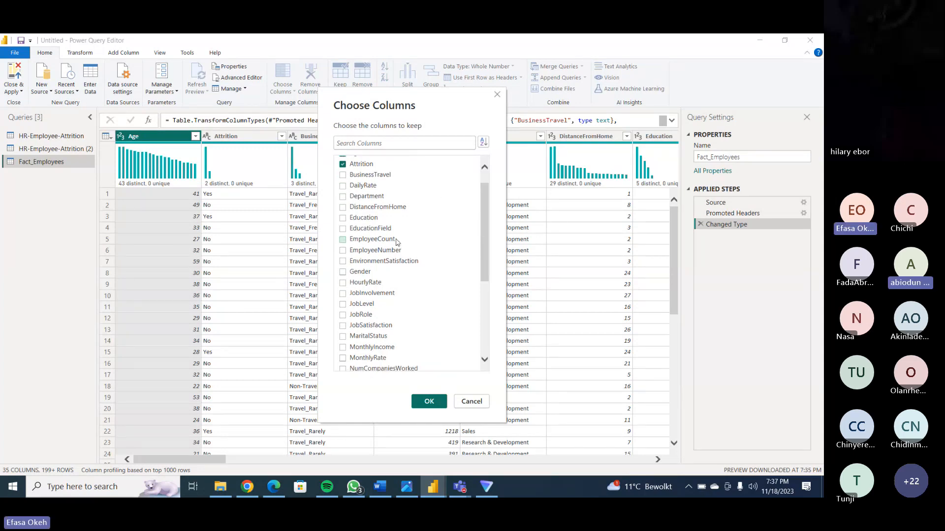
click(343, 251)
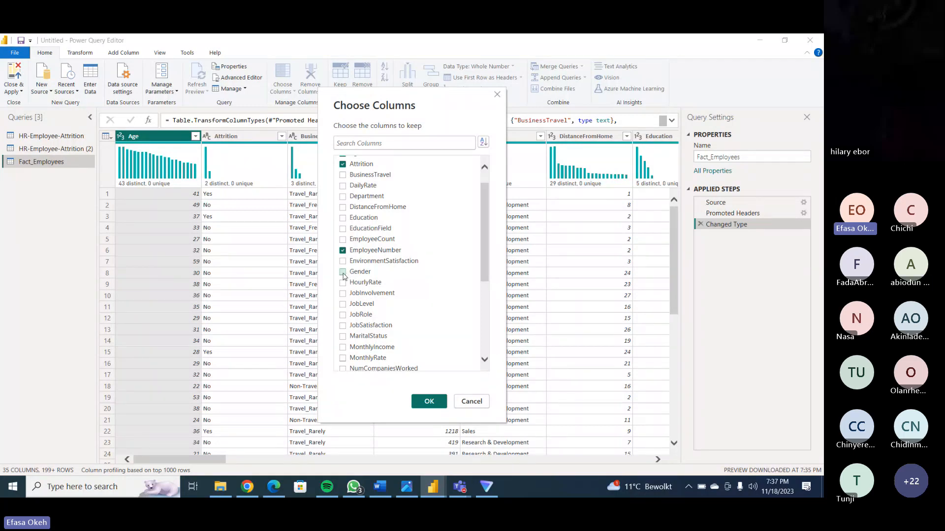
click(343, 272)
scroll(488, 278, down, 2)
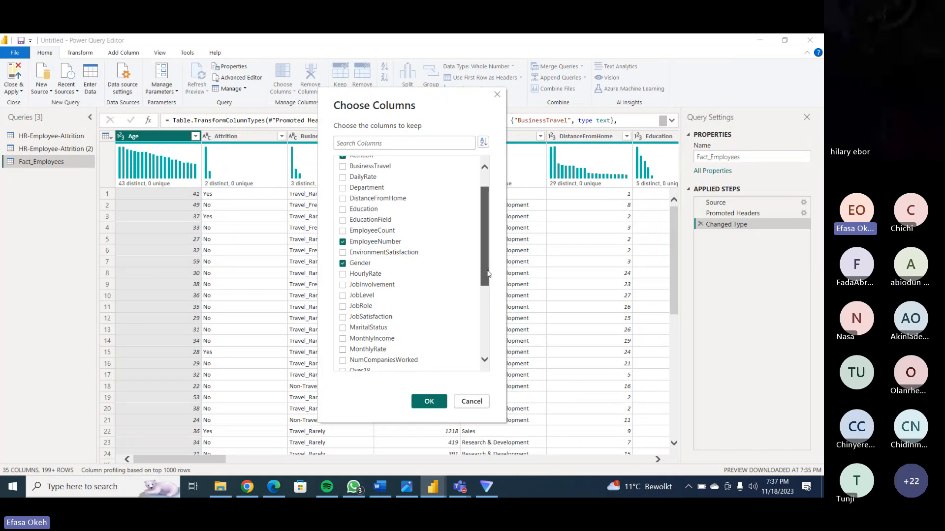
drag(487, 278, 482, 326)
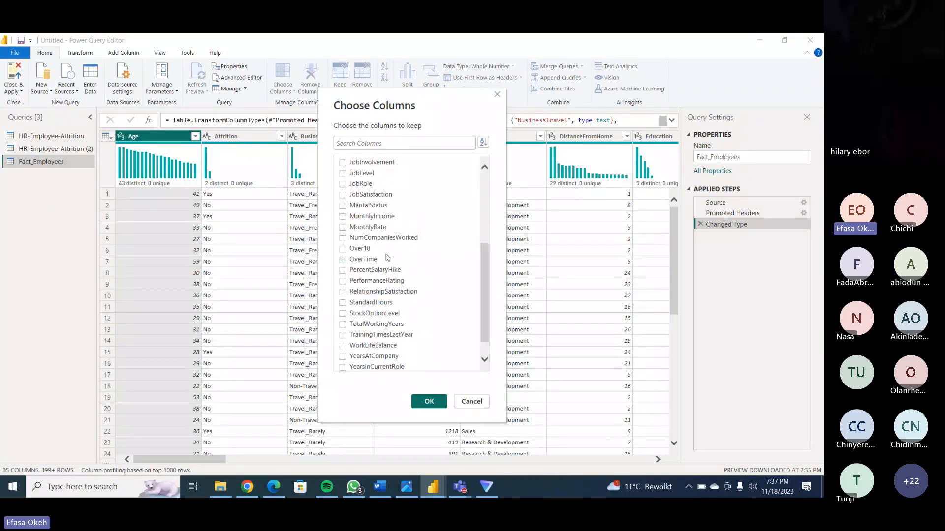
click(343, 205)
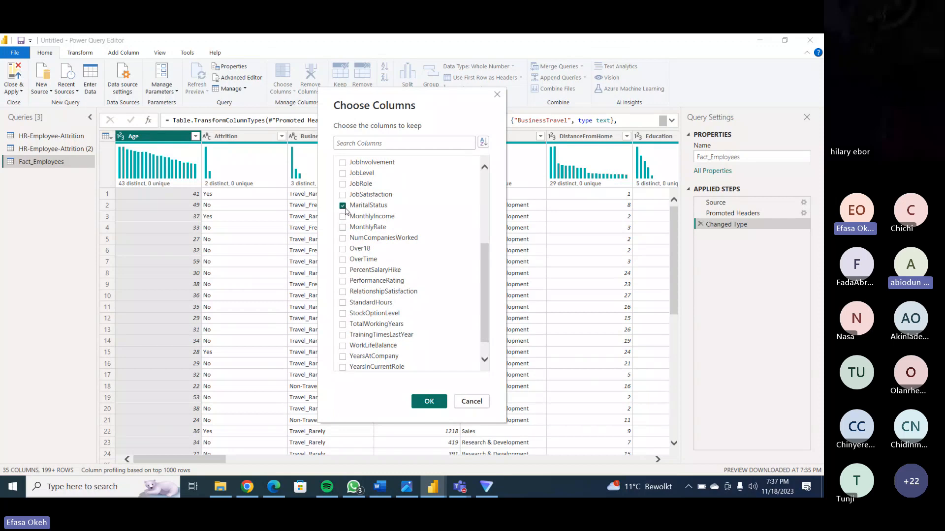
Include Over18, JobLevel and JobRole among the columns to keep.
drag(489, 284, 492, 208)
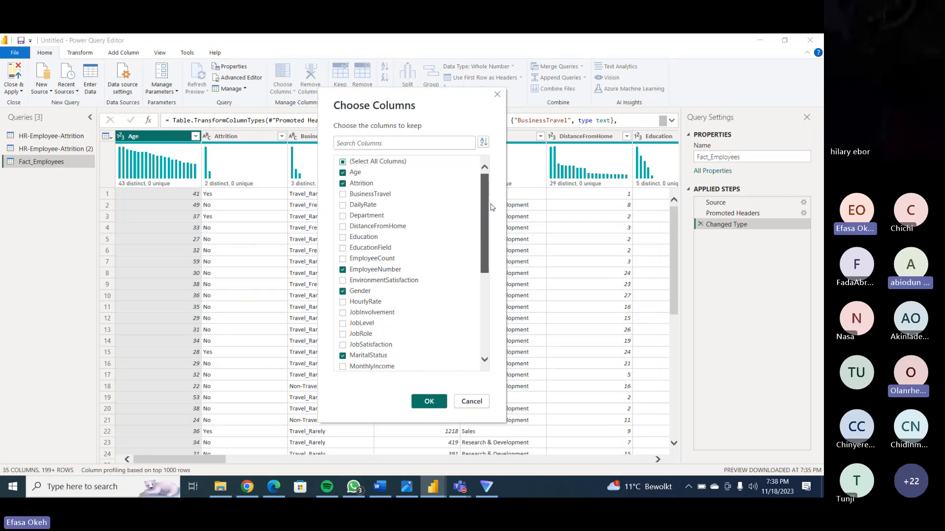
drag(492, 207, 491, 276)
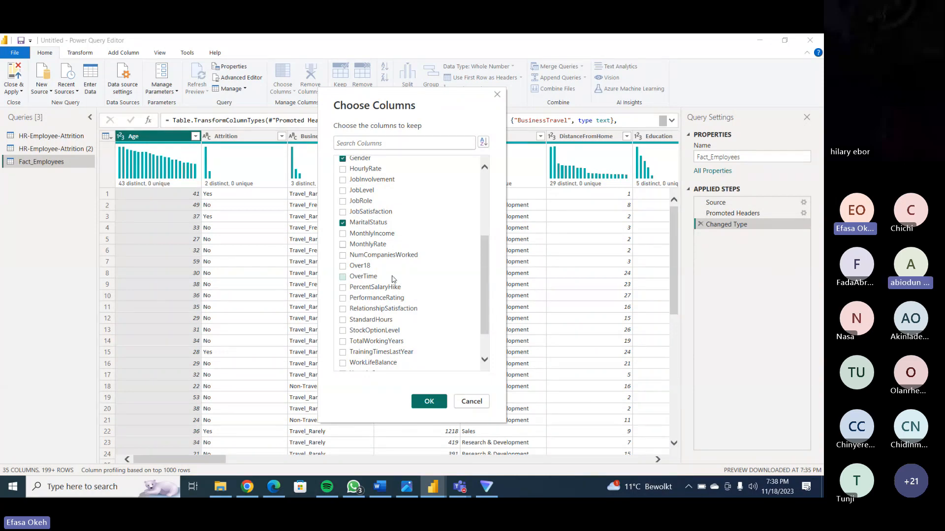
click(343, 266)
drag(485, 285, 485, 279)
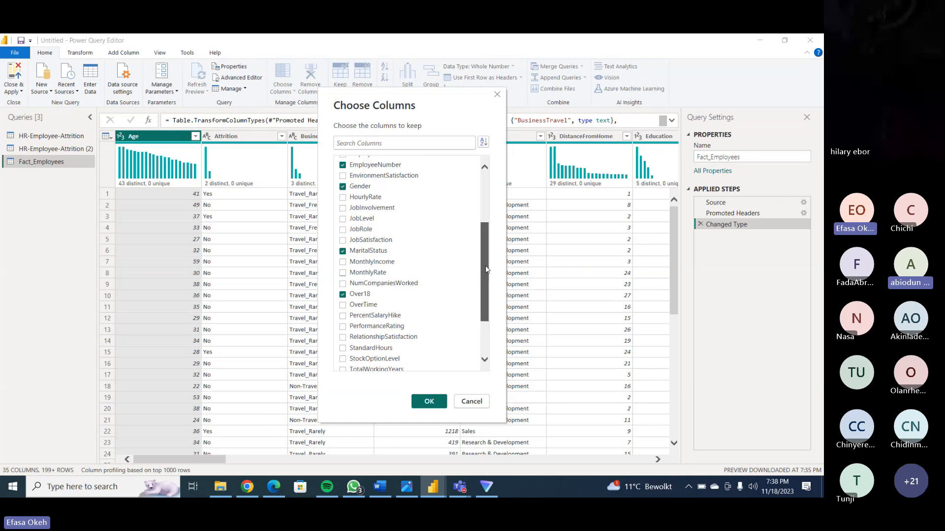
drag(485, 269, 488, 209)
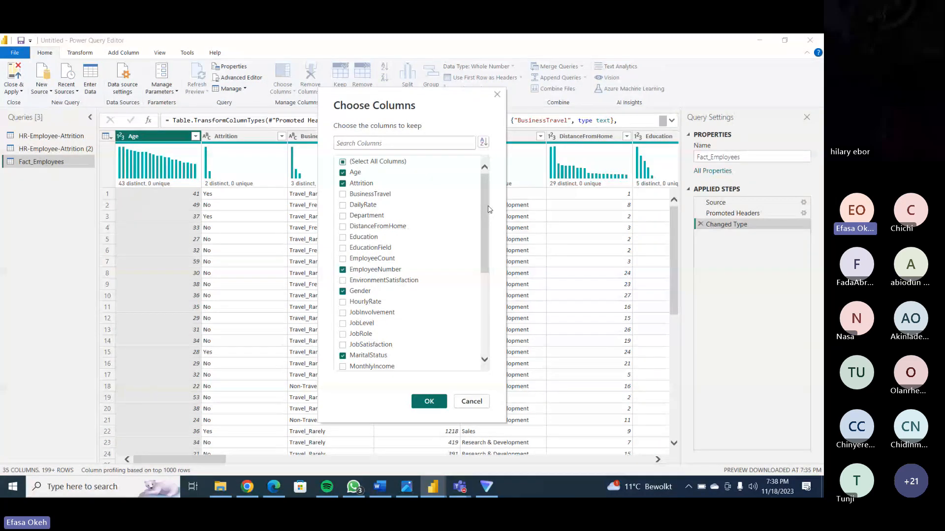
drag(489, 209, 490, 216)
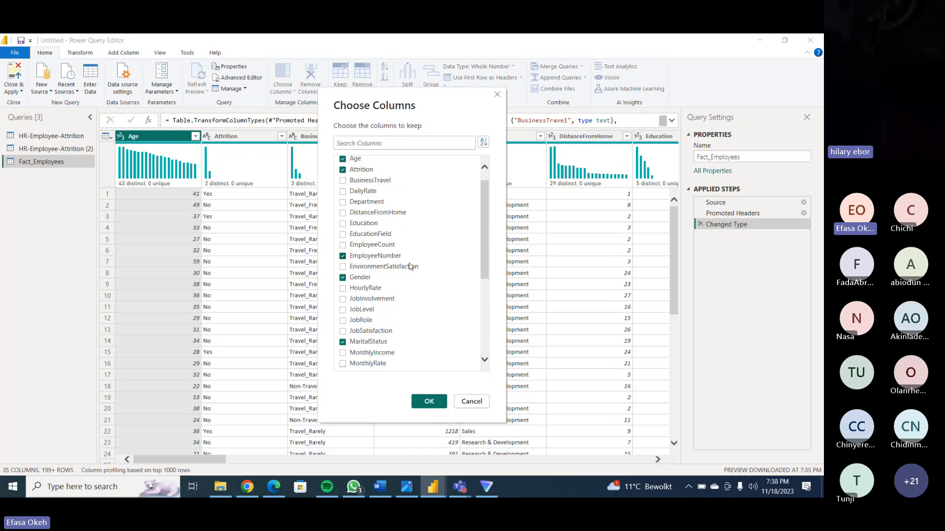
click(343, 311)
click(343, 321)
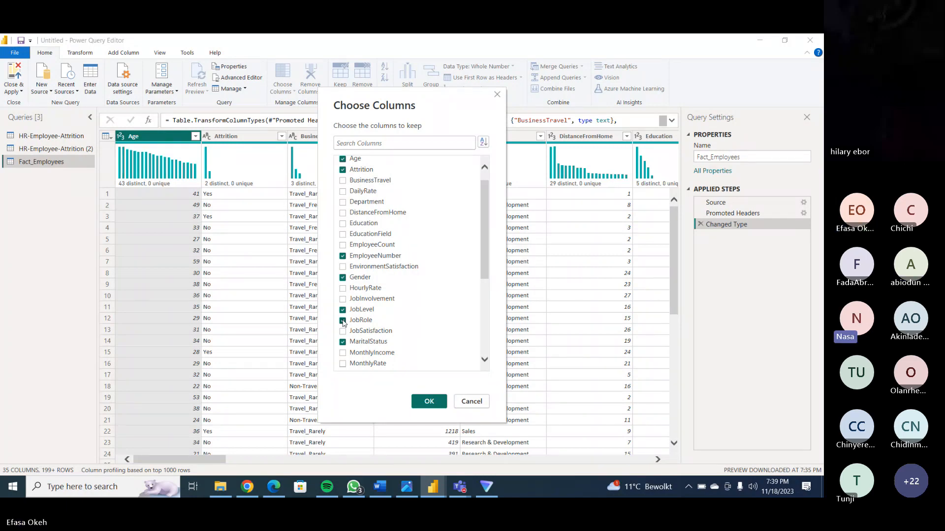
Select NumCompaniesWorked and TotalWorkingYears as well, and apply the column selection to Fact_Employees.
scroll(485, 269, down, 1)
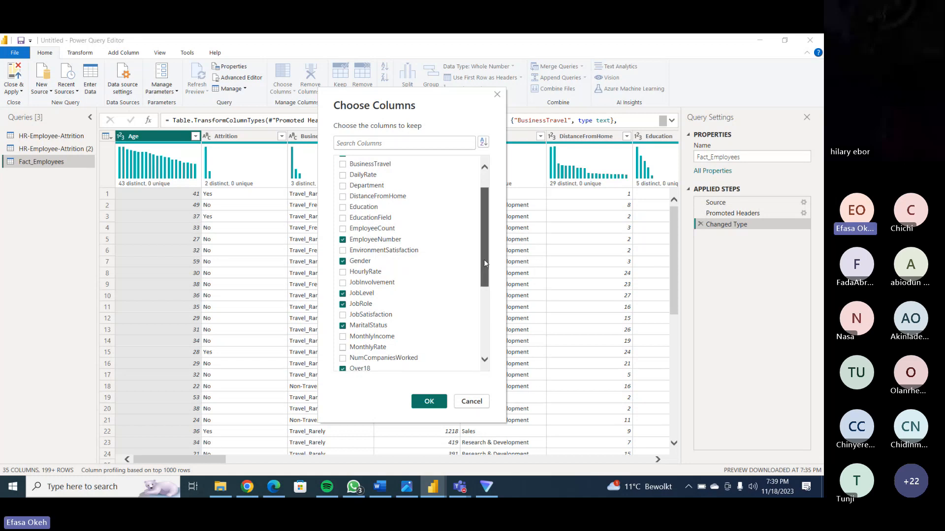
drag(484, 264, 484, 290)
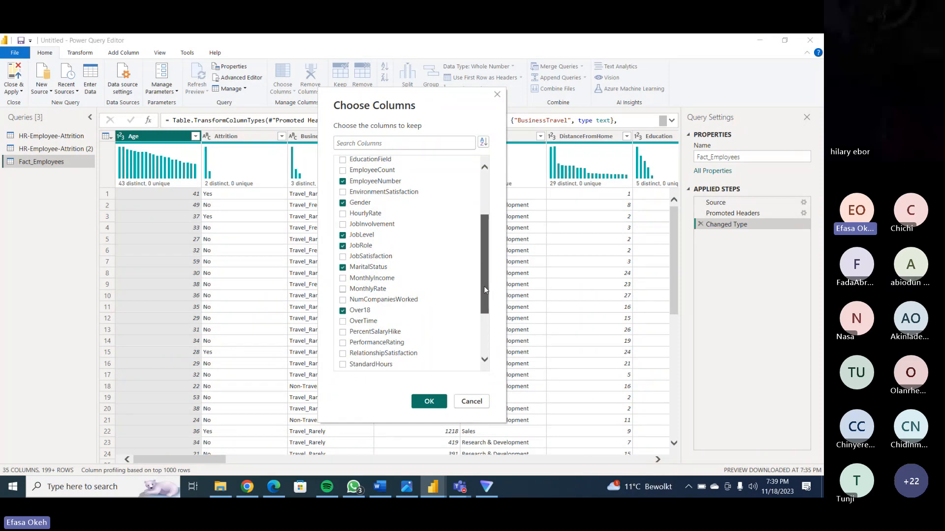
mouse_move(484, 290)
mouse_down()
mouse_move(481, 333)
mouse_move(482, 295)
mouse_up()
click(342, 289)
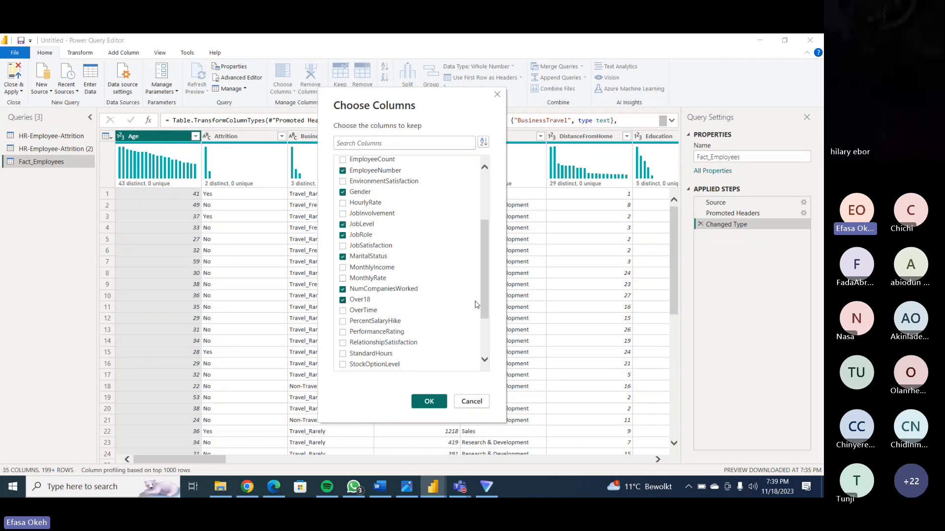
drag(482, 305, 485, 257)
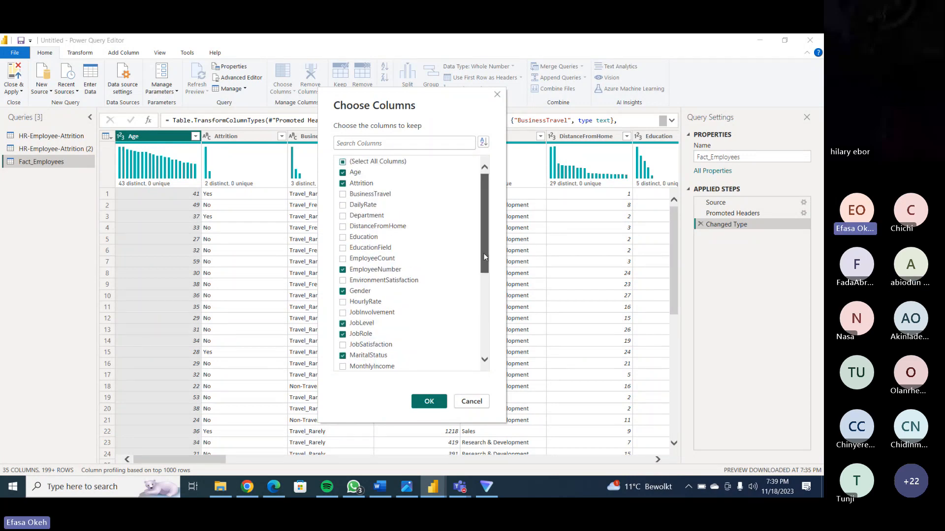
drag(484, 253, 484, 358)
click(343, 303)
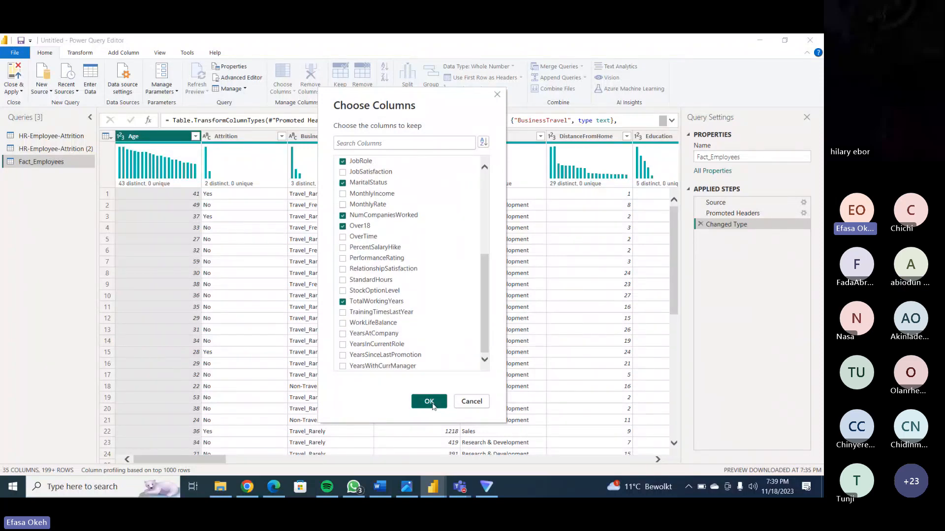
click(428, 402)
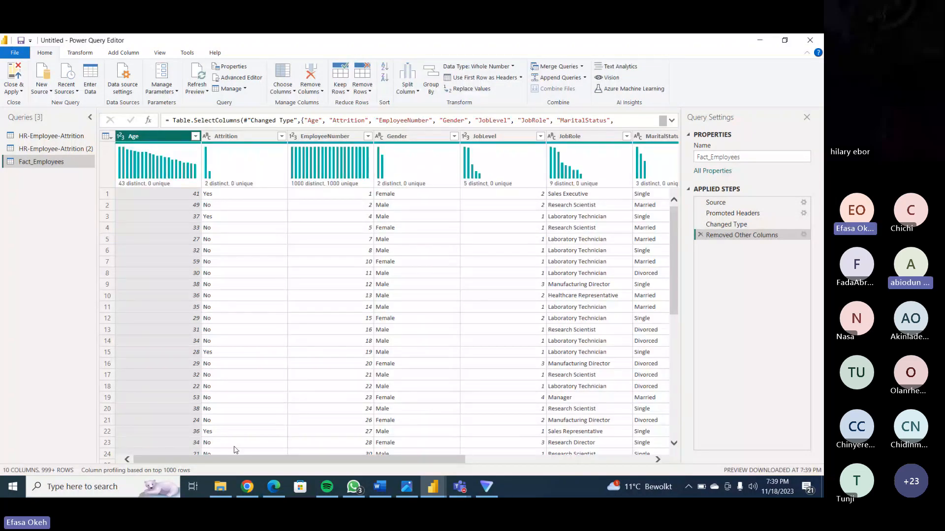
Move the EmployeeNumber column in front of Age so it is the first column of Fact_Employees.
drag(213, 464, 178, 395)
drag(340, 136, 153, 135)
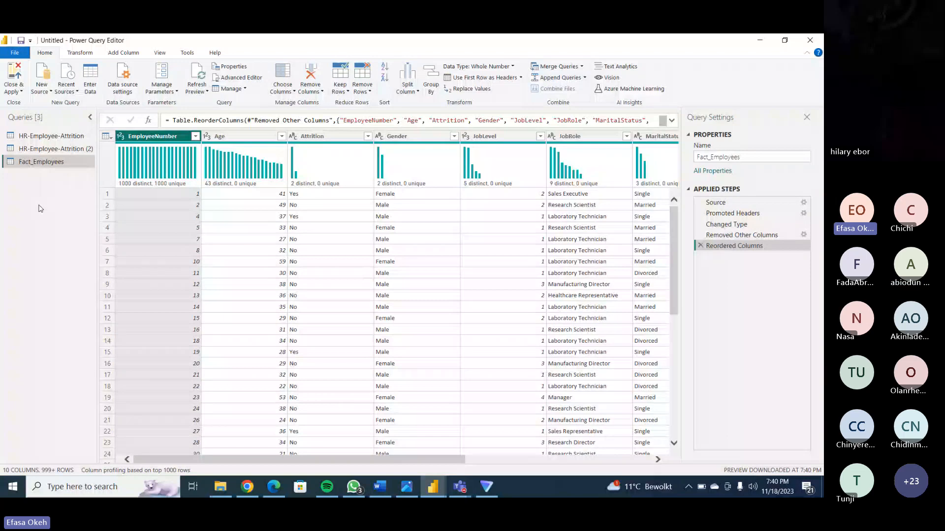
Duplicate the original HR-Employee-Attrition query and rename the copy Dim_Department.
right_click(52, 142)
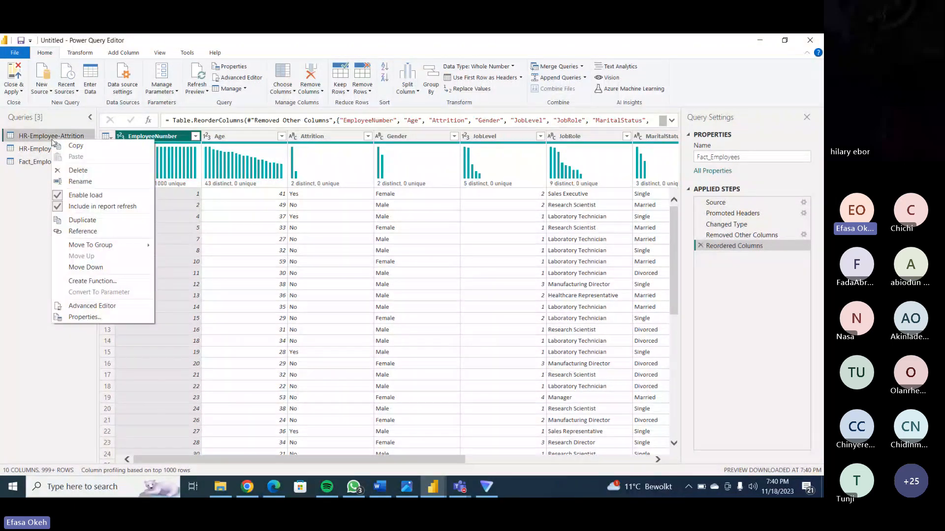
click(77, 221)
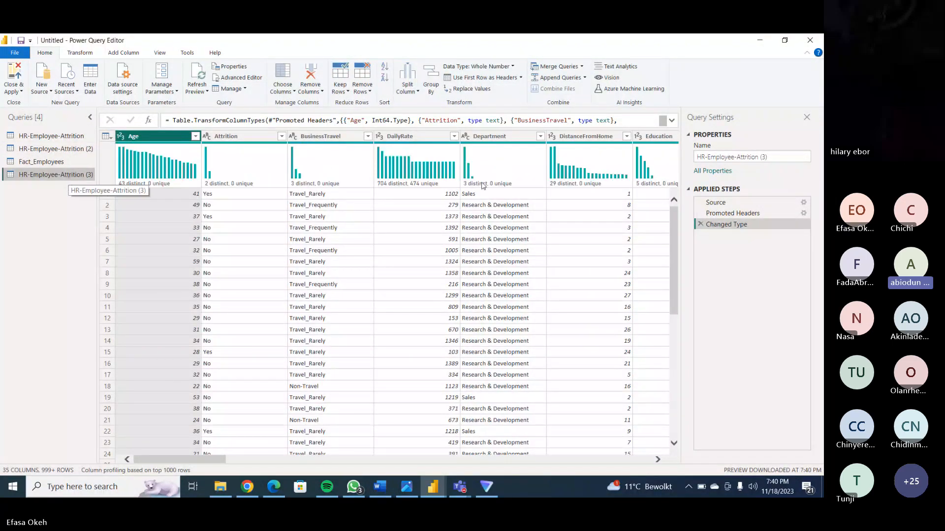
drag(775, 155, 690, 162)
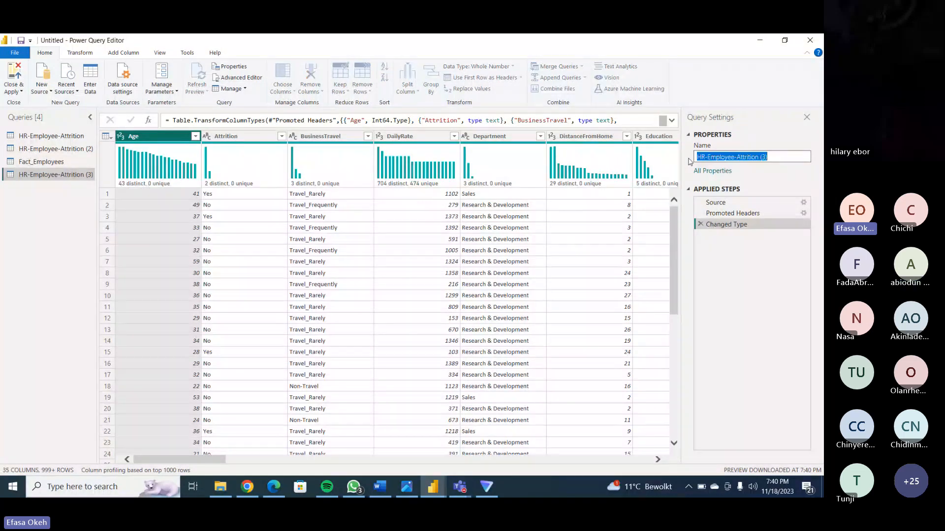
text(D)
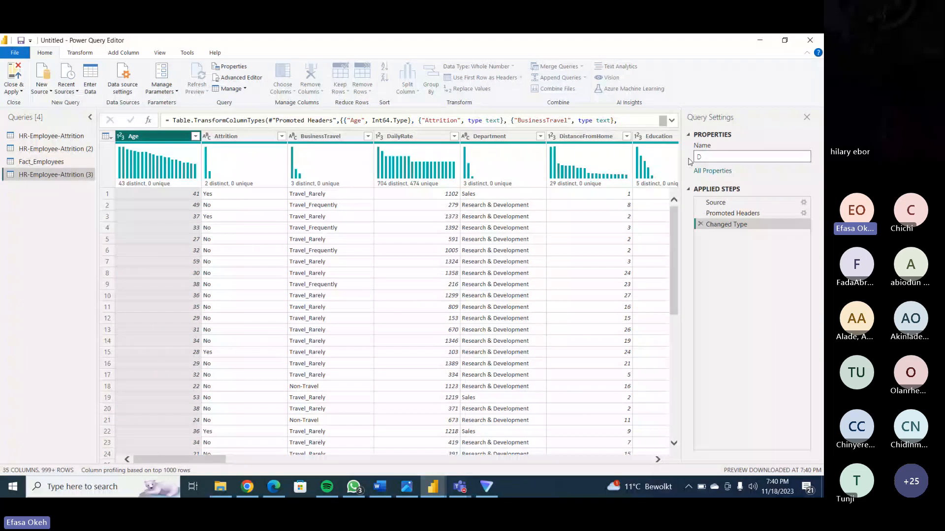
text(im)
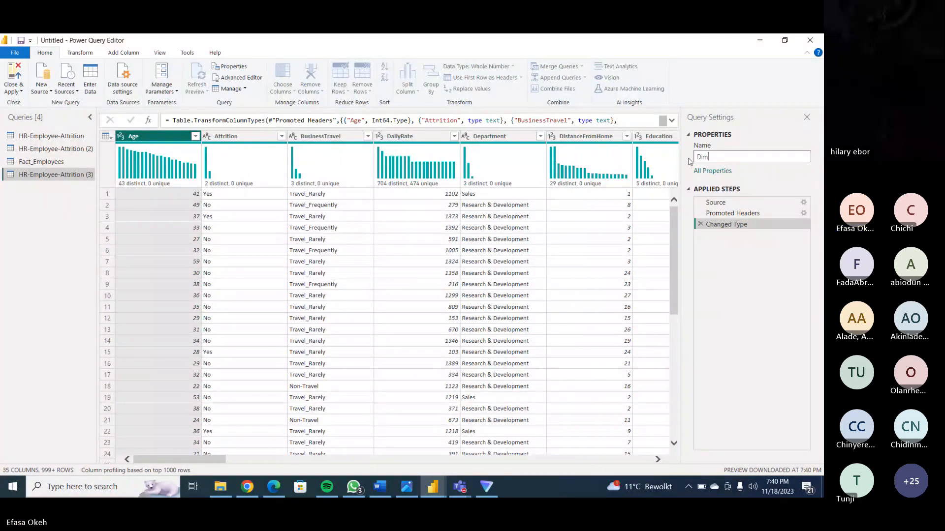
text(_)
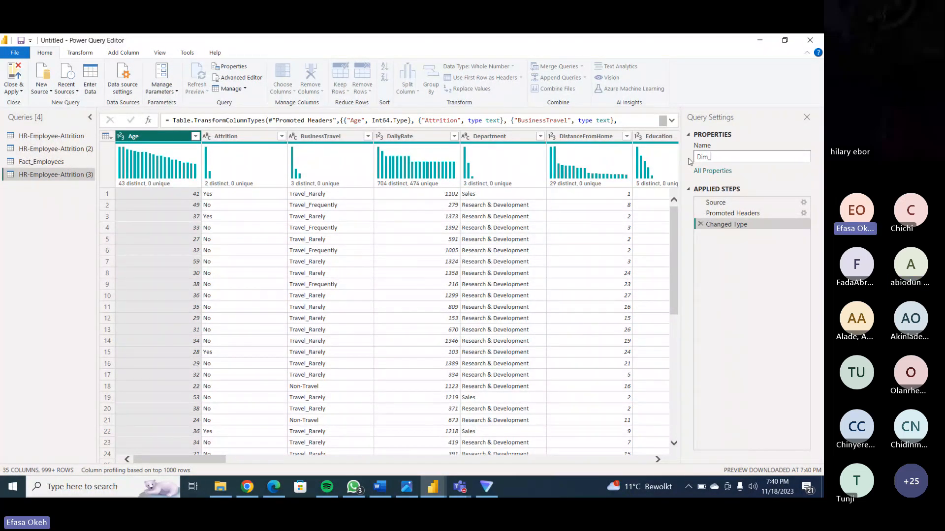
text(De)
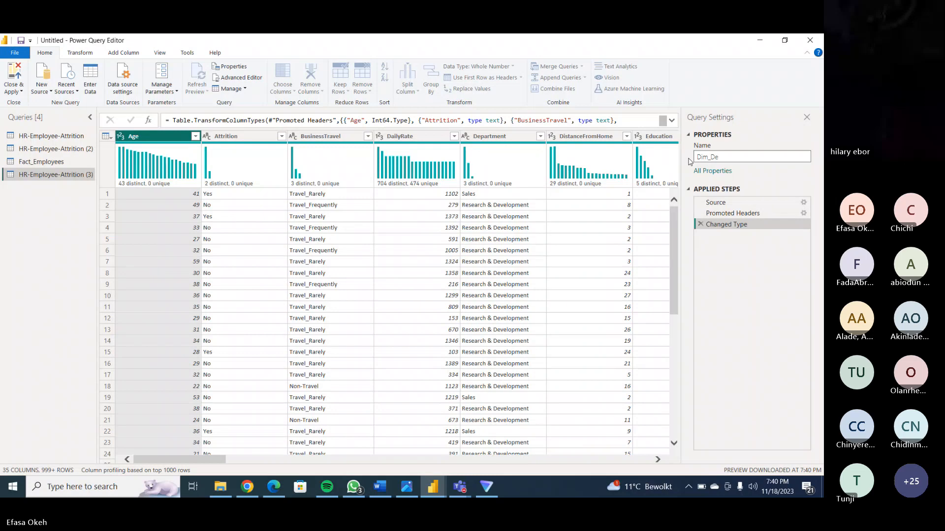
text(partment)
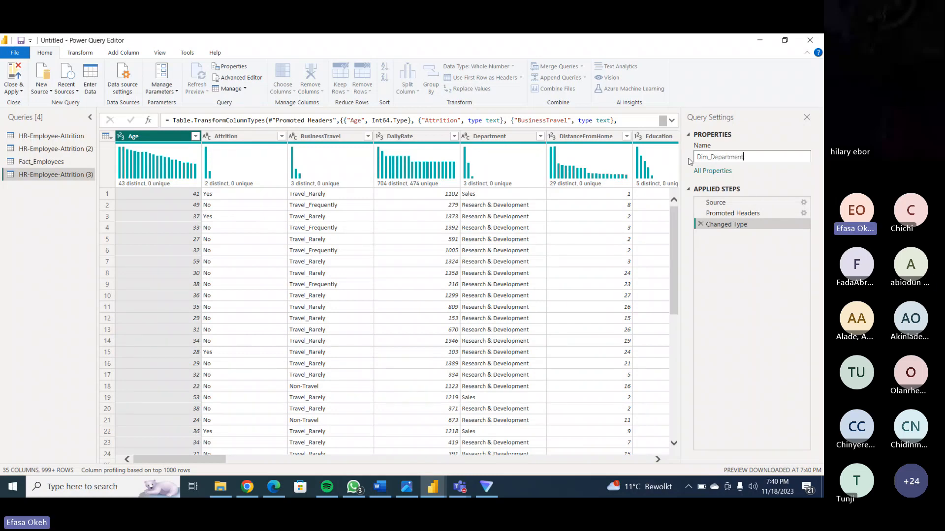
key(Return)
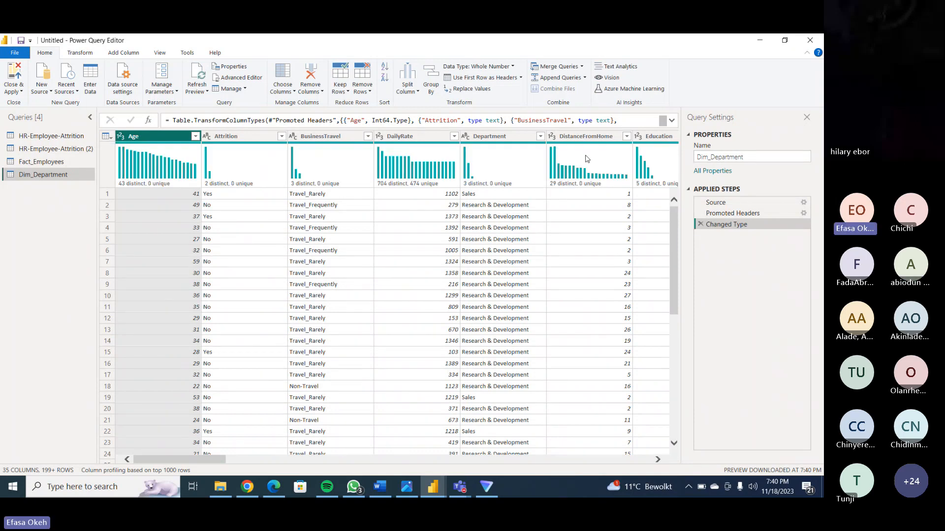
Start choosing columns for Dim_Department, clearing the full selection and keeping only EmployeeNumber and Department.
click(293, 94)
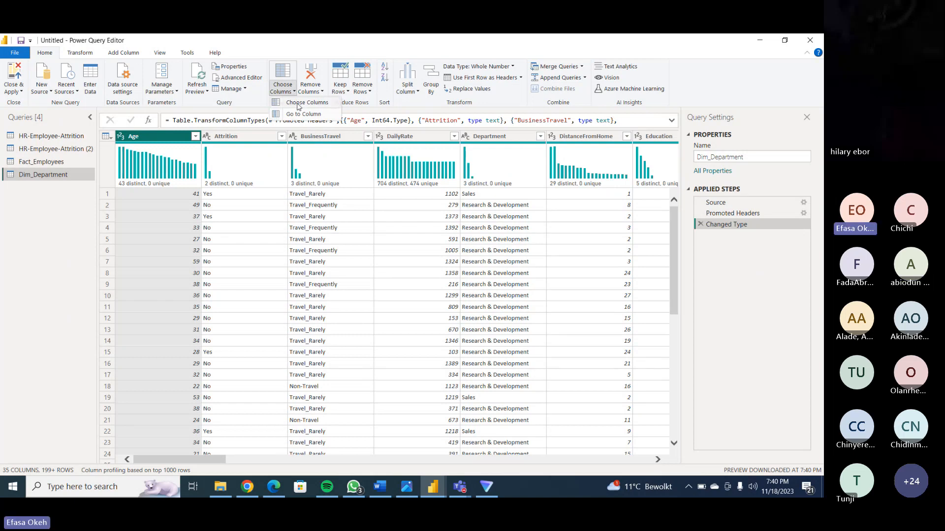
click(298, 103)
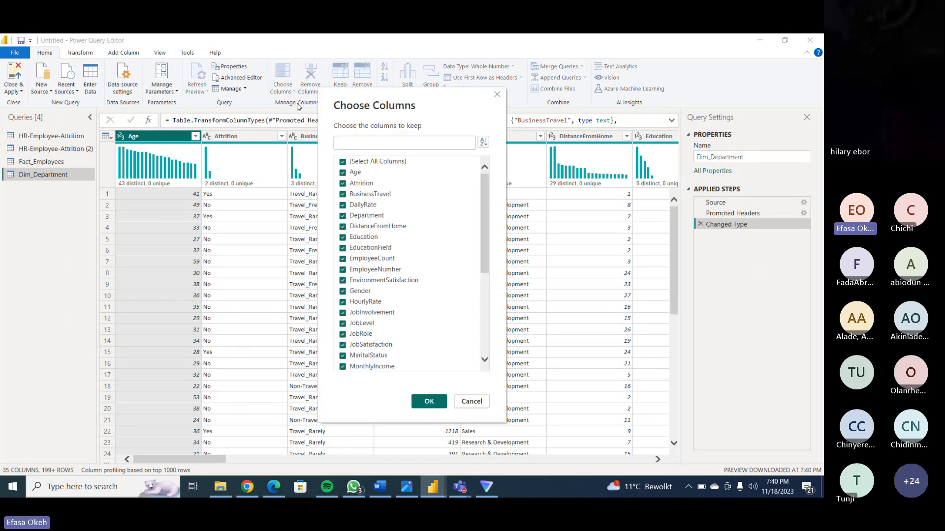
click(343, 161)
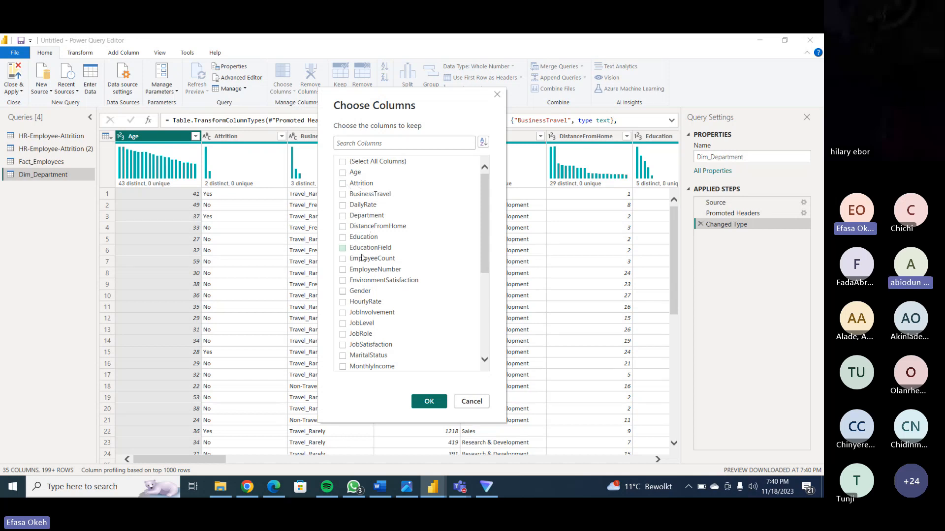
click(343, 271)
click(343, 217)
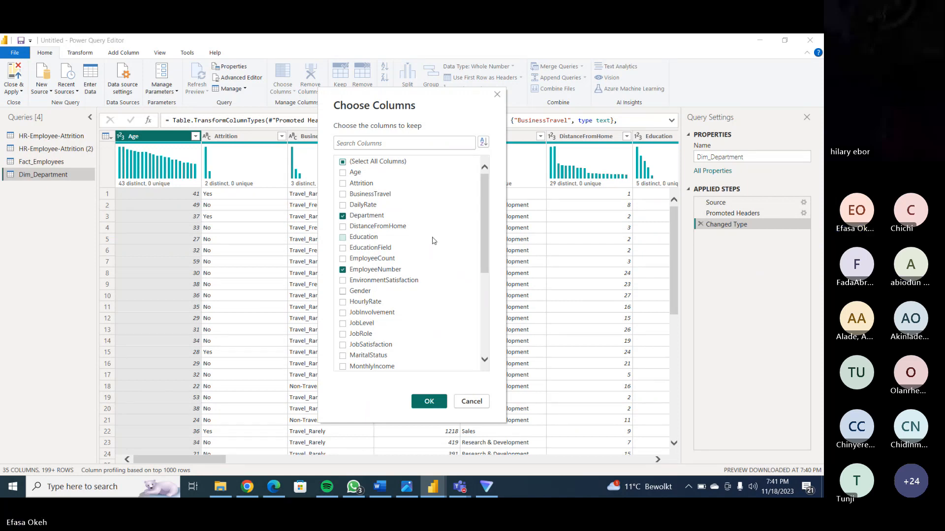
Include JobInvolvement, JobLevel and JobSatisfaction among the columns to keep.
drag(486, 229, 484, 260)
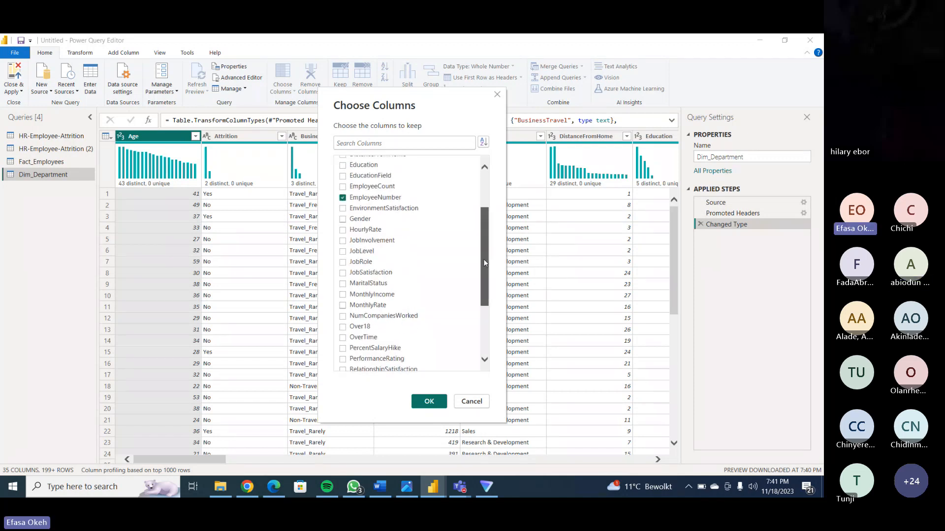
drag(484, 259, 484, 262)
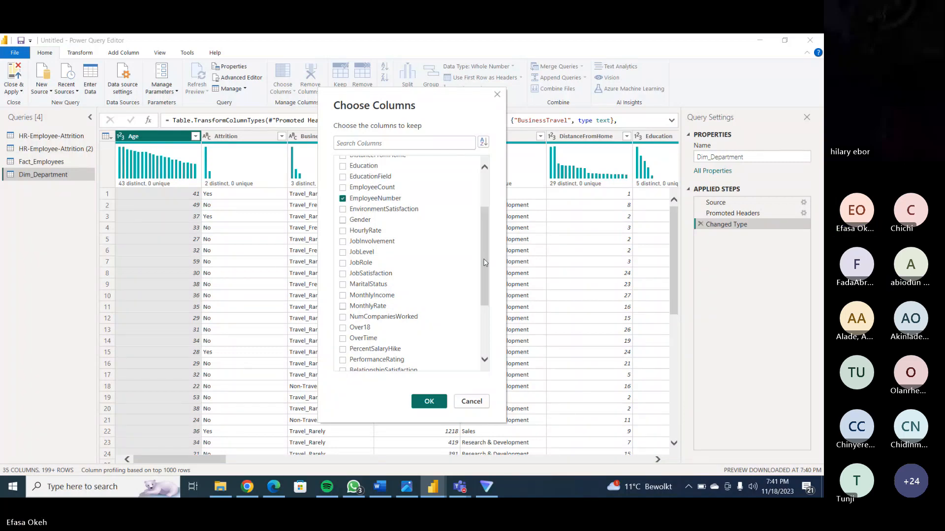
click(343, 241)
click(342, 251)
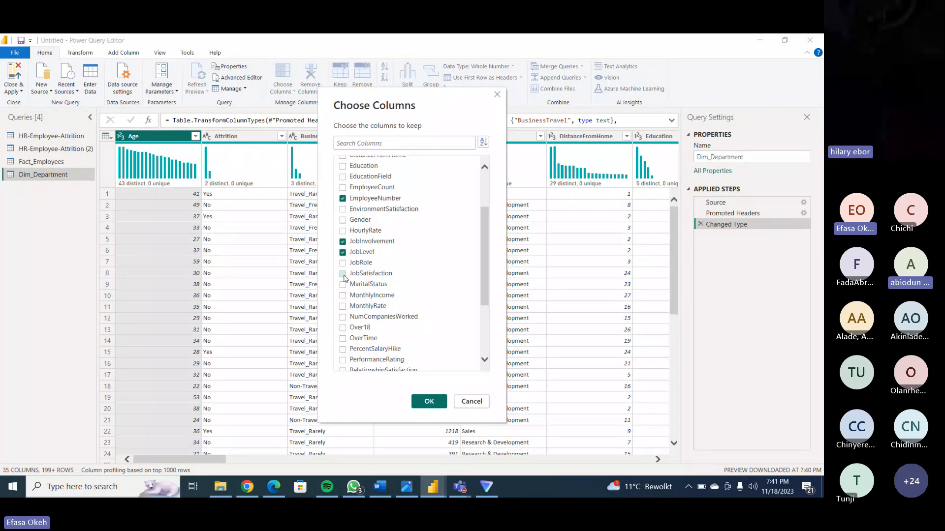
click(343, 273)
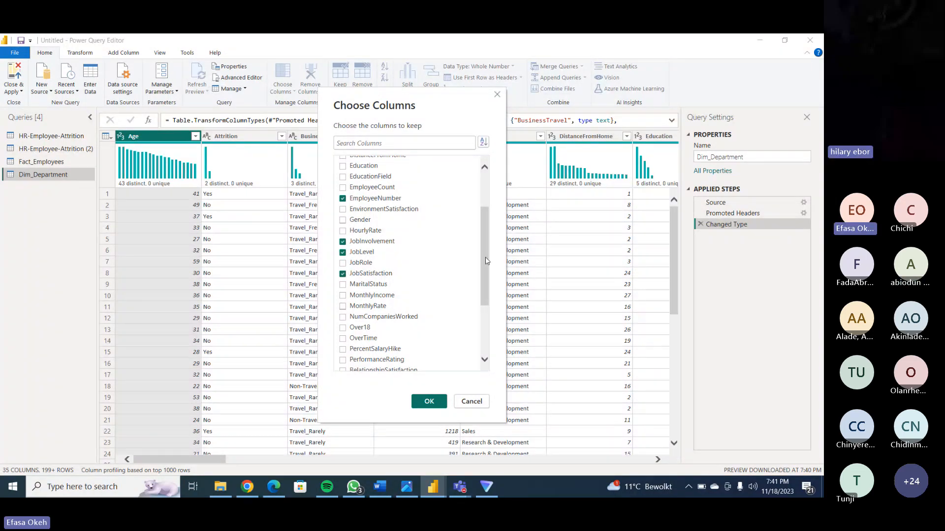
Apply the column selection to Dim_Department and move EmployeeNumber in front of Department.
scroll(486, 256, up, 1)
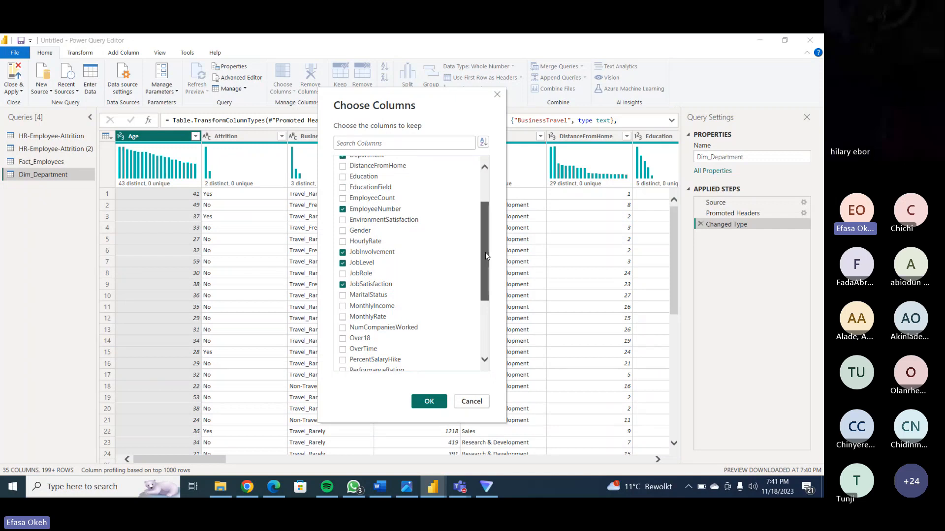
mouse_move(486, 253)
mouse_down()
mouse_move(483, 265)
mouse_move(484, 230)
mouse_move(483, 252)
mouse_up()
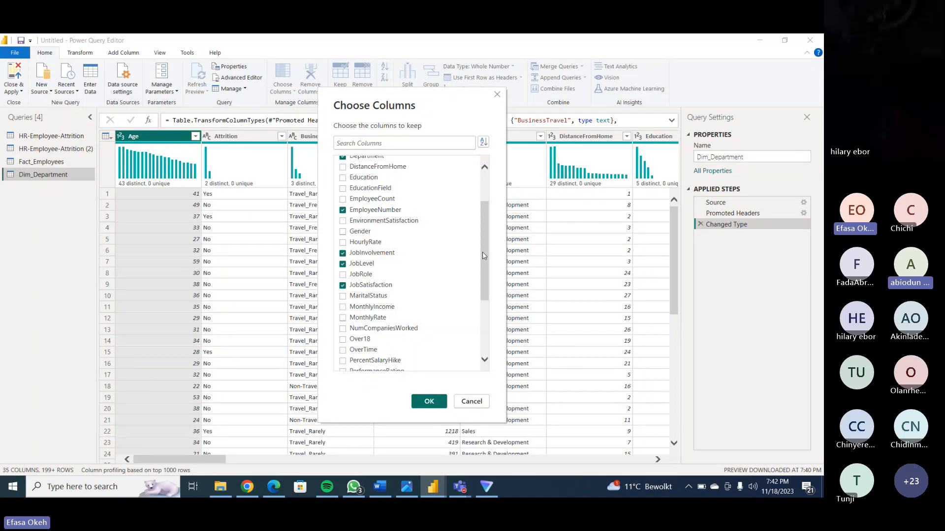
drag(482, 252, 485, 215)
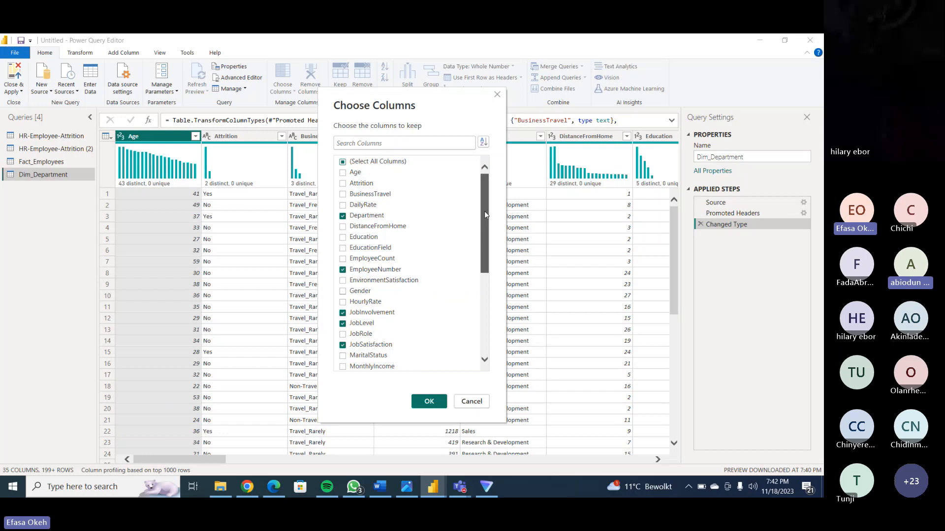
click(431, 403)
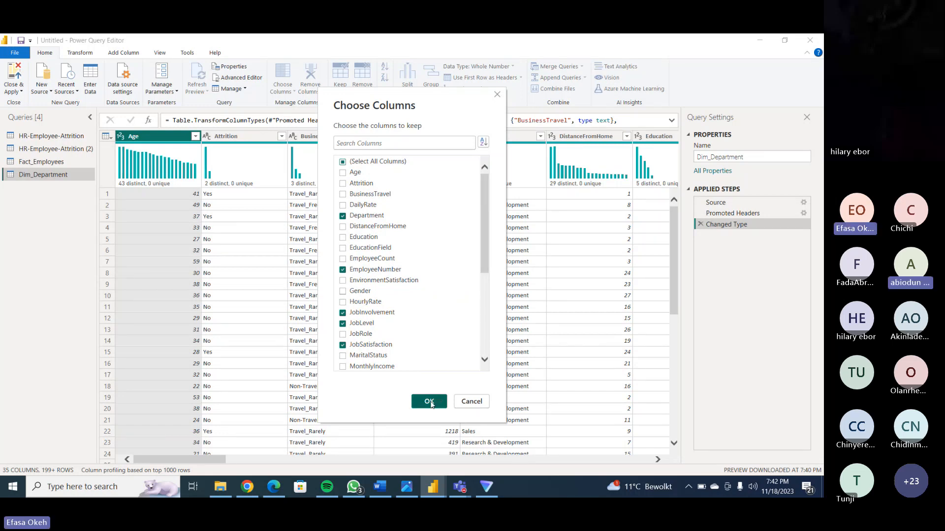
click(429, 402)
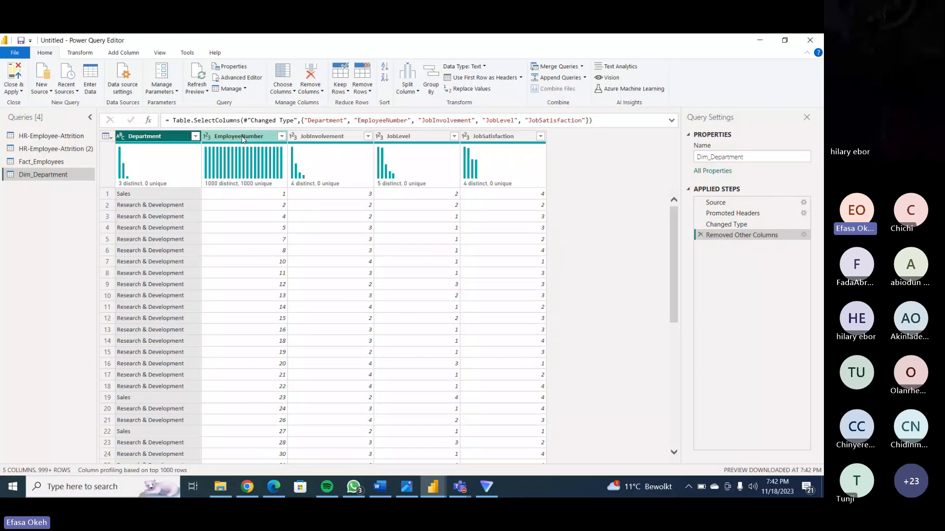
drag(242, 139, 155, 136)
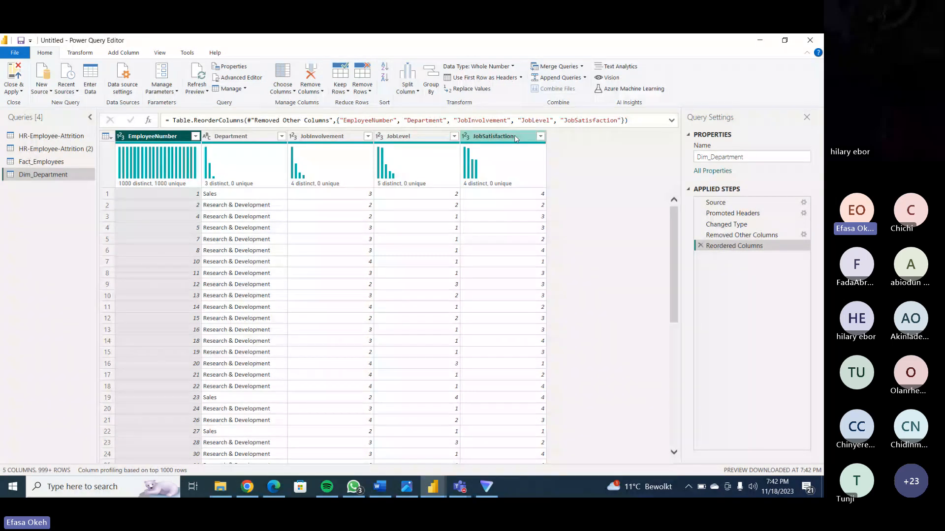
Duplicate the original HR-Employee-Attrition query and rename the copy Dim_Performance.
right_click(53, 140)
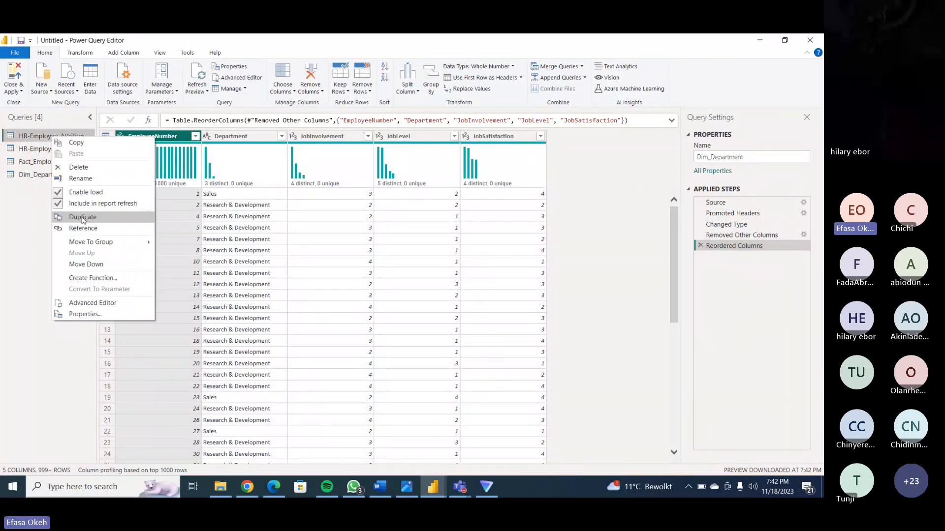
click(83, 217)
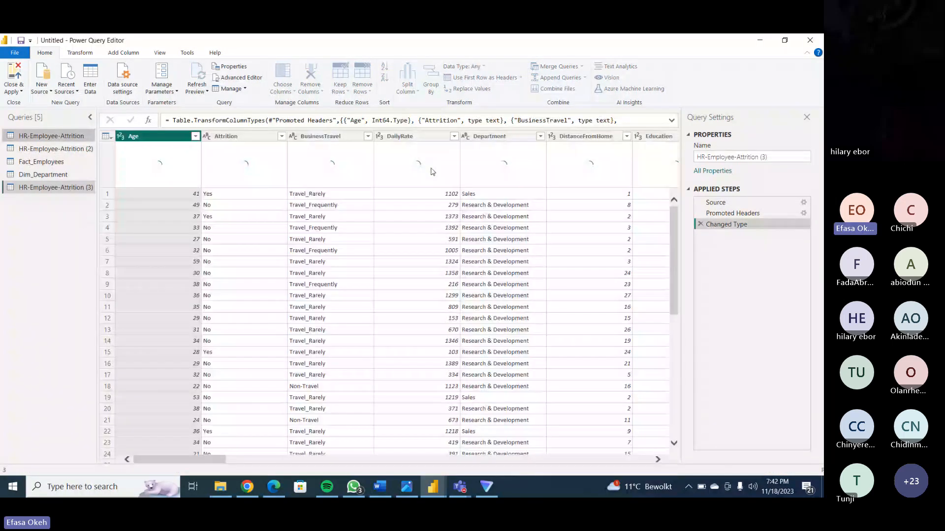
click(790, 155)
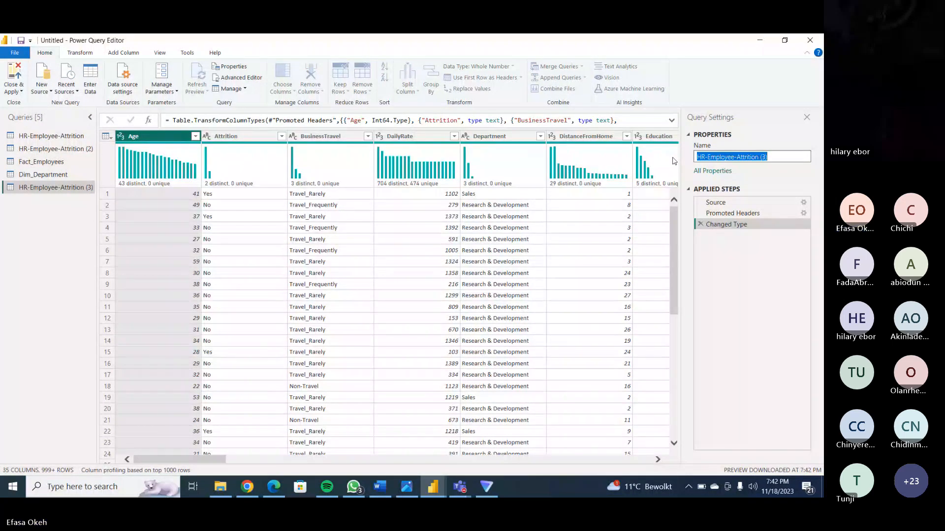
text(D)
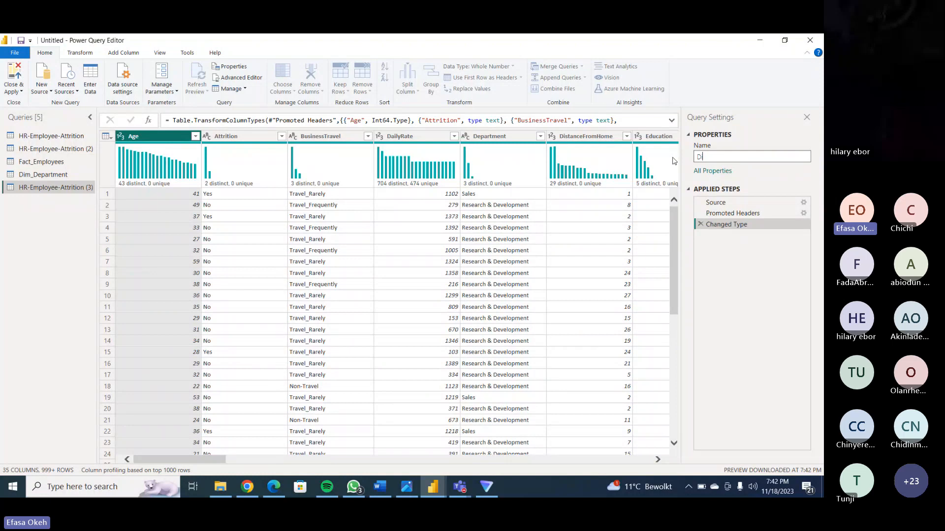
text(i_Perfor)
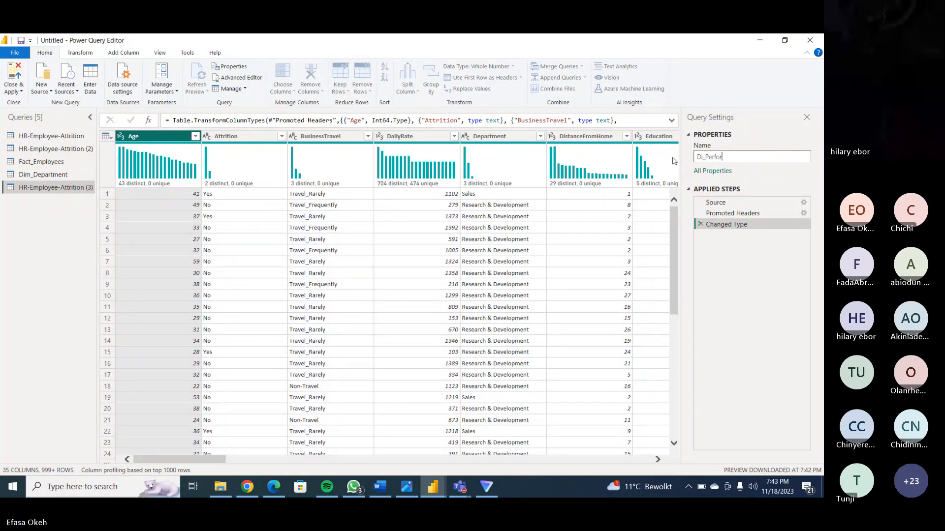
text(mance)
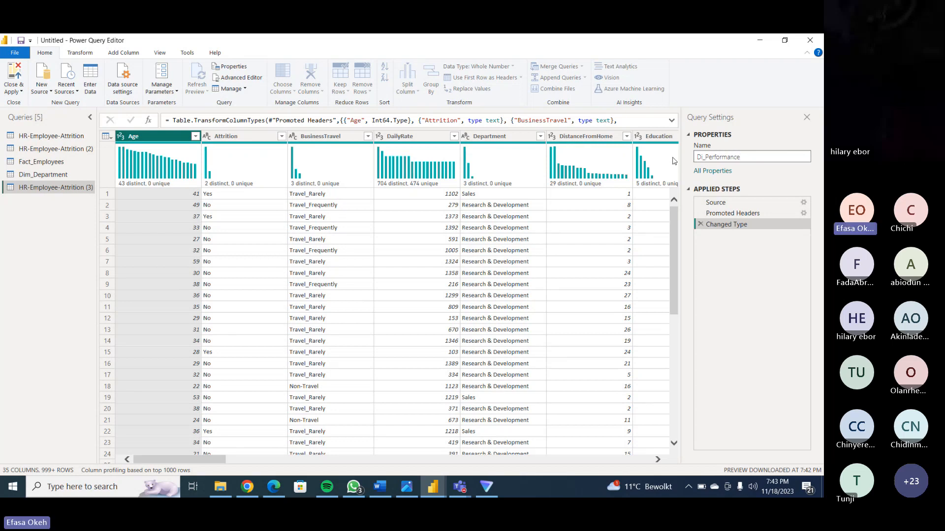
key(Return)
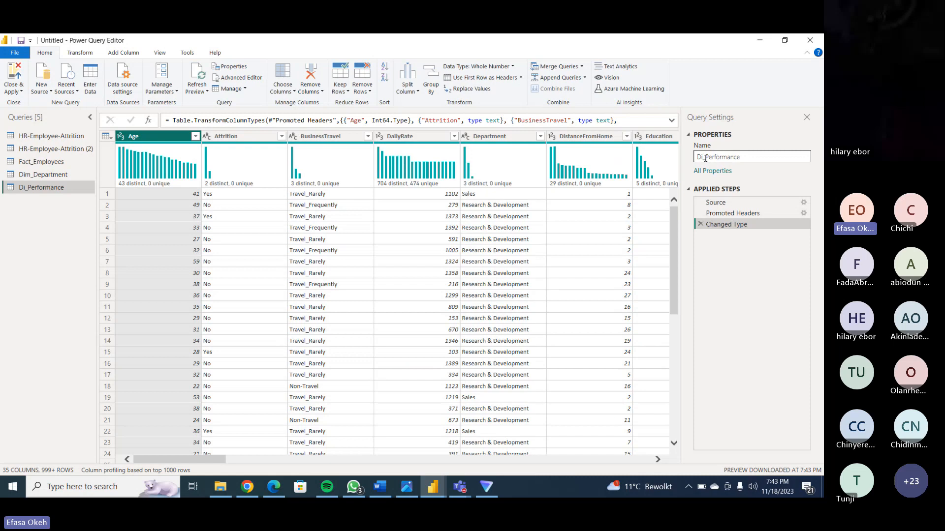
click(702, 158)
text(m)
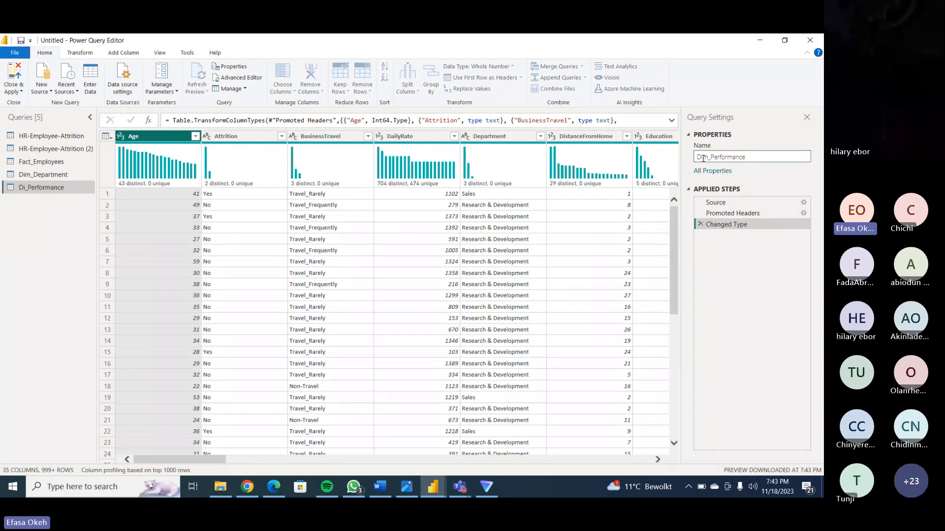
click(788, 158)
Start choosing the columns for Dim_Performance and deselect all of them.
click(283, 89)
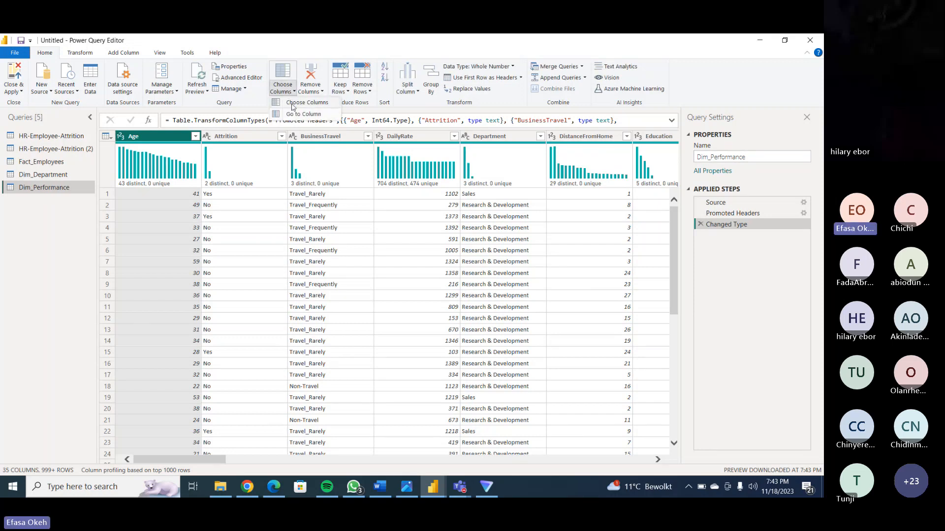
click(300, 102)
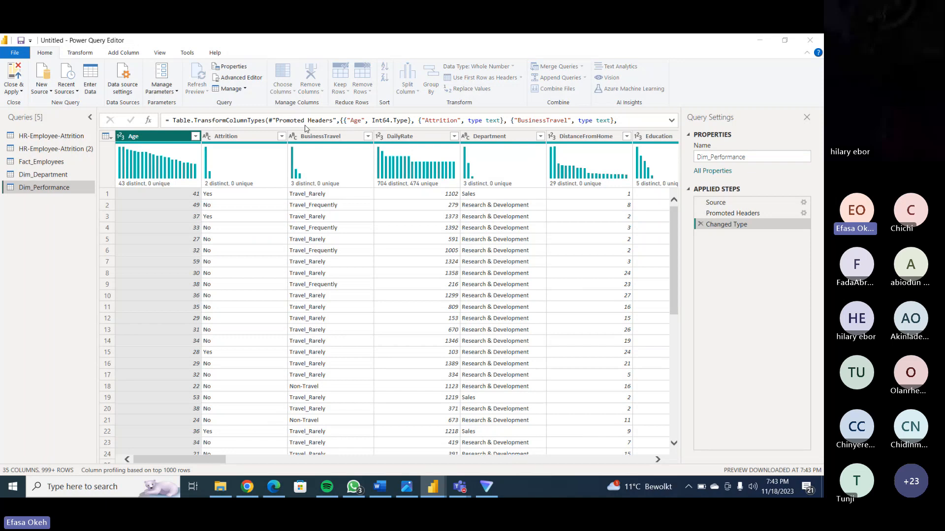
click(343, 162)
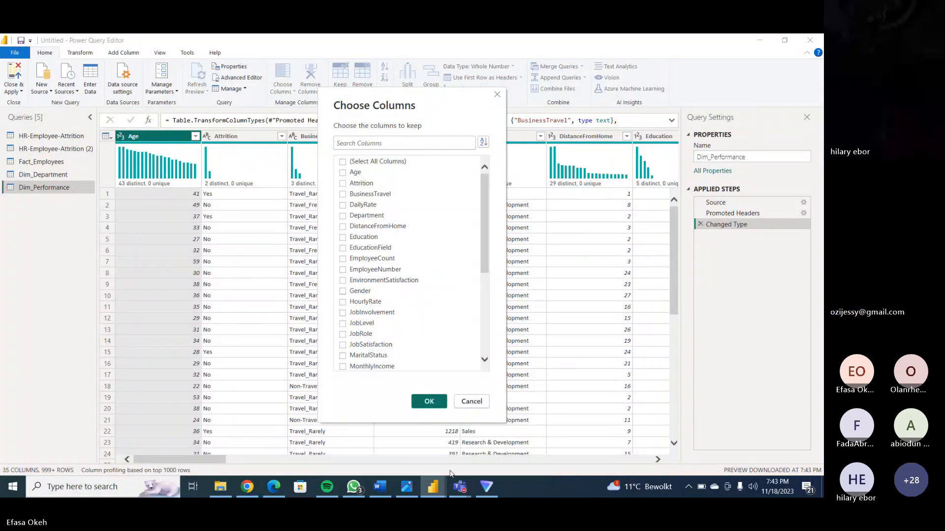
mouse_move(451, 489)
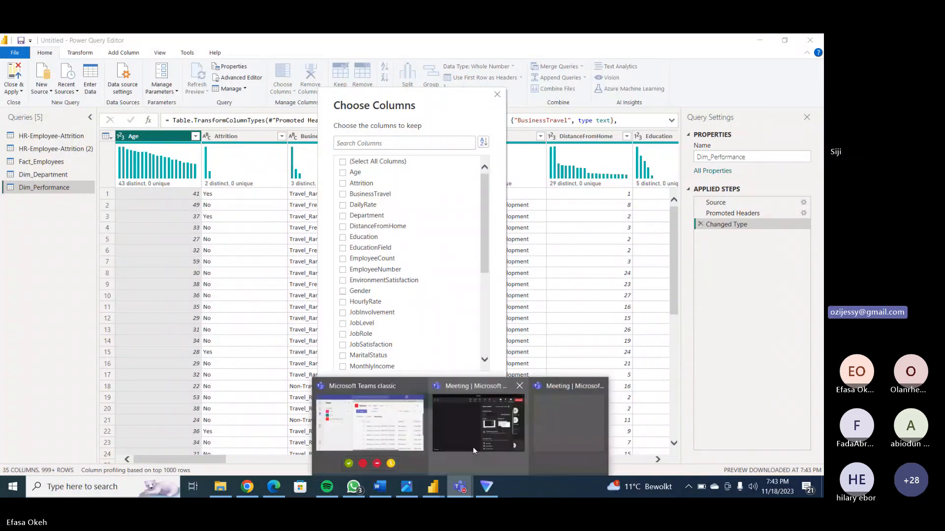
click(474, 447)
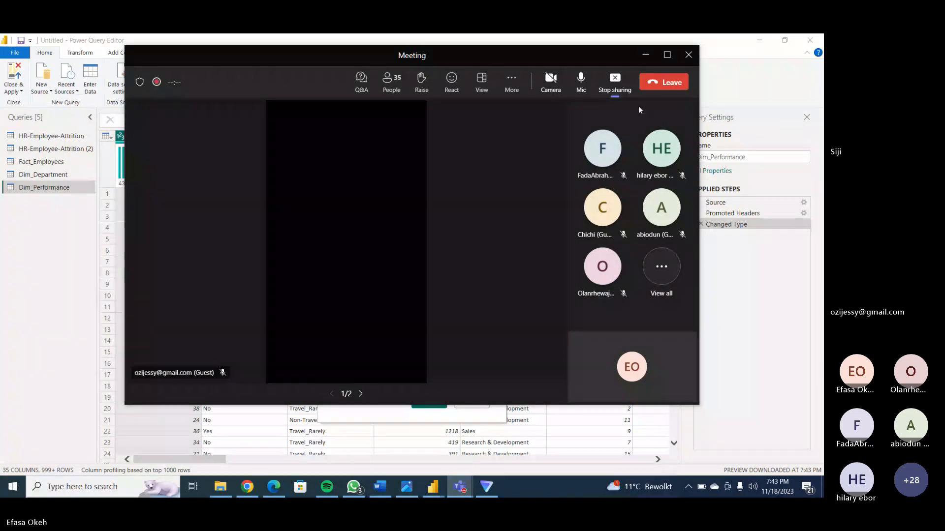
click(645, 54)
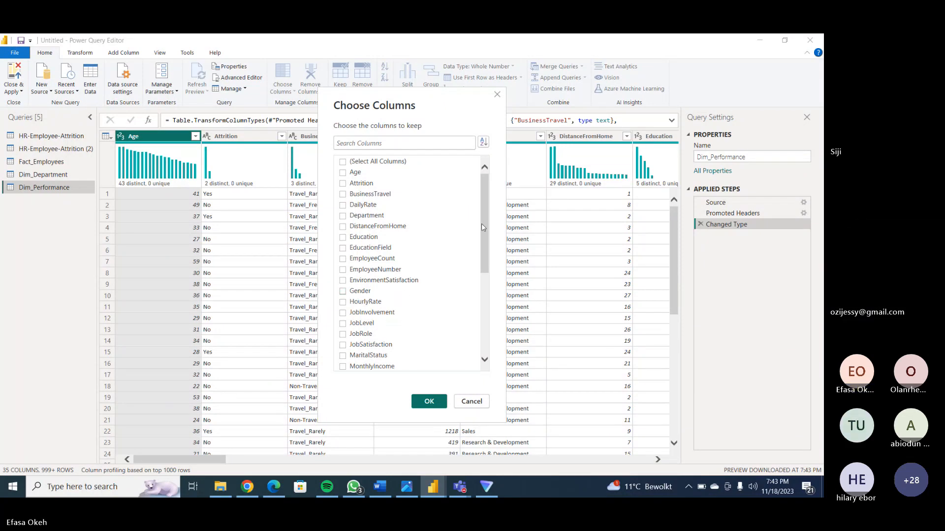
Include EmployeeNumber, DailyRate and HourlyRate among the columns to keep in Dim_Performance.
drag(482, 224, 481, 212)
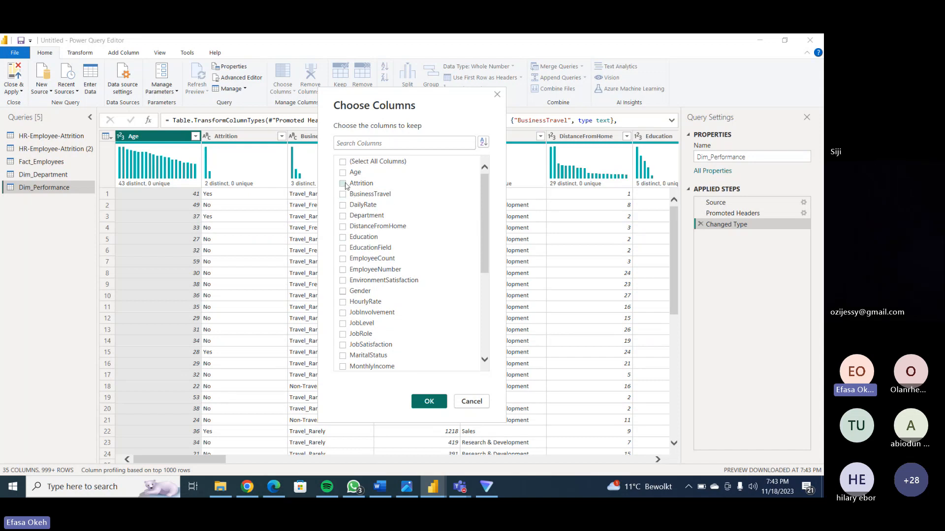
click(343, 270)
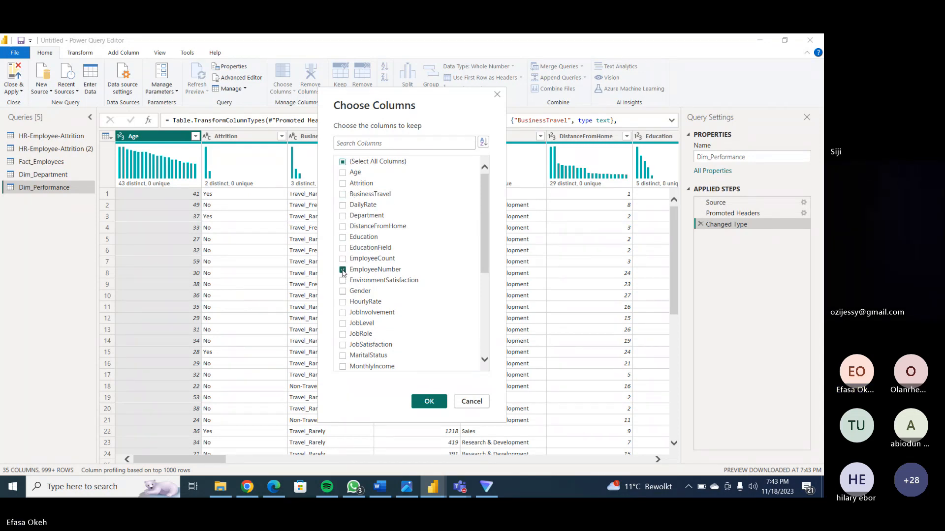
scroll(485, 244, down, 1)
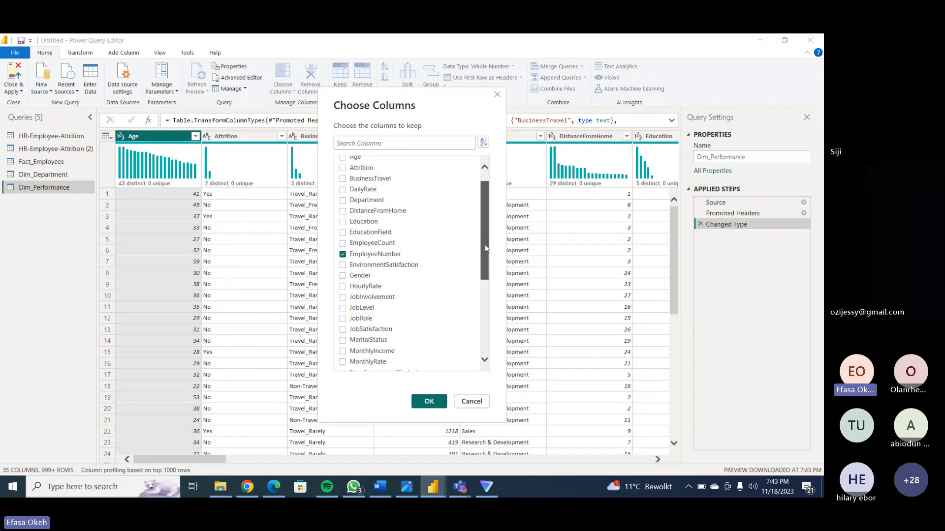
click(342, 190)
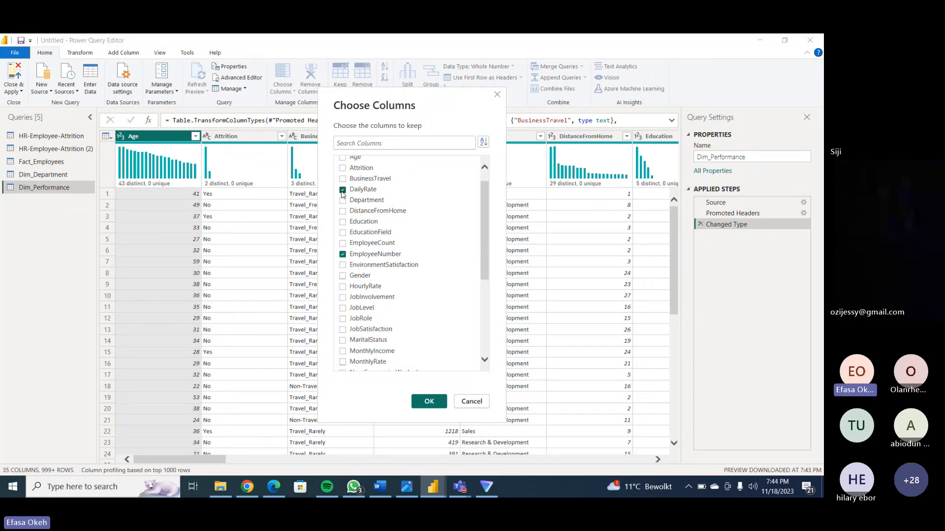
click(359, 287)
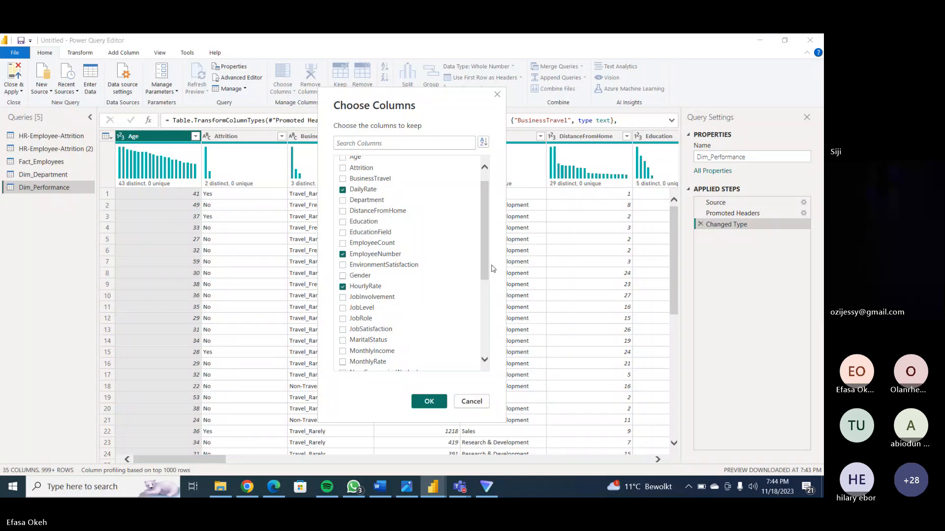
Add MonthlyIncome, MonthlyRate, OverTime, PercentSalaryHike and PerformanceRating to the columns to keep.
scroll(355, 315, down, 2)
click(350, 298)
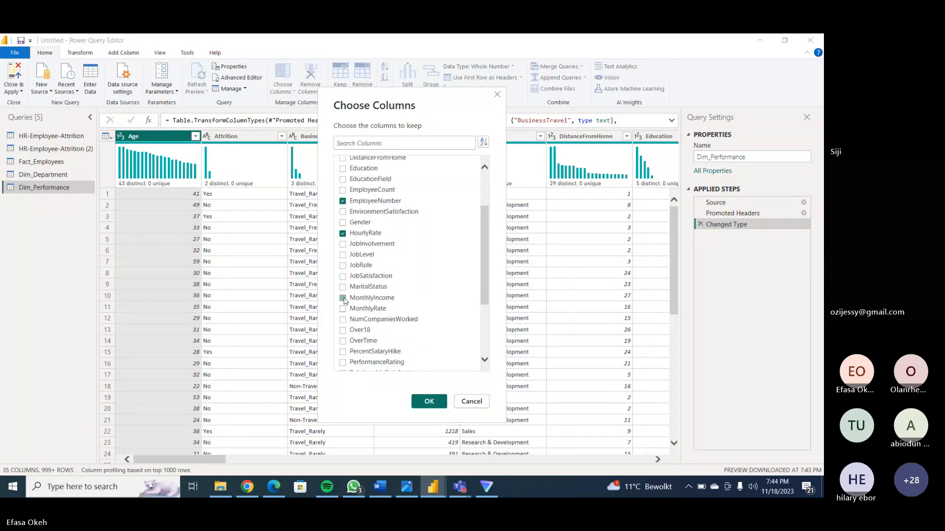
click(343, 309)
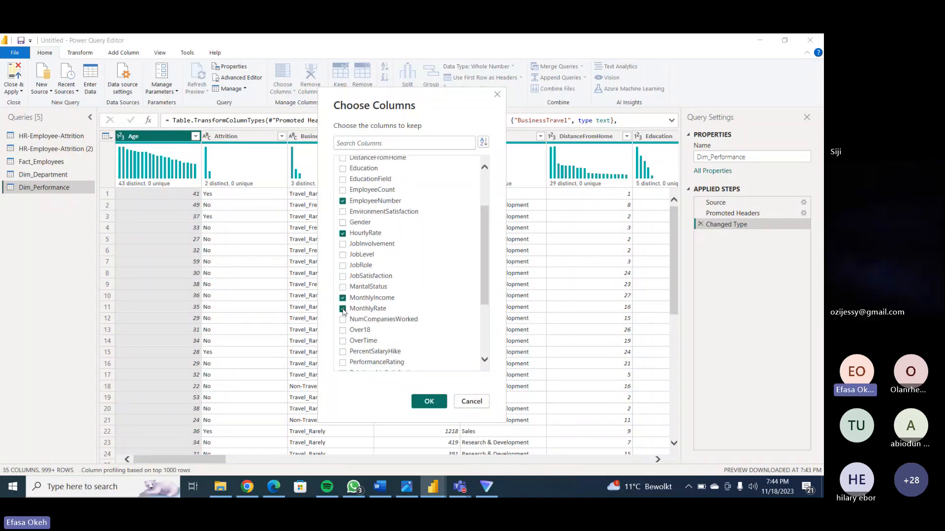
click(343, 341)
click(343, 352)
click(343, 363)
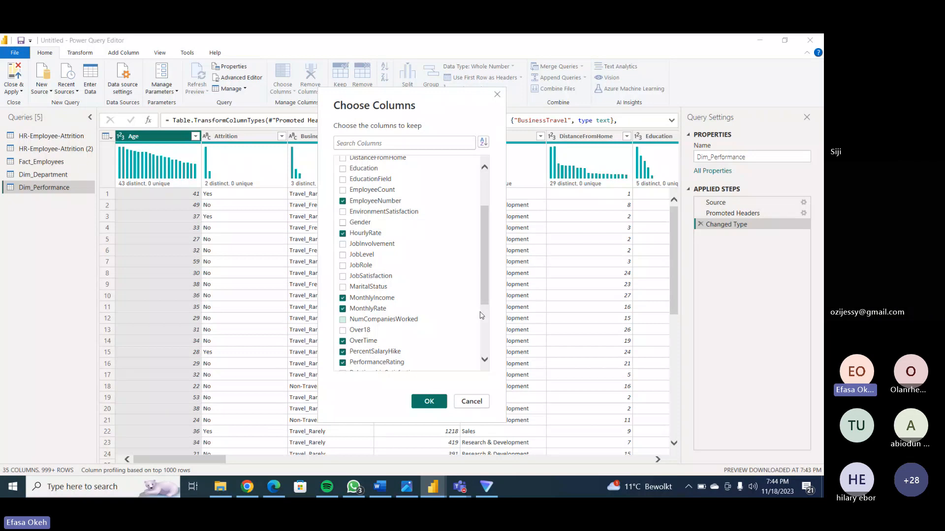
Add RelationshipSatisfaction, StandardHours, StockOptionLevel and TotalWorkingYears to the columns to keep.
scroll(482, 315, down, 3)
click(343, 289)
click(343, 301)
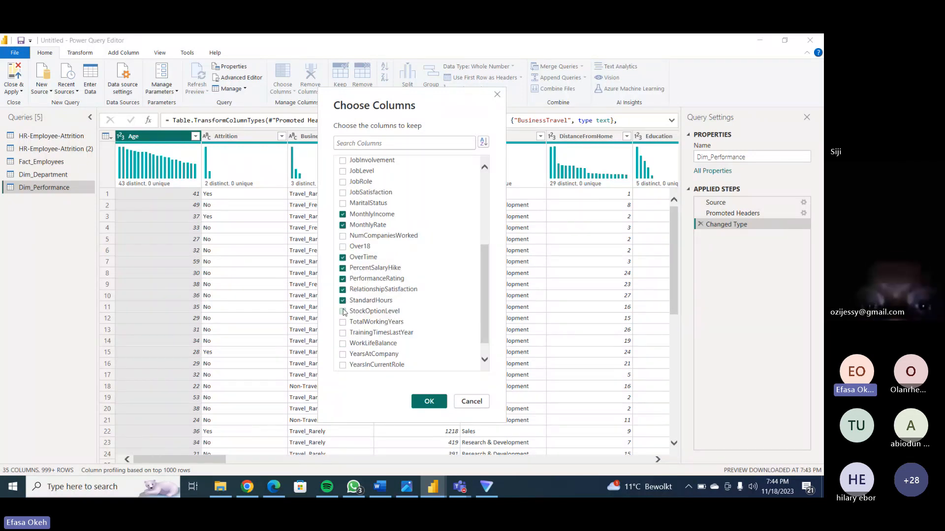
click(343, 312)
click(343, 322)
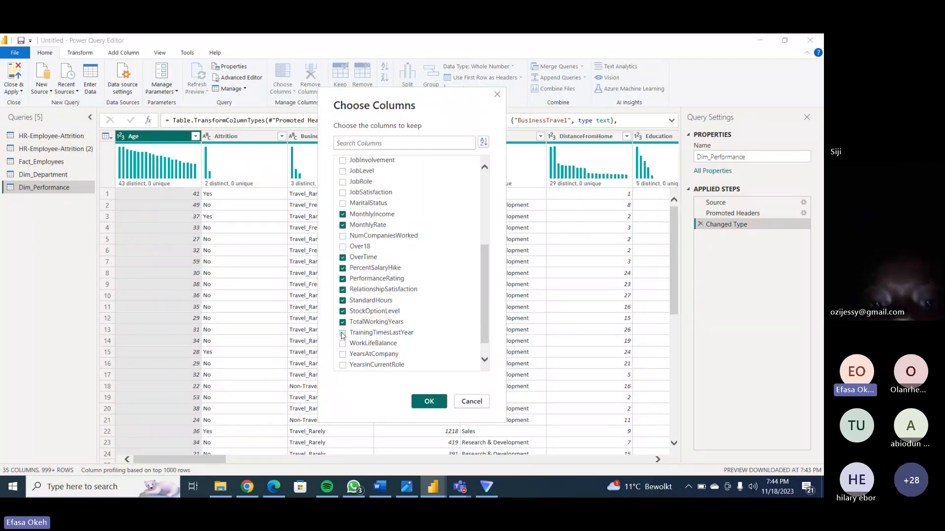
Add TrainingTimesLastYear, WorkLifeBalance, YearsAtCompany and YearsInCurrentRole, and apply the column selection to Dim_Performance.
click(343, 334)
click(343, 344)
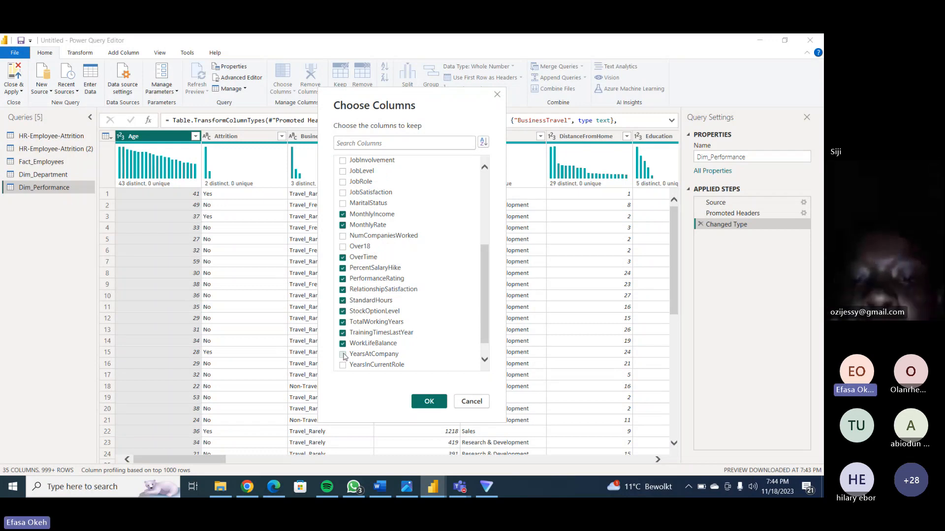
click(343, 354)
click(343, 365)
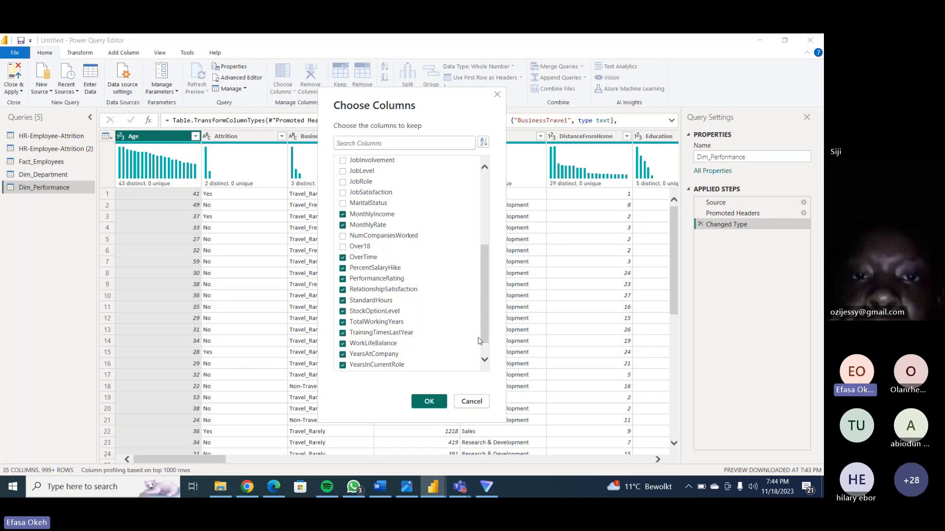
drag(489, 337, 472, 281)
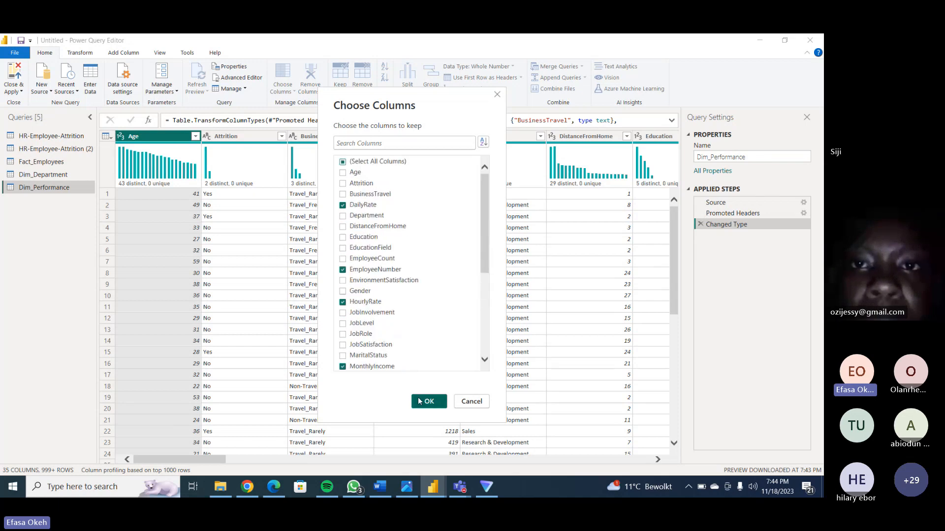
click(422, 400)
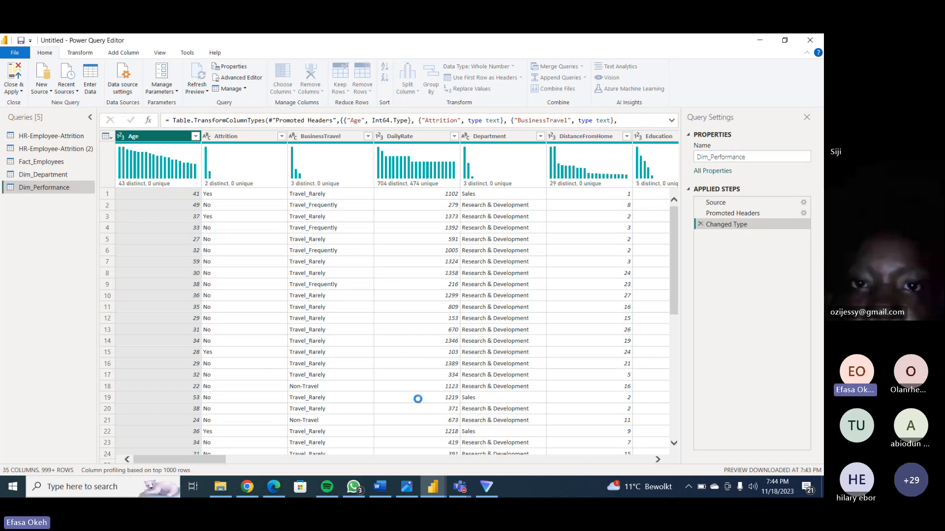
Rename the original HR-Employee-Attrition query as Dim_Education.
right_click(40, 139)
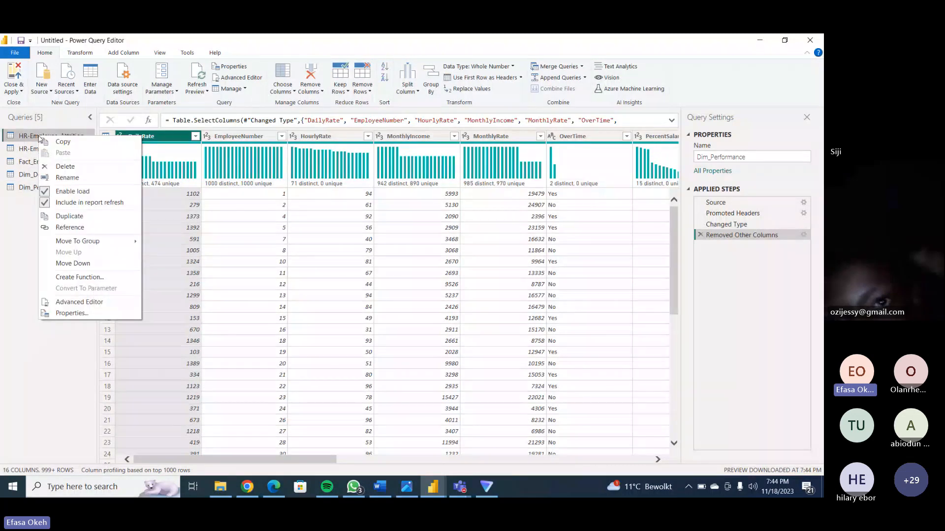
click(23, 138)
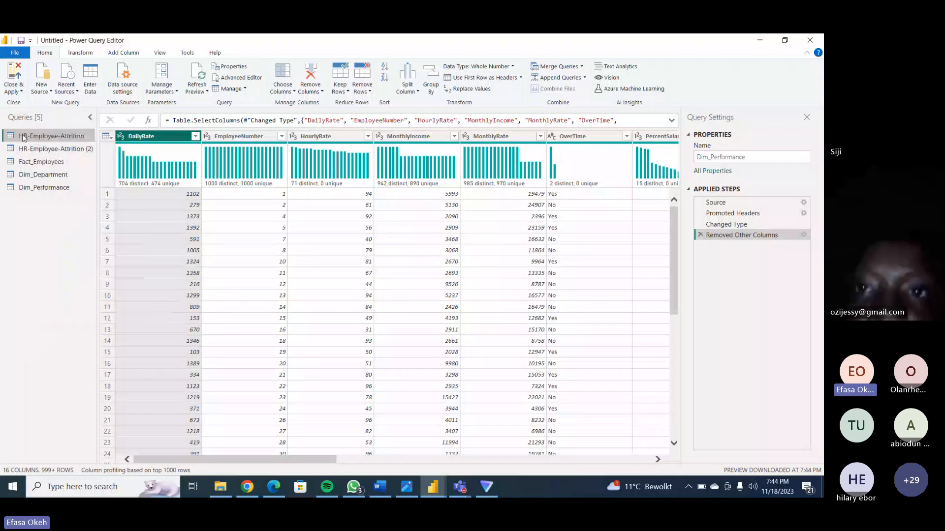
click(38, 138)
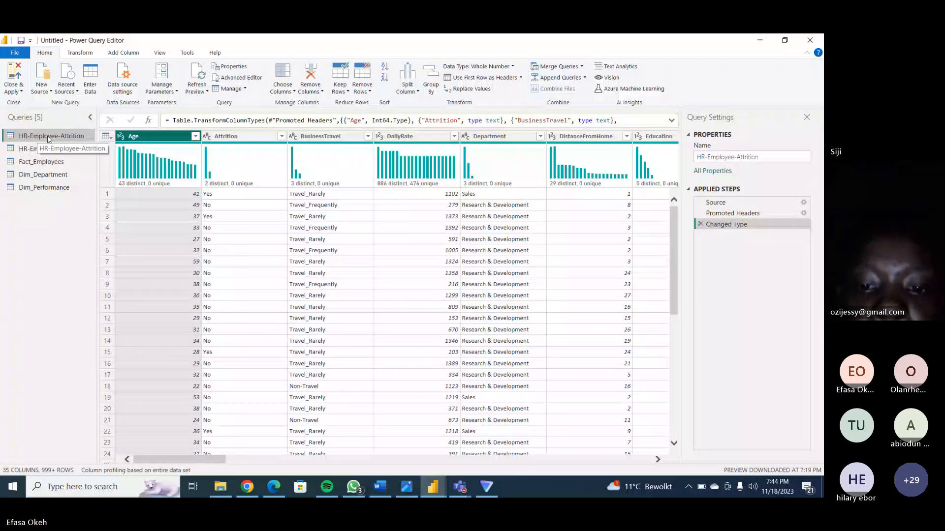
click(782, 157)
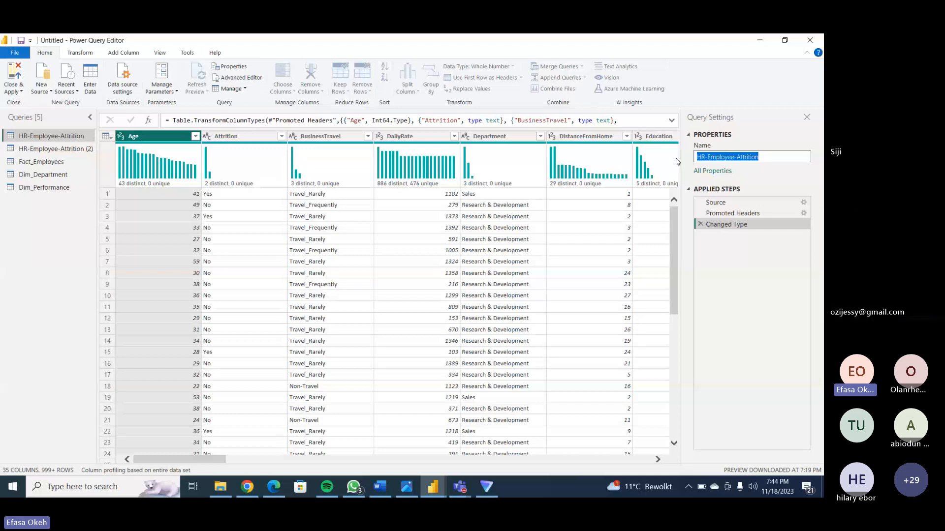
text(Dim_)
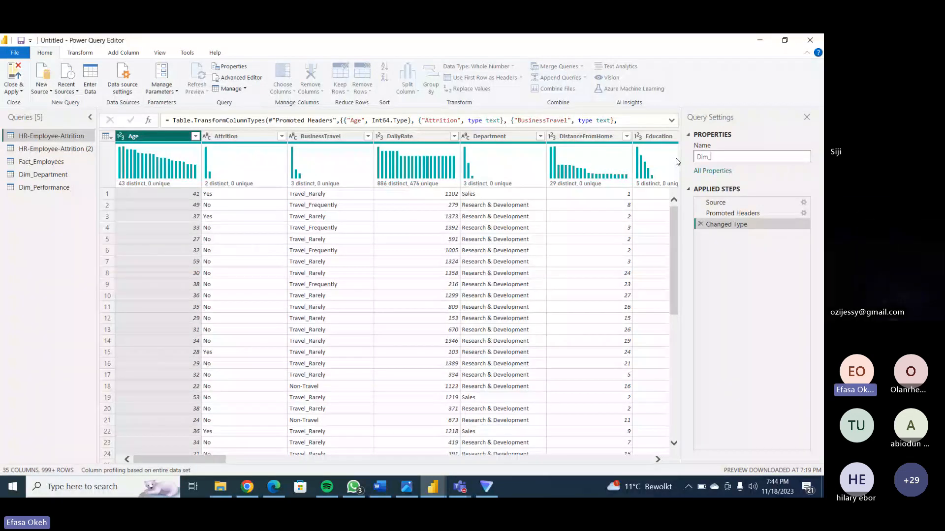
text(Educat)
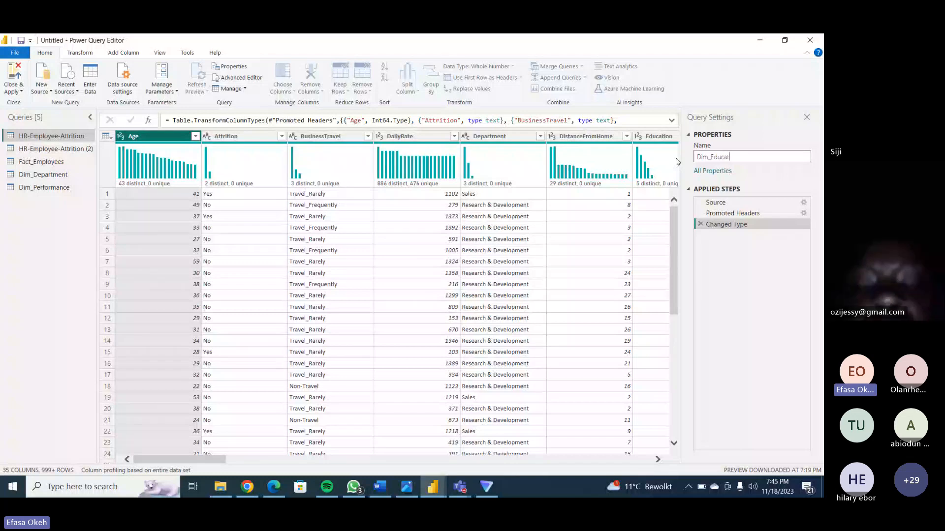
text(ion)
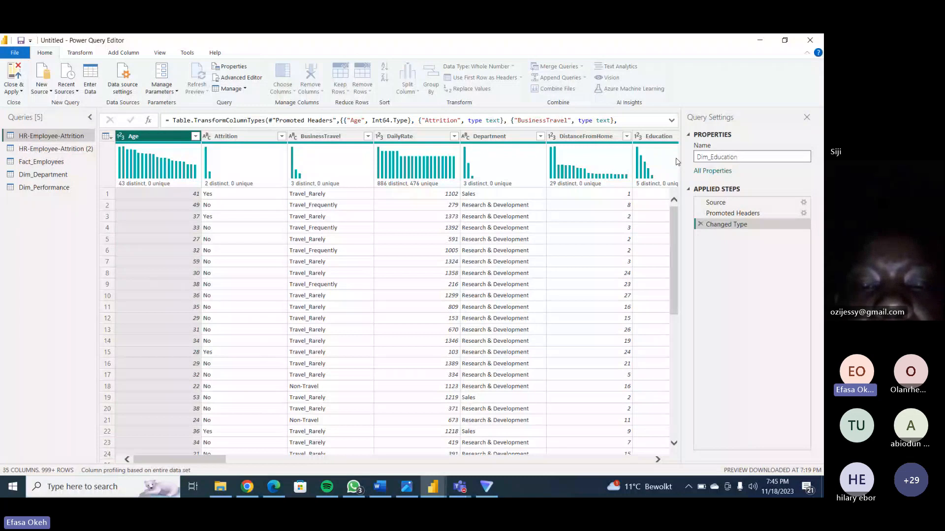
key(Return)
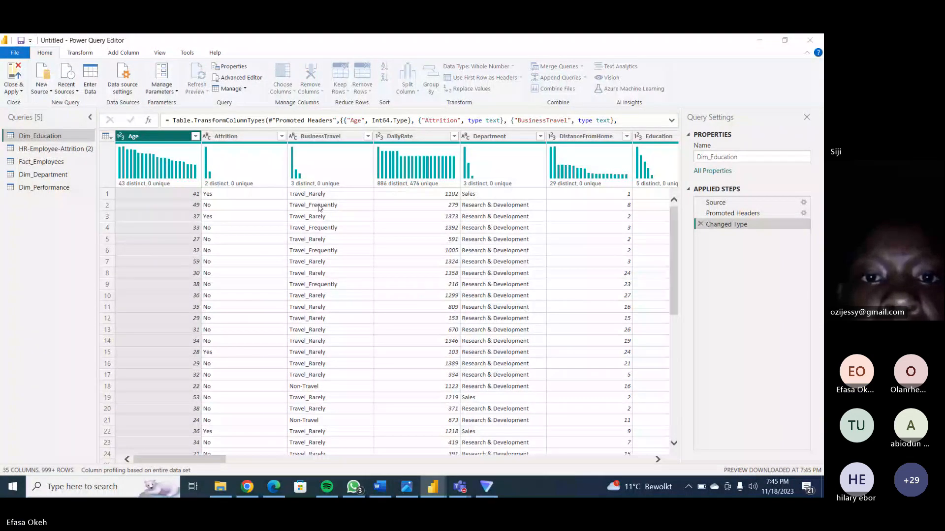
Choose only the EmployeeNumber, Education and EducationField columns to keep in Dim_Education.
click(283, 75)
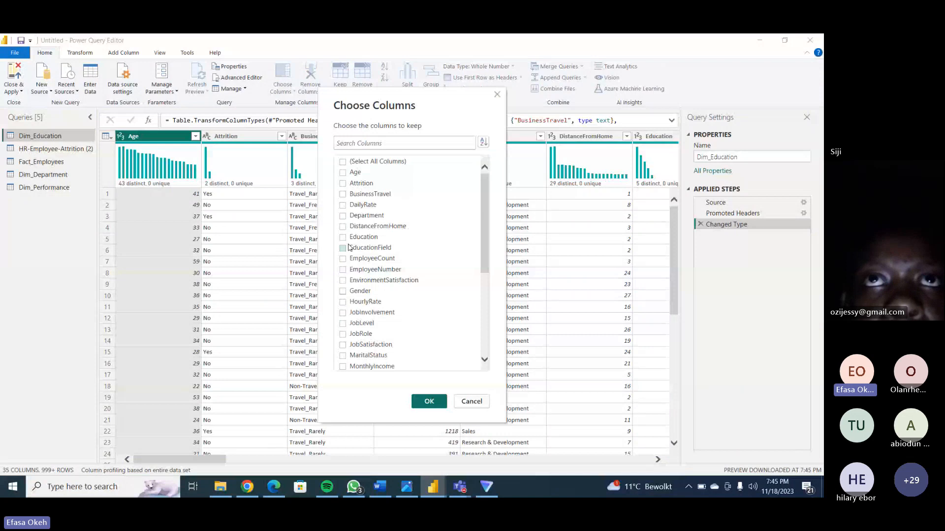
click(343, 270)
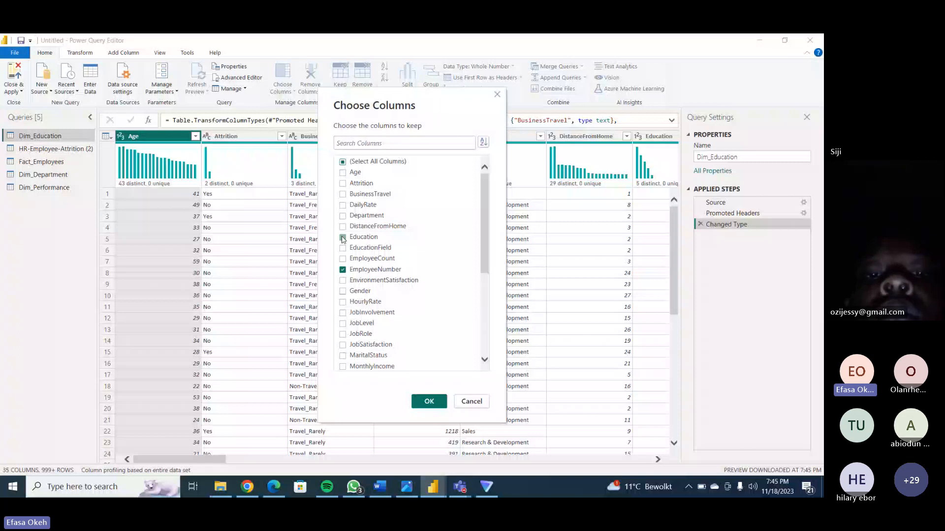
click(343, 238)
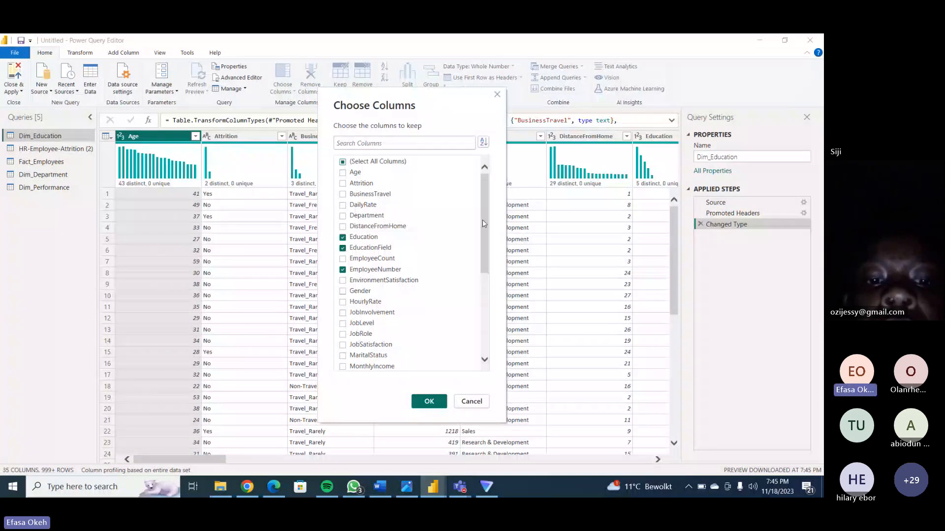
drag(482, 219, 484, 253)
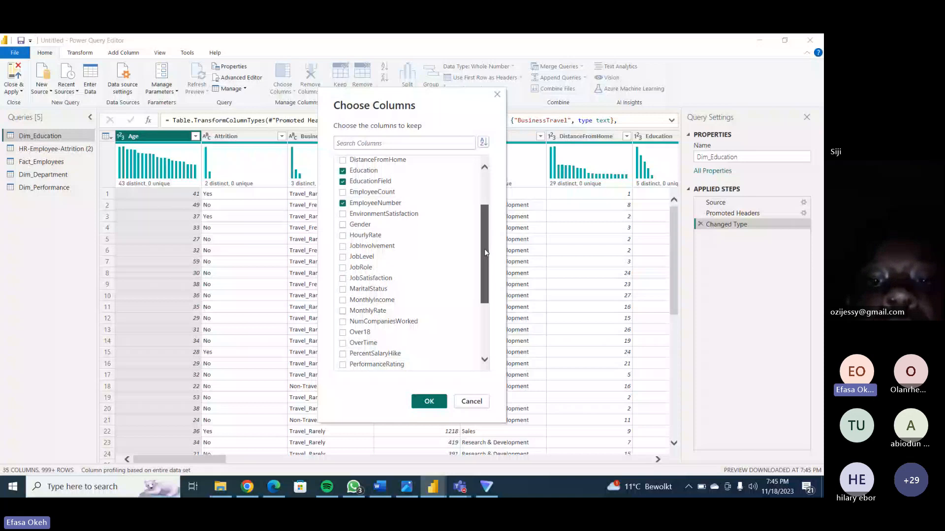
drag(484, 252, 485, 220)
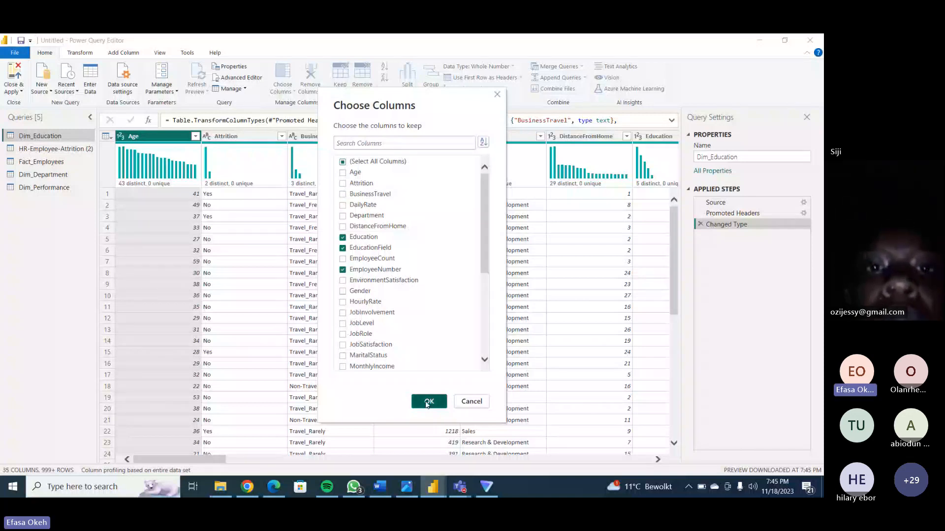
click(428, 402)
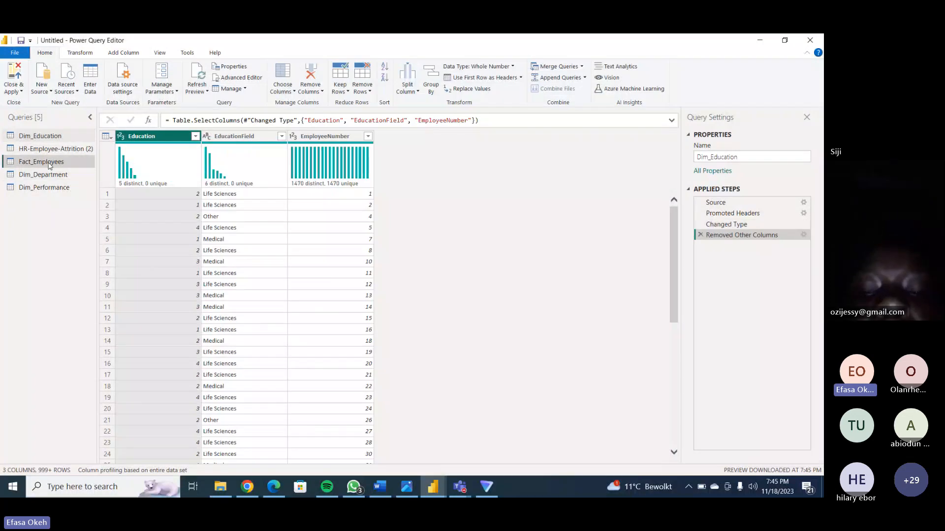
Edit the Removed Other Columns step of Fact_Employees to also keep BusinessTravel and DistanceFromHome.
click(49, 162)
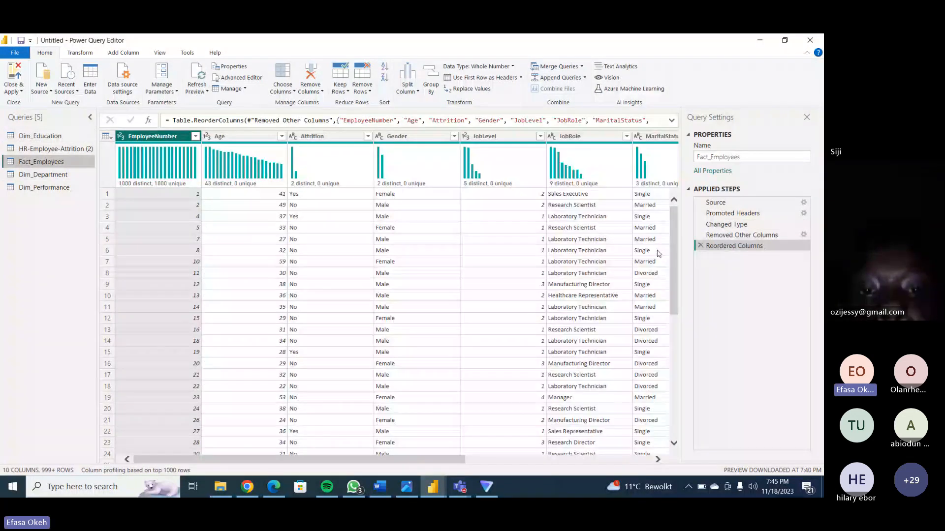
click(803, 235)
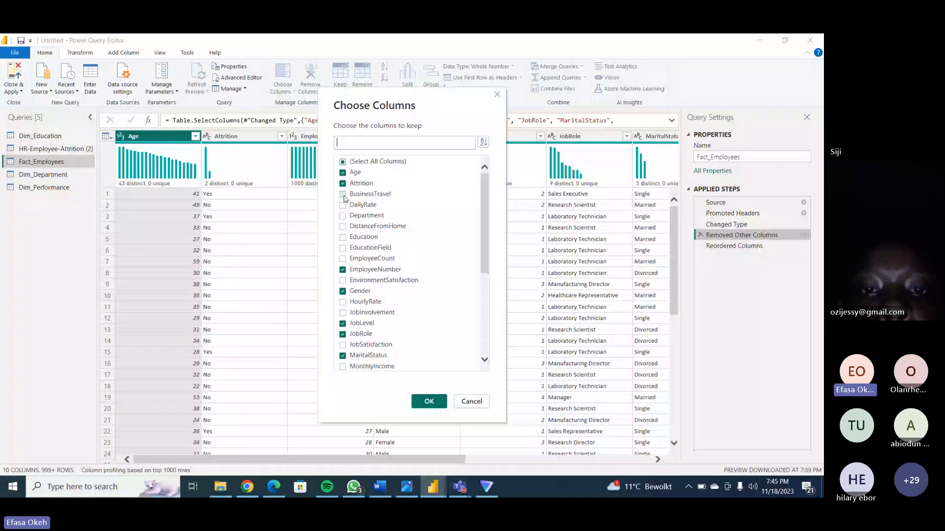
click(344, 195)
click(343, 227)
drag(485, 231, 485, 246)
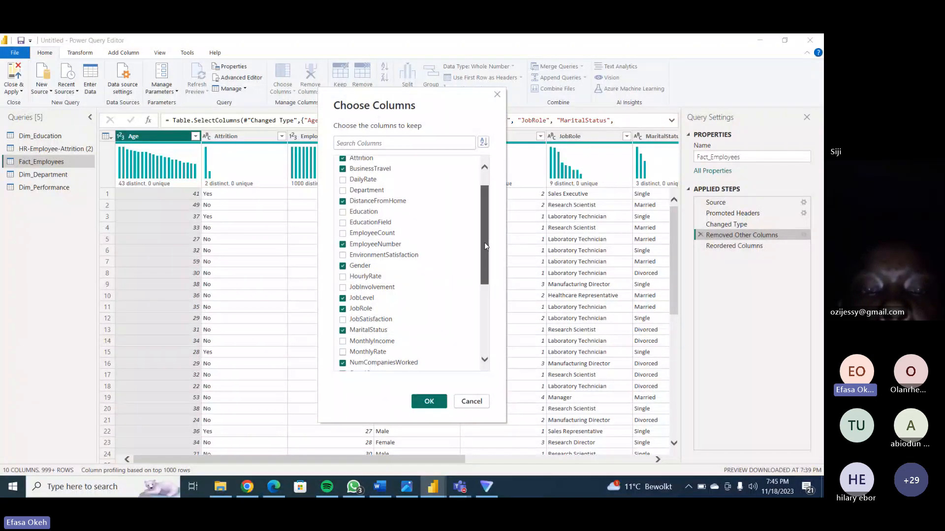
click(423, 401)
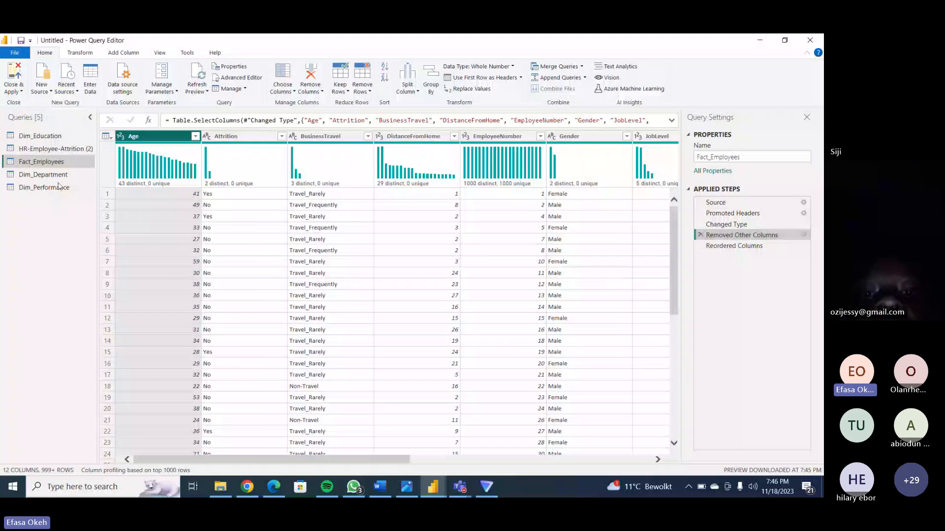
Delete the HR-Employee-Attrition (2) query and open the Dim_Education query.
click(47, 149)
right_click(48, 150)
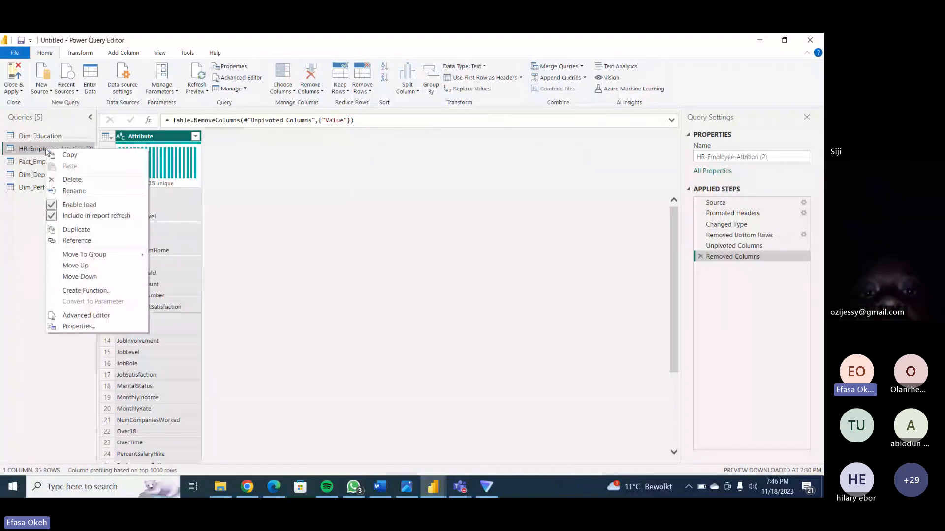
click(86, 184)
click(451, 279)
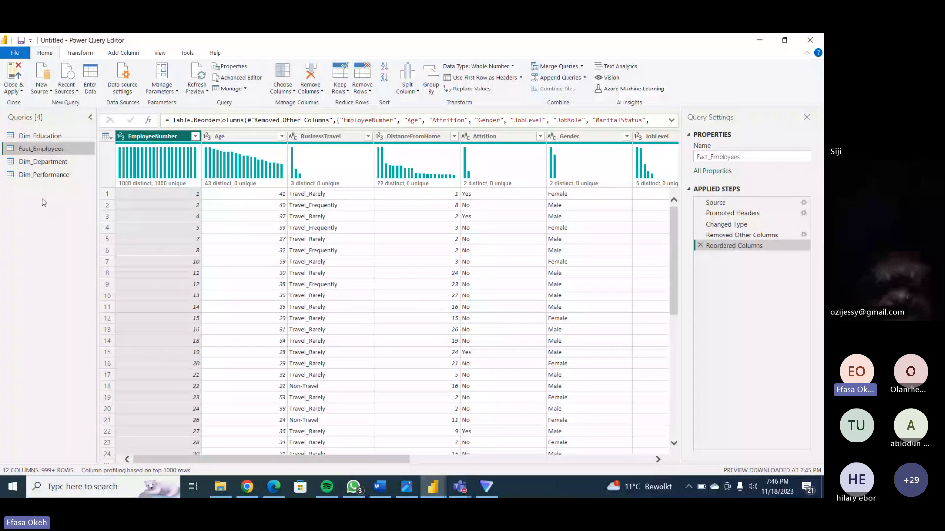
click(39, 136)
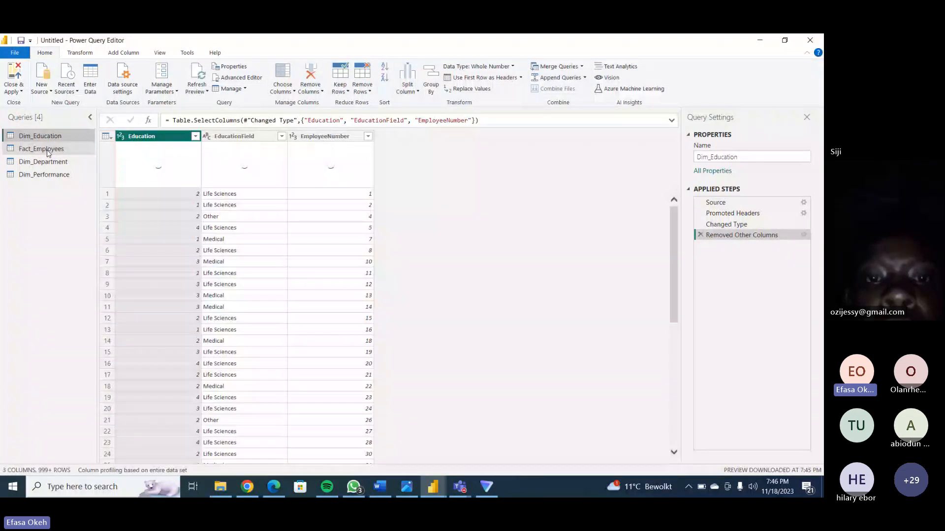
Review the Fact_Employees, Dim_Department and Dim_Performance queries one after another.
click(42, 149)
click(47, 162)
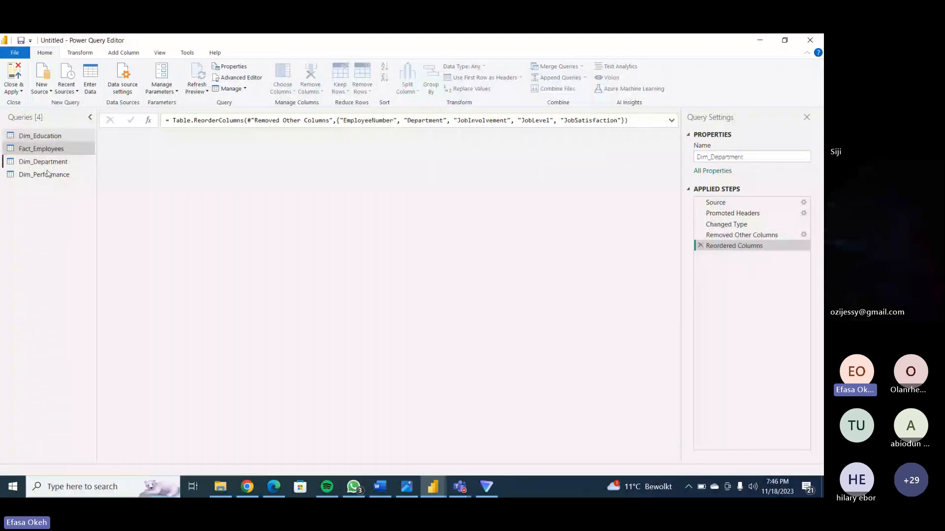
click(45, 175)
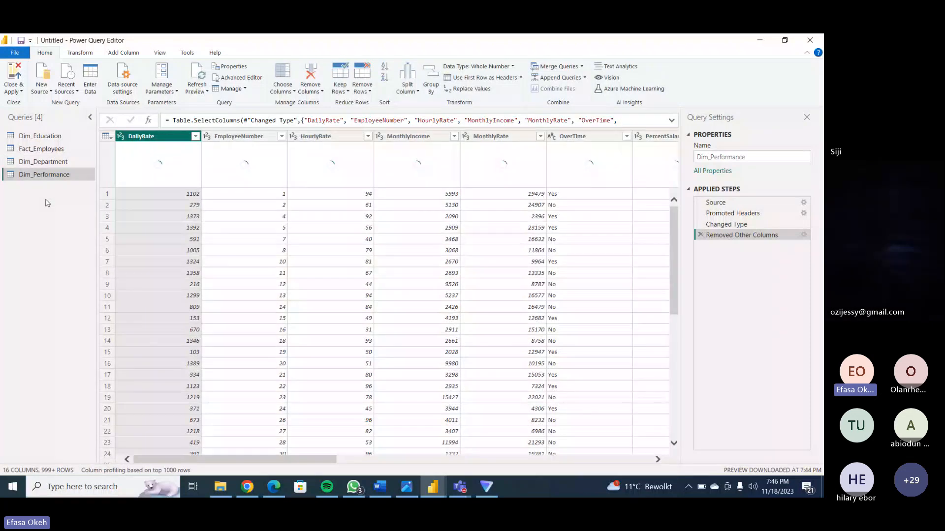
In Fact_Employees, load the complete list of Age filter values and apply the filter with all ages selected.
click(52, 153)
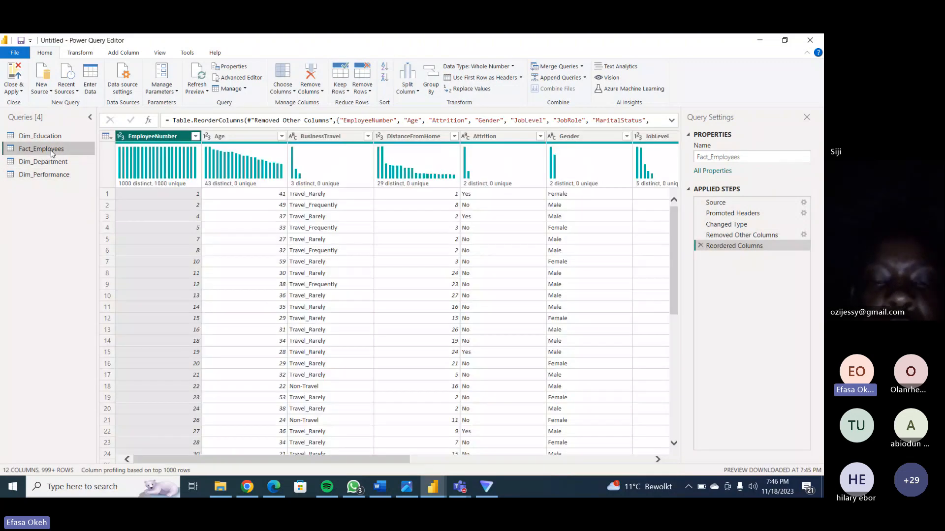
click(244, 137)
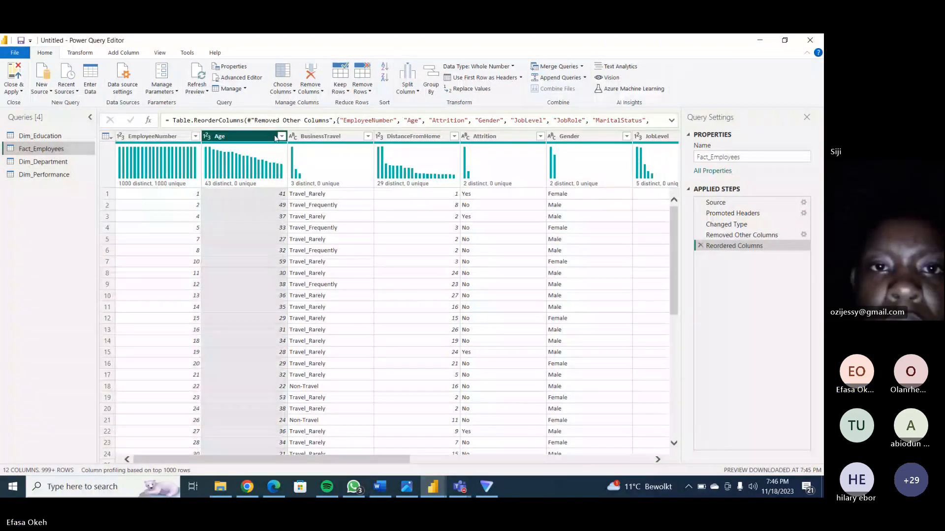
click(281, 137)
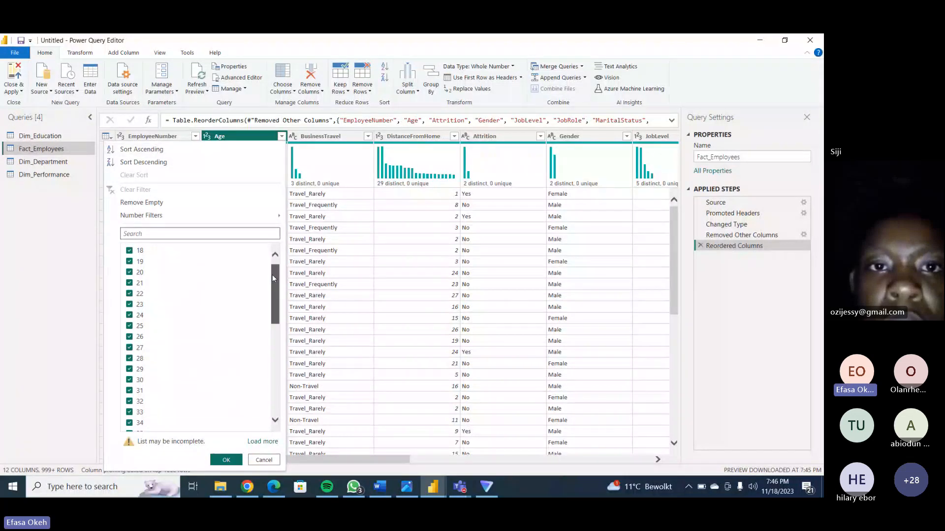
drag(273, 275, 271, 368)
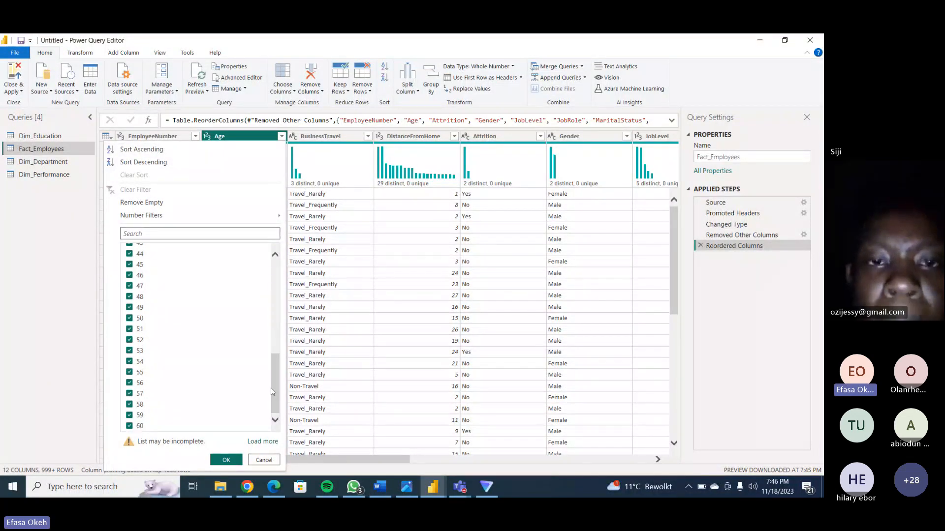
click(262, 441)
drag(274, 311, 273, 281)
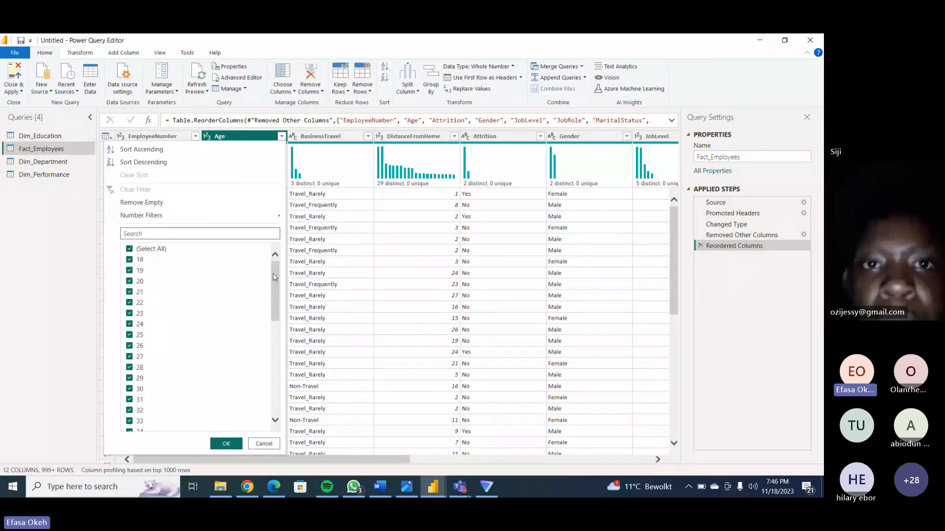
click(226, 444)
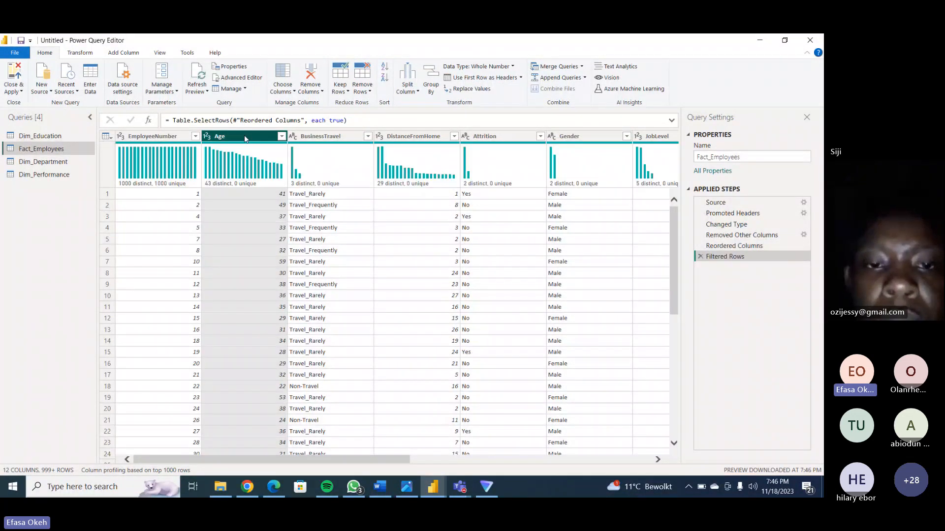
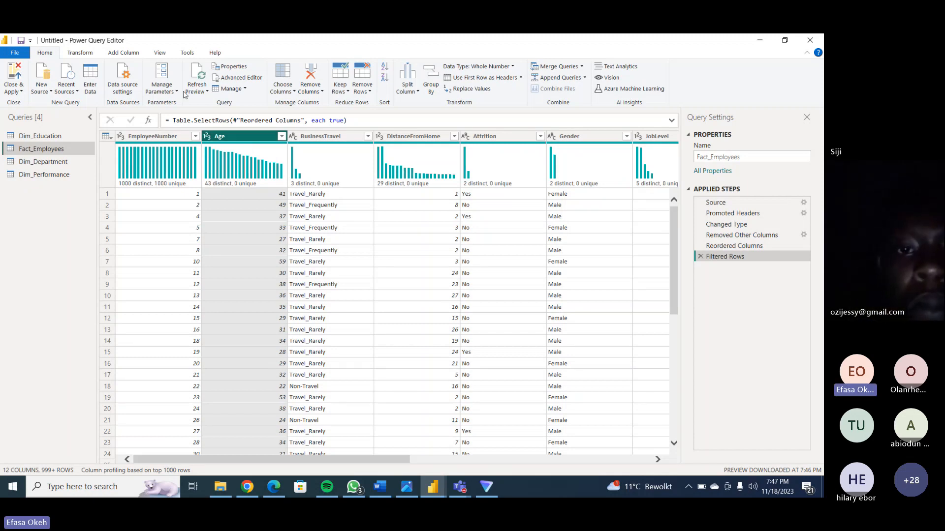
Start a new conditional column in Fact_Employees and name it Age_Class.
click(132, 56)
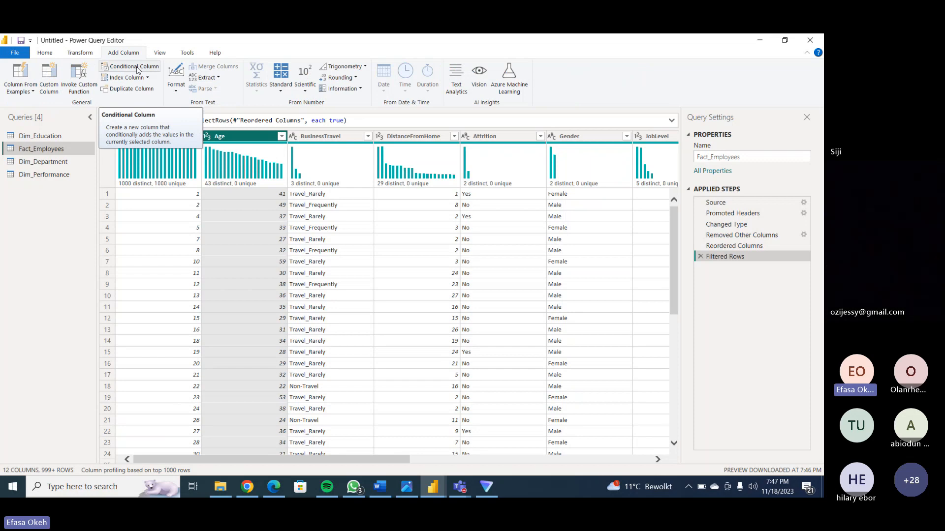
click(138, 70)
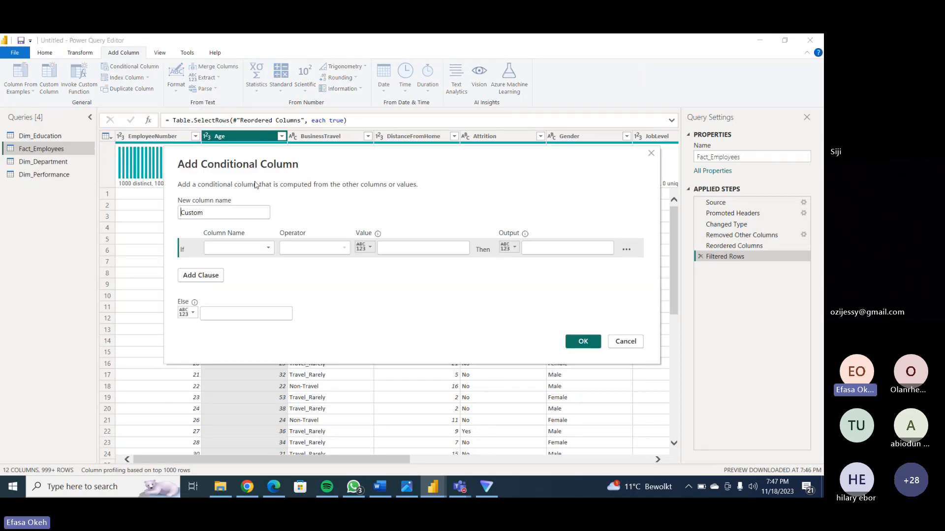
double_click(201, 212)
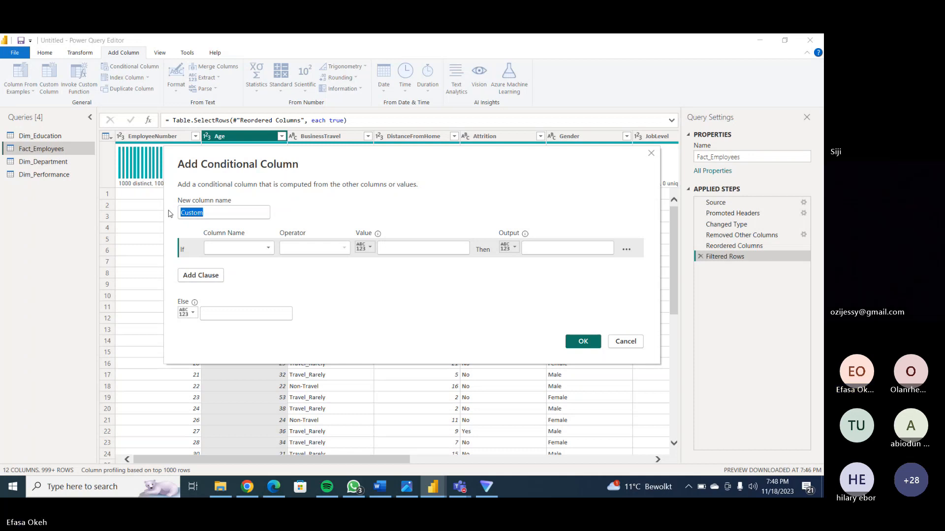
text(Age_Clas)
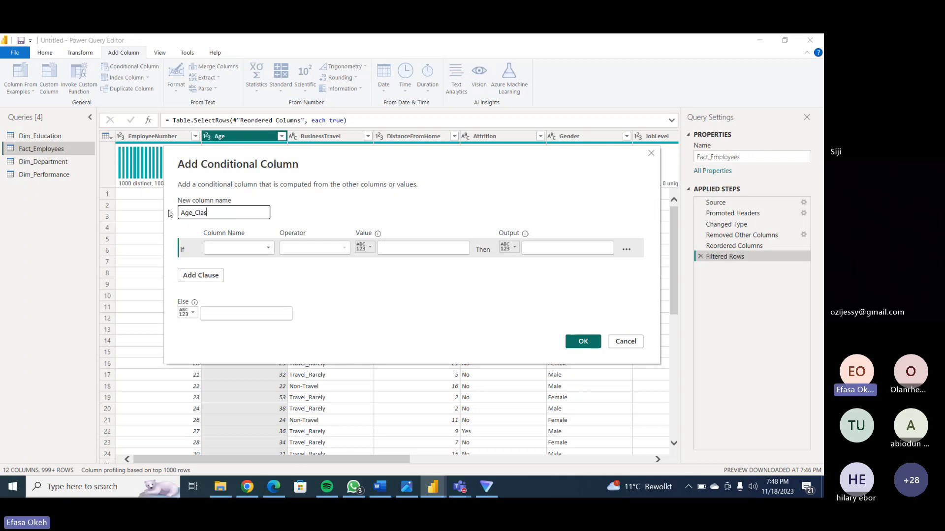
text(s)
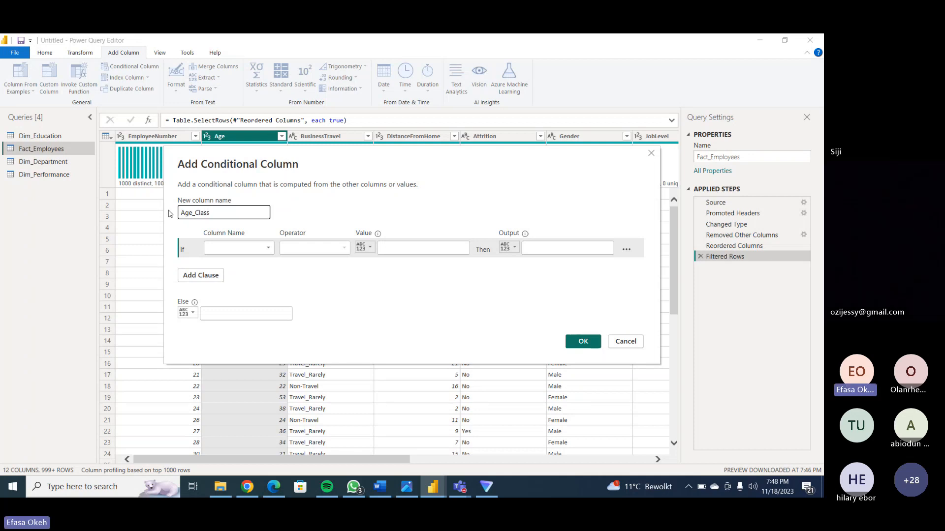
Define the first Age_Class condition: if Age is less than or equal to 25, output 18-25.
click(269, 250)
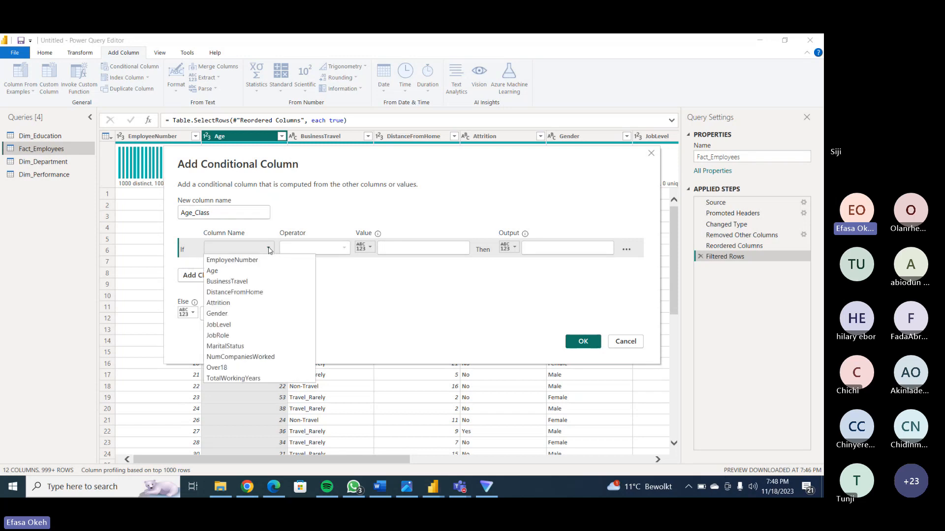
click(241, 272)
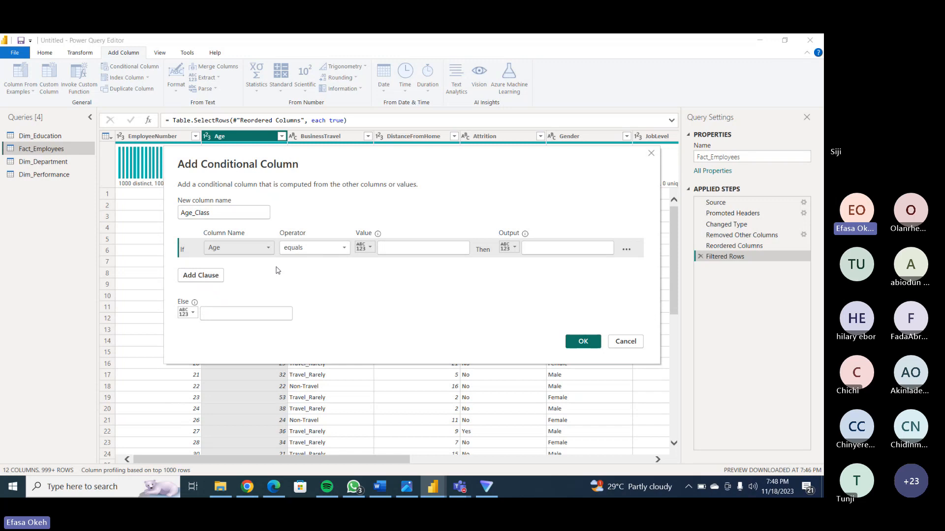
click(345, 249)
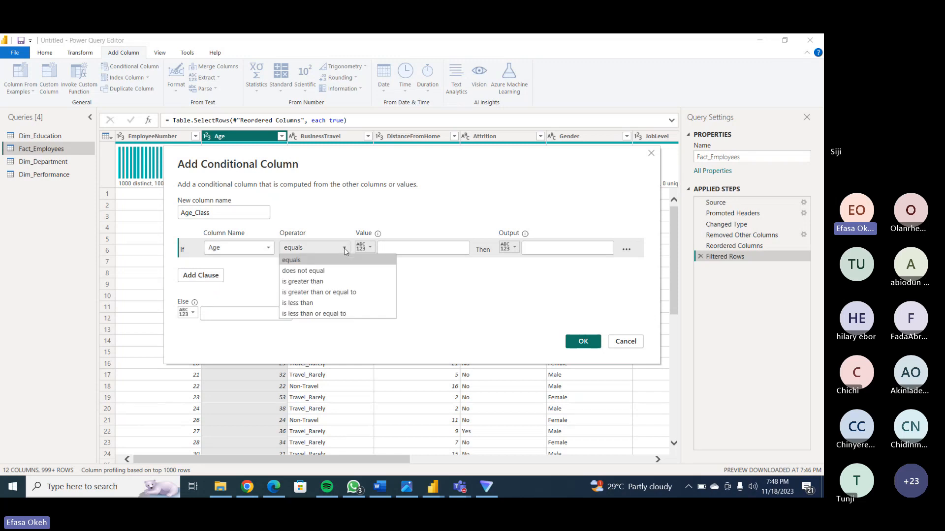
click(311, 313)
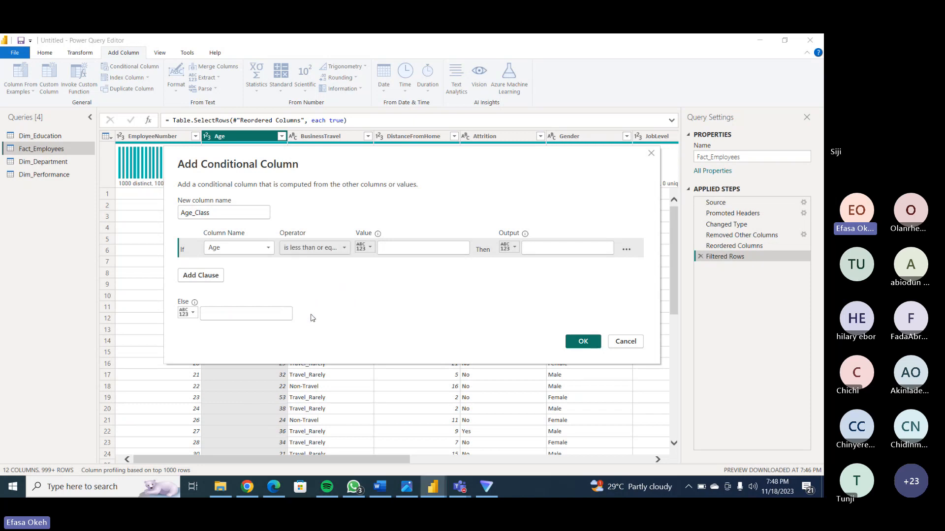
click(398, 251)
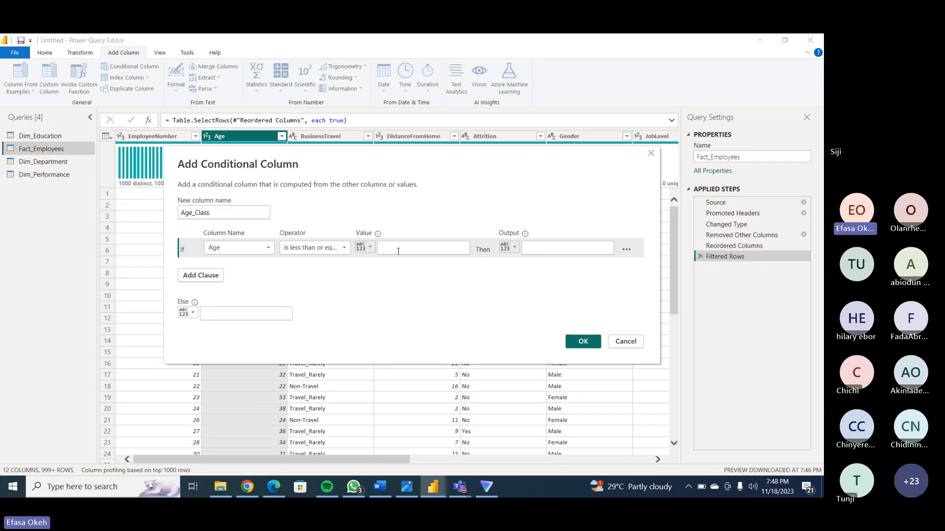
click(398, 251)
text(25)
click(530, 250)
text(18-25)
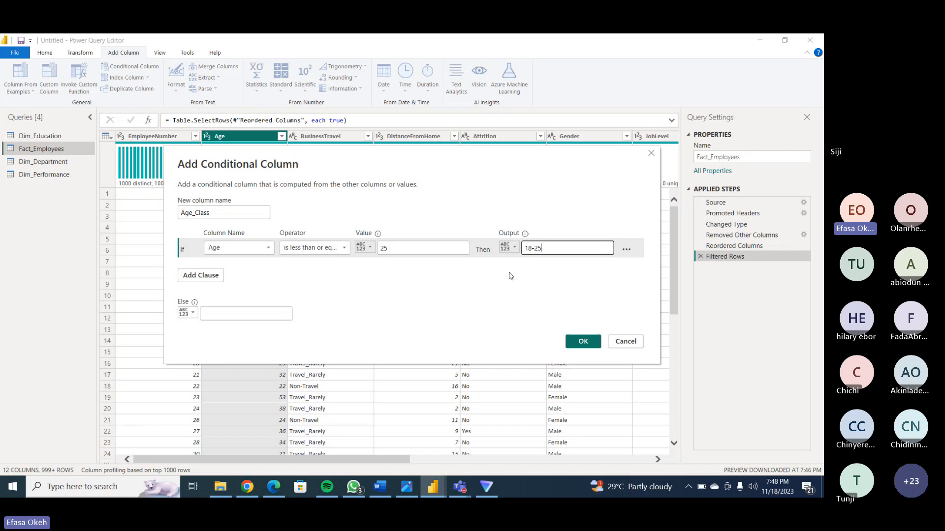
Add a second Age_Class clause: else if Age is less than or equal to 35, output 26-35.
click(201, 276)
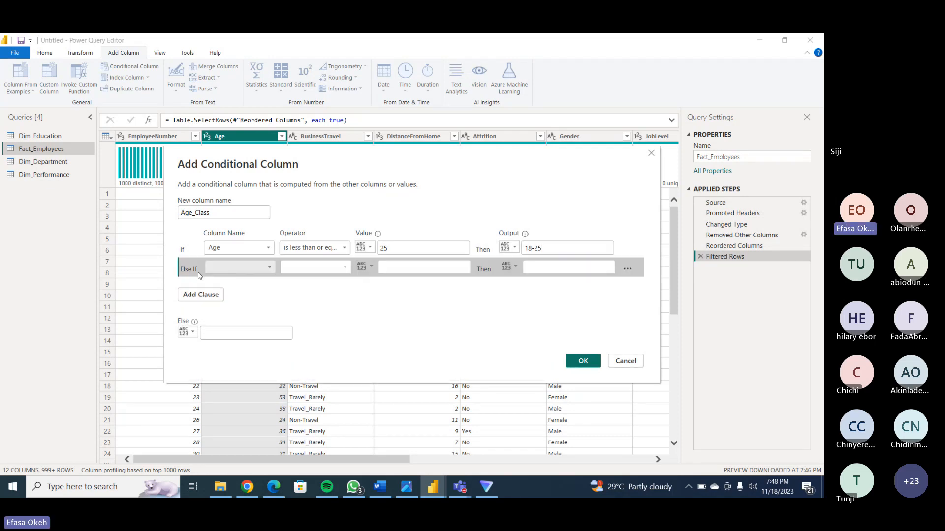
click(242, 274)
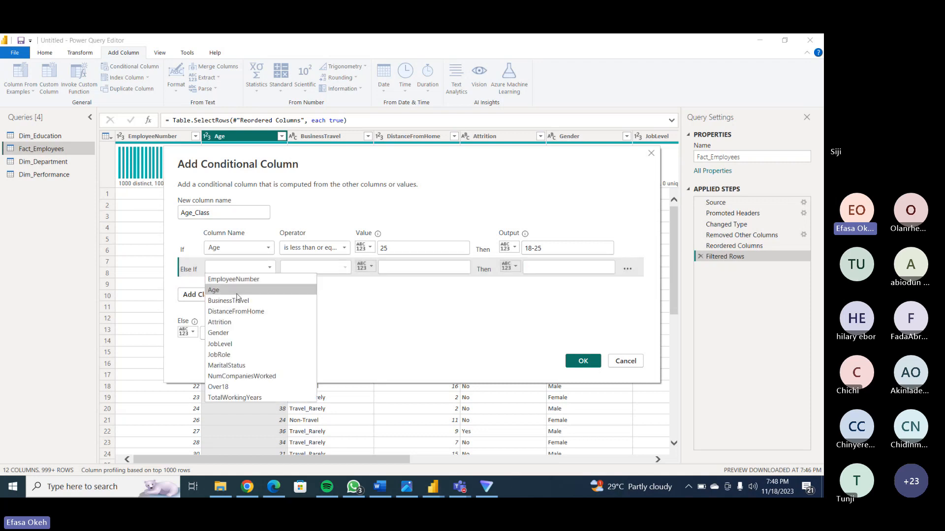
click(241, 291)
click(316, 269)
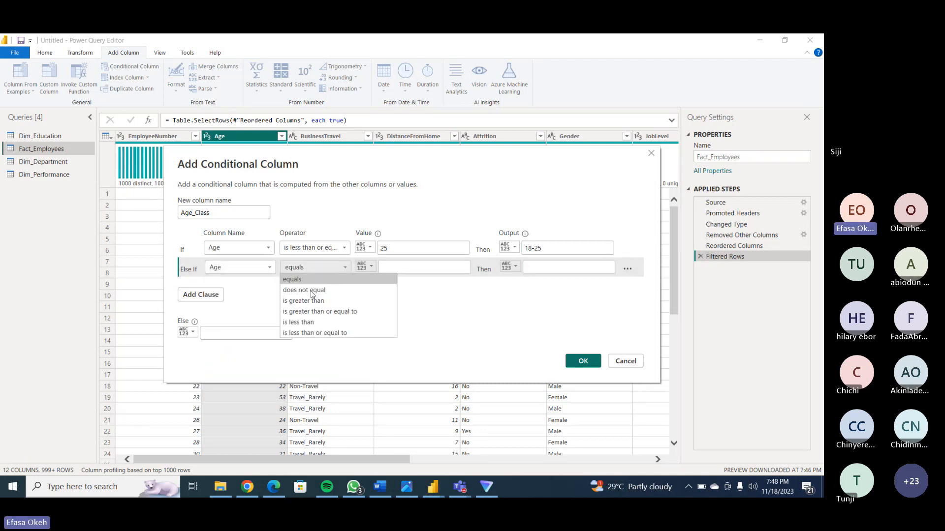
click(300, 333)
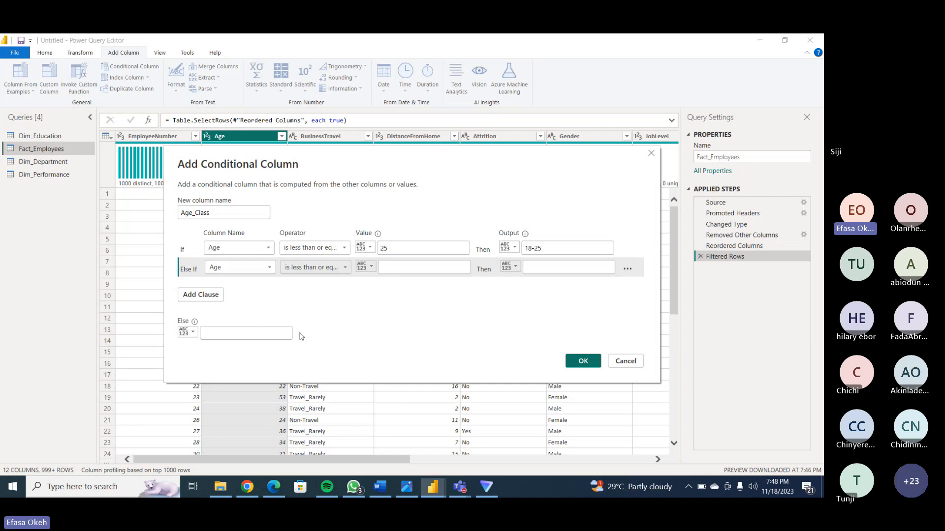
click(387, 266)
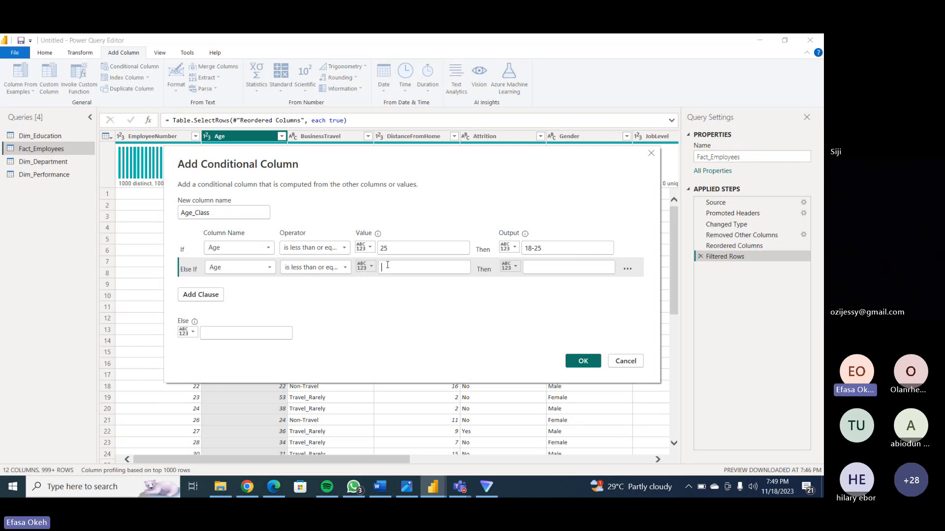
click(387, 265)
text(35)
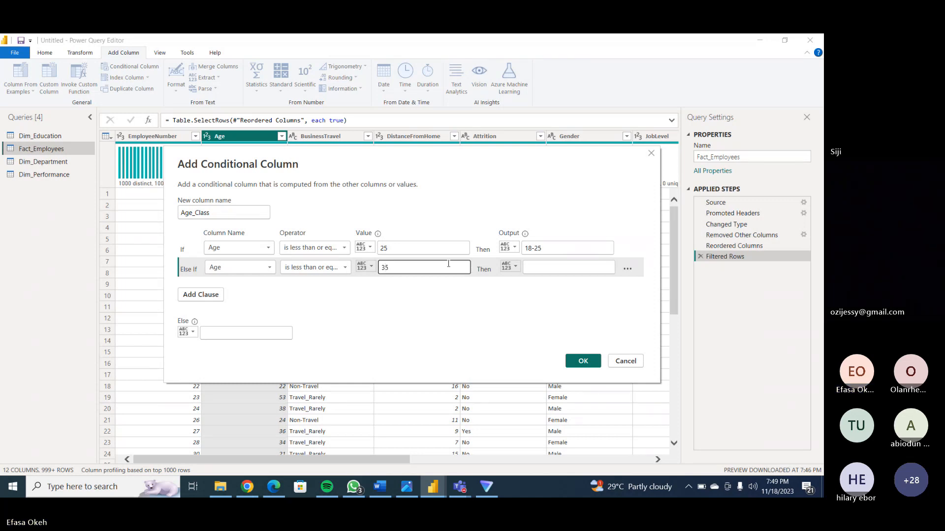
click(541, 264)
text(26-)
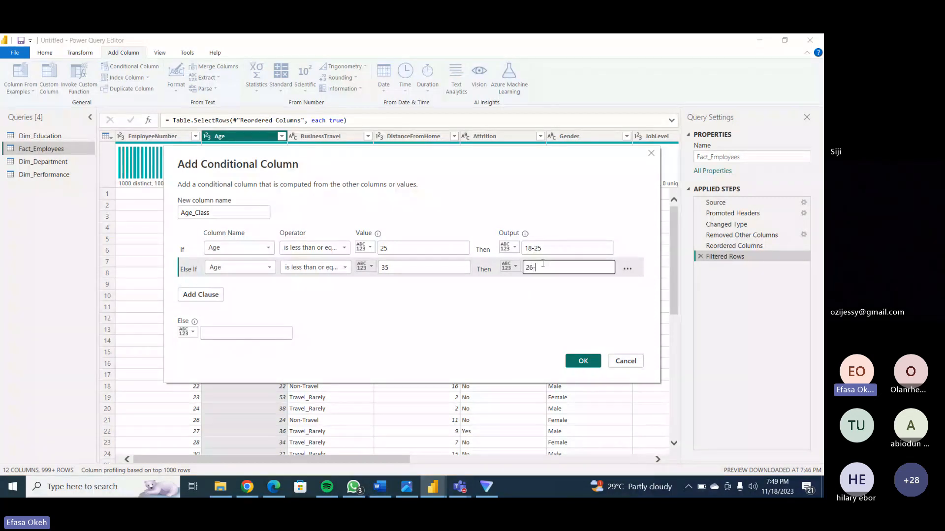
text(35)
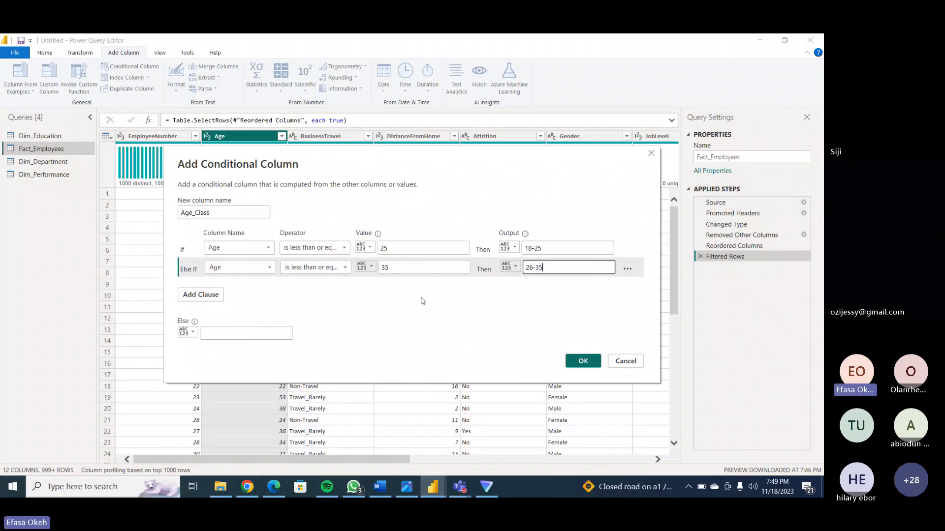
Add a third Age_Class clause: else if Age is less than or equal to 45, output 36-45.
click(202, 298)
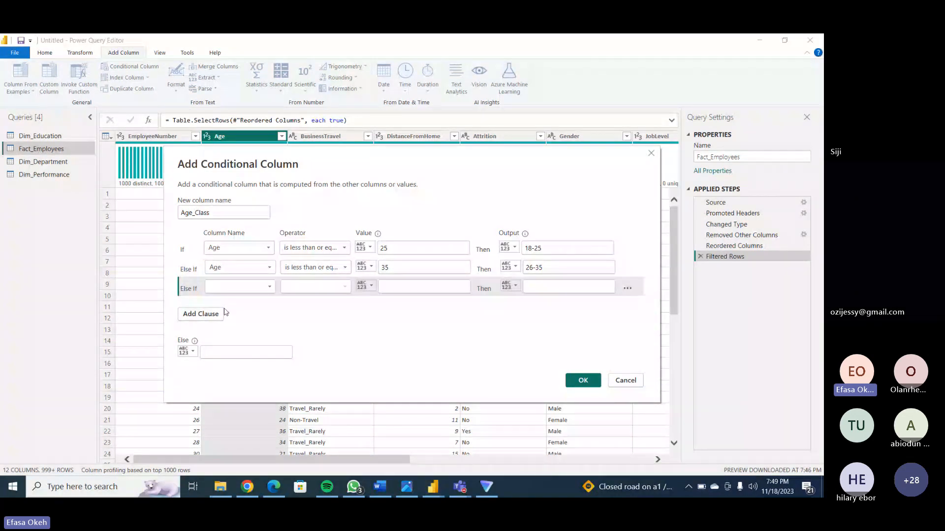
click(315, 287)
click(298, 352)
click(394, 290)
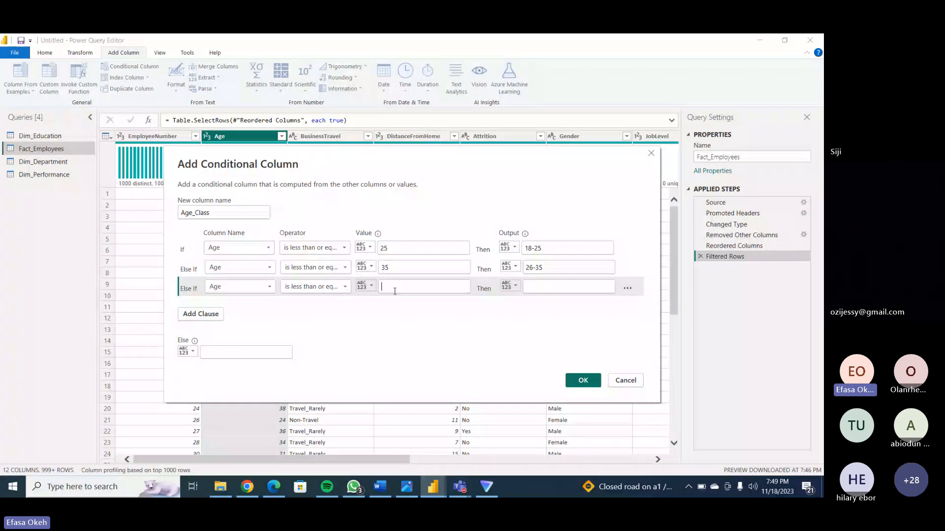
text(45)
click(536, 285)
text(36-45)
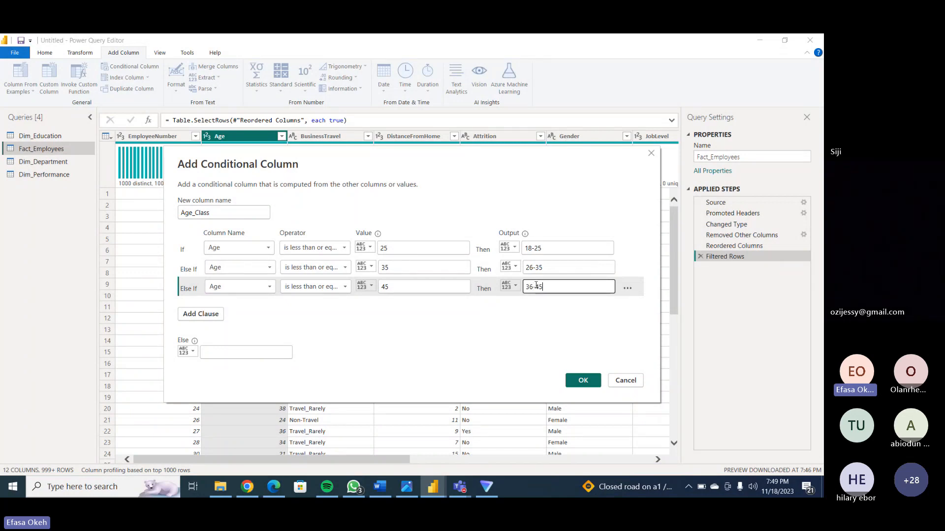
Add a fourth Age_Class clause: else if Age is less than or equal to 55, output 45-55.
click(206, 313)
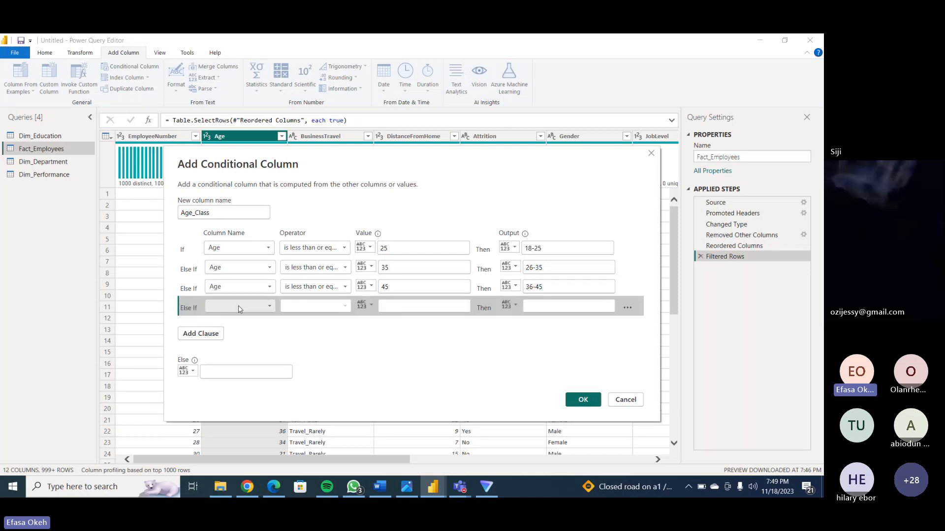
click(240, 309)
click(222, 327)
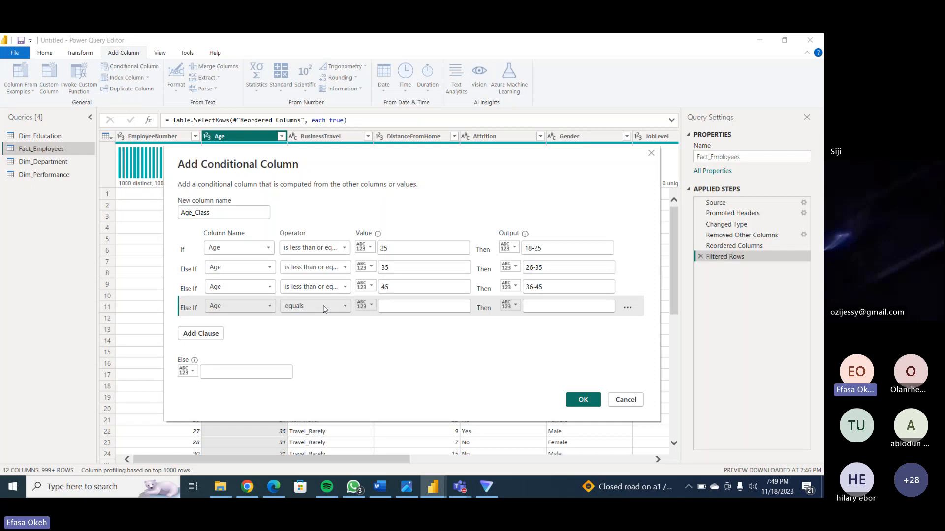
click(323, 308)
click(305, 371)
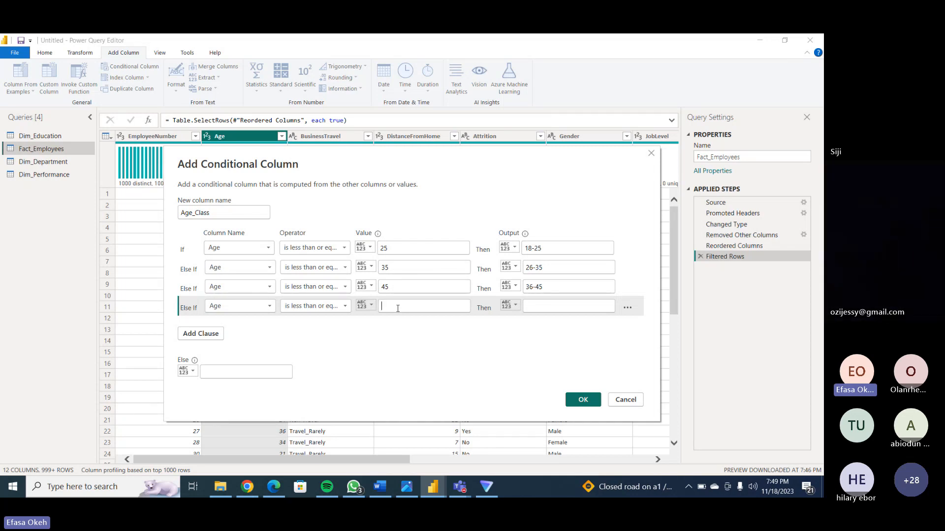
click(397, 309)
text(55)
click(550, 310)
text(4)
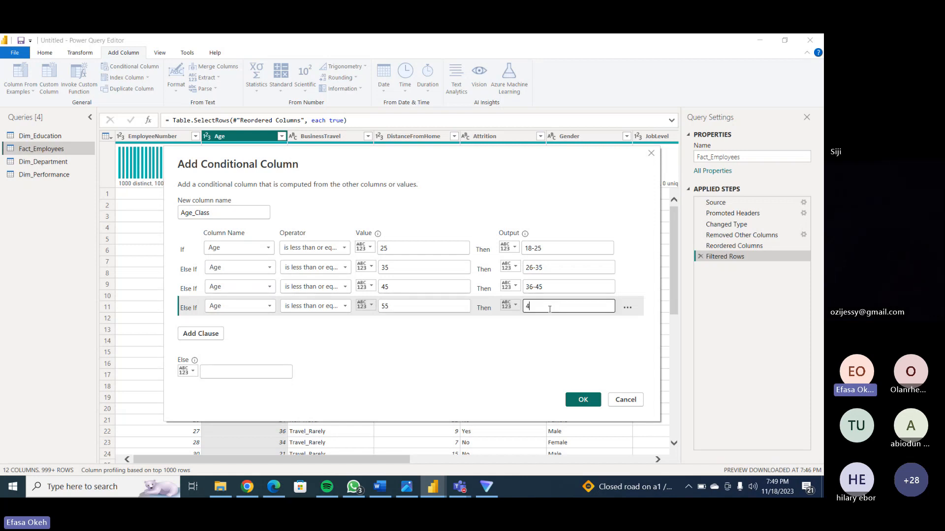
text(5-55)
Enter 56 as the Else output and correct the fourth clause's output to 46-55.
click(255, 374)
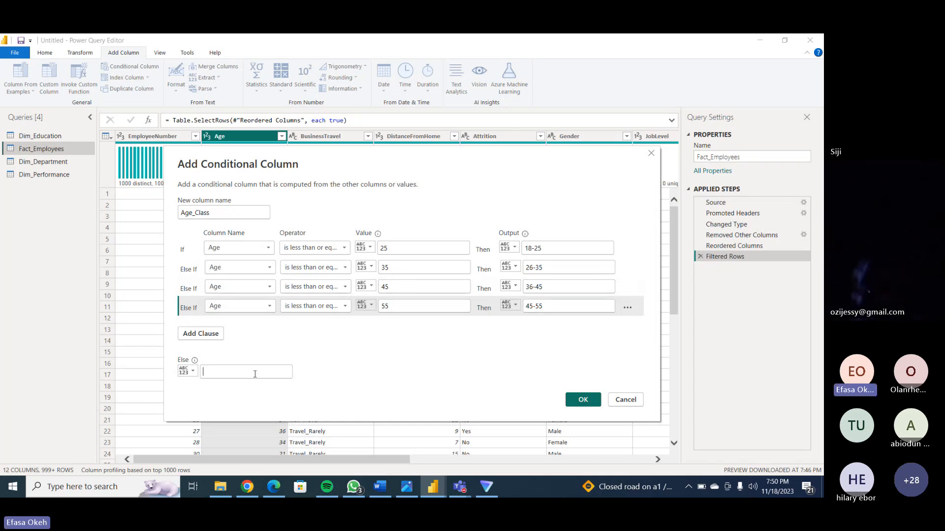
text(56)
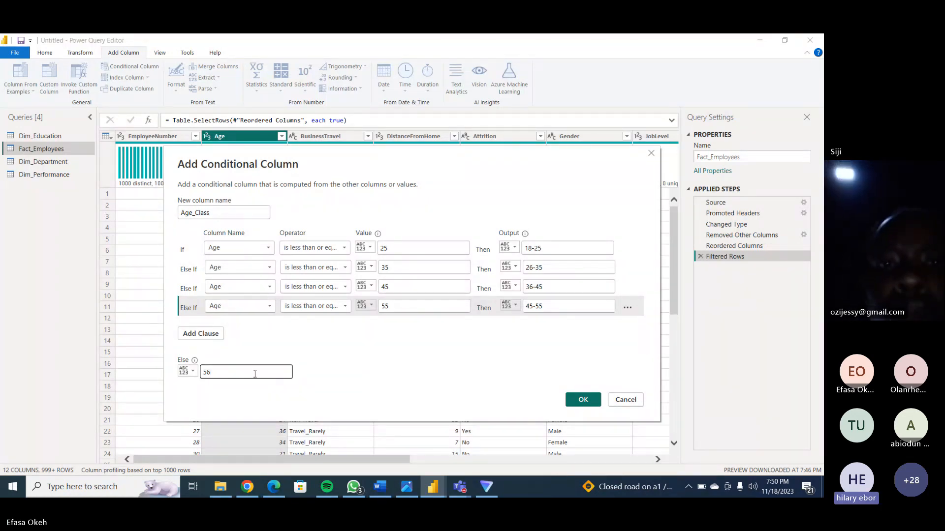
click(534, 306)
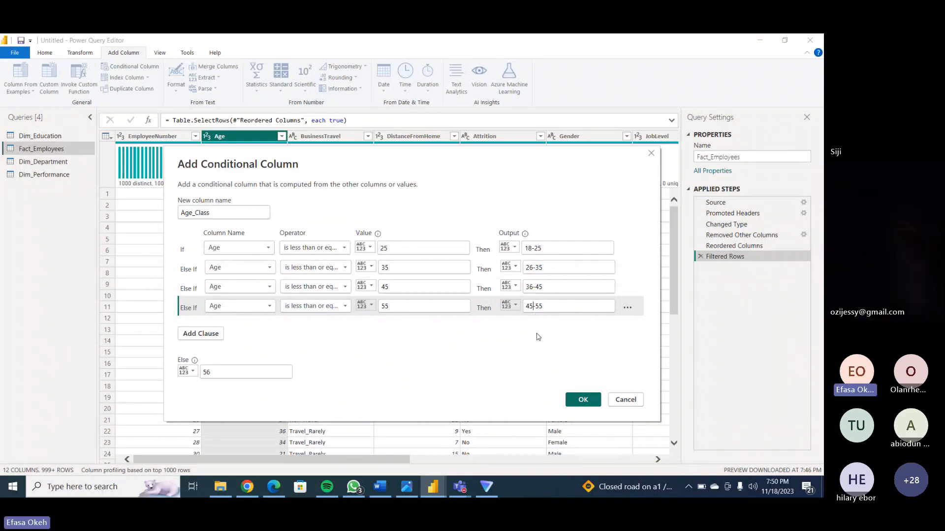
key(BackSpace)
text(6)
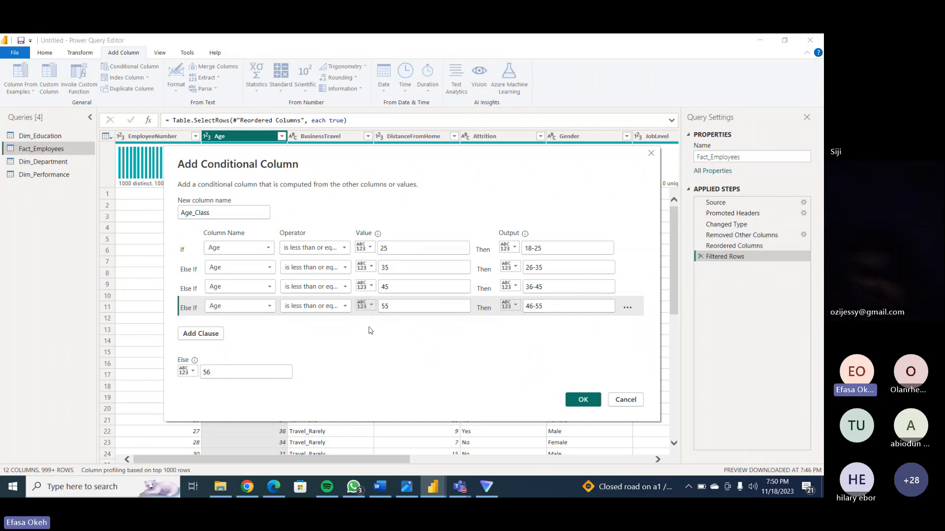
Extend the Else output to 56 above and create the Age_Class column.
click(245, 371)
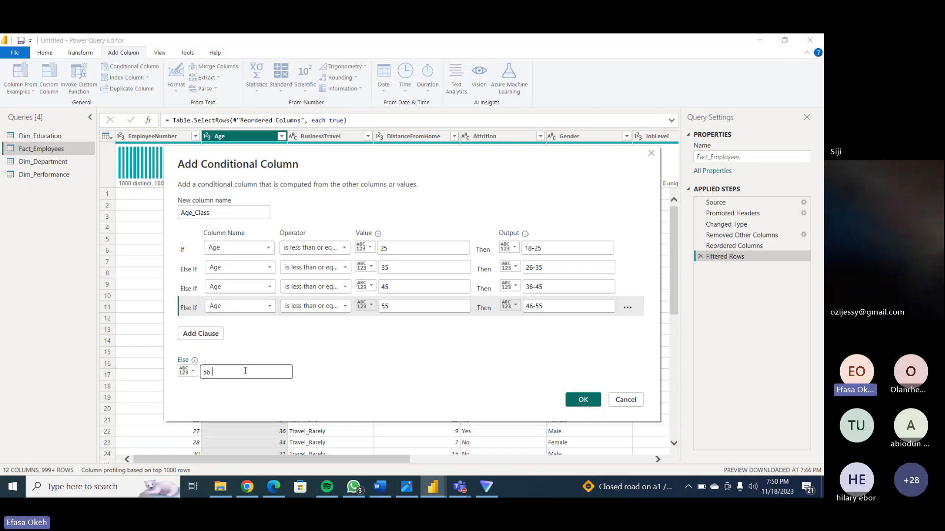
text(above)
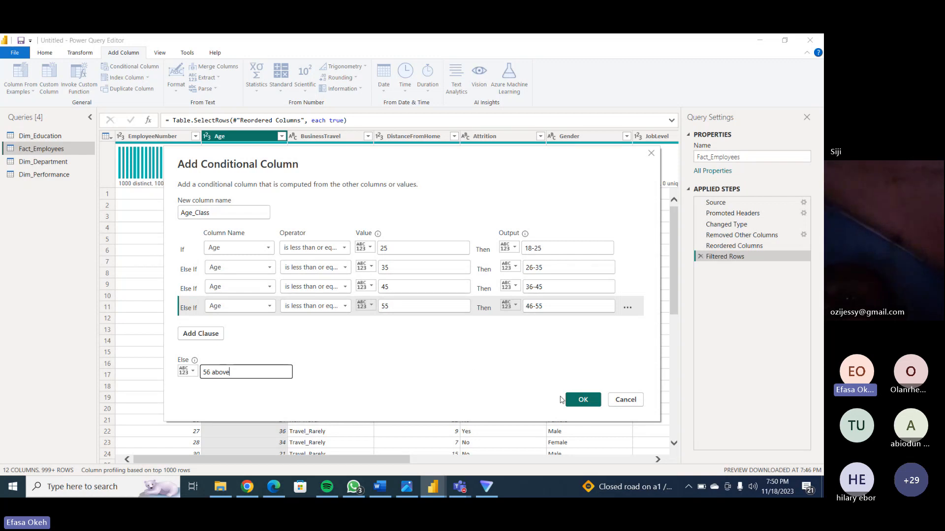
click(581, 403)
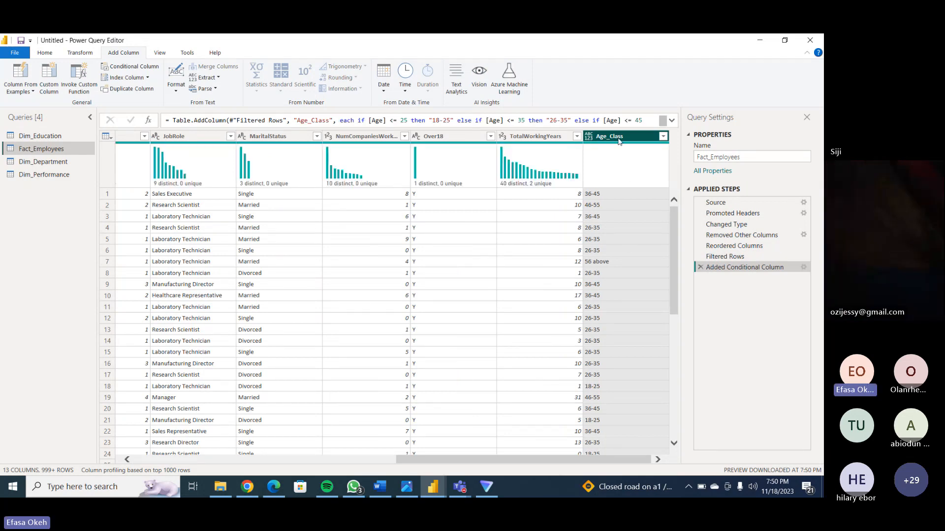
Move the Age_Class column from the end of Fact_Employees to between Age and BusinessTravel.
right_click(619, 142)
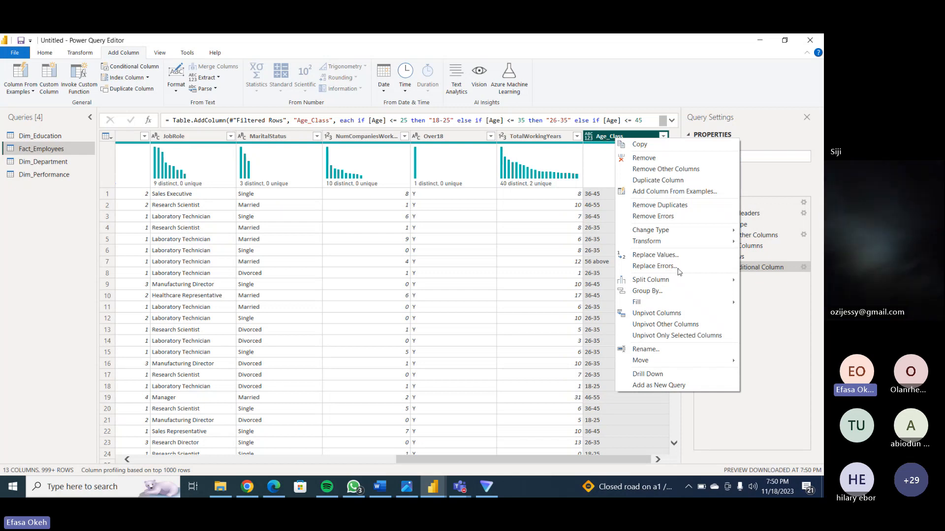
mouse_move(658, 364)
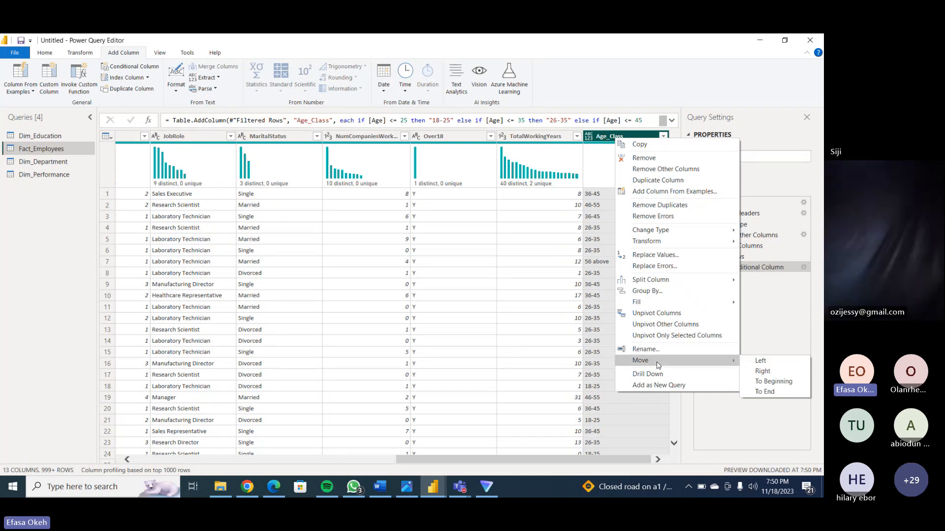
click(773, 382)
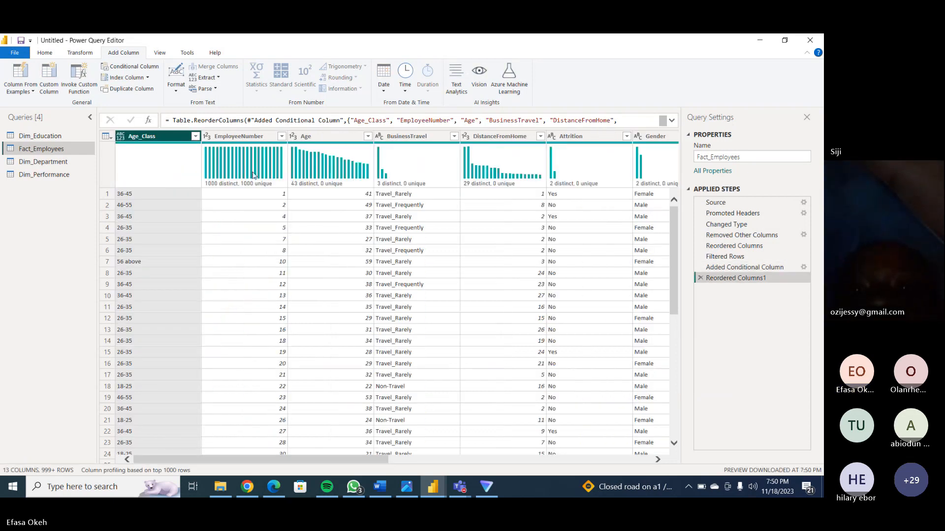
drag(163, 136, 378, 151)
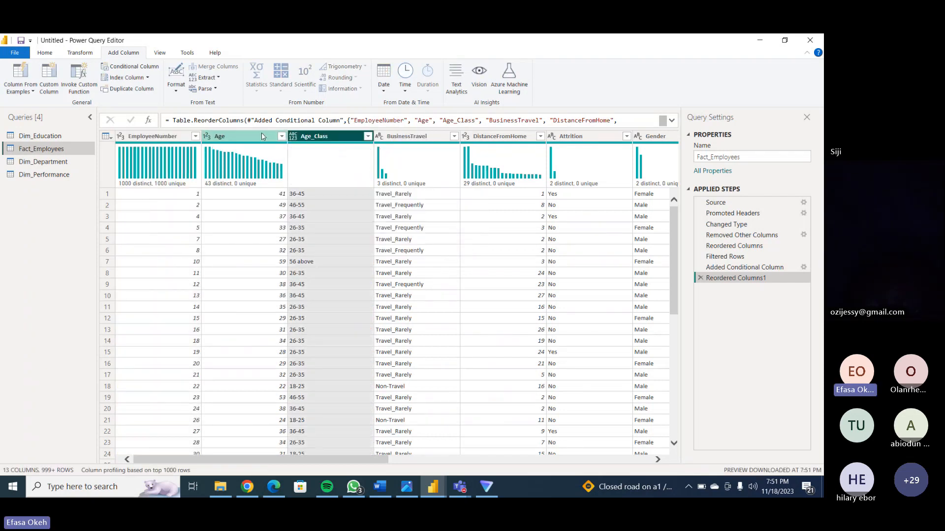
Check the Age values against their Age_Class groups in the first six rows of Fact_Employees.
click(262, 195)
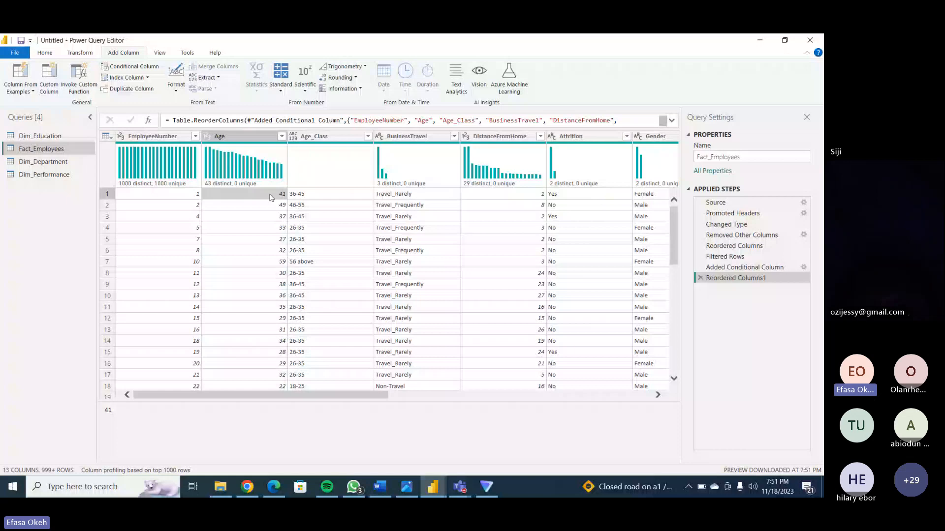
key(Right)
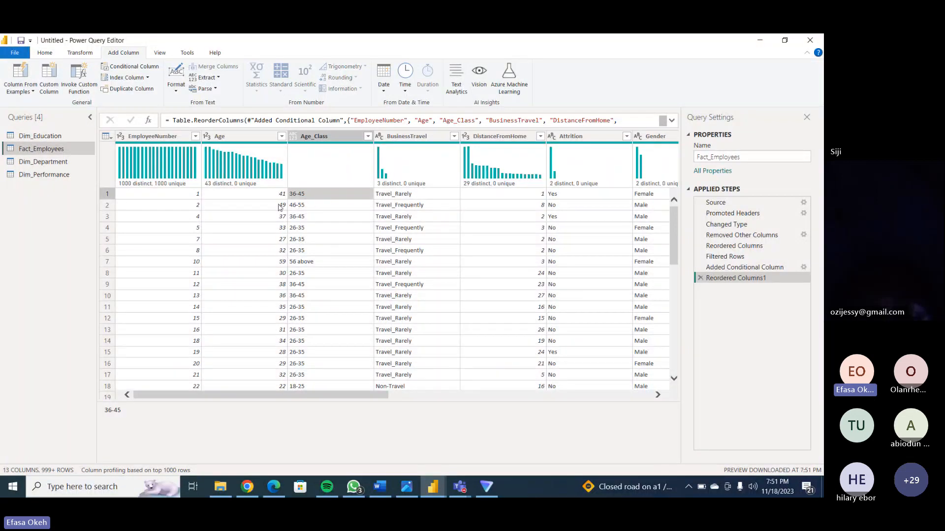
click(279, 205)
click(302, 207)
click(275, 218)
click(307, 218)
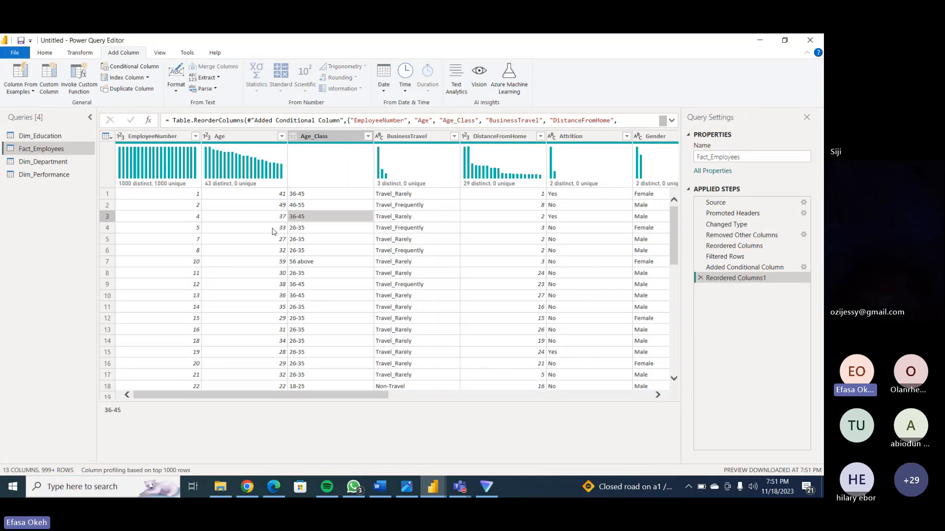
click(274, 230)
click(303, 230)
click(279, 239)
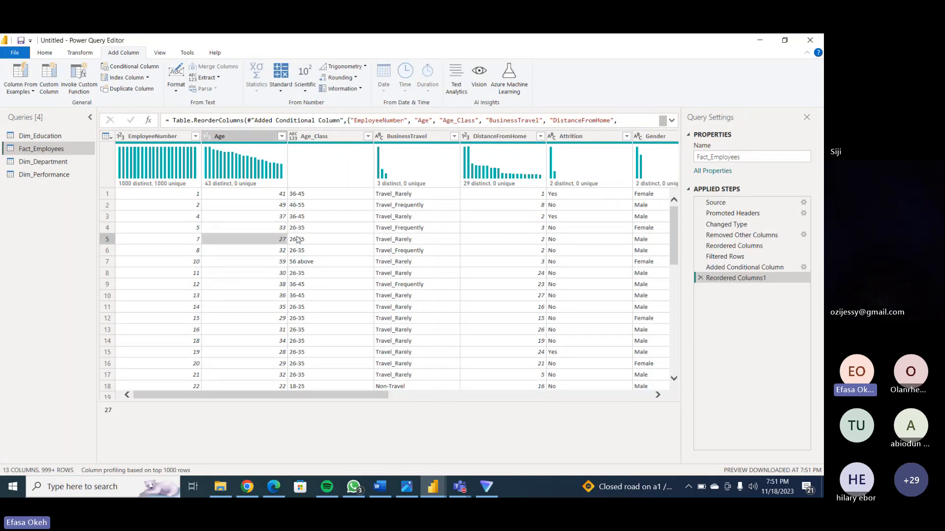
click(299, 251)
click(278, 252)
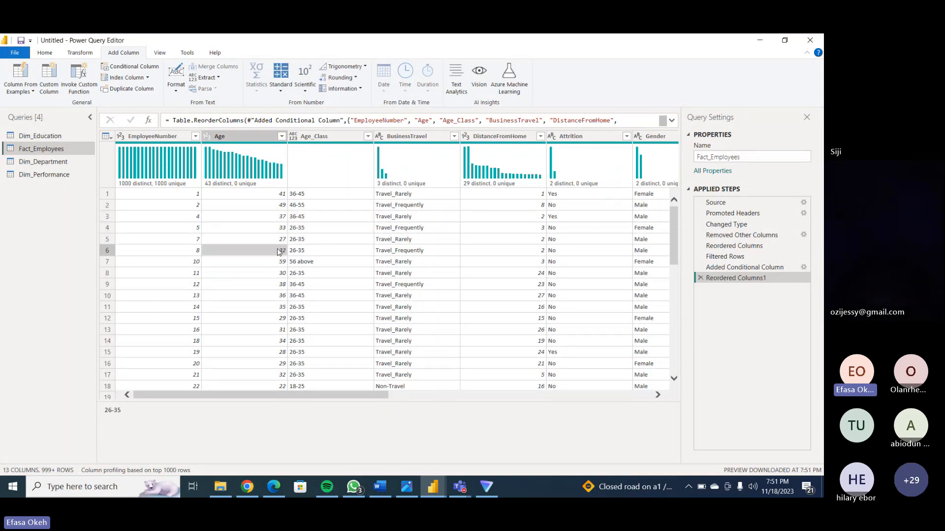
click(304, 253)
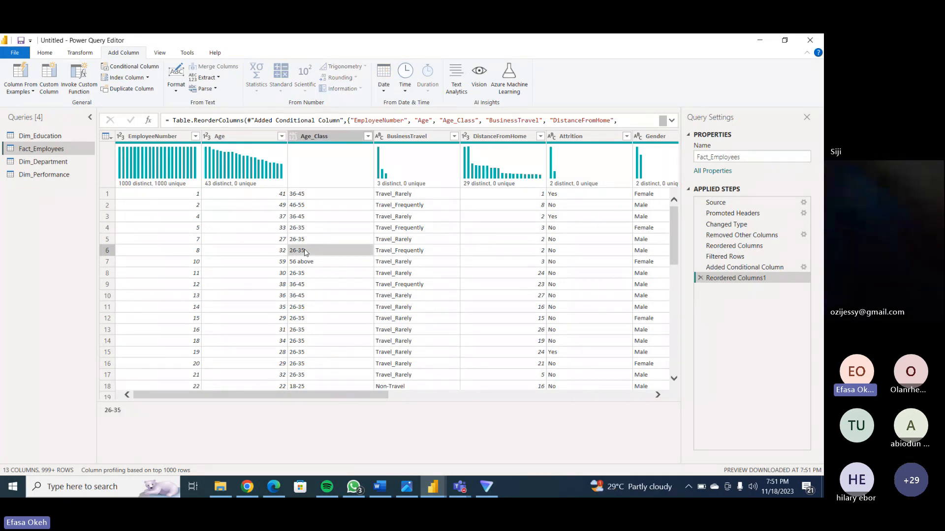
Close Power Query Editor and apply the pending query changes to the Power BI report.
click(14, 52)
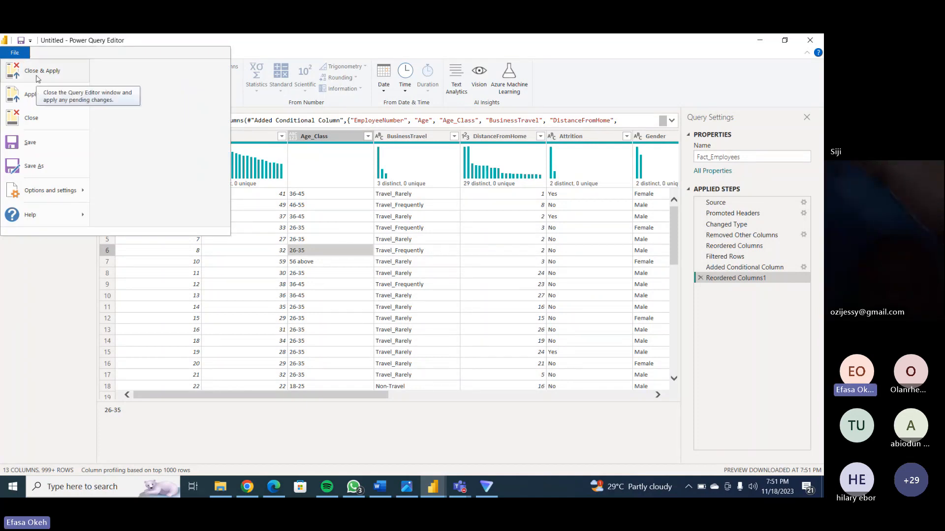
click(37, 78)
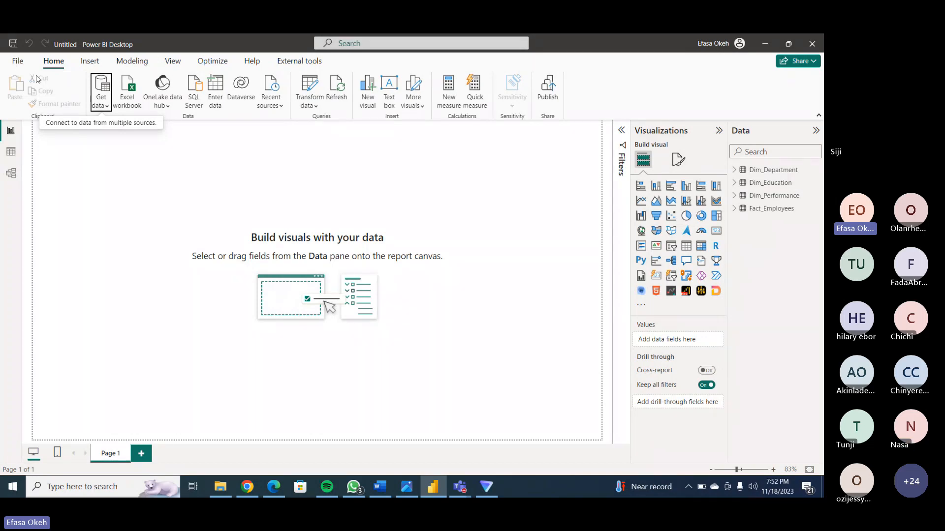
click(739, 132)
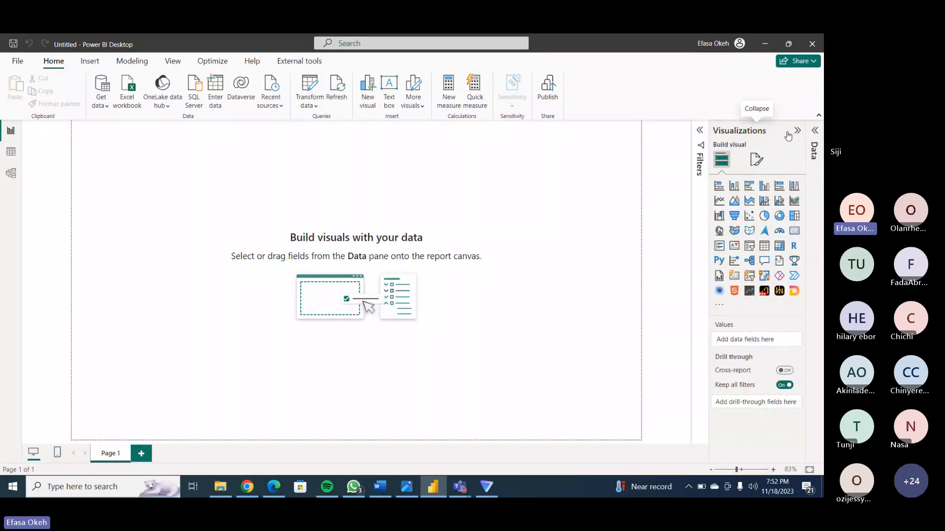
click(814, 131)
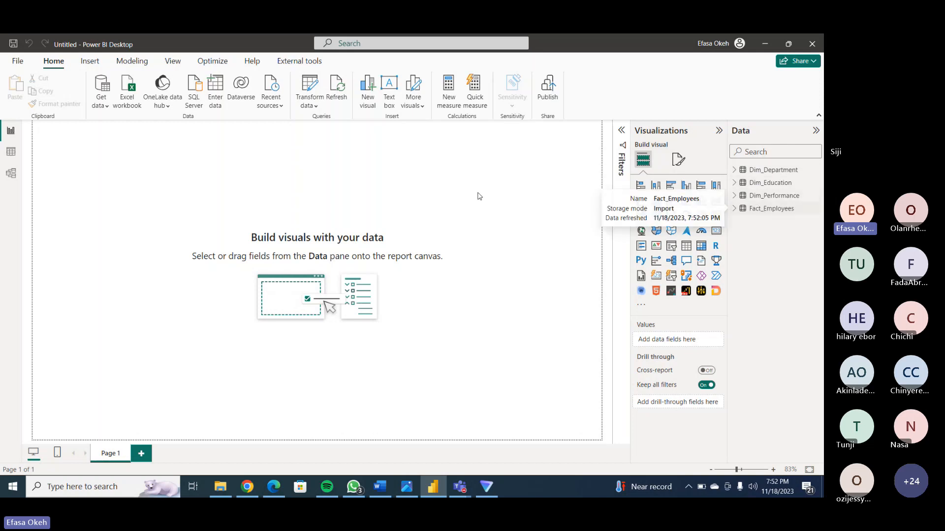
In the model view, collapse the properties and rearrange the diagram, nudging Dim_Education up and placing Dim_Department beside it.
click(12, 177)
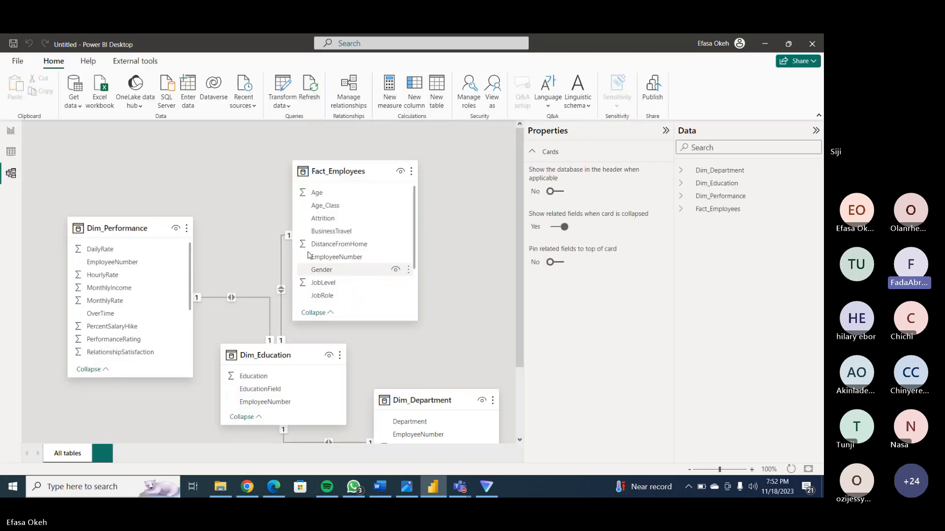
click(666, 131)
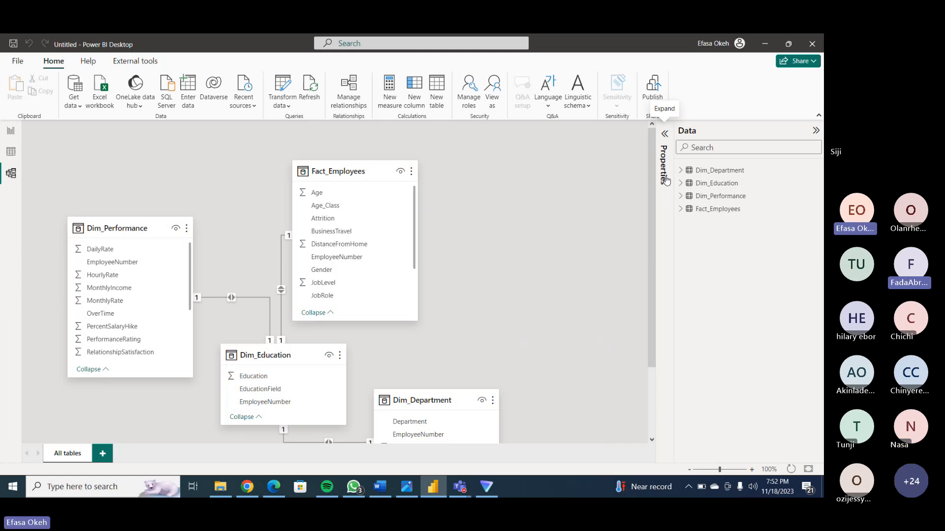
scroll(533, 195, down, 1)
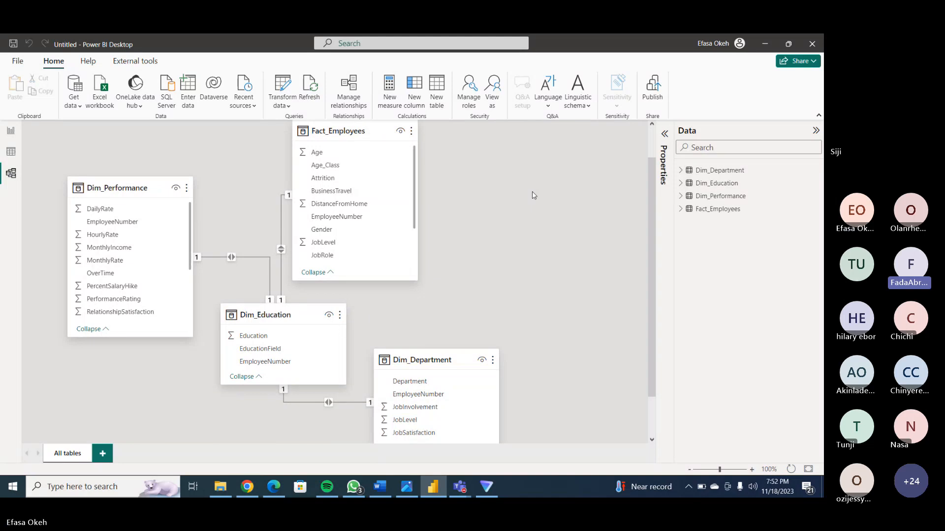
drag(288, 317, 287, 309)
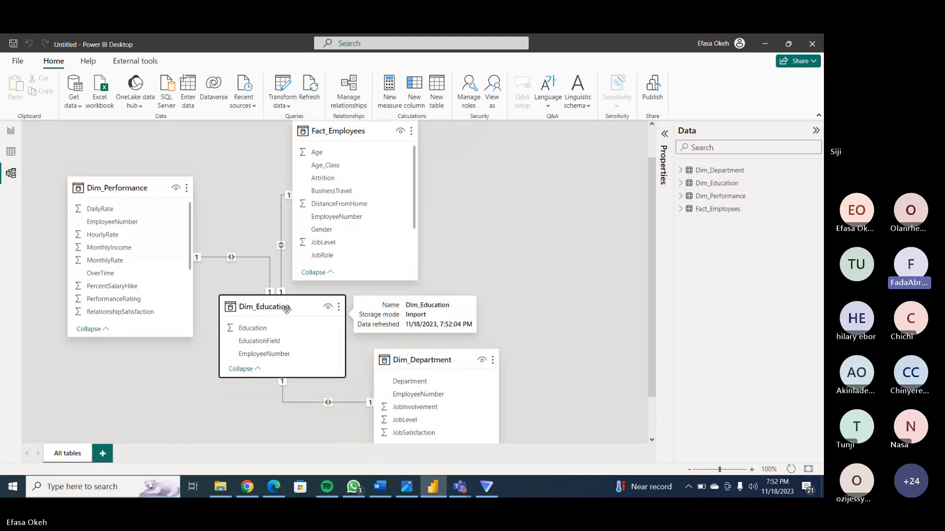
drag(400, 366, 422, 326)
click(235, 207)
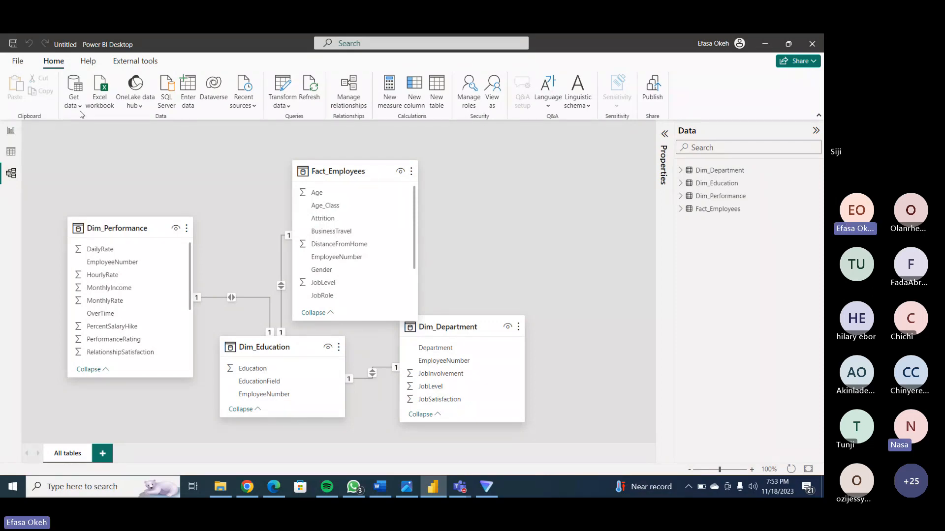
From the report view, browse the Text/CSV import to Downloads > Excel, locate HR-Employee-Attrition, and cancel without importing.
click(12, 134)
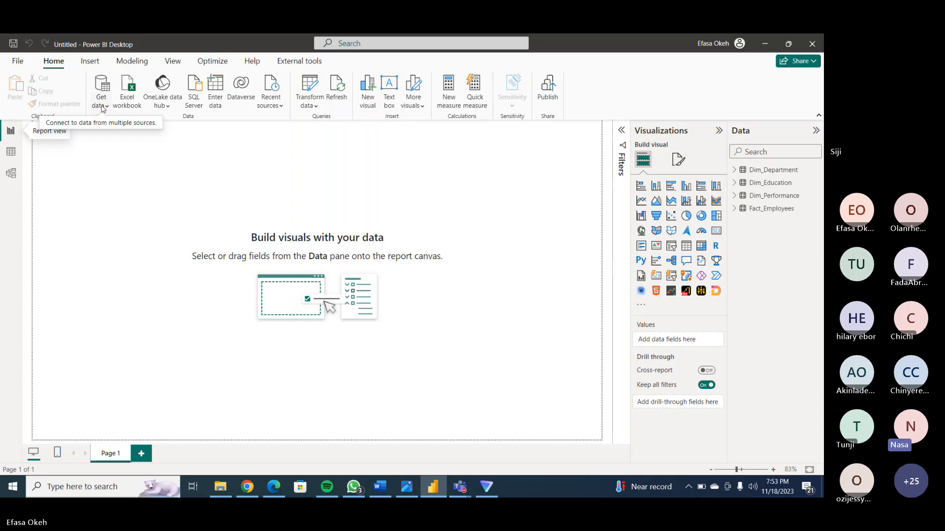
click(103, 108)
click(136, 244)
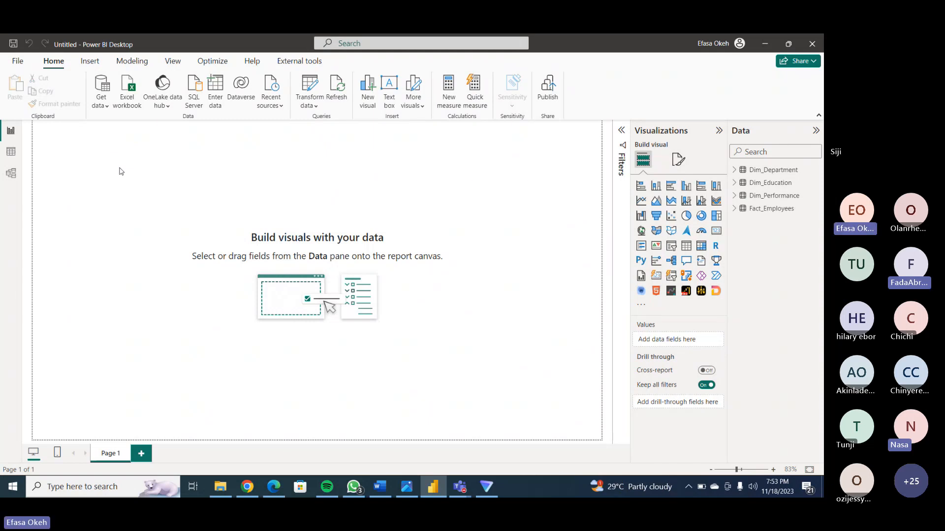
click(101, 96)
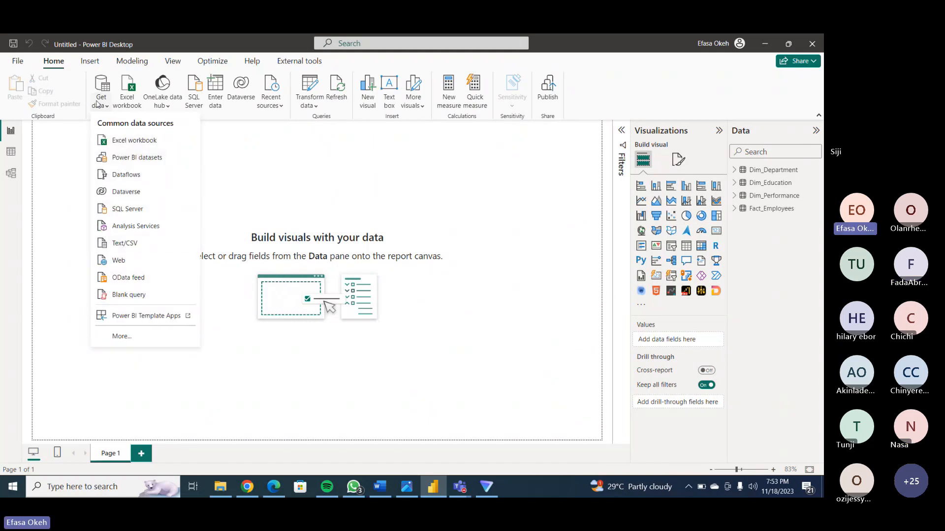
click(137, 244)
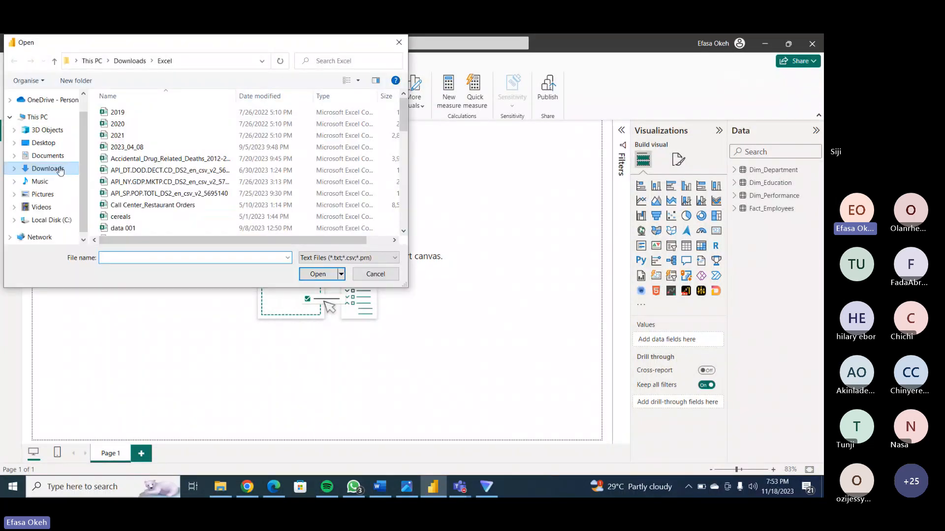
click(48, 169)
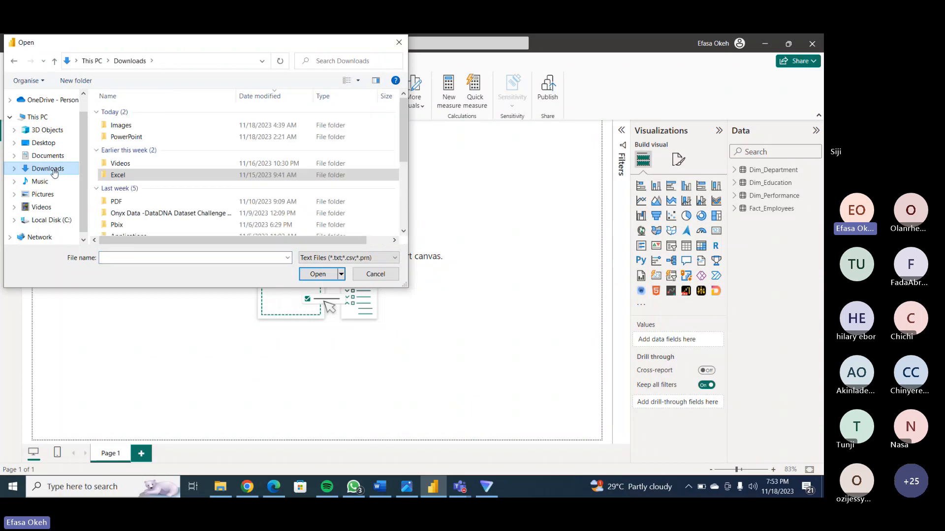
double_click(118, 175)
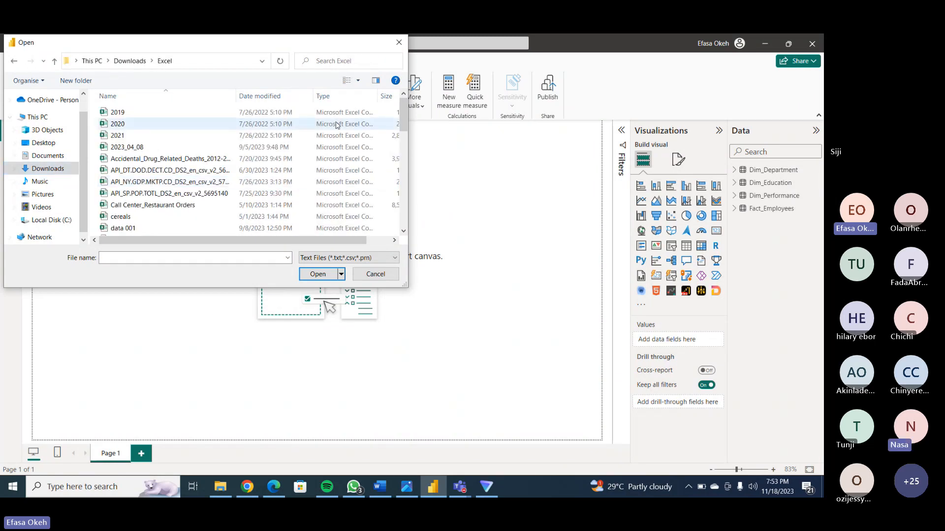
drag(404, 113, 405, 164)
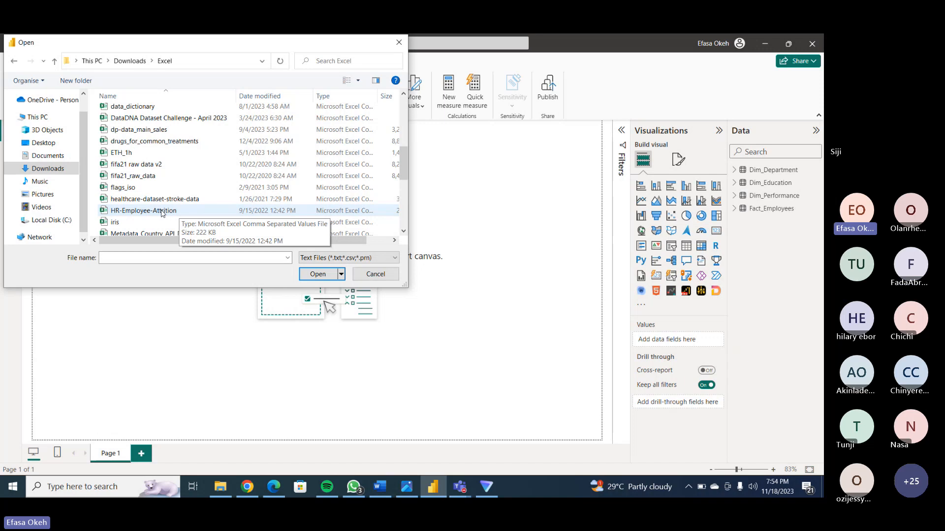
click(399, 43)
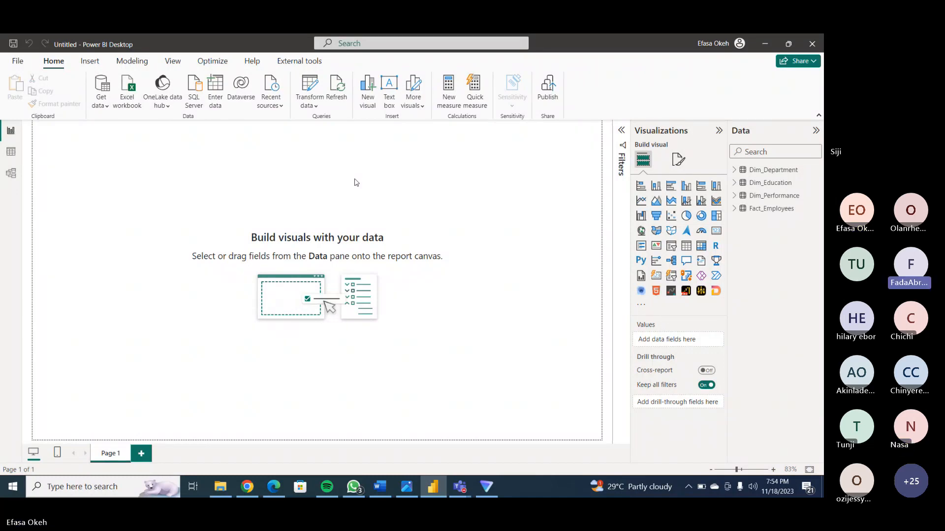
click(106, 110)
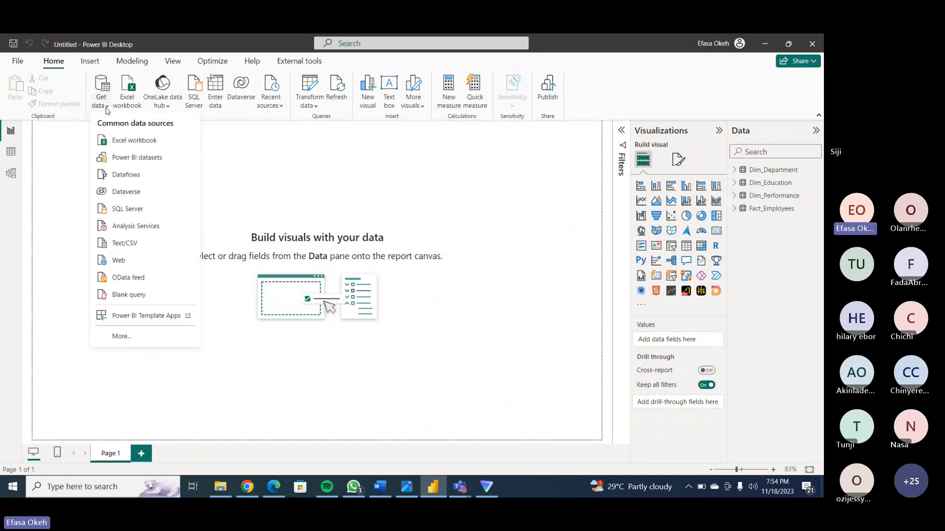
click(289, 156)
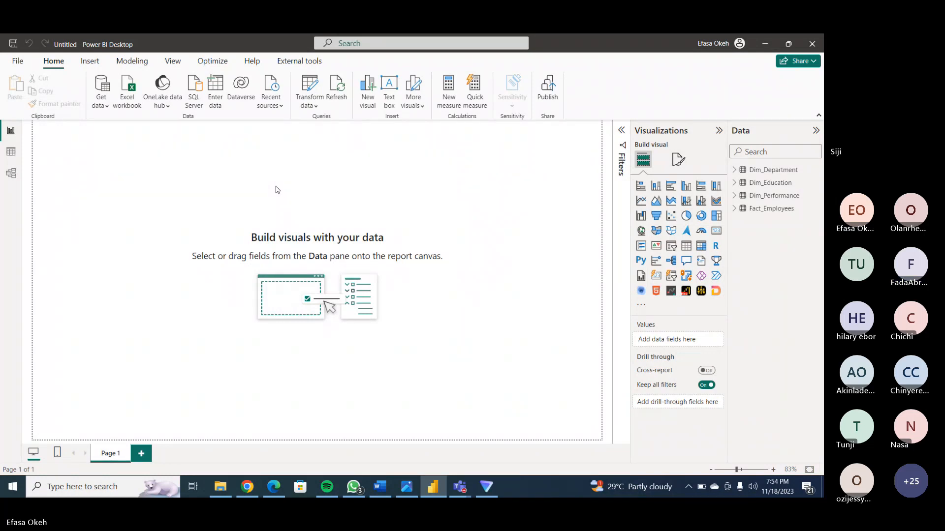
Open a second, blank Power BI Desktop window and expand its Data pane.
click(103, 486)
text(power)
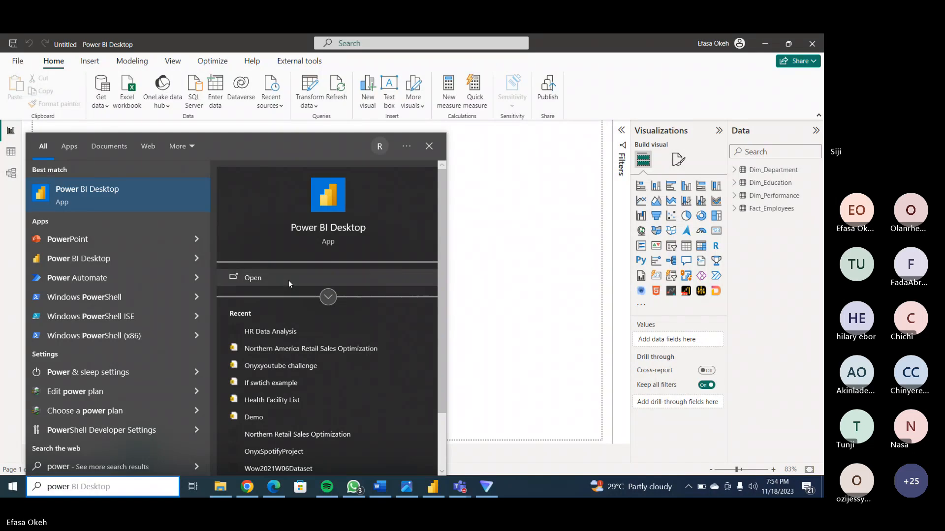
click(288, 279)
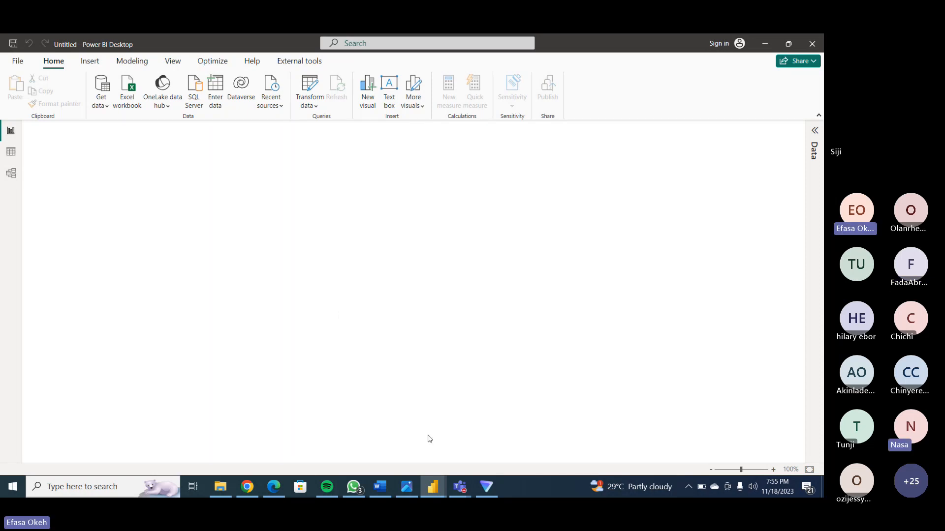
mouse_move(433, 482)
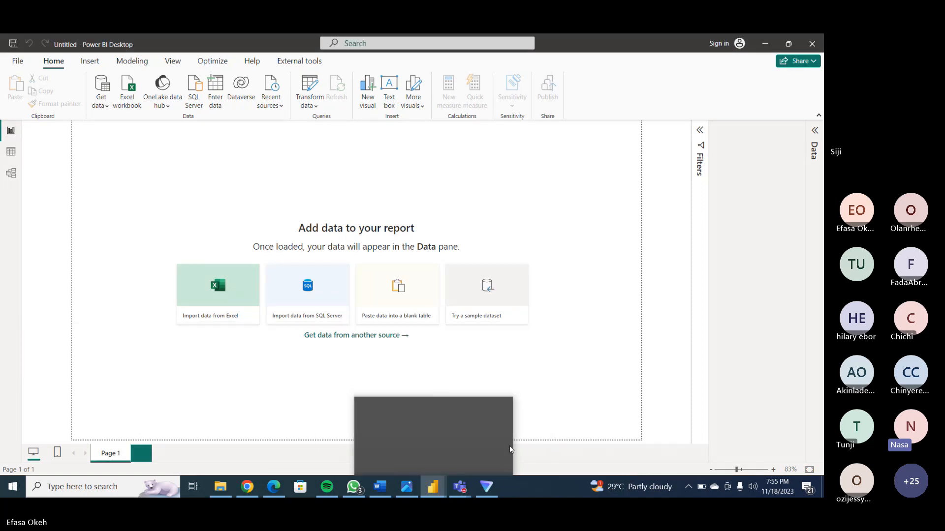
click(434, 492)
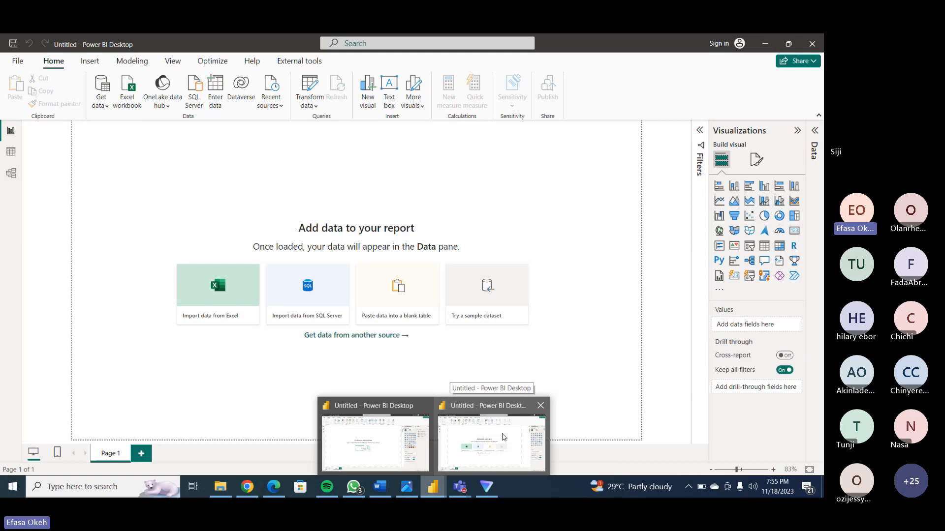
click(502, 437)
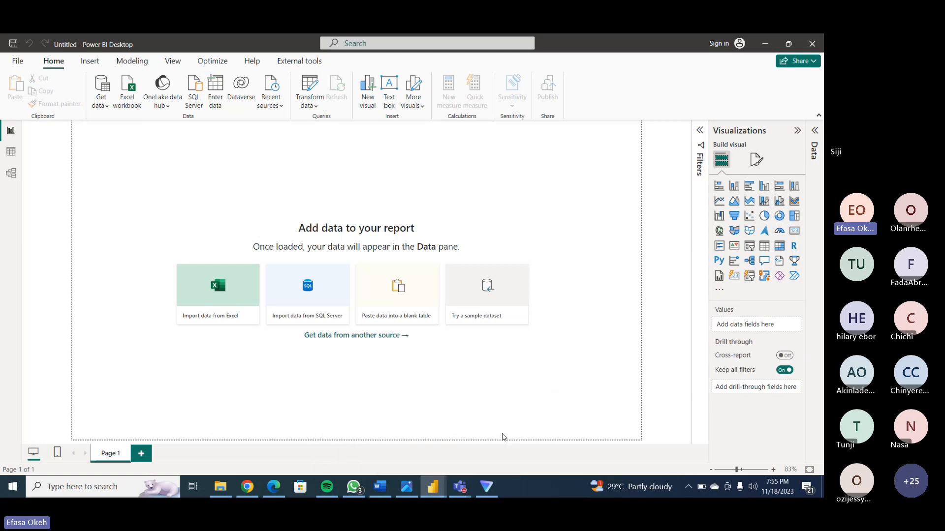
click(815, 132)
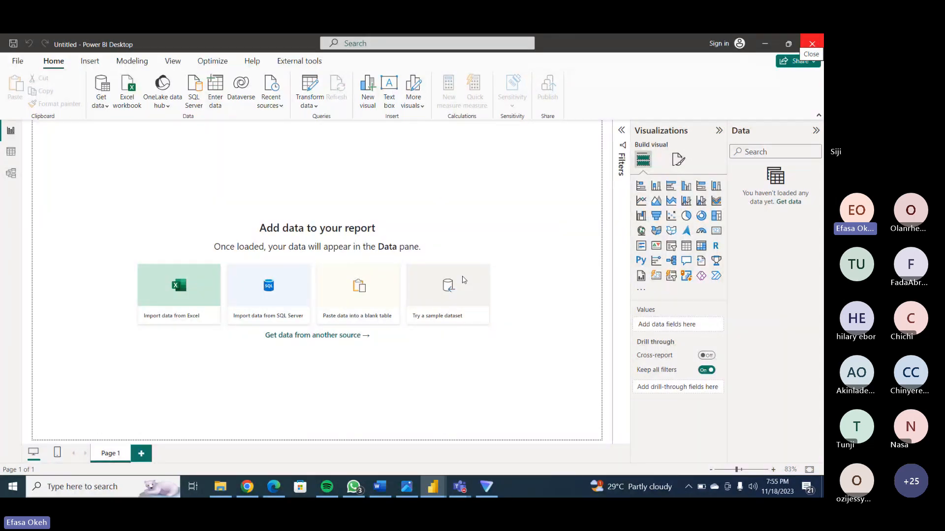
Compare the blank report's data list with the original report's Dim_Department, Dim_Performance and Fact_Employees tables.
mouse_move(433, 485)
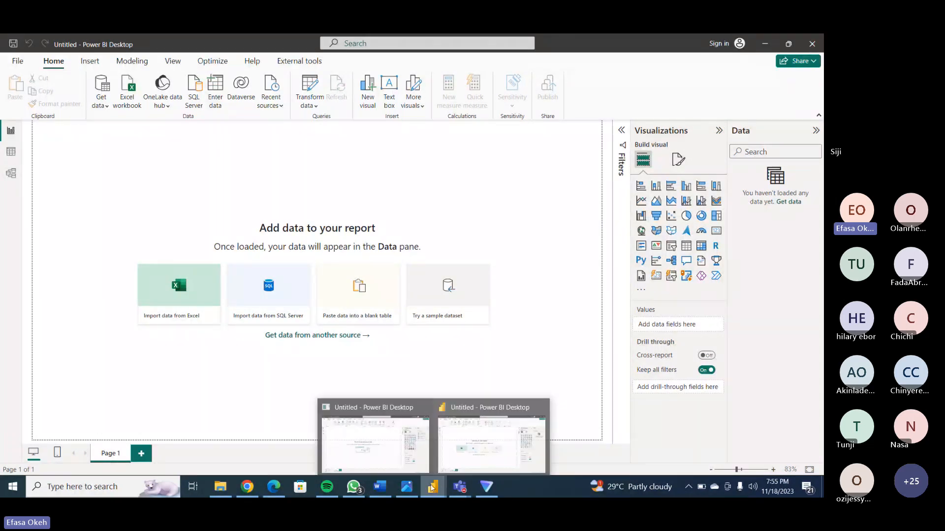
click(375, 440)
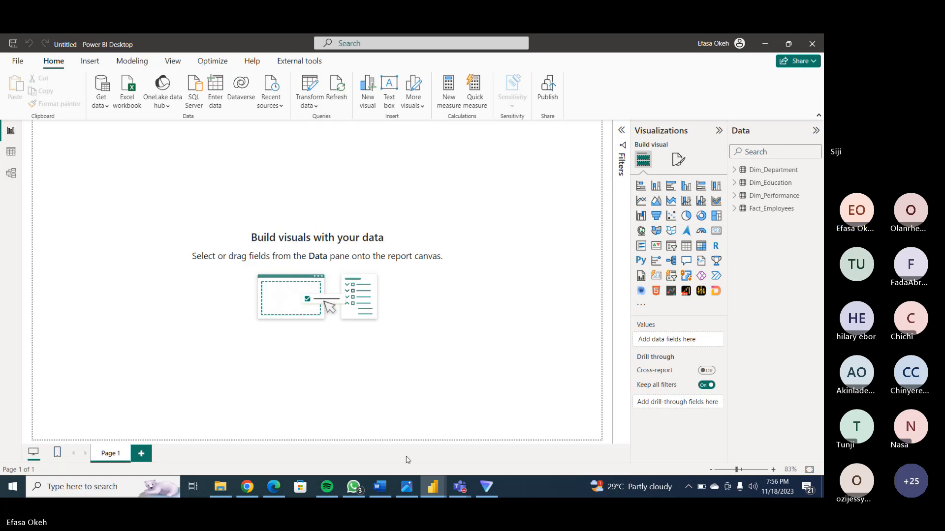
mouse_move(437, 483)
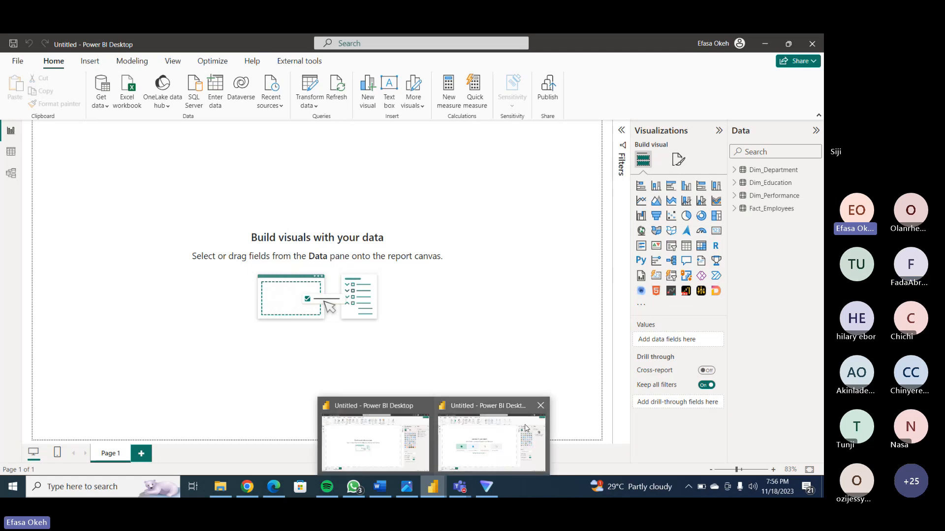
mouse_move(521, 427)
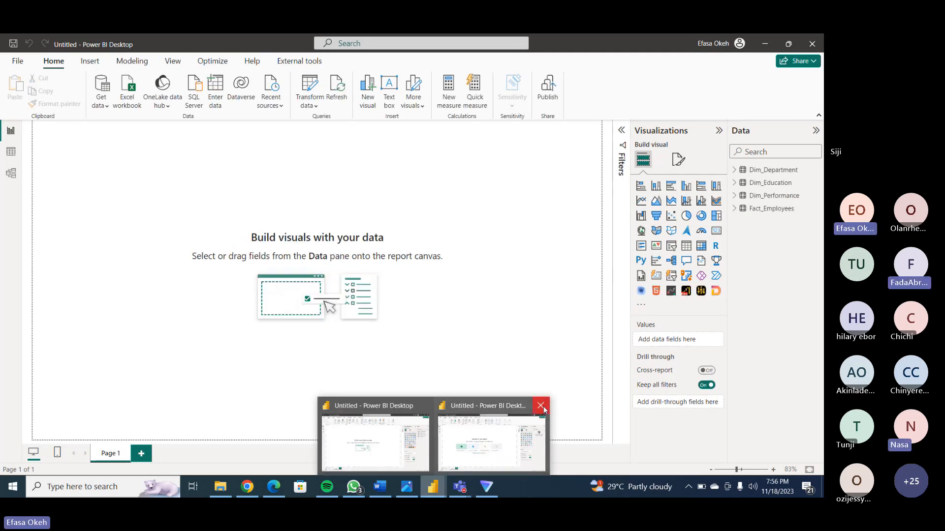
click(499, 437)
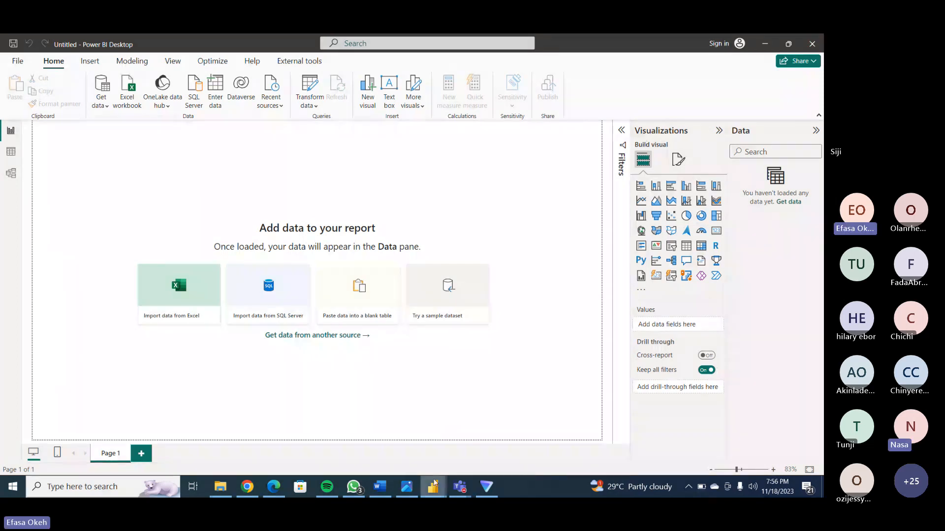
click(394, 453)
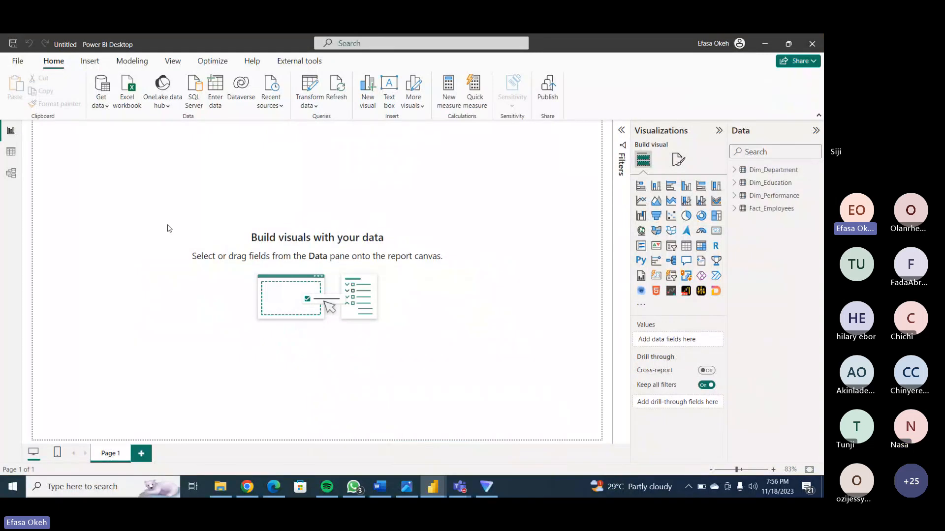
click(779, 173)
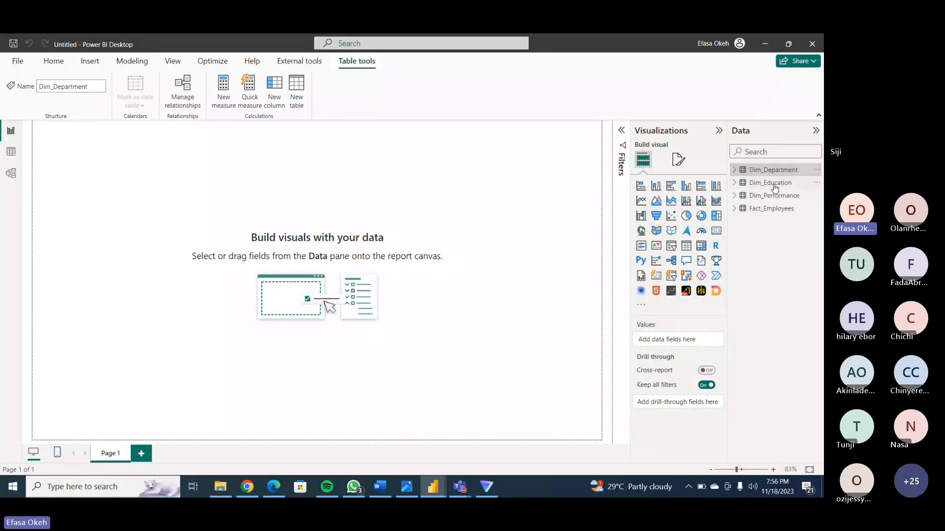
click(774, 196)
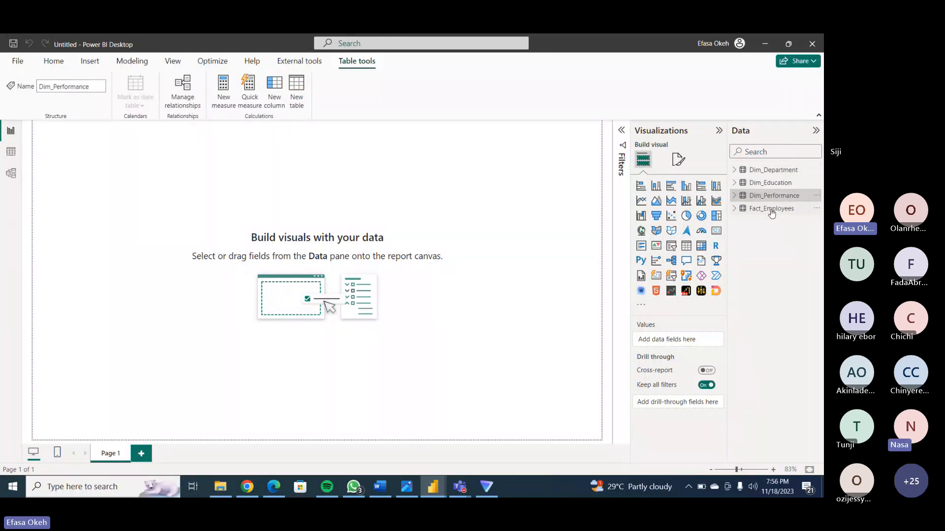
click(772, 210)
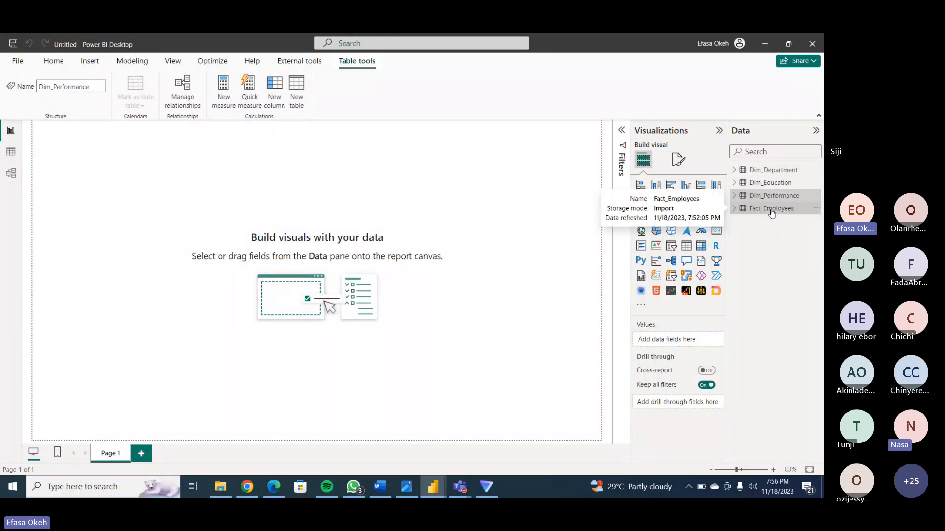
click(382, 183)
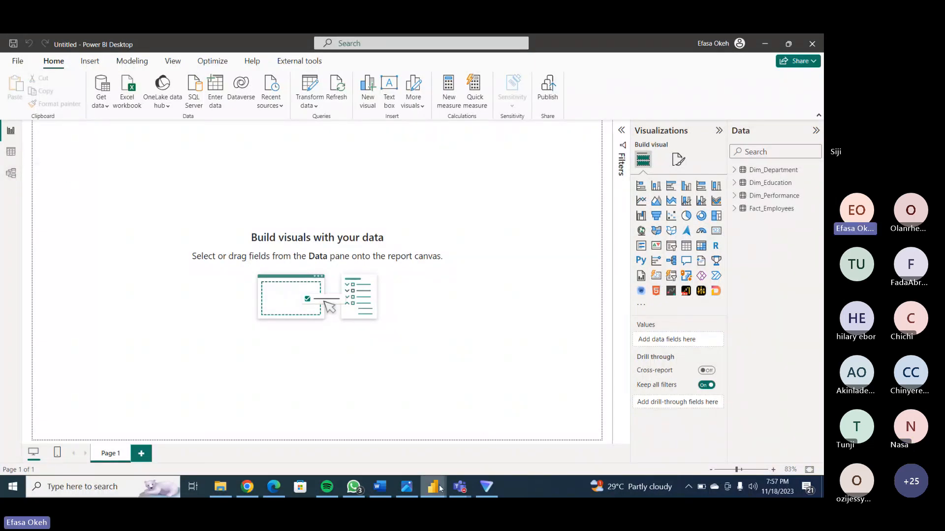
Switch between the original and blank report windows and close the start screen over the blank report.
mouse_move(433, 486)
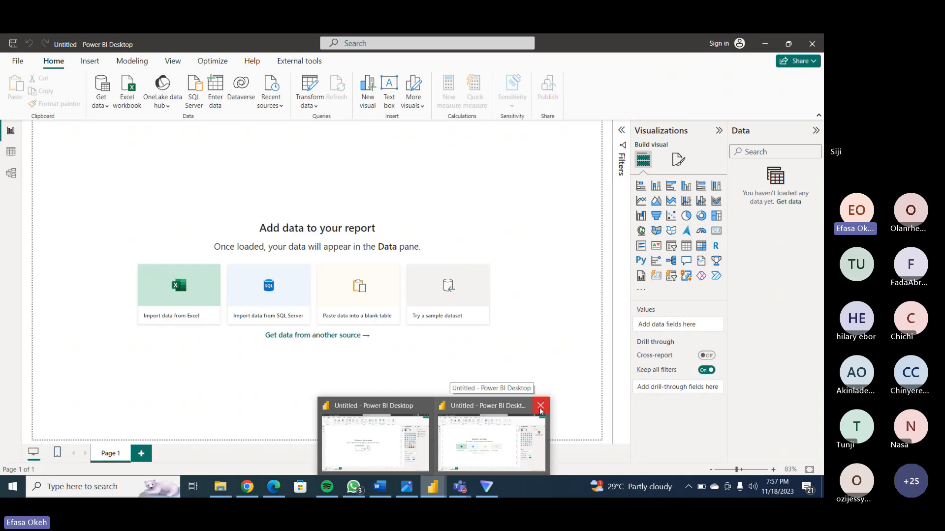
click(504, 440)
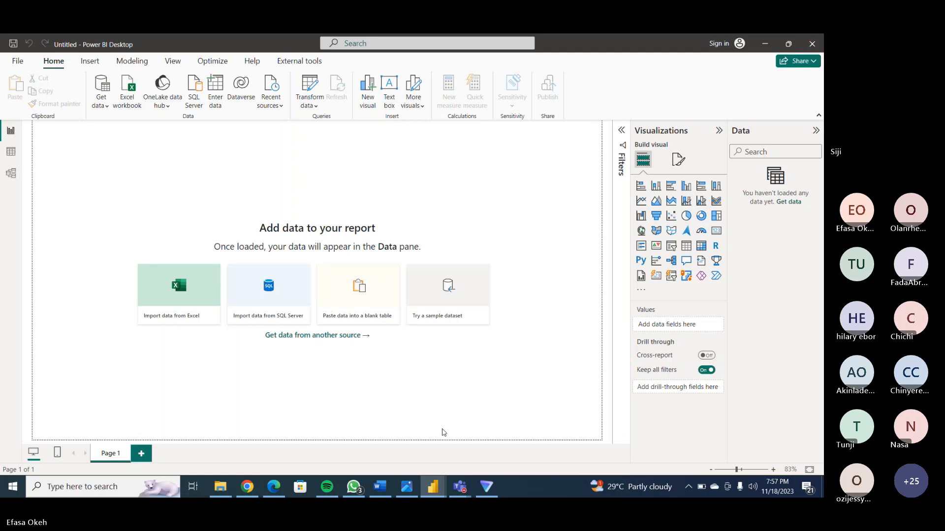
mouse_move(432, 487)
click(388, 431)
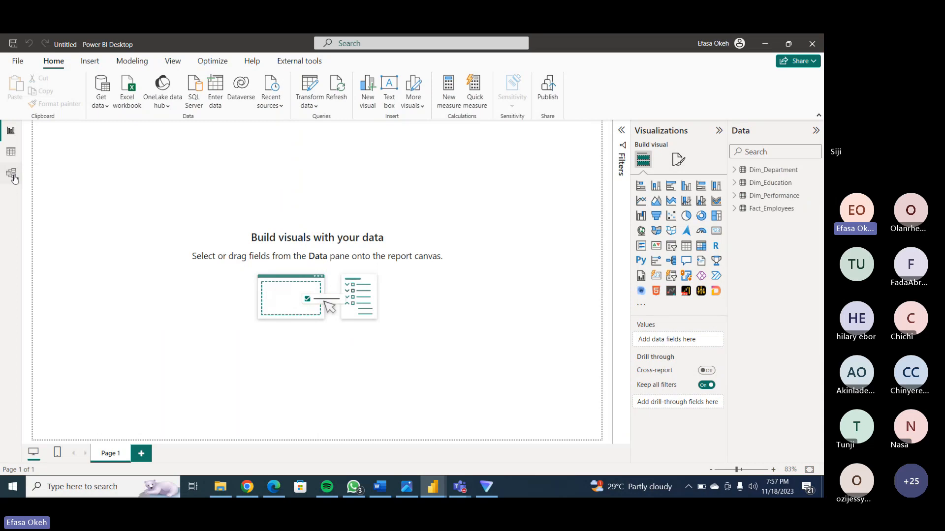
mouse_move(431, 493)
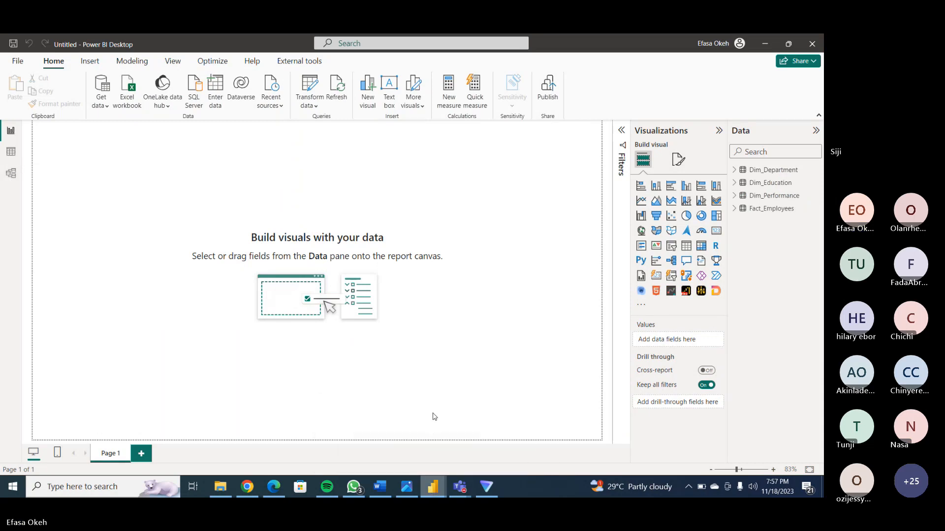
click(491, 438)
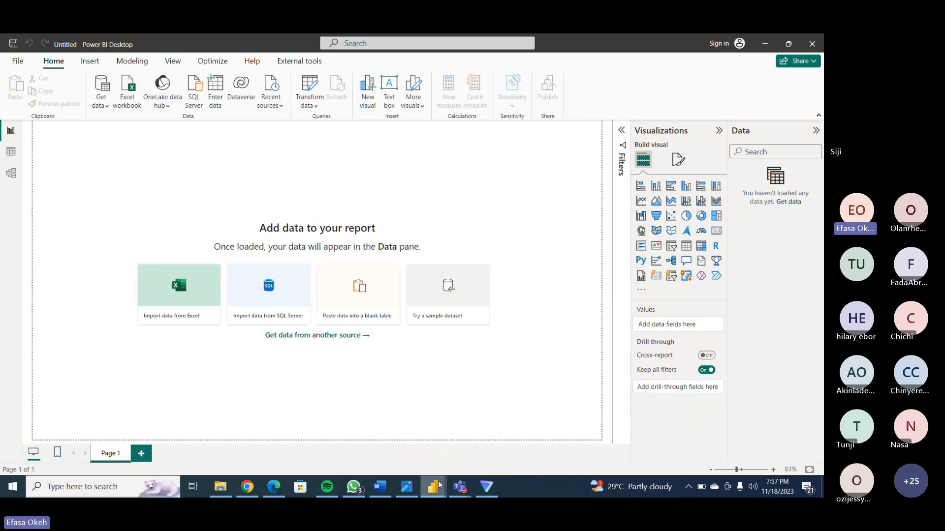
mouse_move(440, 487)
click(379, 430)
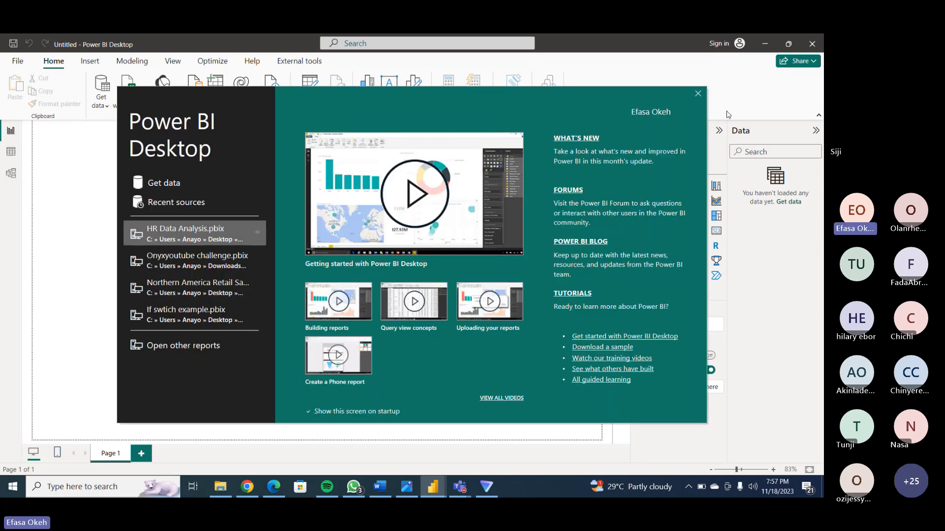
click(697, 94)
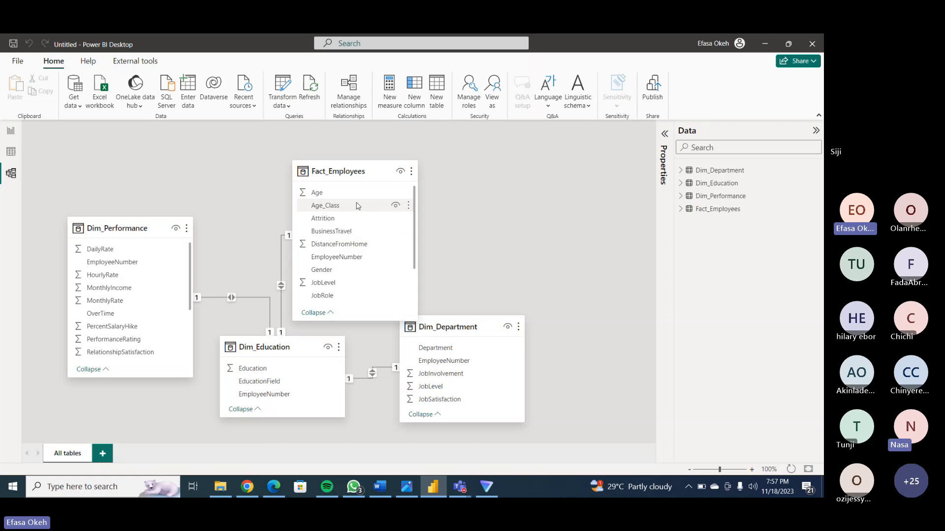
Rearrange the model diagram with Dim_Education above Fact_Employees, and Dim_Performance and Dim_Department on either side.
drag(346, 174, 299, 368)
drag(251, 347, 277, 174)
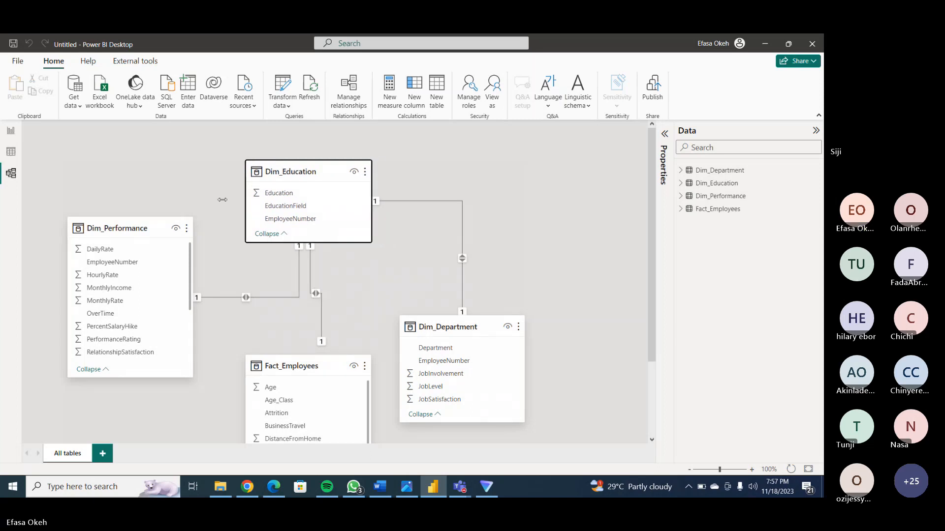
drag(153, 227, 148, 201)
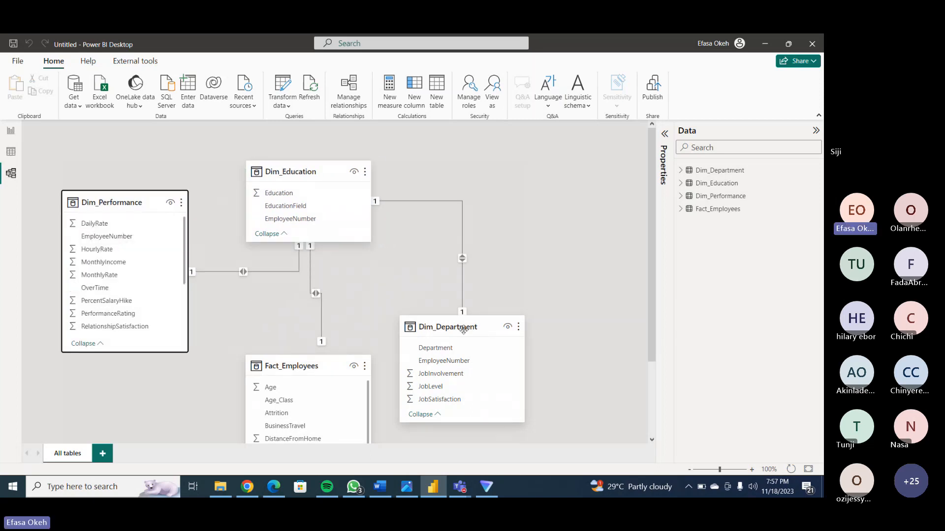
drag(478, 327, 482, 322)
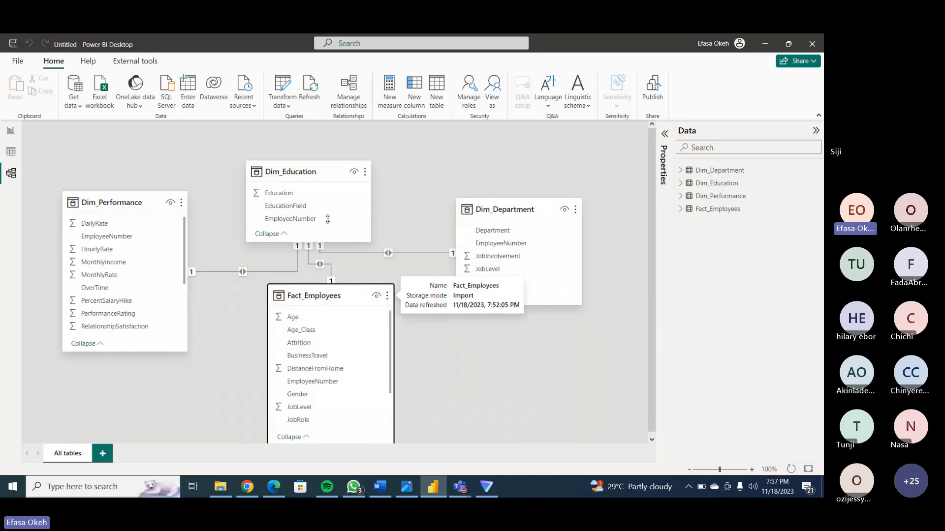
drag(309, 181, 334, 163)
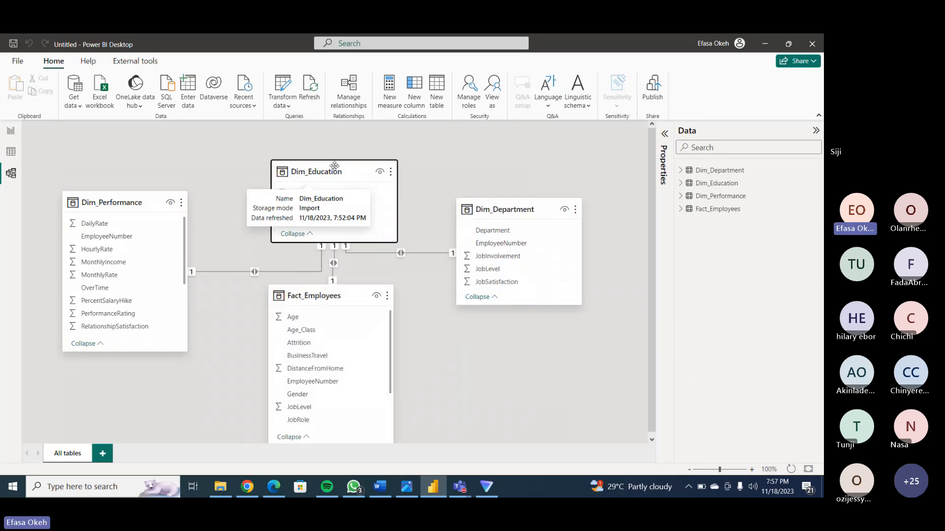
Delete the three relationships linking Dim_Education to Dim_Performance, Fact_Employees and Dim_Department.
right_click(232, 271)
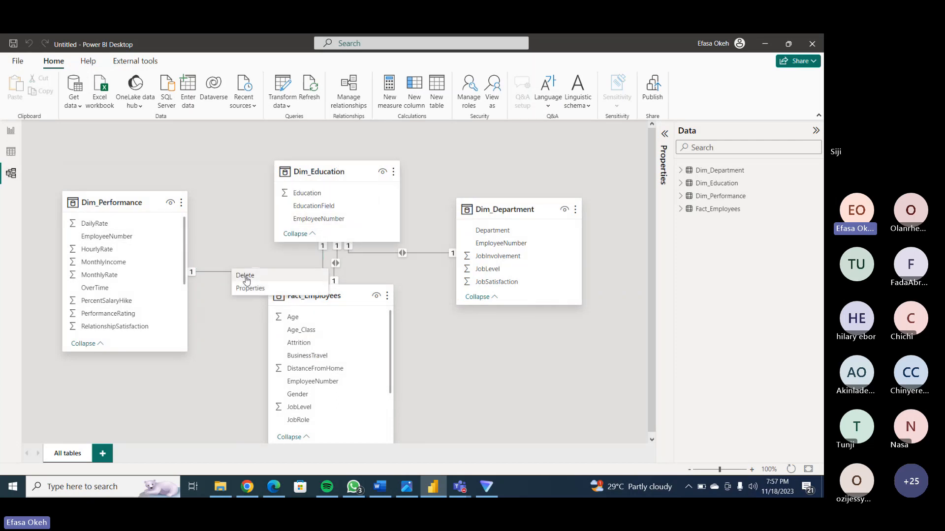
click(245, 277)
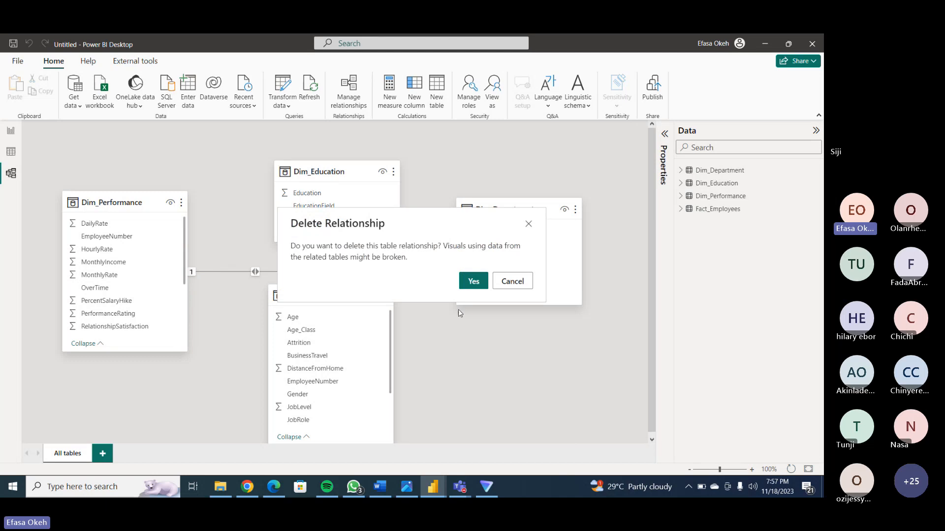
click(472, 283)
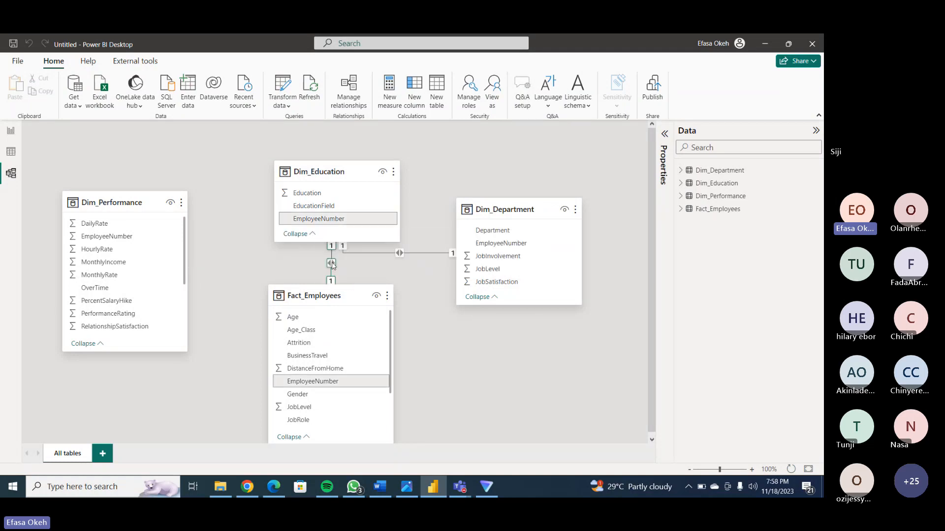
right_click(331, 264)
click(343, 269)
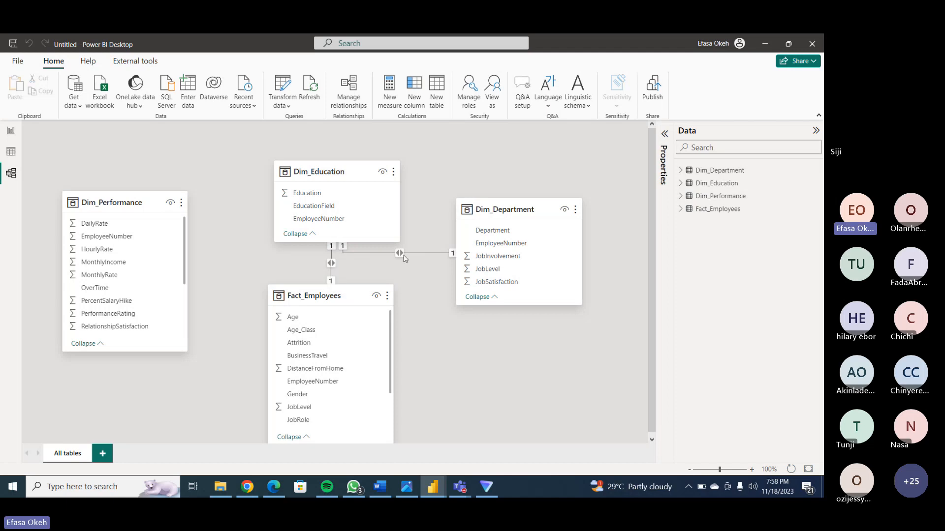
click(474, 281)
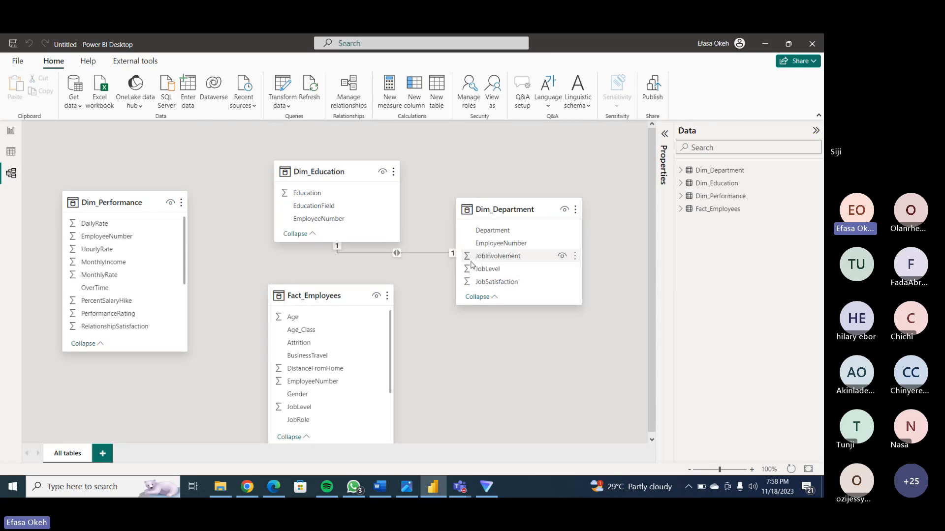
right_click(423, 255)
click(437, 258)
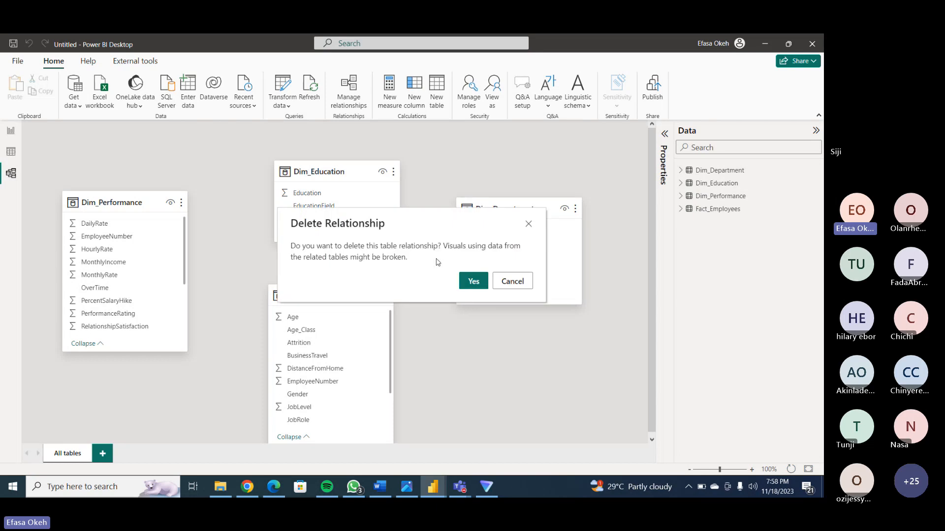
click(470, 281)
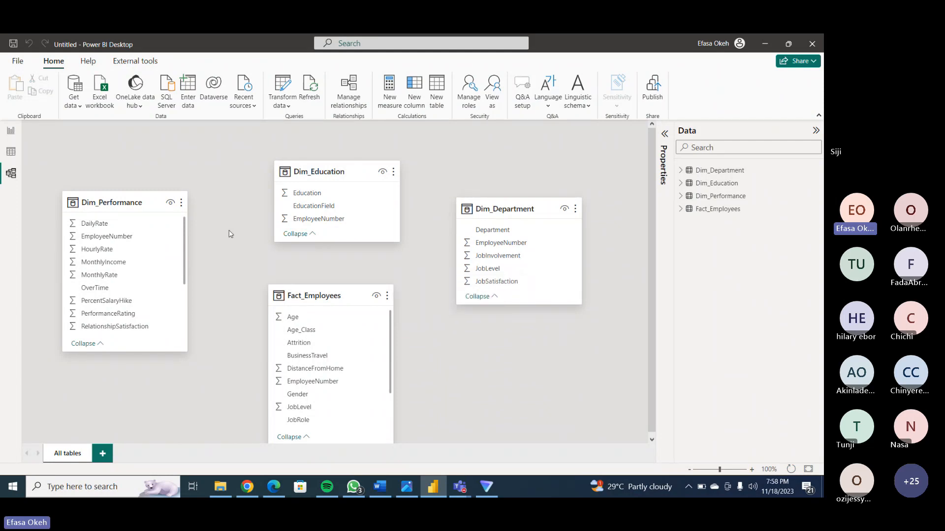
Align Dim_Performance and Dim_Department in one row with Dim_Education above Fact_Employees.
drag(128, 201, 165, 175)
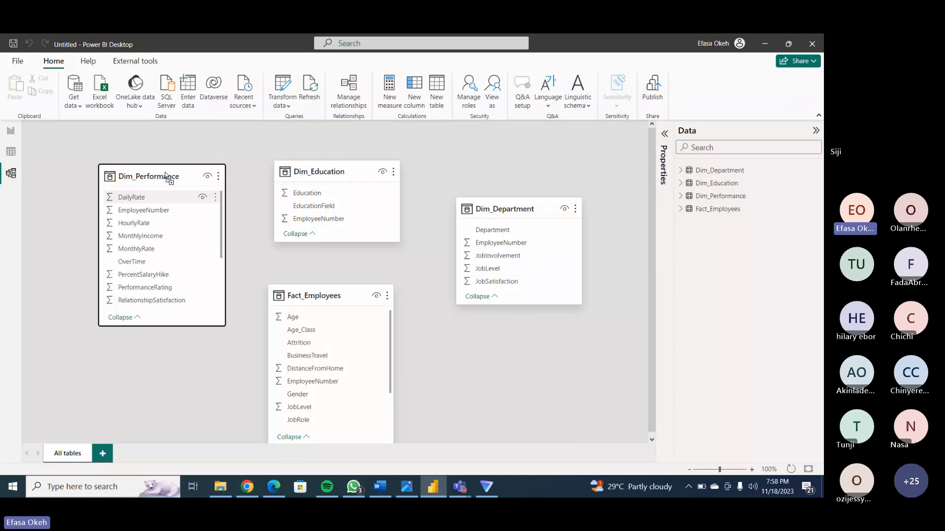
drag(165, 173, 169, 169)
drag(495, 210, 499, 172)
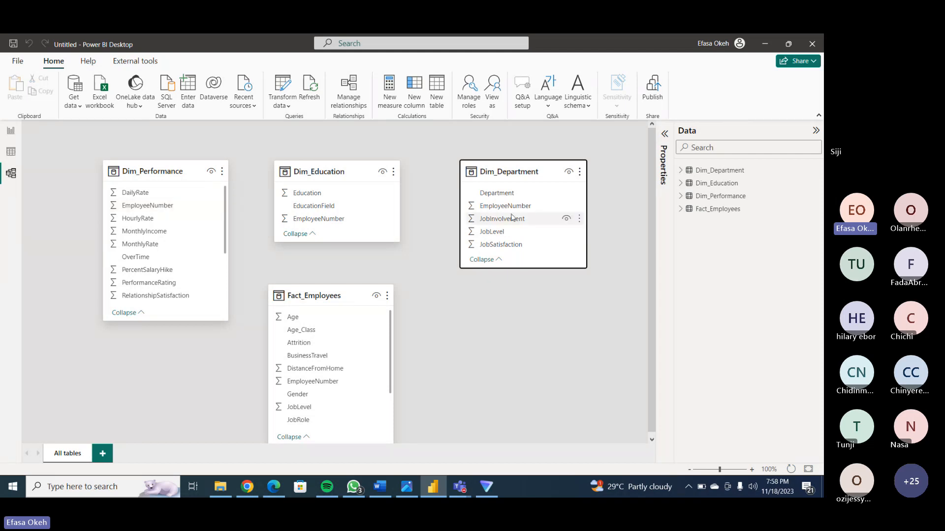
Relate Dim_Performance, Dim_Education and Dim_Department to Fact_Employees by matching their EmployeeNumber fields.
drag(146, 205, 311, 380)
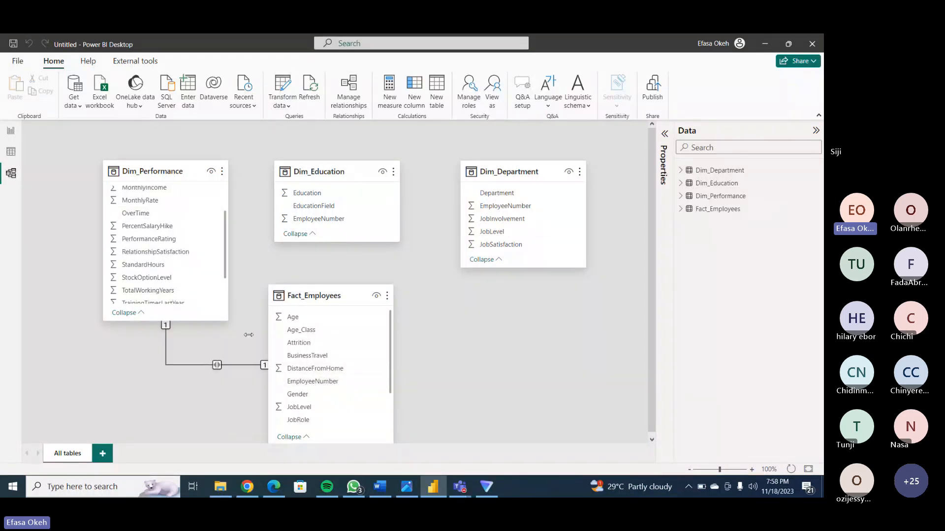
double_click(164, 339)
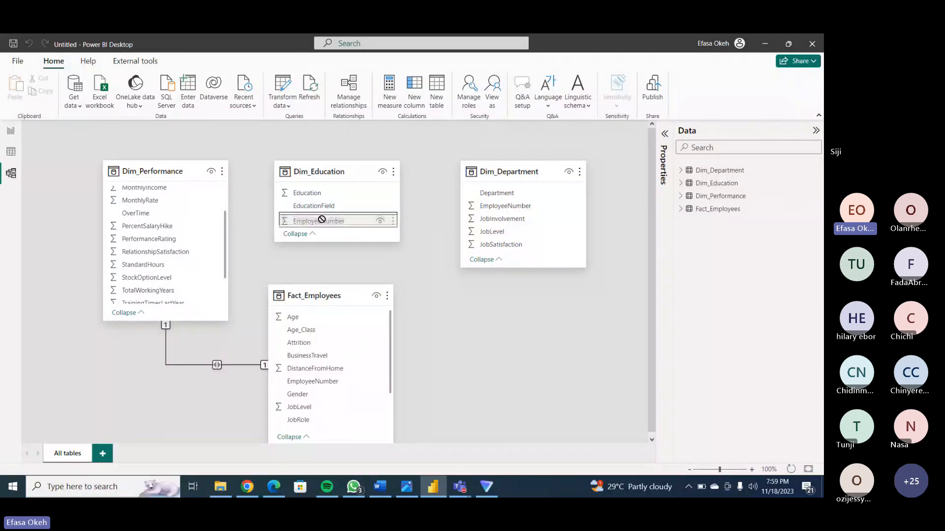
drag(319, 218, 315, 381)
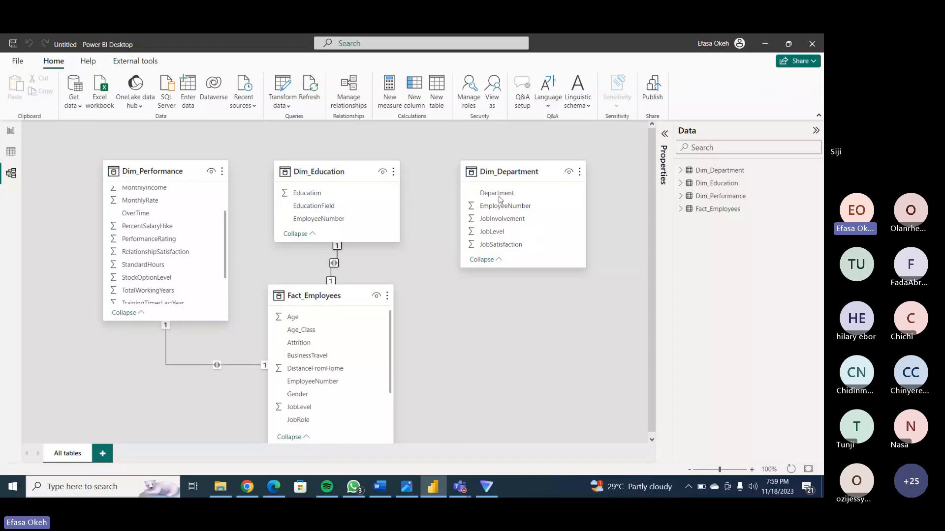
drag(500, 206, 343, 382)
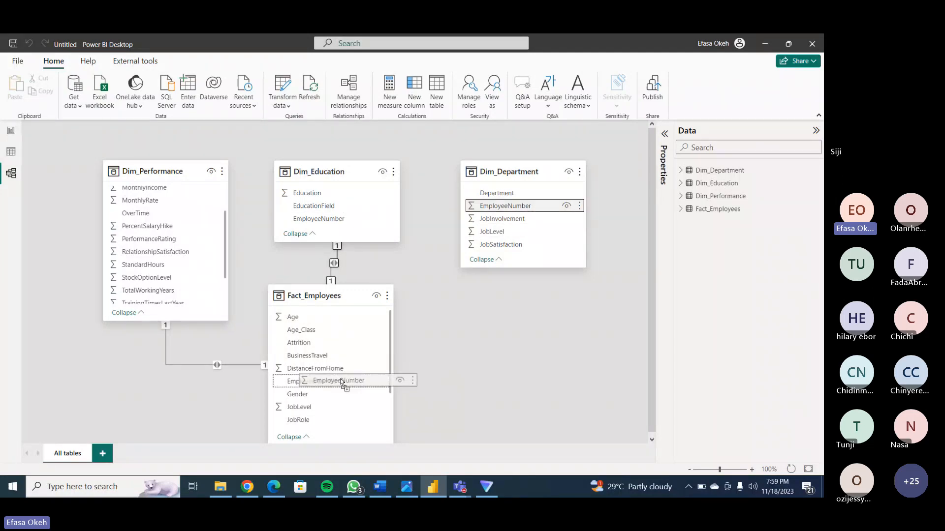
drag(343, 382, 343, 382)
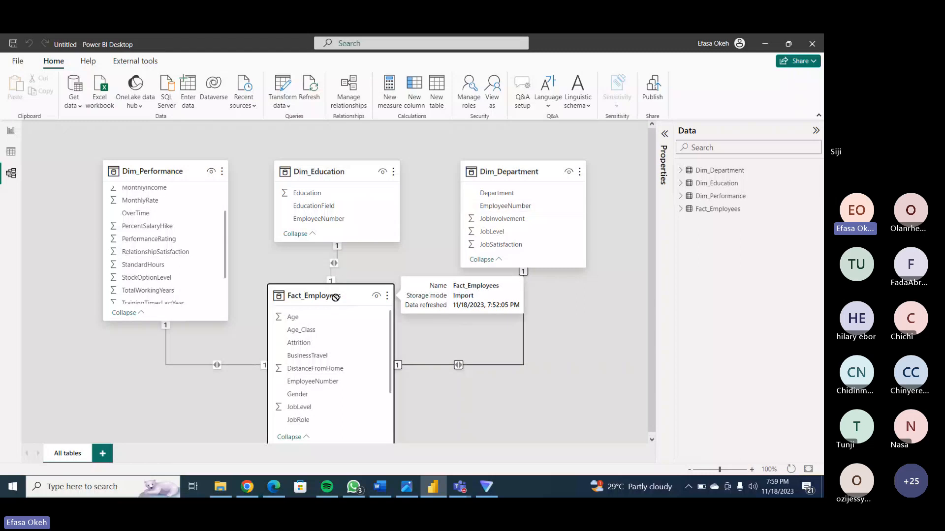
Centre Fact_Employees beneath the dimension tables and move Dim_Performance closer to Dim_Education.
drag(335, 297, 353, 287)
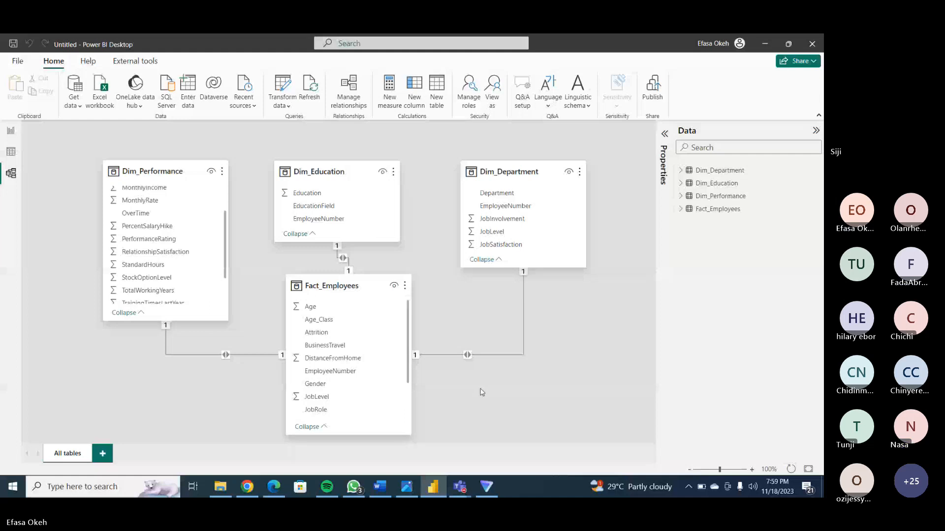
drag(153, 162, 169, 132)
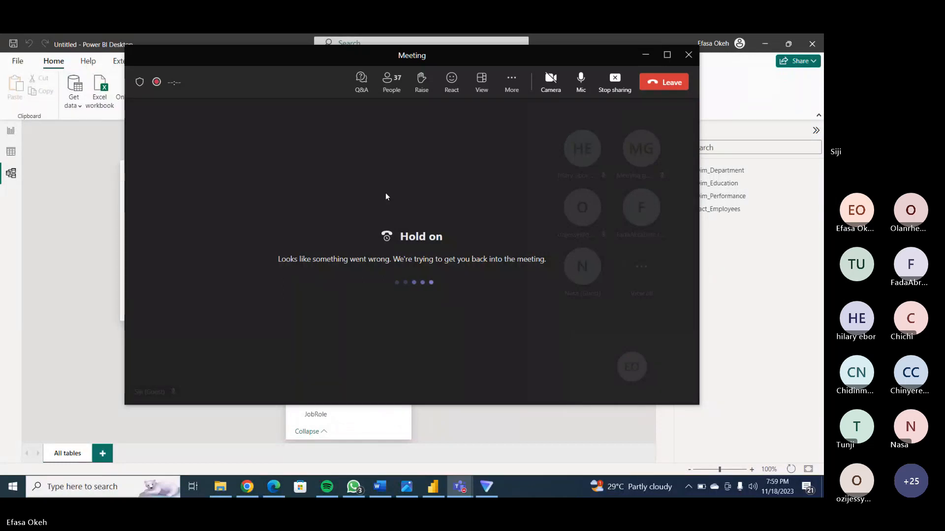
Check the connection in the Teams meeting window and minimise it to return to the model diagram.
click(645, 57)
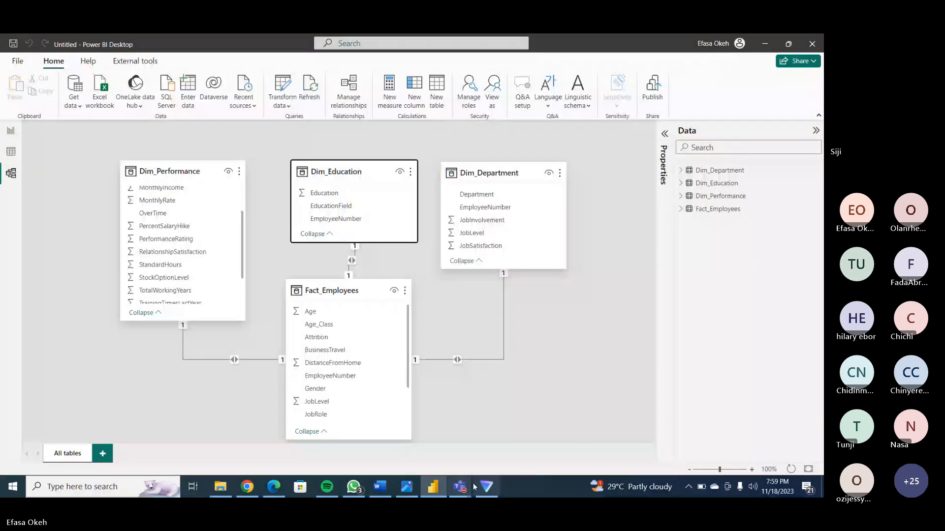
mouse_move(463, 487)
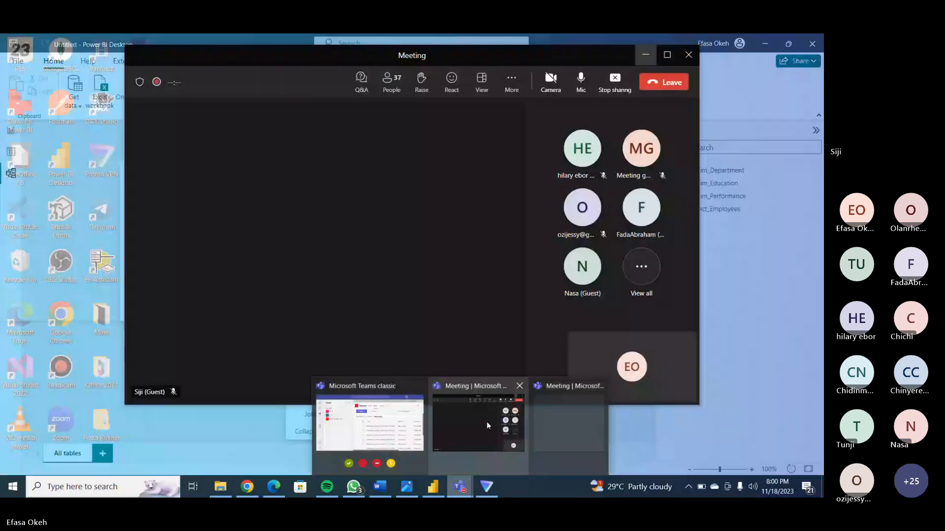
click(487, 422)
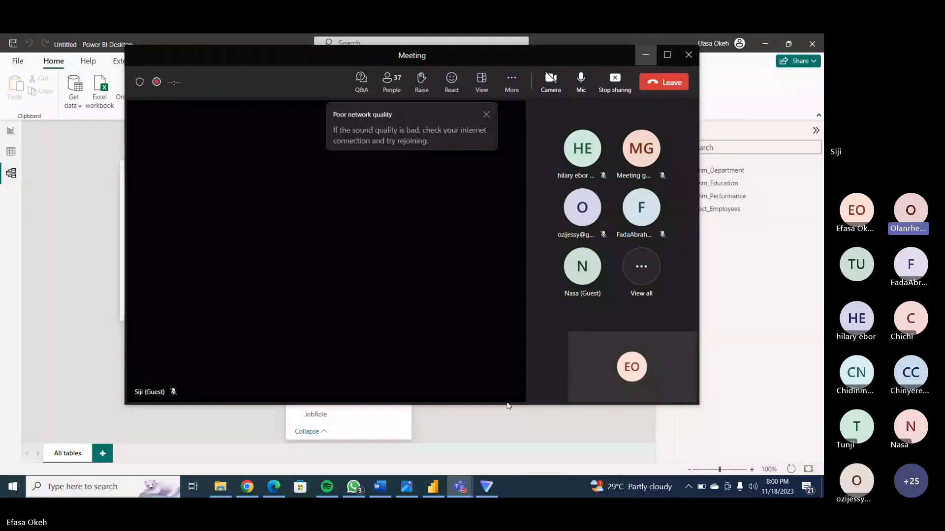
click(644, 55)
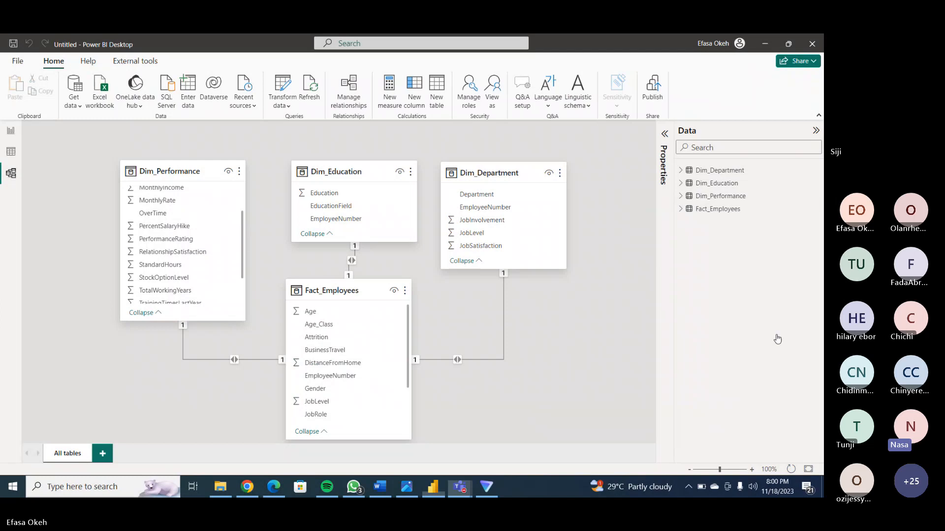
In the report view, set the page canvas to a custom size of 1080 px high and 1920 px wide.
click(11, 130)
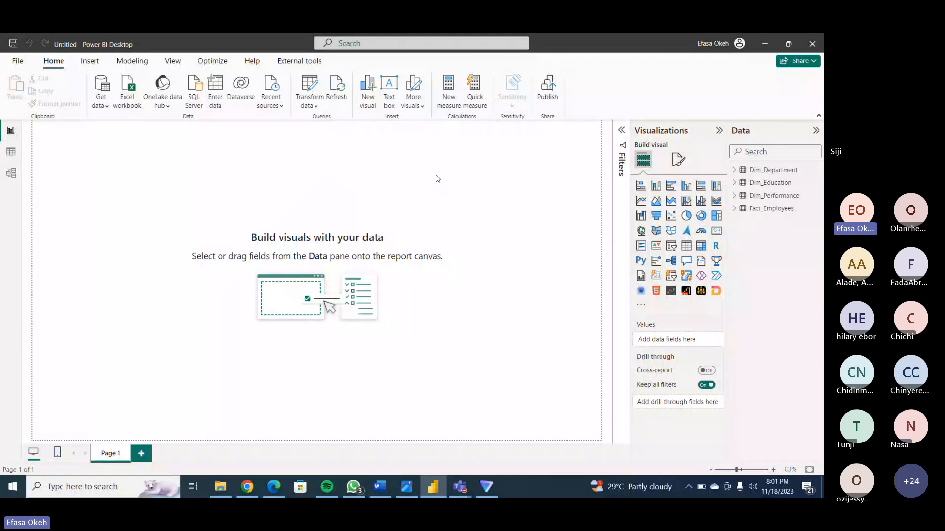
click(679, 165)
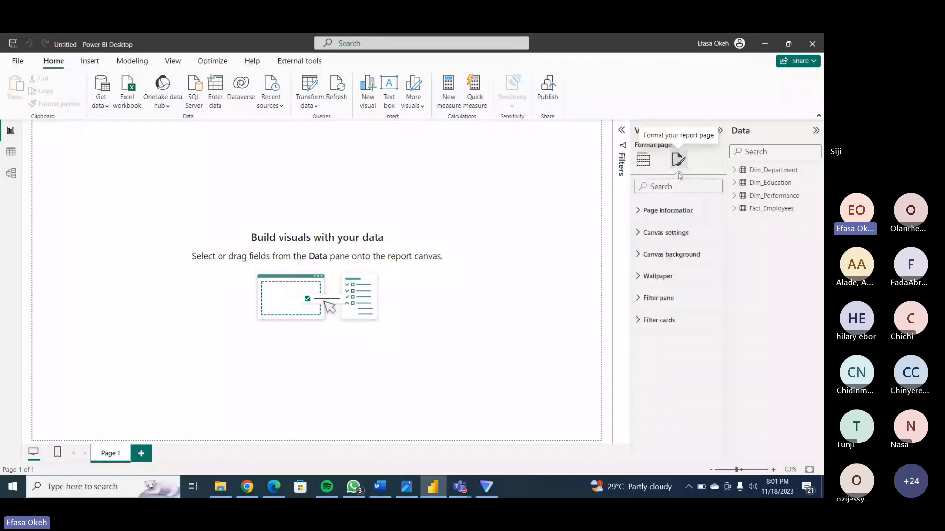
click(652, 235)
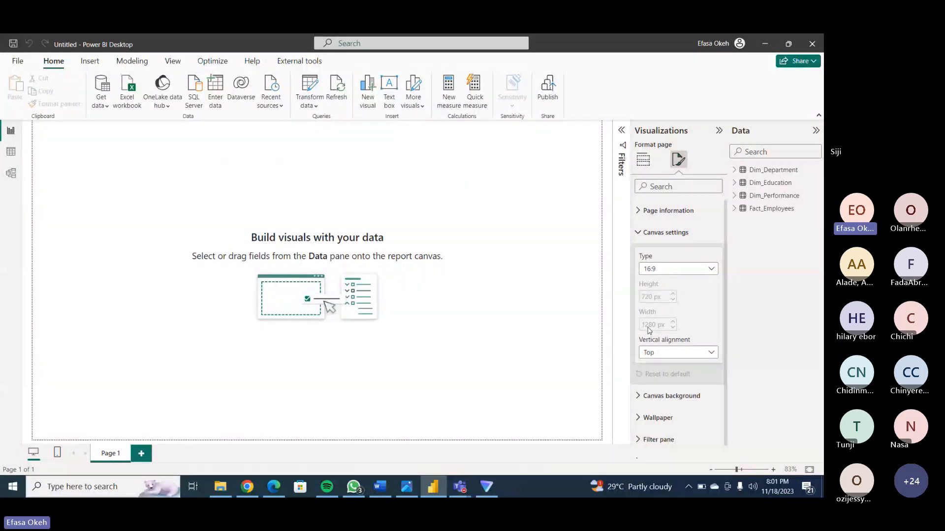
click(668, 271)
click(657, 333)
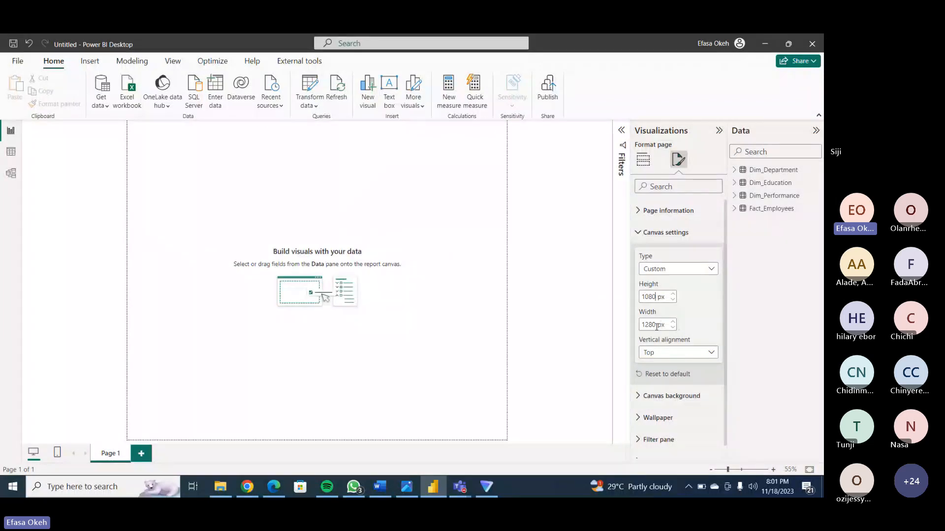
double_click(656, 326)
text(1920)
key(Return)
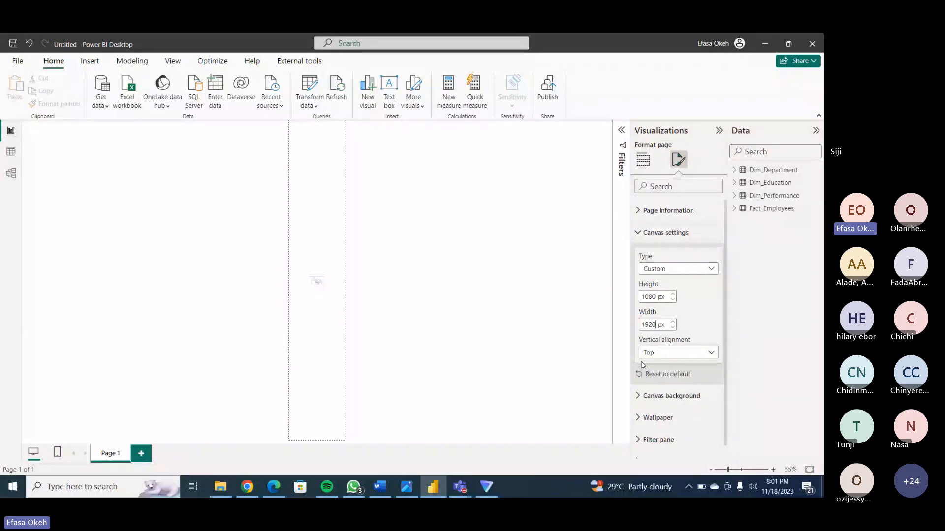
click(560, 293)
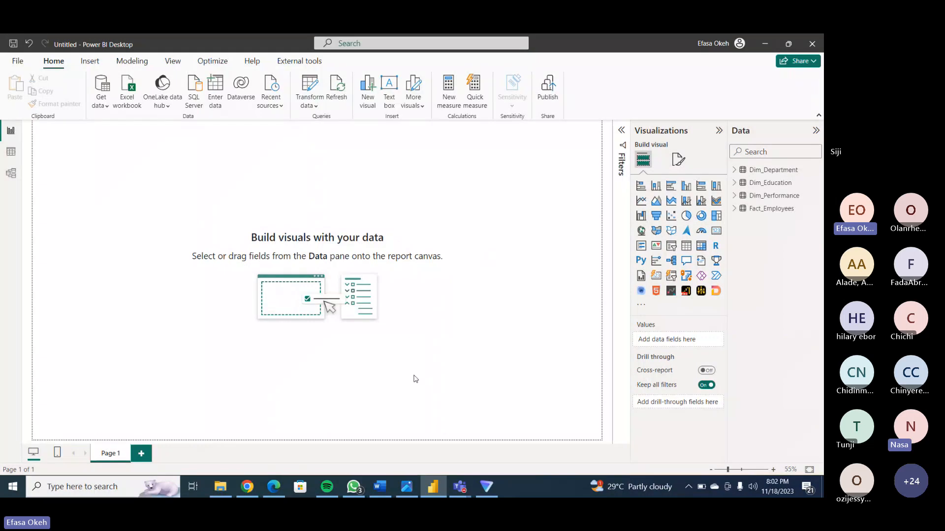
Review the analysis questions in the GC HR CASE STUDY Word document and return to the Power BI report.
click(378, 493)
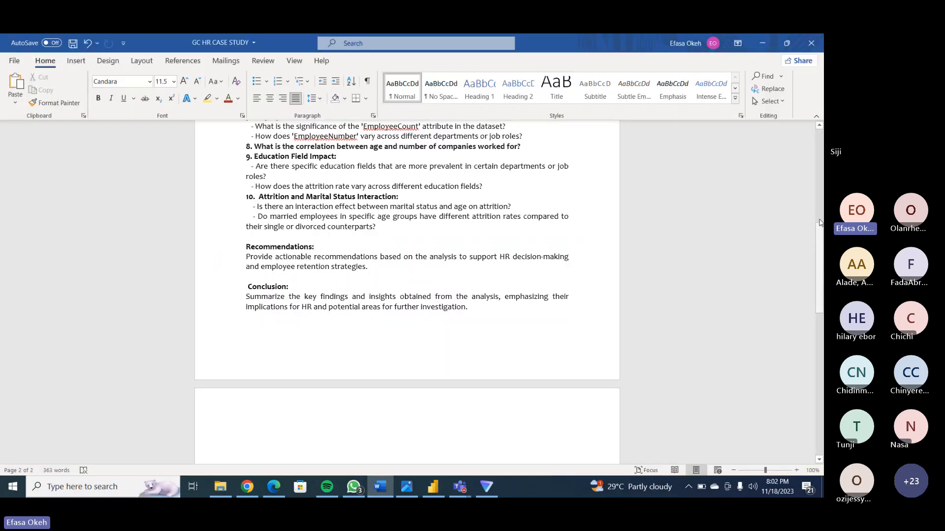
drag(821, 283, 821, 196)
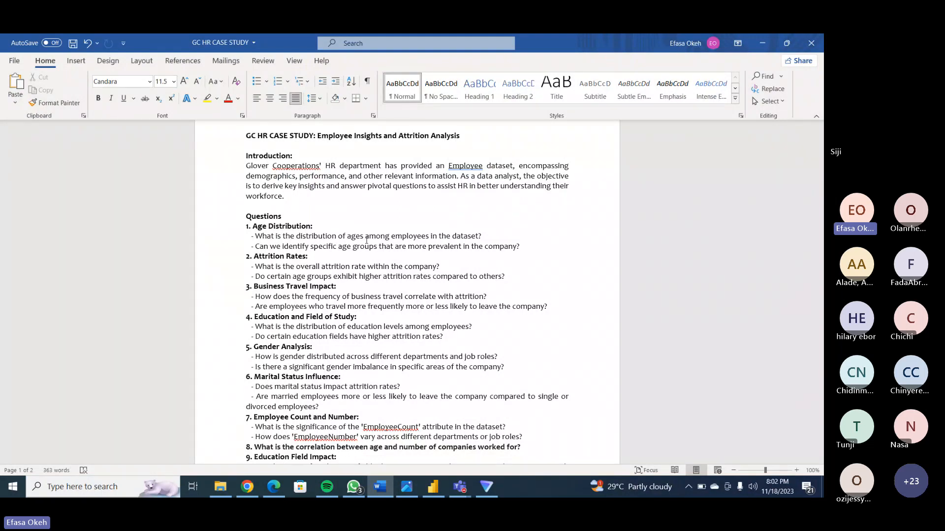
click(433, 487)
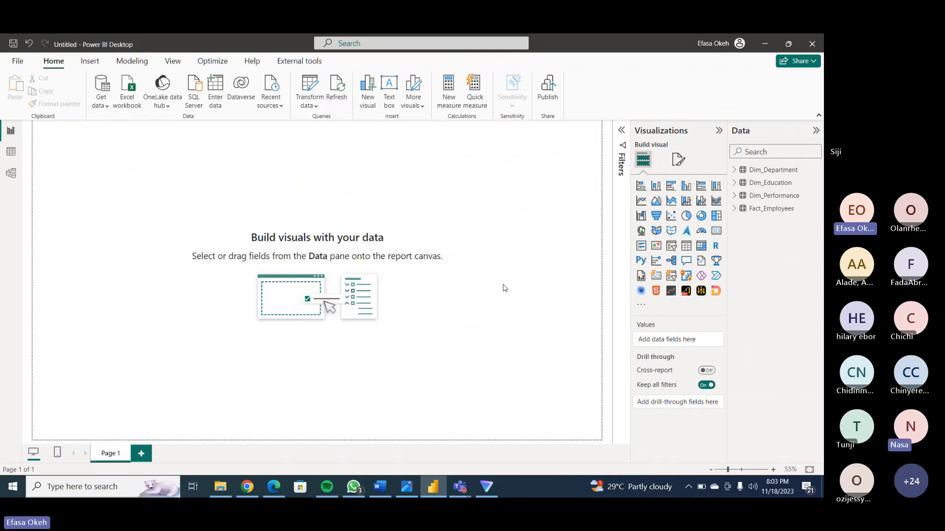
Create an empty table named Dax Measures and load it into the model.
click(770, 208)
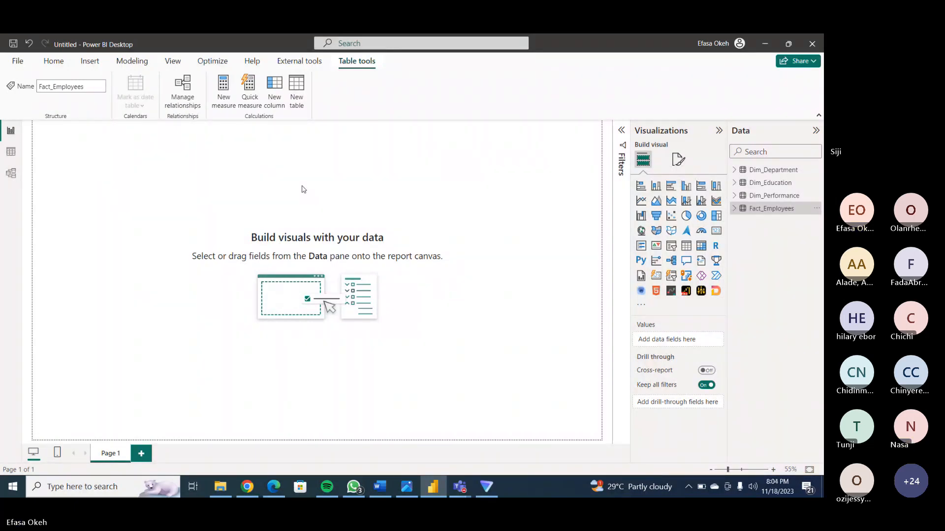
click(53, 63)
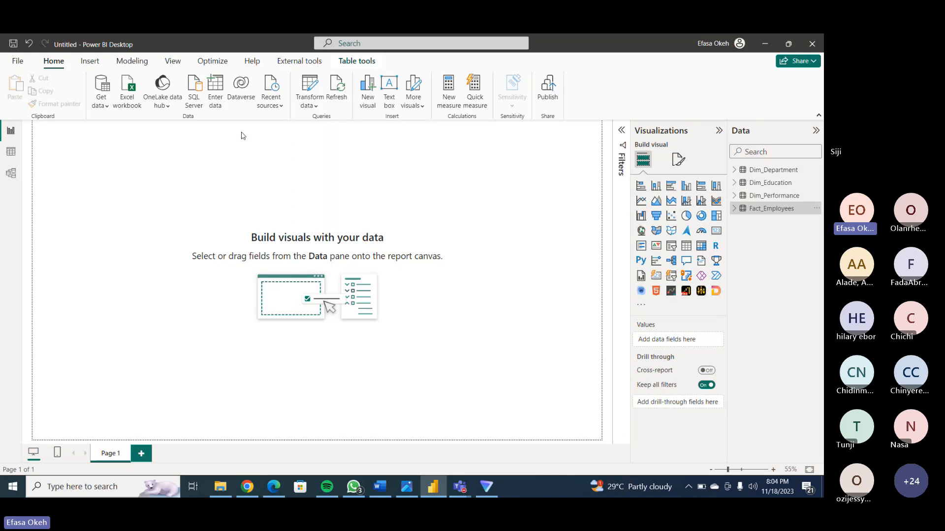
click(215, 88)
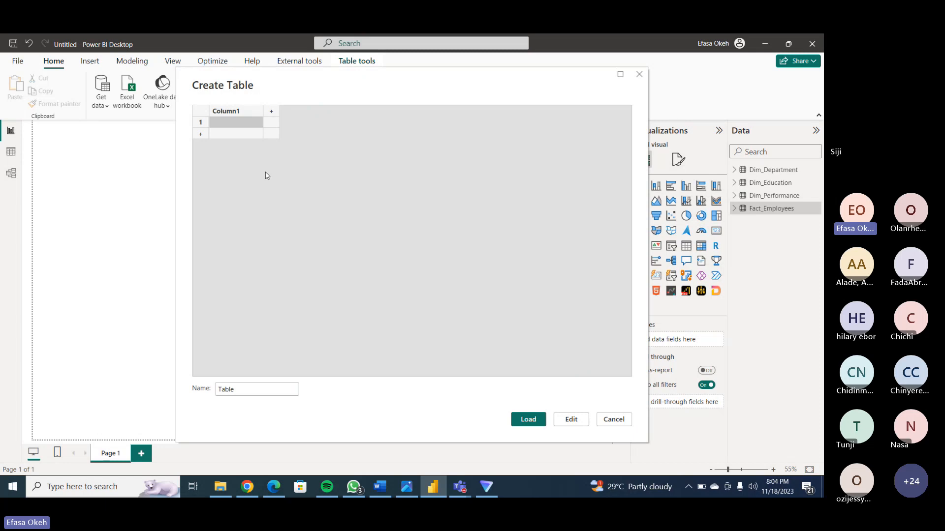
double_click(217, 390)
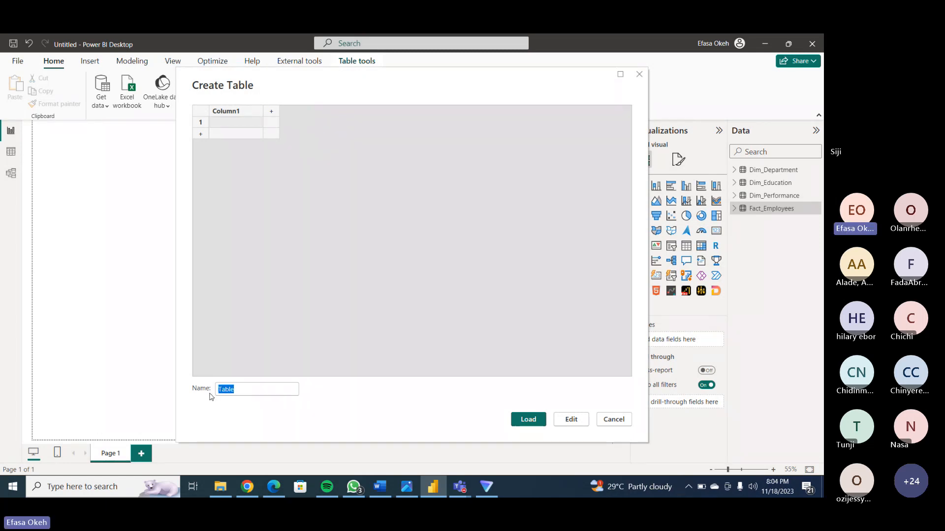
text(Dax )
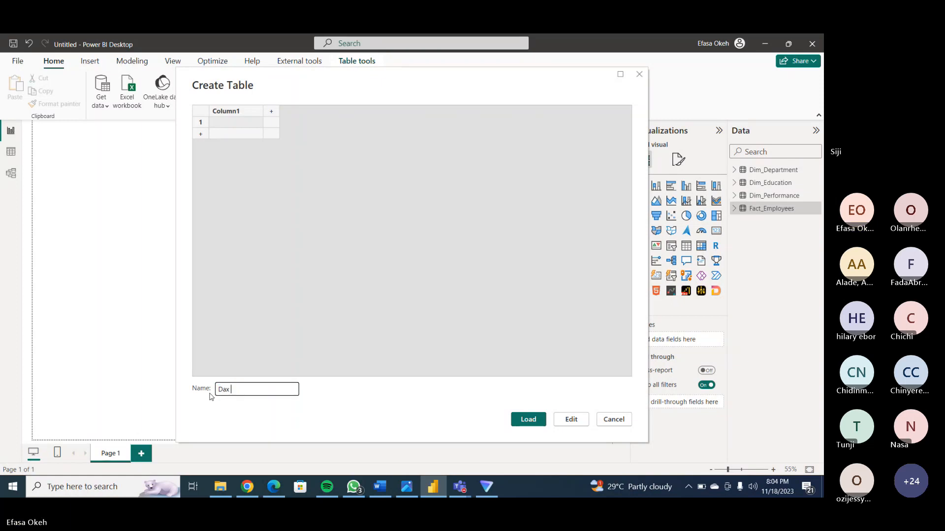
text(Measures)
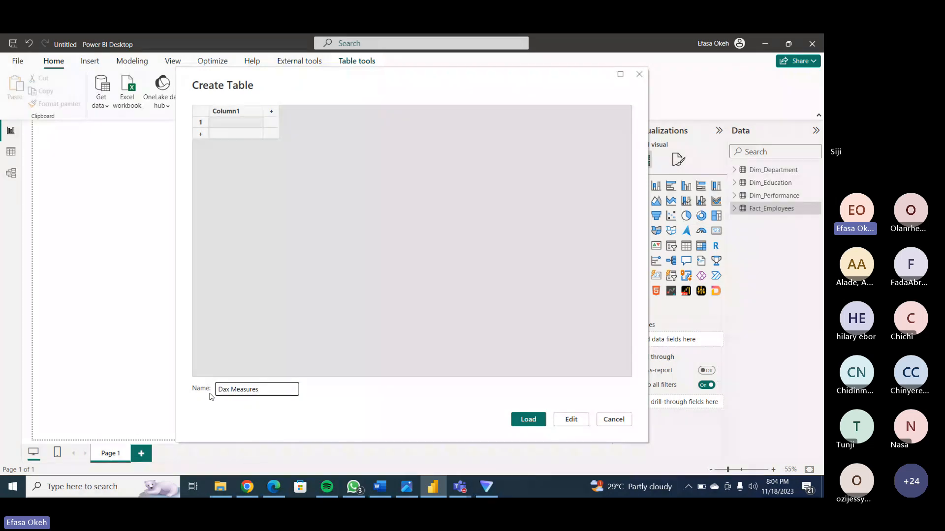
click(522, 420)
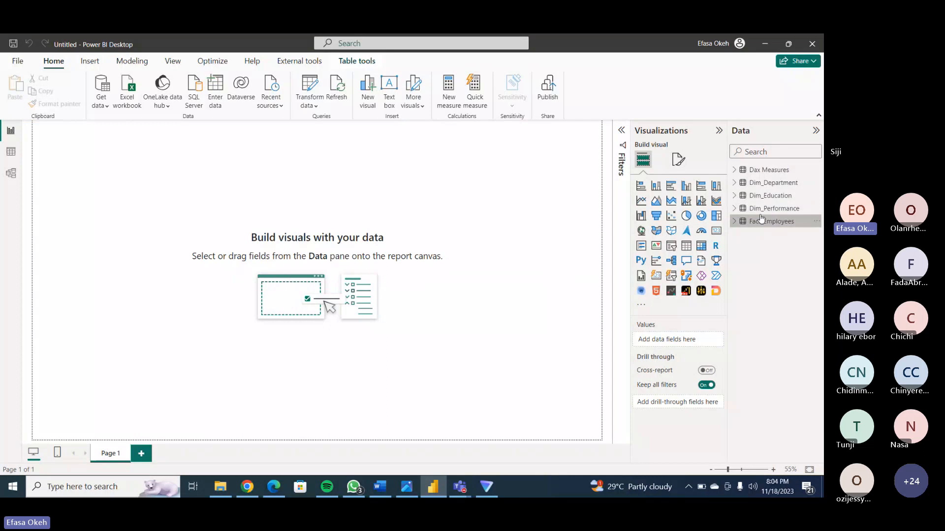
Start a new measure in the Dax Measures table and name it _Total Employees.
right_click(782, 171)
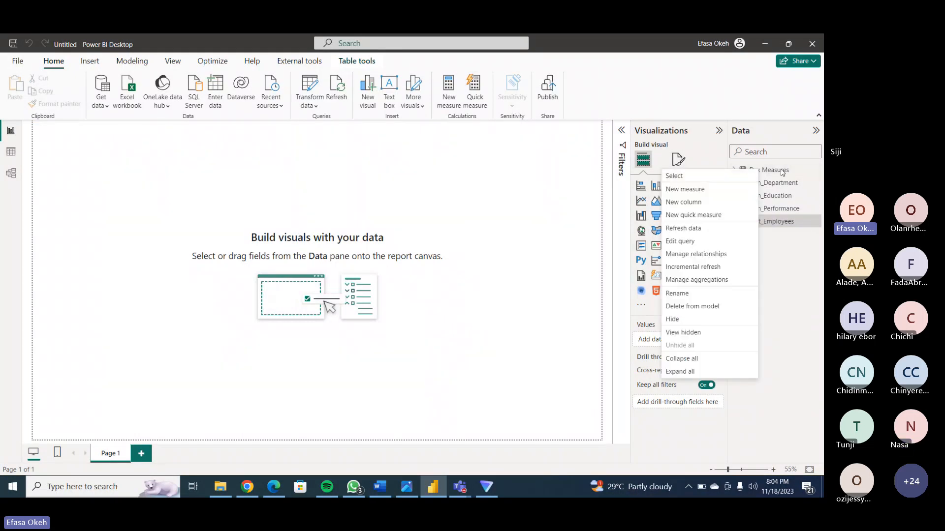
click(776, 171)
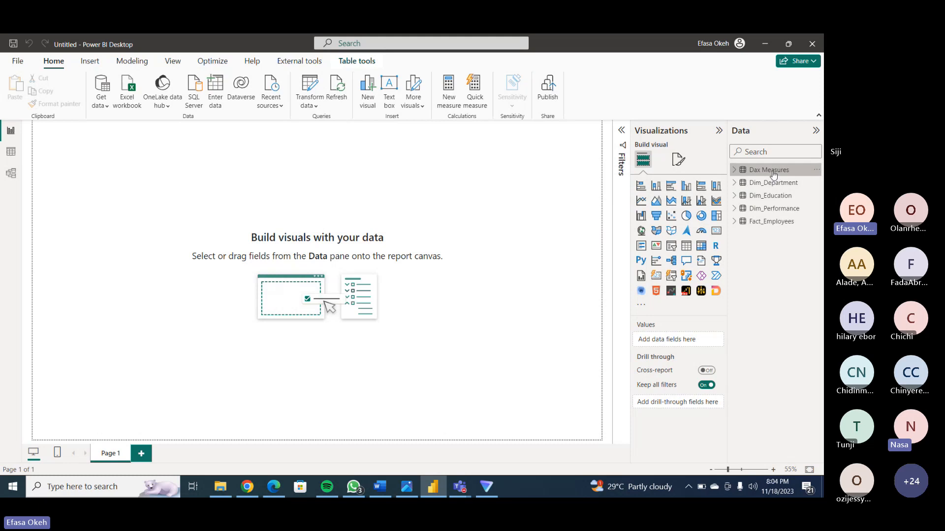
click(449, 85)
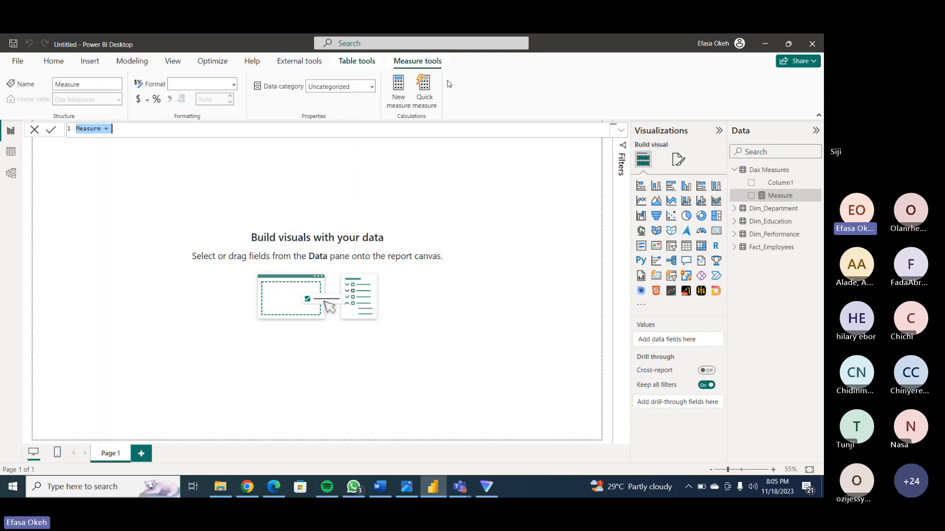
key(Home)
key(Right)
key(Right)
key(Right)
key(Right)
key(BackSpace)
key(BackSpace)
key(BackSpace)
key(BackSpace)
key(BackSpace)
key(BackSpace)
key(BackSpace)
text(_Total Empl)
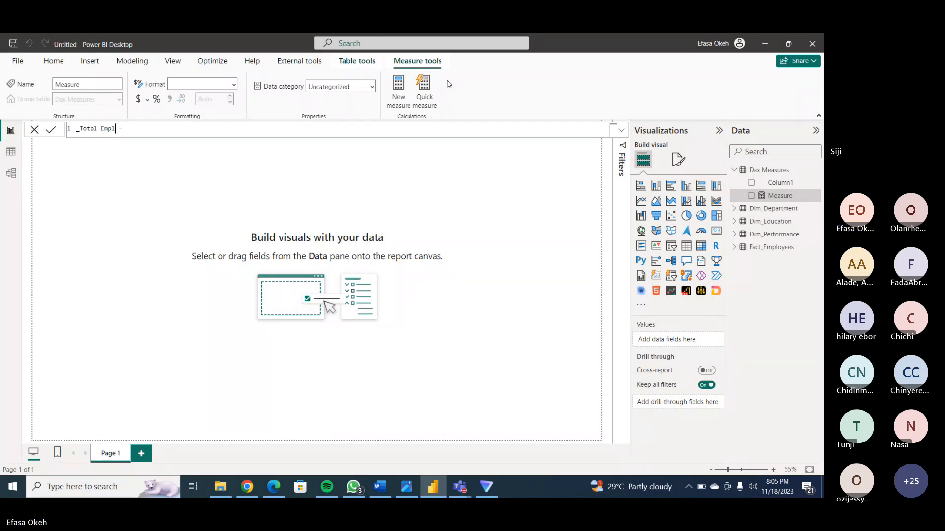
text(oyees)
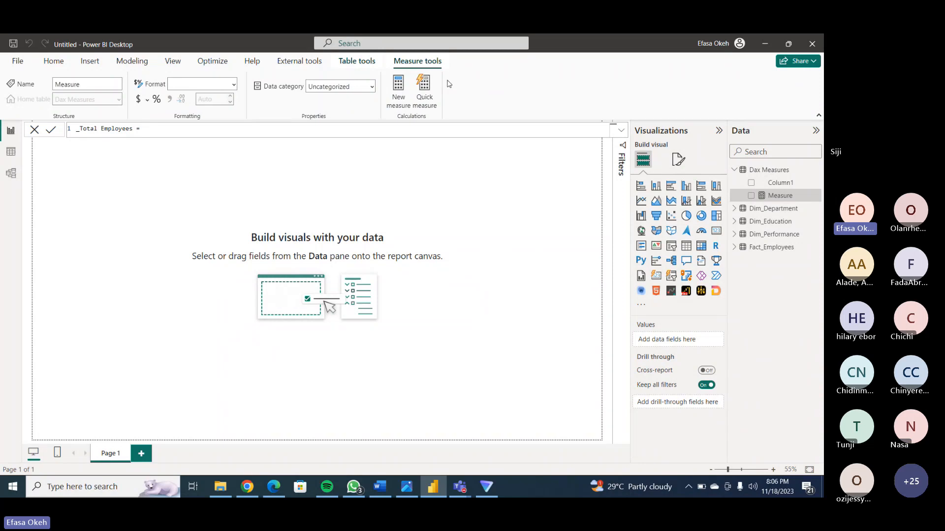
Define the _Total Employees measure as DISTINCTCOUNT(Fact_Employees[EmployeeNumber]) and commit it.
text(D)
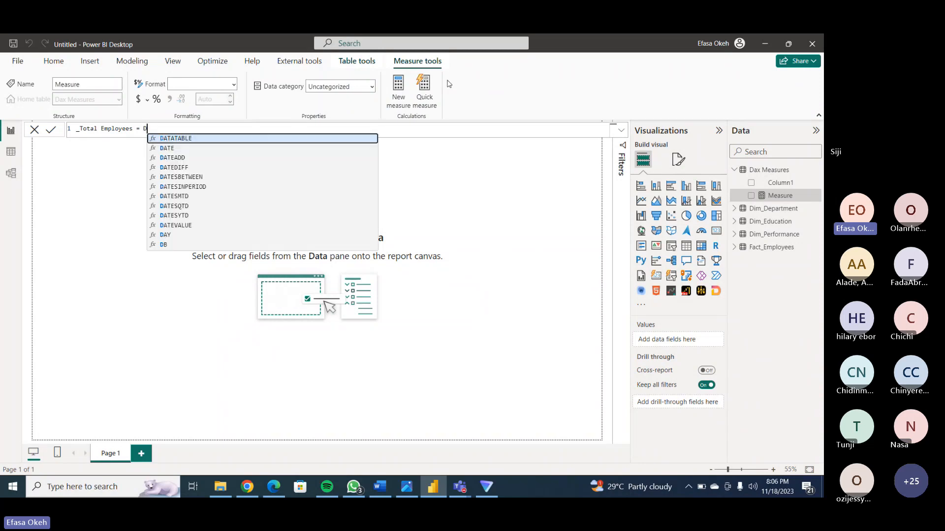
text(isc)
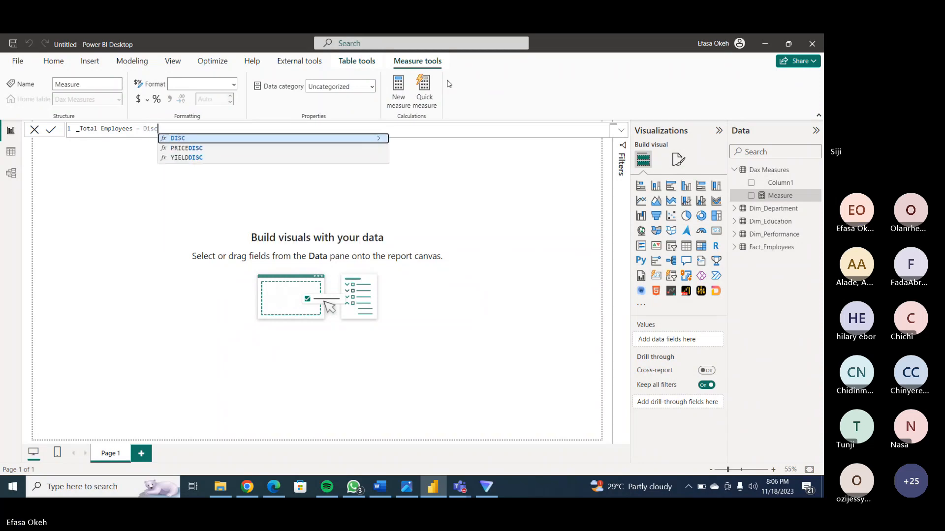
key(BackSpace)
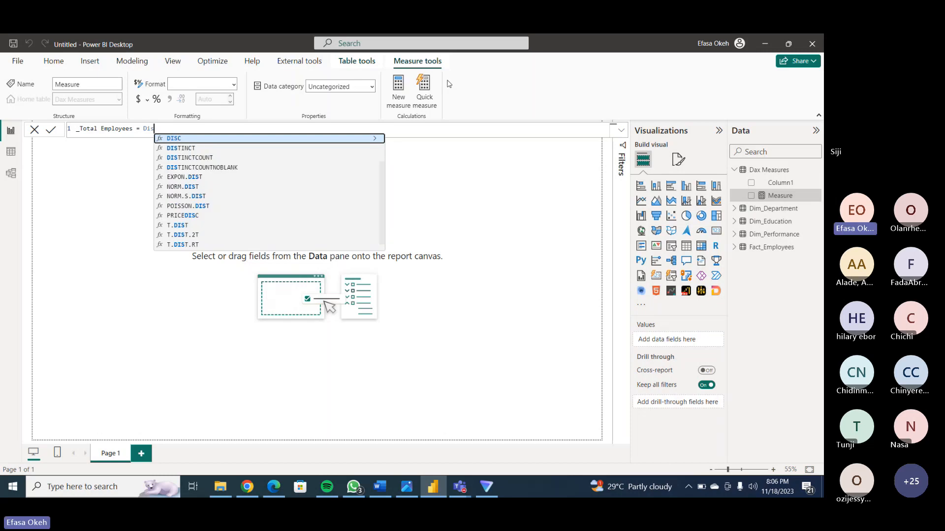
click(203, 158)
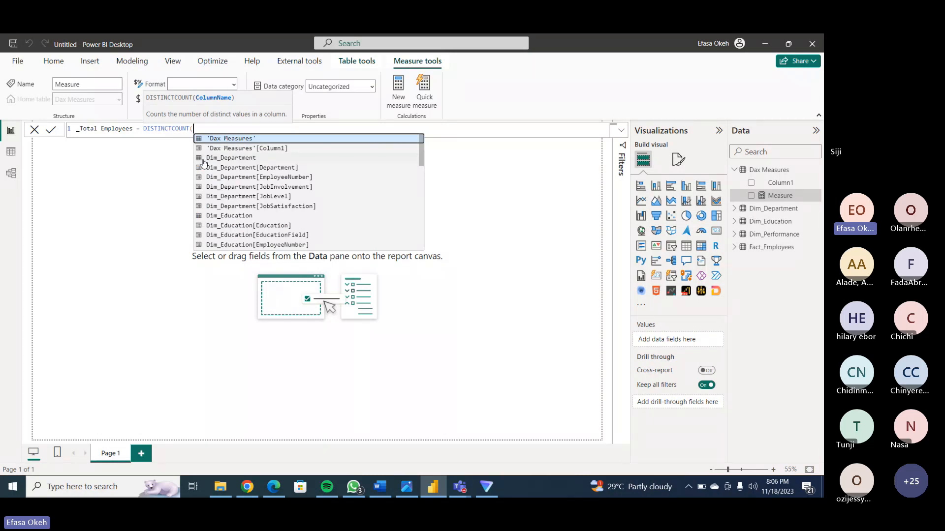
text(Fact)
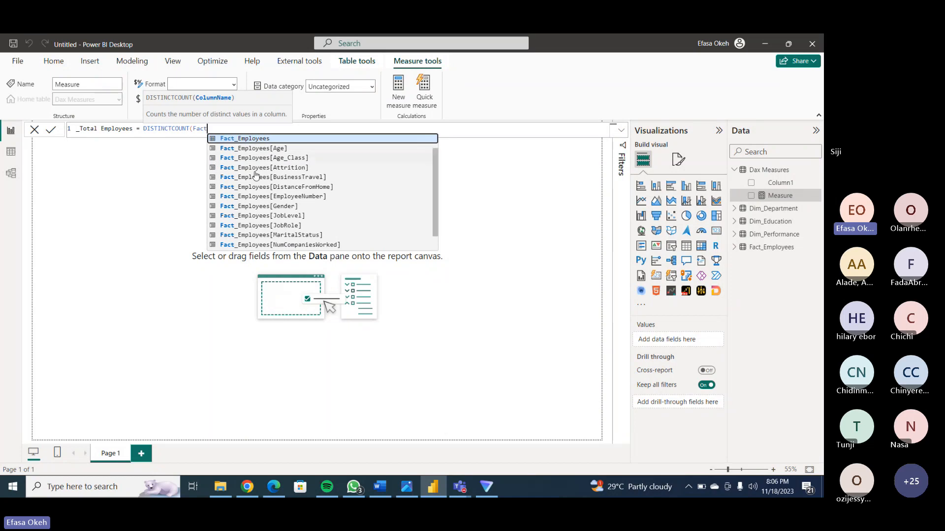
click(301, 197)
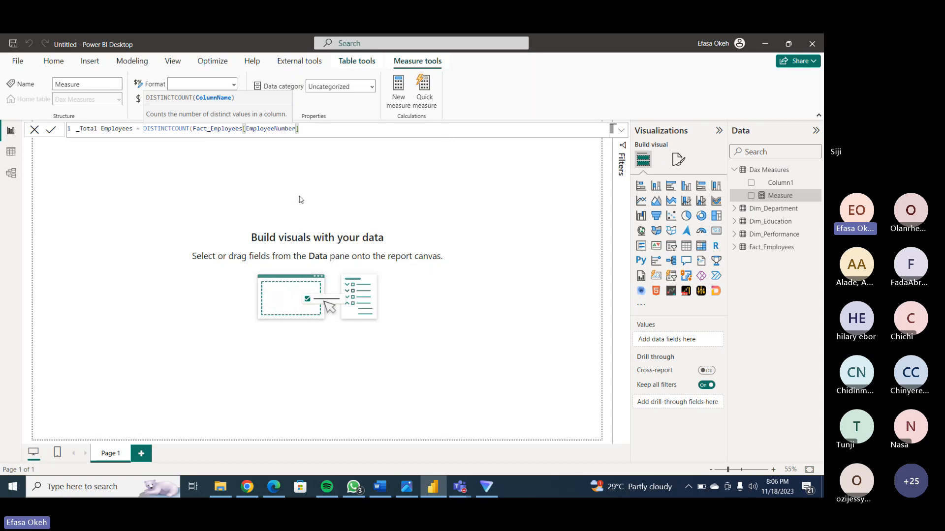
text())
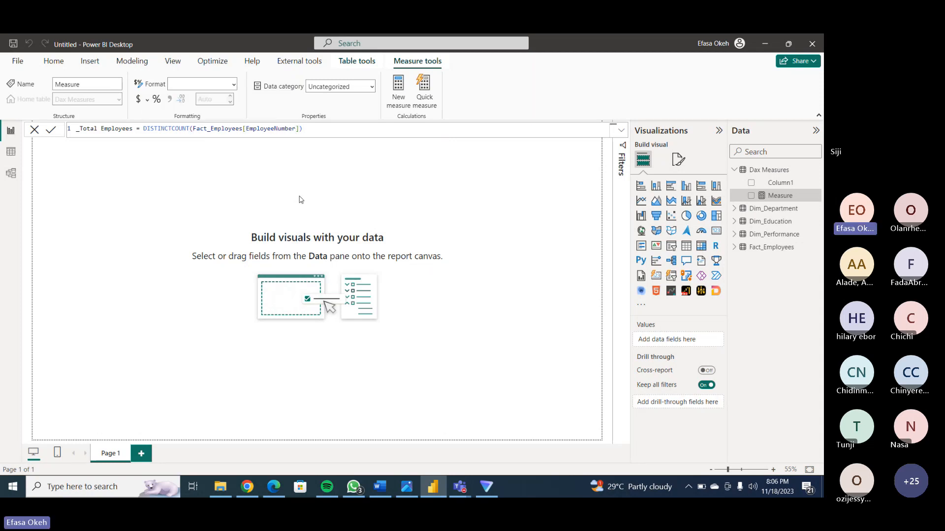
key(Return)
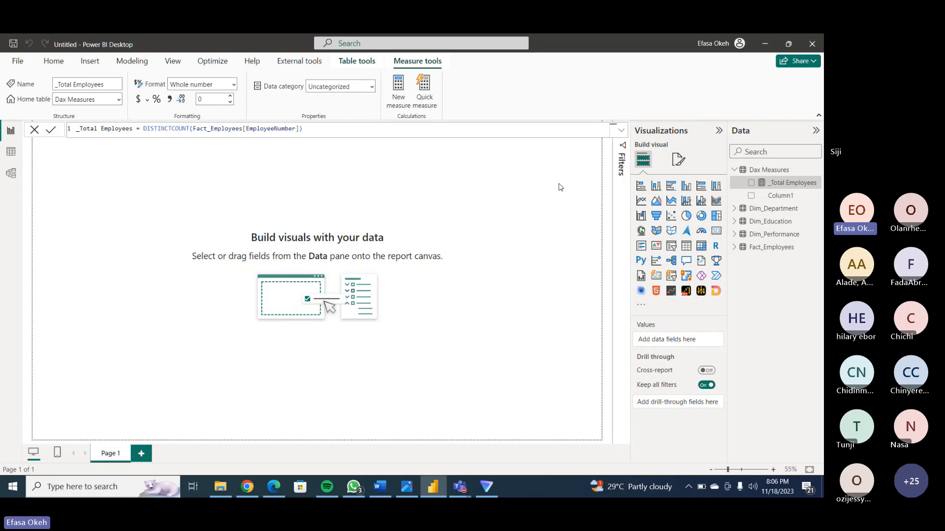
Delete the placeholder Column1 from the Dax Measures table.
right_click(777, 199)
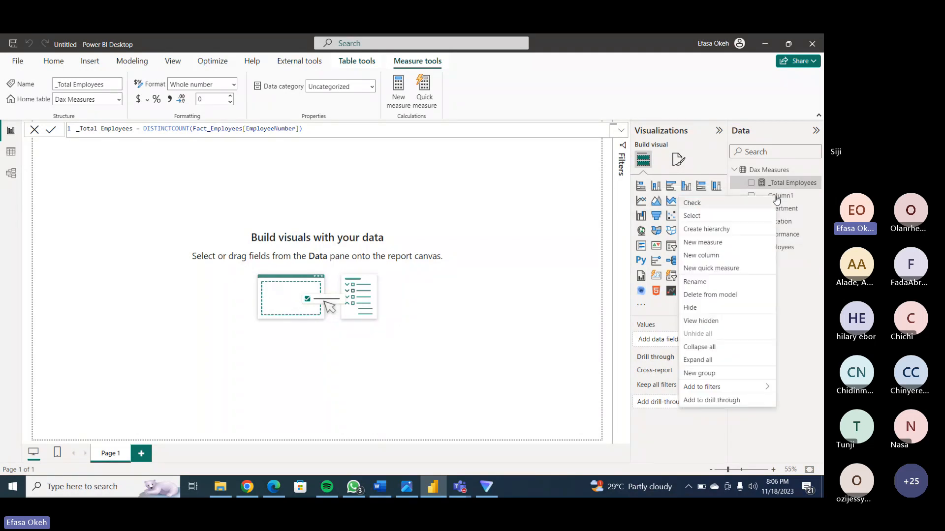
click(719, 295)
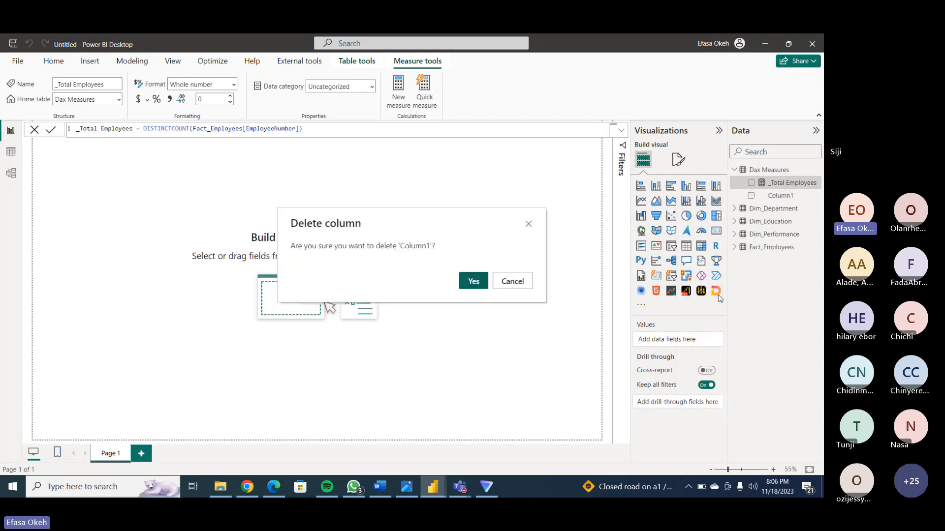
click(474, 283)
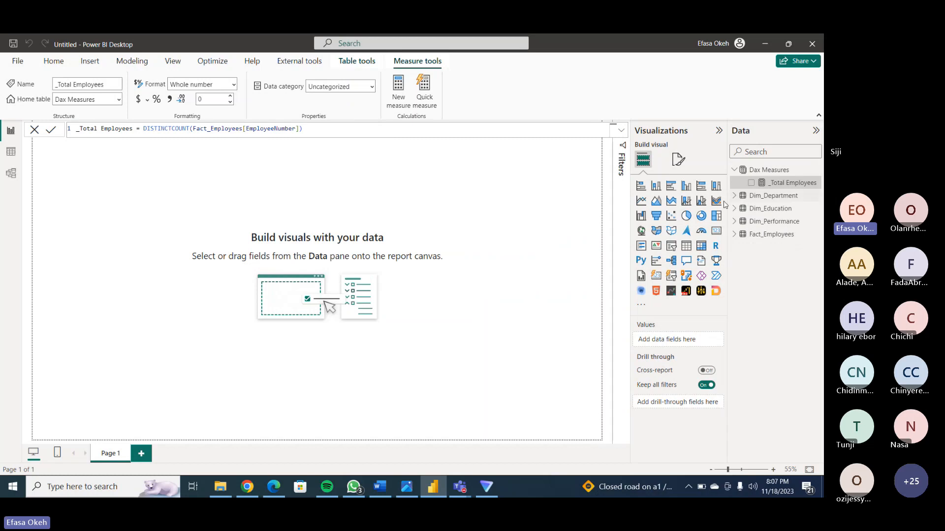
click(768, 171)
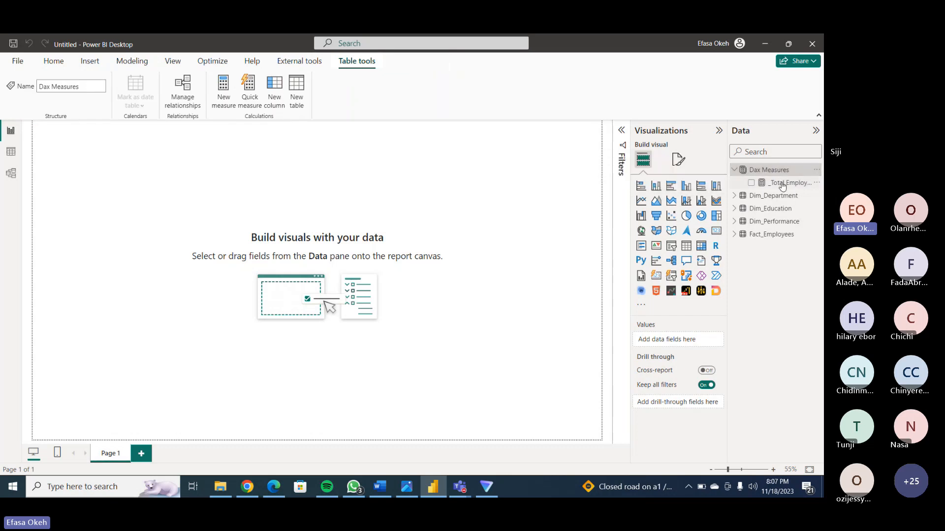
click(783, 183)
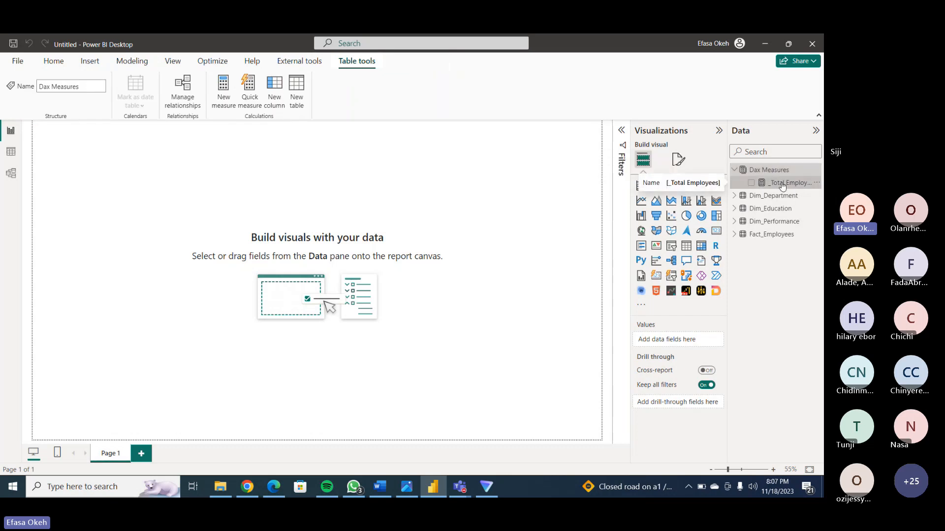
Add a Card (new) visual showing _Total Employees to the report page and widen it.
click(512, 212)
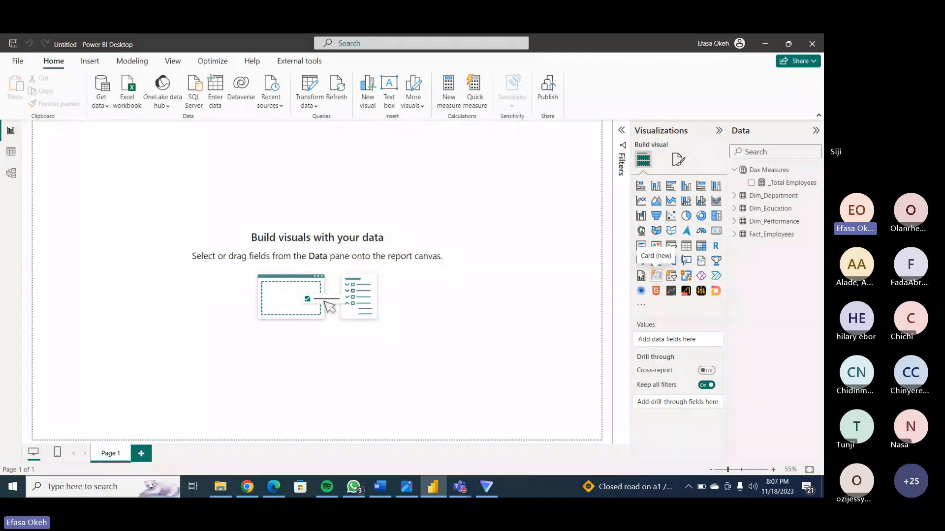
click(658, 277)
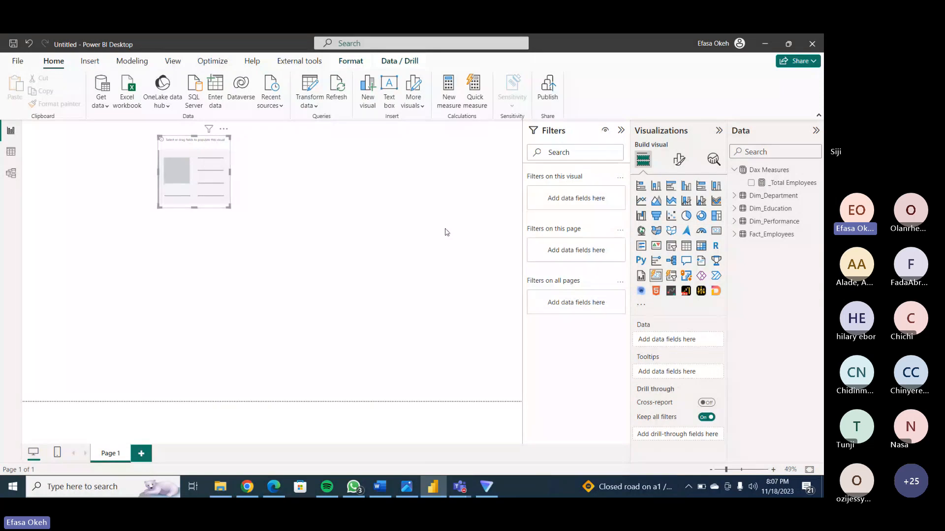
click(752, 184)
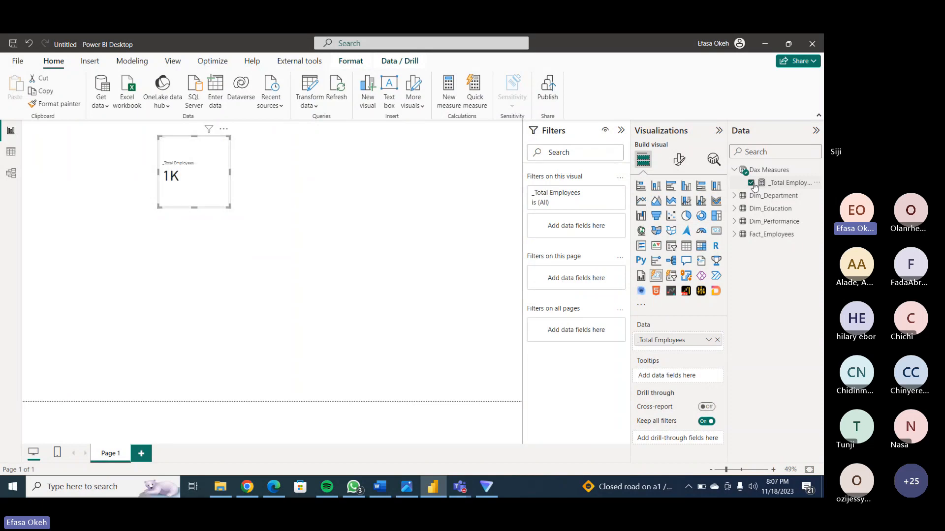
drag(229, 207, 320, 207)
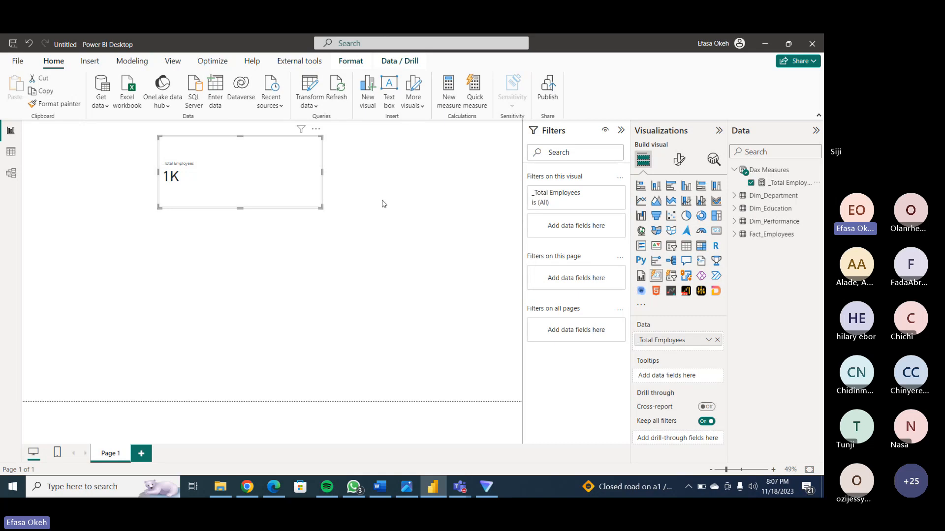
Set the card's callout value display units to None and shrink the card to fit its content.
click(677, 165)
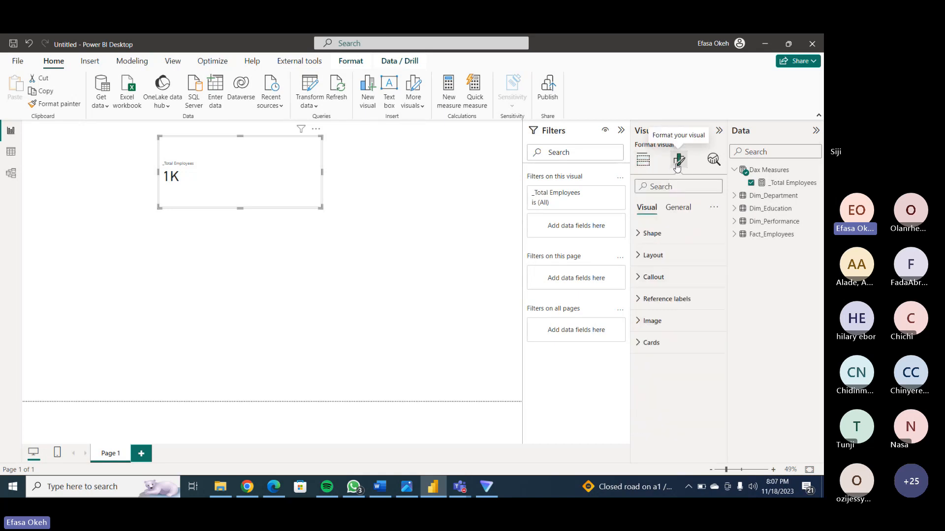
click(641, 279)
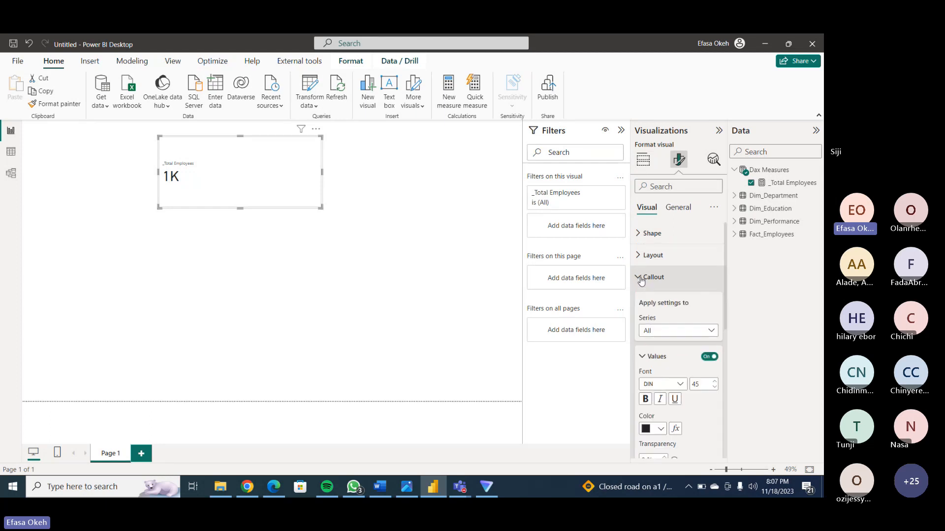
drag(724, 246, 731, 349)
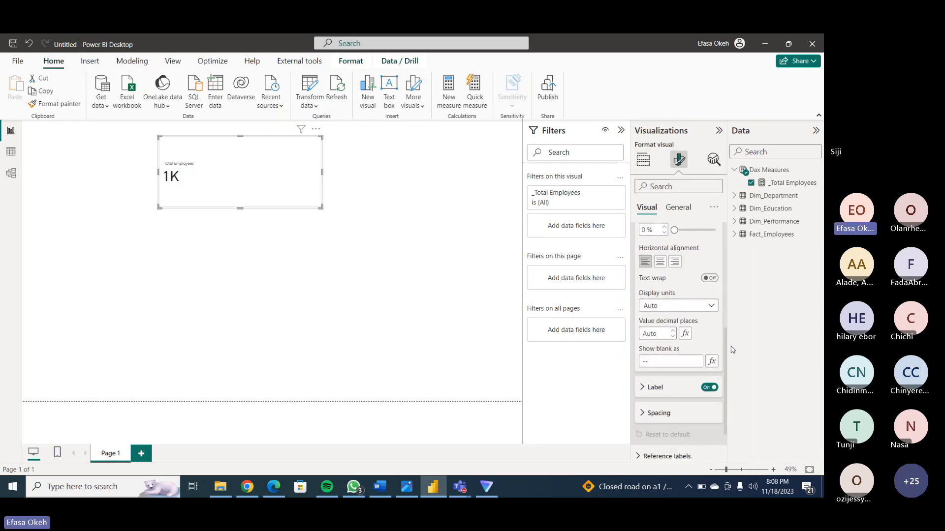
click(669, 308)
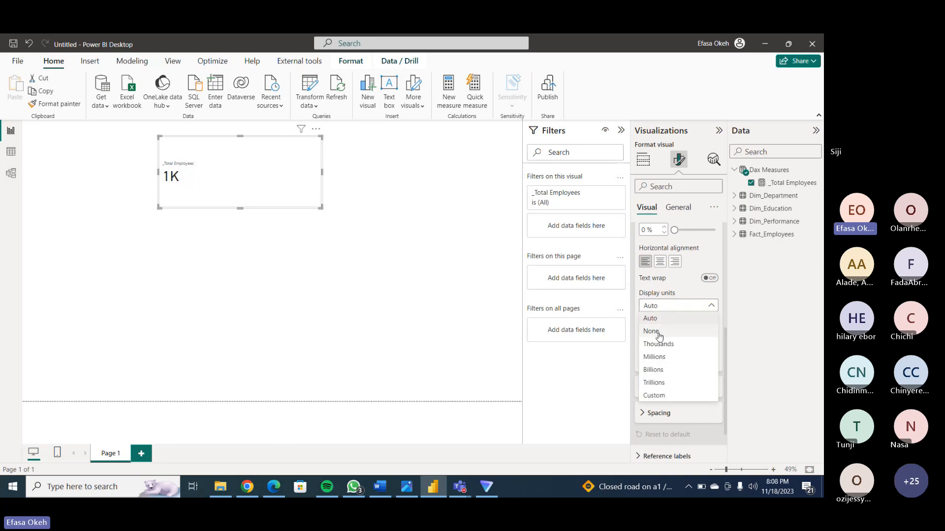
click(658, 334)
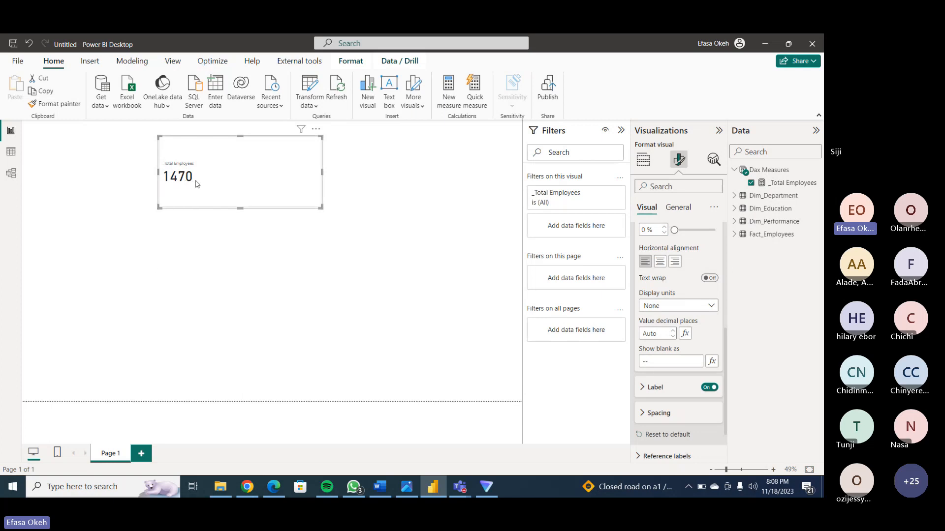
drag(321, 208, 260, 174)
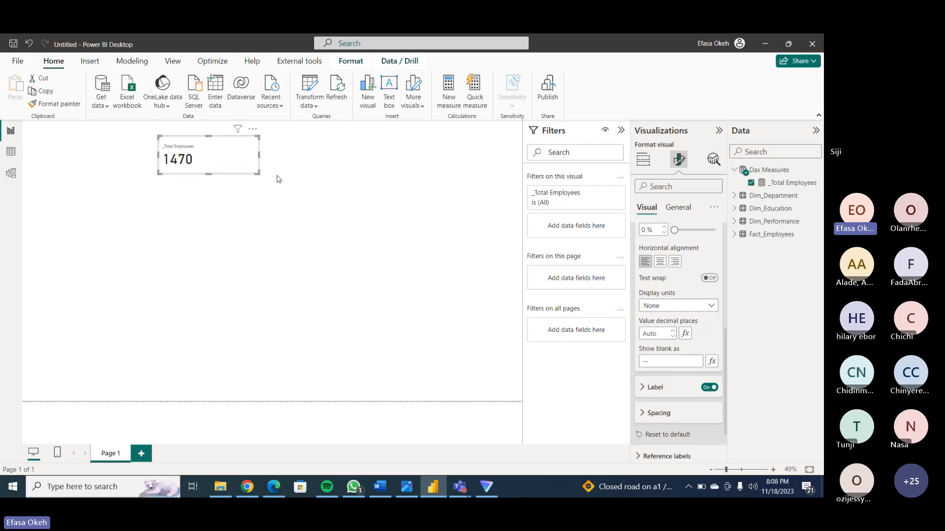
Shrink the _Total Employees card further and move it up against the top edge of the report page.
click(719, 131)
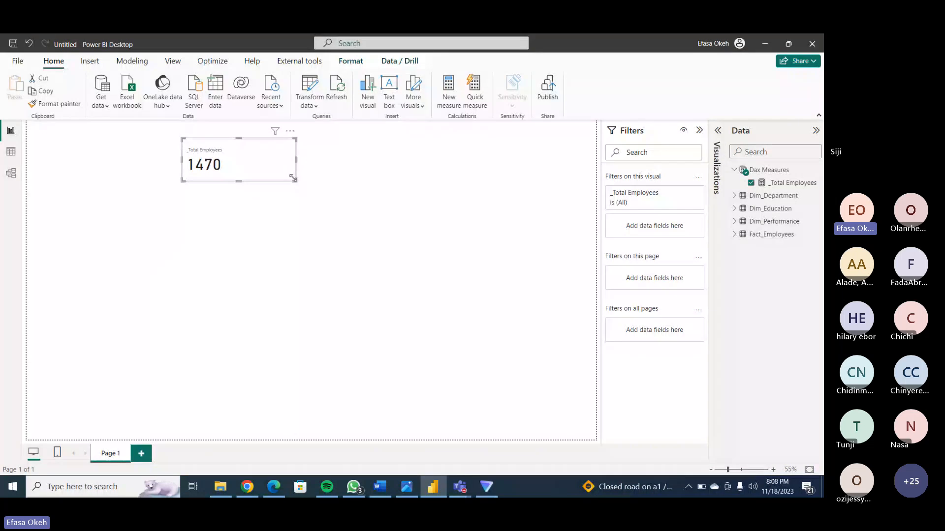
drag(293, 178, 214, 157)
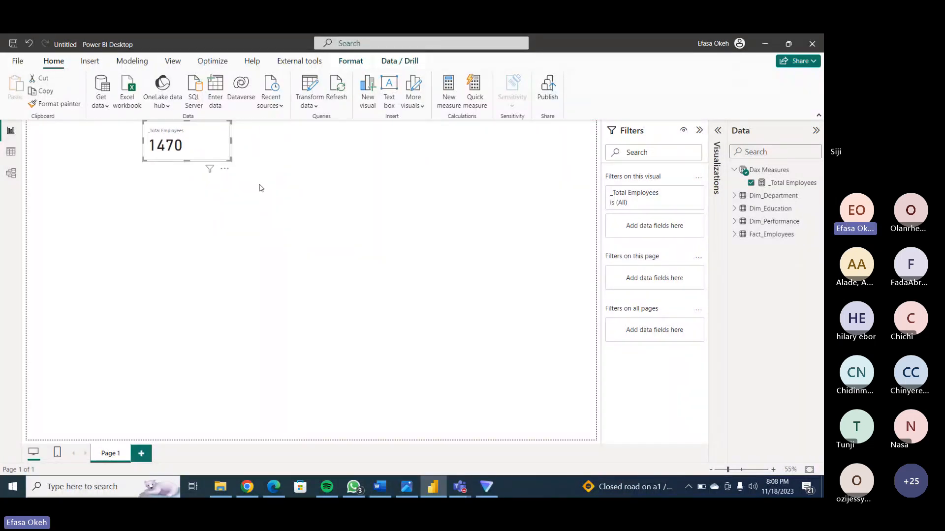
click(260, 188)
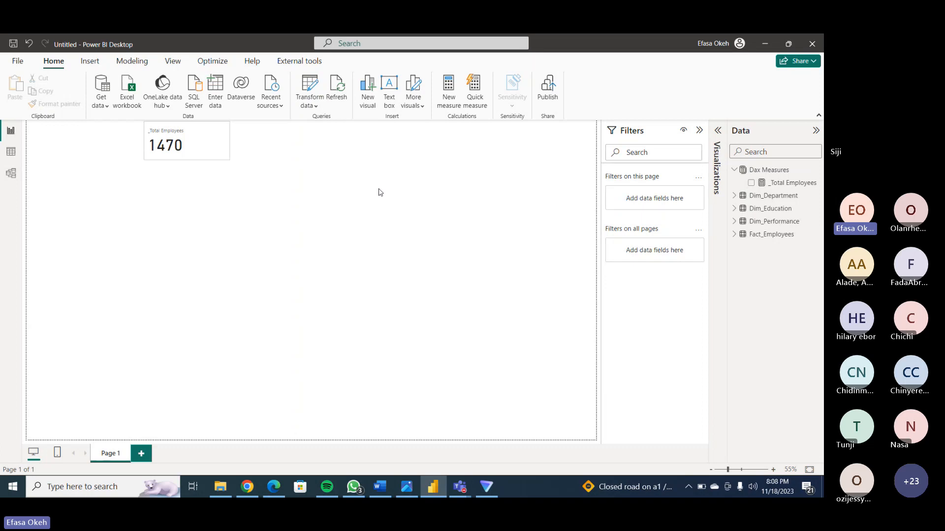
Create a _Total Job Roles measure in the Dax Measures table as DISTINCTCOUNT(Fact_Employees[JobRole]).
click(776, 170)
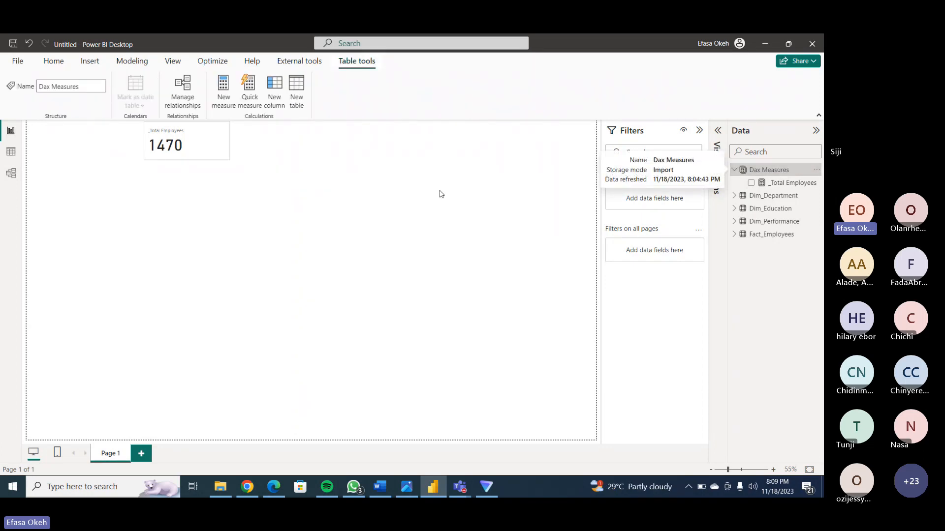
click(224, 82)
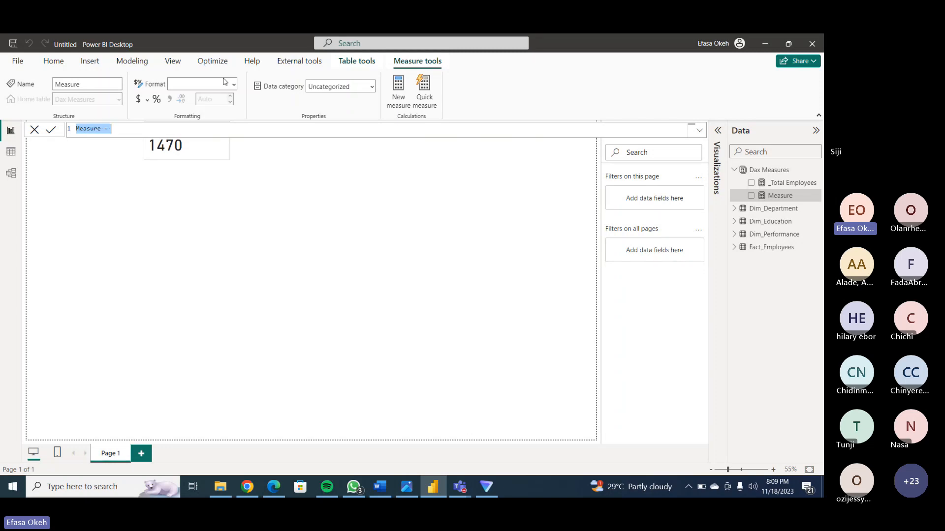
text(_Total Job Role)
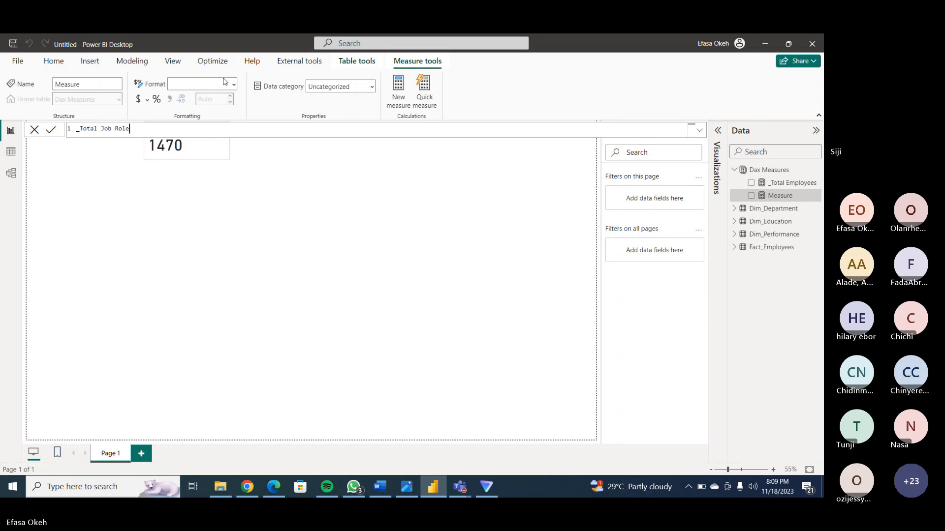
text(s =)
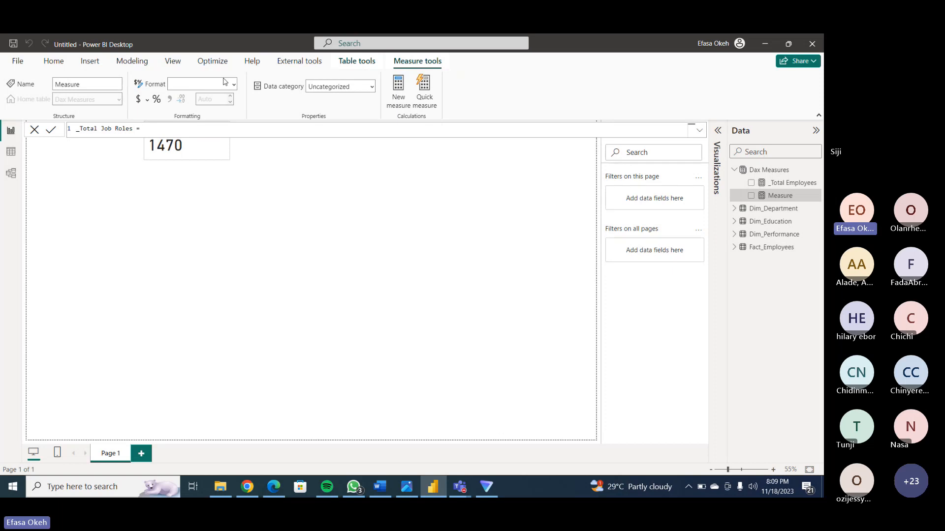
text( Disc)
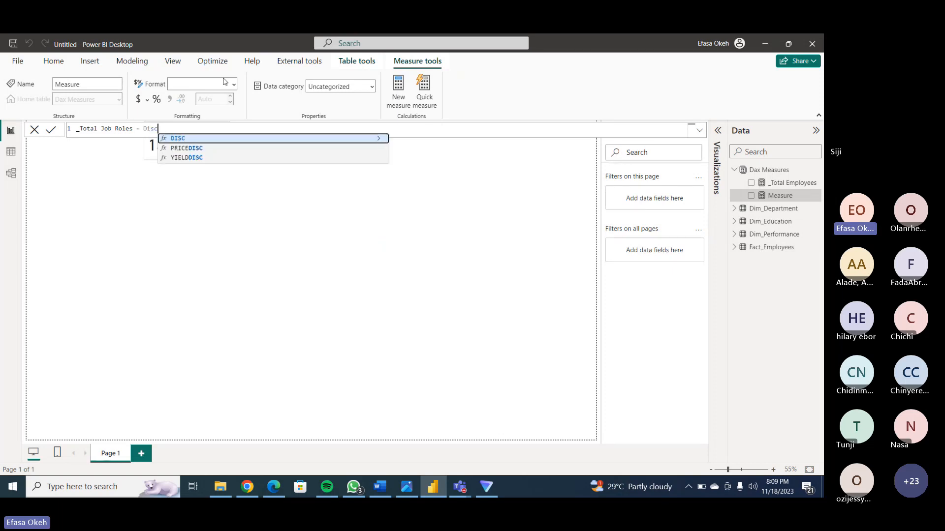
key(BackSpace)
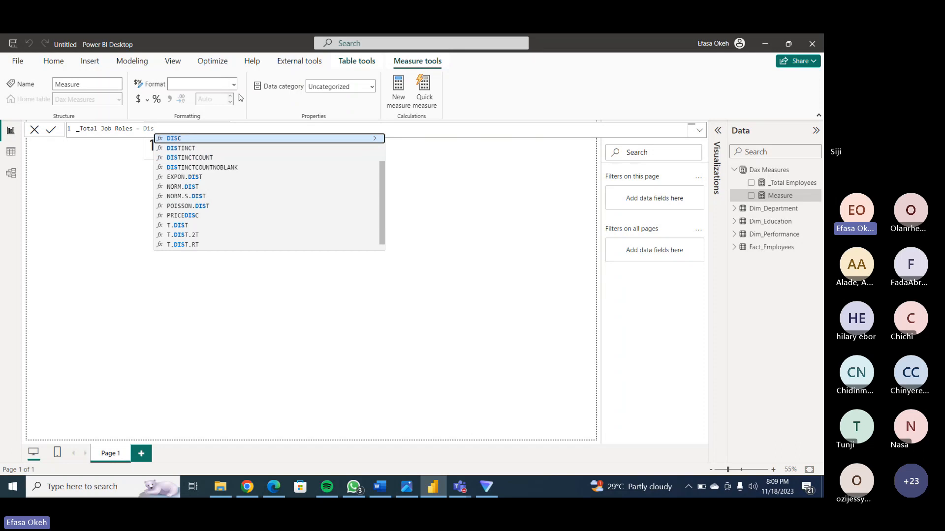
click(217, 158)
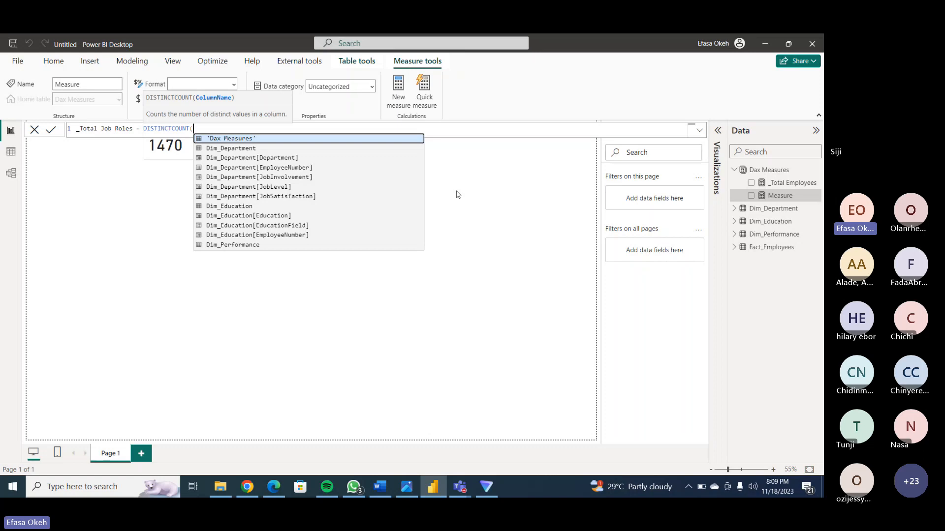
text(Fact)
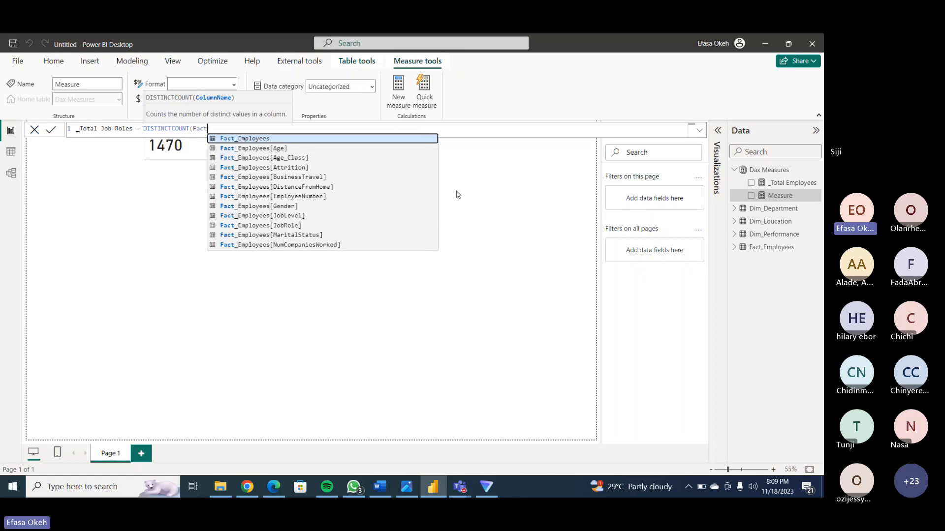
click(293, 227)
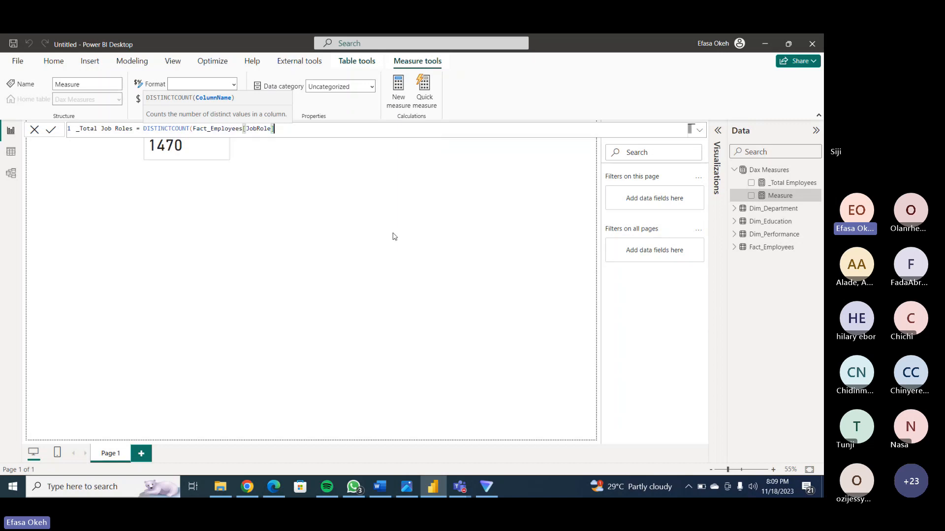
text())
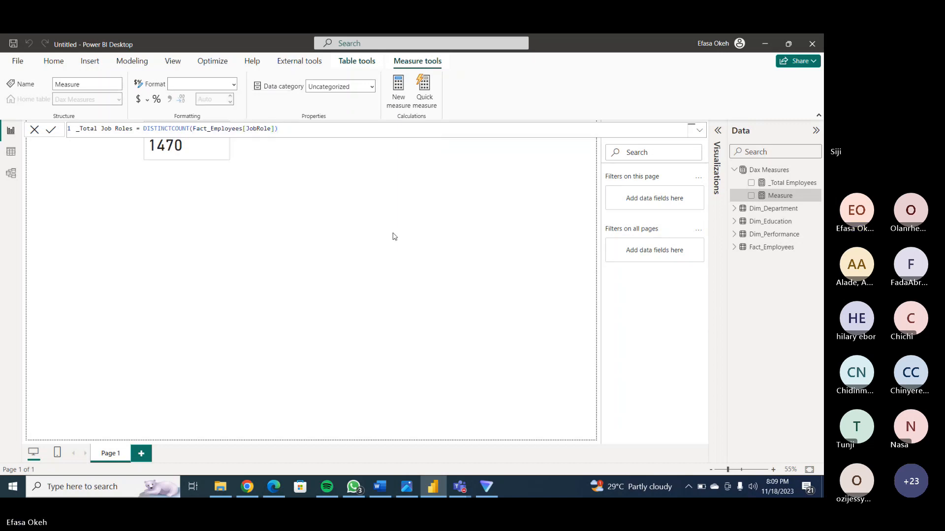
key(Return)
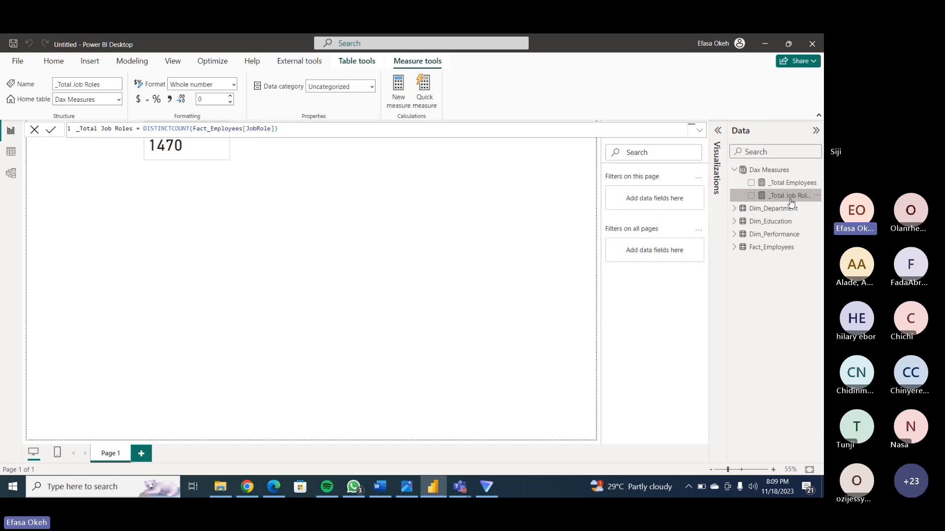
Add a Card (new) visual showing _Total Job Roles, make it shorter and place it beside the _Total Employees card.
click(718, 131)
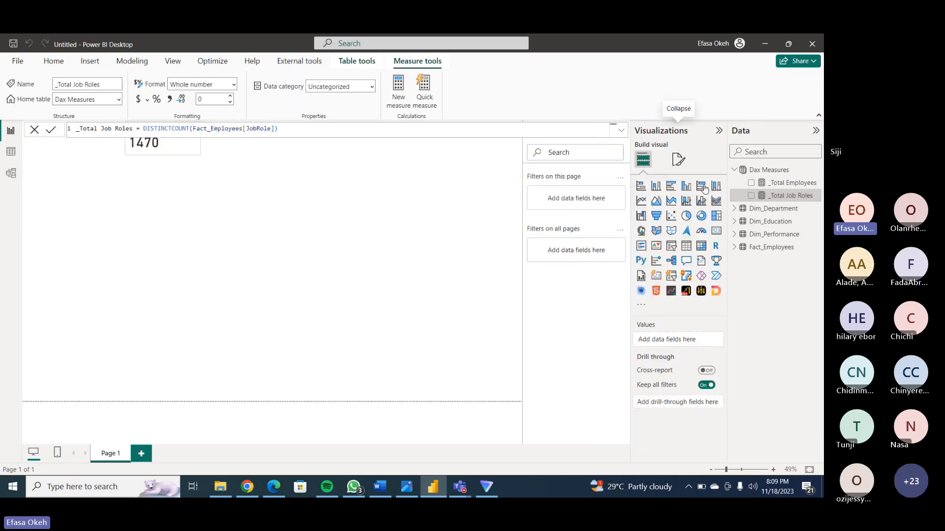
click(492, 261)
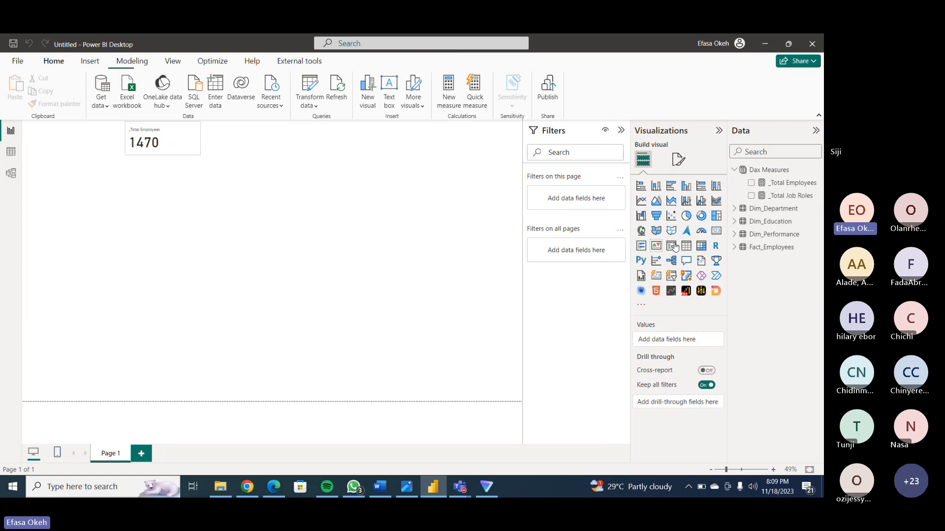
click(658, 277)
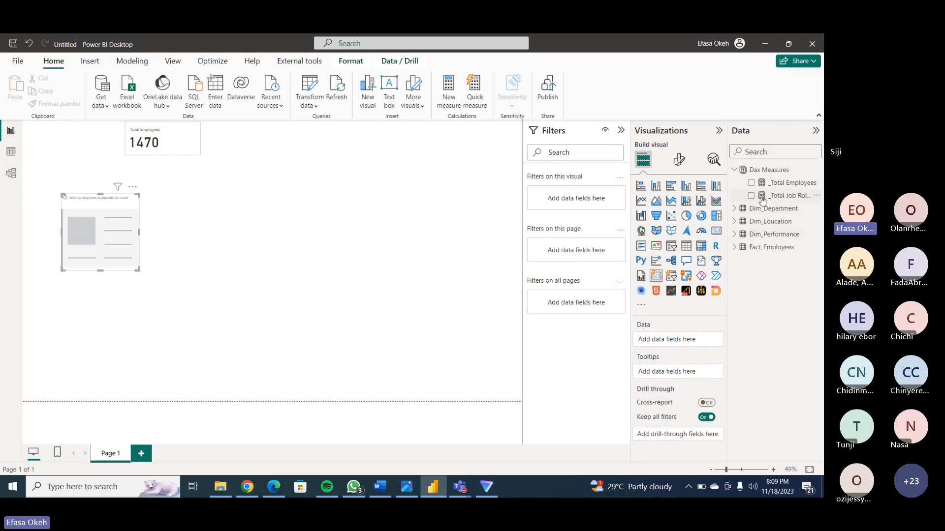
drag(762, 200, 662, 197)
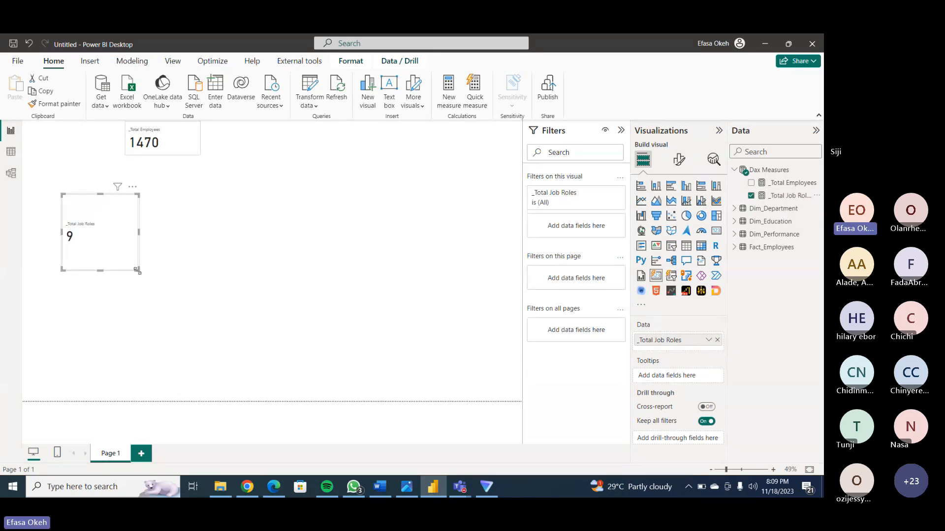
drag(139, 271, 317, 155)
click(327, 190)
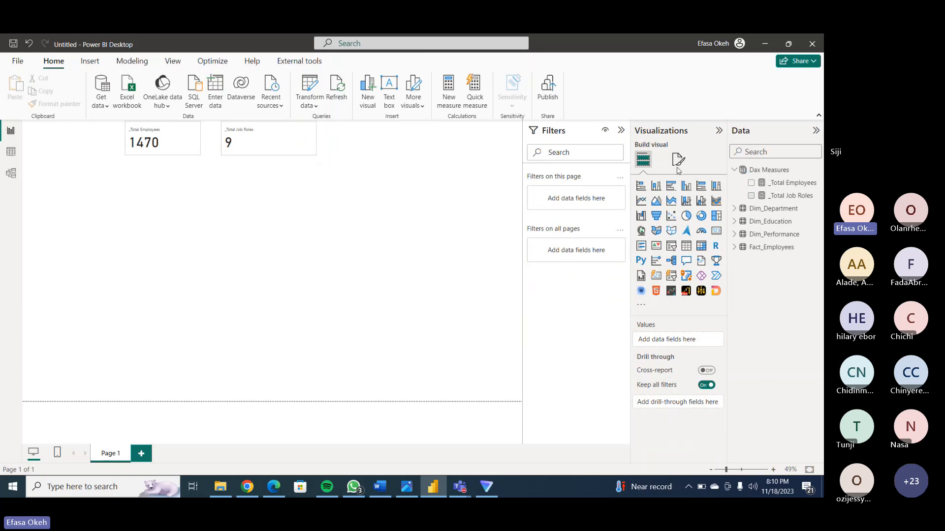
Create a _Total Departmen measure in the Dax Measures table as DISTINCTCOUNT(Dim_Department[Department]).
click(774, 170)
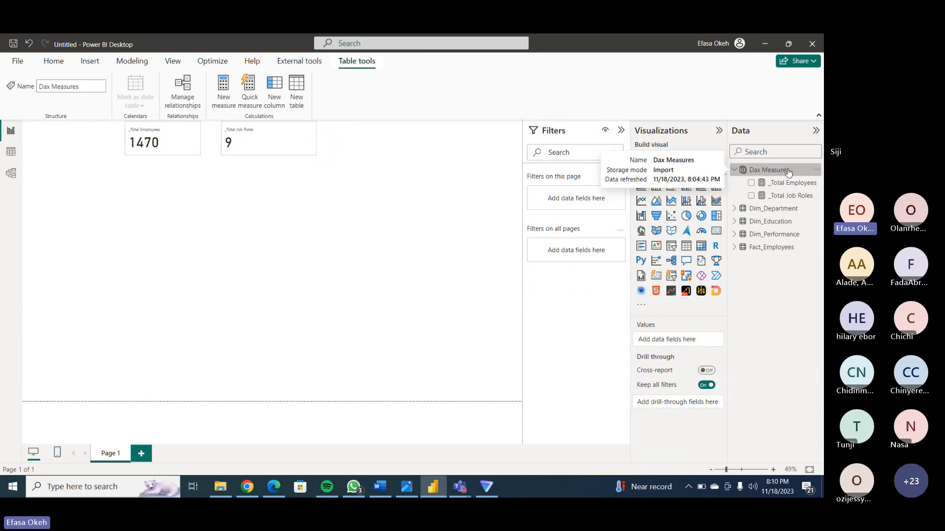
click(221, 89)
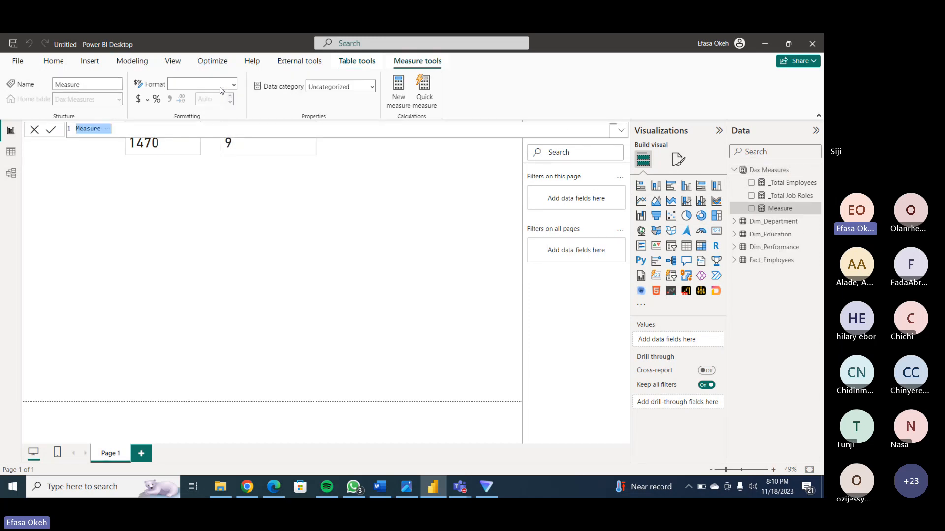
text(_Total )
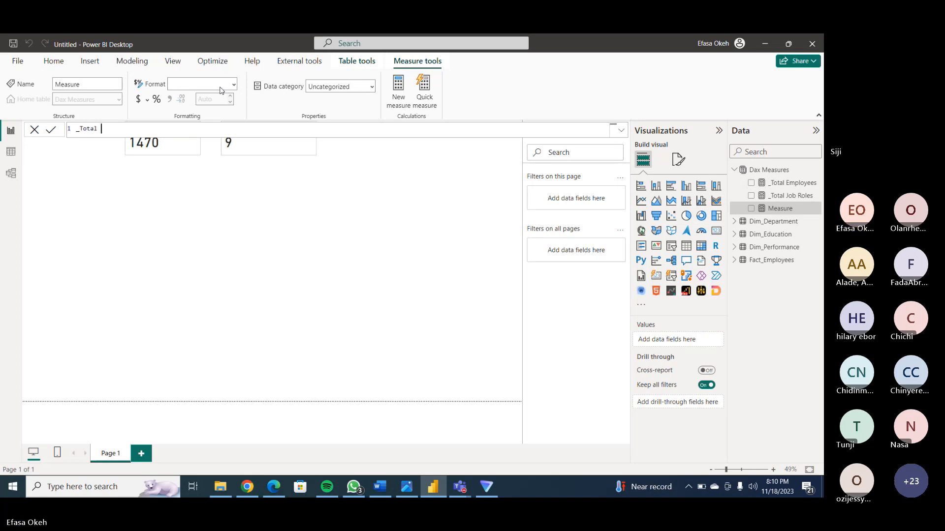
text(Departmen = D)
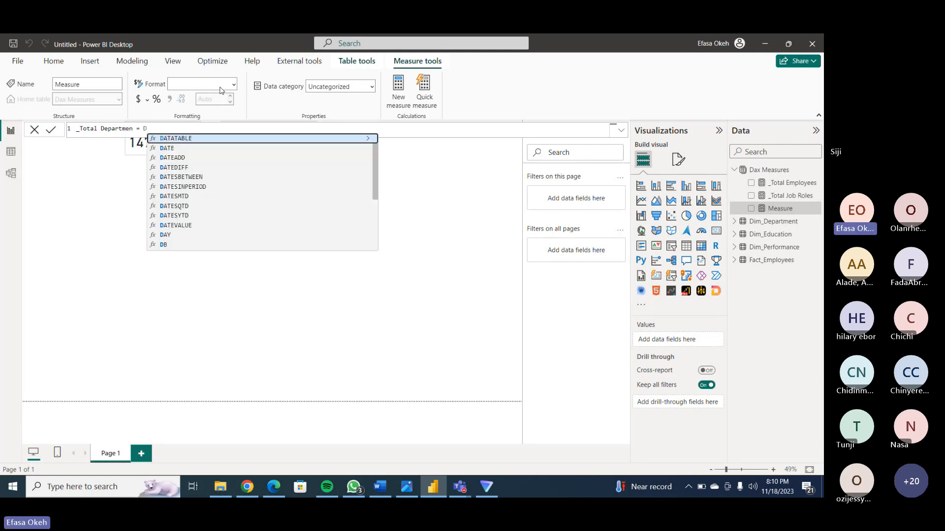
text(is)
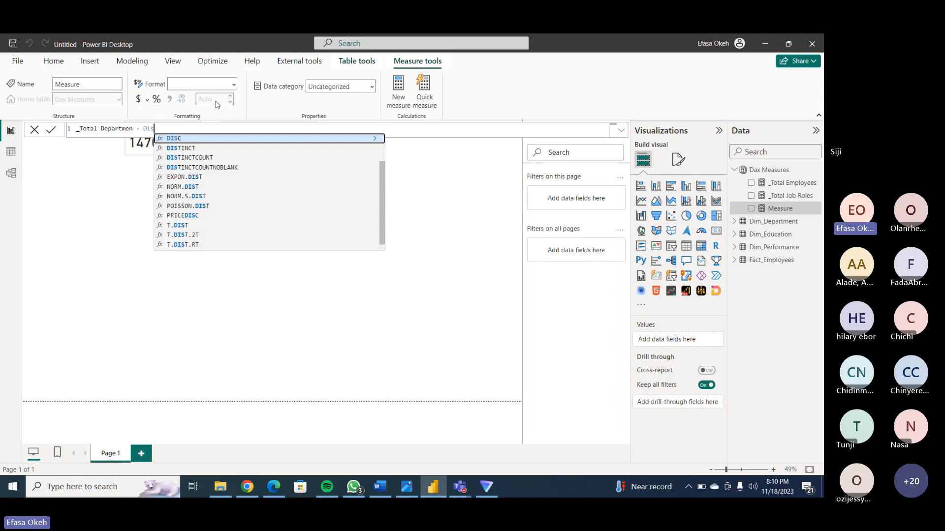
click(189, 157)
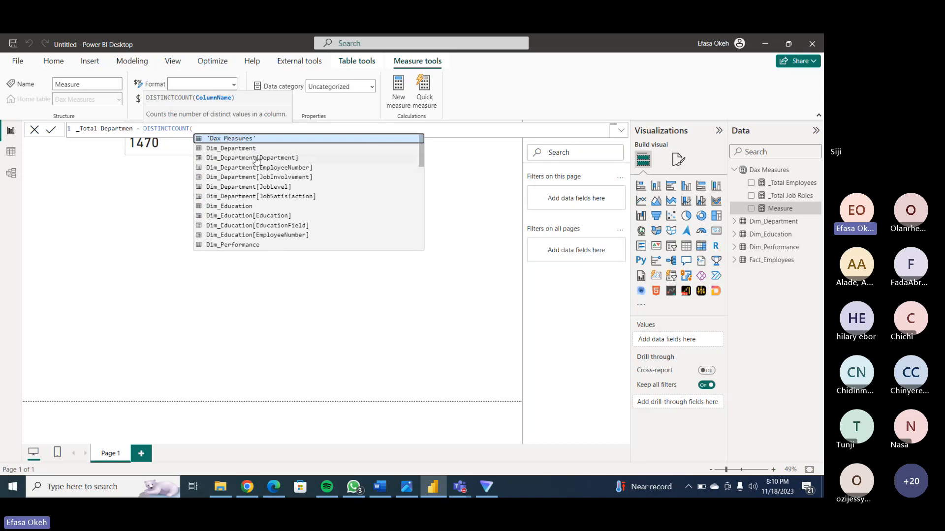
click(289, 158)
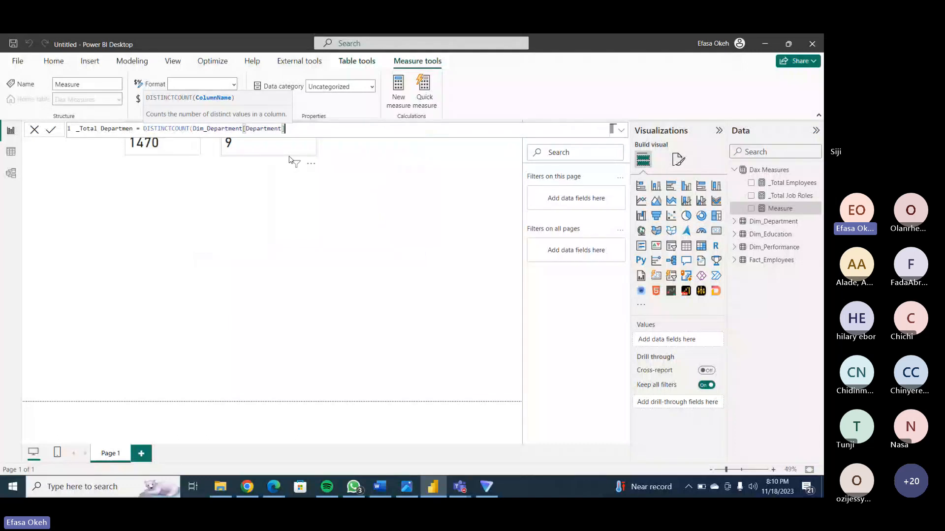
text())
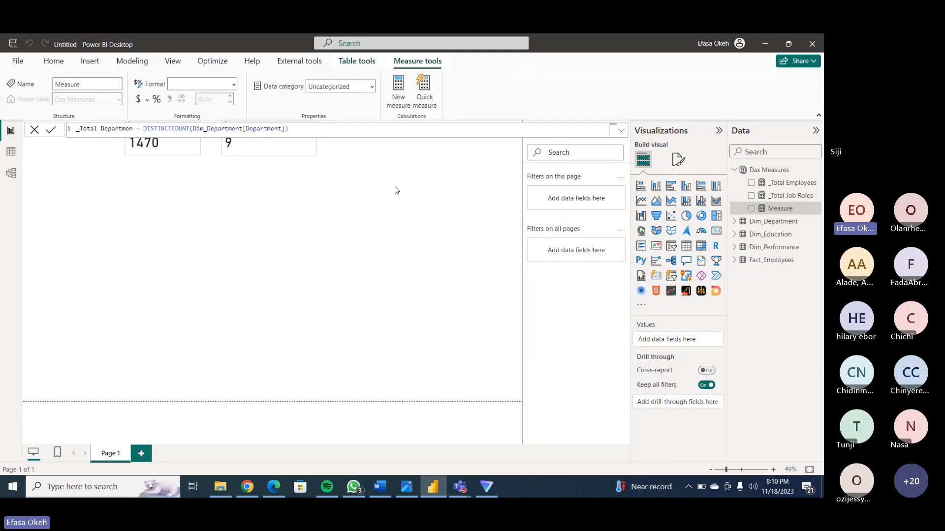
key(Return)
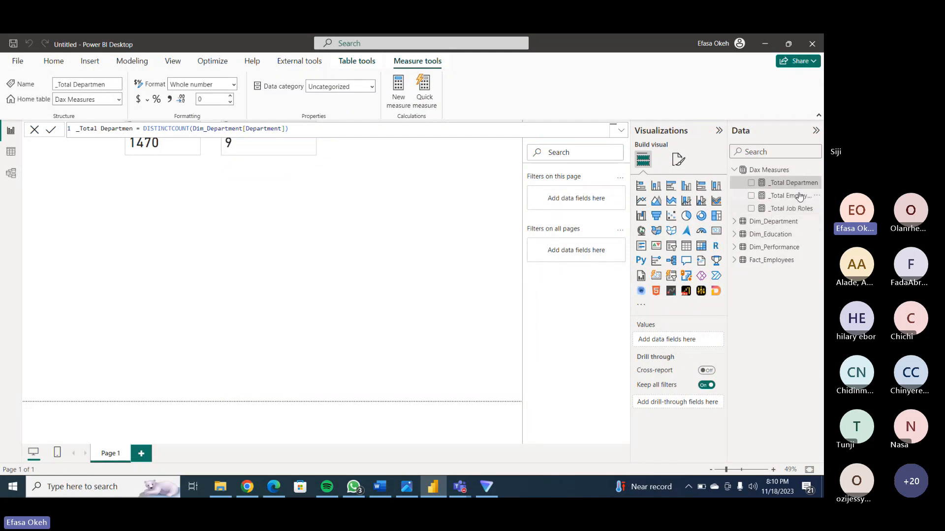
Add a Card (new) visual showing _Total Departmen, flatten it and place it after the _Total Job Roles card.
click(350, 326)
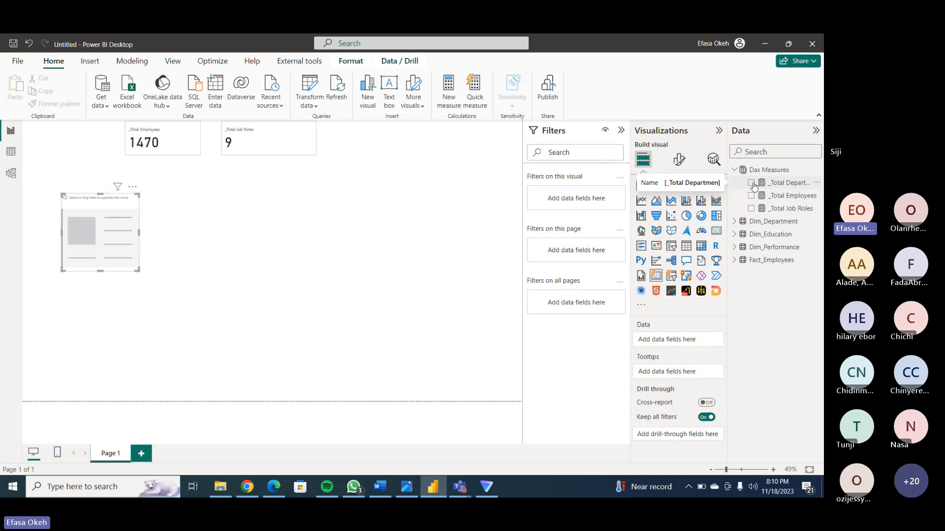
click(752, 184)
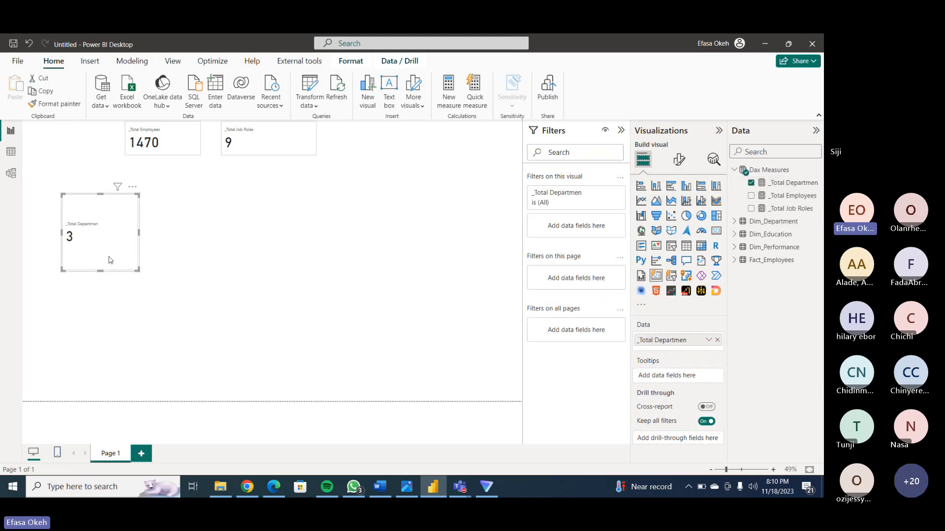
drag(110, 260, 428, 204)
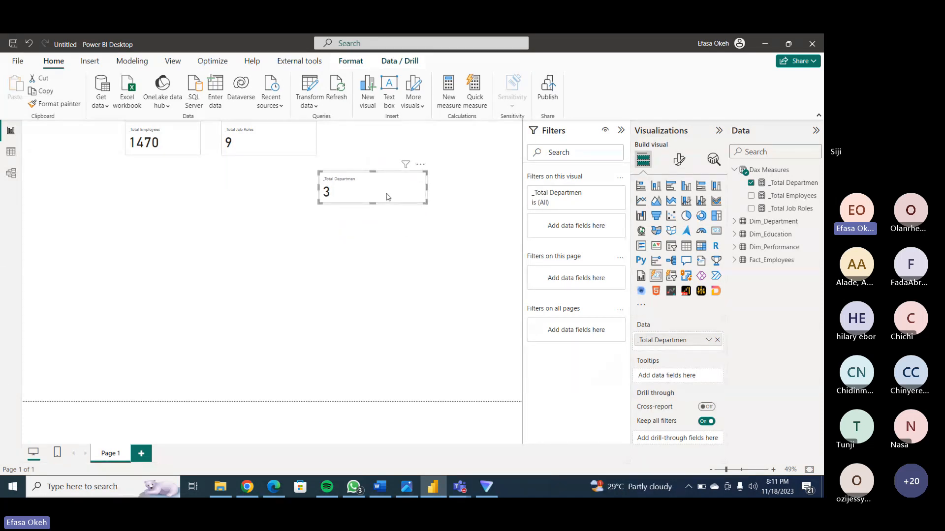
drag(385, 190, 391, 144)
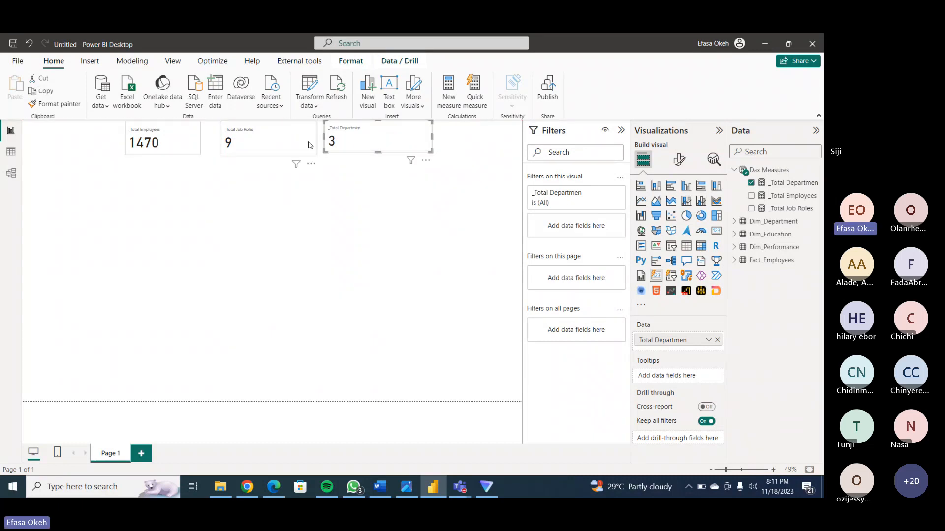
Narrow the _Total Job Roles and _Total Departmen cards and close the gaps so all three cards sit side by side.
click(317, 144)
drag(317, 144, 239, 139)
drag(355, 145, 303, 148)
drag(380, 141, 303, 138)
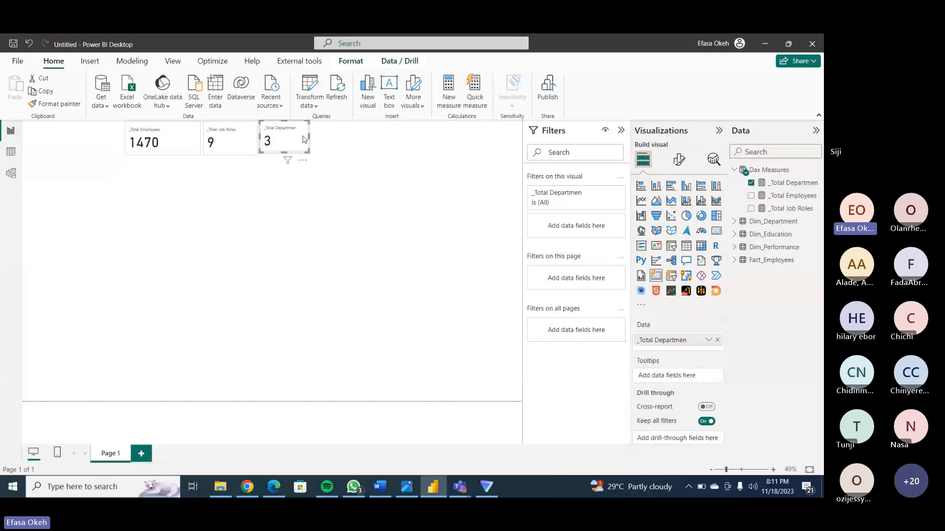
click(282, 204)
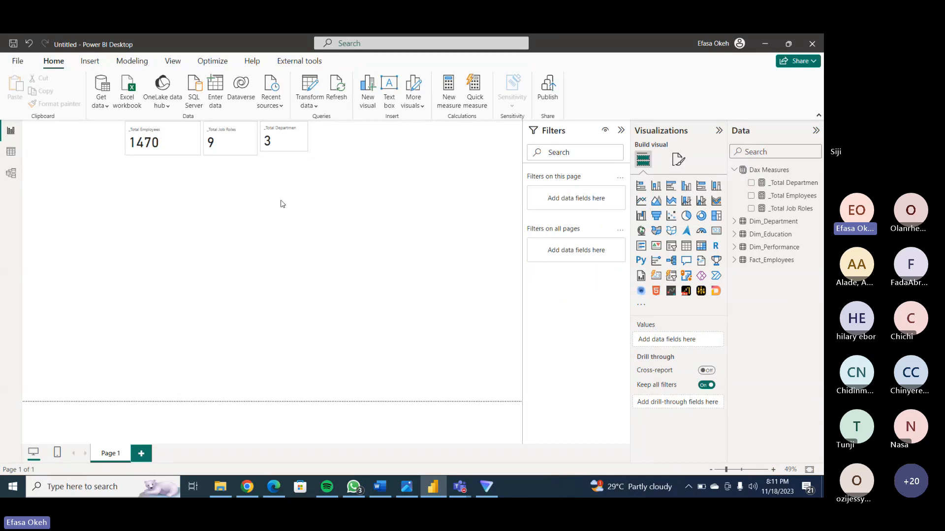
Check which distinct values the Attrition column of the Fact_Employees table holds, leaving the column unfiltered, and return to the report page.
click(10, 152)
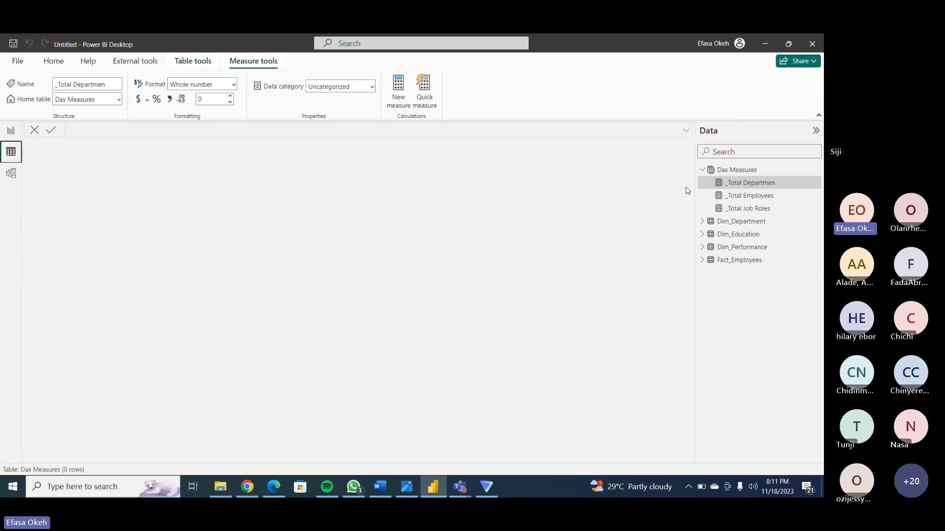
click(724, 264)
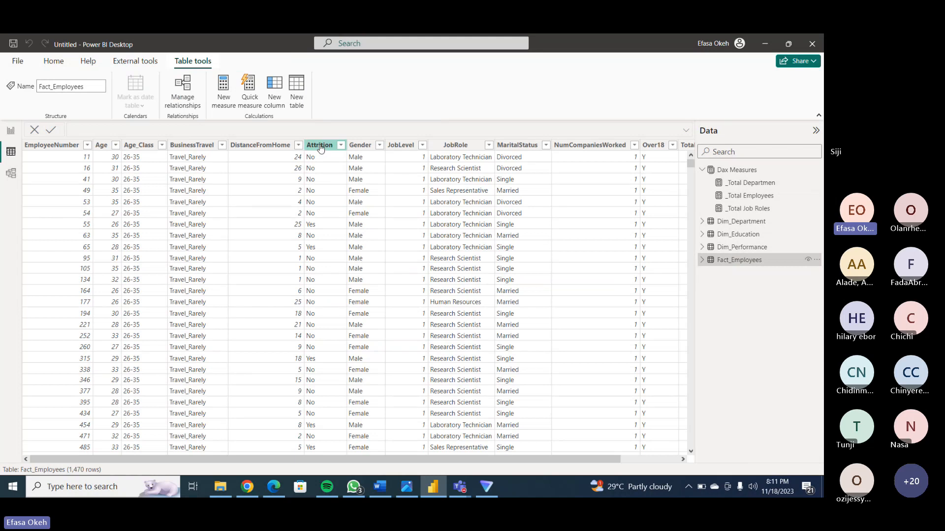
click(342, 146)
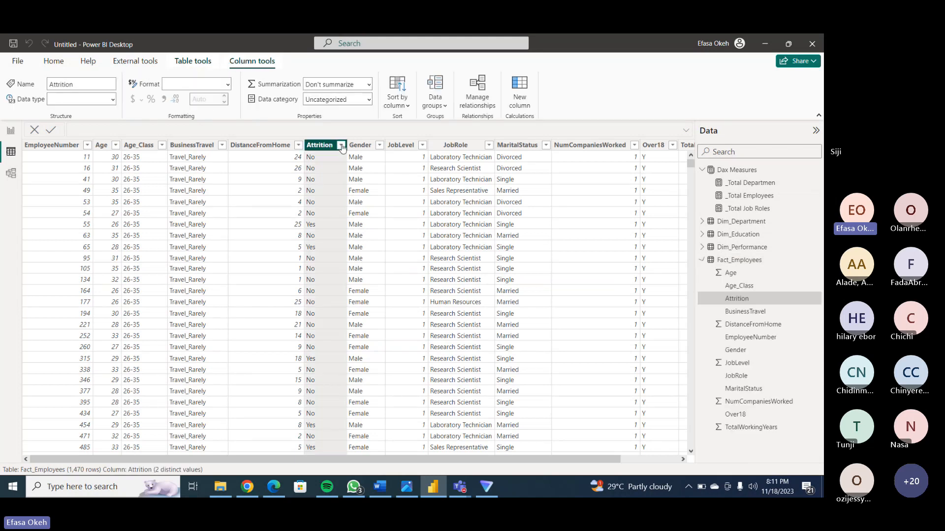
click(341, 145)
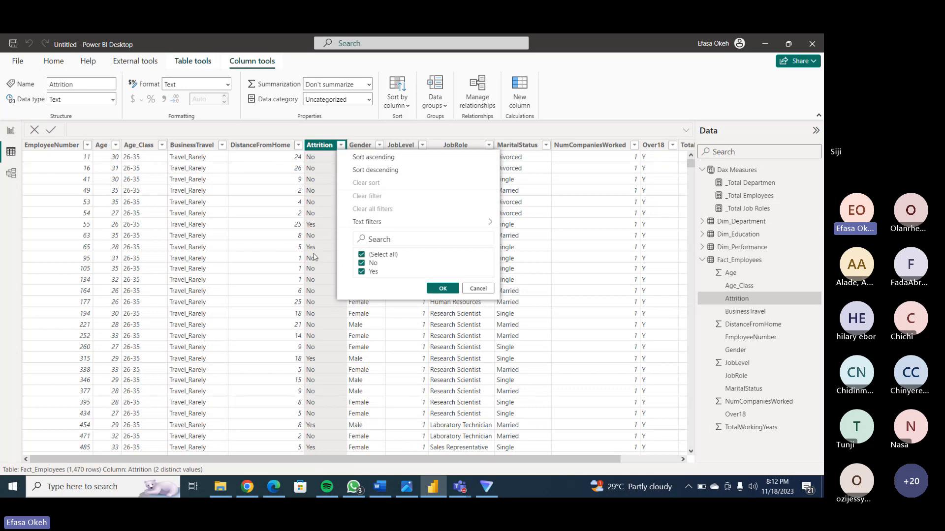
click(477, 289)
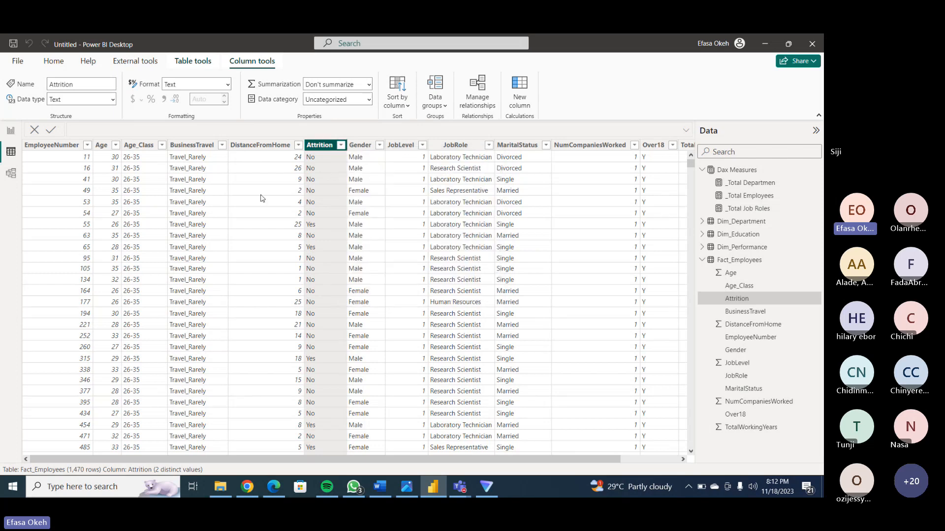
click(8, 130)
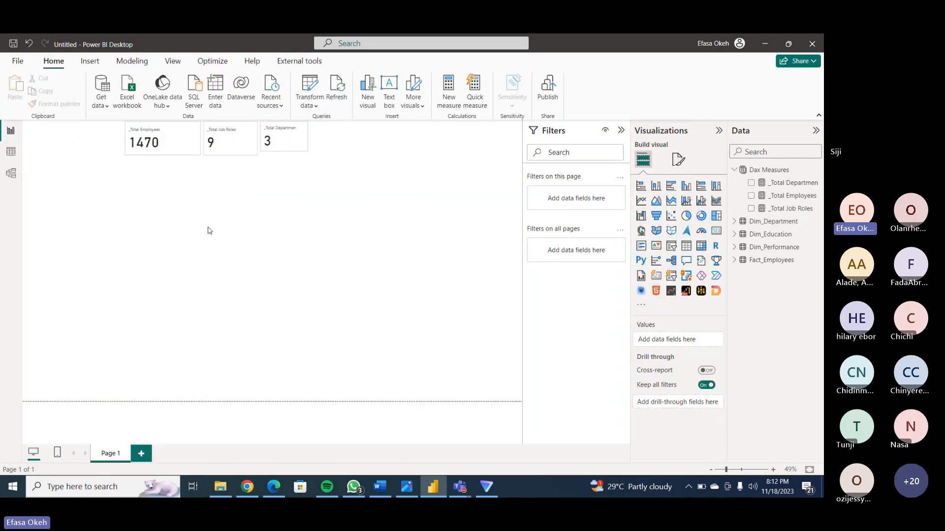
Enlarge the _Total Departmen card to the height of the other cards, shift it outward, and slightly widen the _Total Job Roles card.
click(298, 150)
mouse_move(307, 151)
mouse_down()
mouse_move(327, 156)
mouse_move(295, 153)
mouse_up()
click(300, 181)
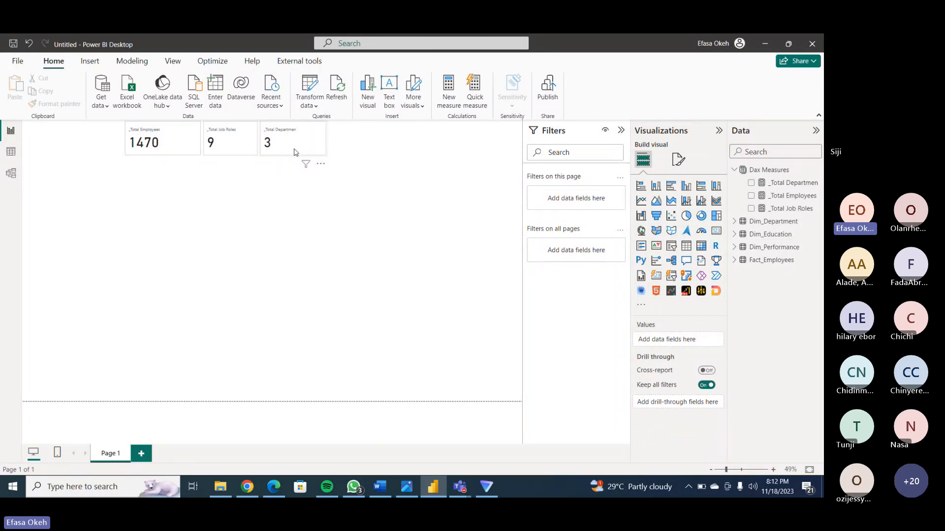
click(249, 144)
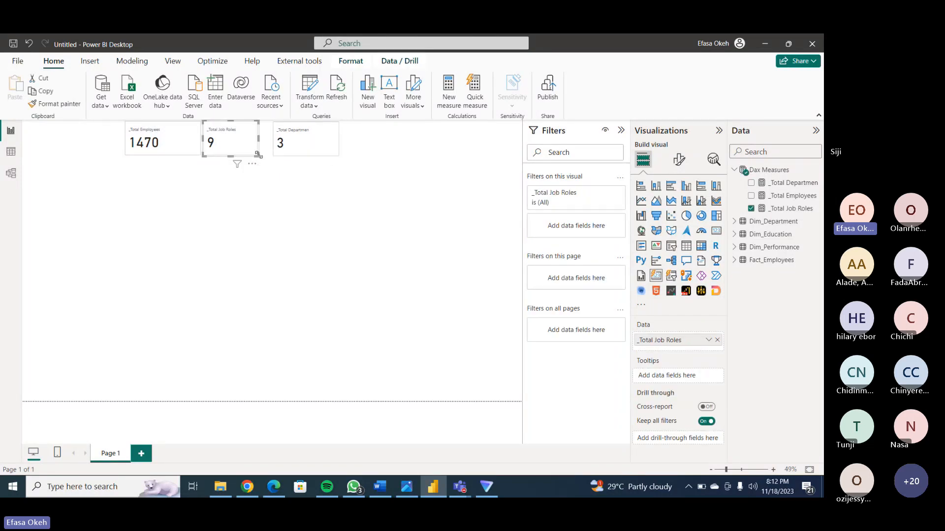
drag(257, 156, 262, 157)
click(266, 192)
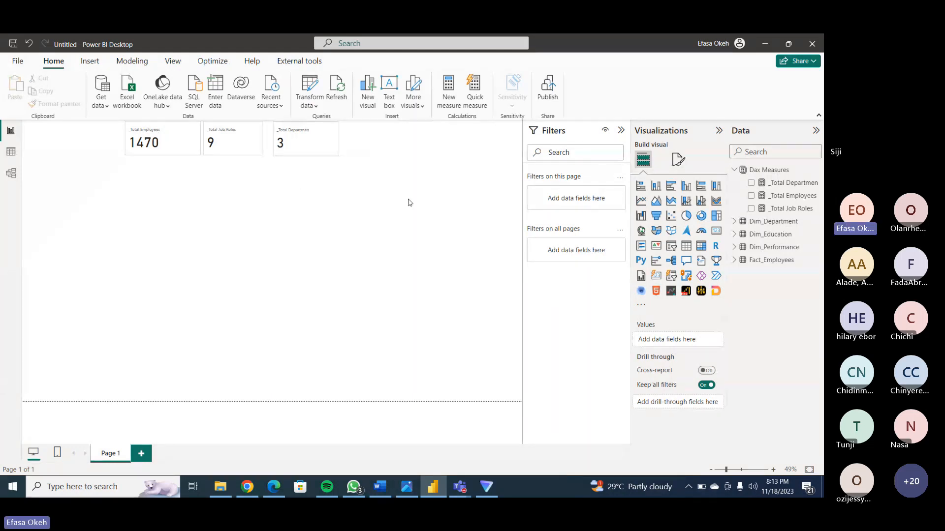
Start a new measure named _Attrition Rate% in the Dax Measures table.
click(775, 175)
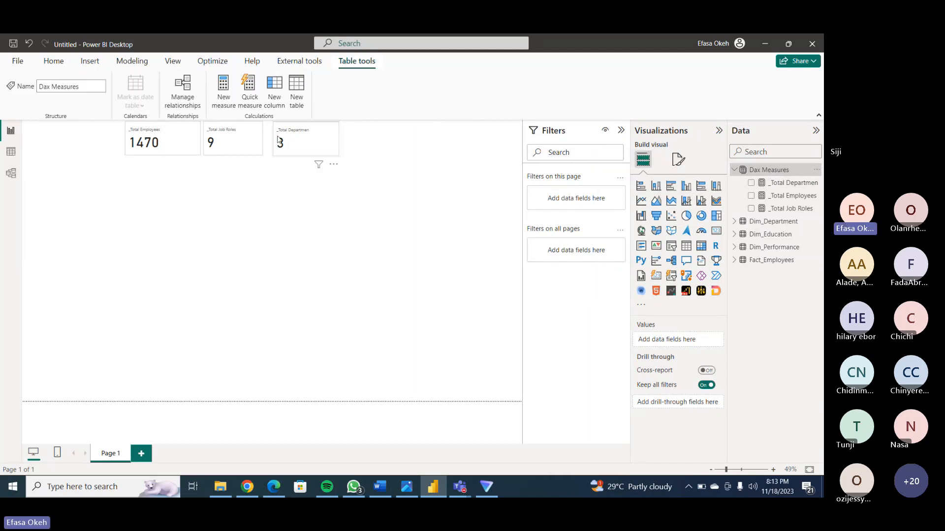
click(222, 84)
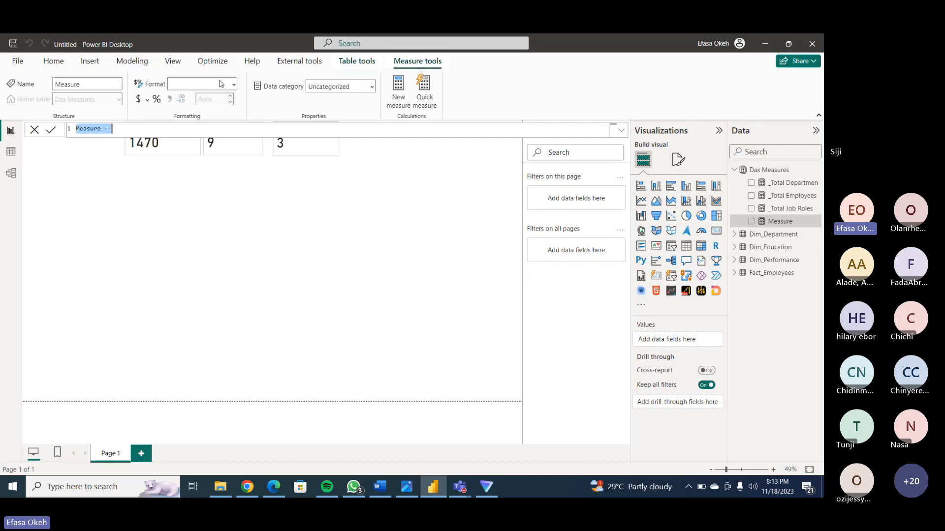
text(_Attrition Rate%)
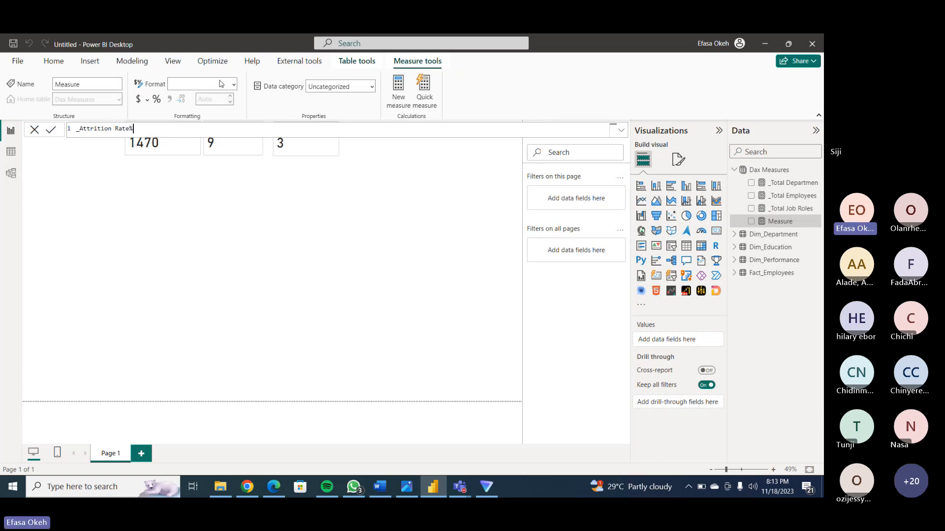
text(=)
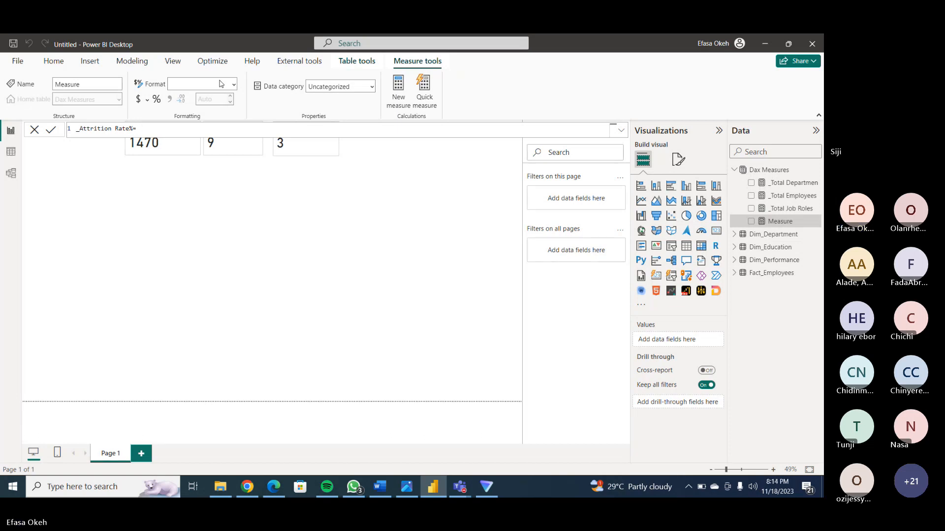
Declare a variable TotalEmployee equal to [_Total Employees] on a new line of the measure.
key(shift+Return)
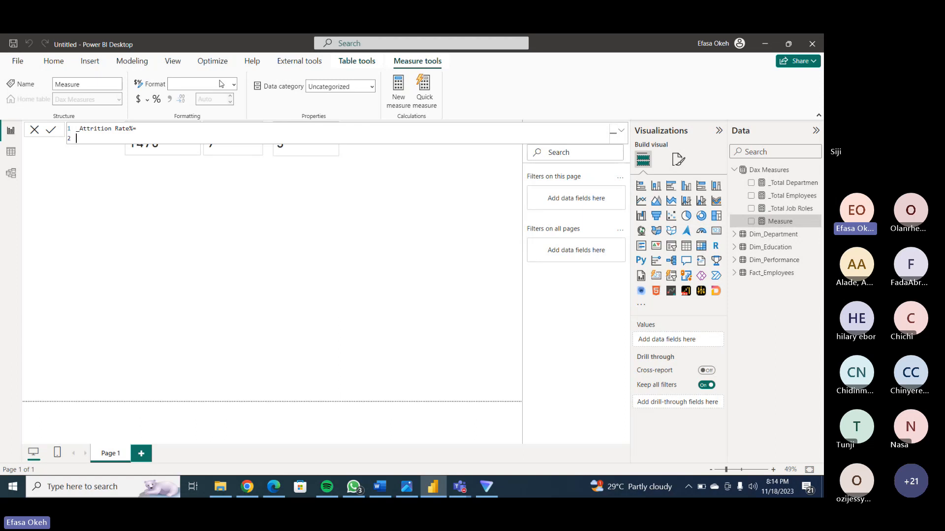
text(VAR)
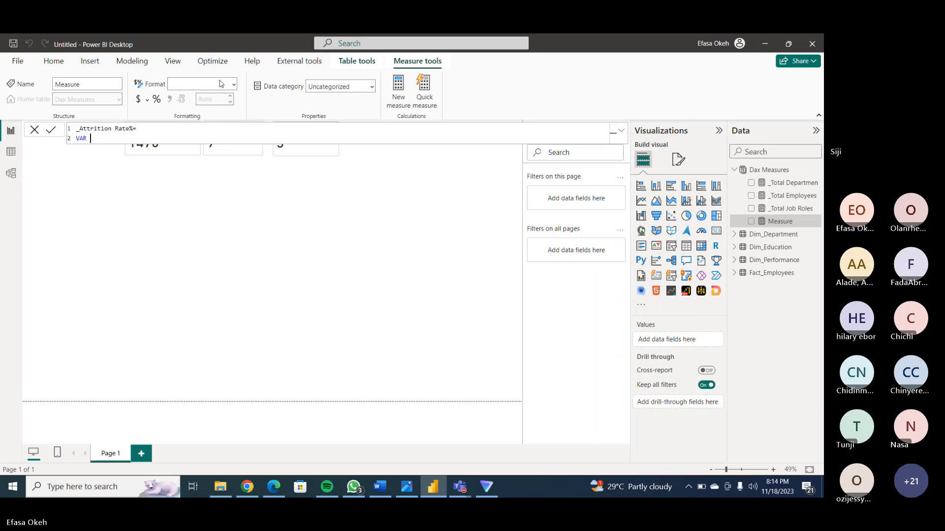
text(tOT)
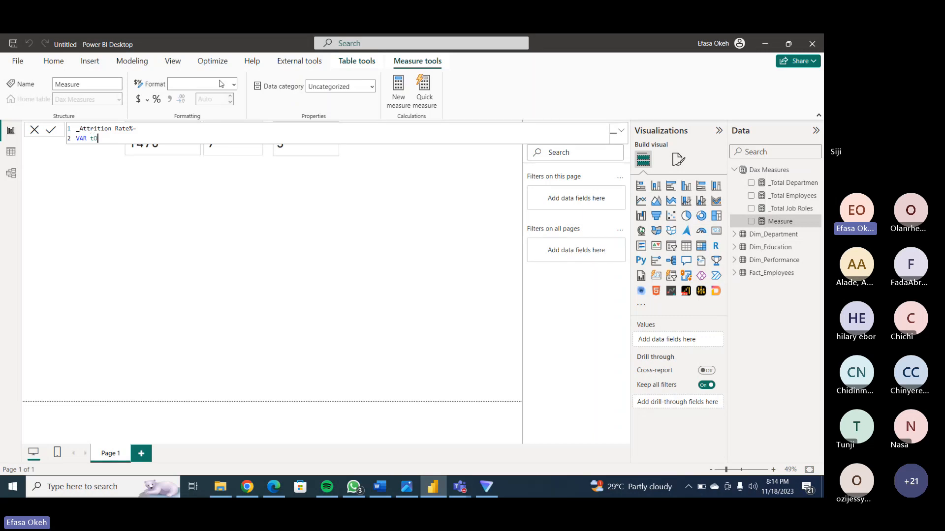
key(BackSpace)
key(BackSpace)
key(BackSpace)
text(TotalEmployee =)
text(_)
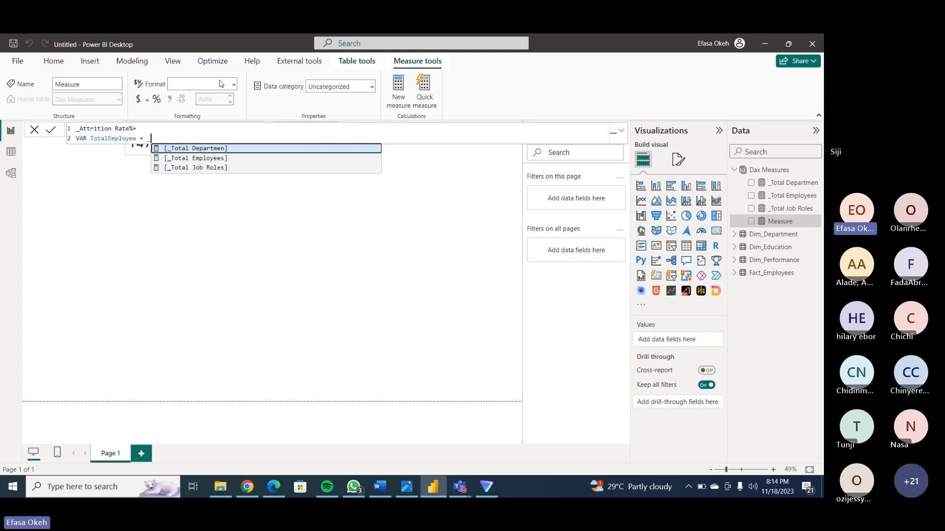
click(194, 158)
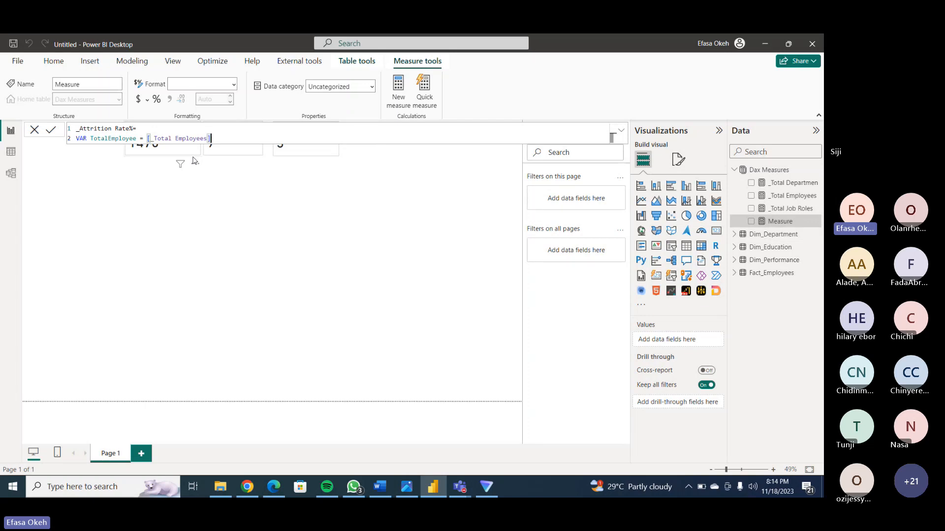
Declare a second variable EmployeeLeft as CALCULATE([_Total Employees],Fact_Employees[Attrition]="Yes") on its own line.
key(shift+Return)
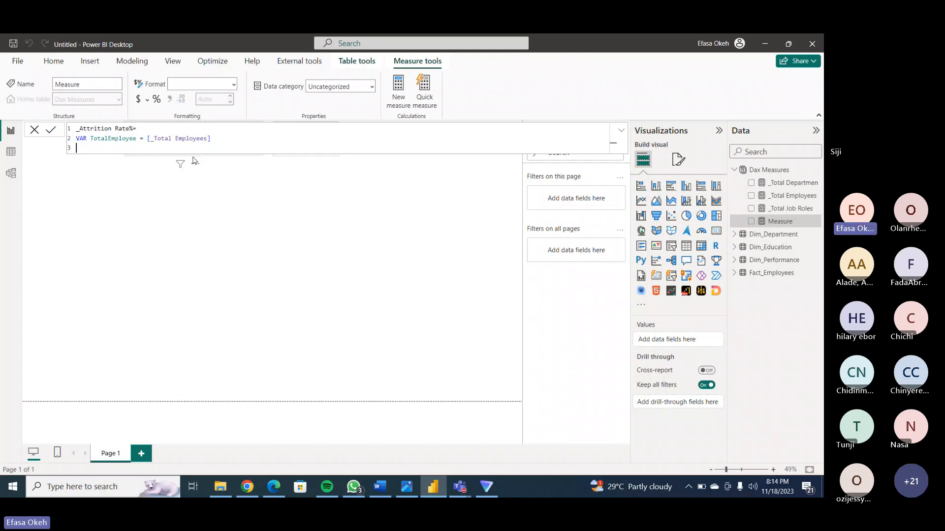
text(VAR)
text(e)
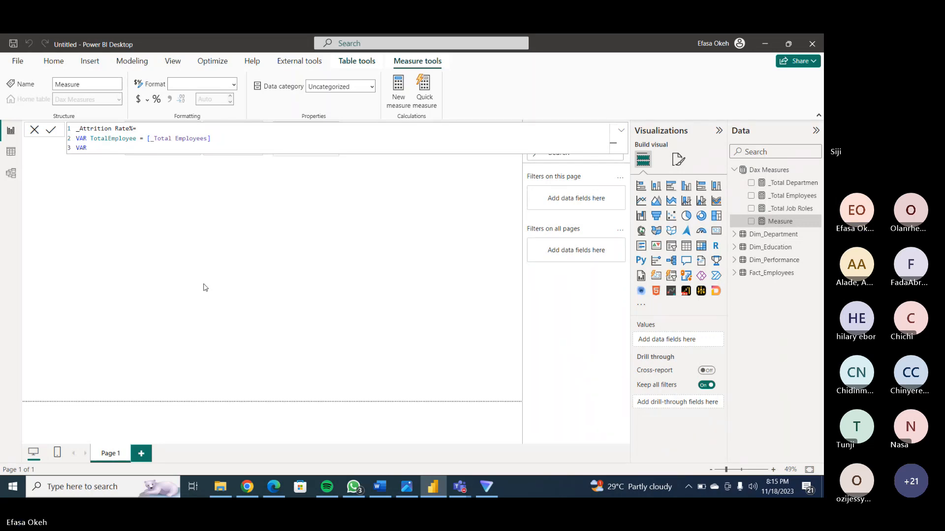
key(BackSpace)
text(Employee)
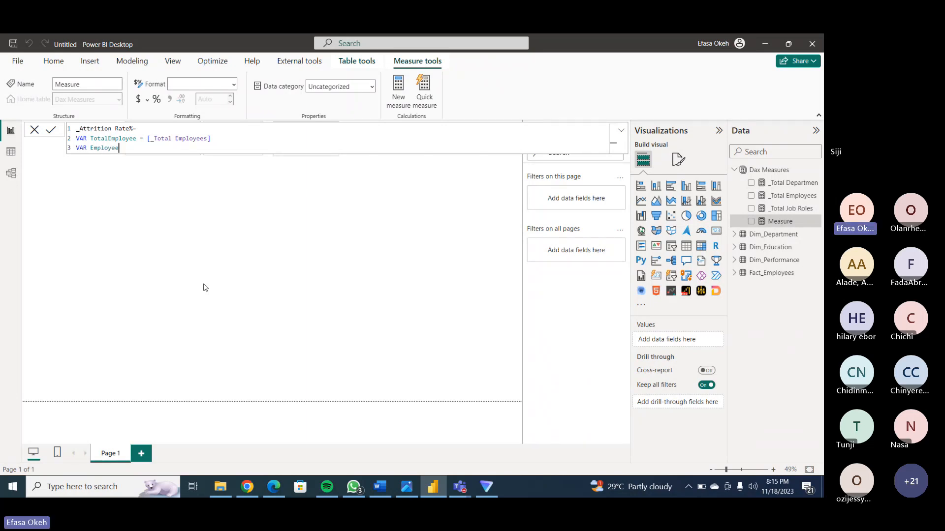
text(Left=)
text(Ca)
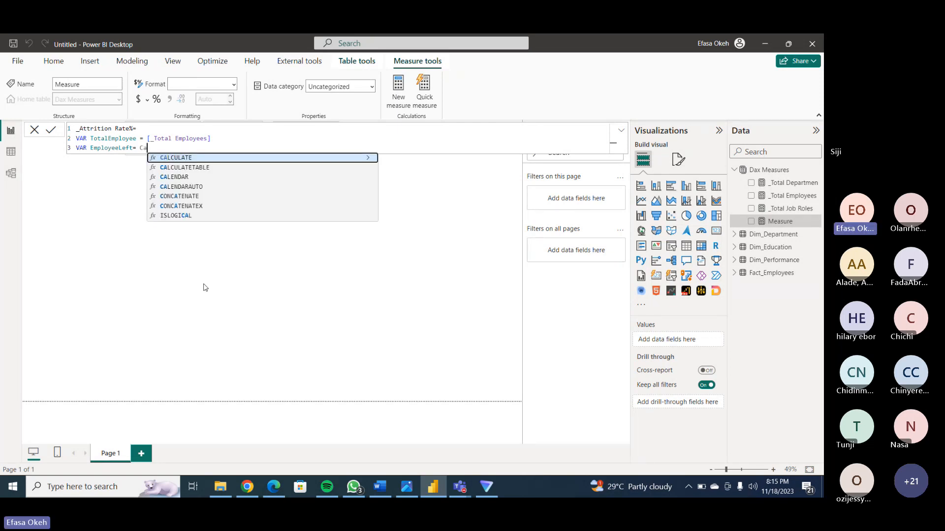
click(211, 158)
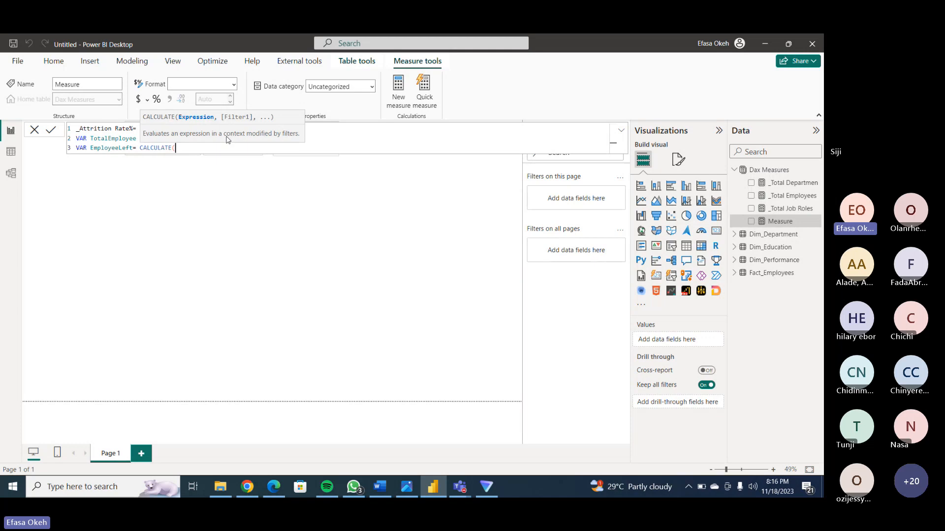
text(_)
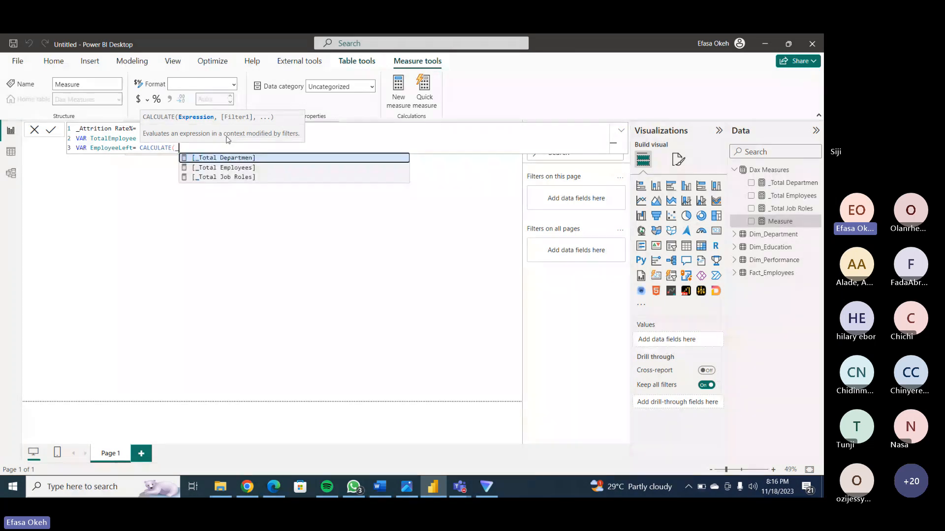
click(234, 168)
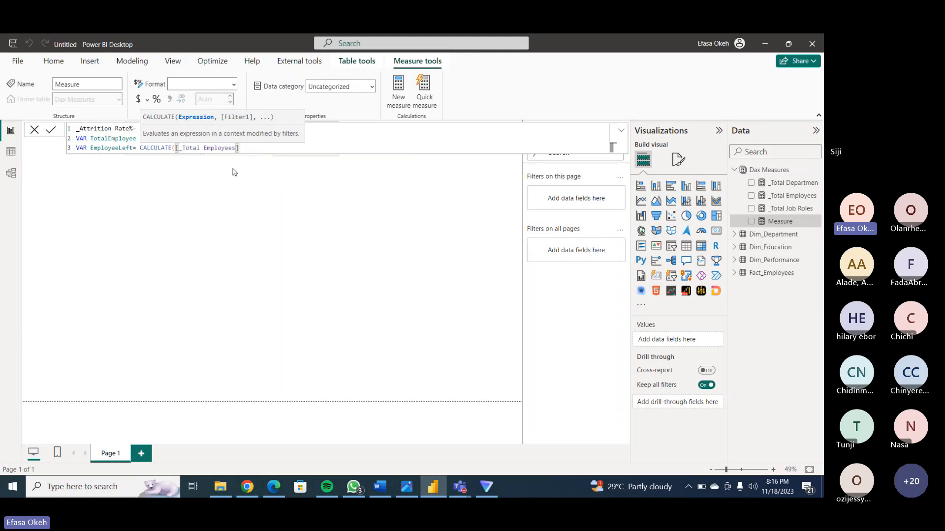
text(,)
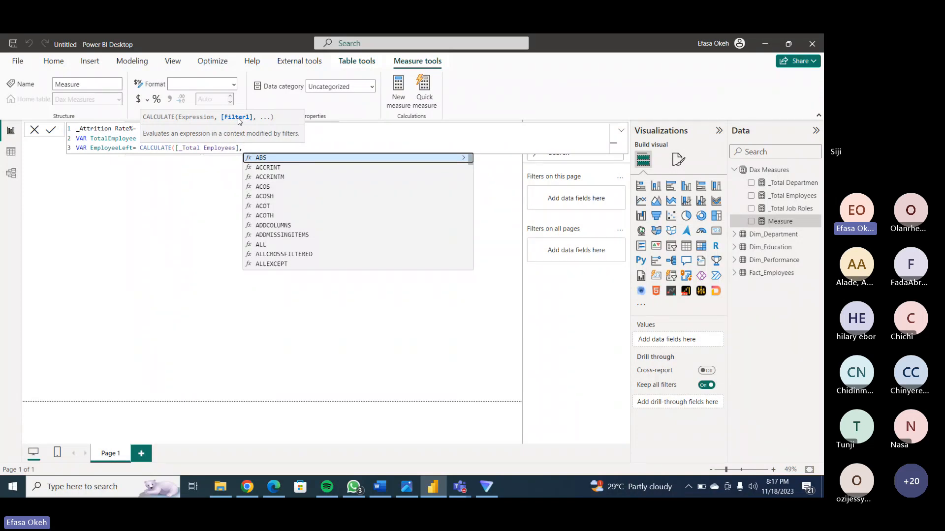
text(Fact)
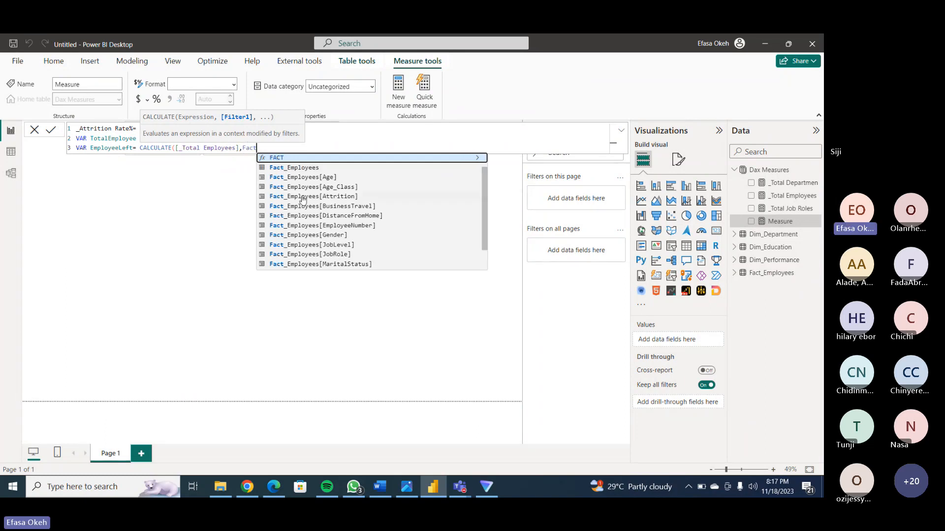
click(303, 197)
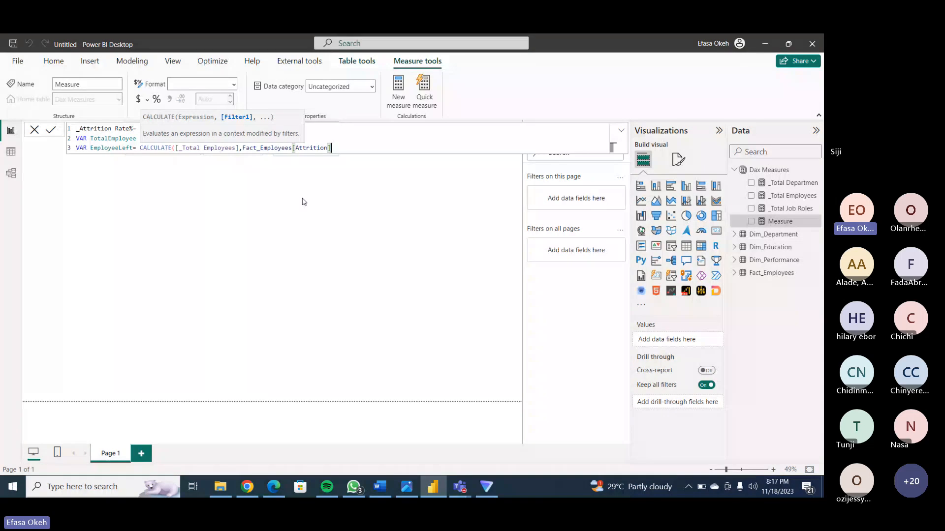
text(="Yes"))
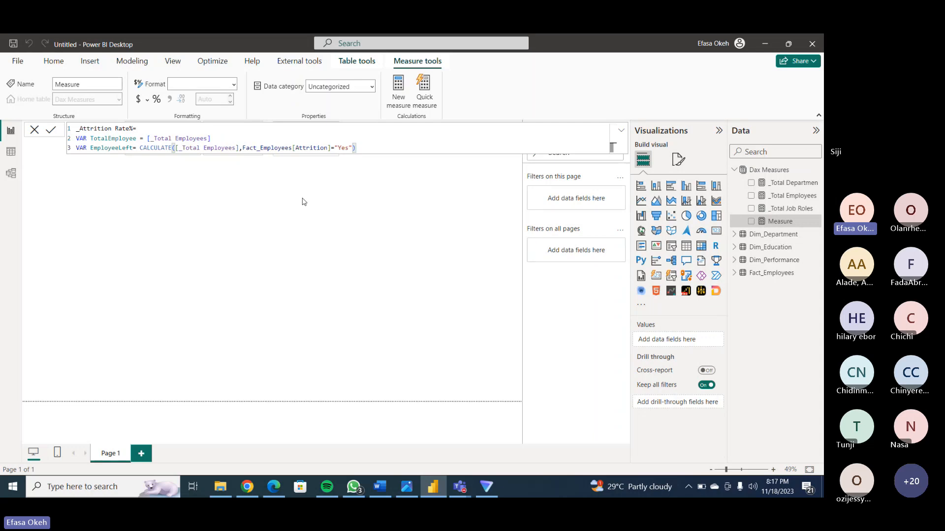
Add a RETURN clause below the variables and start a DIVIDE expression on the following line.
key(shift+Return)
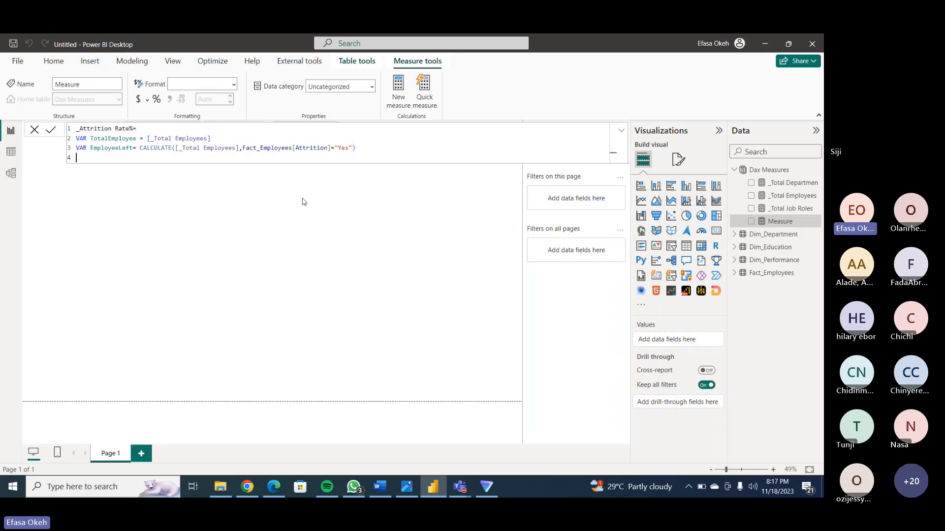
text(RETUR)
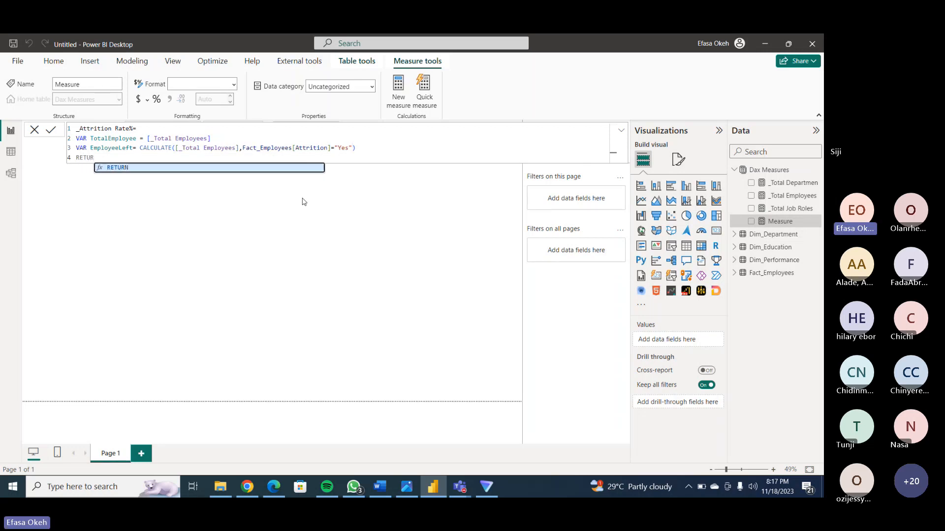
key(Tab)
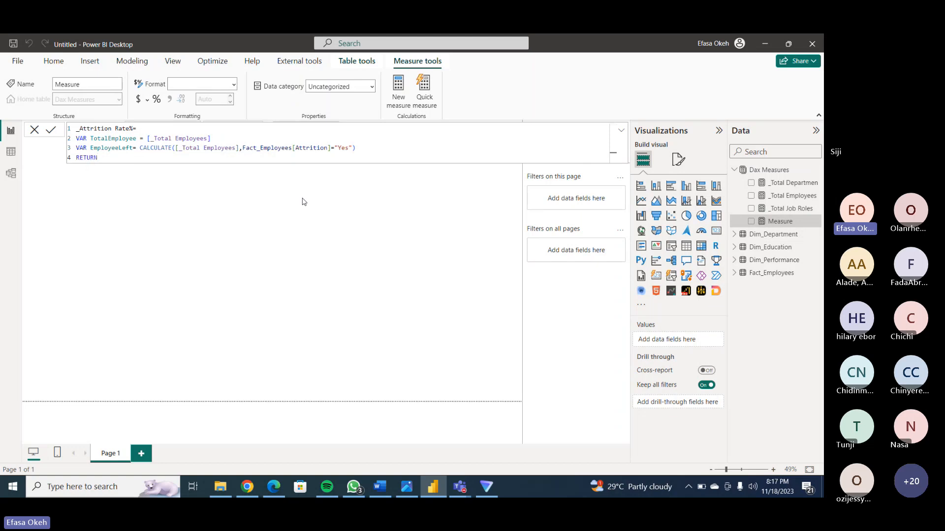
key(shift+Return)
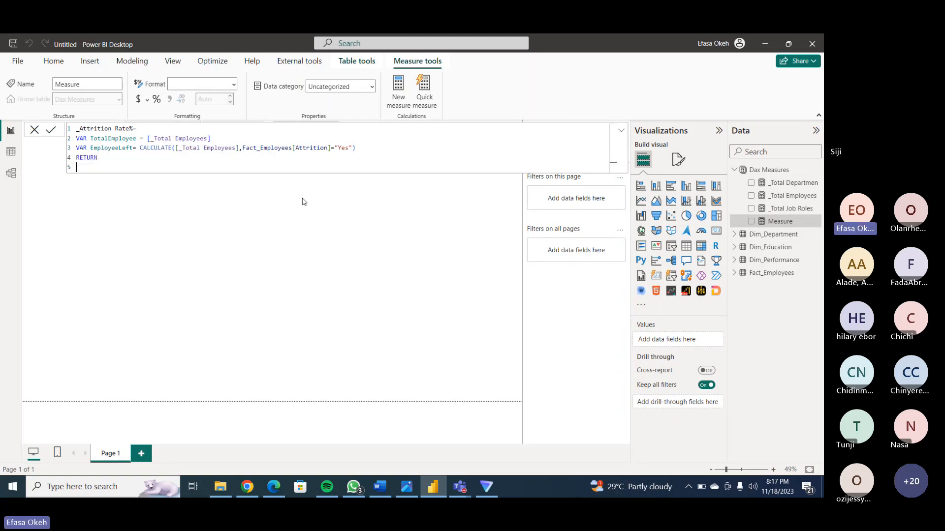
text(d)
key(BackSpace)
text(d)
key(BackSpace)
text(d)
key(BackSpace)
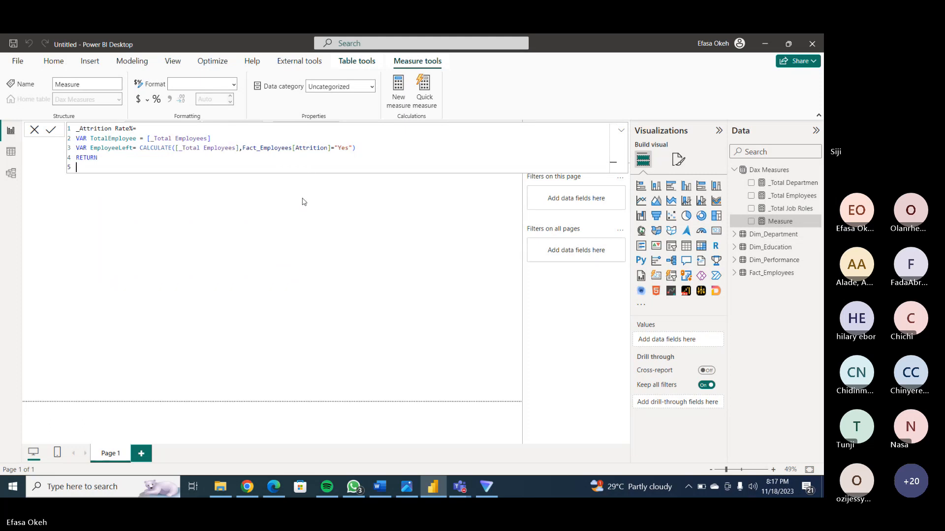
text(Divi)
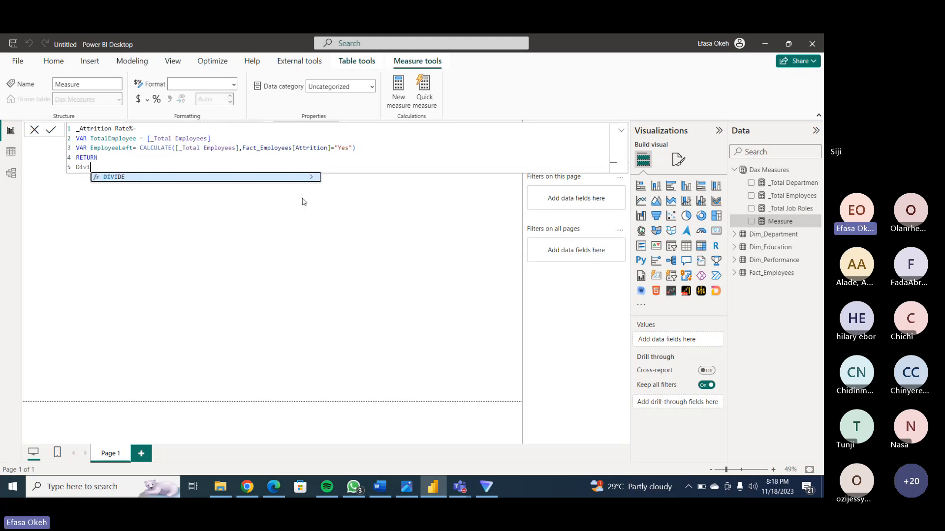
click(273, 178)
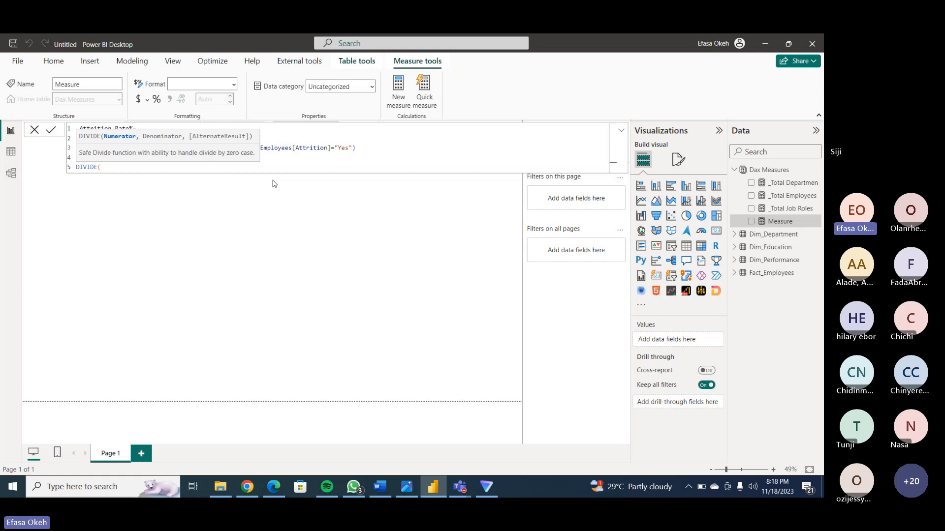
text(Tota)
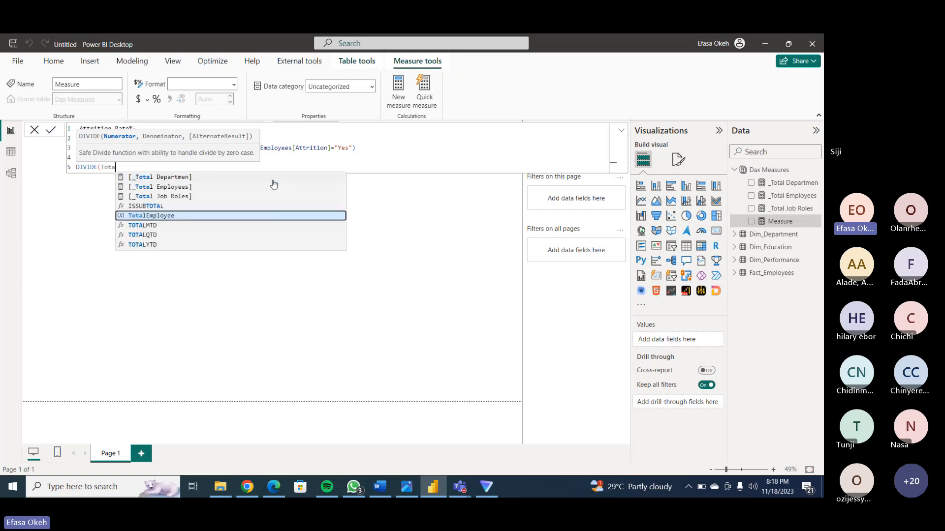
Complete the _Attrition Rate% measure with DIVIDE(TotalEmployee,EmployeeLeft) as its return expression and commit it.
click(196, 216)
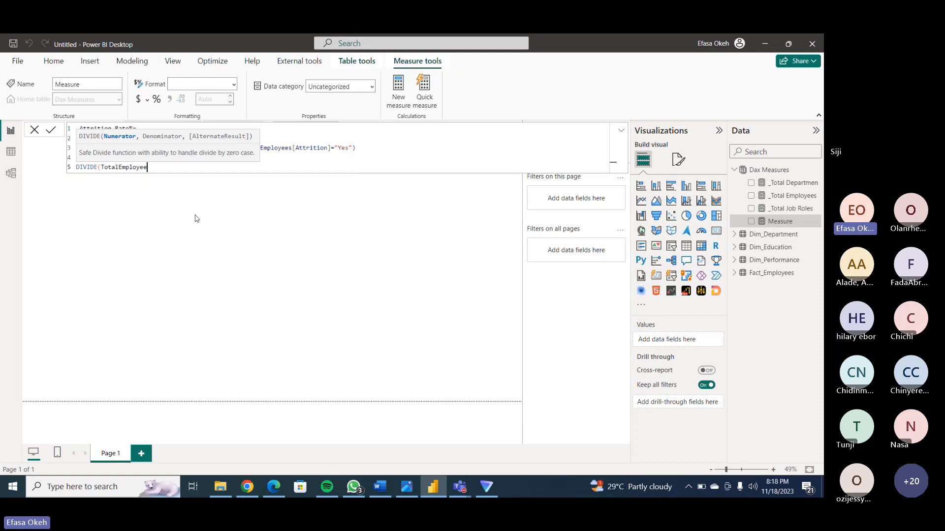
text(,Empl)
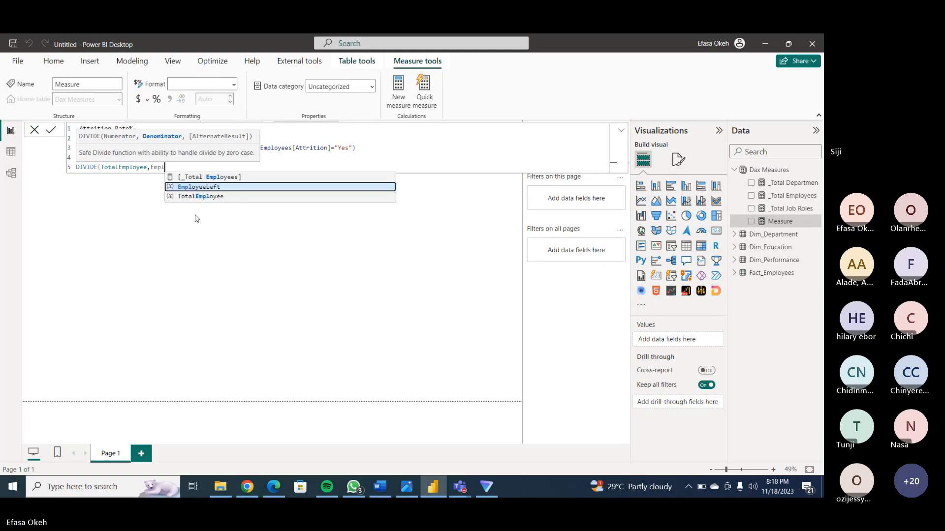
key(Tab)
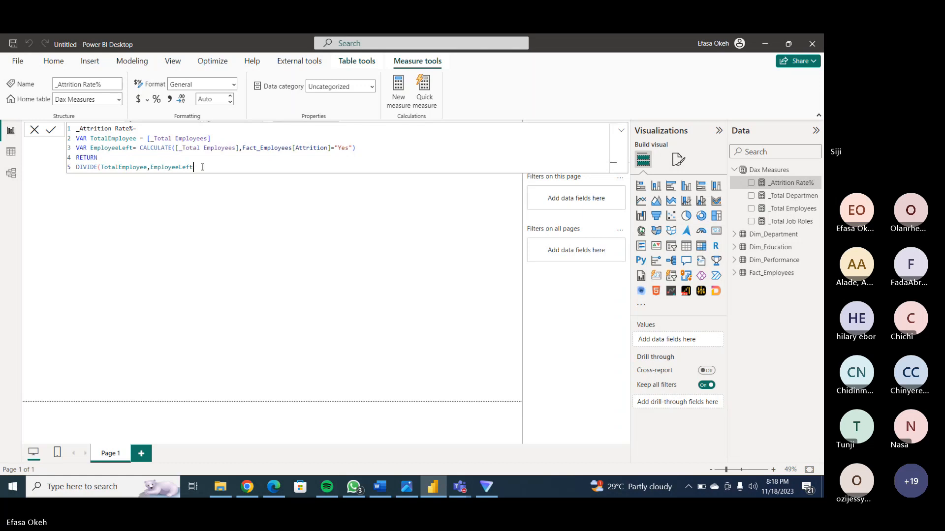
text())
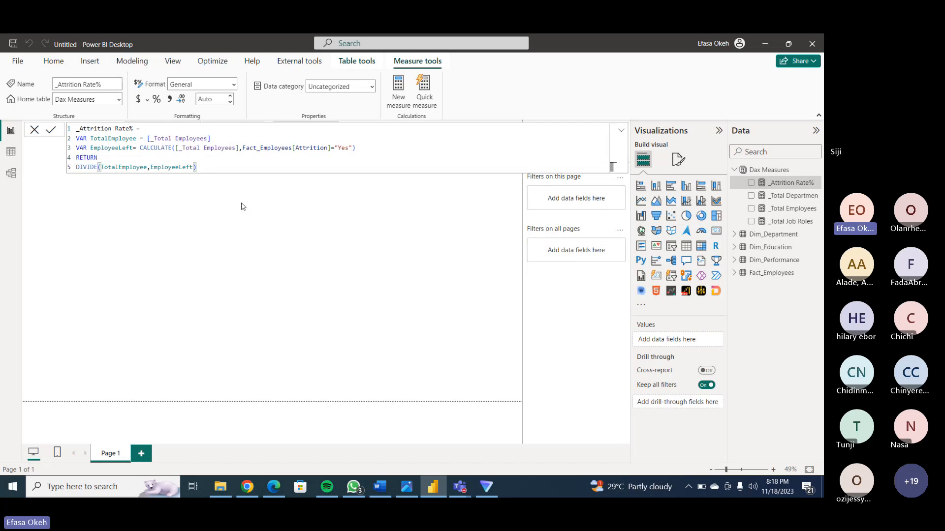
click(621, 130)
click(436, 226)
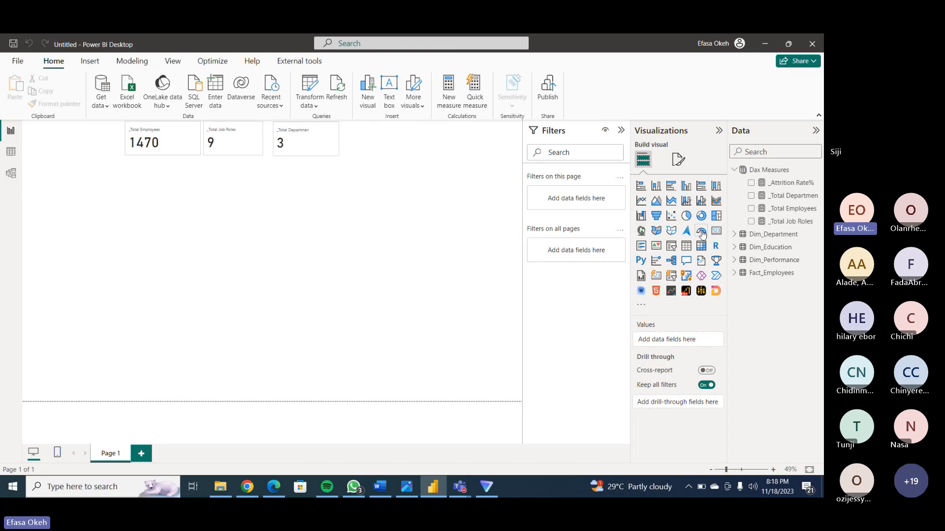
Add a card visual showing _Attrition Rate%, enlarge it and place it below the row of existing cards.
click(657, 276)
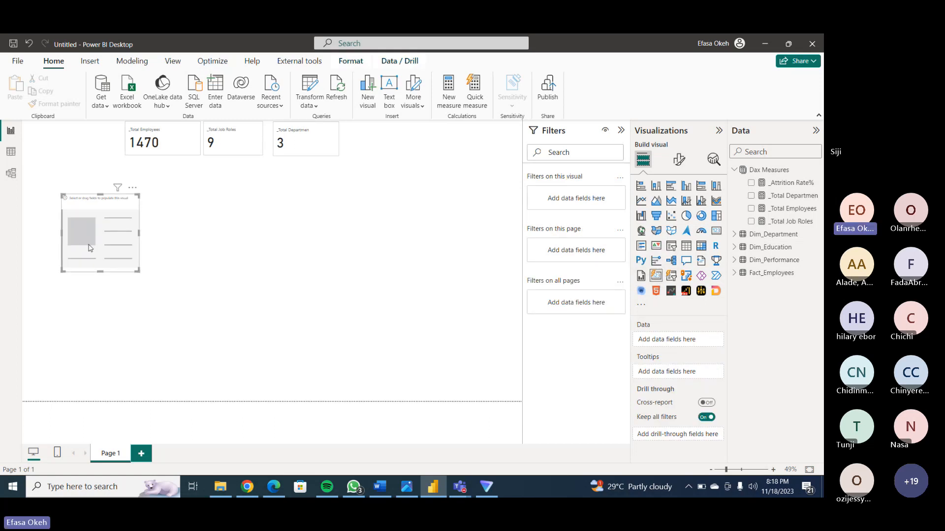
drag(99, 232, 429, 177)
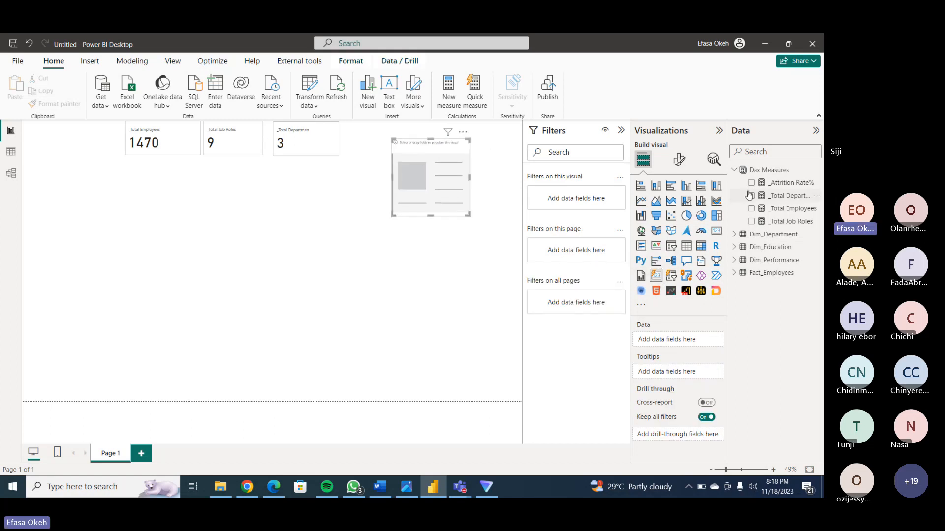
click(751, 183)
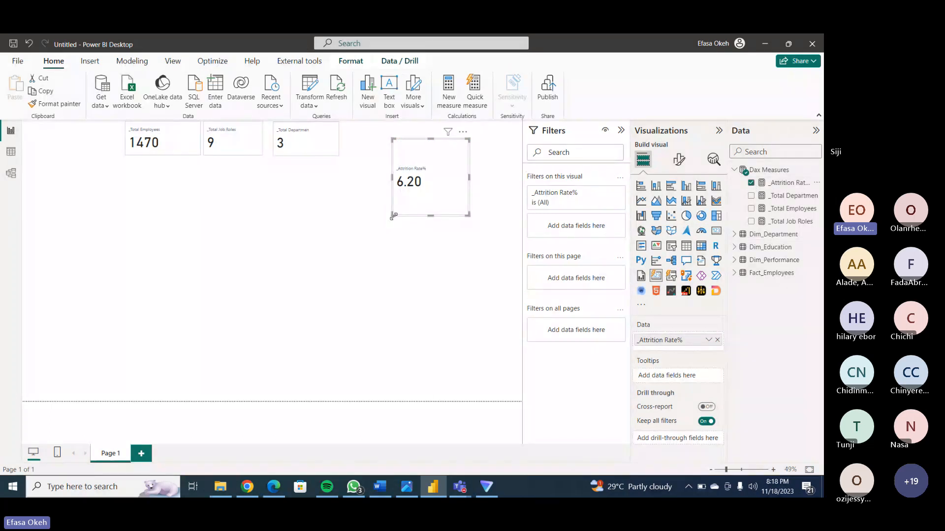
drag(394, 216, 343, 221)
drag(389, 200, 328, 241)
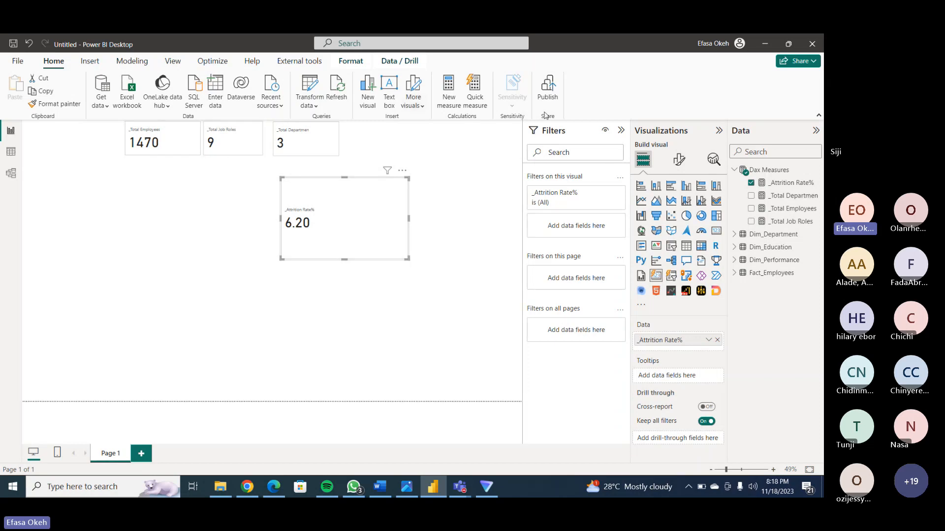
Try formatting the _Attrition Rate% measure as a percentage.
click(789, 184)
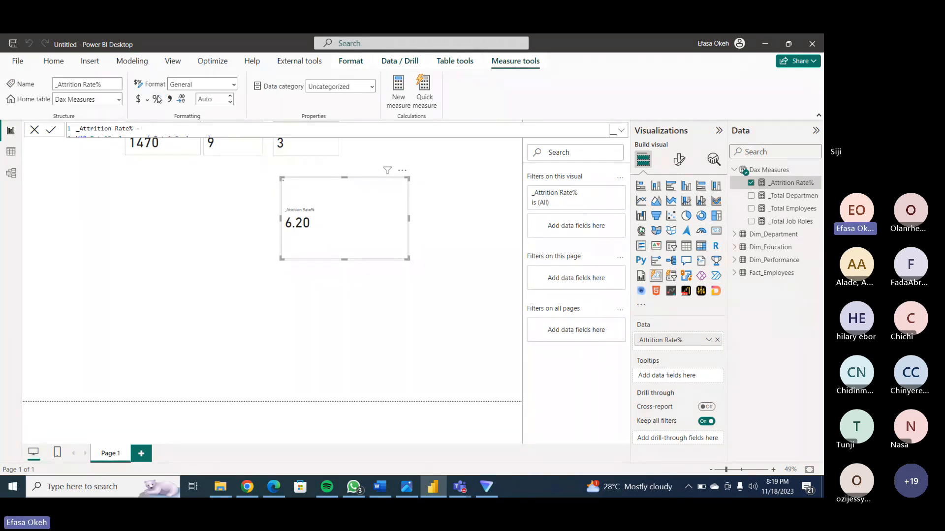
click(158, 99)
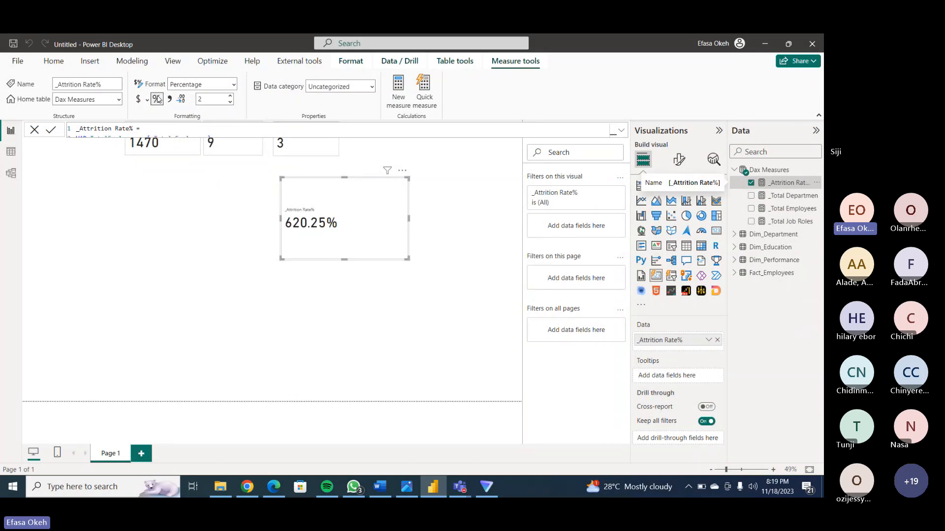
click(157, 98)
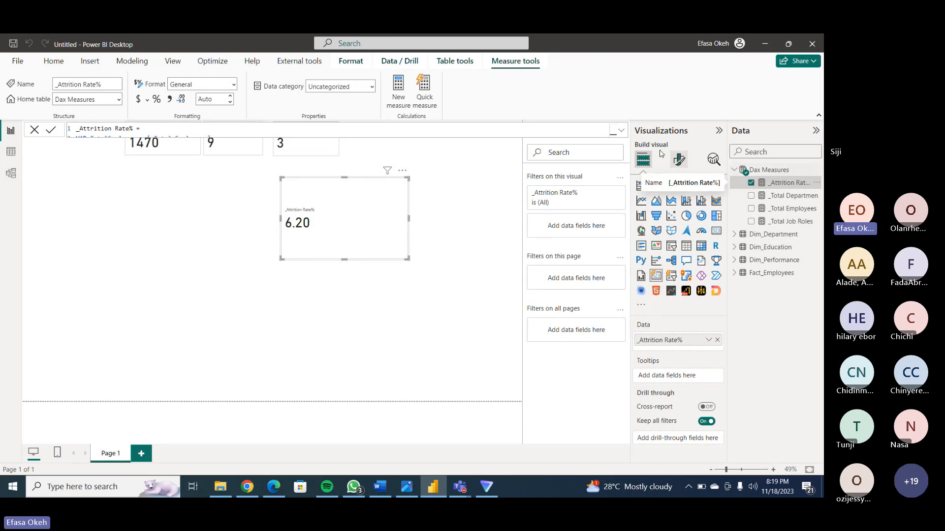
Remove TotalEmployee and its comma from the numerator position of the DIVIDE expression in the _Attrition Rate% measure.
click(622, 132)
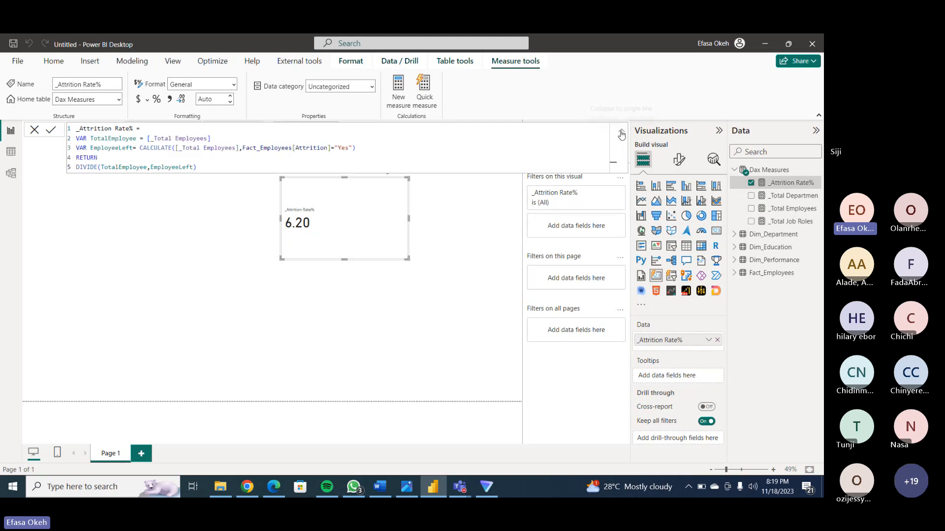
click(148, 167)
key(BackSpace)
key(BackSpace)
key(BackSpace)
key(BackSpace)
key(BackSpace)
key(BackSpace)
key(BackSpace)
key(BackSpace)
key(BackSpace)
key(BackSpace)
key(BackSpace)
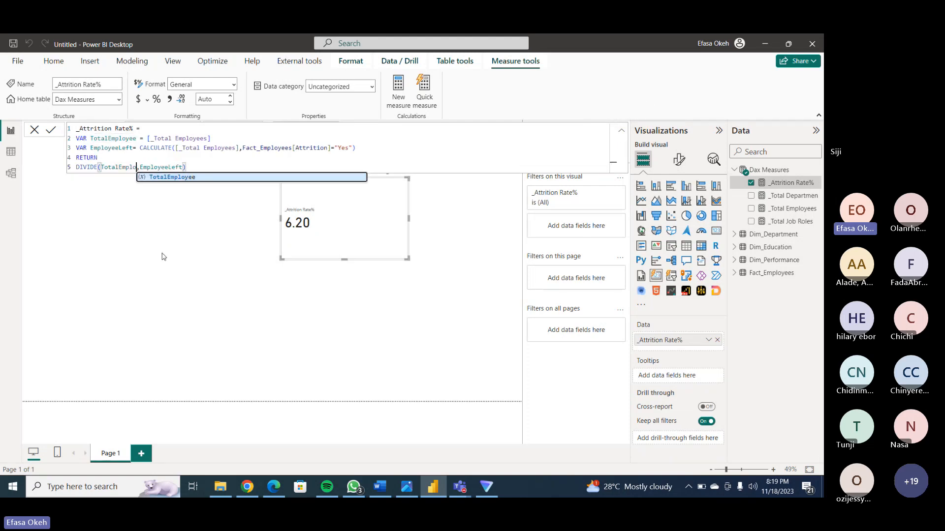
key(BackSpace)
key(BackSpace)
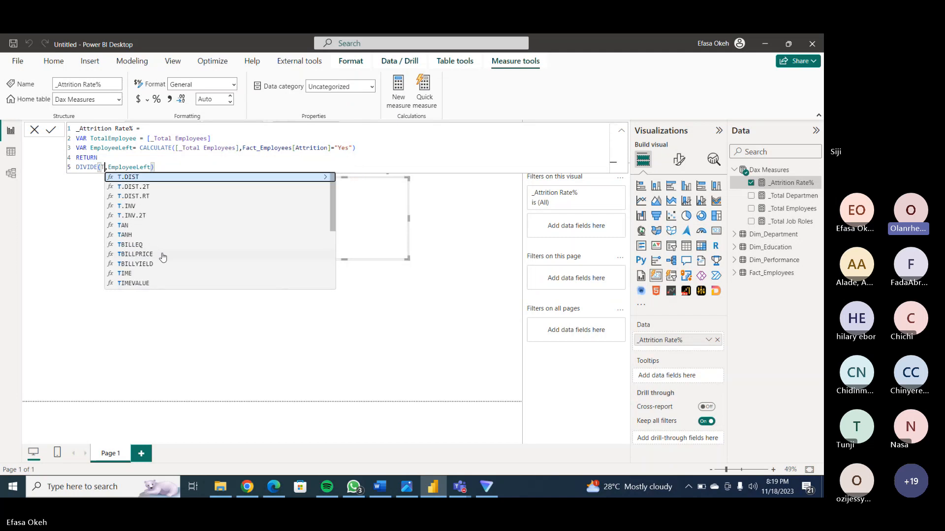
key(Delete)
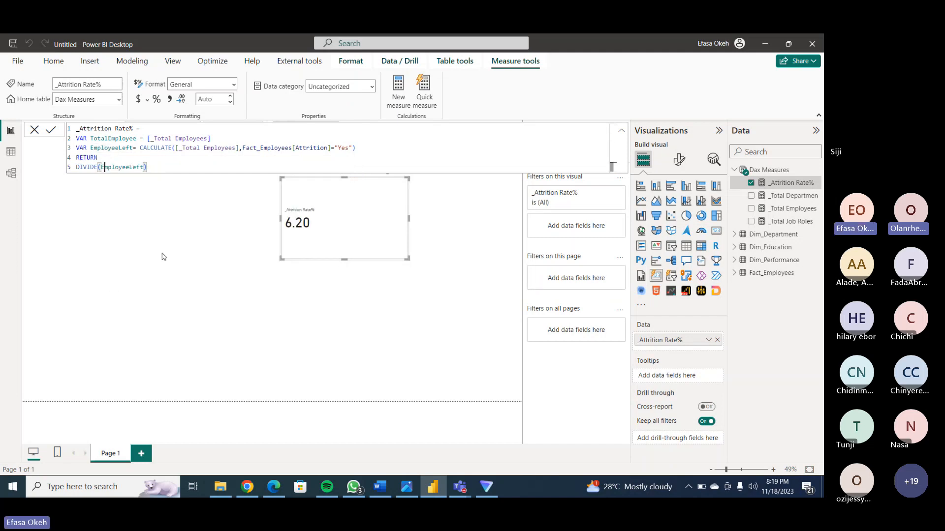
Make the return expression DIVIDE(EmployeeLeft,TotalEmployee), commit the _Attrition Rate% measure and format it as a percentage with 2 decimals.
key(Right)
key(Right)
key(Right)
key(Right)
key(Right)
key(Right)
key(Right)
key(Right)
text(,)
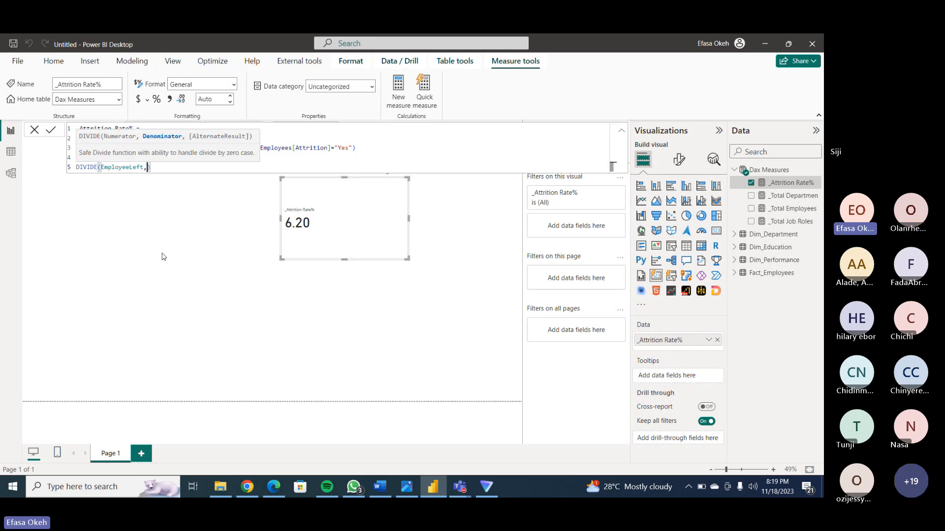
text(Tot)
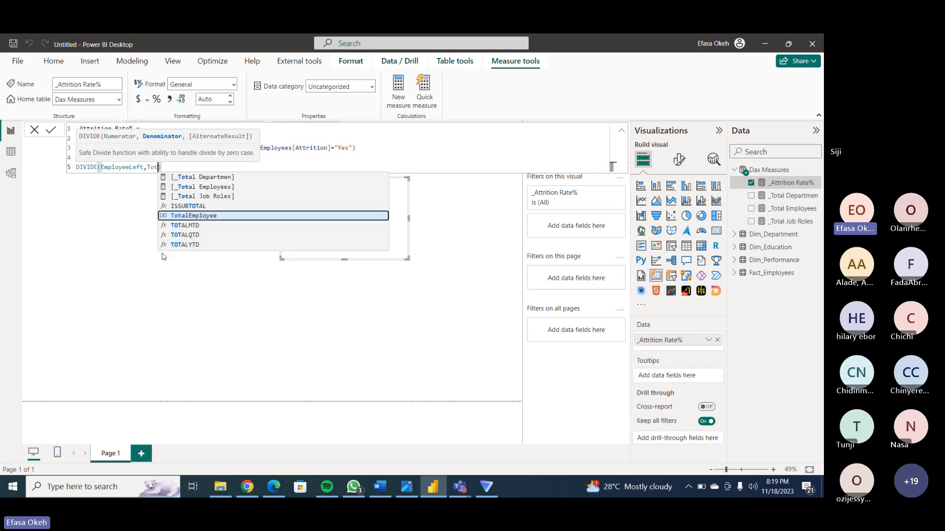
click(212, 217)
key(Return)
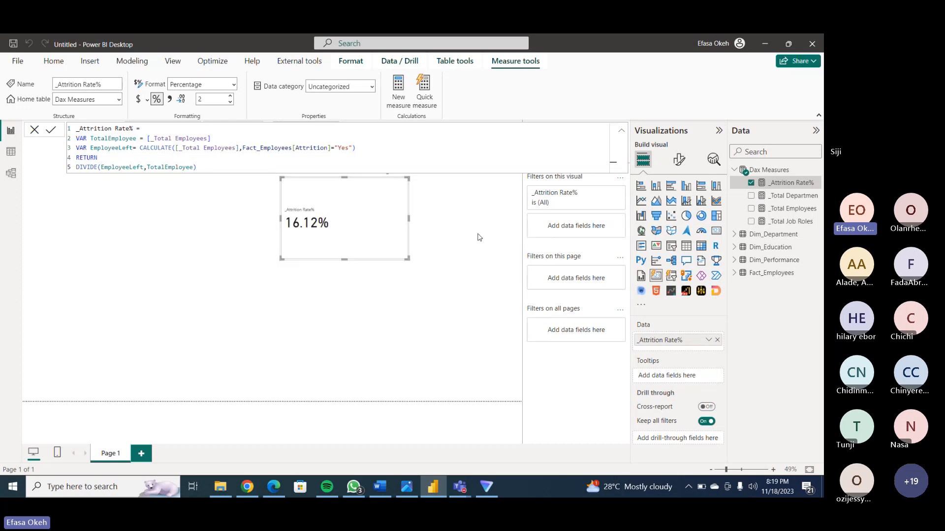
click(621, 131)
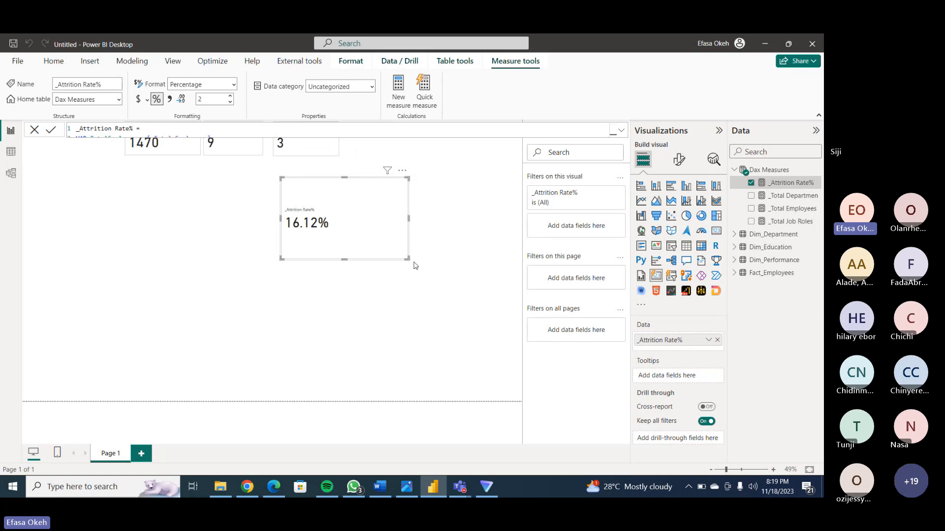
Shrink the _Attrition Rate% card and place it in the top row beside the _Total Departmen card.
click(386, 251)
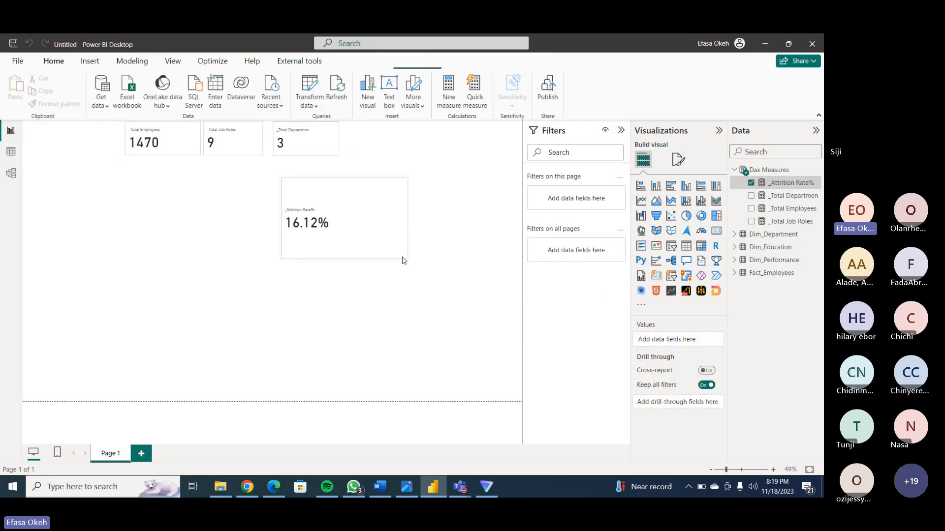
click(402, 260)
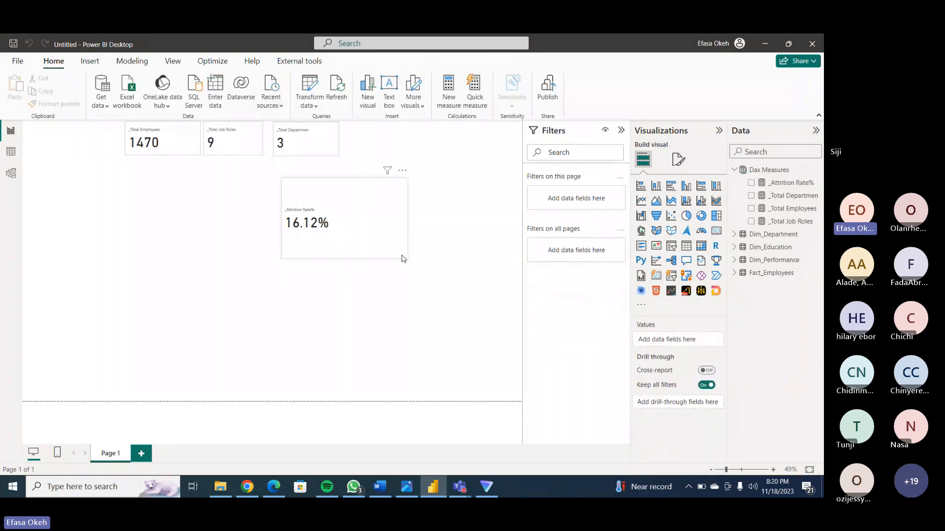
click(404, 260)
drag(406, 261, 423, 152)
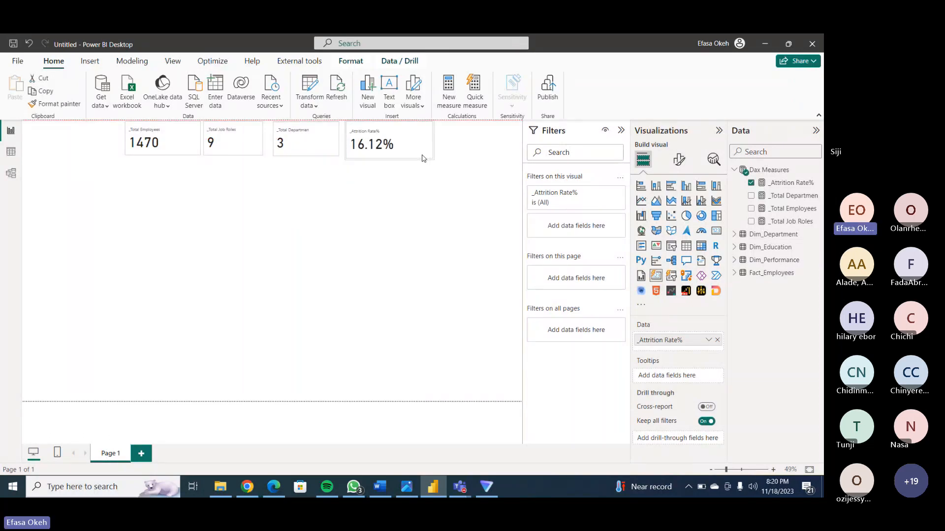
click(414, 216)
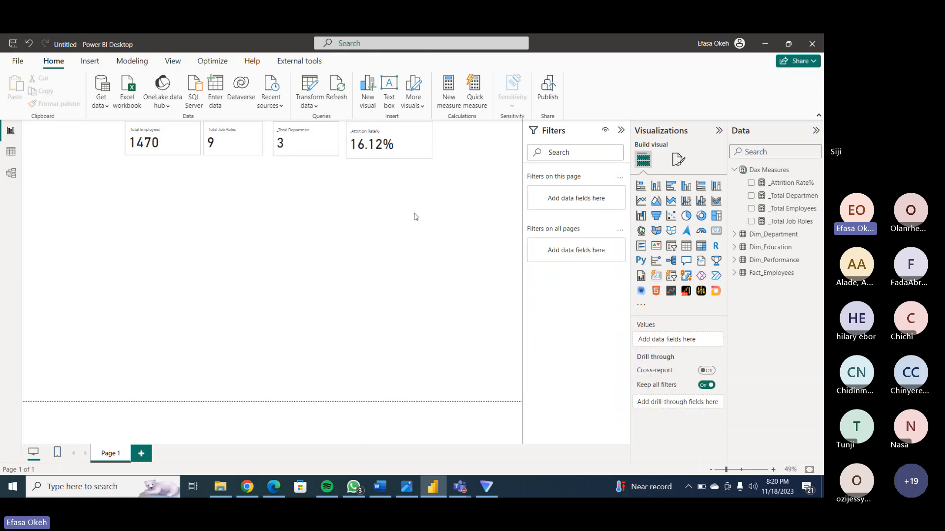
Review the full formula of the _Attrition Rate% measure.
click(178, 144)
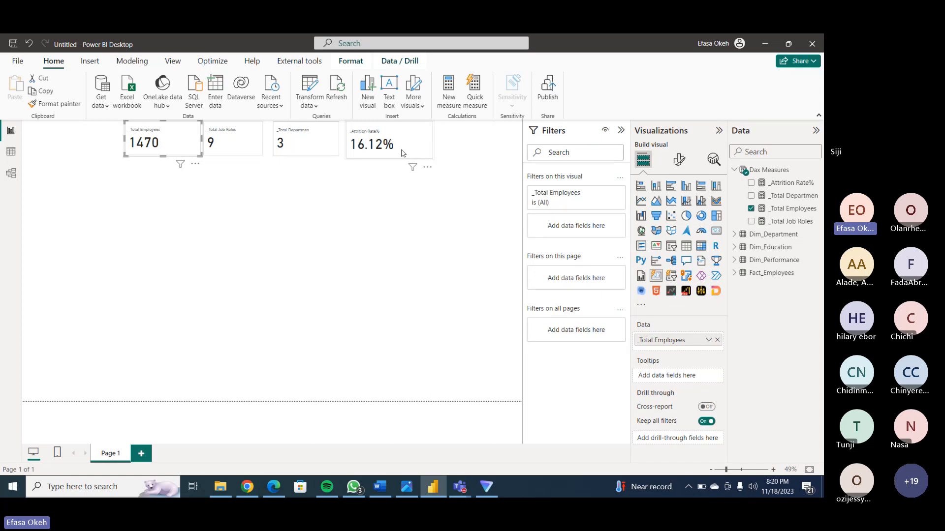
click(776, 183)
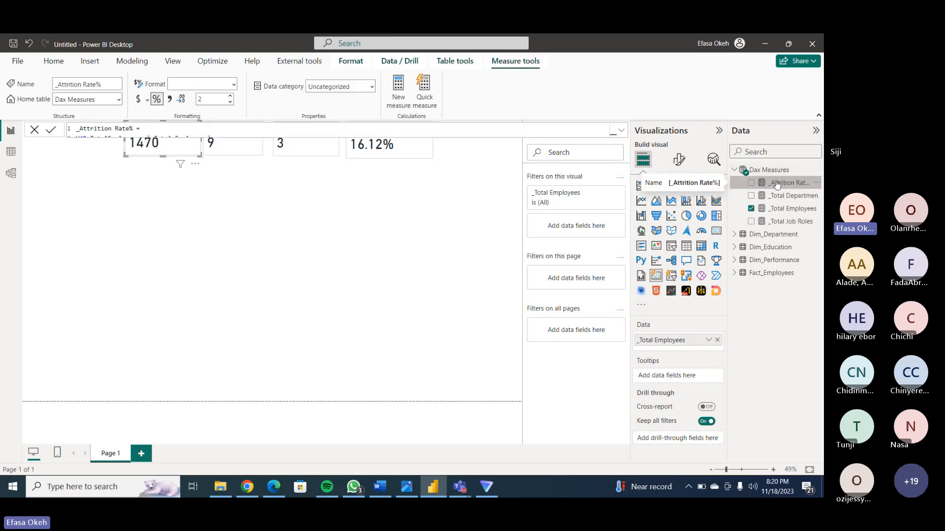
click(622, 132)
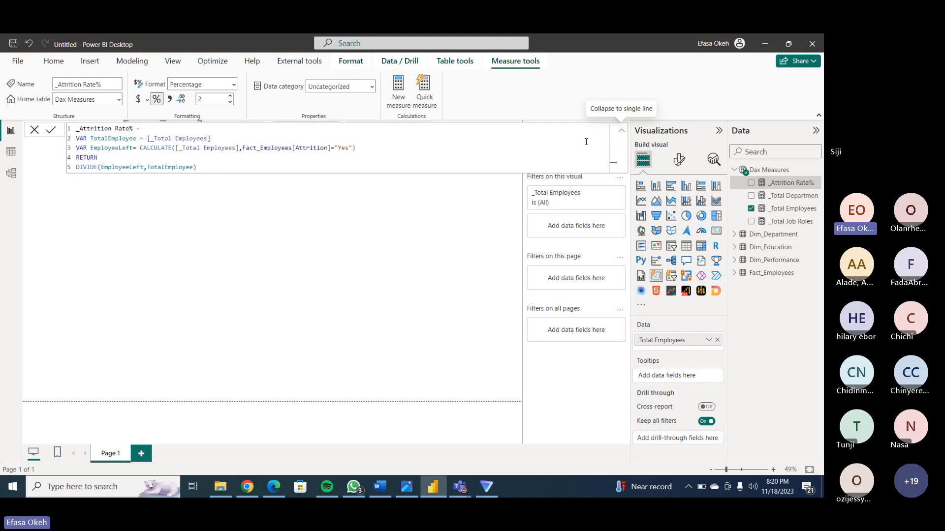
drag(209, 168, 64, 130)
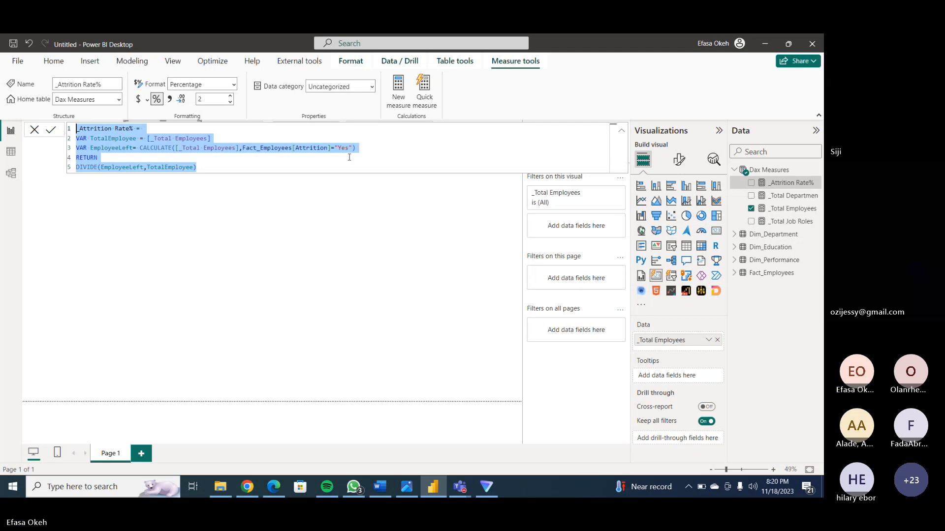
click(351, 199)
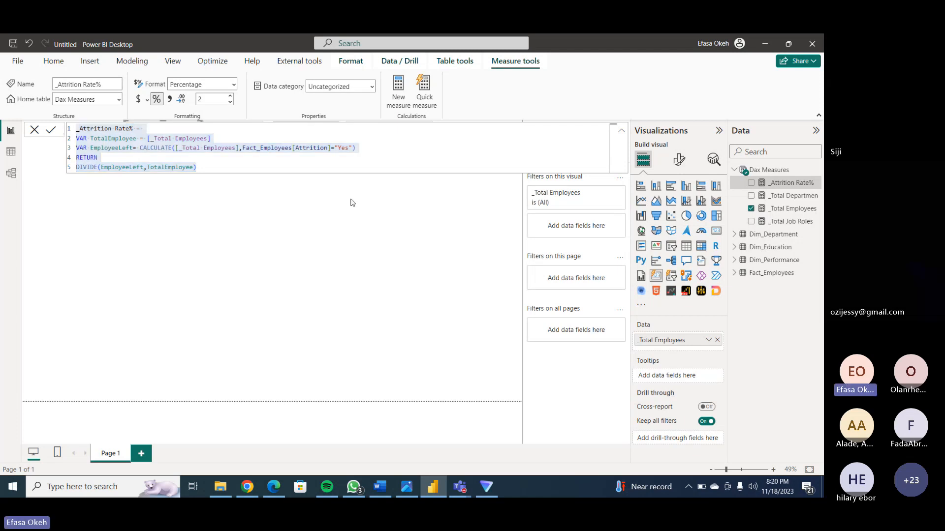
Create a new measure in the Dax Measures table and start its formula with the name _Reention Rate% =.
click(782, 170)
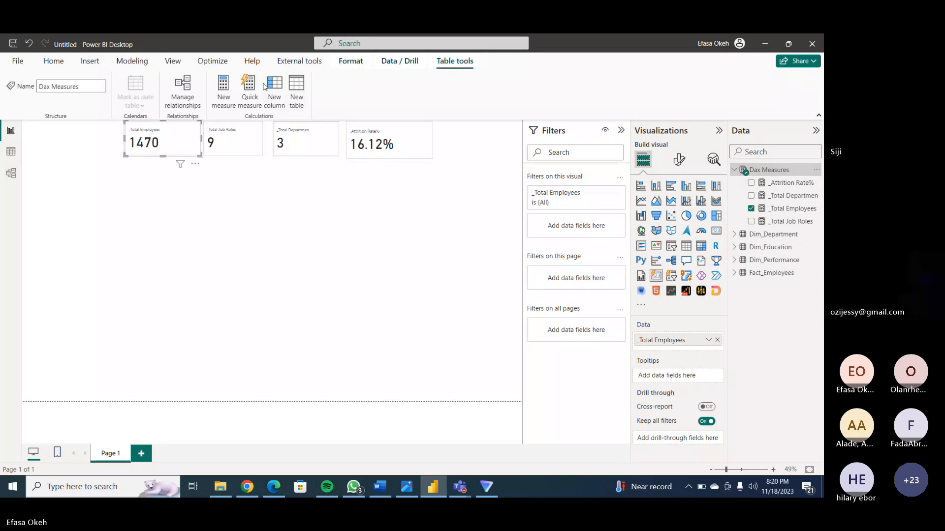
click(222, 85)
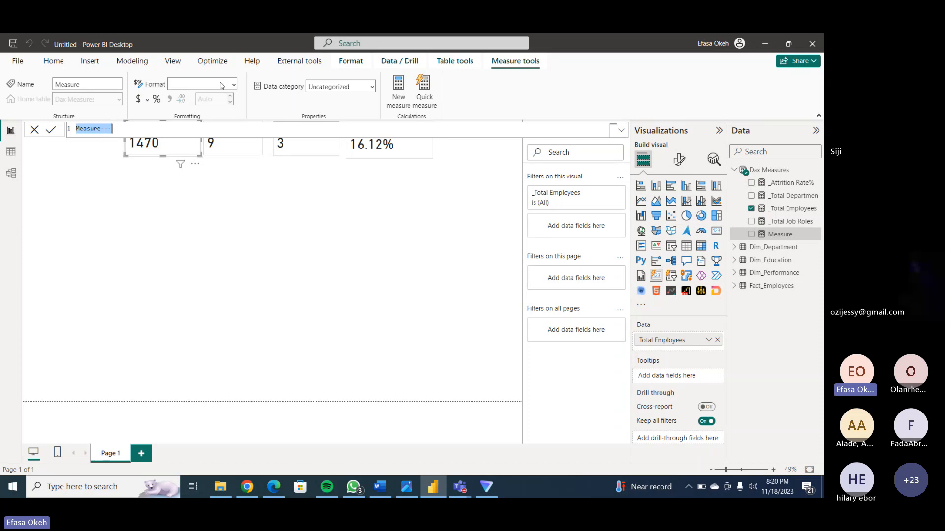
text(_Re)
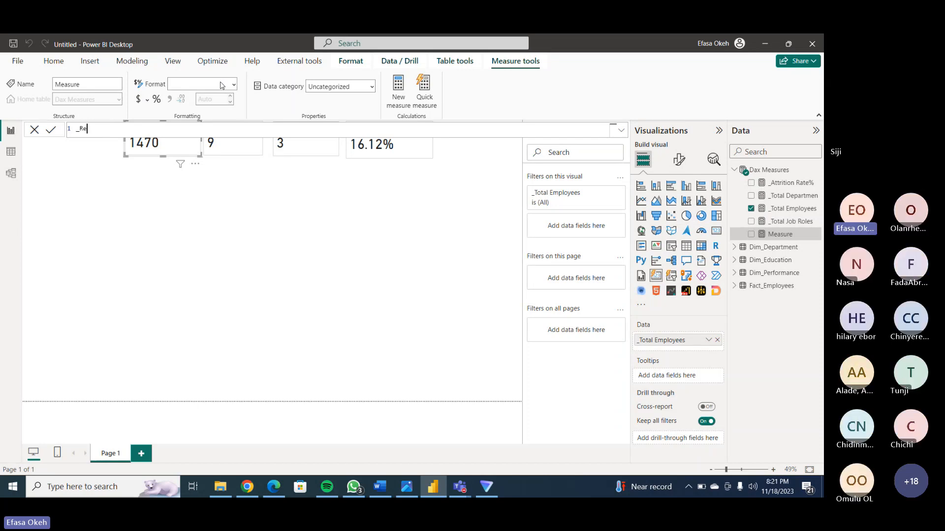
text(enti)
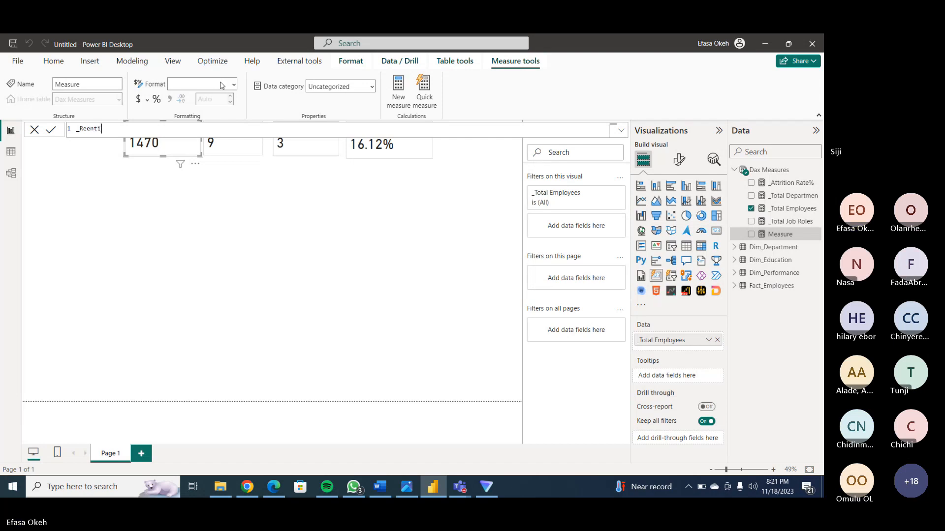
text(on Rate%)
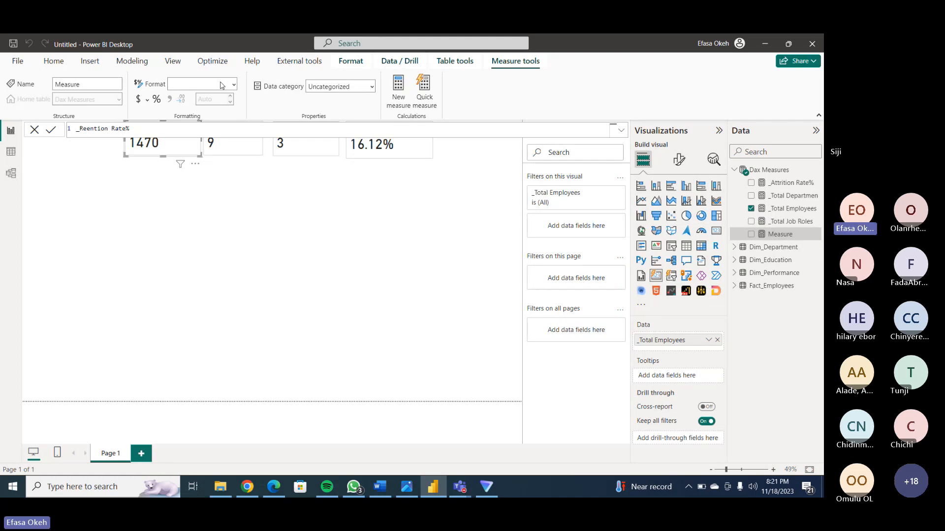
text( =)
key(shift+Return)
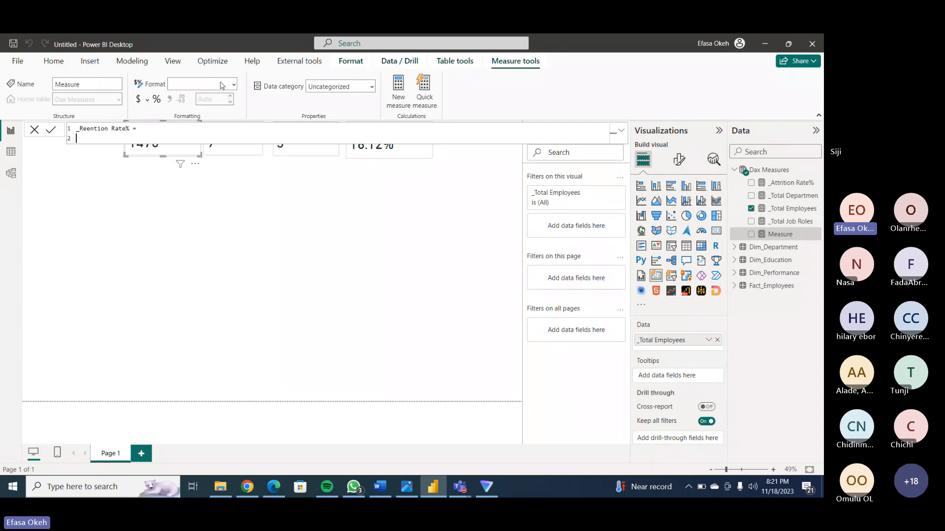
Paste the copied _Attrition Rate% formula below the new measure's name and remove the pasted _Attrition Rate% = line.
text(_Attrition Rate% = VAR TotalEmployee = [_Total Employees] VAR EmployeeLeft= CALCULATE([_Total Employees],Fact_Employees[Attrition]="Yes") RETURN DIVIDE(EmployeeLeft,TotalEmployee))
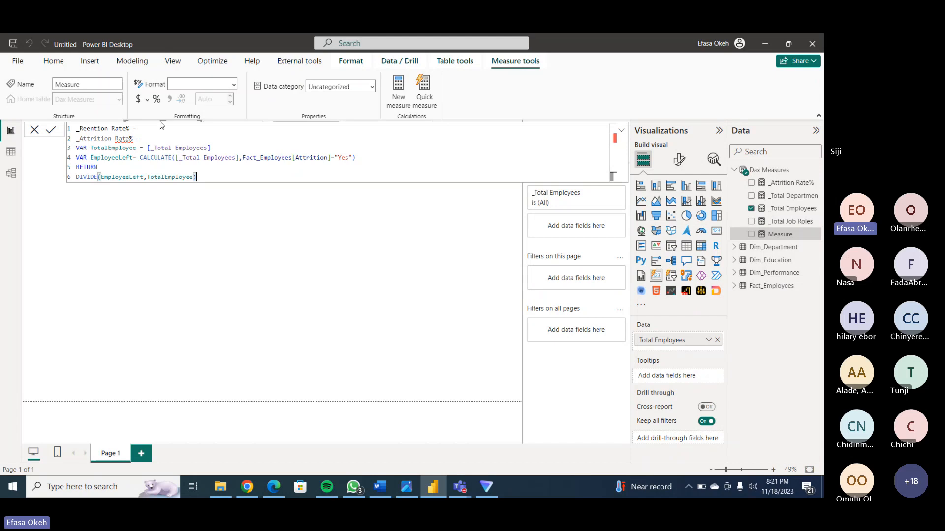
drag(143, 138, 70, 141)
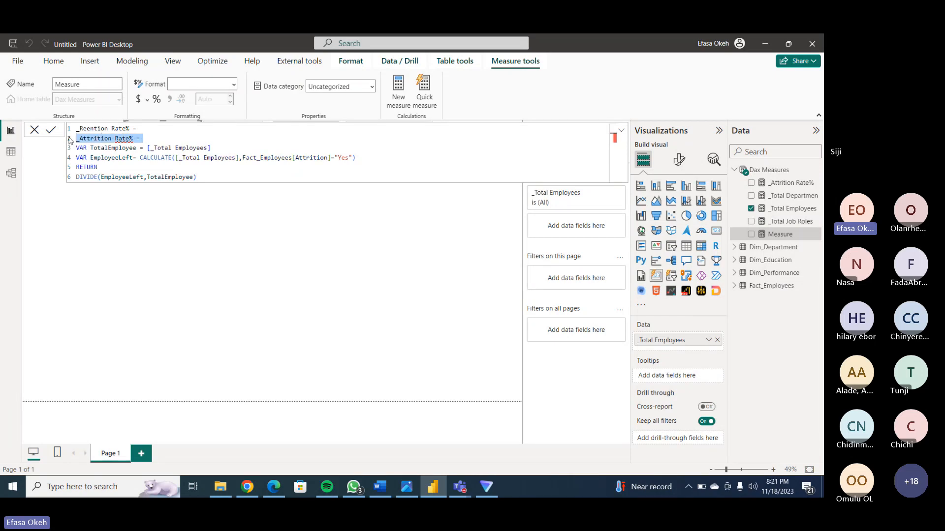
key(BackSpace)
key(BackSpace)
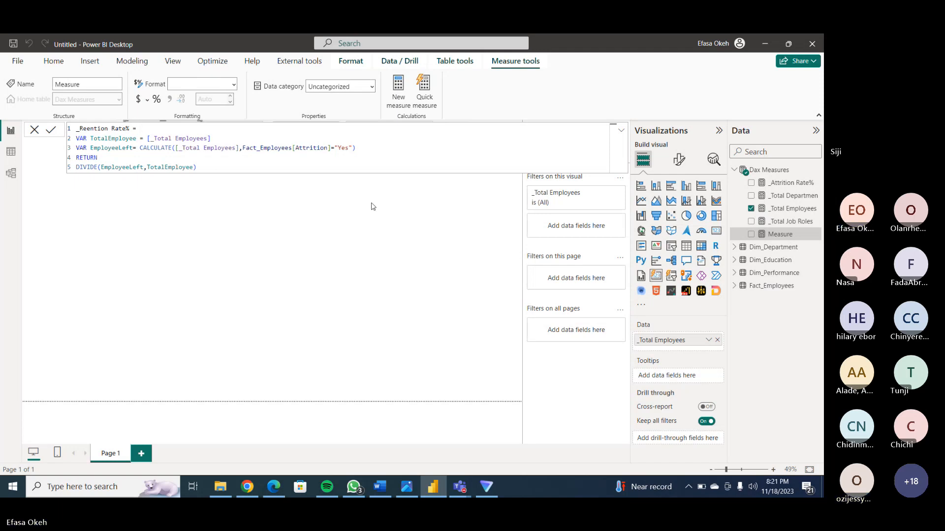
Change the Fact_Employees[Attrition] filter value in the CALCULATE expression to "No" and commit the measure.
click(350, 151)
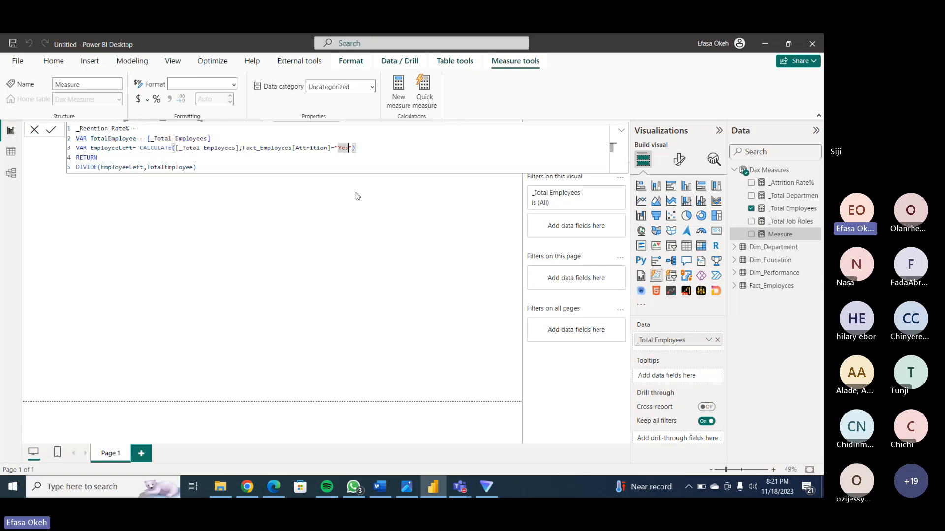
key(BackSpace)
key(BackSpace)
key(BackSpace)
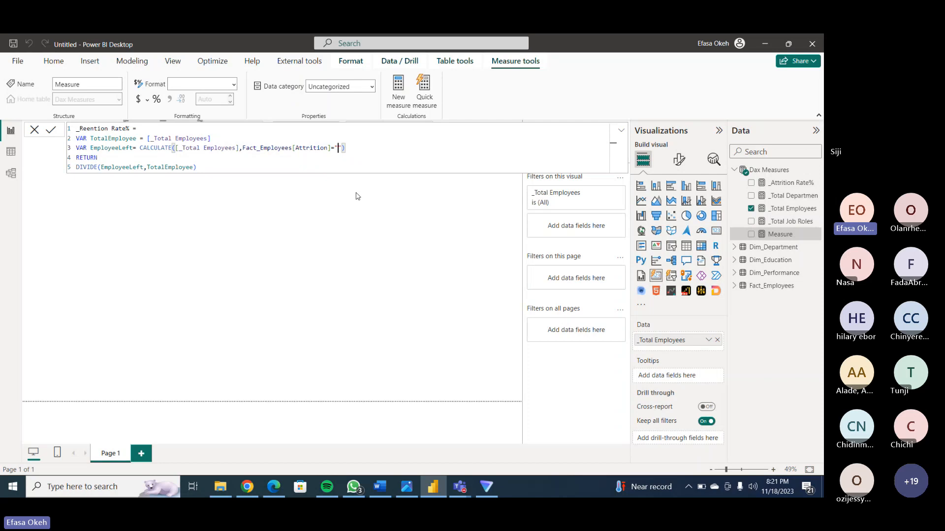
text(No)
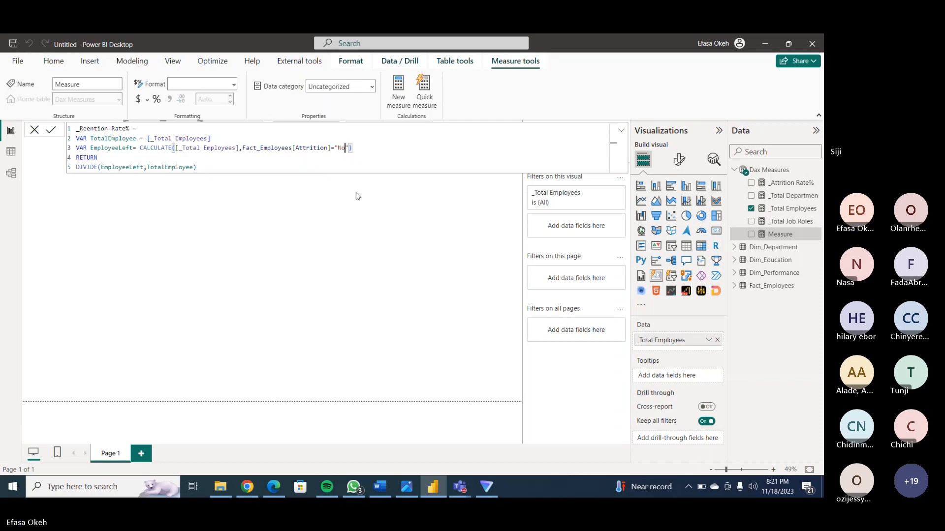
click(262, 165)
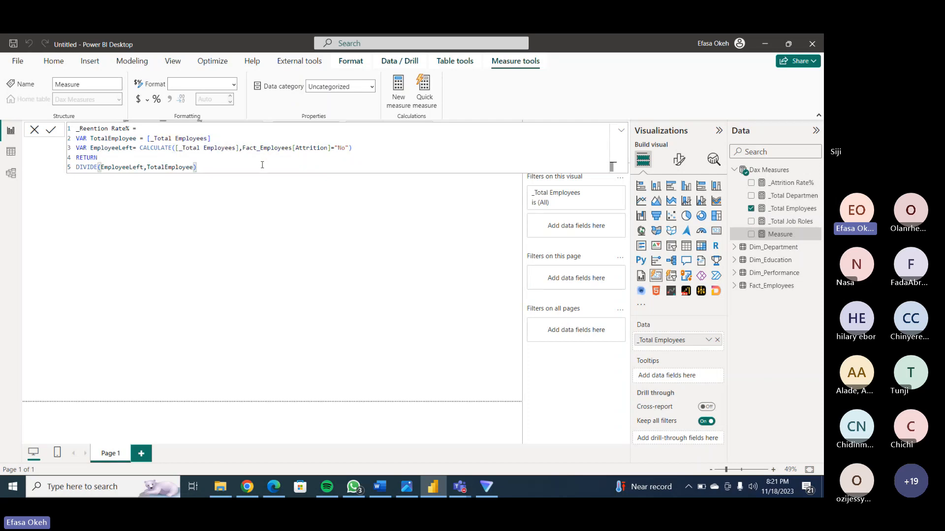
key(Return)
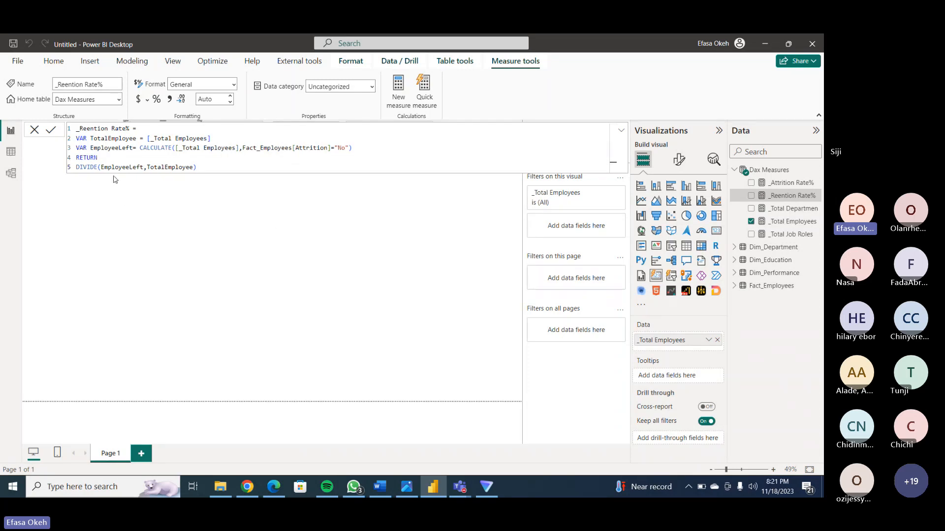
Correct the spelling of the new measure's name to _Retention Rate% in its formula and commit it.
click(91, 129)
key(BackSpace)
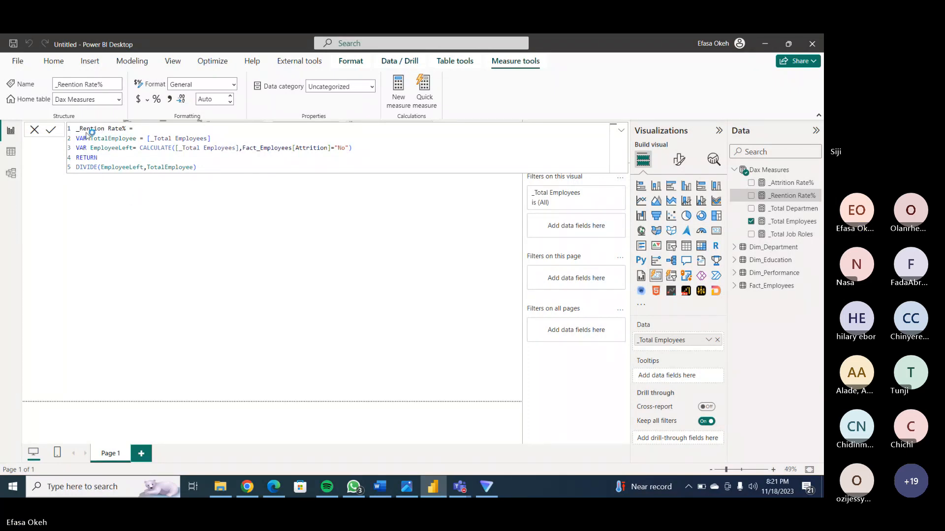
key(Return)
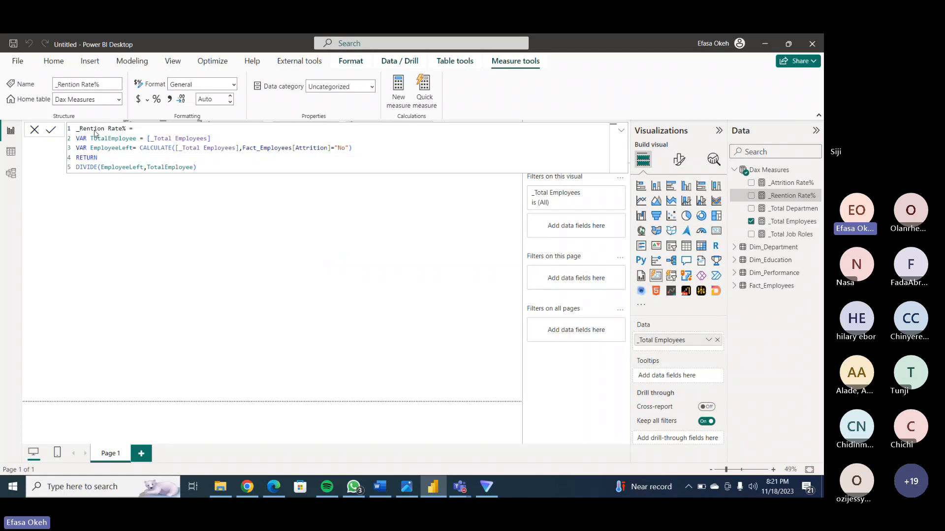
double_click(95, 132)
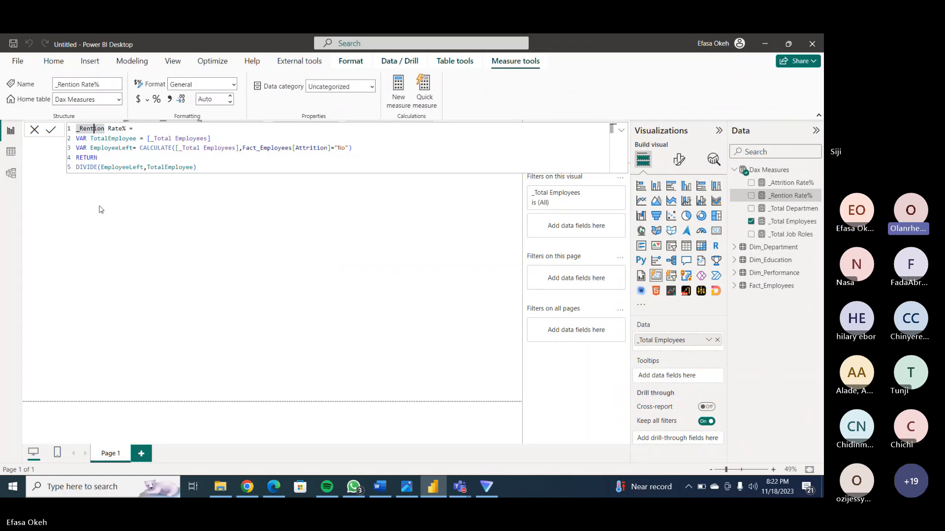
text(_Renteion)
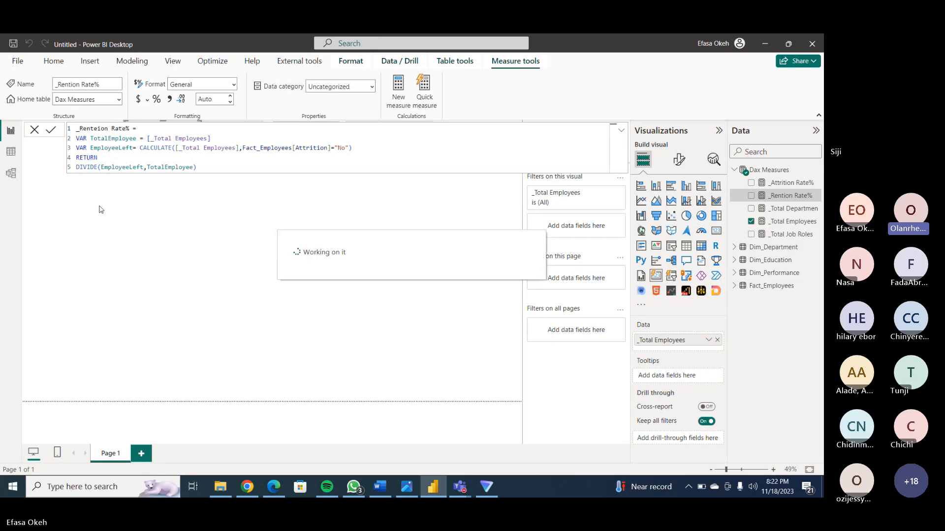
click(98, 129)
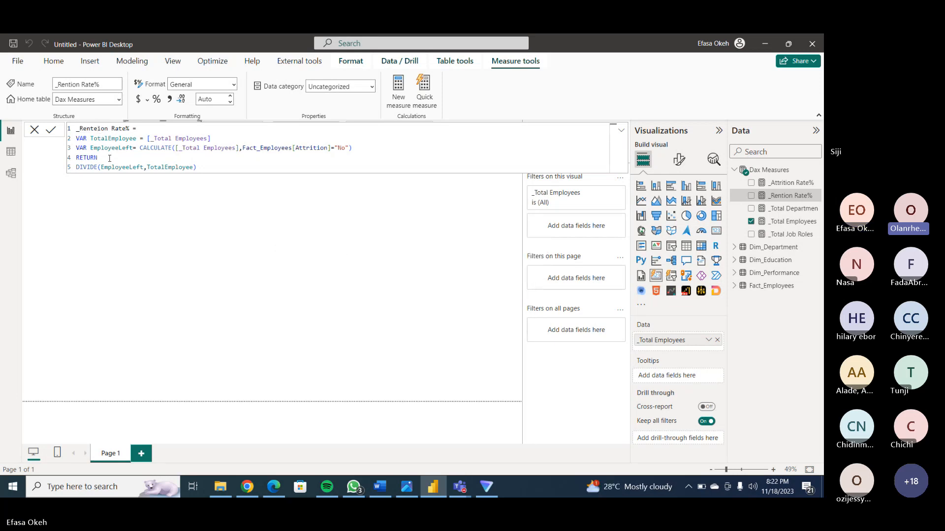
text(t)
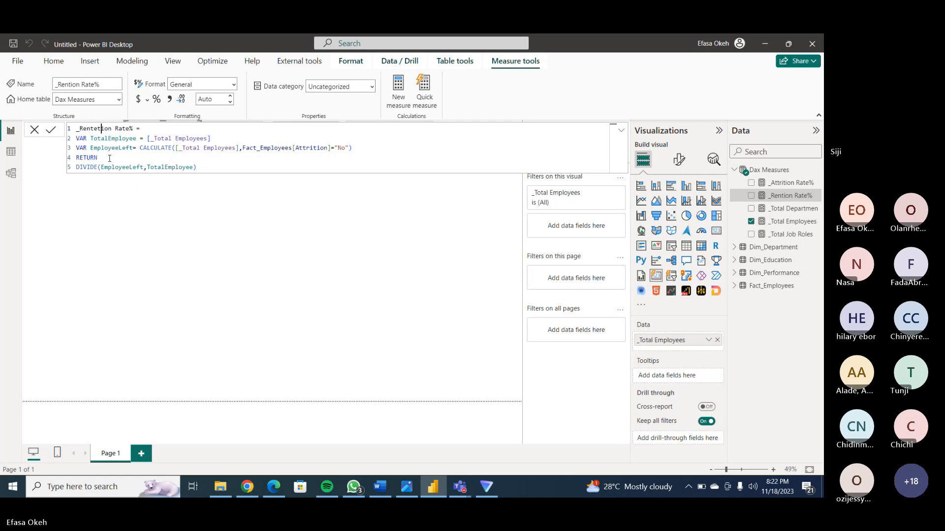
text(ion)
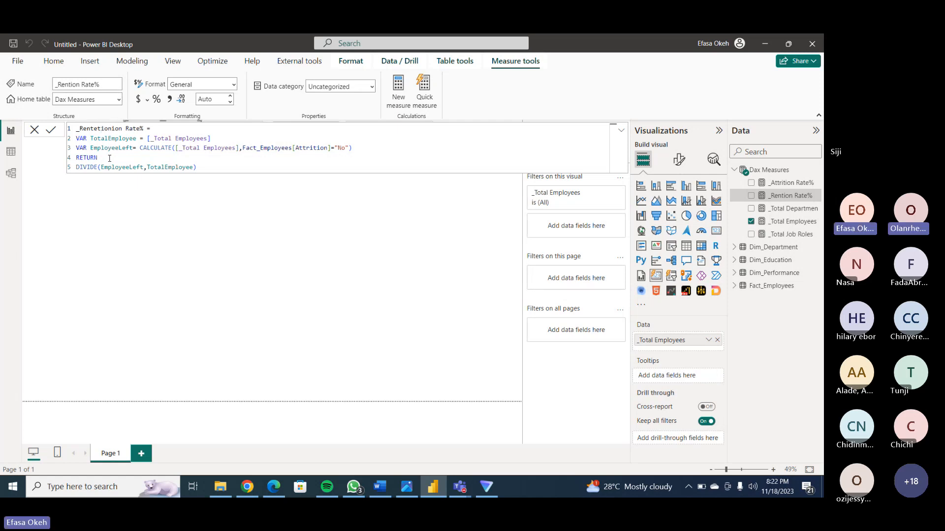
key(Delete)
key(Delete)
key(Delete)
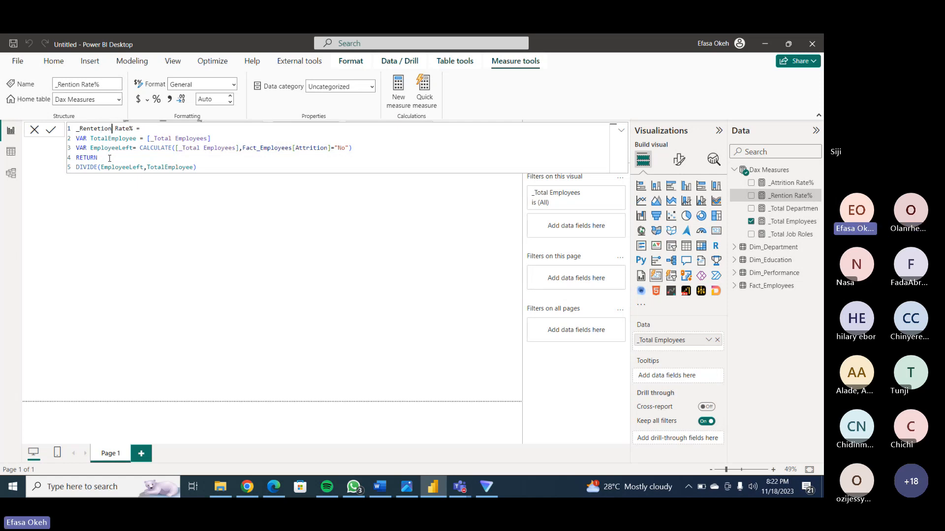
text(n)
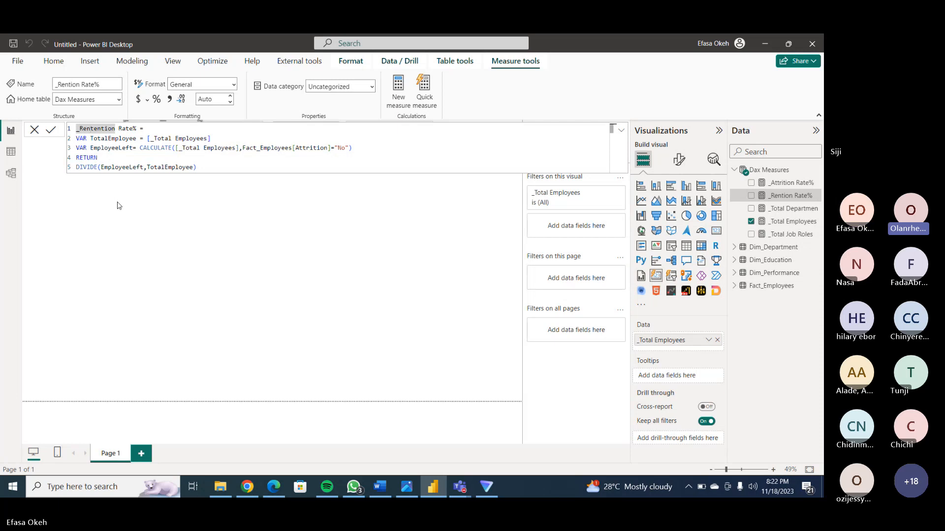
key(BackSpace)
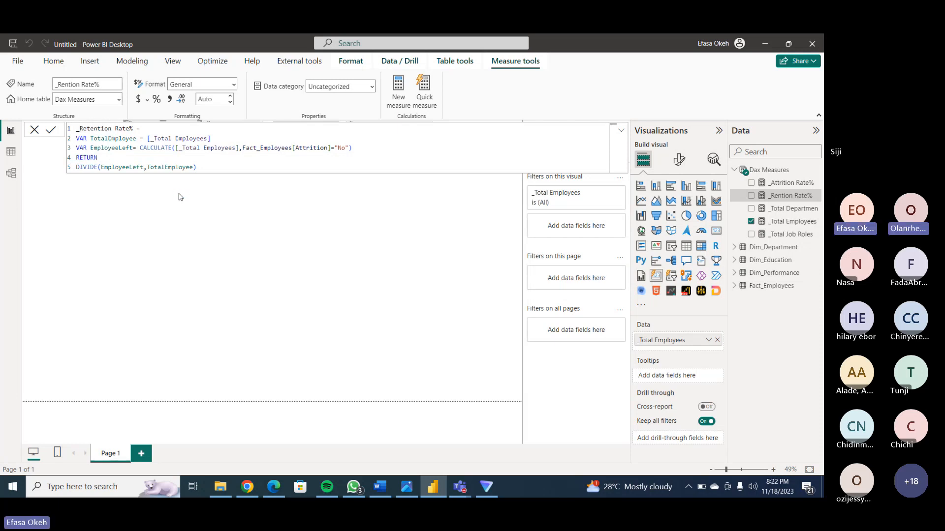
key(Return)
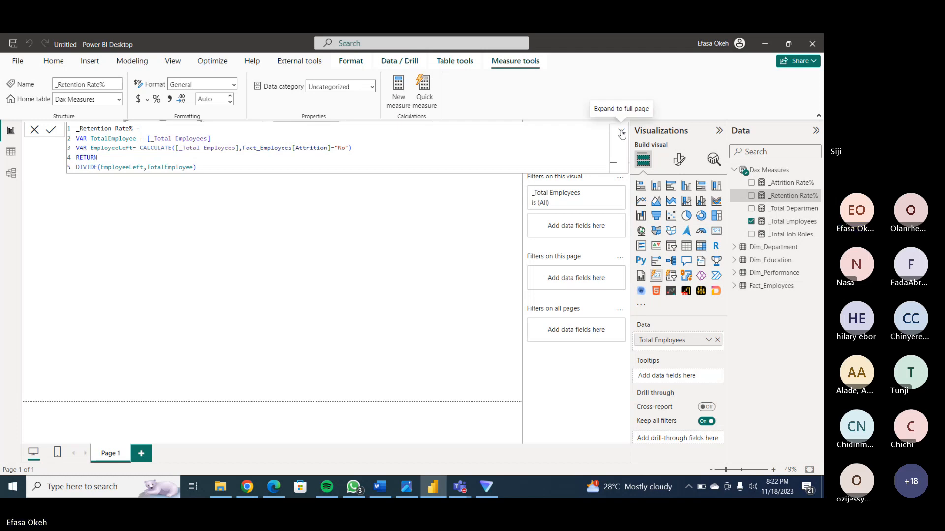
Add a new card visual to the report page showing the _Retention Rate% measure.
click(612, 162)
click(408, 157)
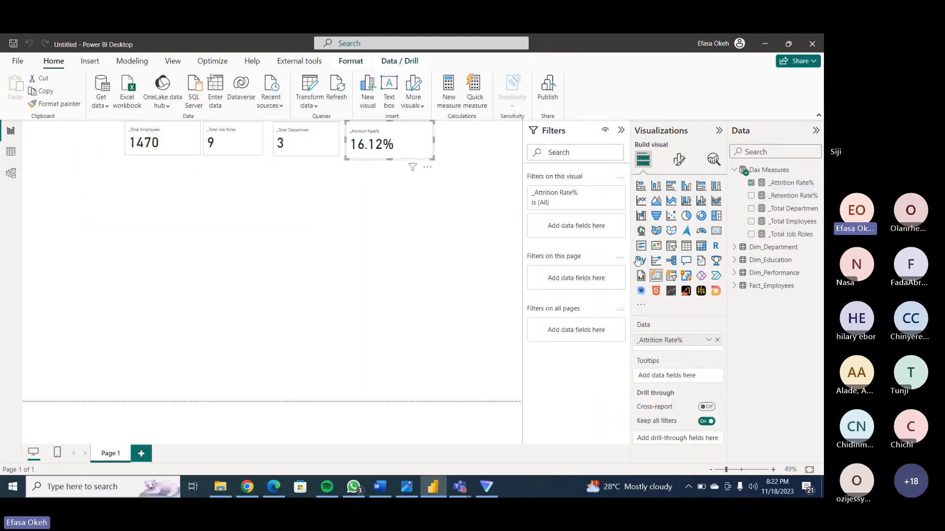
click(658, 277)
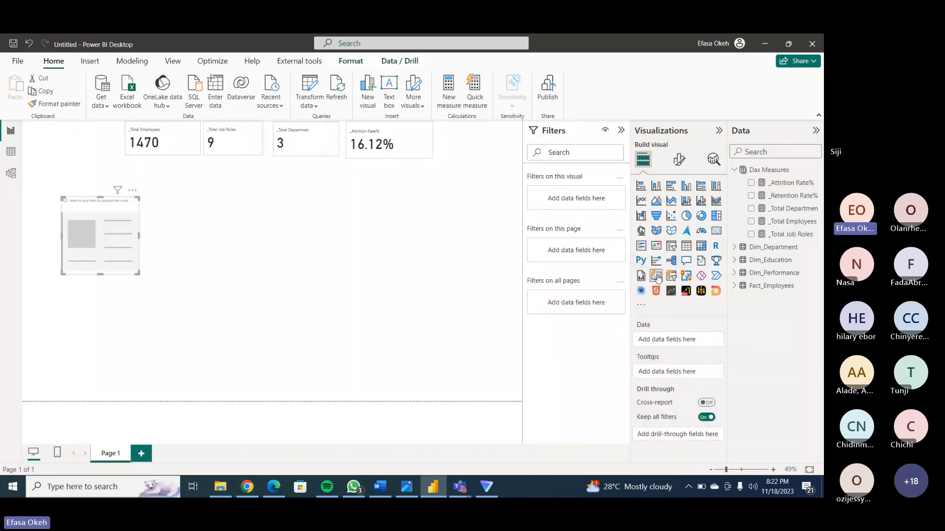
click(752, 196)
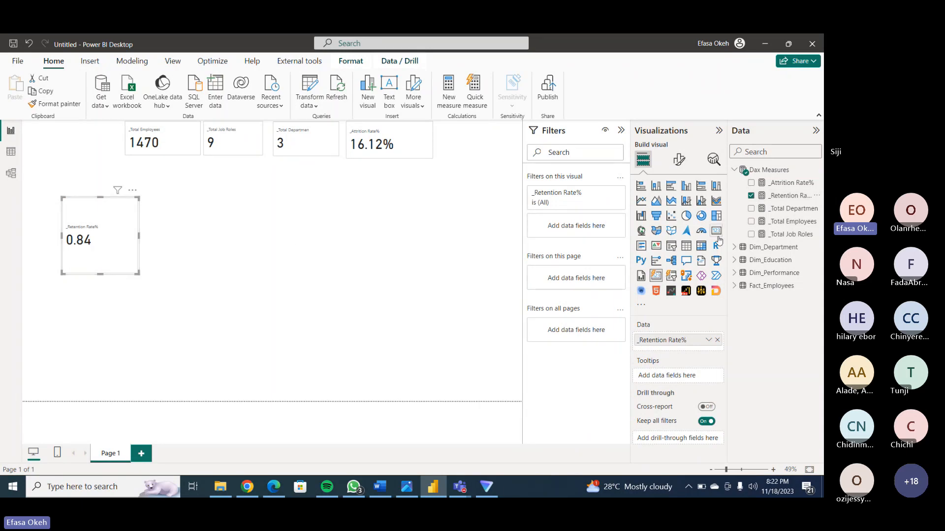
Format the _Retention Rate% measure as a percentage with 2 decimals and move its card directly below the _Attrition Rate% card.
click(787, 195)
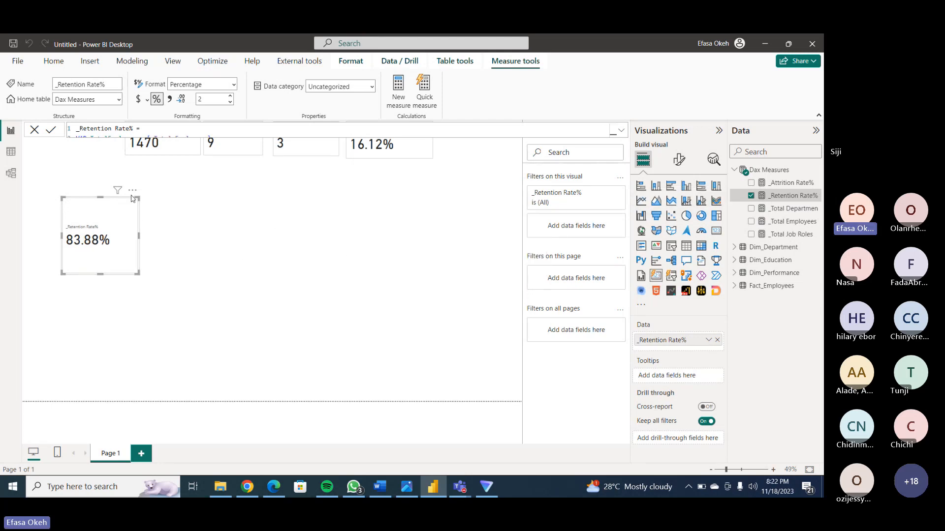
drag(132, 194, 418, 154)
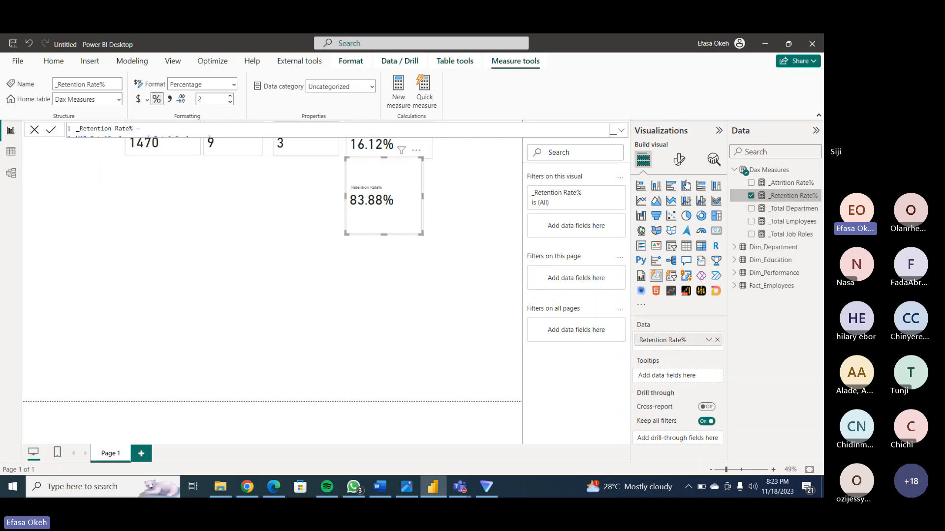
Expand the _Retention Rate% formula and rename the variable defined by the CALCULATE expression to EmployeeRemain.
click(621, 131)
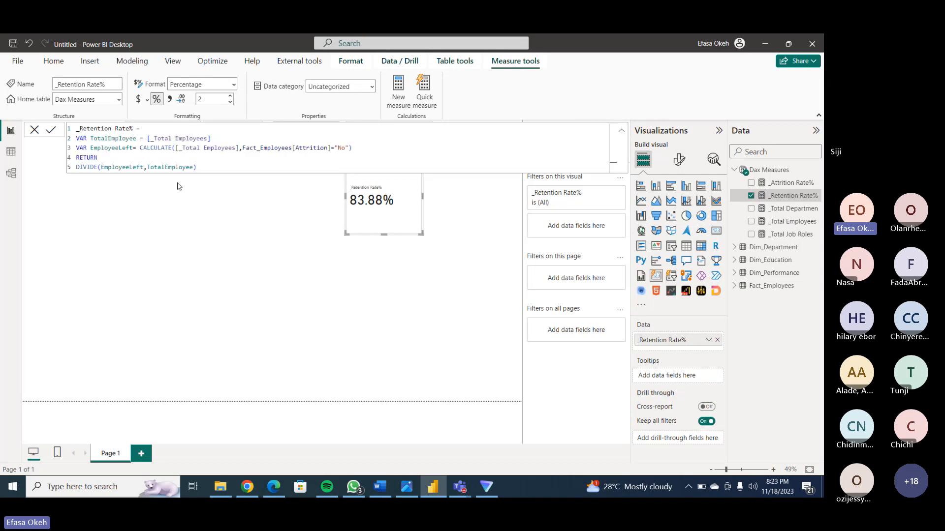
click(131, 148)
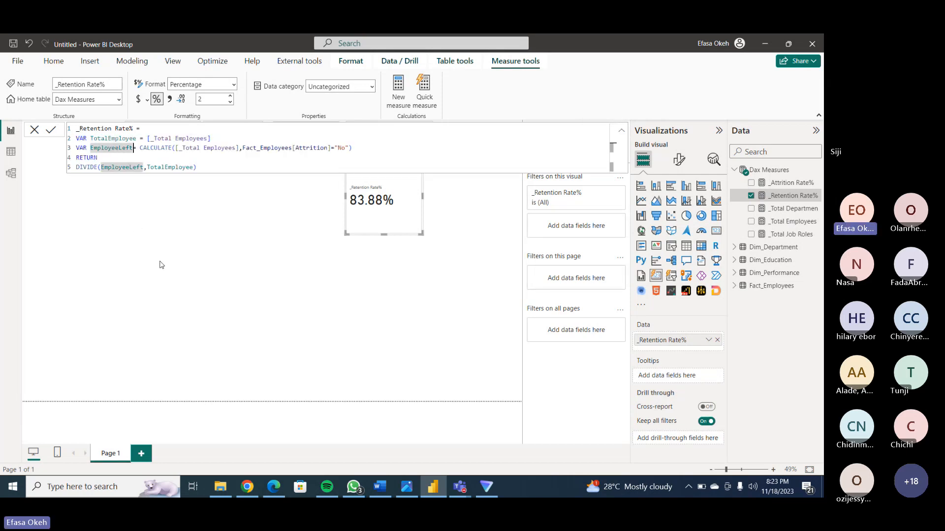
key(BackSpace)
key(BackSpace)
key(BackSpace)
key(BackSpace)
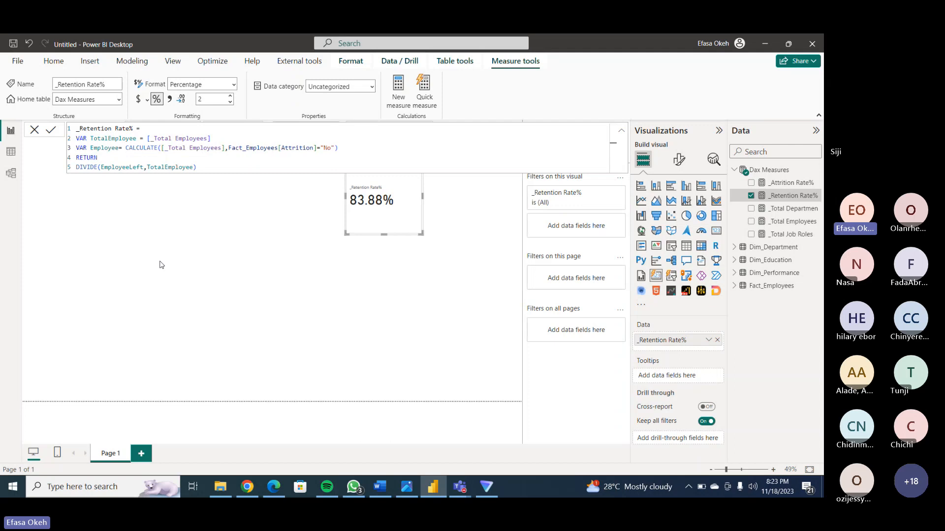
text(Remain)
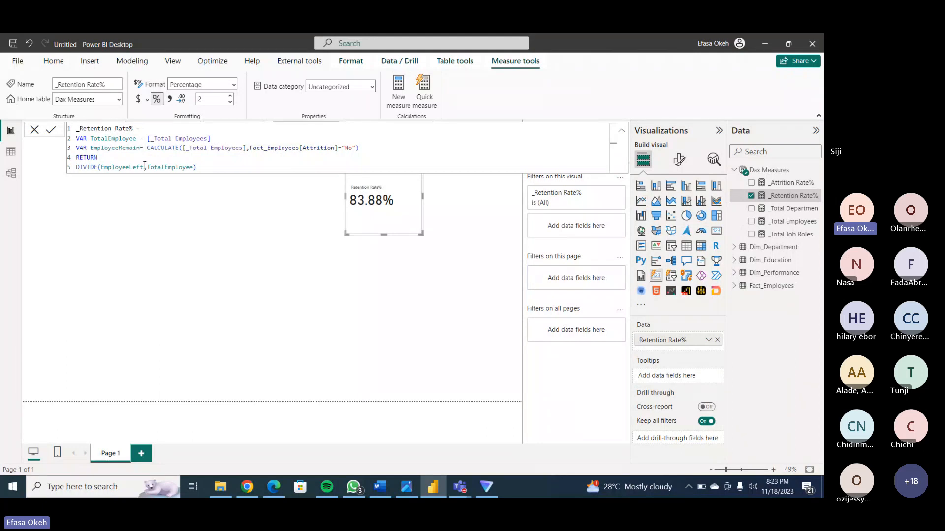
Replace EmployeeLeft with EmployeeRemain in the DIVIDE expression of the _Retention Rate% formula, then review the formula and collapse it.
double_click(144, 165)
text(Employee)
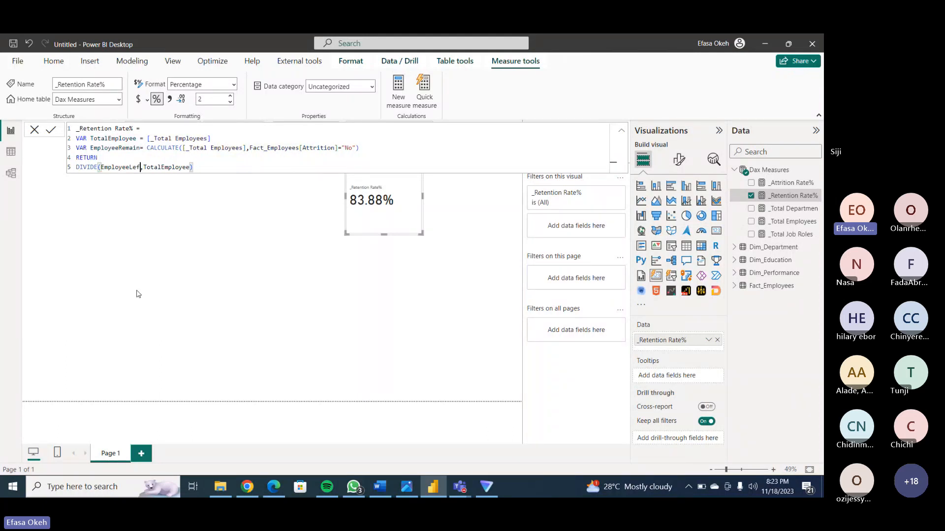
text(Re)
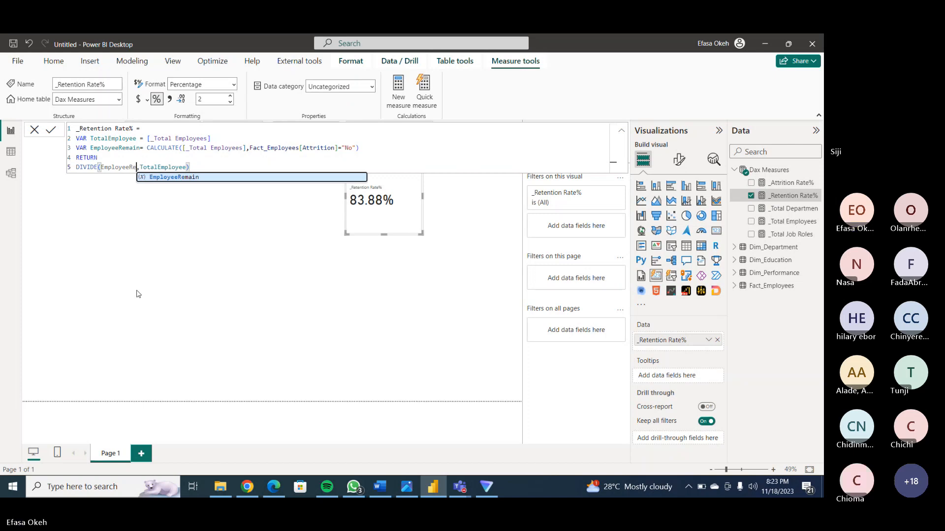
key(Tab)
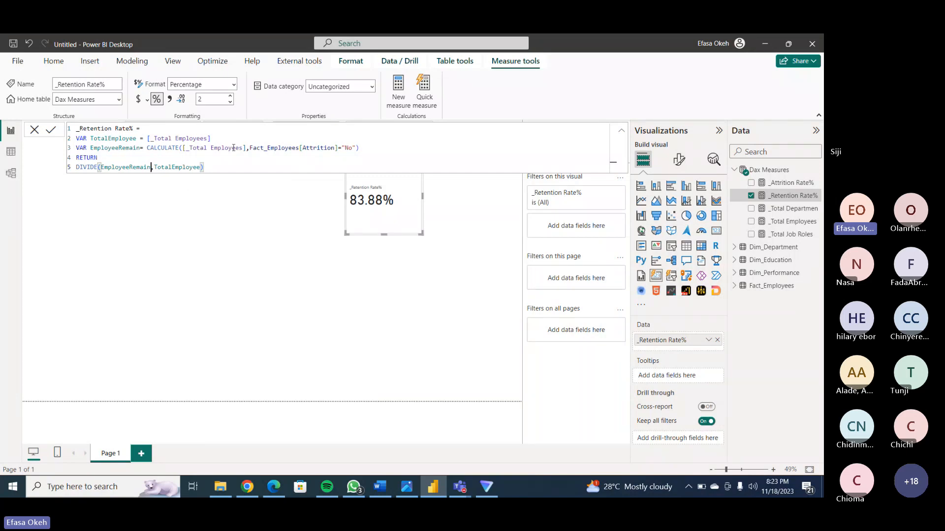
click(204, 147)
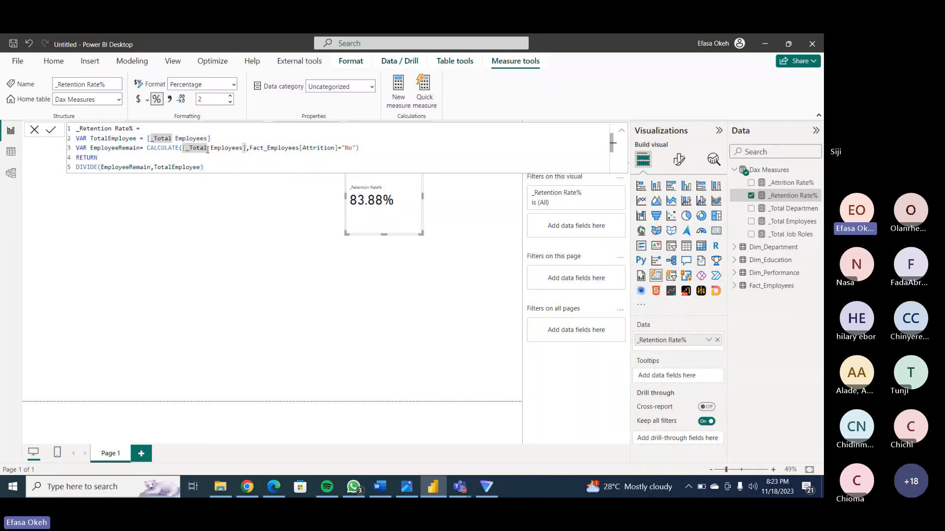
click(327, 149)
click(349, 148)
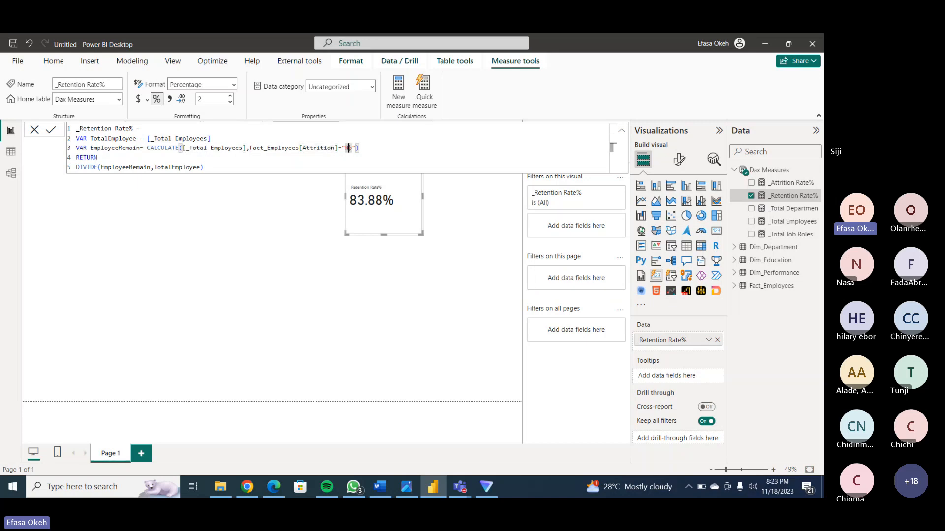
click(116, 149)
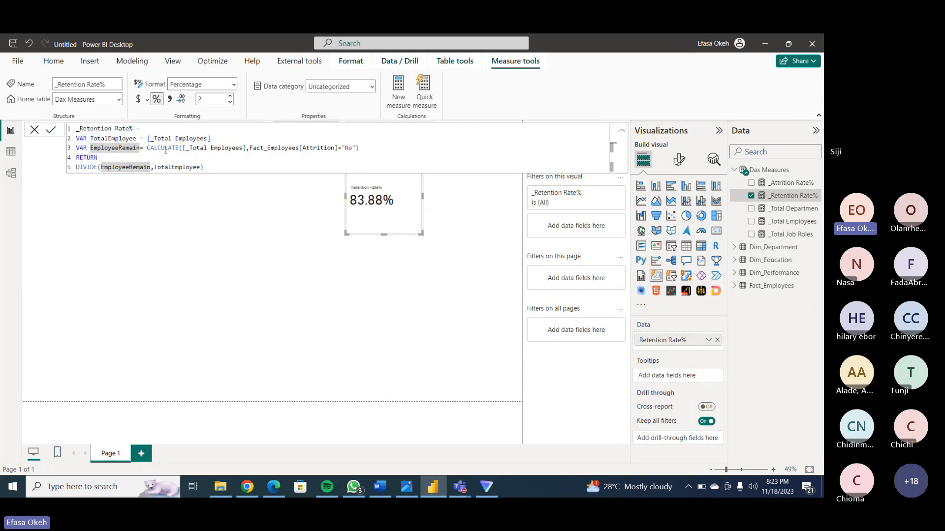
drag(146, 152, 378, 144)
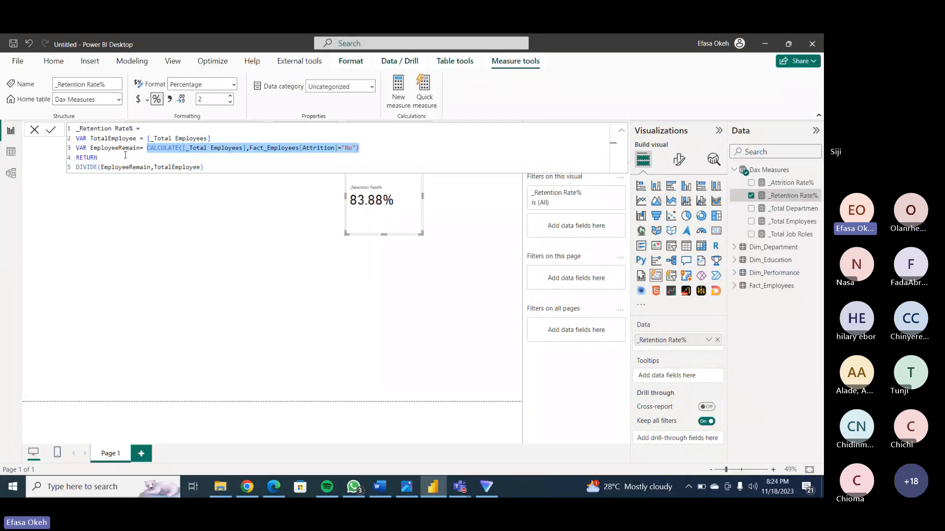
click(269, 198)
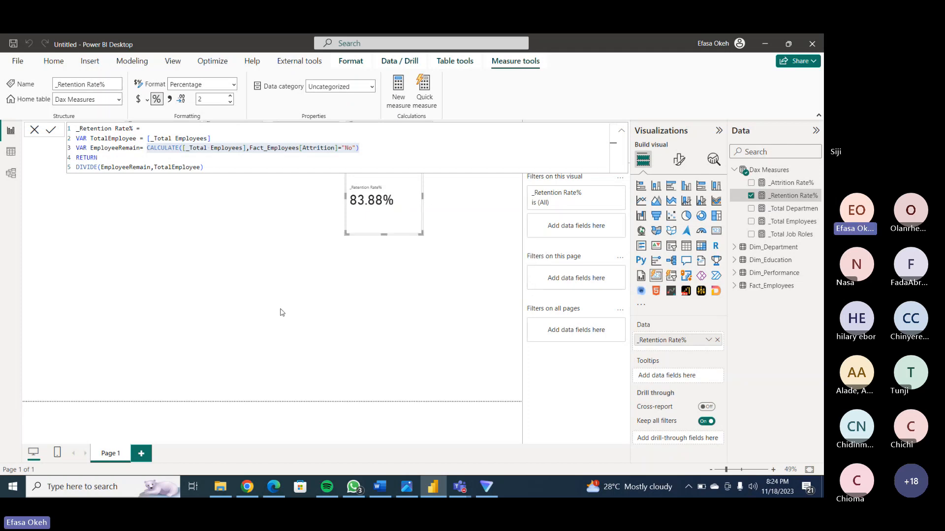
click(622, 133)
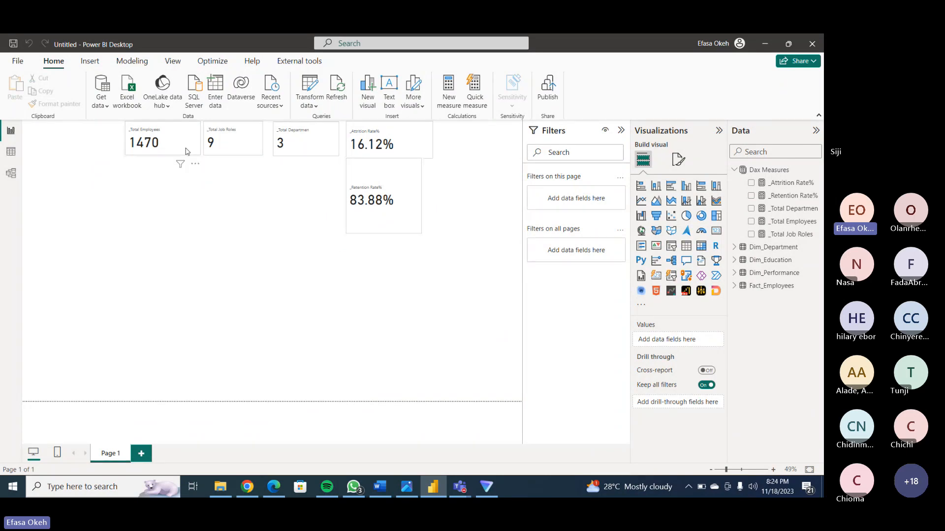
Arrange the cards in one row as employees, job roles, departments, retention and attrition, shortening the _Retention Rate% card to match the others.
drag(159, 156, 125, 166)
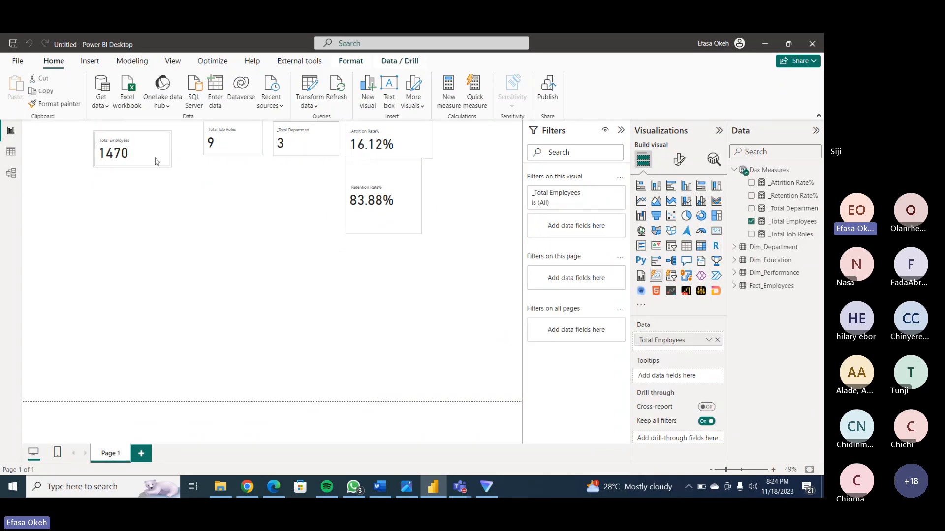
drag(231, 143, 215, 152)
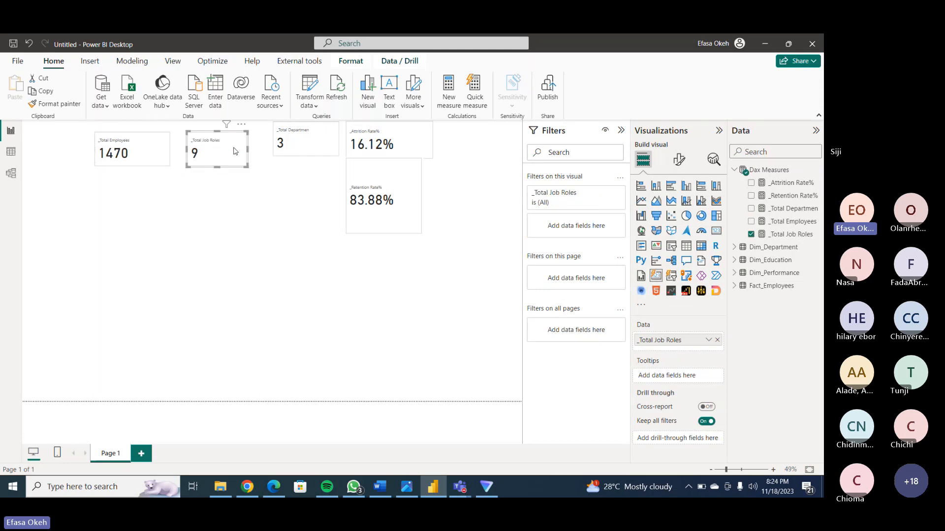
mouse_move(293, 135)
mouse_down()
mouse_move(282, 153)
mouse_move(278, 146)
mouse_up()
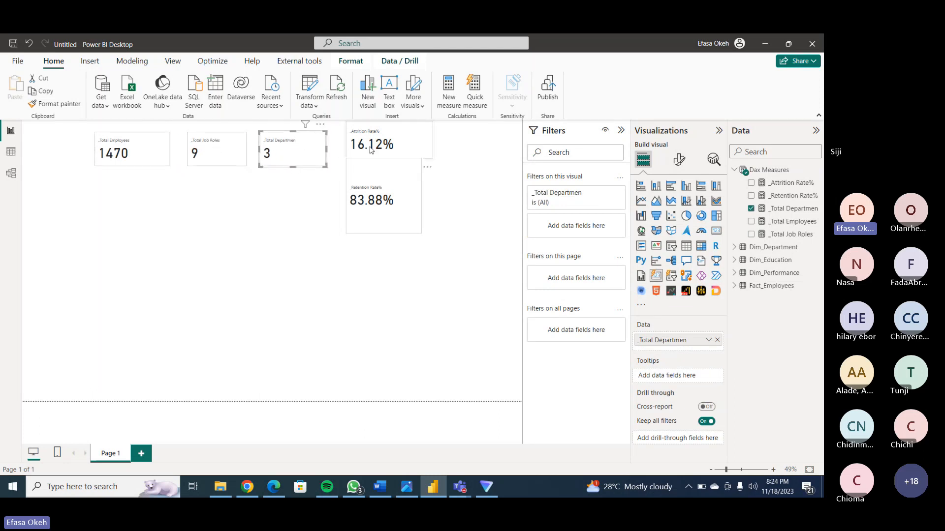
drag(386, 141, 450, 149)
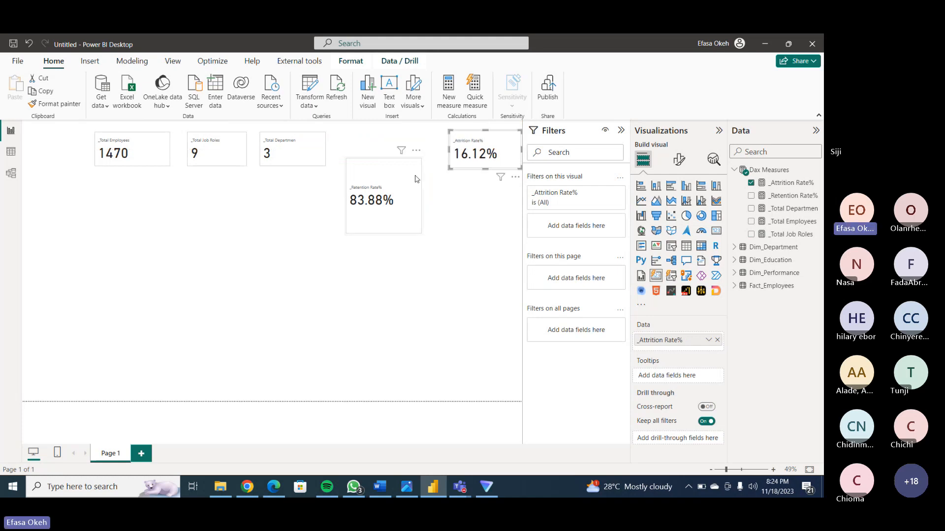
drag(412, 182, 409, 155)
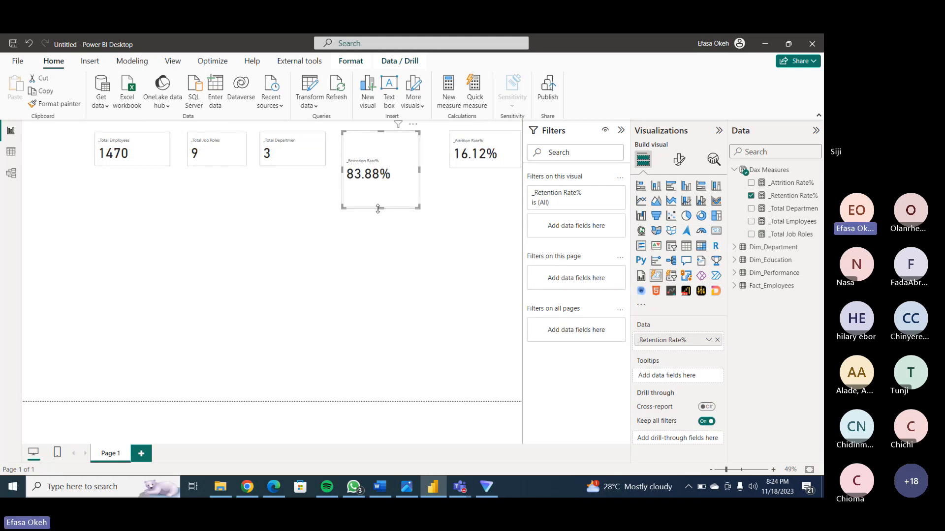
drag(380, 208, 422, 158)
click(398, 205)
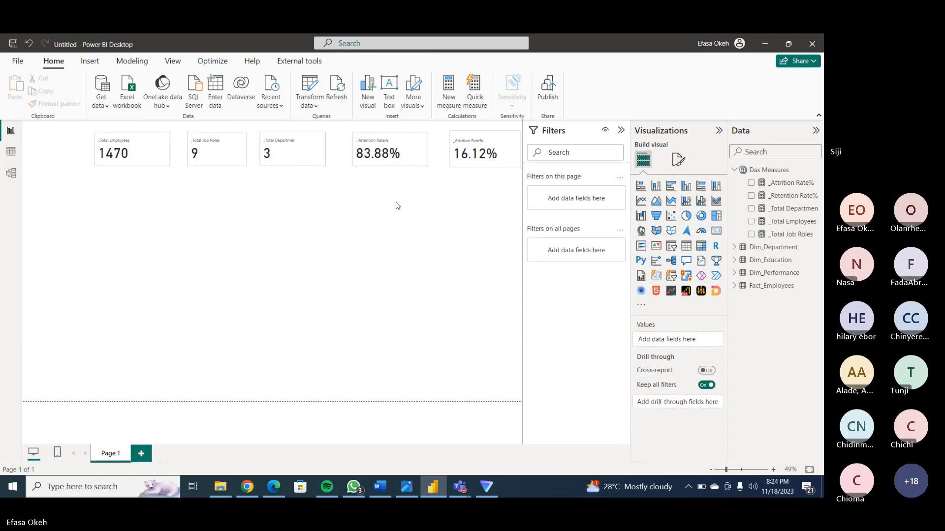
Check the questions in the GC HR CASE STUDY Word document, then insert an empty stacked bar chart below the cards in Power BI.
click(378, 495)
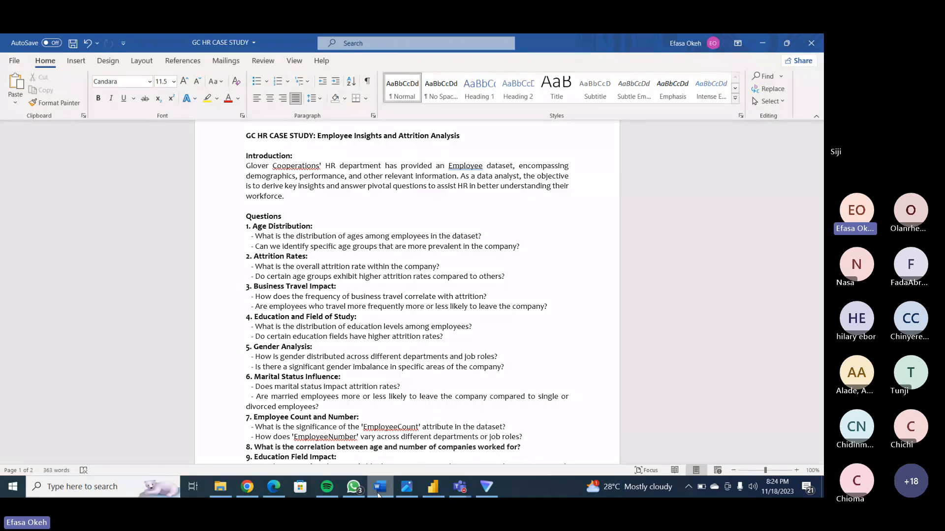
click(378, 495)
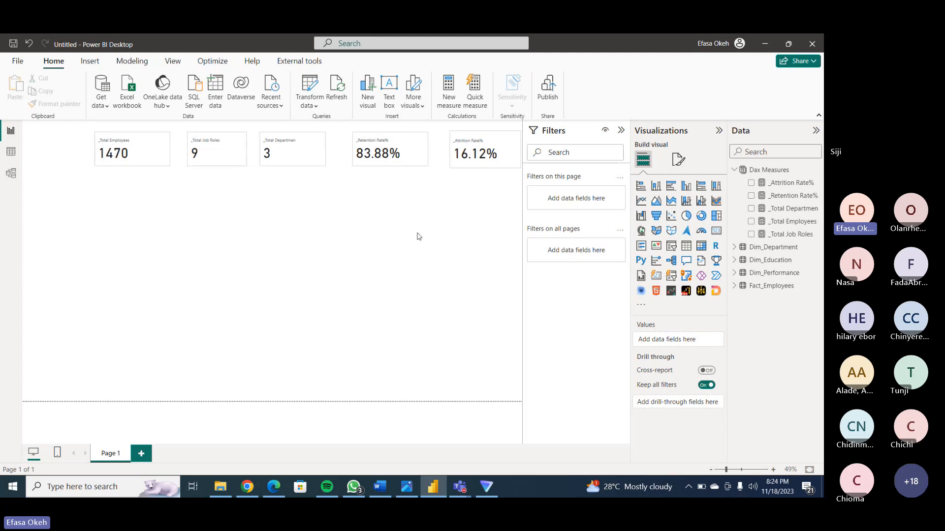
click(641, 186)
drag(172, 254, 278, 293)
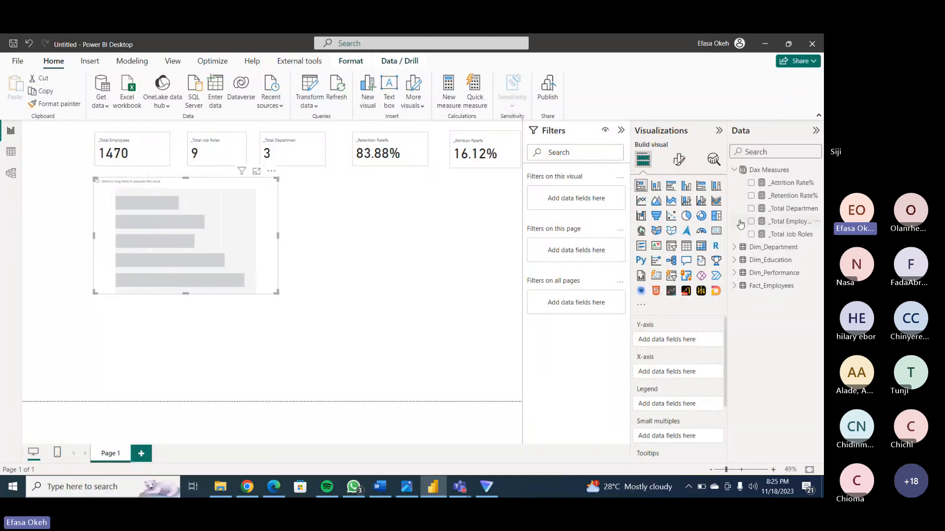
Plot the _Total Employees measure by Age_Class from Fact_Employees in the bar chart and enlarge the chart.
click(734, 171)
click(735, 174)
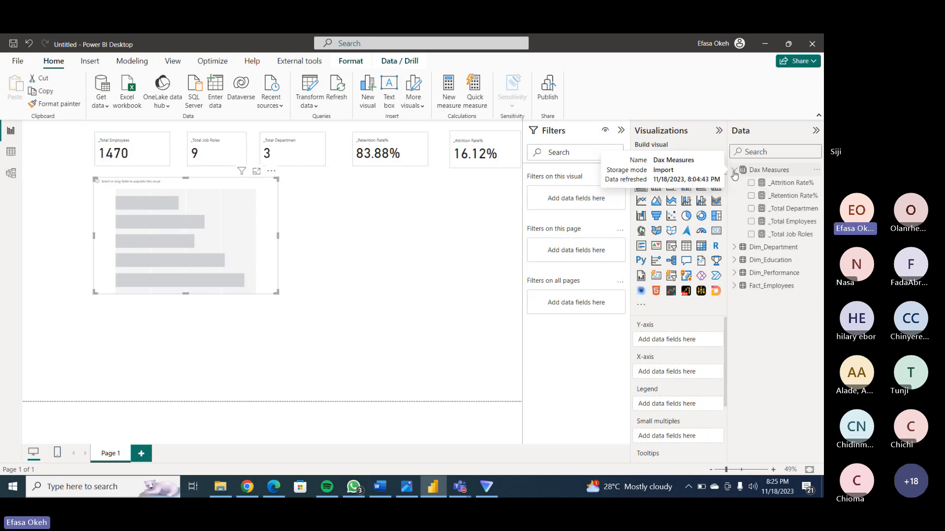
click(751, 222)
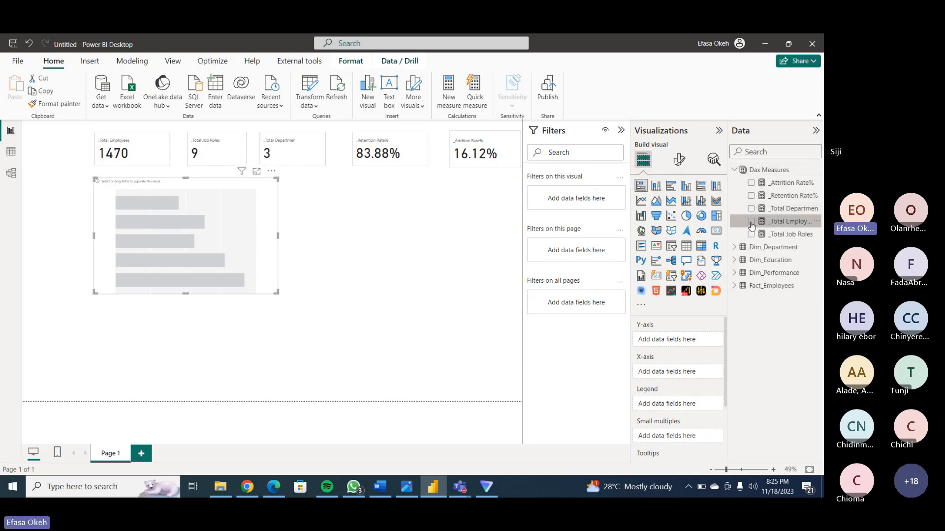
click(735, 170)
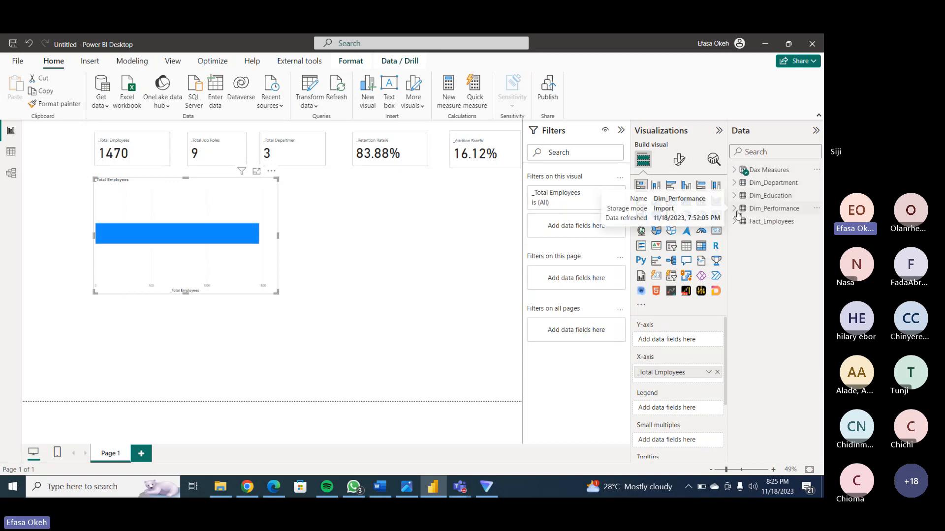
click(734, 223)
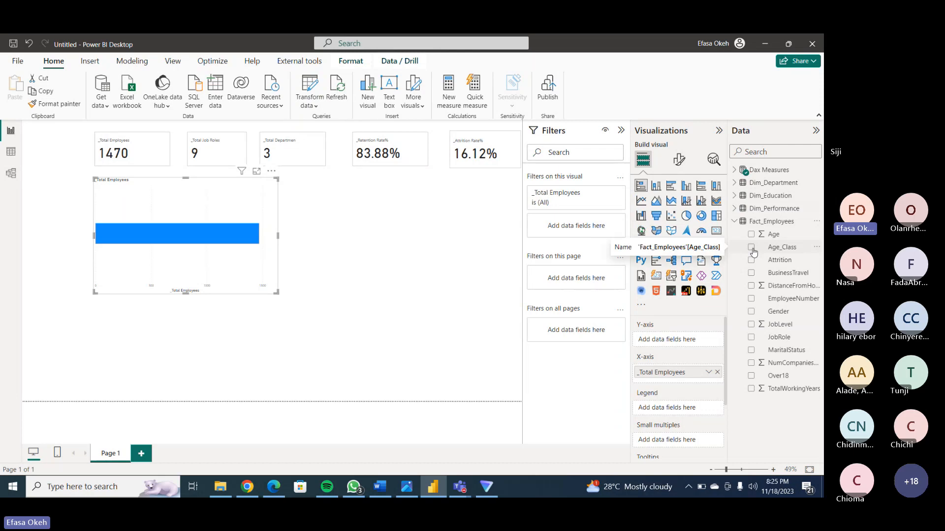
click(735, 171)
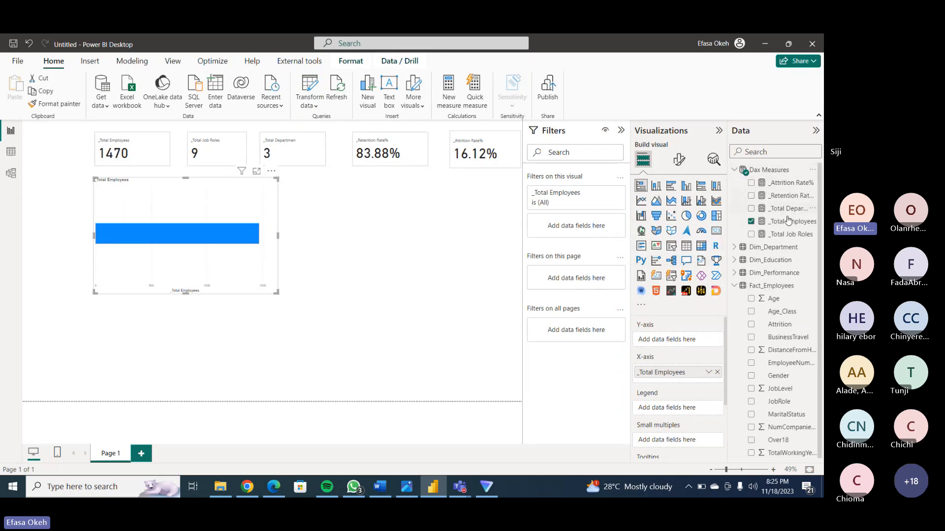
click(735, 172)
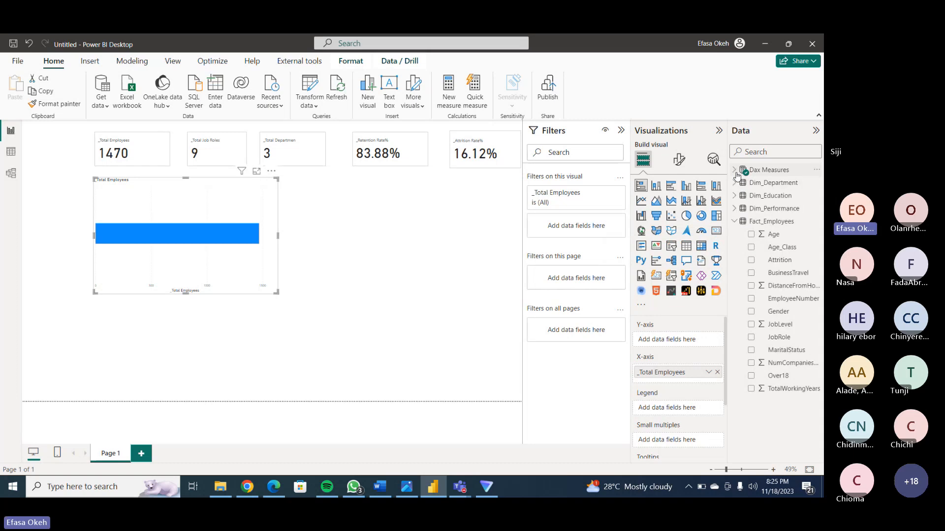
click(751, 247)
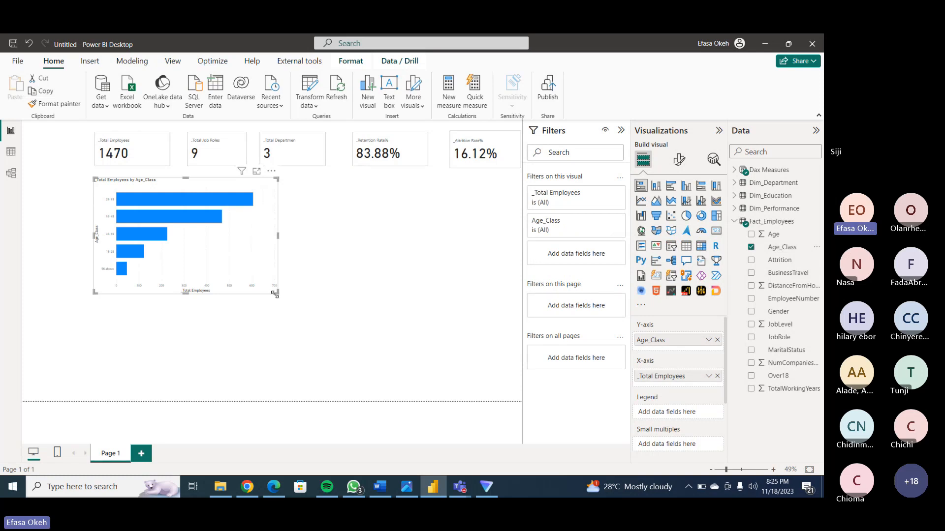
drag(278, 293, 379, 362)
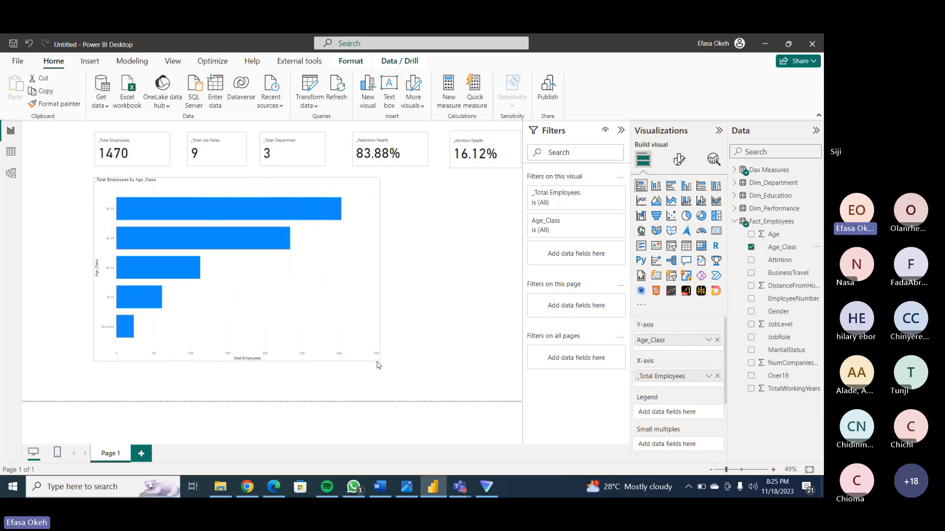
Collapse the Filters and Visualizations panes and set the page zoom to 65% to show the whole bar chart.
click(742, 470)
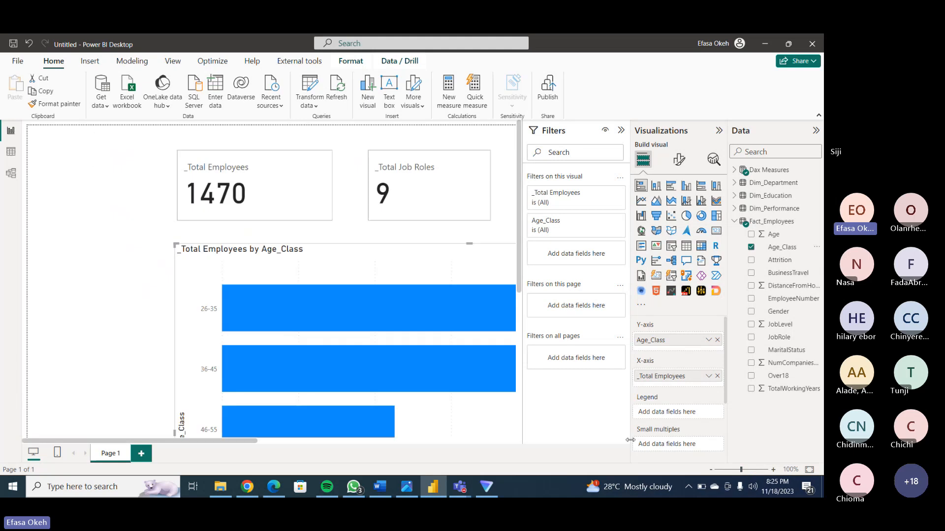
click(621, 130)
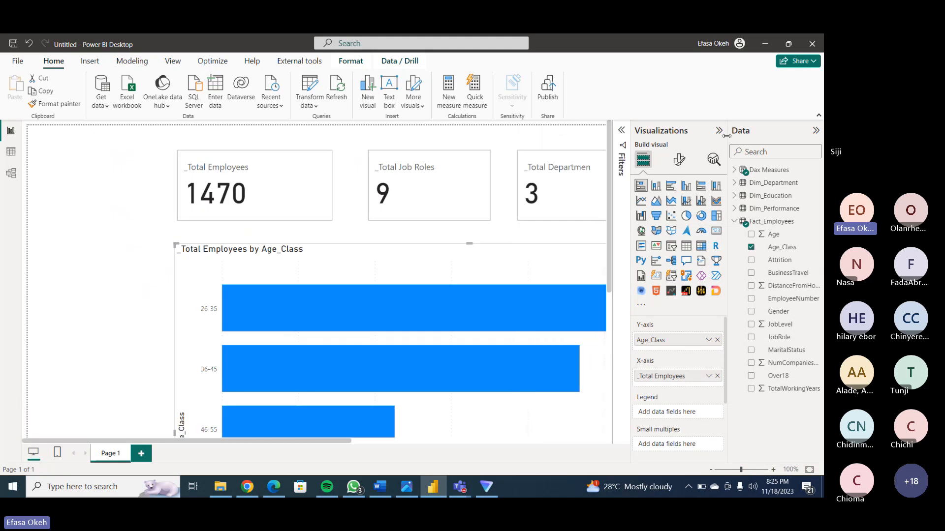
click(719, 130)
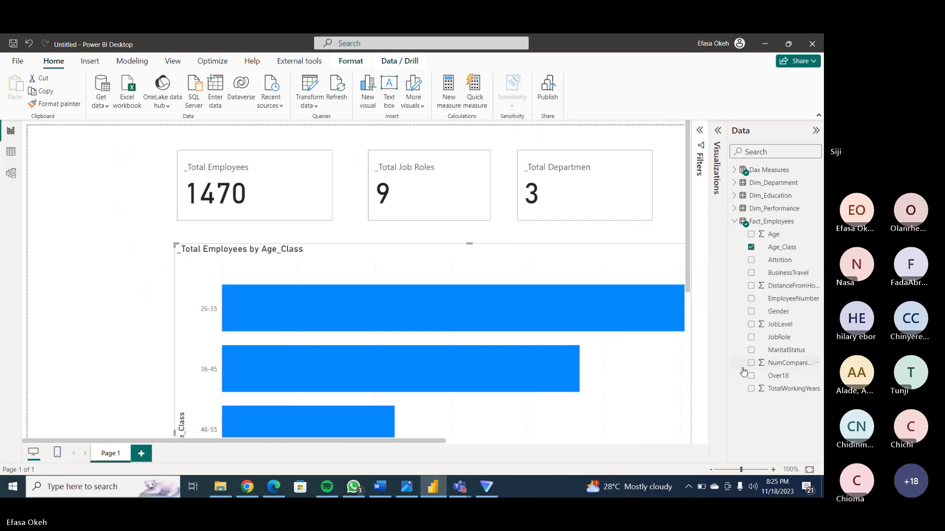
click(732, 471)
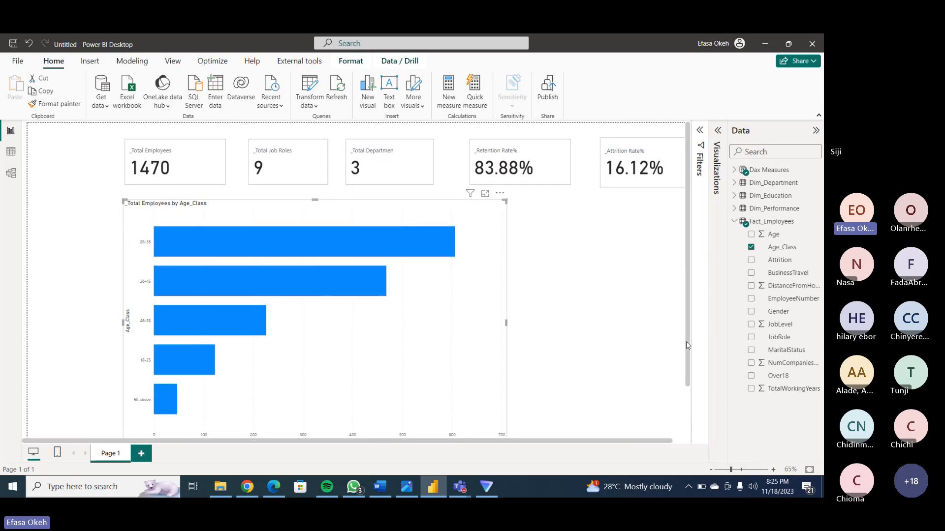
scroll(686, 341, down, 2)
click(600, 315)
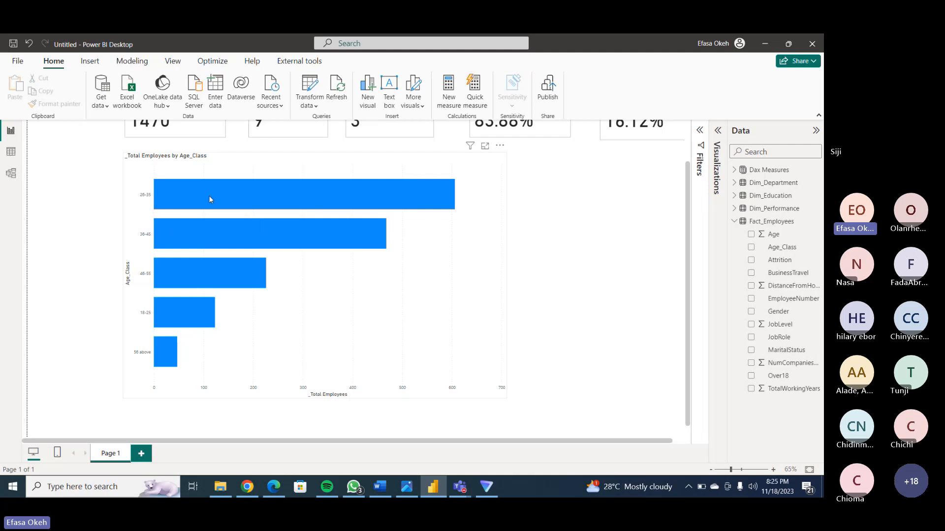
Read the employee count of each age class in the bar chart, then shrink the chart to about two thirds of its size.
mouse_move(250, 198)
mouse_move(270, 235)
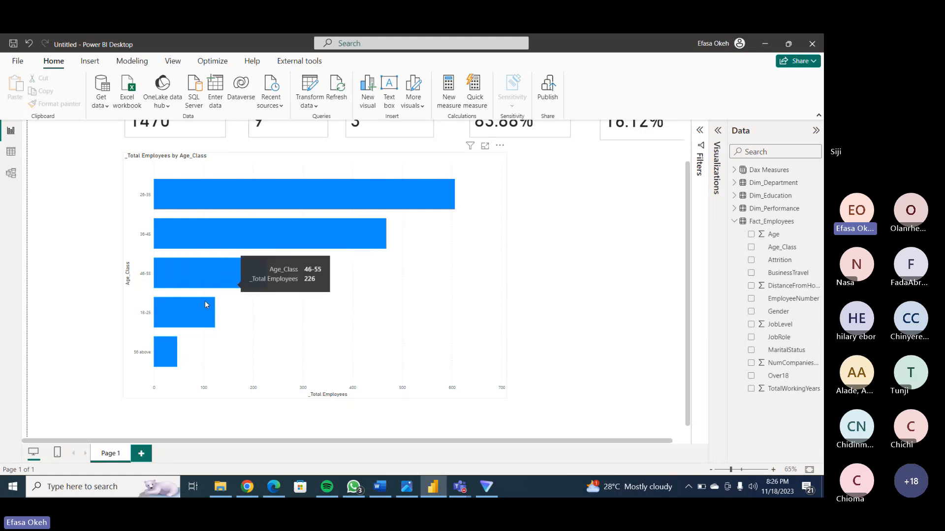
mouse_move(177, 324)
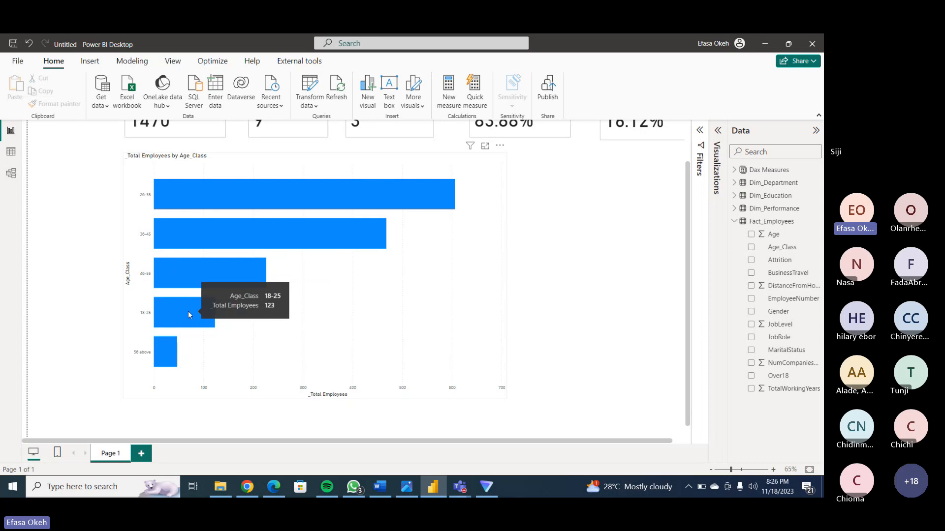
mouse_move(165, 355)
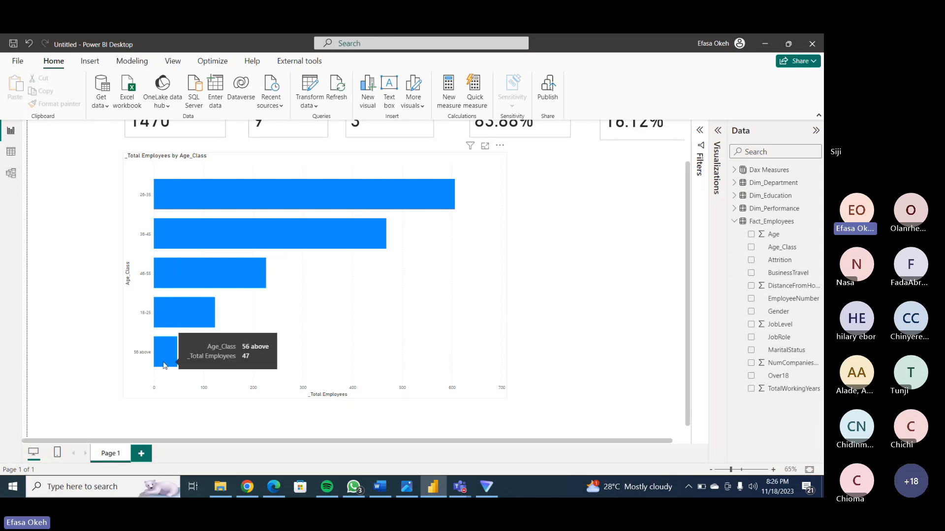
click(506, 397)
drag(506, 397, 384, 323)
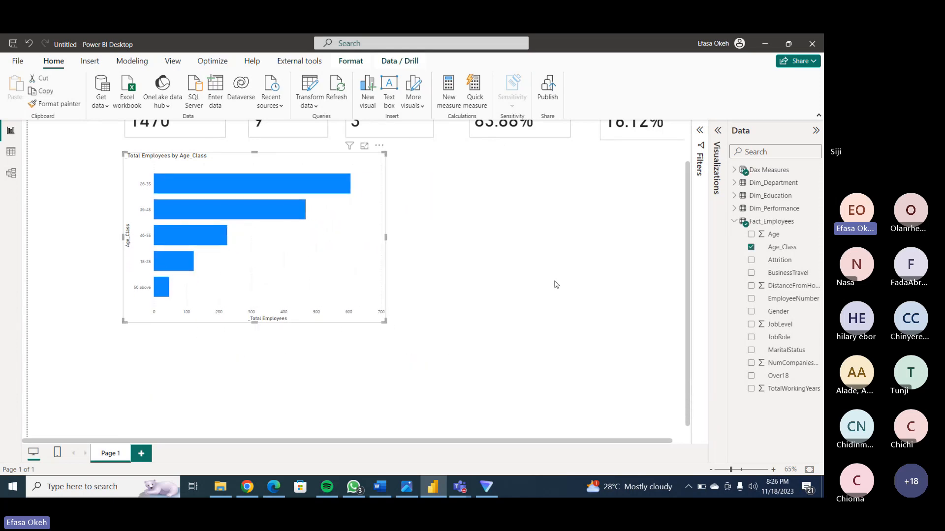
Turn off the Y-axis title of the age class bar chart and decline the incoming WhatsApp voice call.
click(718, 131)
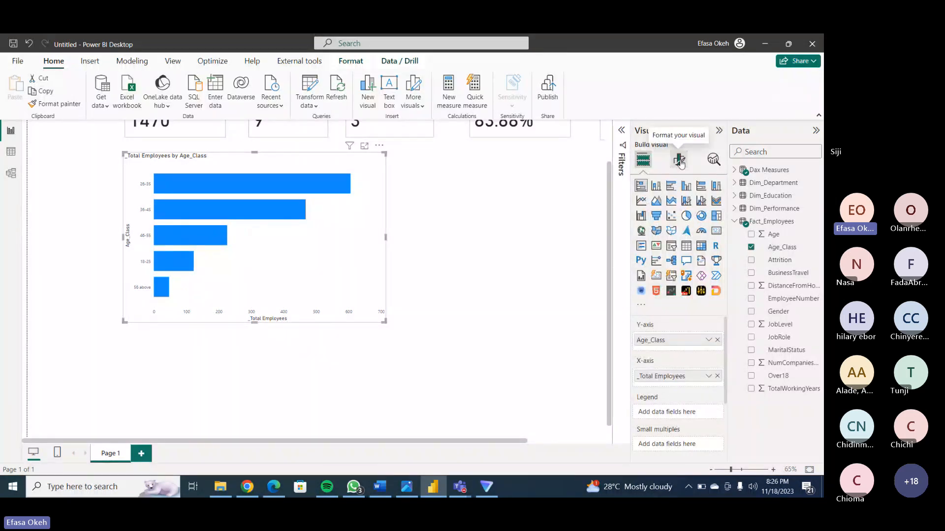
click(680, 160)
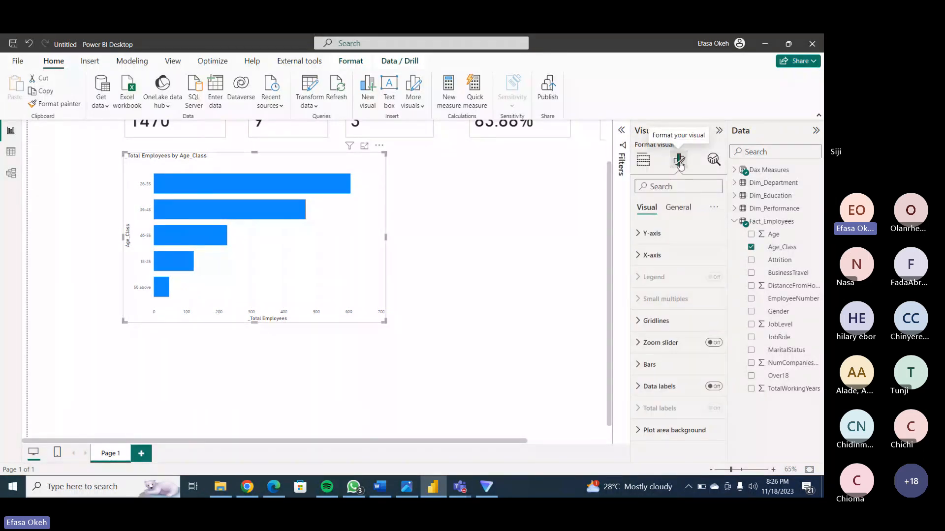
click(637, 234)
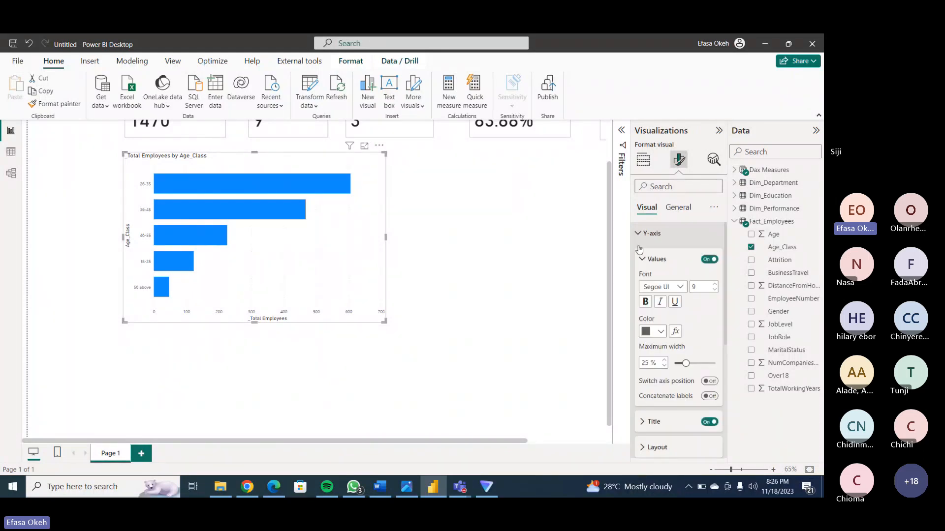
click(709, 422)
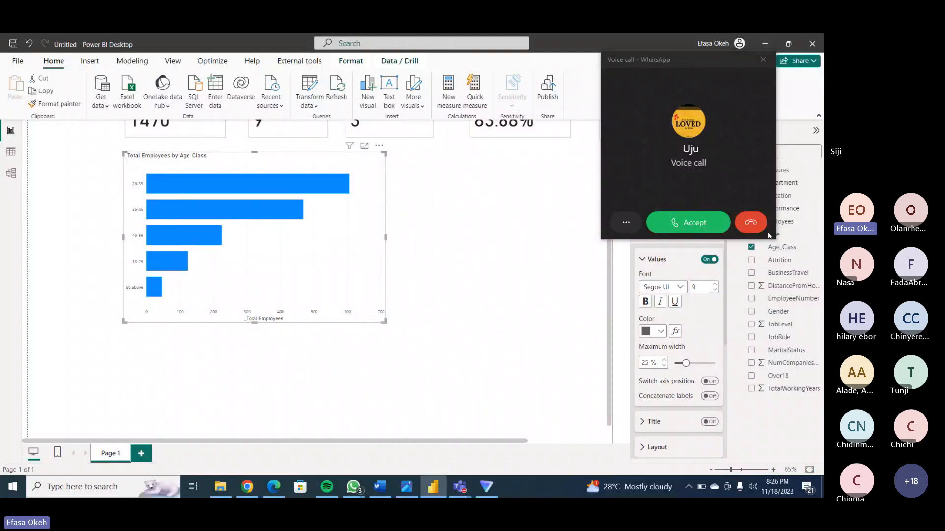
click(756, 226)
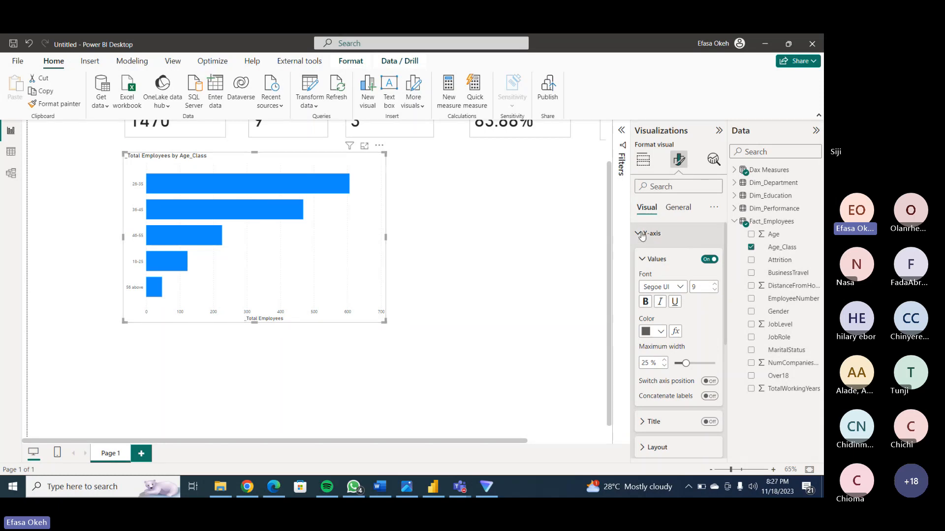
click(641, 242)
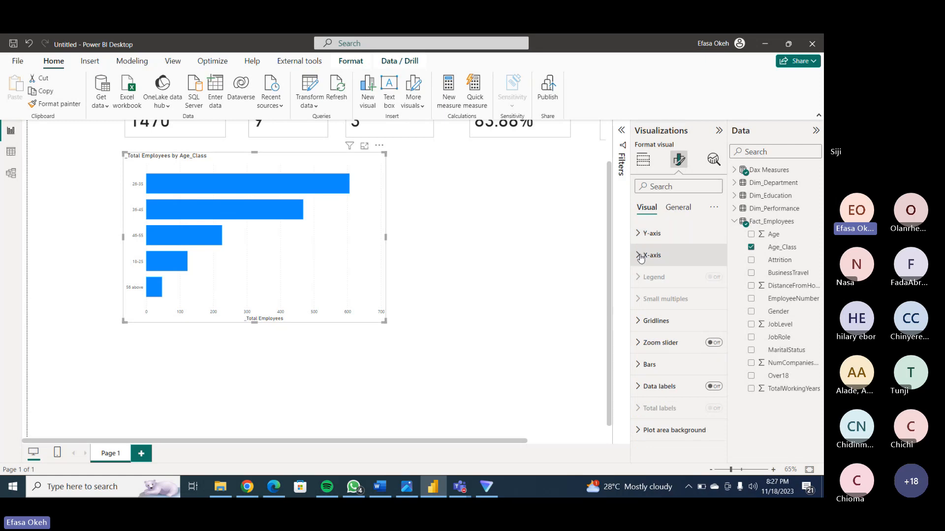
Turn off the X-axis title and the X-axis values of the age class bar chart.
click(641, 257)
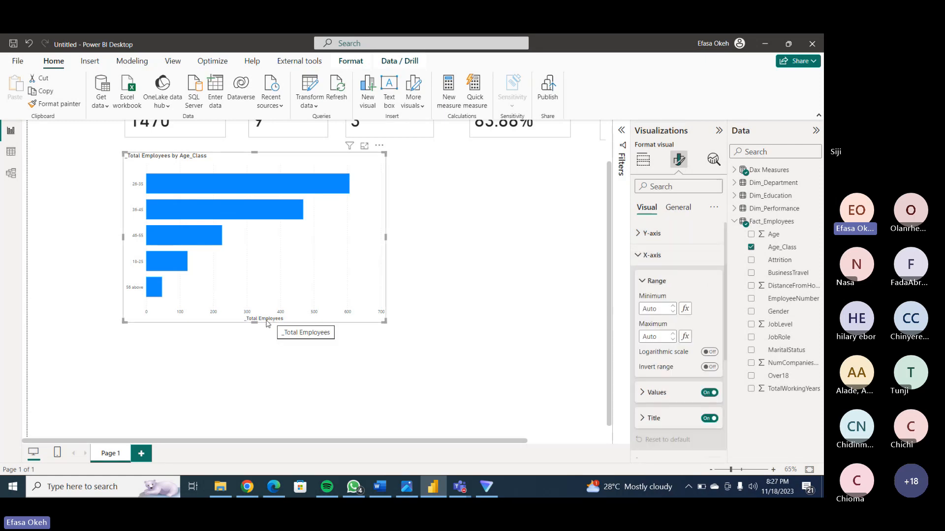
click(707, 419)
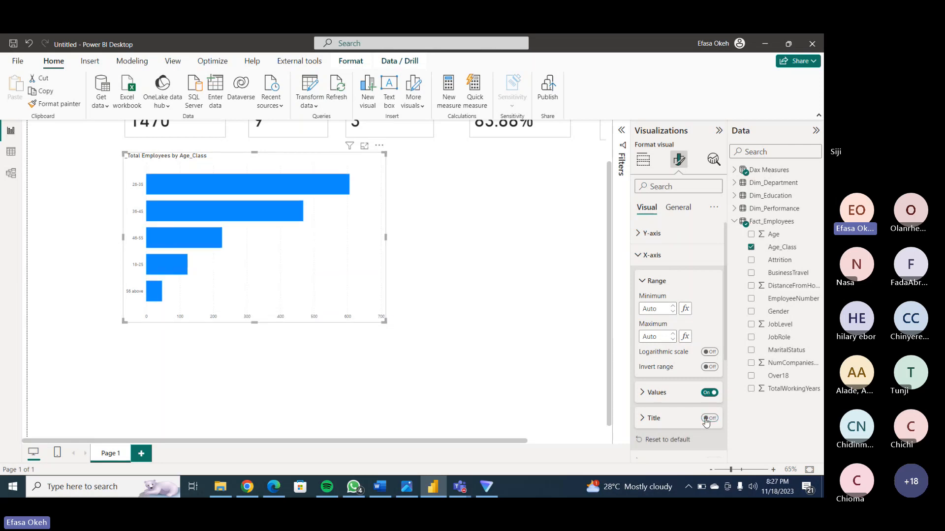
click(708, 393)
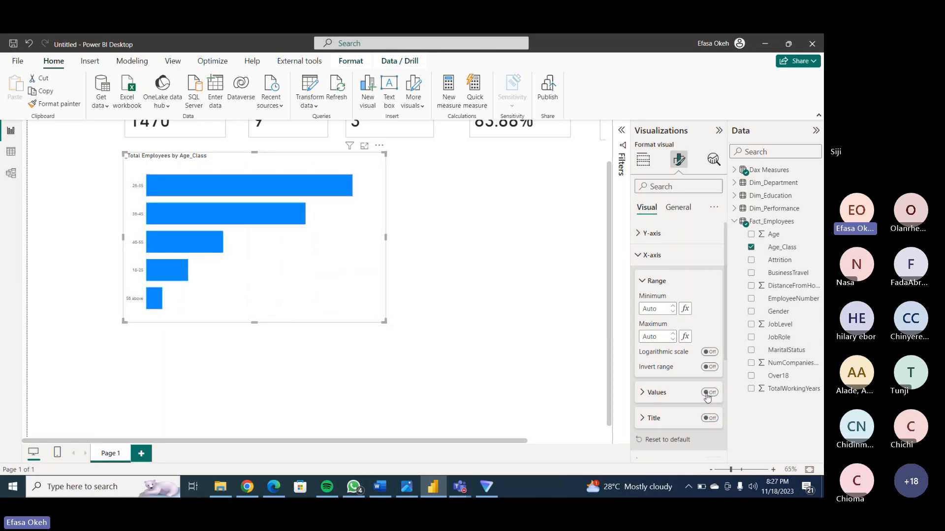
click(639, 255)
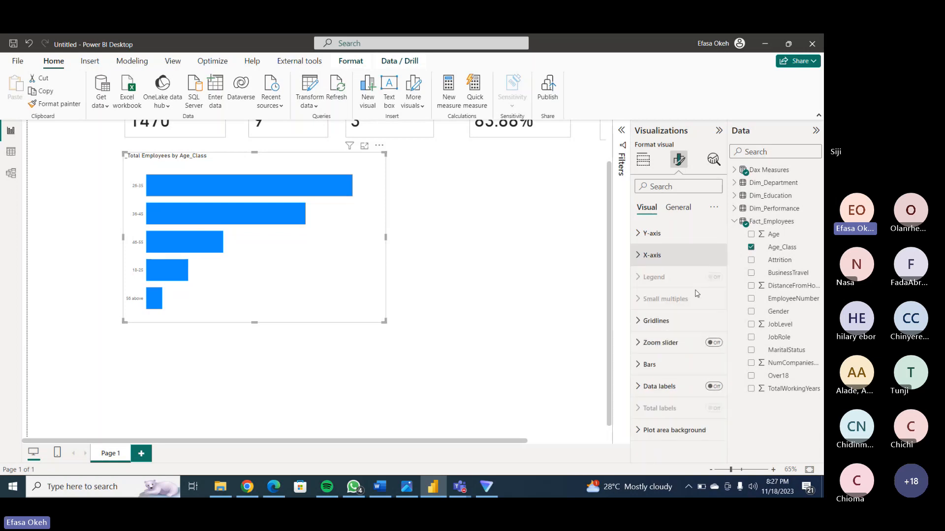
Turn on data labels for the bar chart, shrink it to about three quarters of its size, and collapse the Visualizations pane.
click(714, 387)
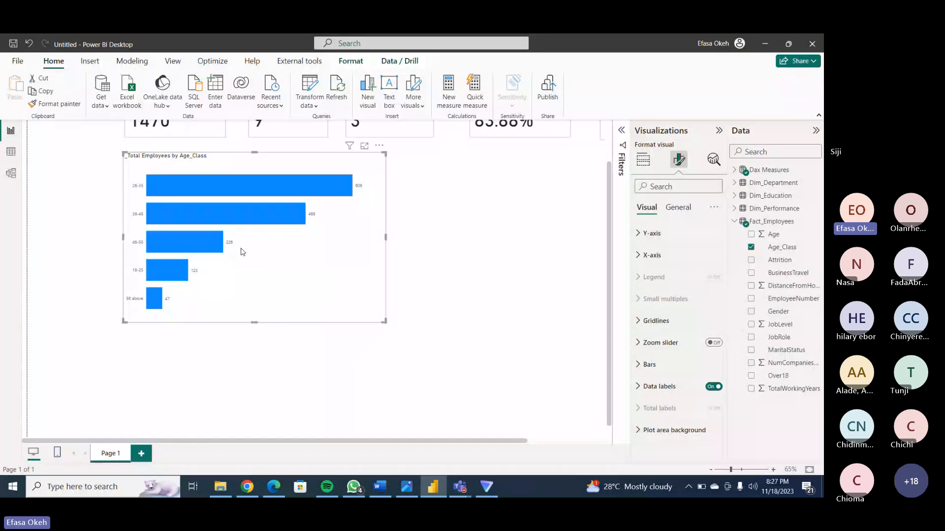
drag(385, 321, 309, 276)
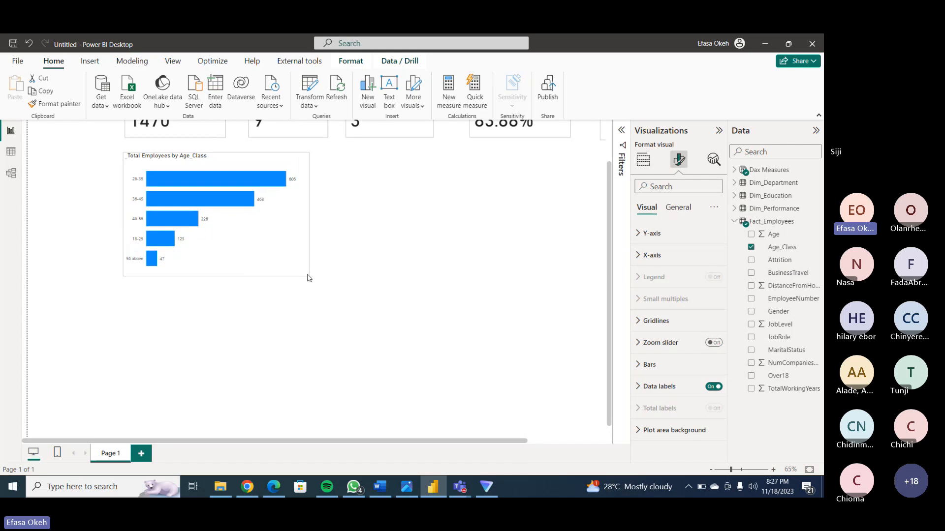
drag(309, 278, 328, 278)
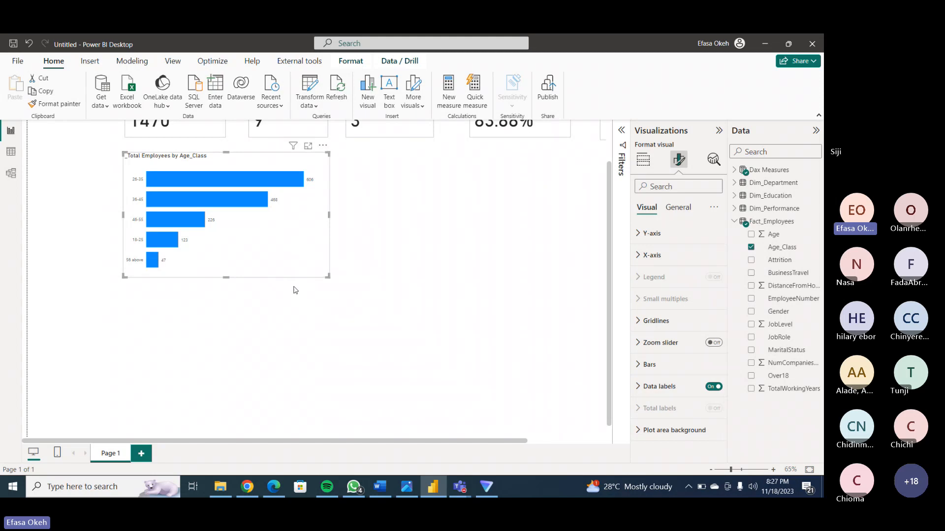
click(719, 132)
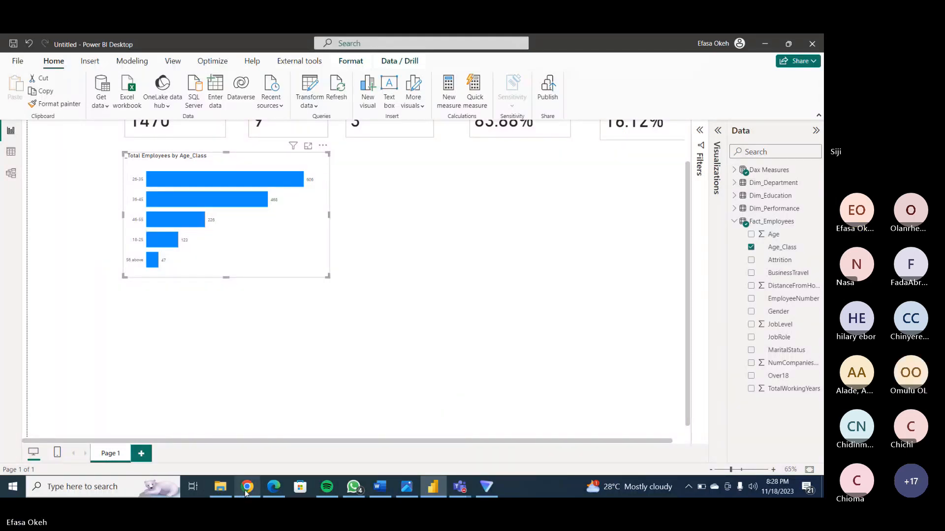
Switch to the published HR Data Analysis report in Edge and compare its gender distribution chart by departments, job roles and age group.
mouse_move(268, 493)
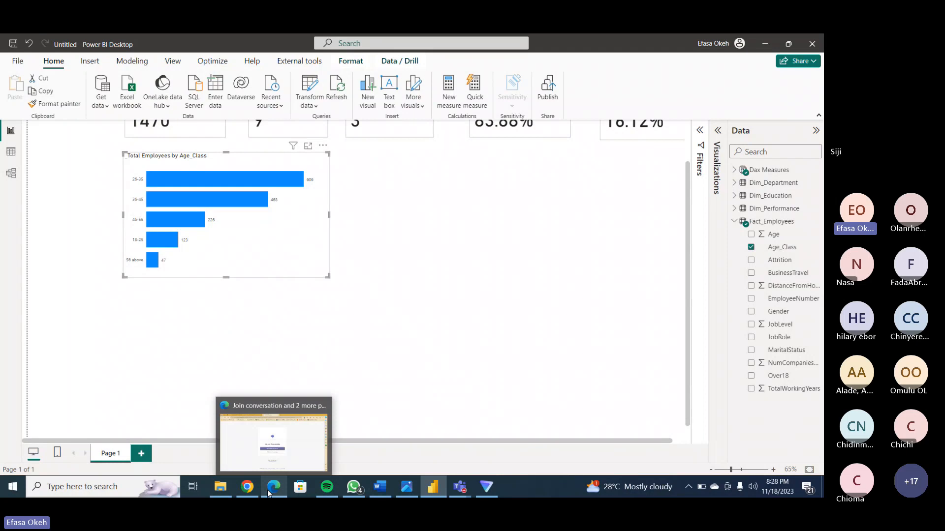
click(274, 440)
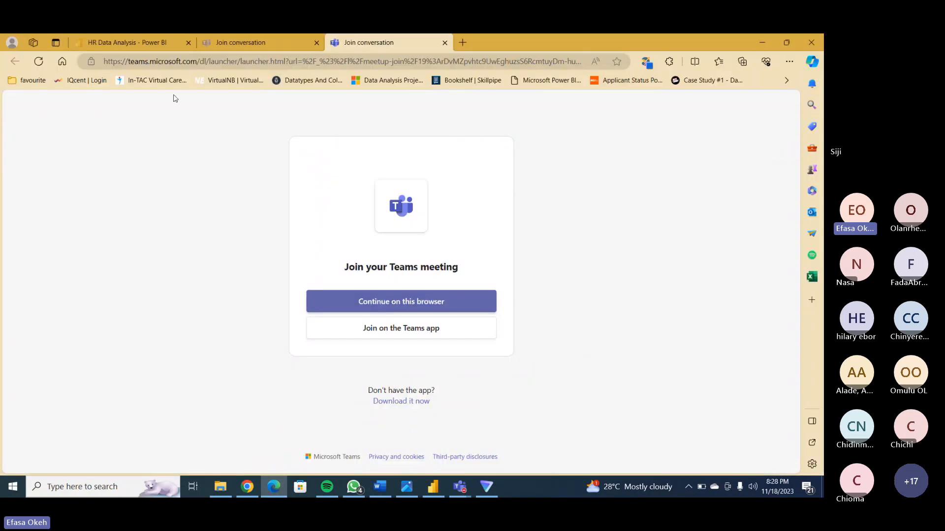
click(146, 42)
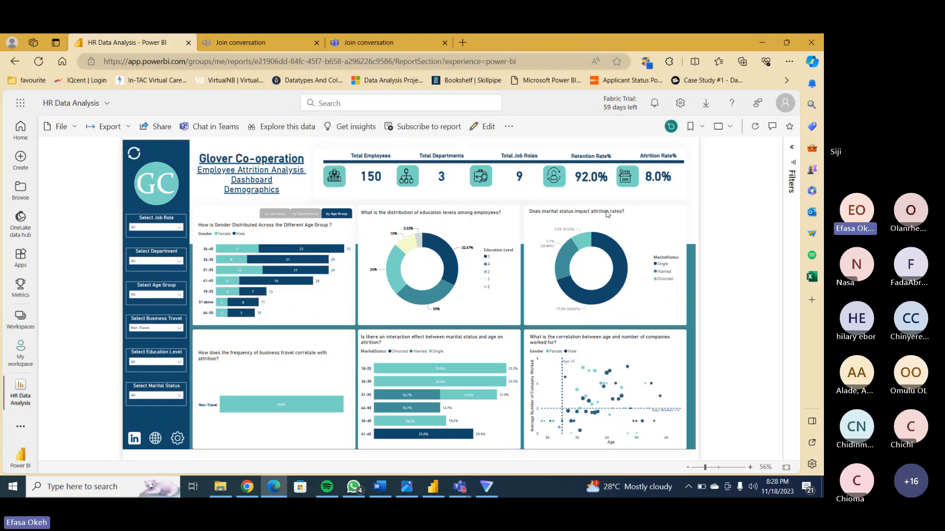
mouse_move(576, 253)
click(302, 215)
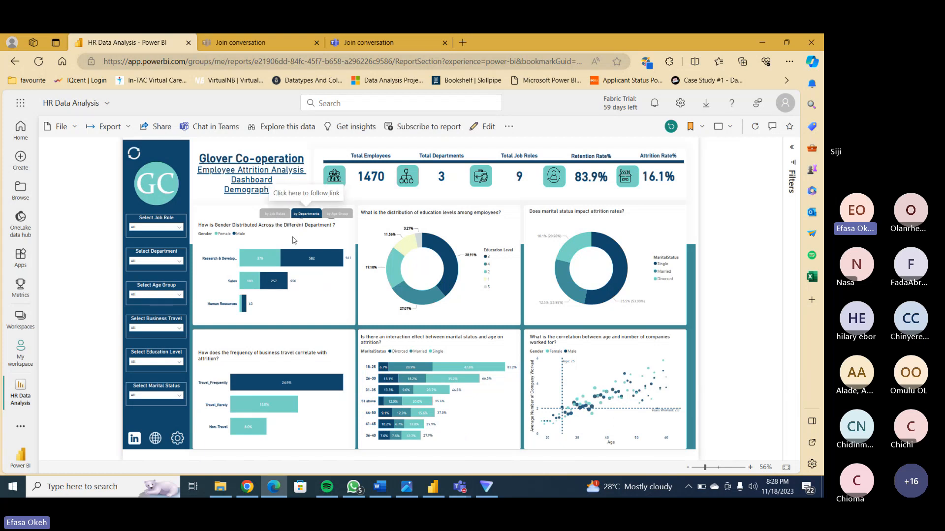
click(272, 215)
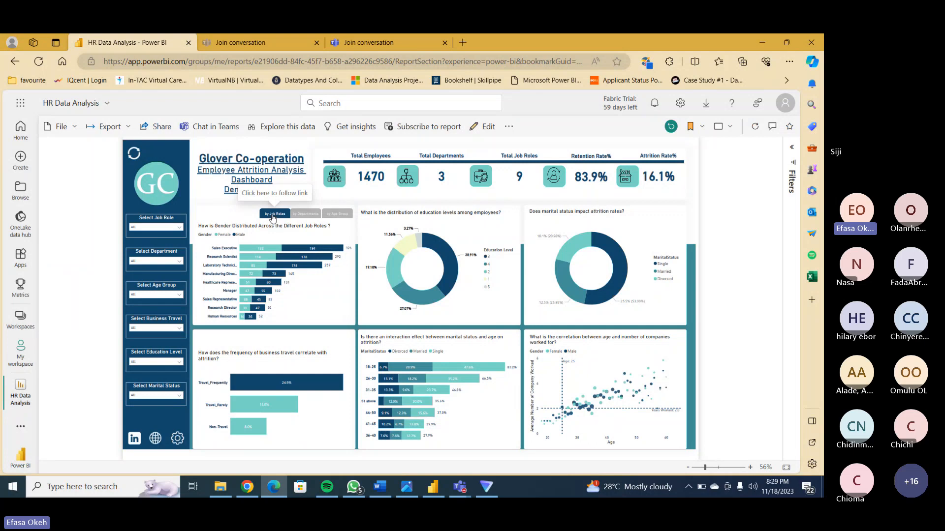
click(298, 219)
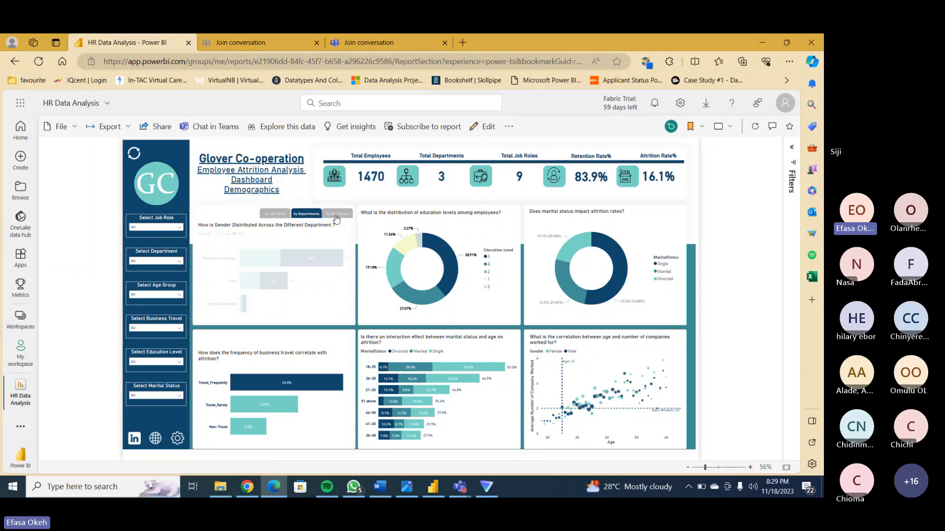
click(337, 219)
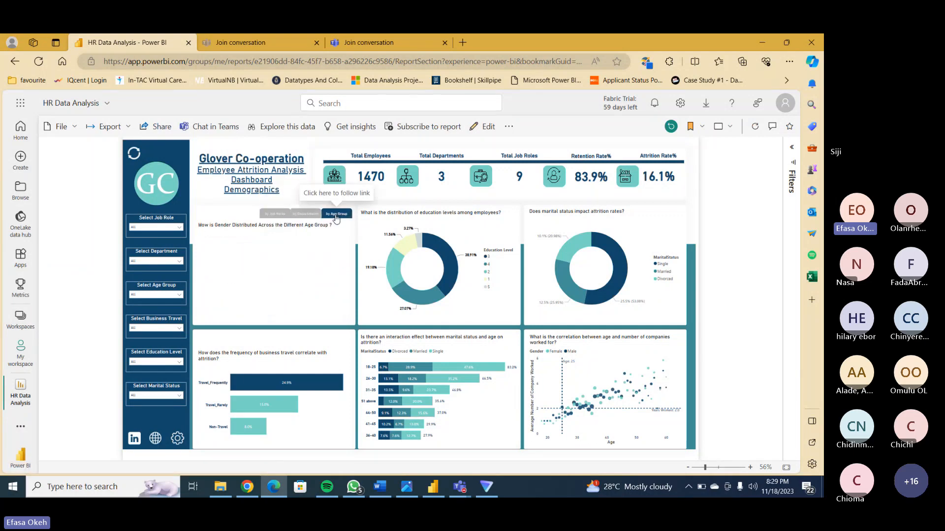
Return to Power BI Desktop and split the age class bar chart by adding Gender from Fact_Employees as its legend.
click(435, 483)
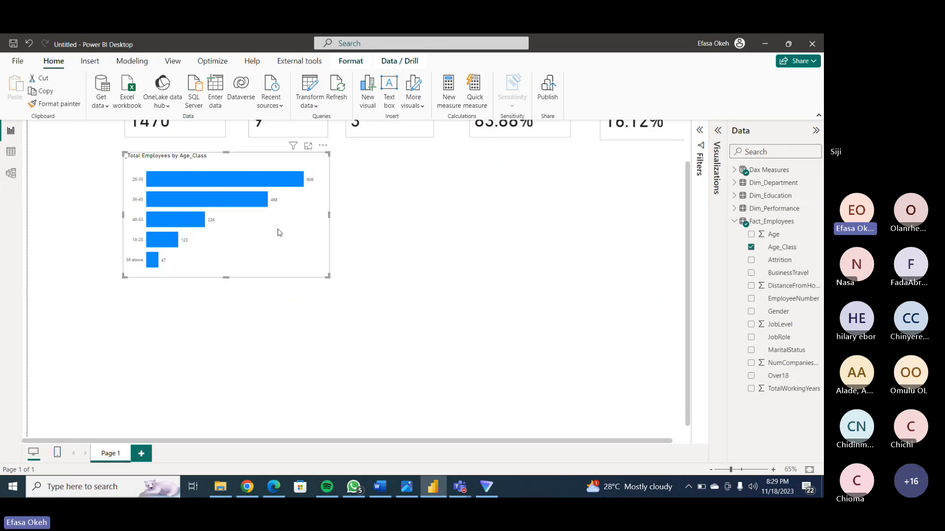
mouse_move(152, 180)
click(718, 131)
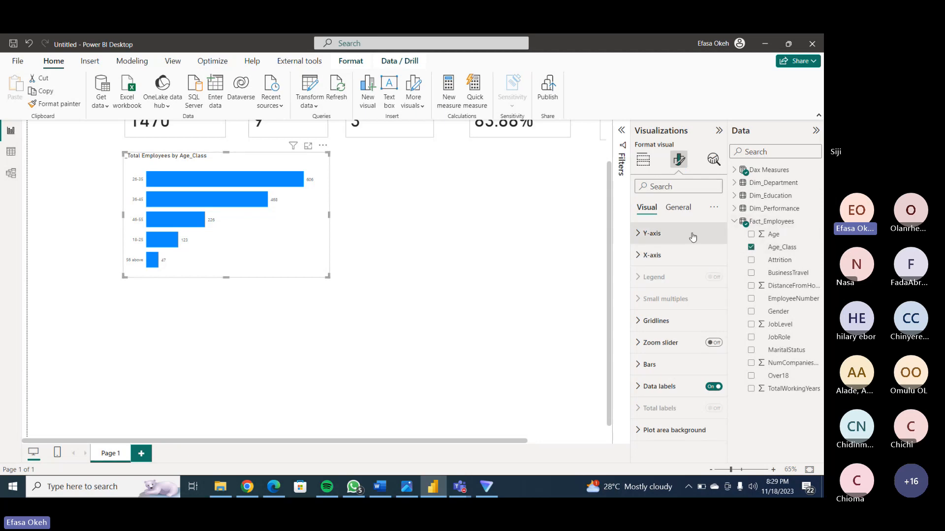
click(644, 161)
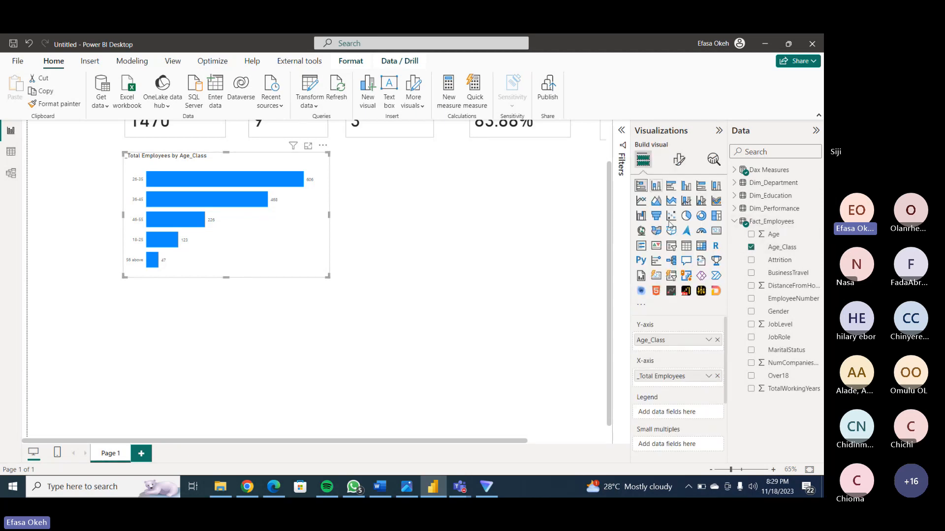
drag(724, 332, 724, 353)
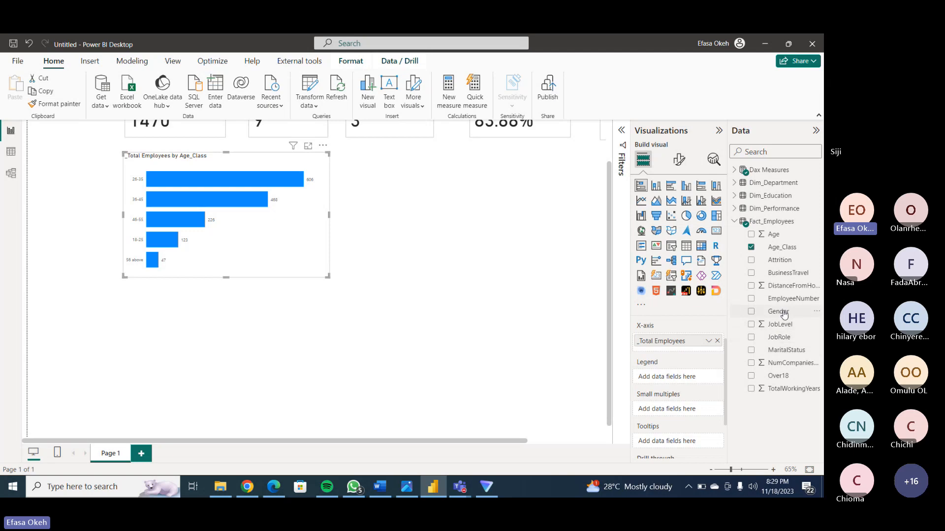
drag(782, 316, 689, 375)
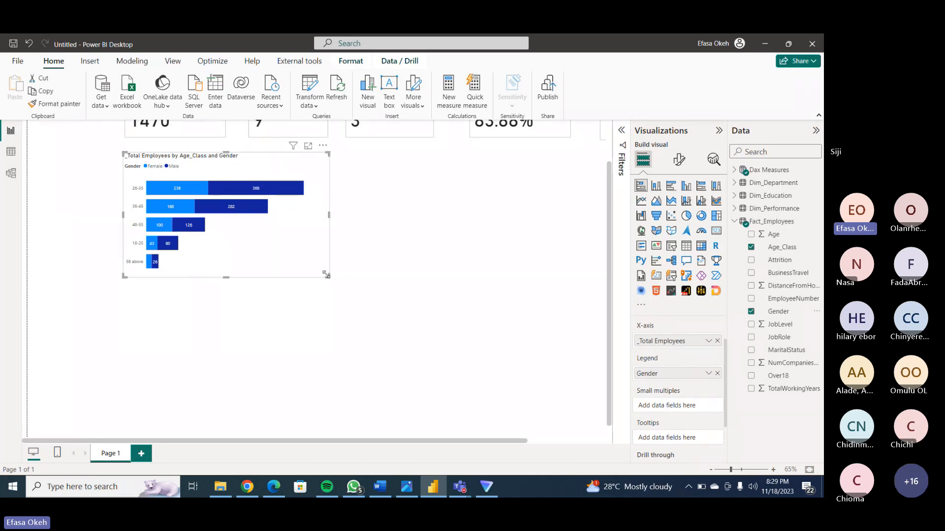
Enlarge the bar chart slightly, check the female and male segments of the 26-35 age class, and dismiss the WhatsApp notification.
drag(327, 277, 361, 291)
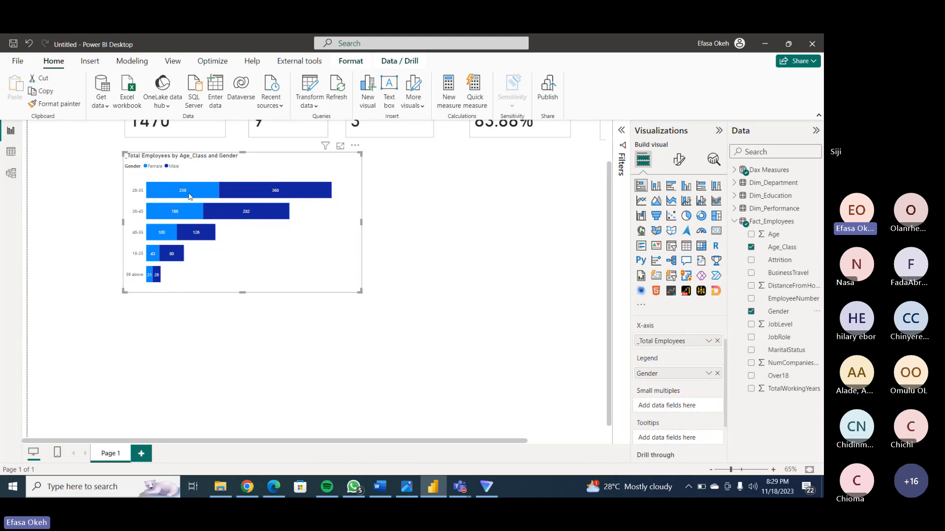
mouse_move(188, 195)
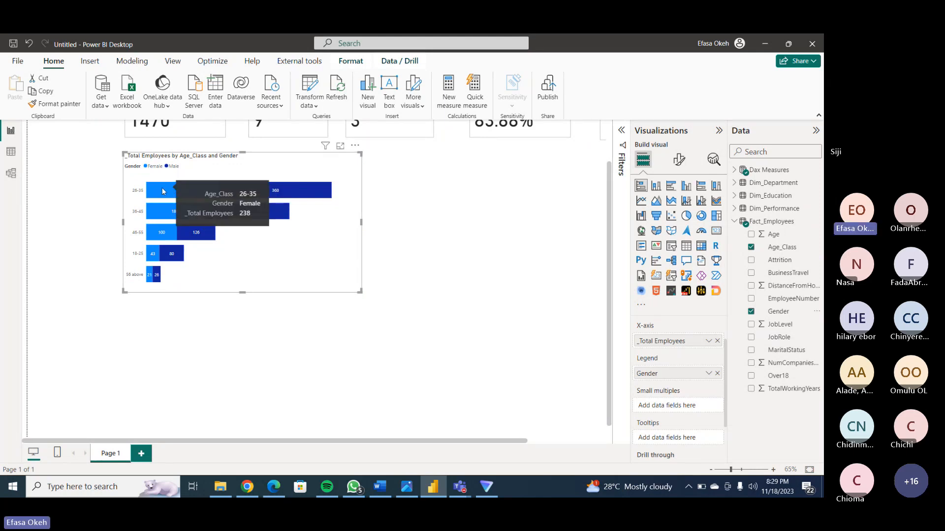
mouse_move(277, 192)
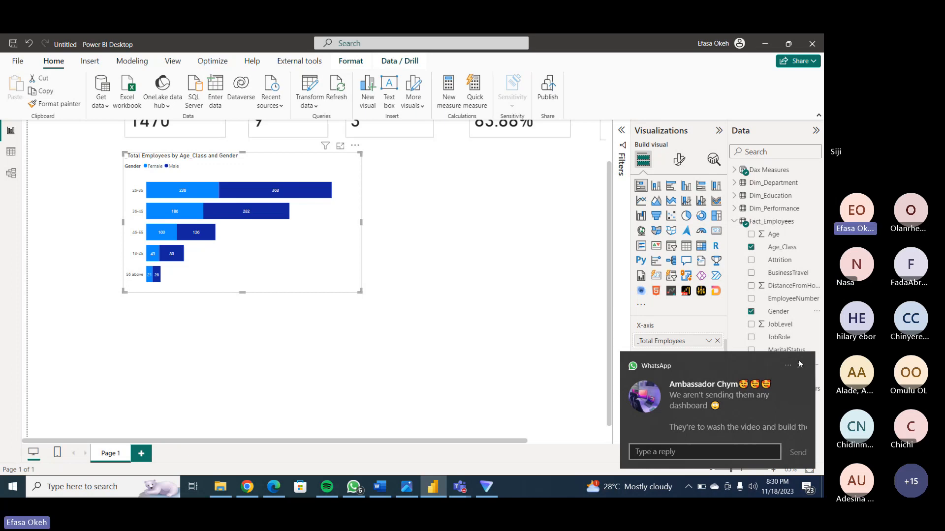
click(800, 364)
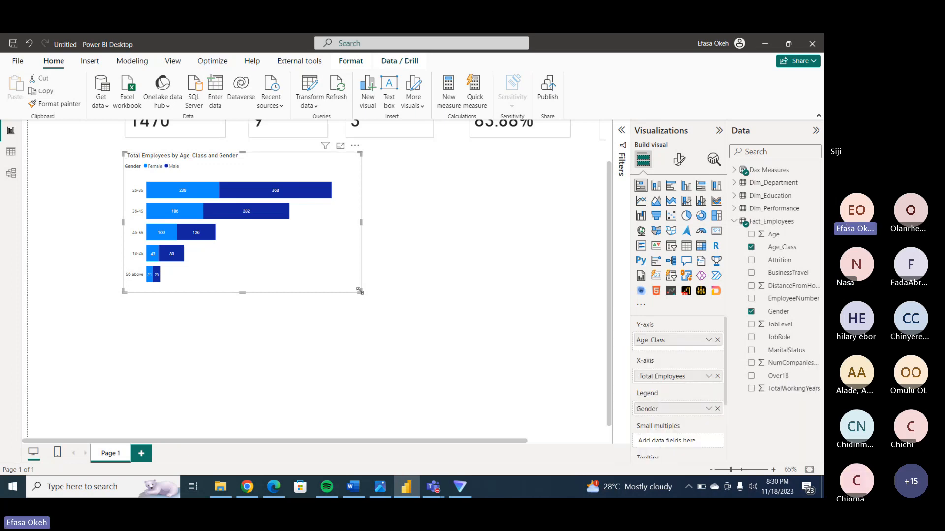
Try a smaller size for the age class and gender chart, then enlarge it back to its previous size and deselect it.
drag(360, 291, 318, 270)
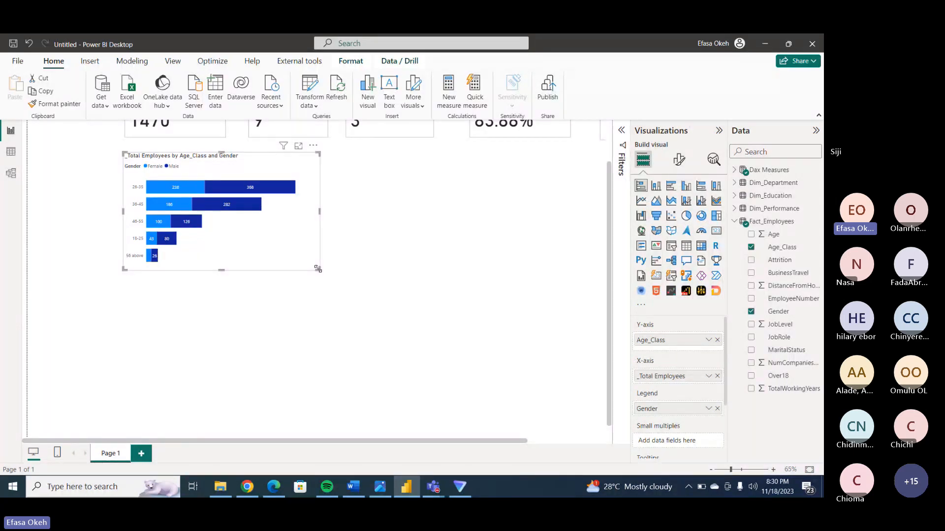
click(364, 280)
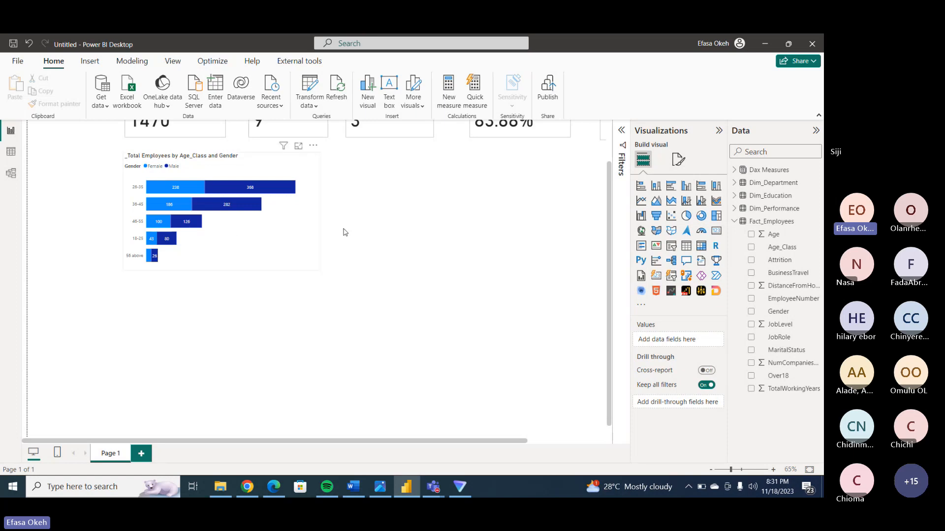
click(232, 233)
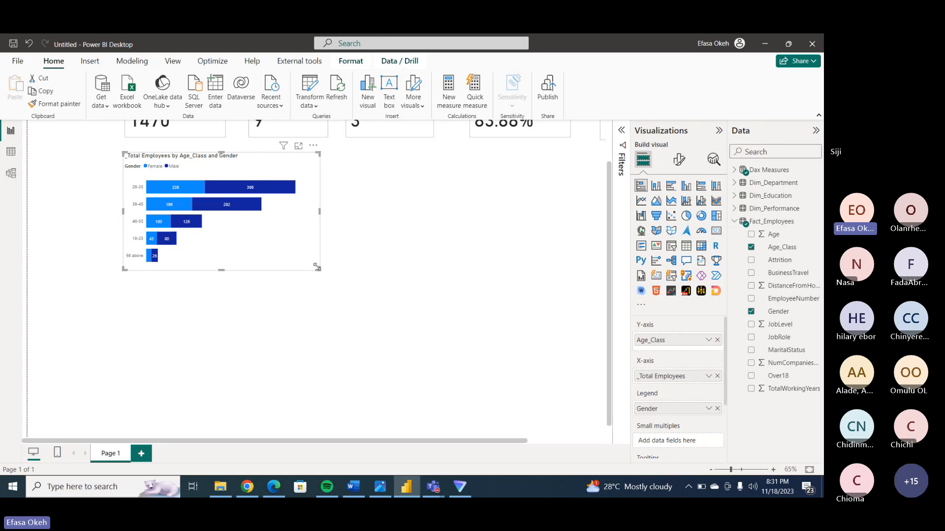
drag(317, 268, 362, 293)
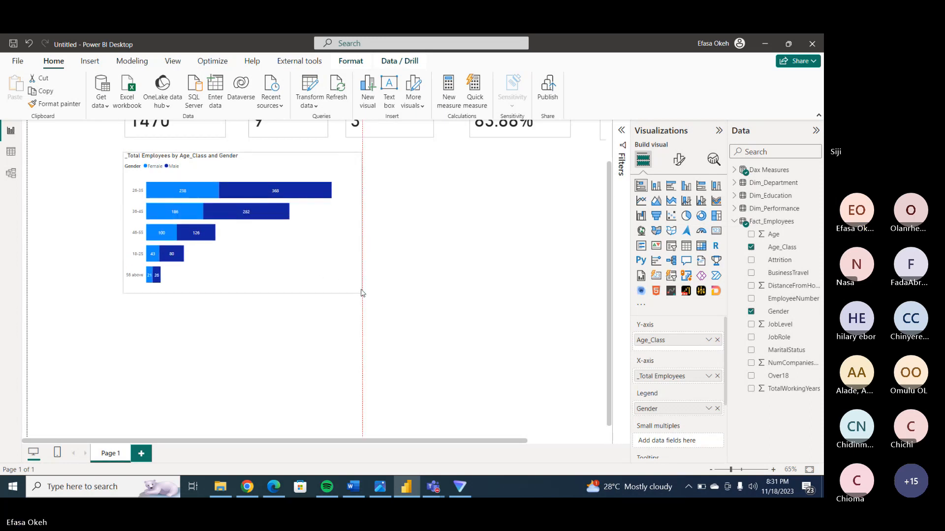
click(302, 330)
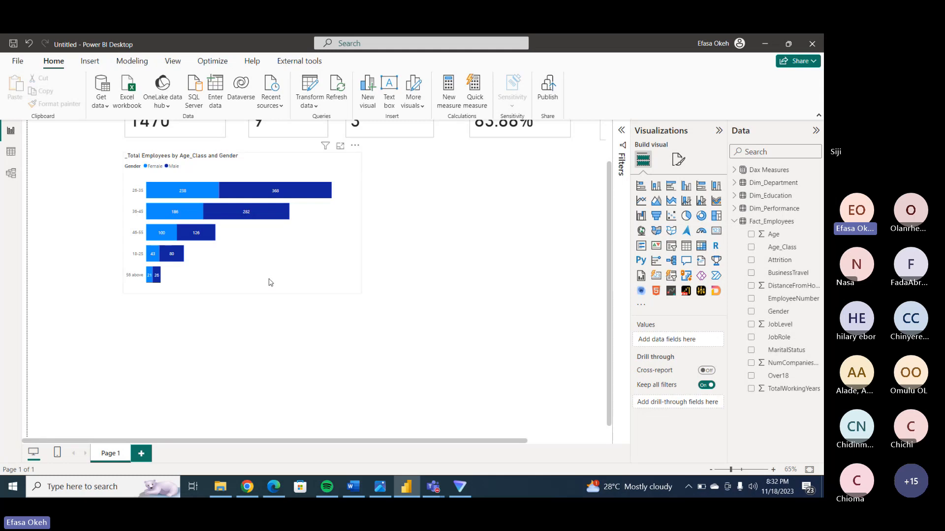
Shrink the age class and gender bar chart in both width and height, and deselect it.
click(359, 292)
drag(361, 292, 329, 263)
click(412, 284)
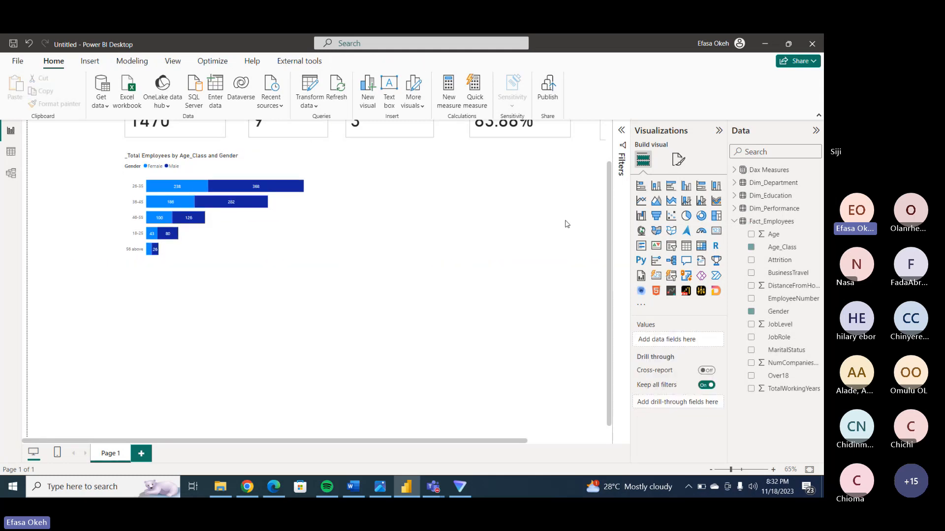
Add a stacked bar chart of _Total Employees by JobRole from Fact_Employees, placed beside the age class and gender chart.
click(641, 187)
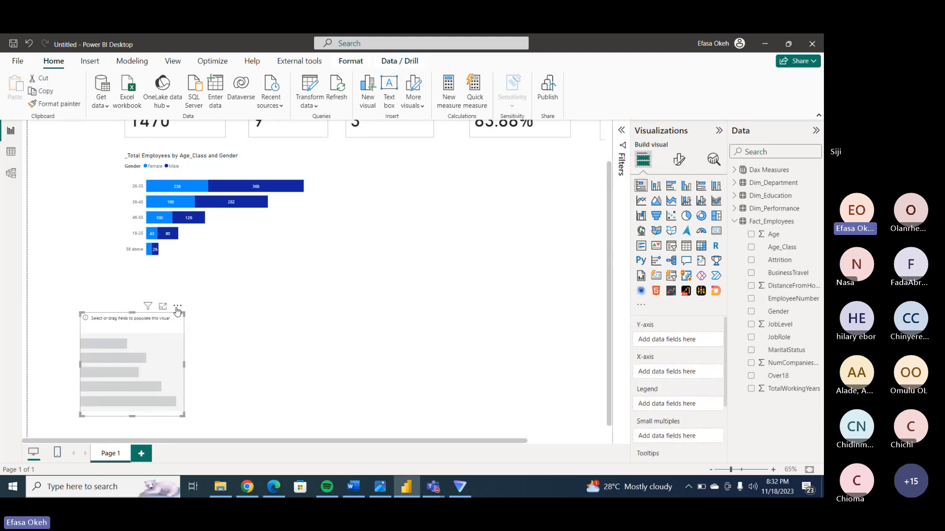
drag(176, 310, 426, 156)
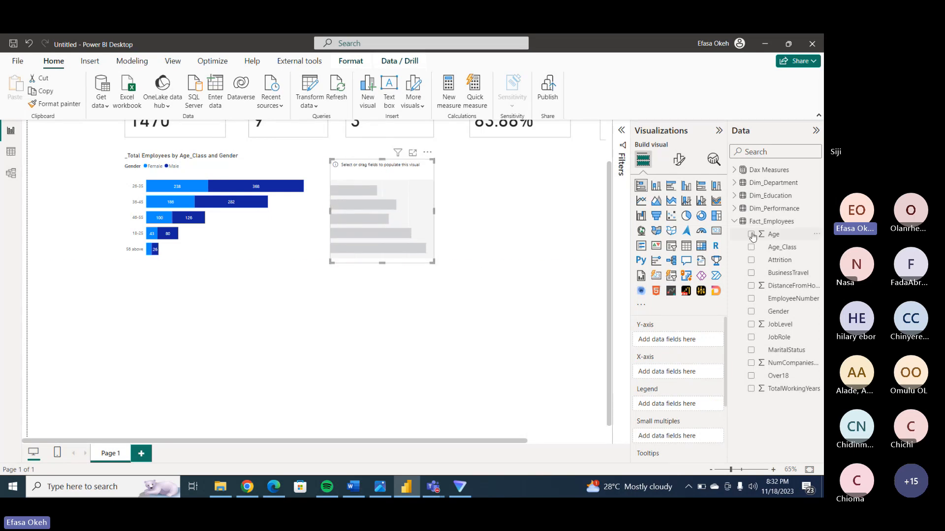
click(736, 171)
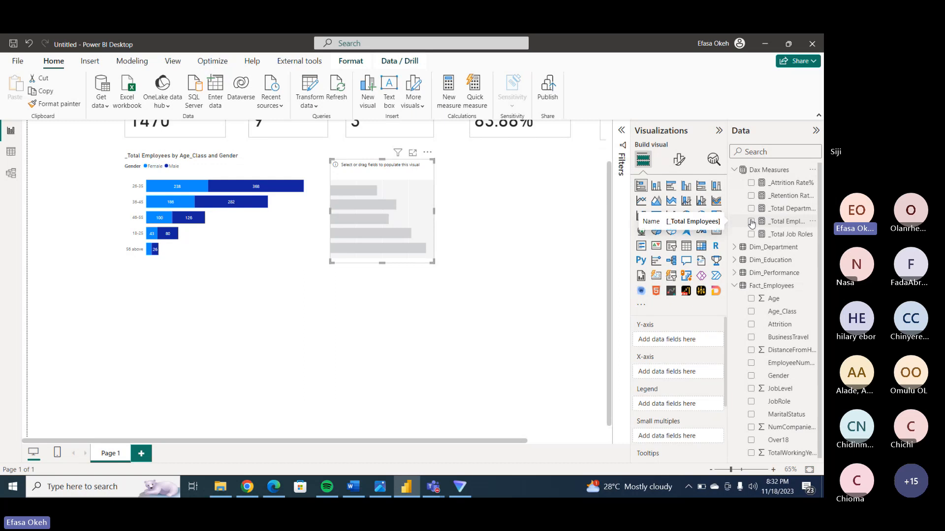
click(751, 222)
click(735, 170)
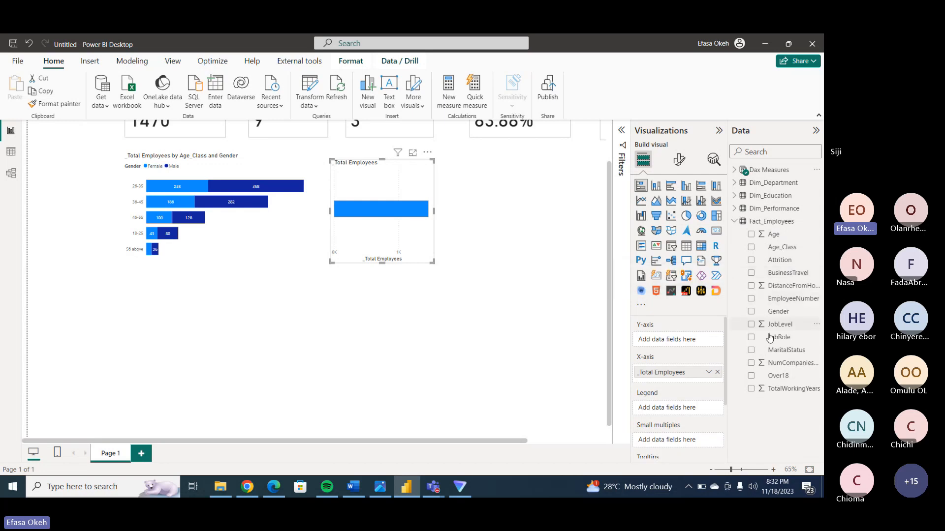
click(750, 338)
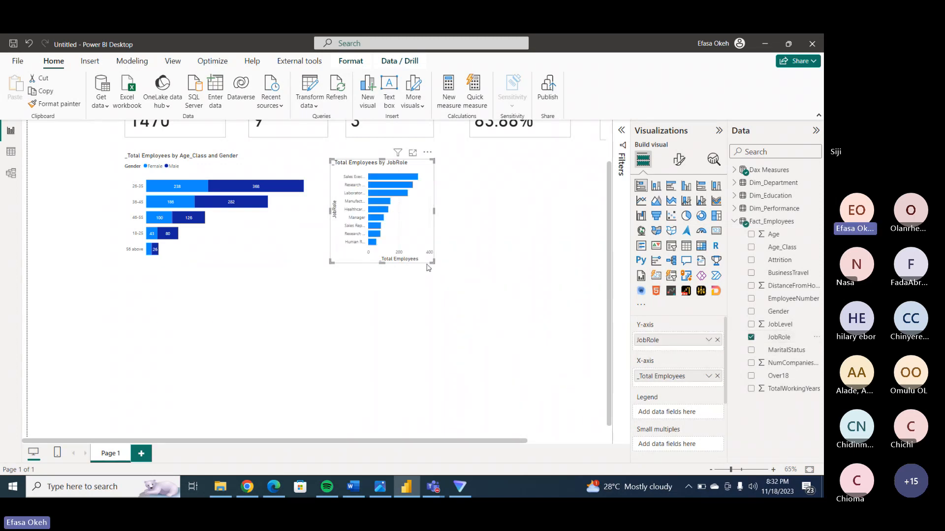
Widen and heighten the JobRole chart, try it below the age class chart, and move it back beside that chart.
drag(432, 263, 571, 279)
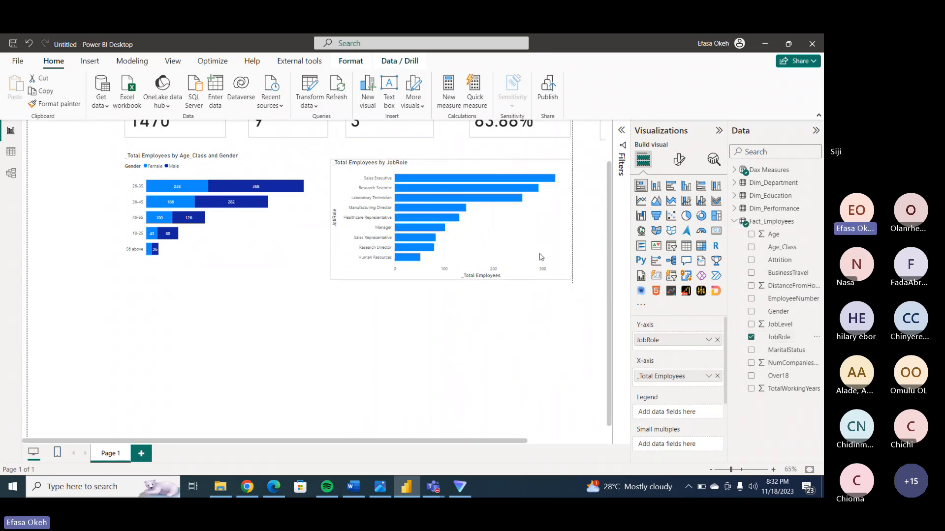
drag(527, 248, 327, 354)
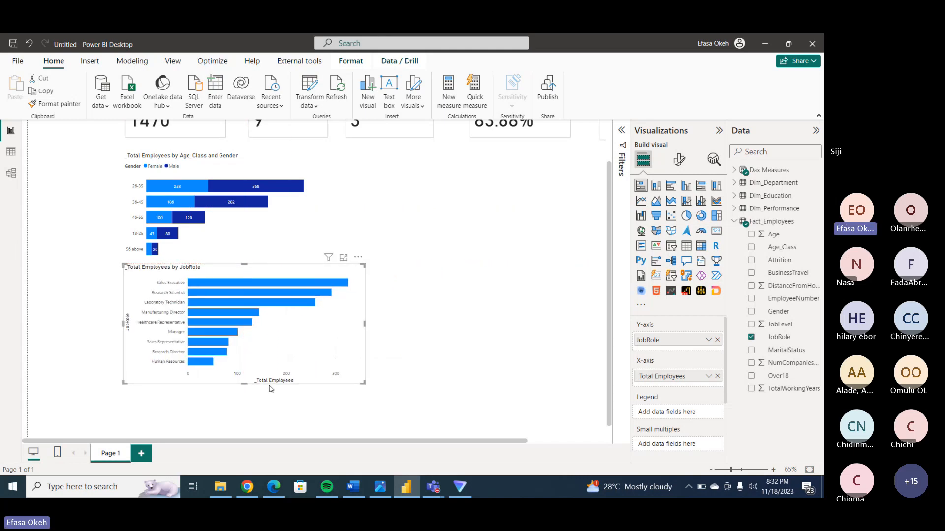
drag(249, 387, 255, 407)
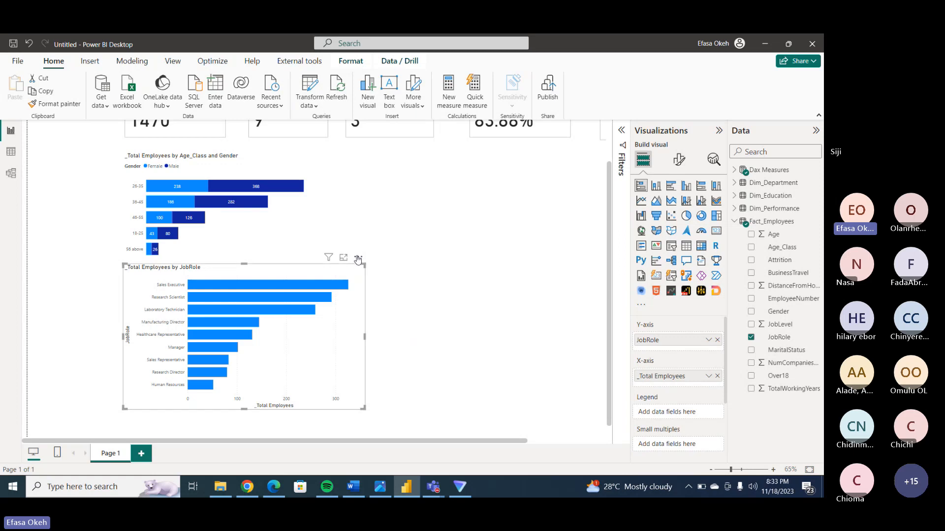
drag(358, 257, 544, 140)
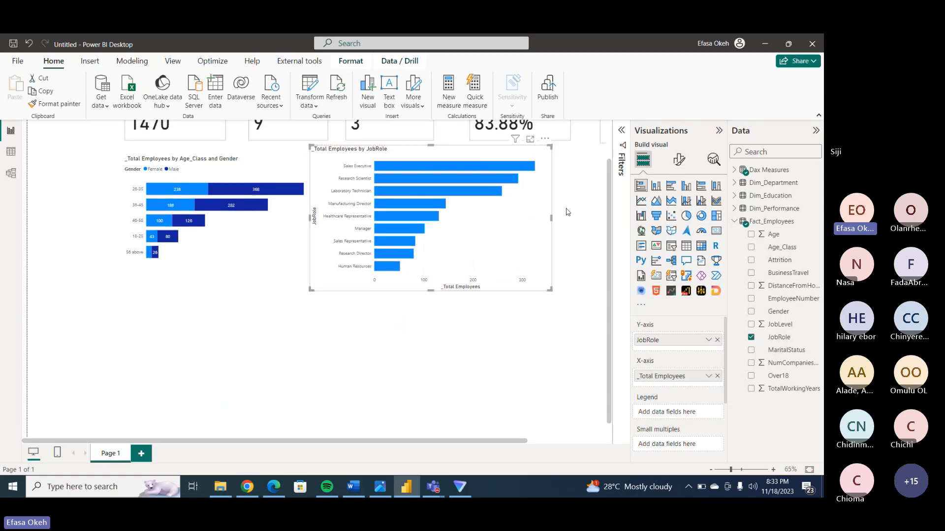
Turn off the X-axis values and the X-axis title on the JobRole bar chart.
click(680, 158)
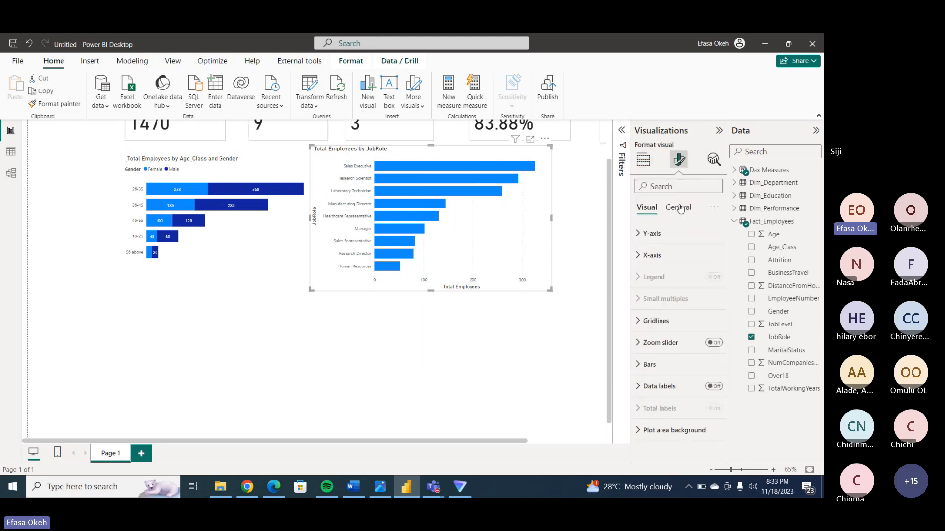
click(650, 255)
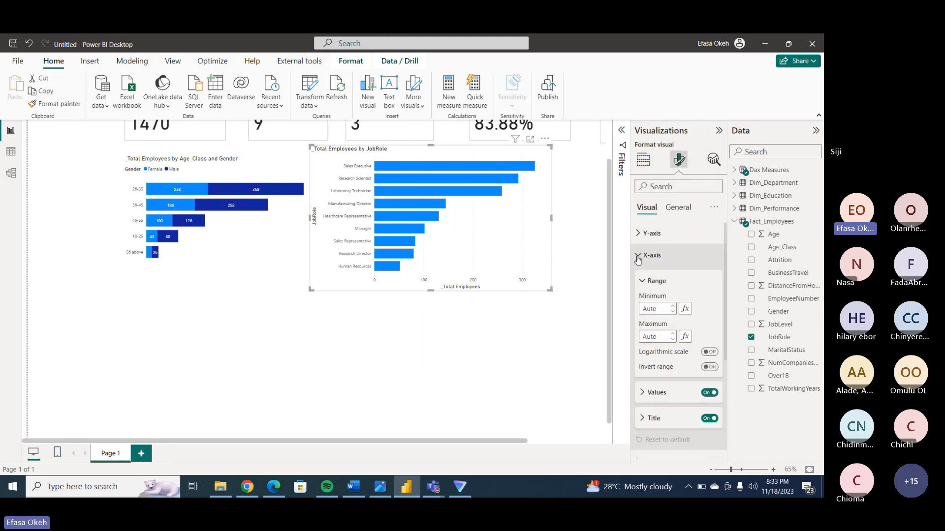
click(710, 392)
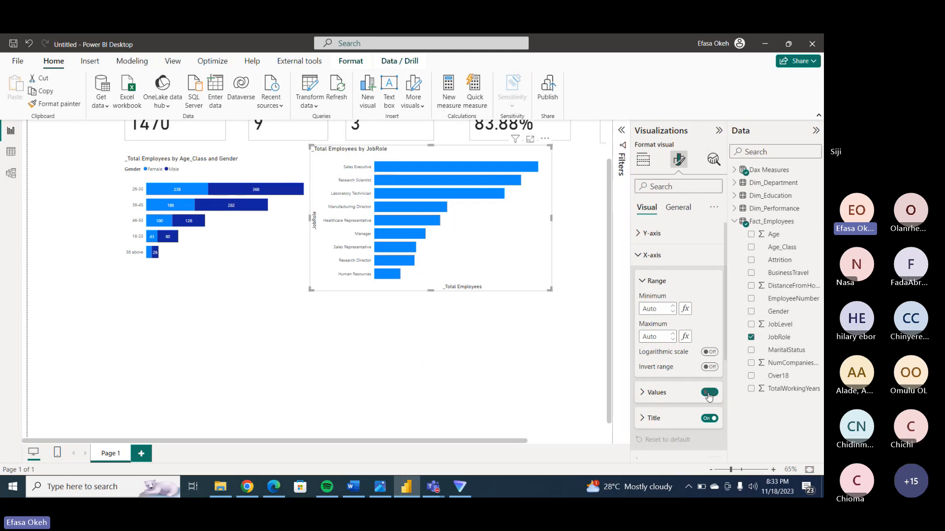
click(707, 420)
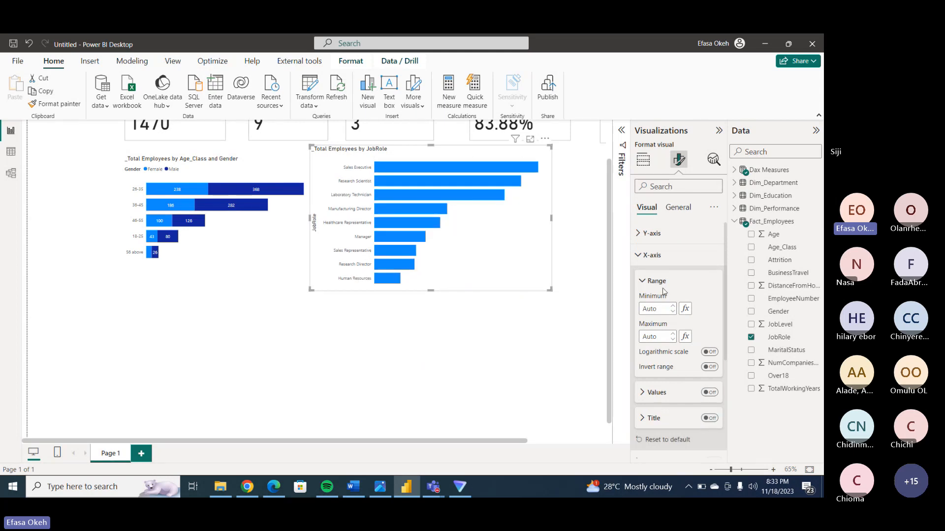
click(640, 257)
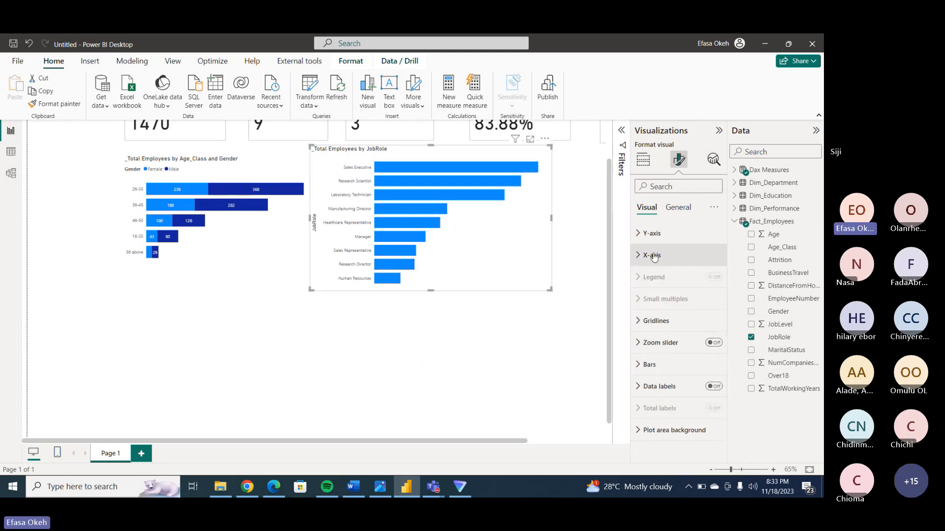
Turn off the Y-axis title and turn on data labels for the JobRole bar chart.
click(640, 234)
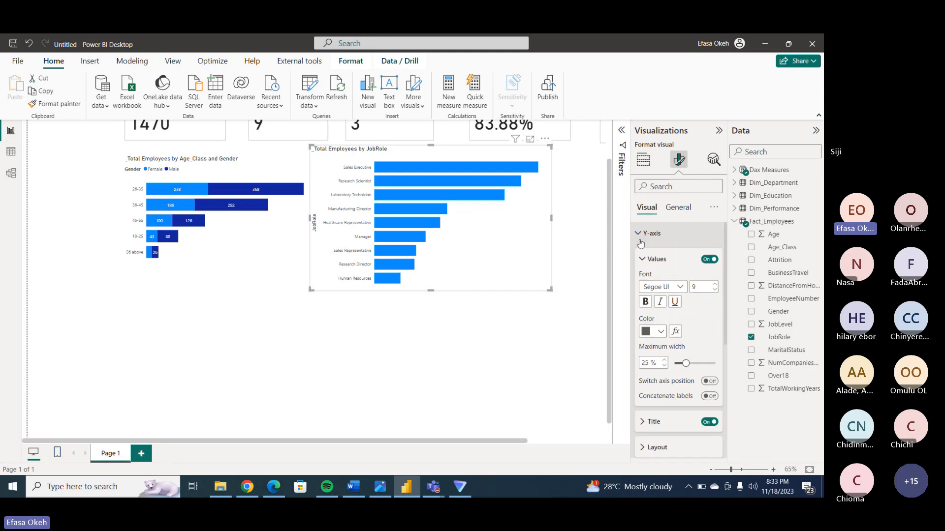
click(704, 423)
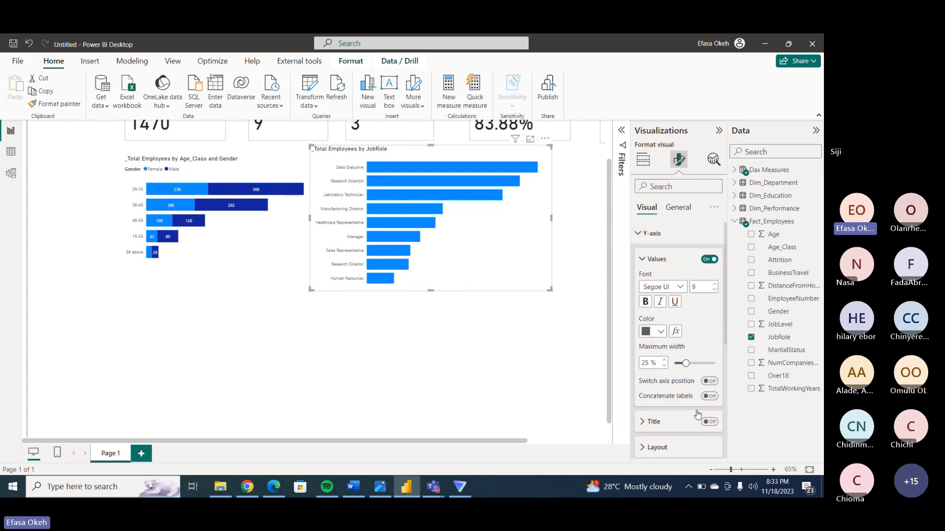
click(642, 234)
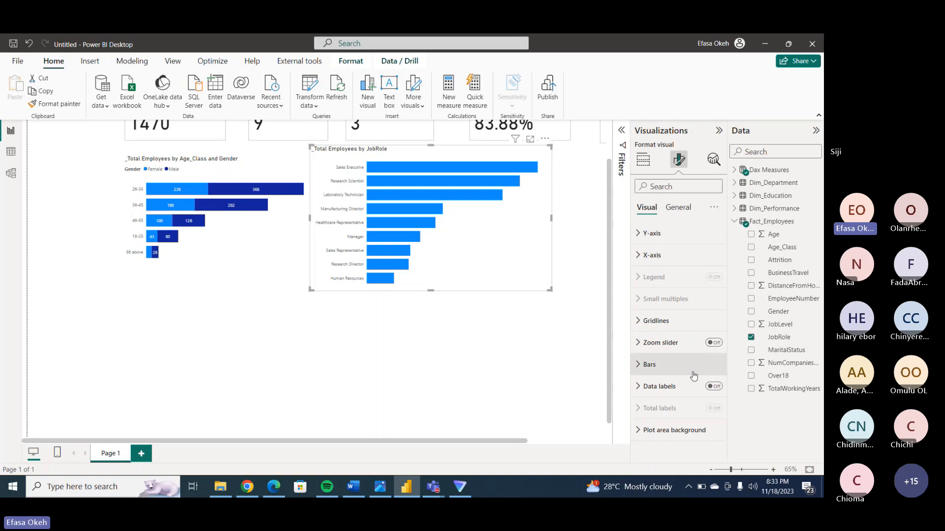
click(715, 387)
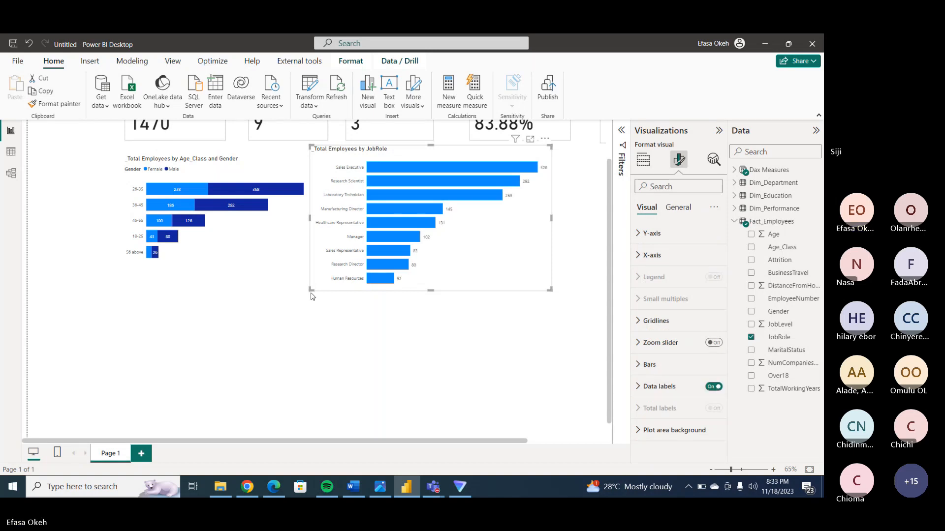
Enlarge the JobRole chart to examine its bars, shrink it to fit directly below the age class and gender chart, and deselect it.
drag(312, 290, 138, 395)
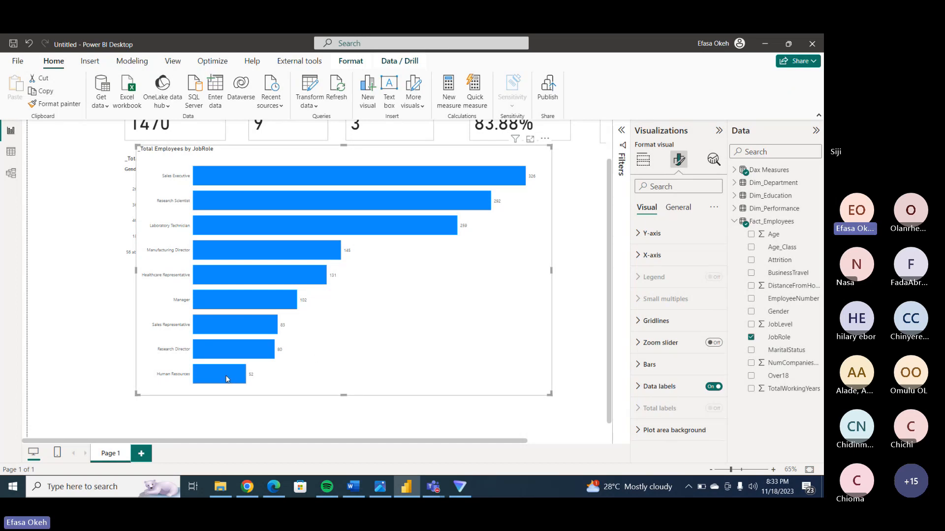
mouse_move(236, 378)
mouse_move(497, 177)
mouse_move(405, 205)
mouse_move(280, 280)
drag(550, 393, 290, 363)
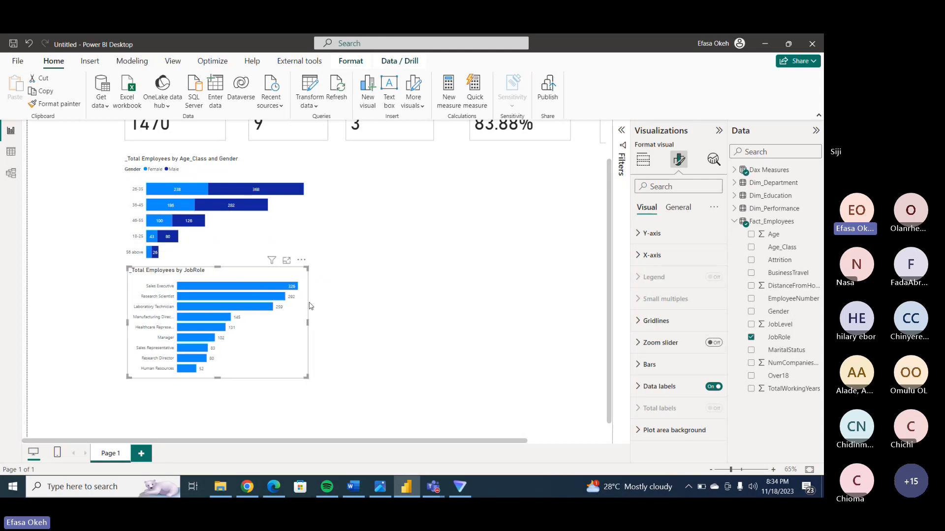
click(351, 296)
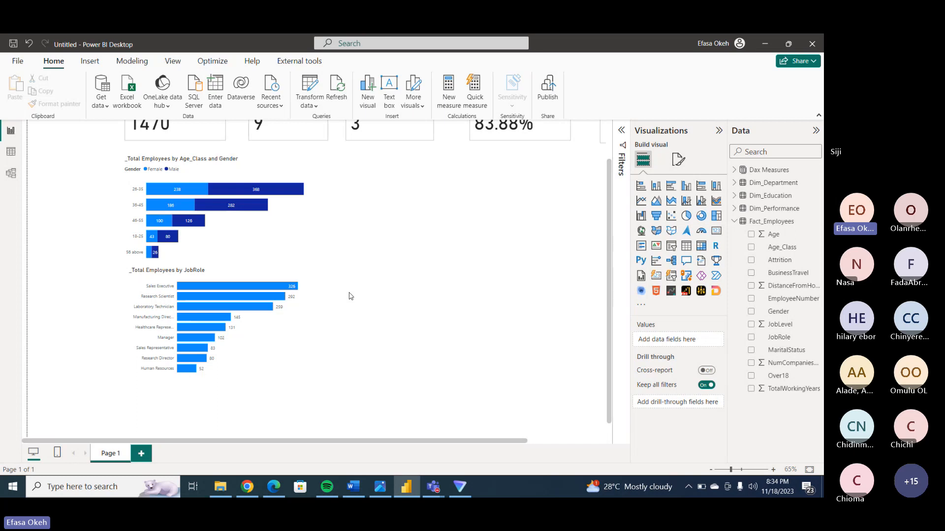
Add a stacked bar chart of _Total Employees by Department from Dim_Department, placed and enlarged beside the age class and gender chart.
click(640, 186)
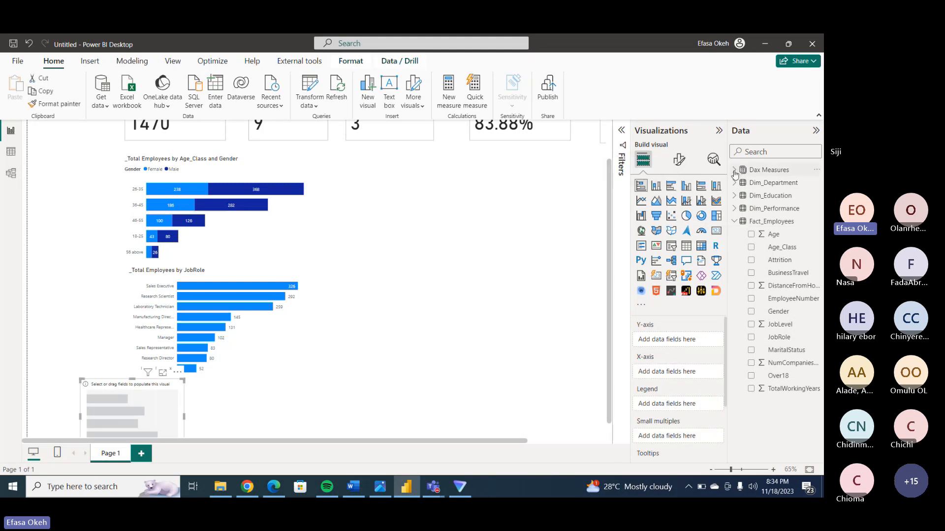
click(735, 170)
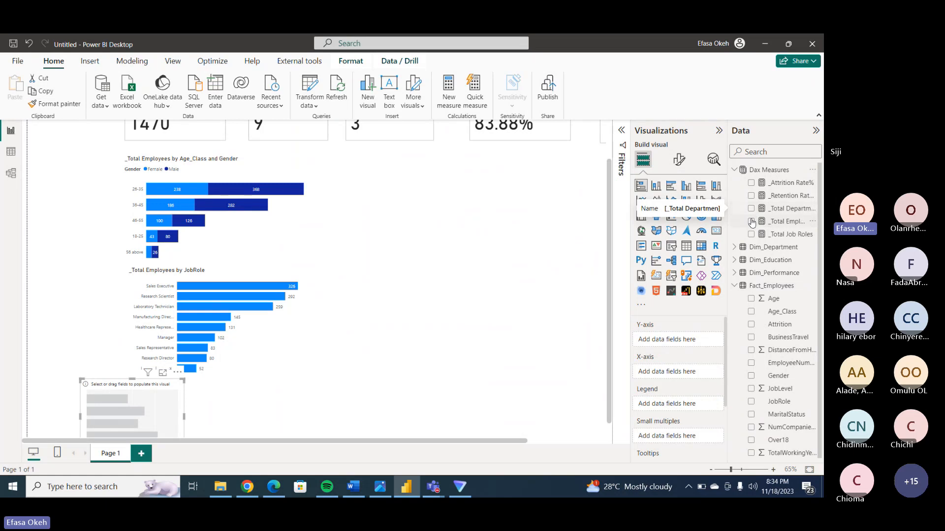
click(752, 221)
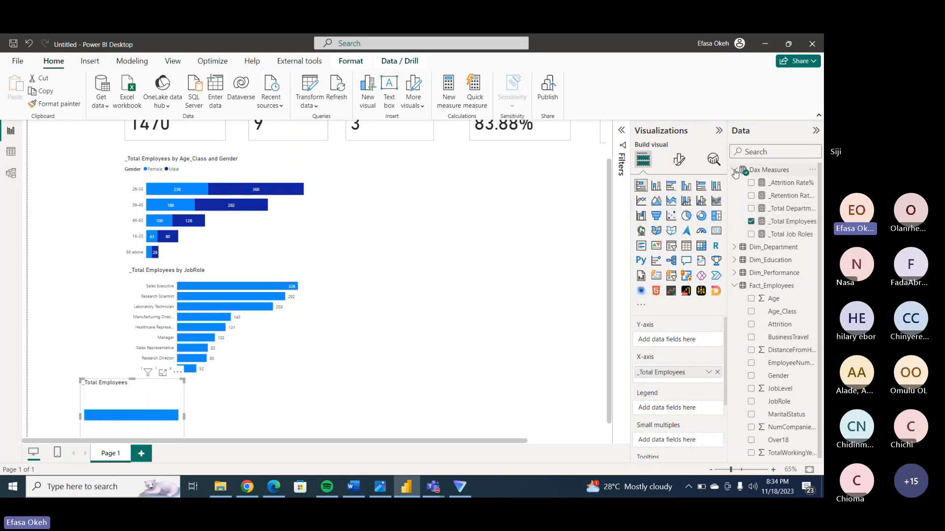
click(734, 222)
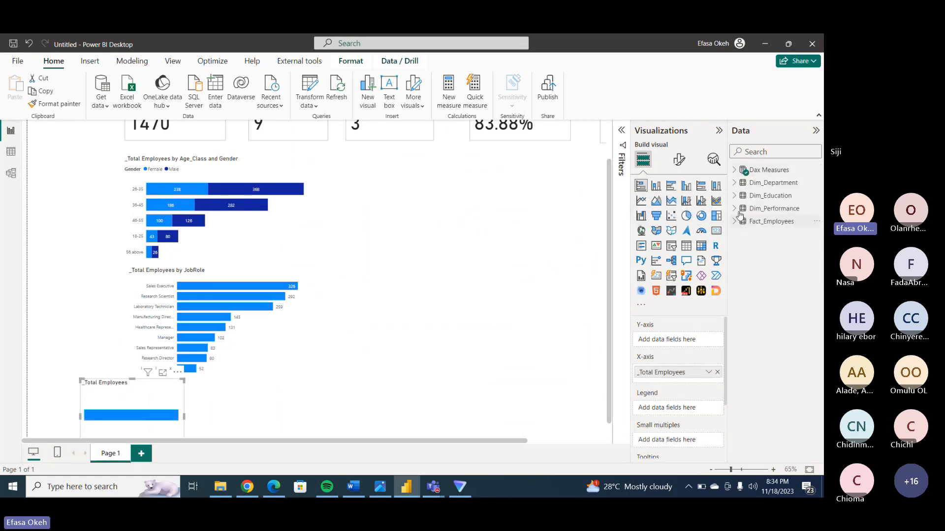
click(735, 183)
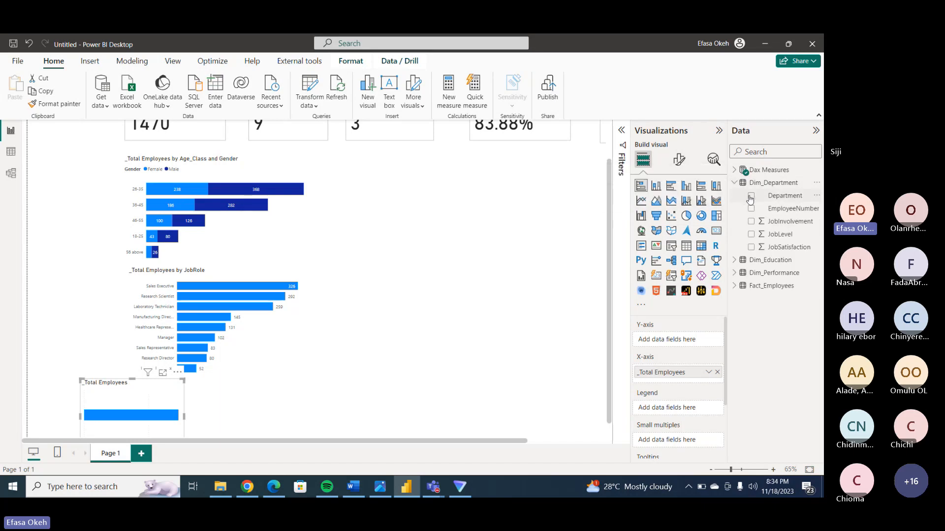
click(751, 196)
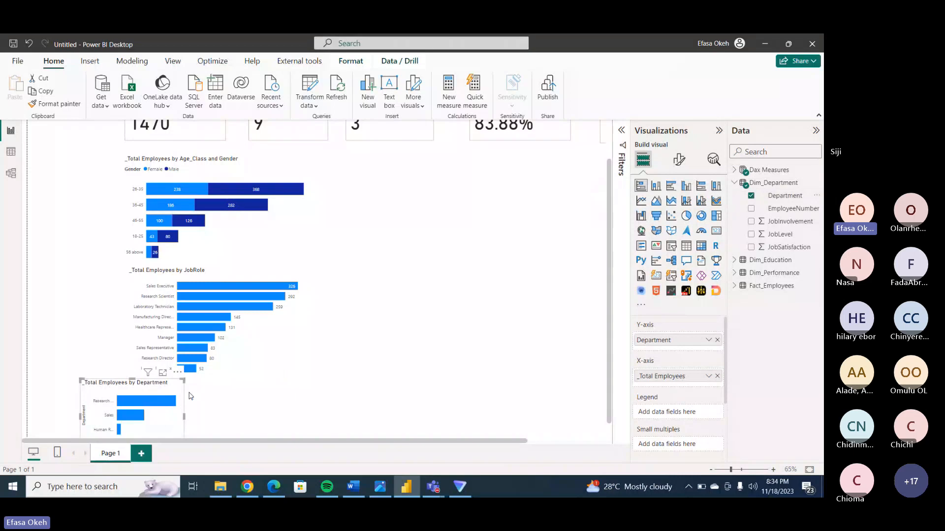
drag(179, 373, 429, 161)
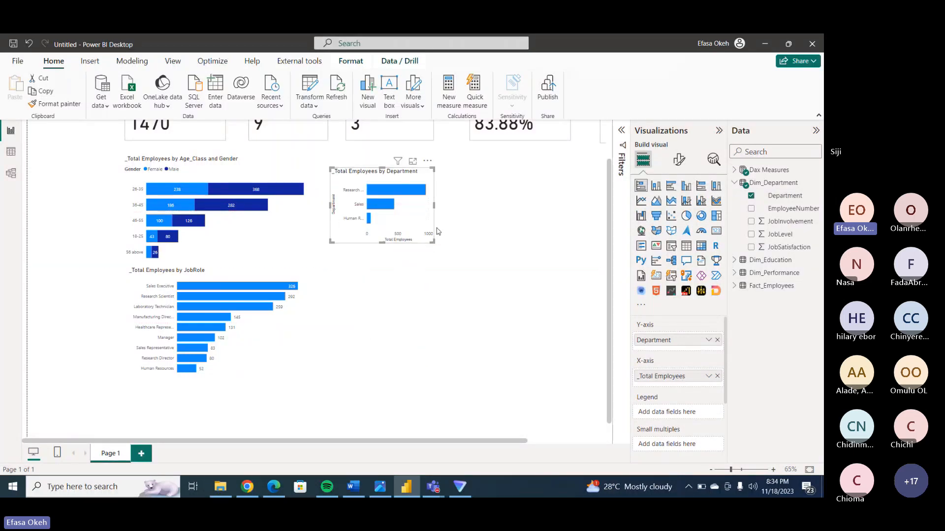
drag(434, 243, 558, 280)
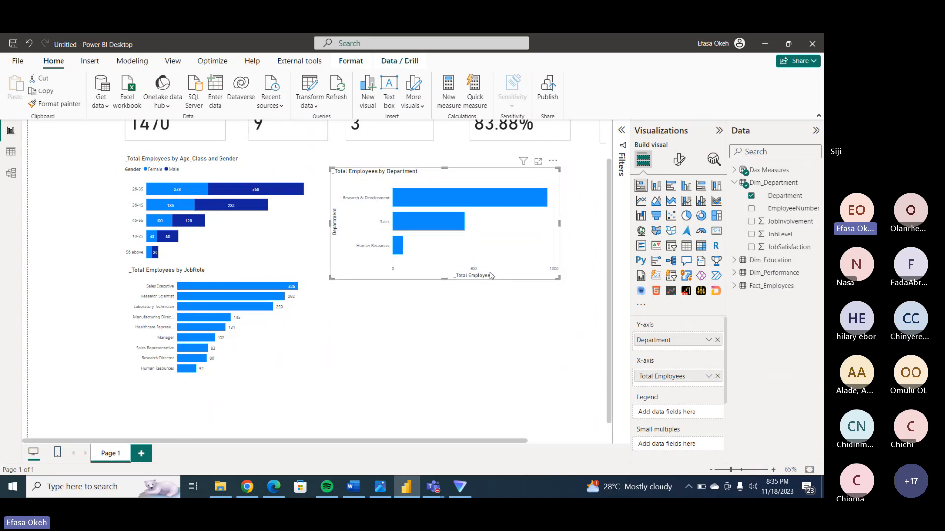
Turn off the X-axis title and values and the Y-axis title on the Department bar chart.
click(679, 159)
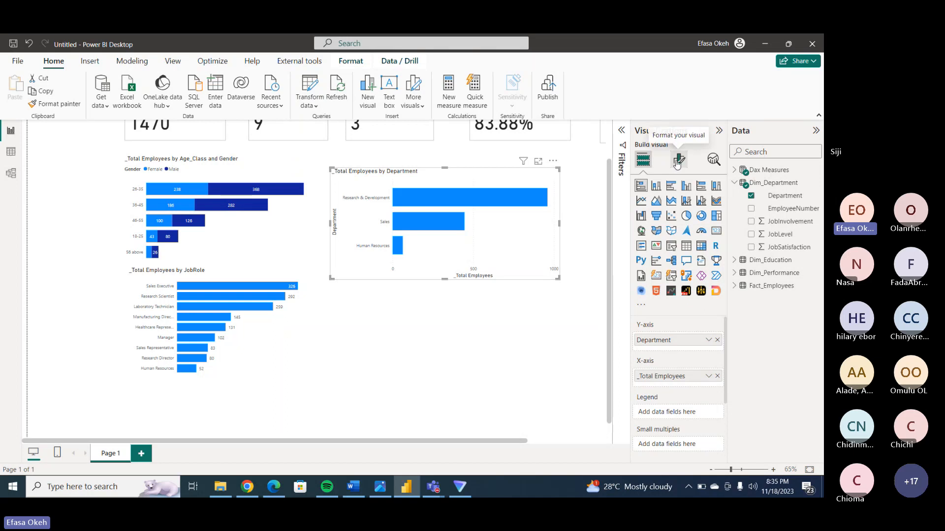
click(644, 255)
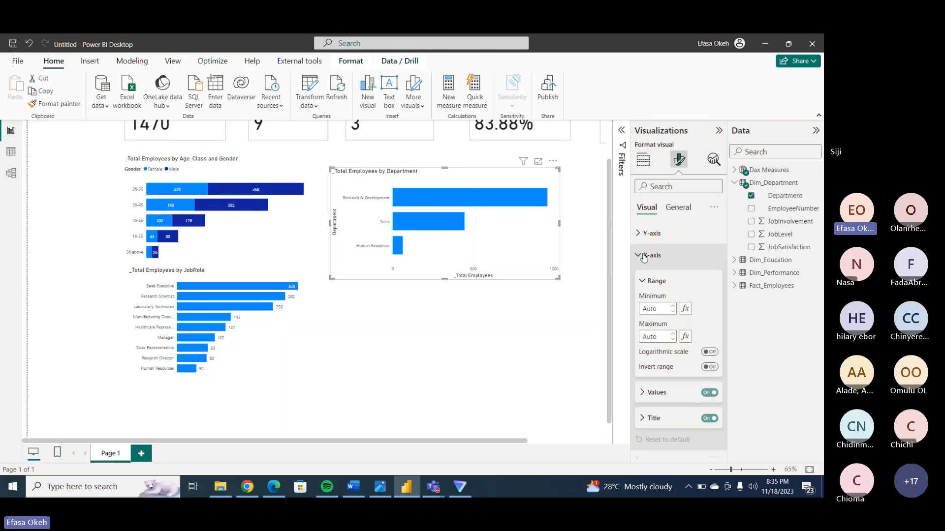
click(707, 418)
click(704, 394)
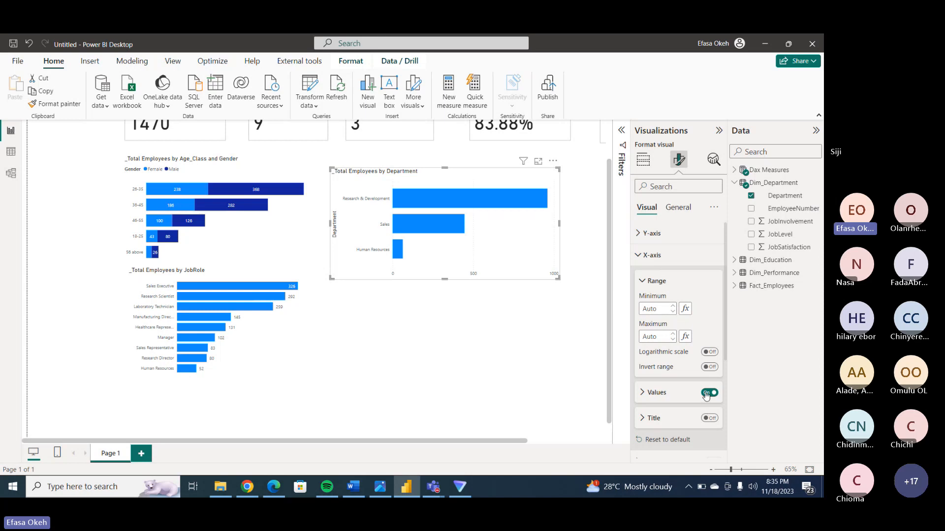
click(640, 255)
click(641, 234)
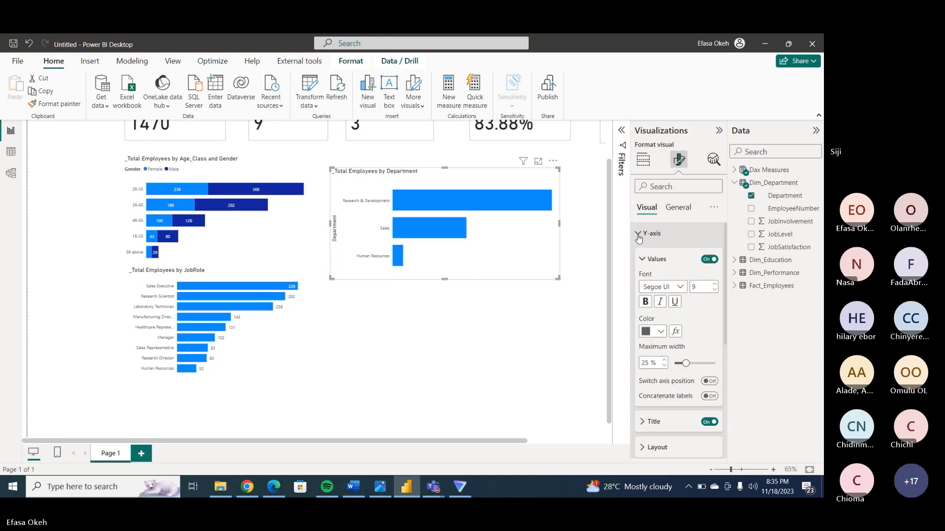
click(709, 422)
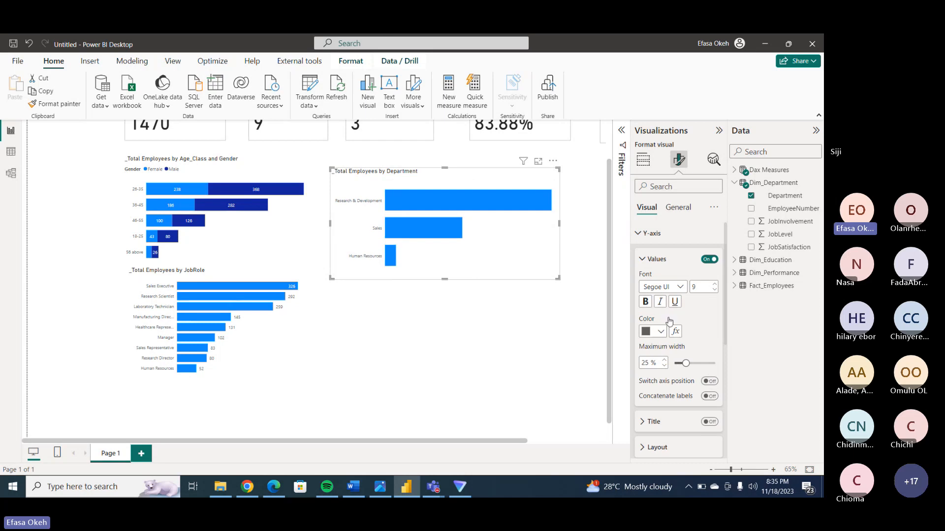
Turn on data labels for the Department bar chart, make it slightly taller, and move it closer to the age class and gender chart.
click(639, 235)
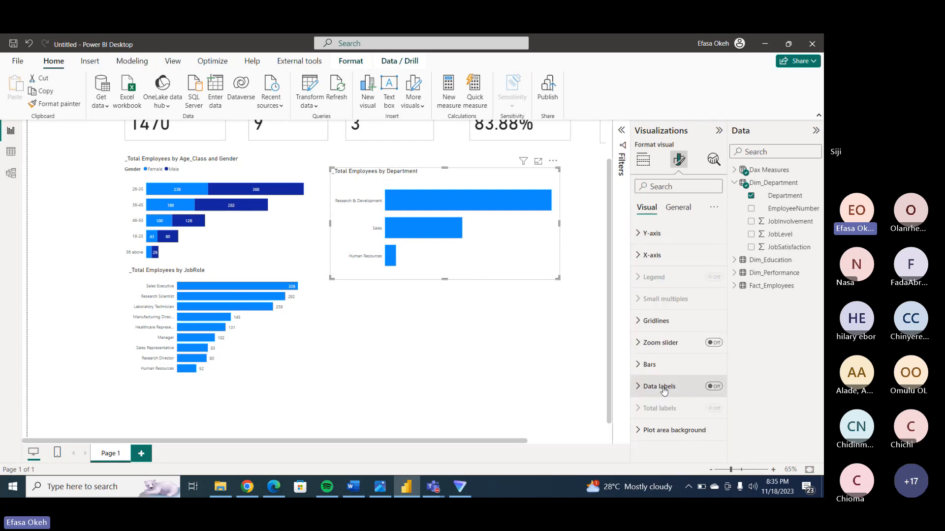
click(713, 387)
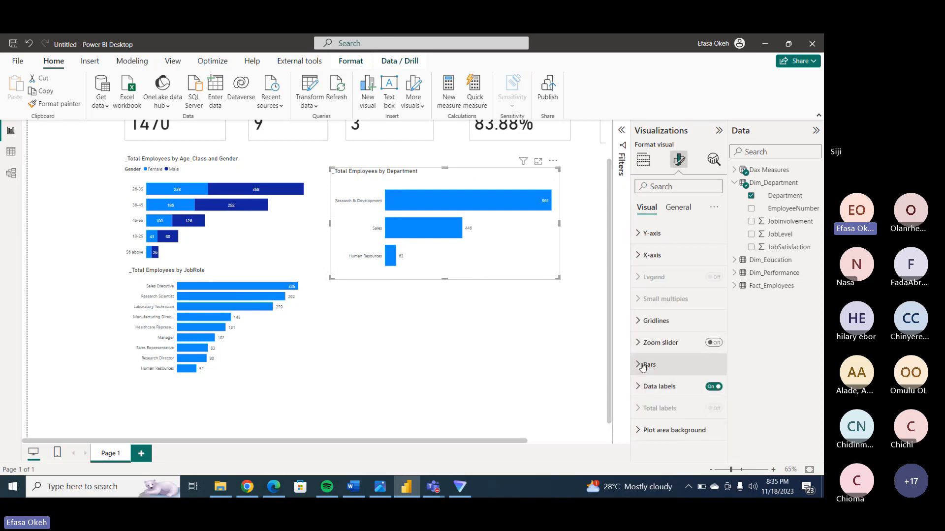
drag(445, 279, 445, 291)
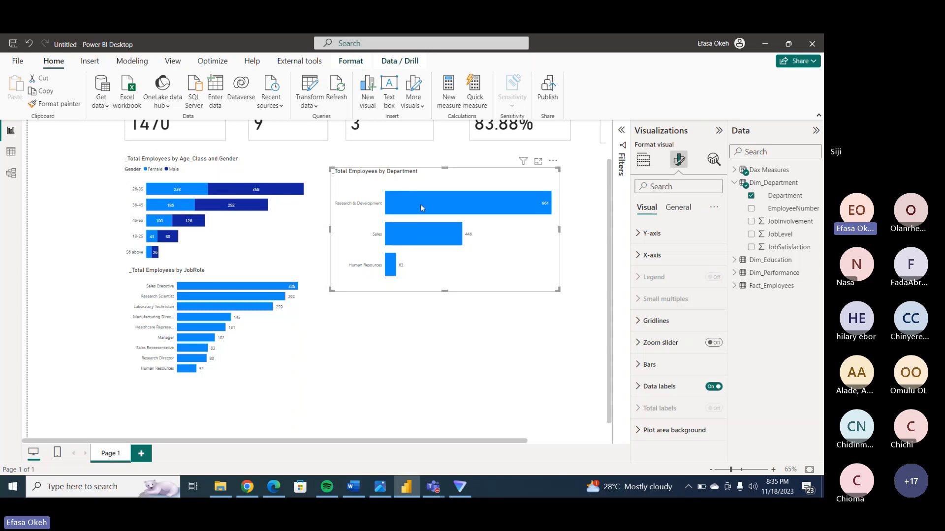
mouse_move(425, 207)
drag(433, 268, 424, 250)
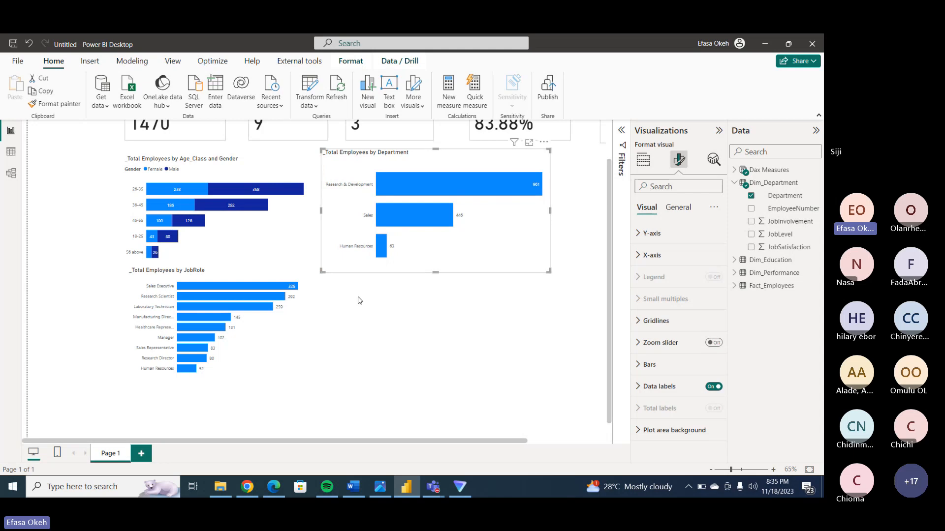
Enlarge the JobRole bar chart, split its bars by Gender from Fact_Employees as the legend, and shift it slightly left.
click(289, 323)
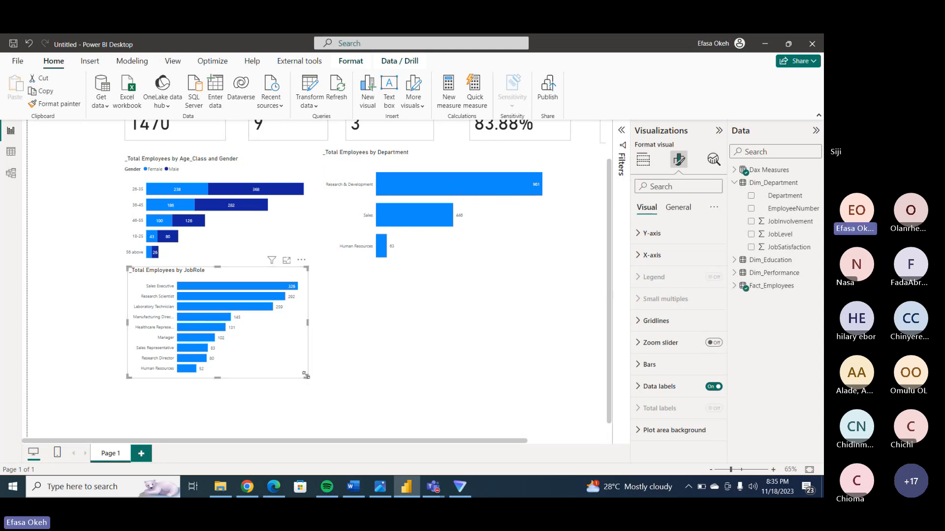
drag(306, 377, 329, 392)
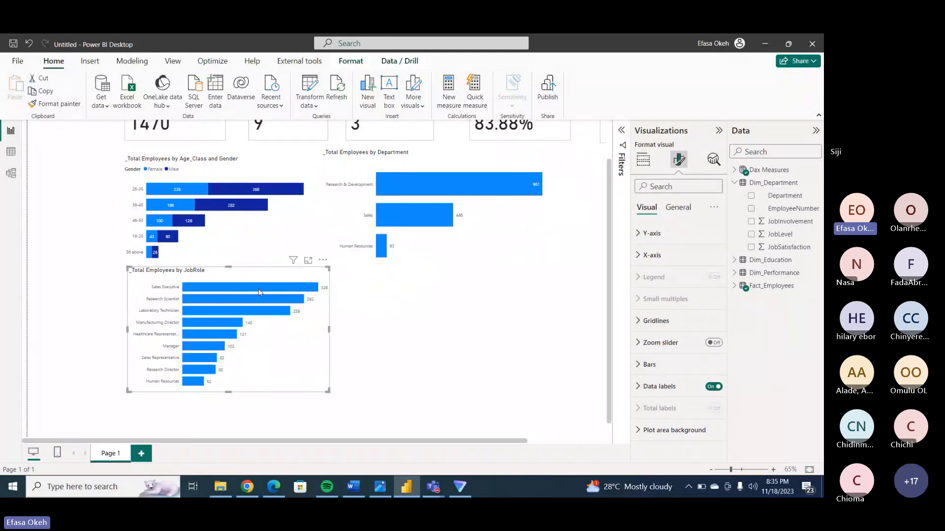
click(734, 183)
click(643, 159)
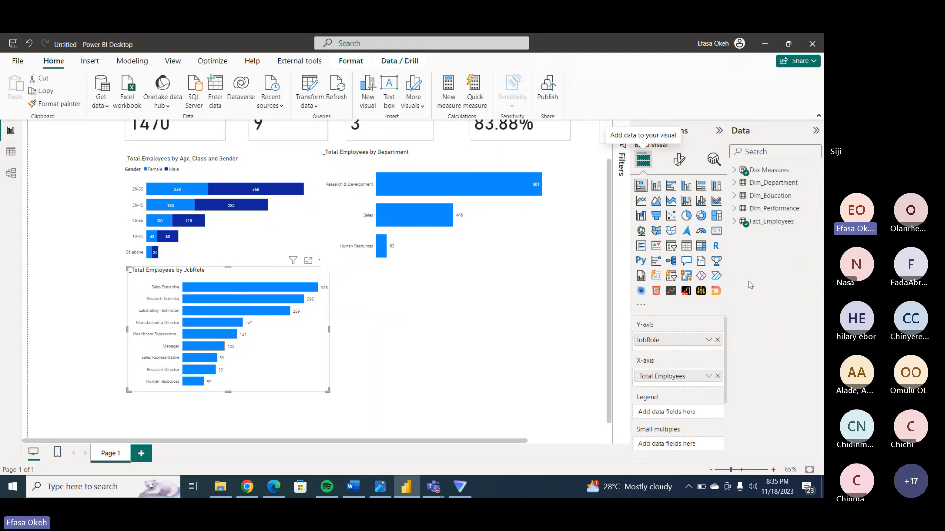
click(734, 222)
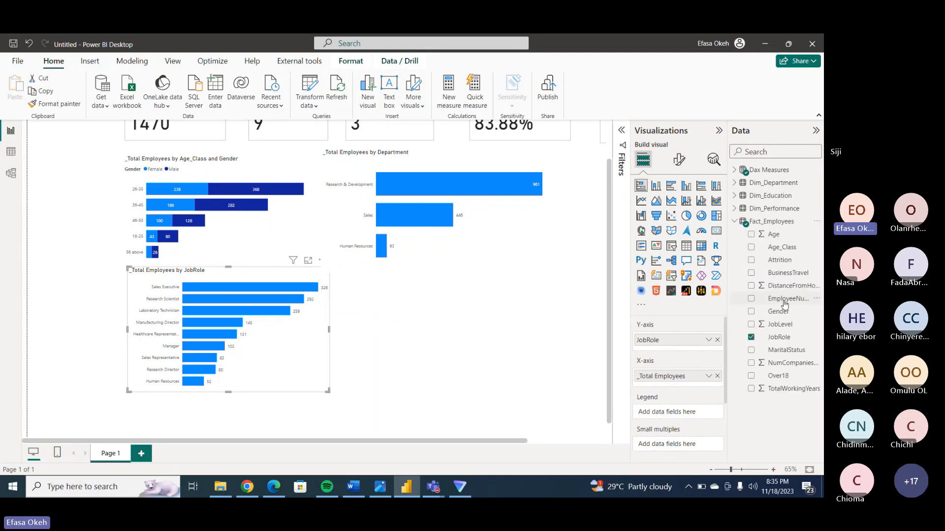
drag(785, 314, 691, 416)
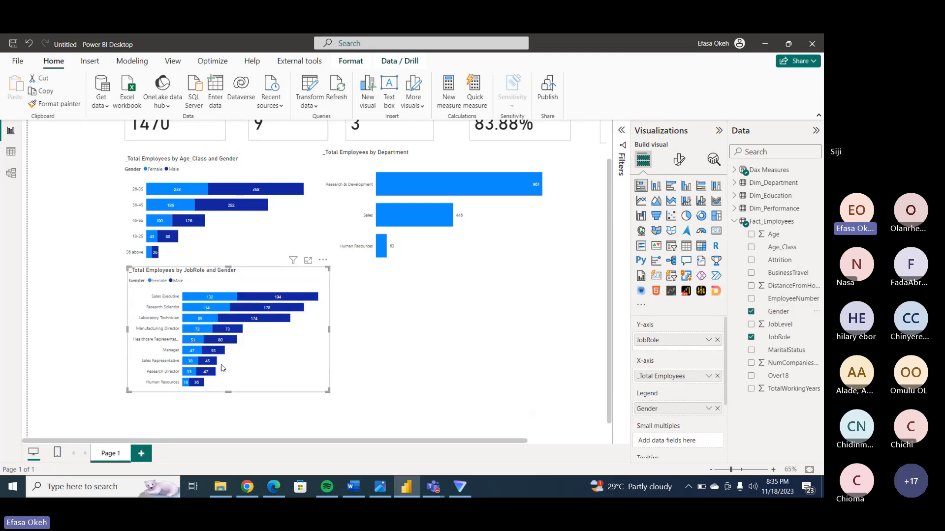
drag(262, 376, 243, 375)
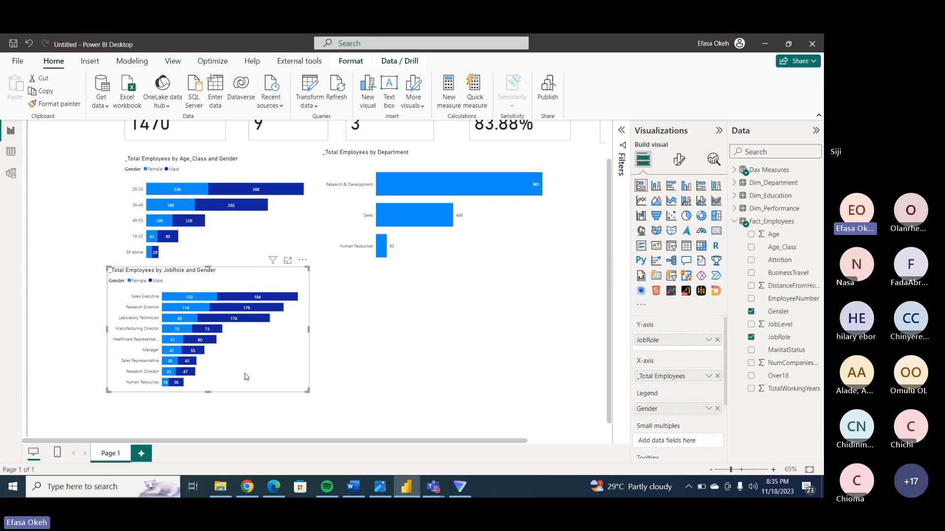
mouse_move(251, 298)
Split the Department bar chart by Gender as the legend, then shrink it to fit beside the JobRole and gender chart.
click(456, 259)
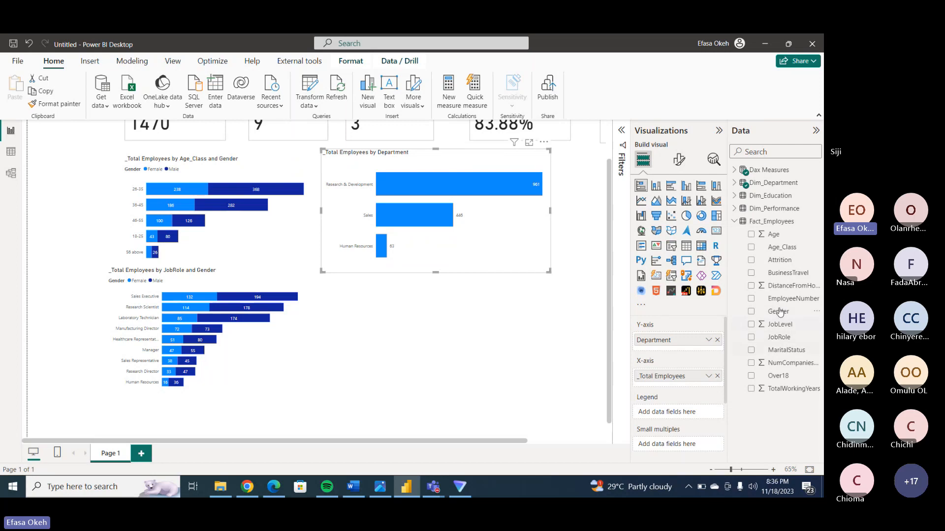
drag(780, 311, 688, 411)
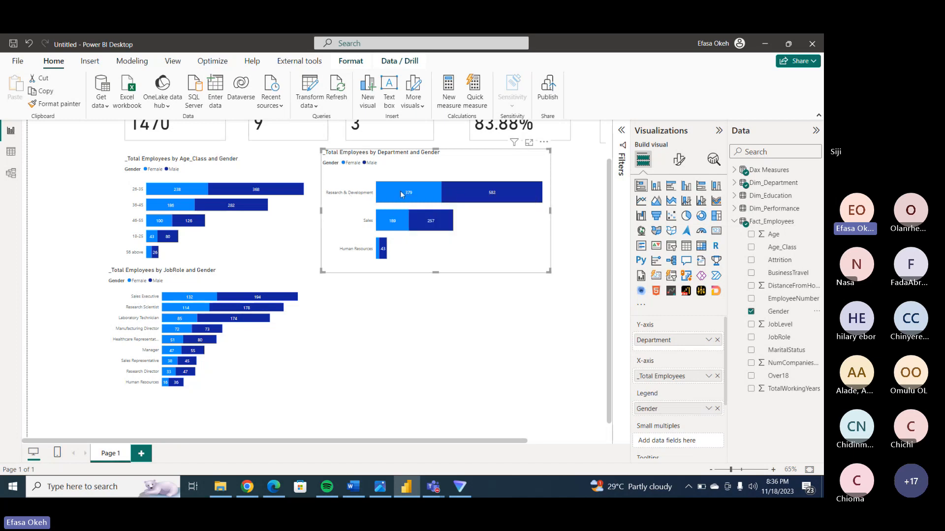
drag(393, 199, 392, 312)
drag(549, 385, 447, 405)
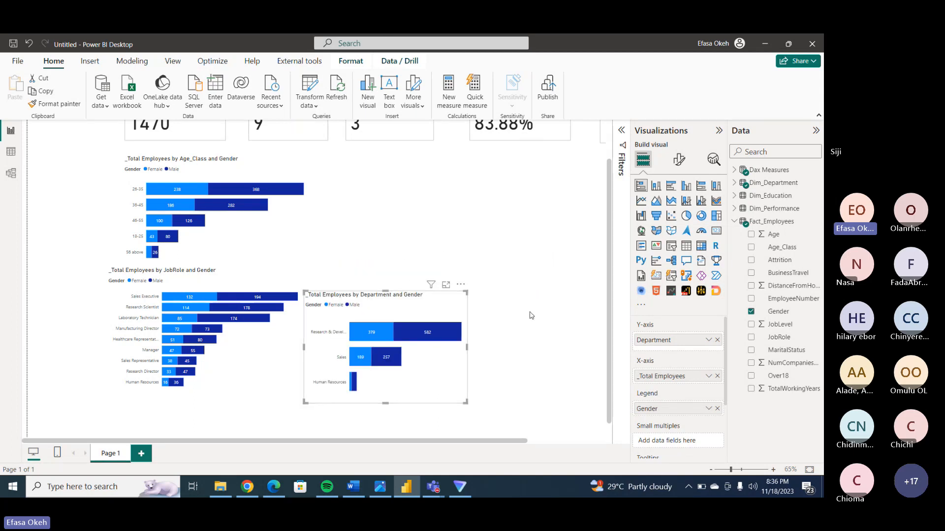
click(542, 240)
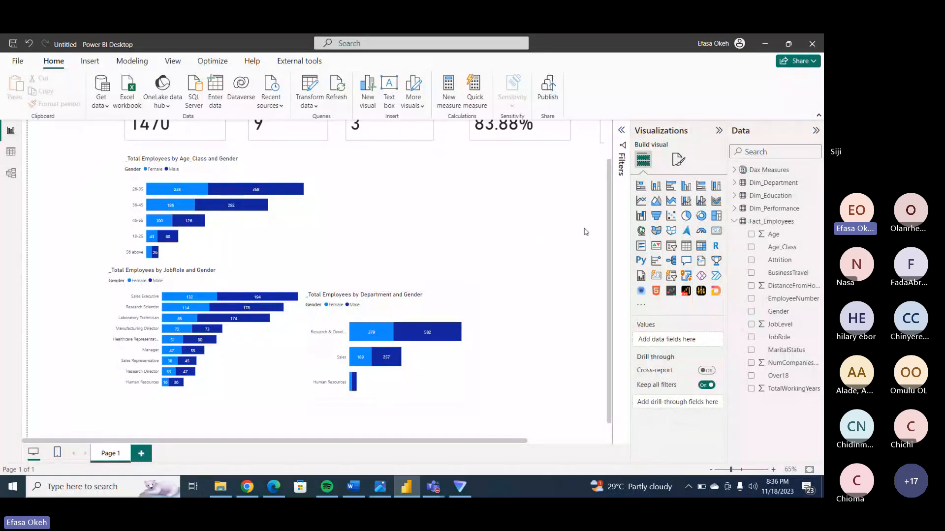
Add a donut chart of _Total Employees by Gender, placed and enlarged beside the age class and gender chart.
click(702, 221)
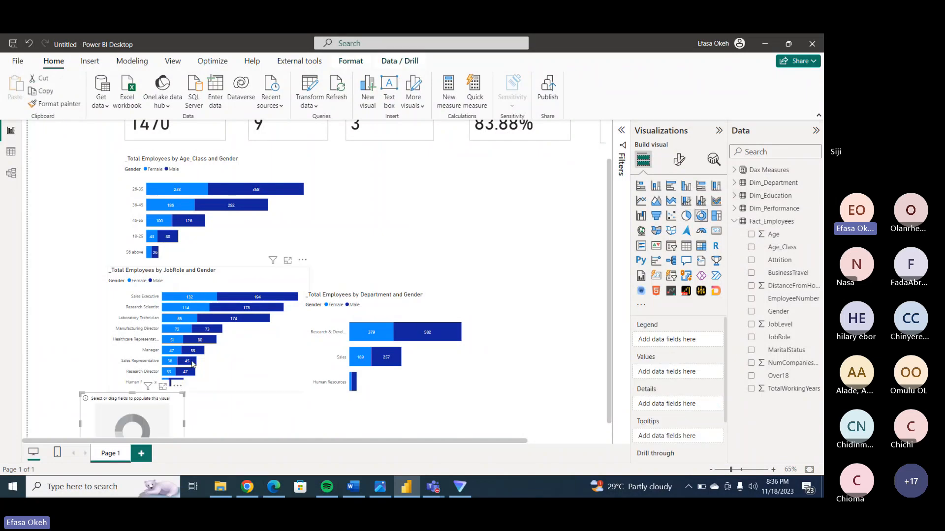
drag(168, 389, 412, 151)
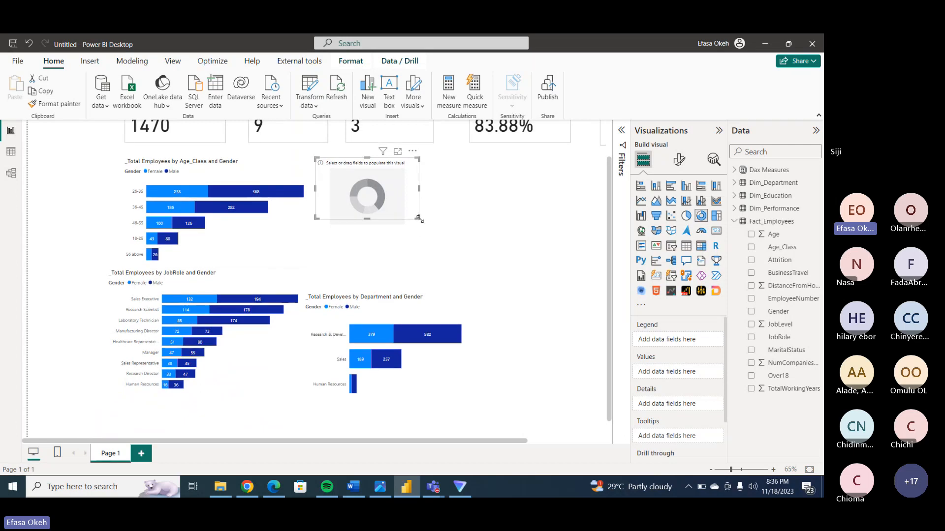
drag(420, 220, 499, 282)
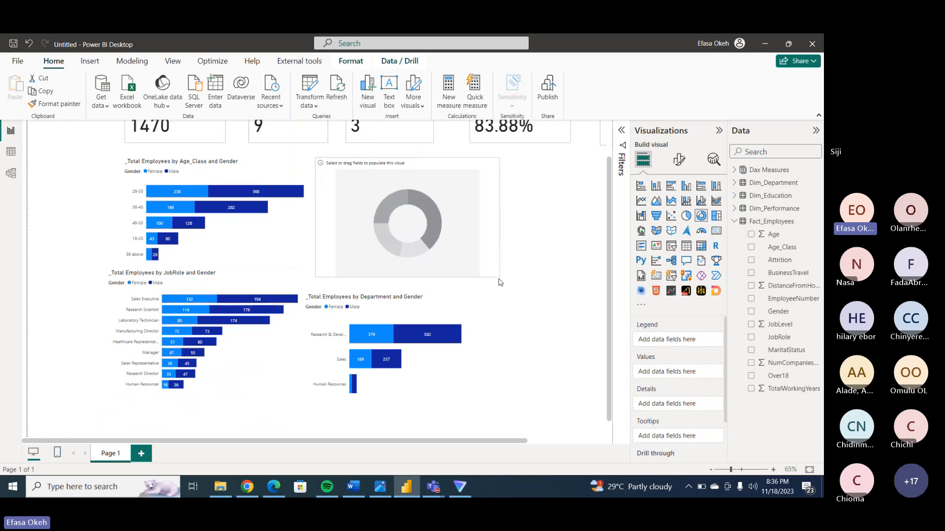
click(736, 170)
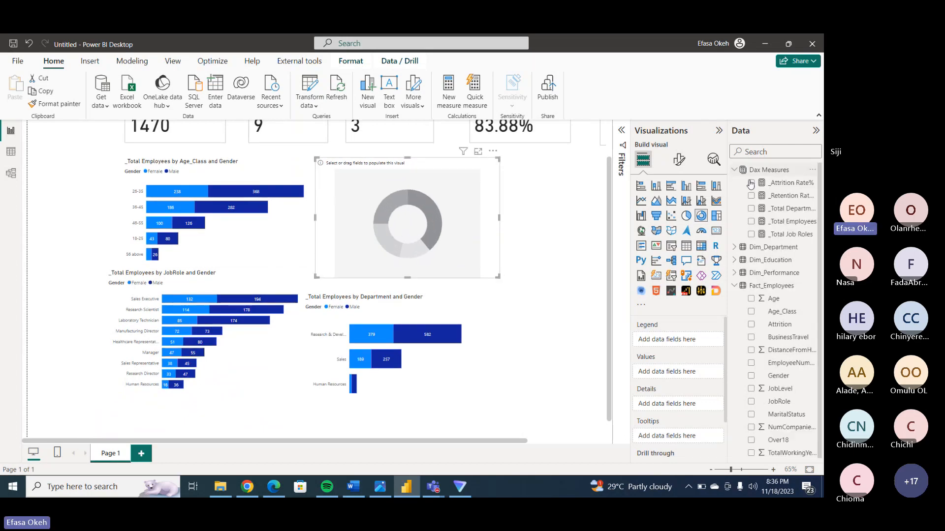
click(751, 222)
click(735, 169)
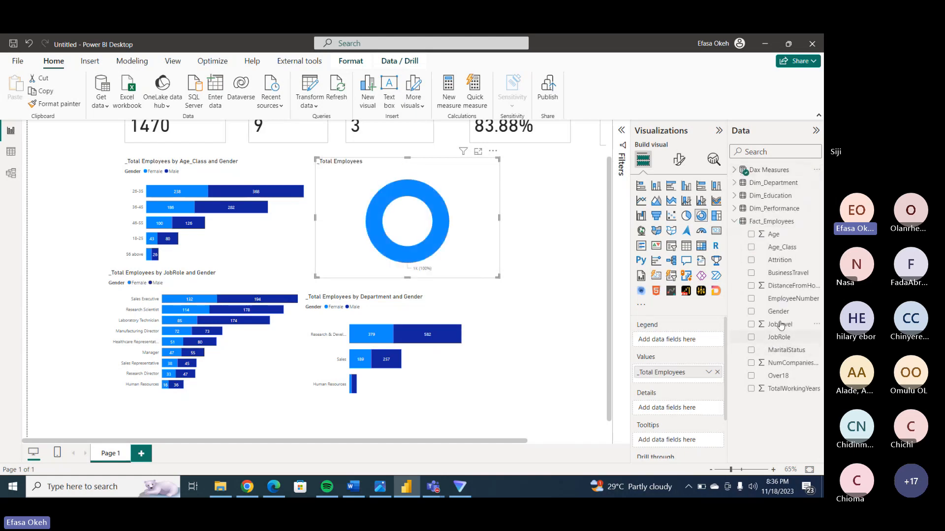
drag(778, 317, 680, 340)
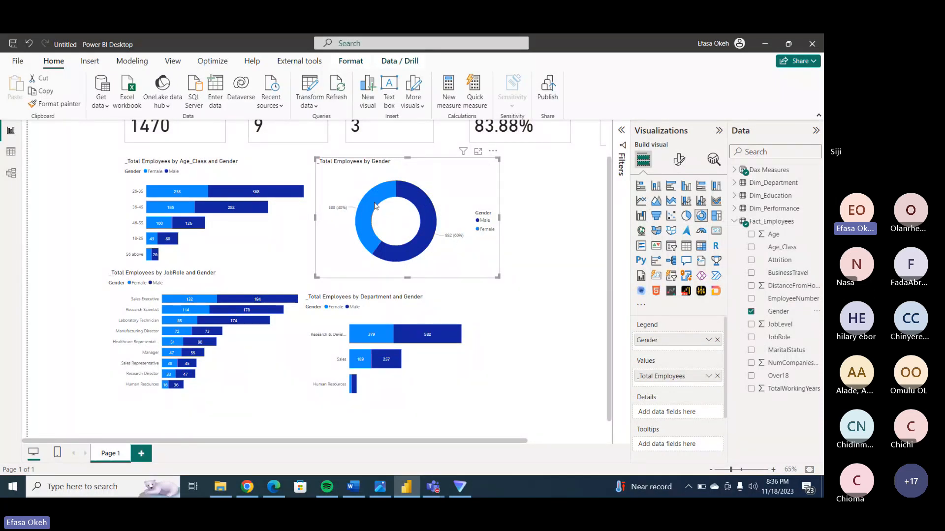
mouse_move(374, 206)
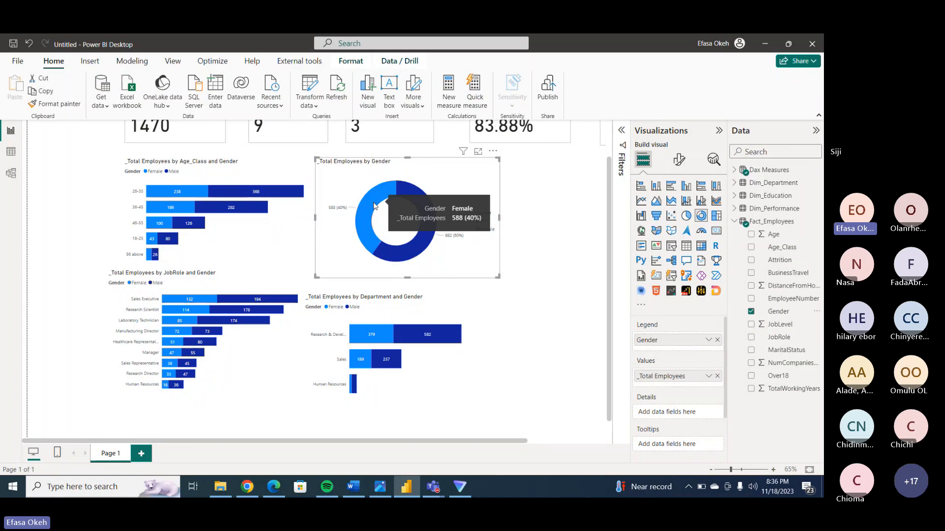
Deselect the donut chart and collapse the Visualizations and Data panes to widen the report canvas.
click(517, 293)
click(497, 271)
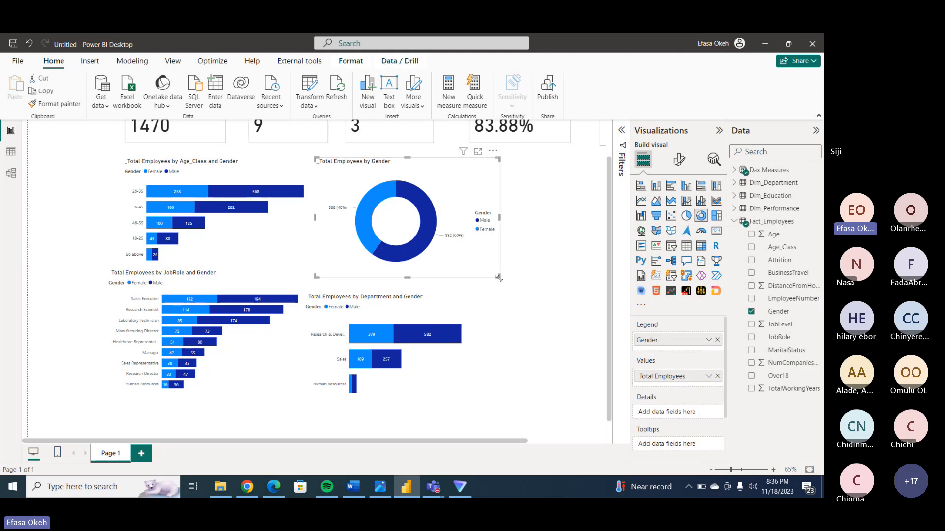
mouse_move(501, 279)
mouse_down()
mouse_move(459, 264)
mouse_move(496, 270)
mouse_up()
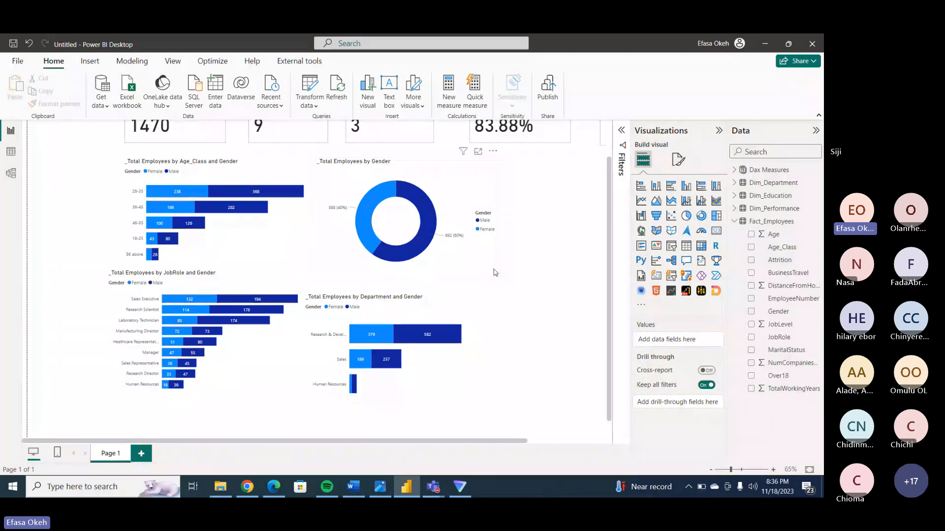
click(719, 130)
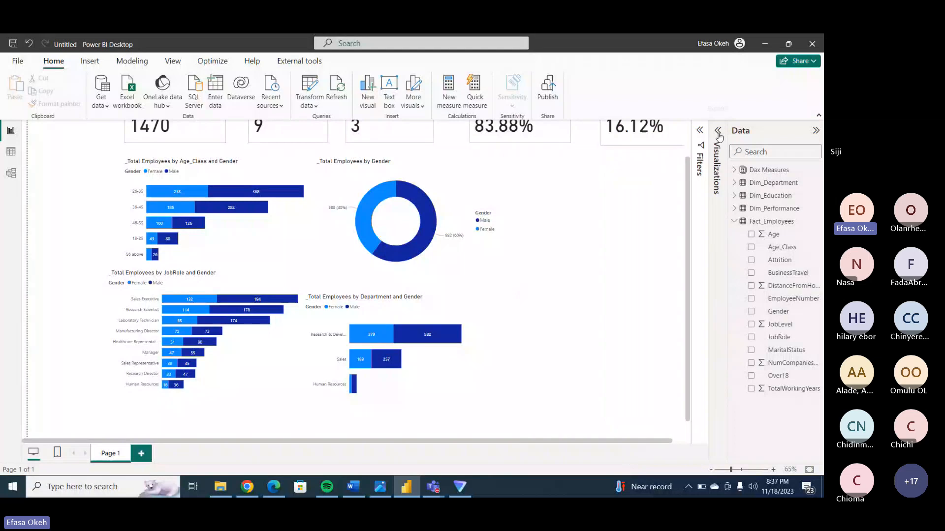
click(815, 131)
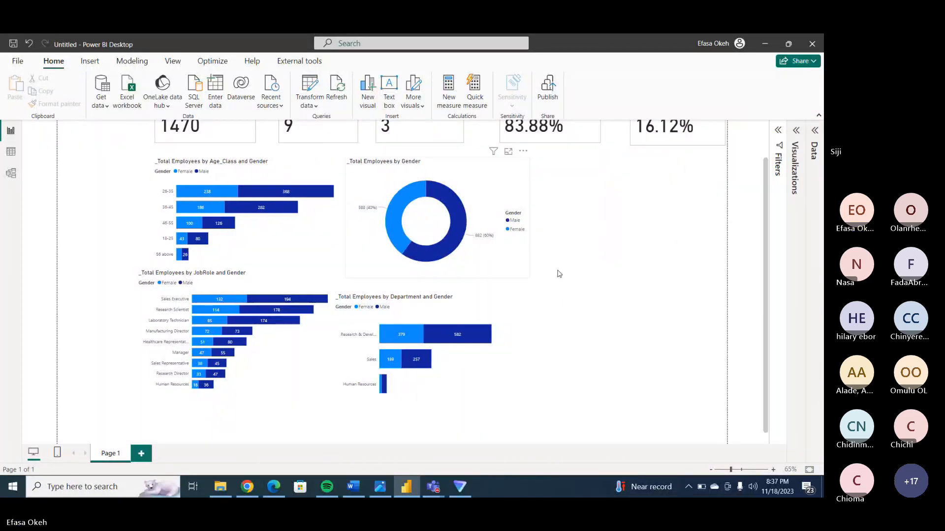
Move the JobRole chart beside the age class chart, and place a smaller gender donut at the right end of the same row.
drag(311, 335, 432, 224)
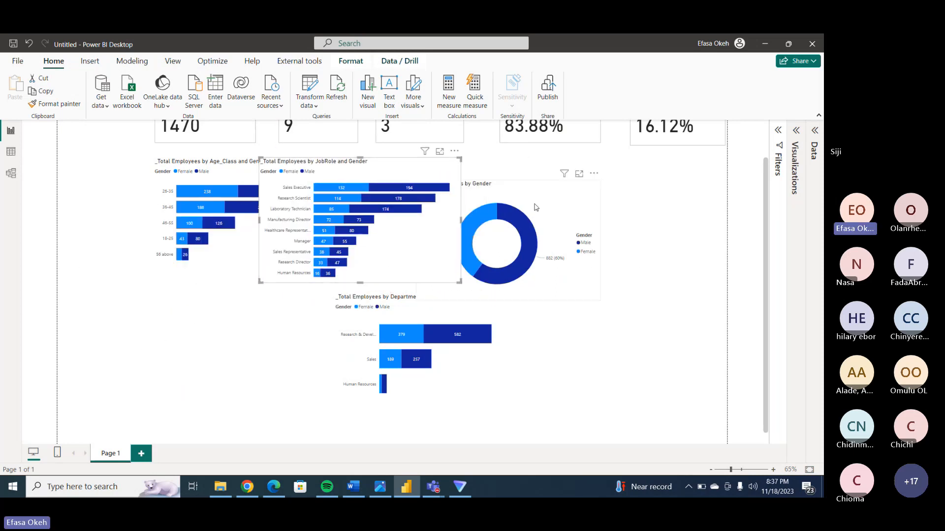
drag(535, 206, 643, 179)
drag(450, 217, 506, 212)
click(571, 223)
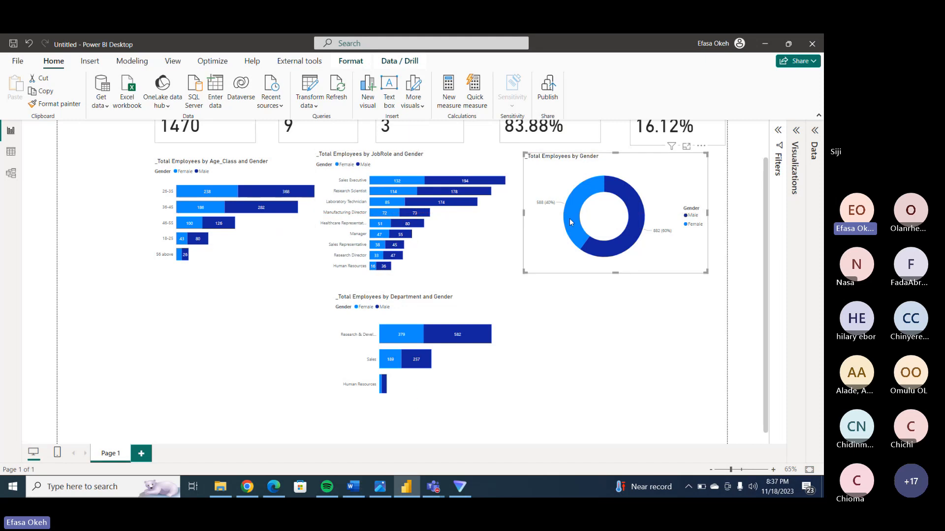
drag(528, 275, 564, 250)
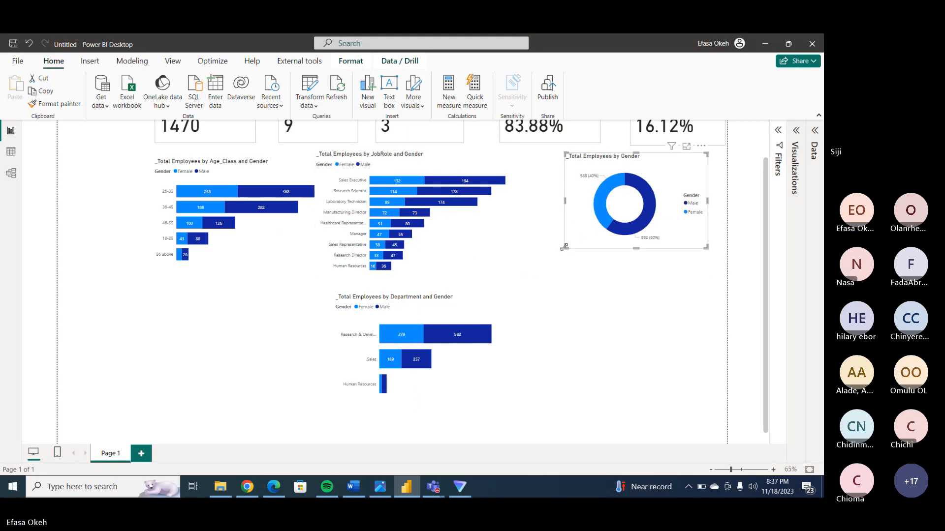
Shrink the JobRole chart to fit between the age class chart and the donut, and move the Department chart directly below the donut.
click(468, 261)
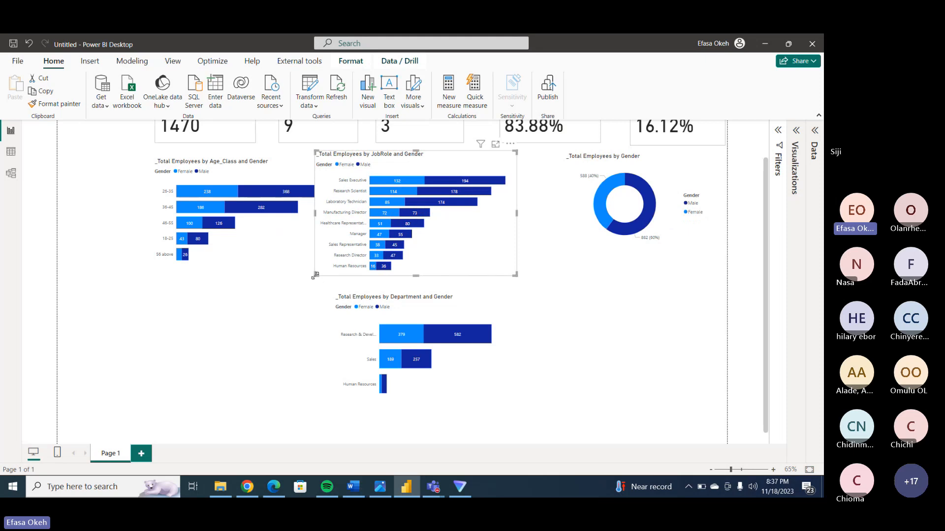
drag(315, 276, 352, 261)
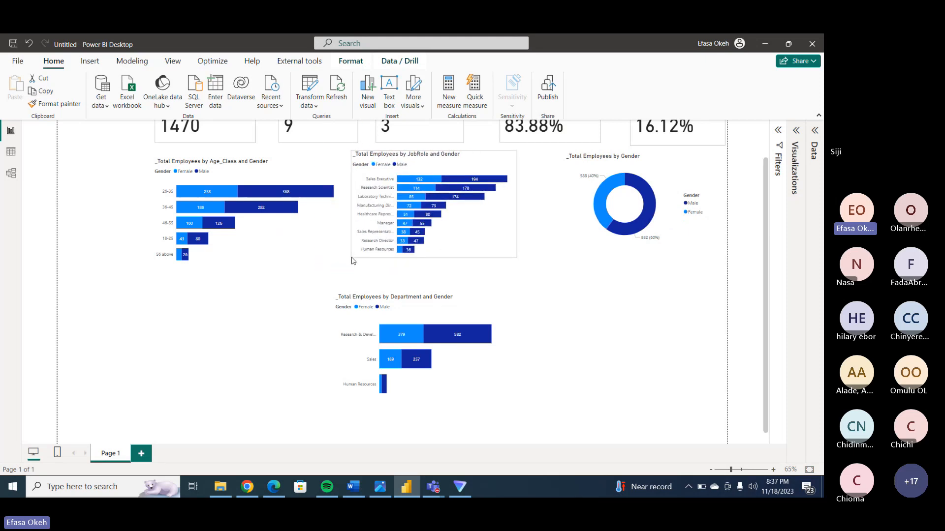
drag(431, 234, 454, 231)
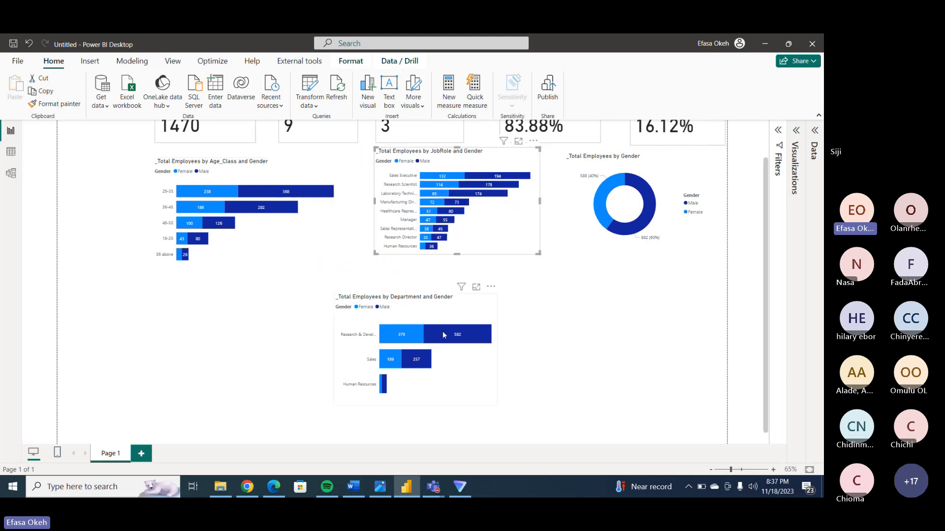
drag(442, 332, 668, 328)
click(477, 378)
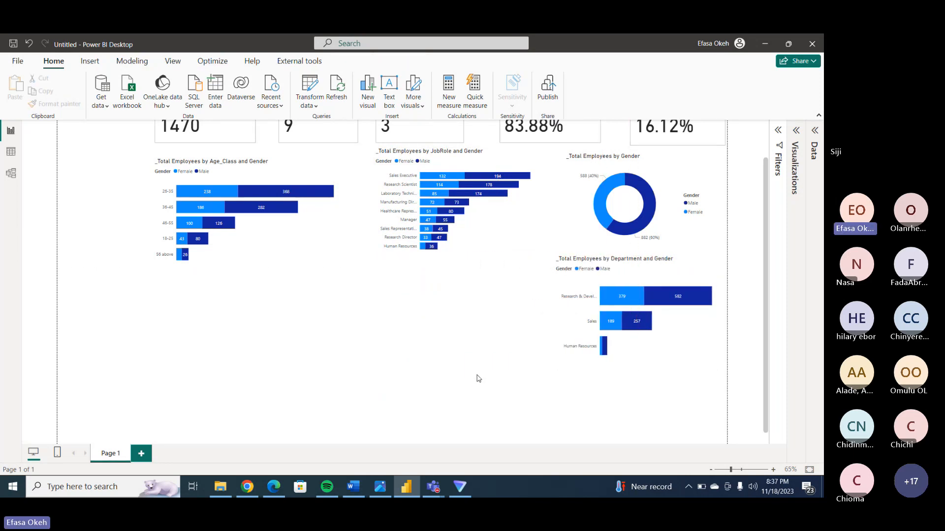
Switch to the browser to review the HR Data Analysis dashboard's layout, return to Power BI Desktop, and expand the Data pane.
click(278, 491)
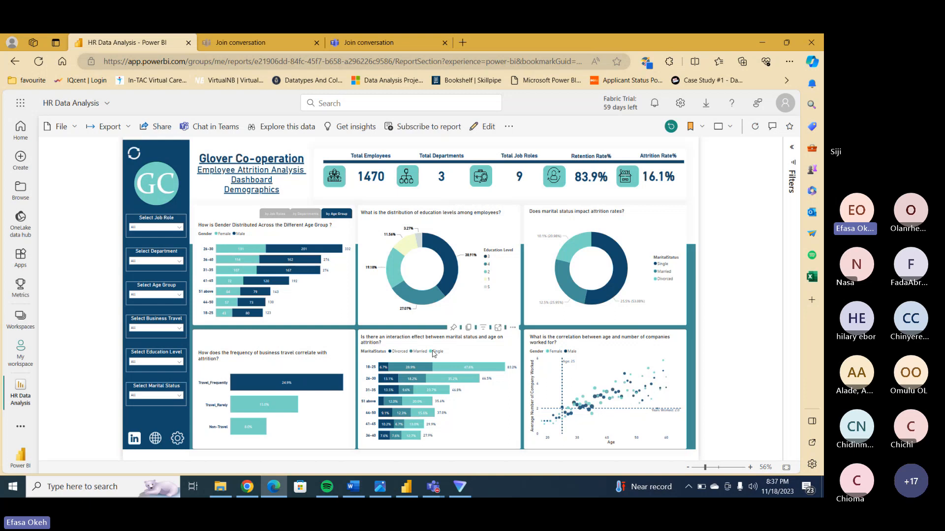
click(407, 487)
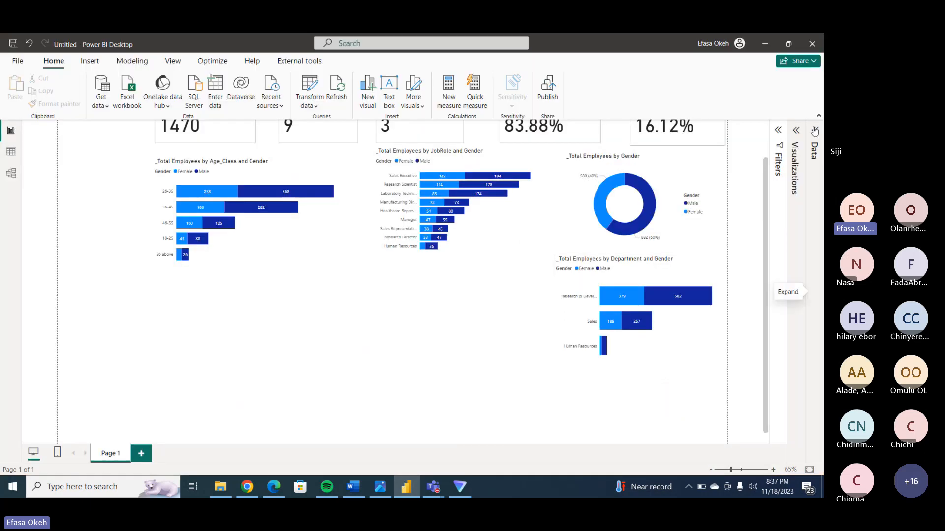
click(814, 130)
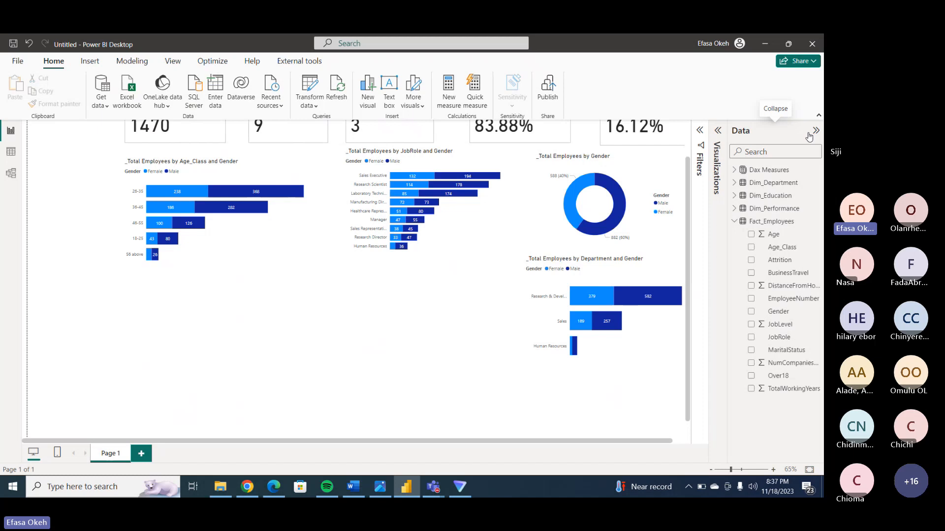
Insert an empty donut chart and place it in the blank area below the age class and JobRole charts.
click(736, 195)
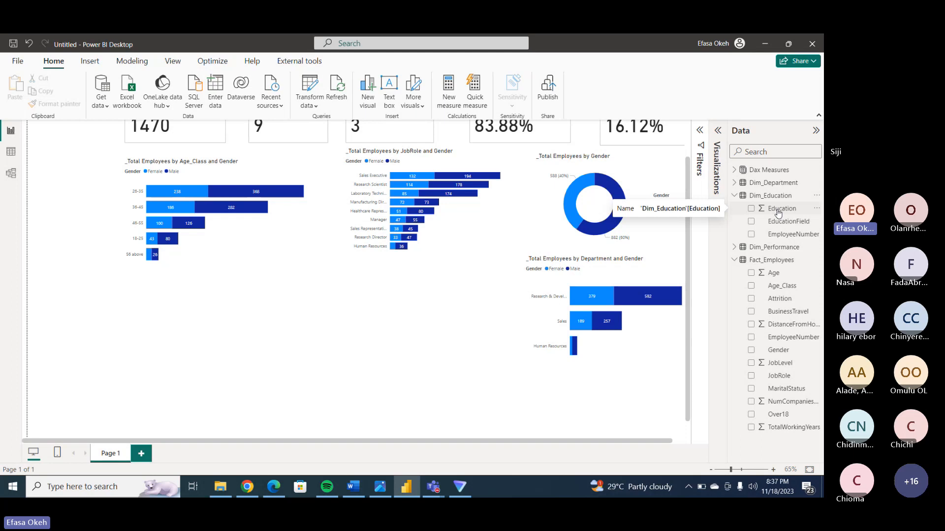
click(717, 131)
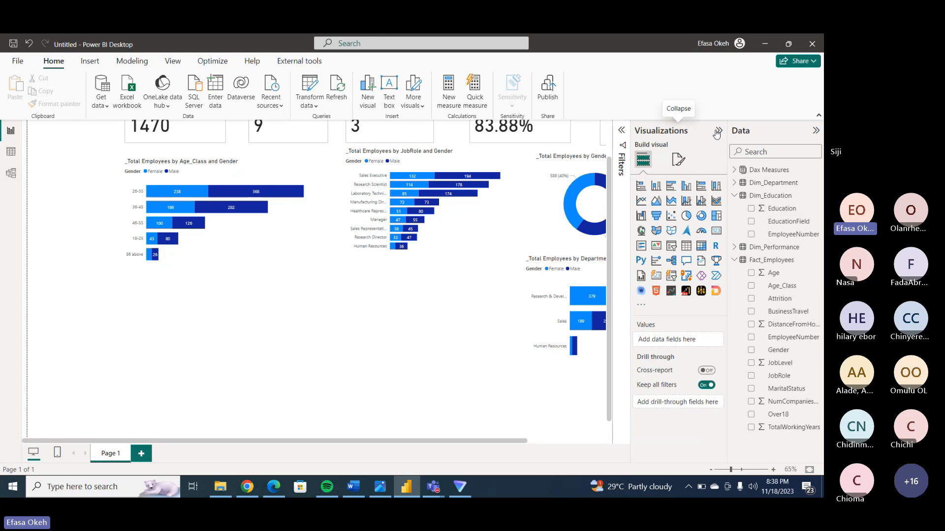
click(701, 217)
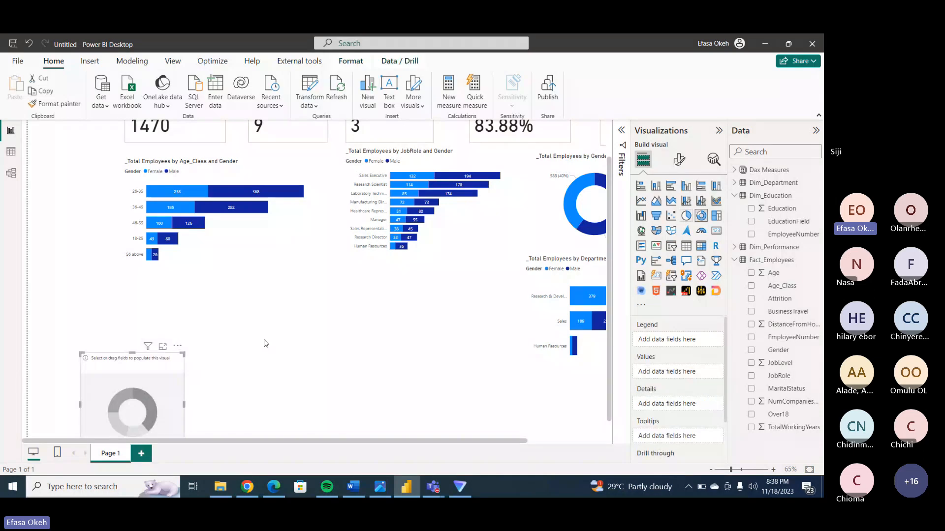
drag(176, 350, 332, 243)
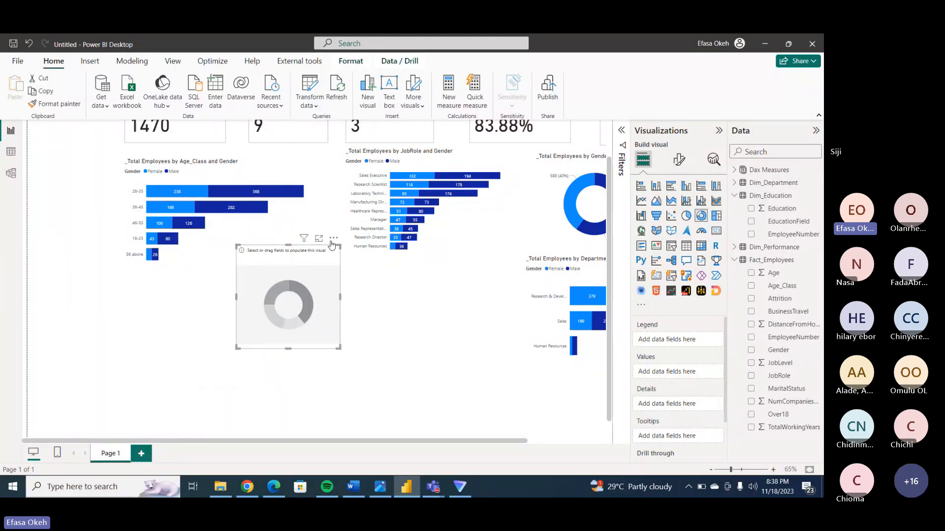
Plot the _Total Employees measure in the new donut chart, with Education from Dim_Education as its legend.
click(735, 170)
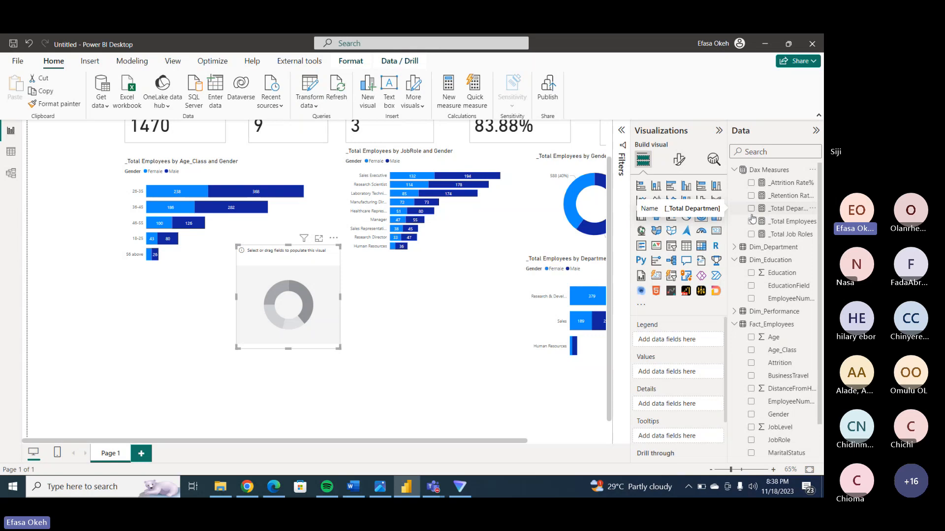
click(751, 222)
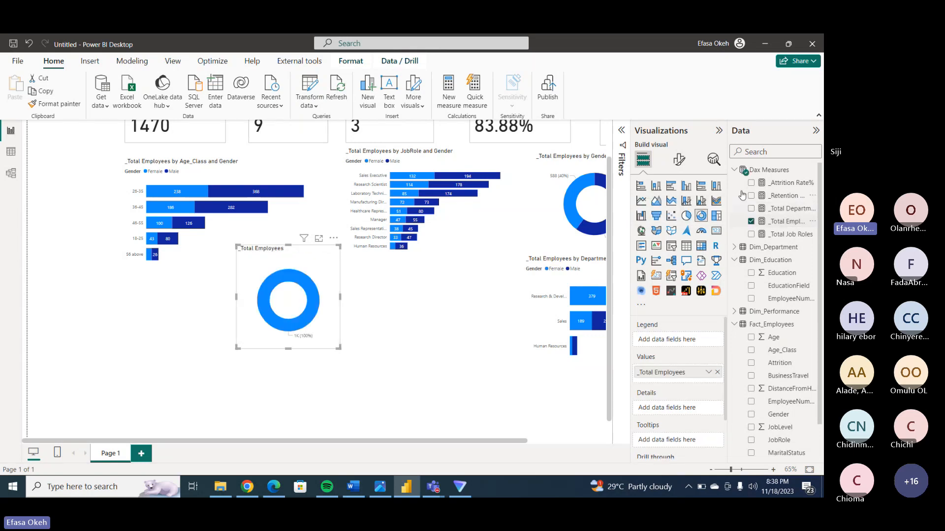
click(734, 170)
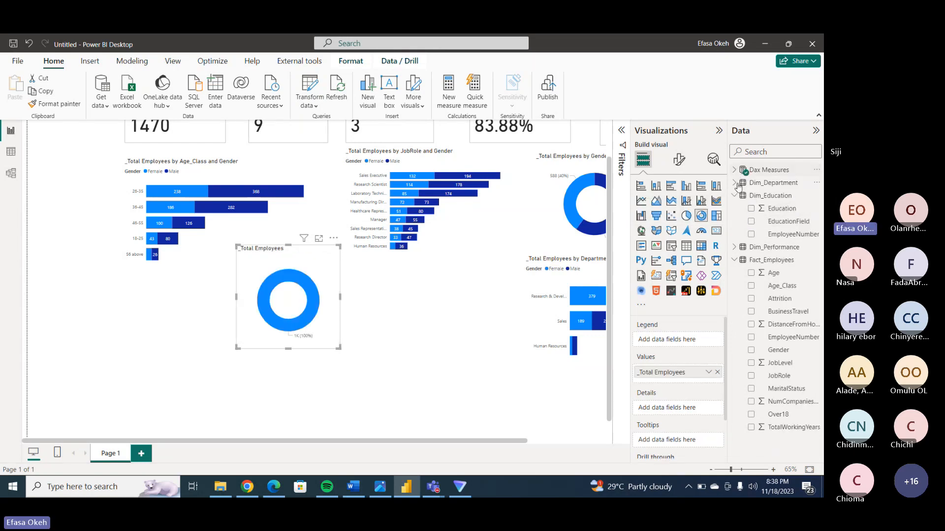
click(751, 209)
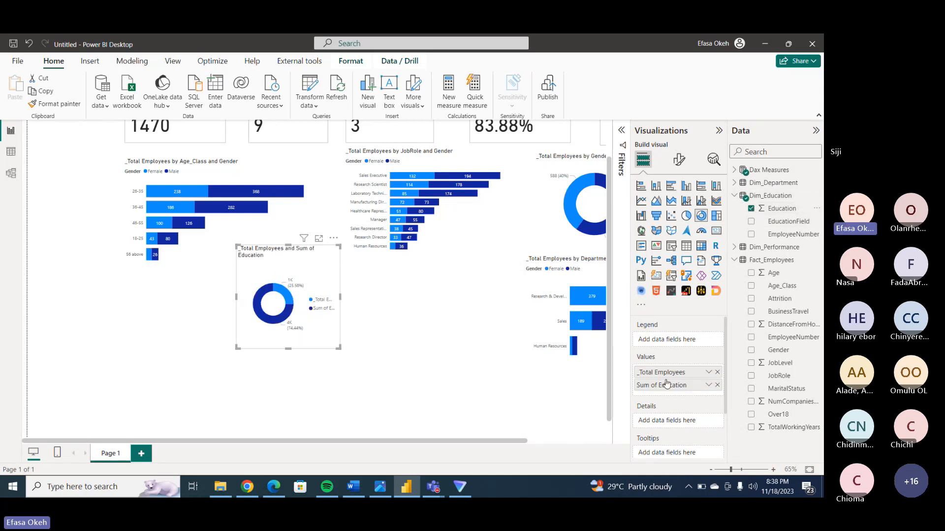
drag(667, 386, 668, 343)
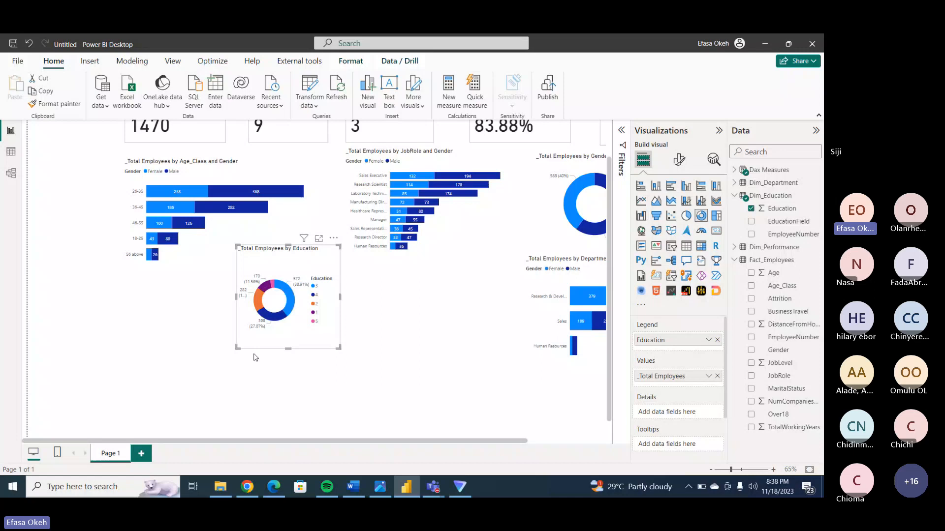
Enlarge the Education donut chart across the canvas and examine the employee share of each education level.
drag(238, 348, 105, 401)
drag(286, 360, 389, 363)
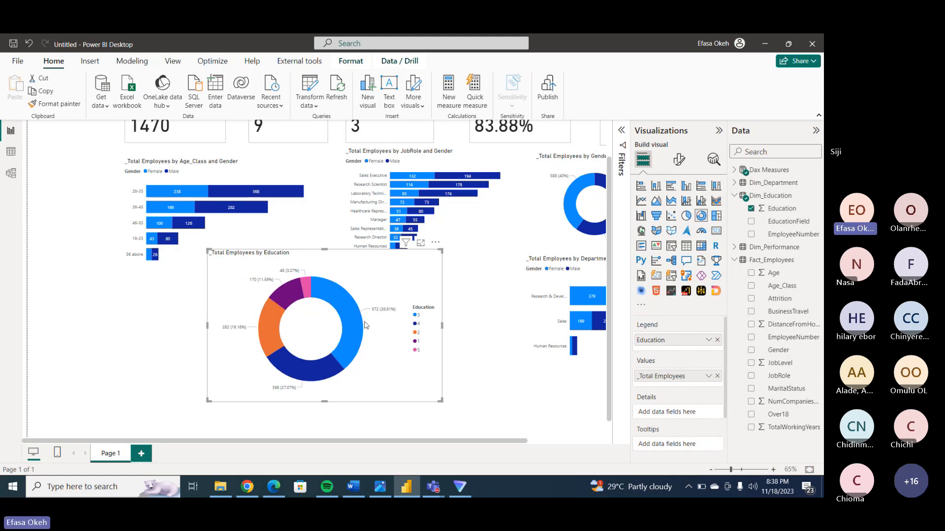
mouse_move(351, 301)
drag(212, 256, 132, 155)
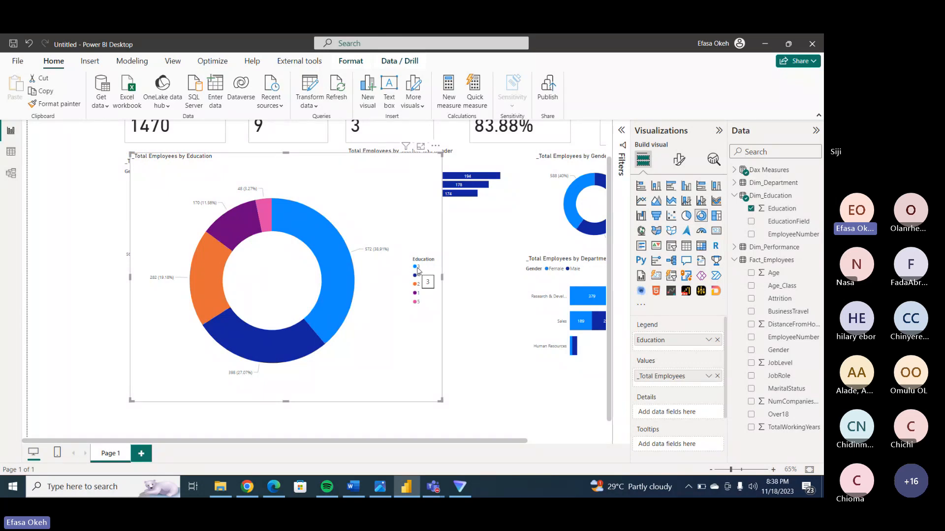
mouse_move(356, 294)
mouse_move(249, 194)
mouse_move(265, 211)
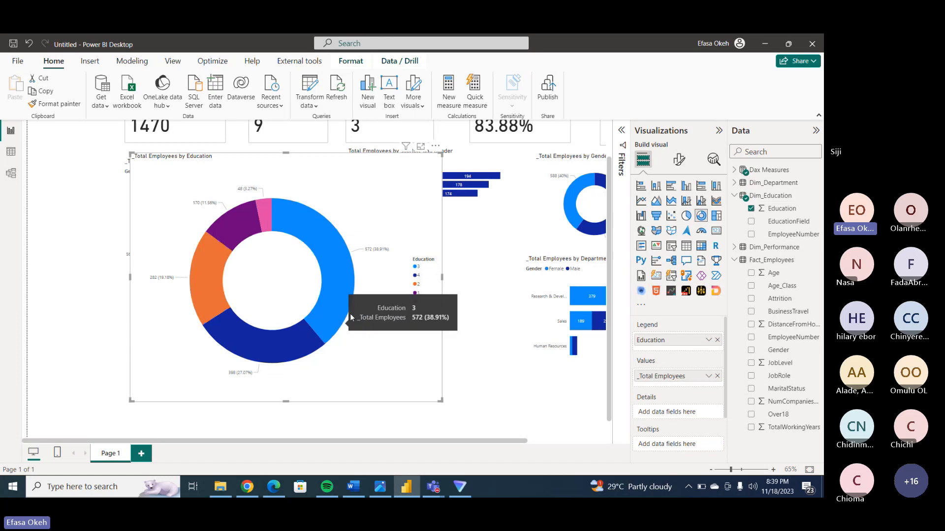
mouse_move(277, 338)
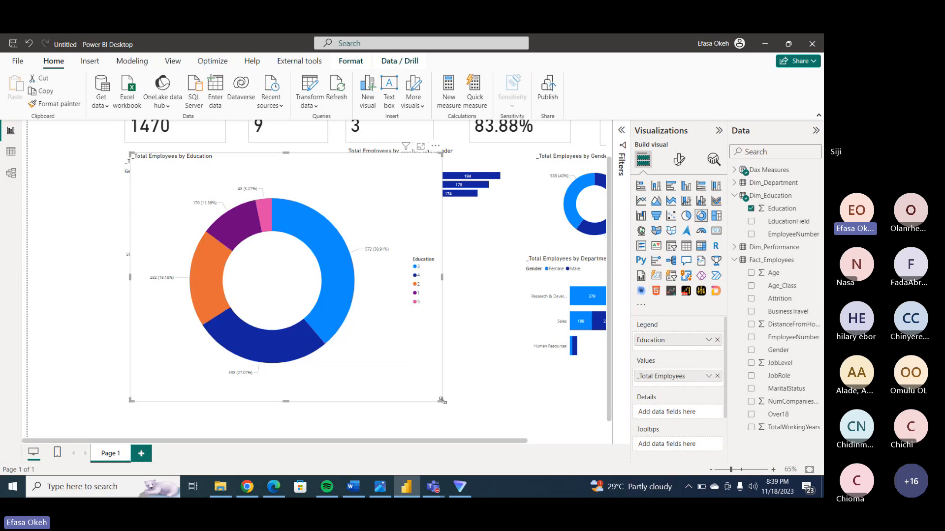
Shrink the Education donut chart, place it directly below the age class chart, and widen the report canvas.
drag(442, 399, 279, 413)
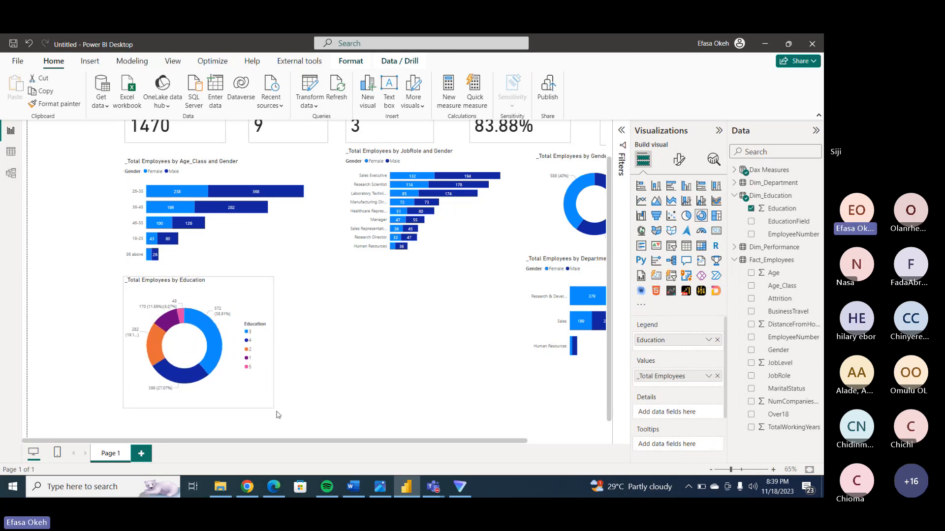
click(719, 131)
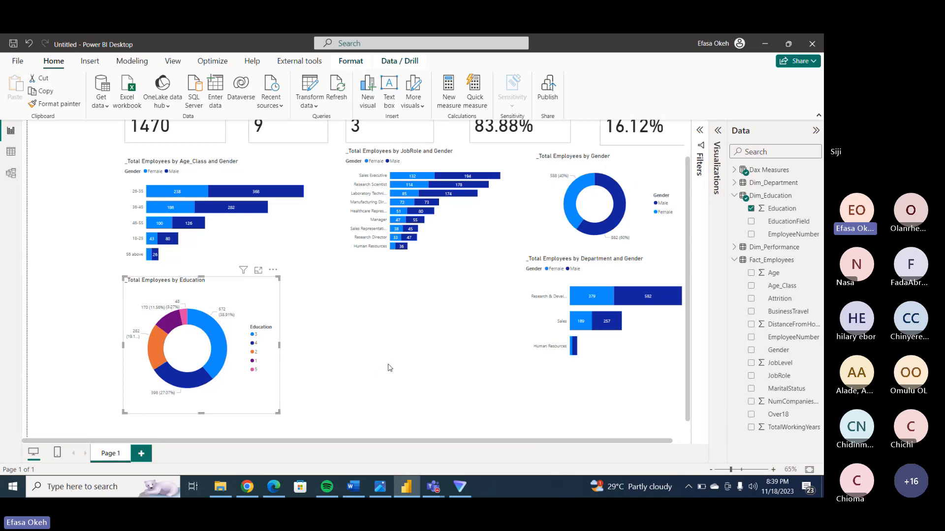
Switch to the browser to review the HR Data Analysis dashboard's charts, and return to Power BI Desktop.
click(274, 487)
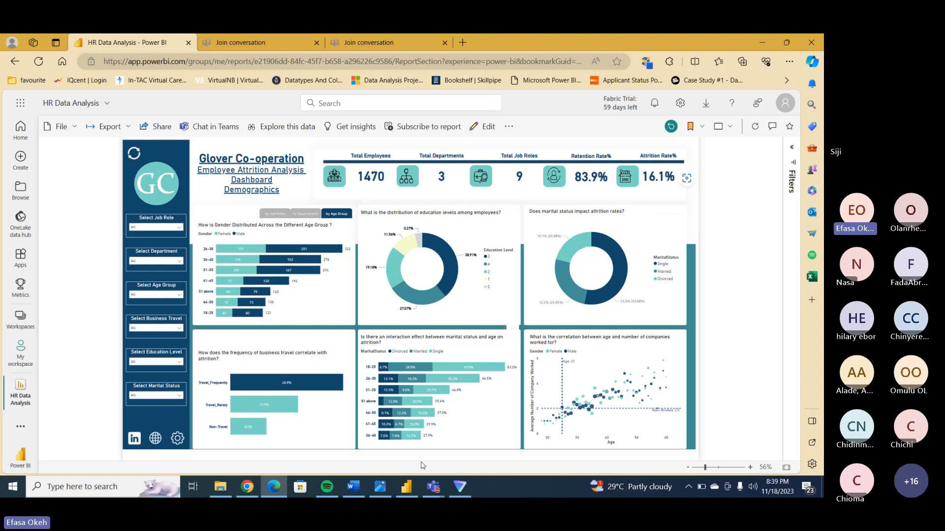
click(408, 487)
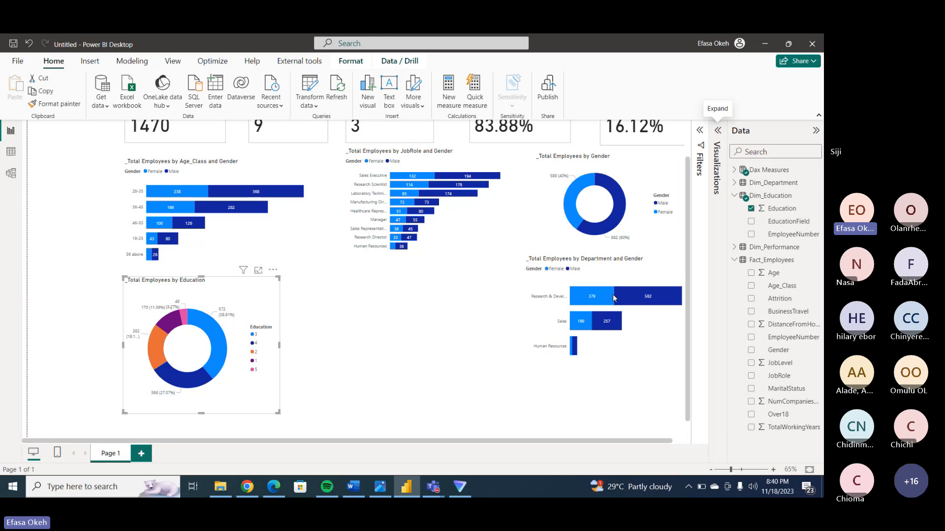
click(717, 132)
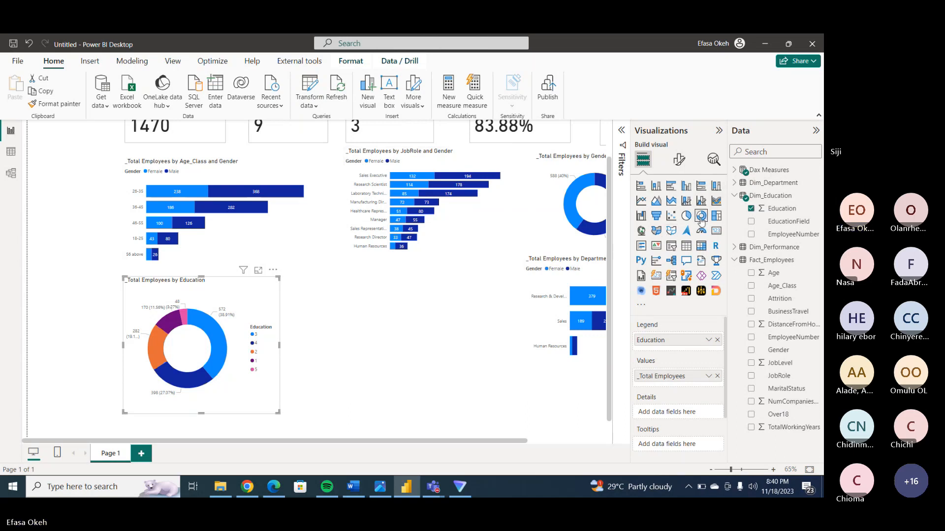
click(719, 130)
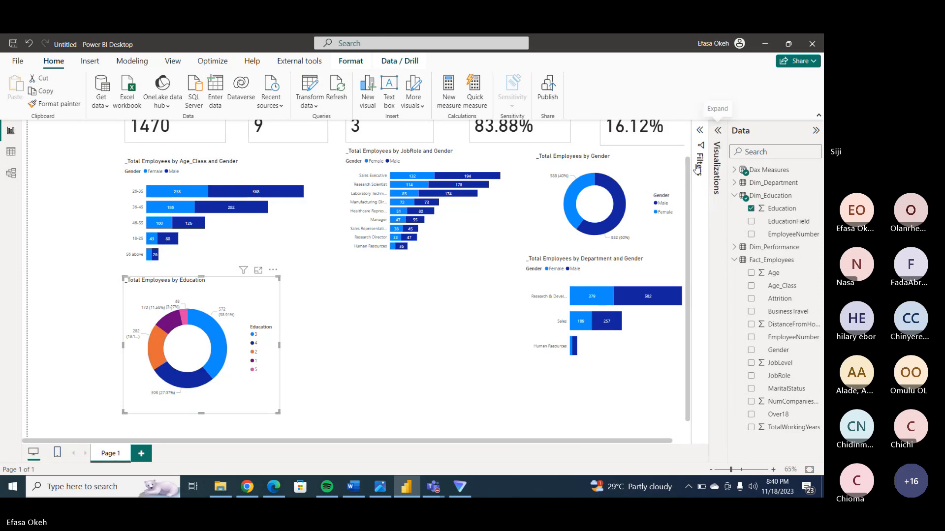
Insert a second empty donut chart and place it between the Education donut and the Department chart.
drag(731, 469, 725, 470)
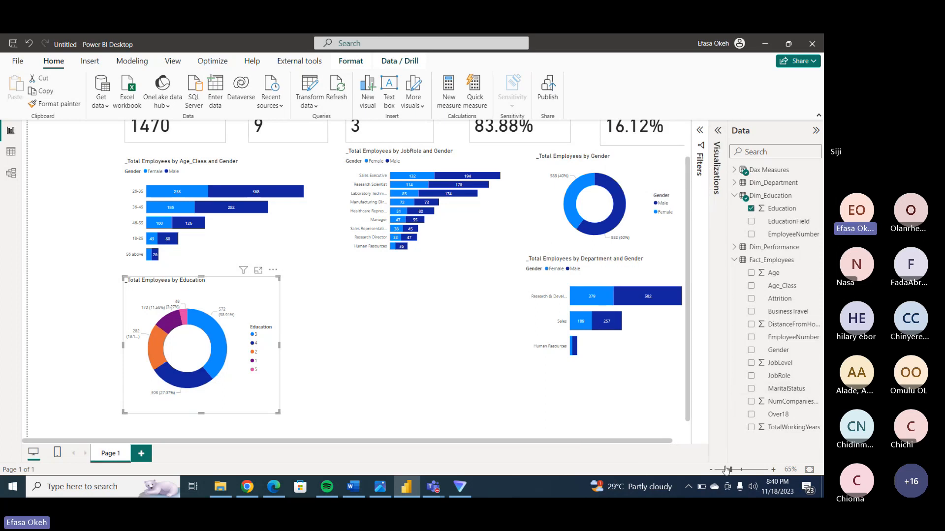
click(718, 147)
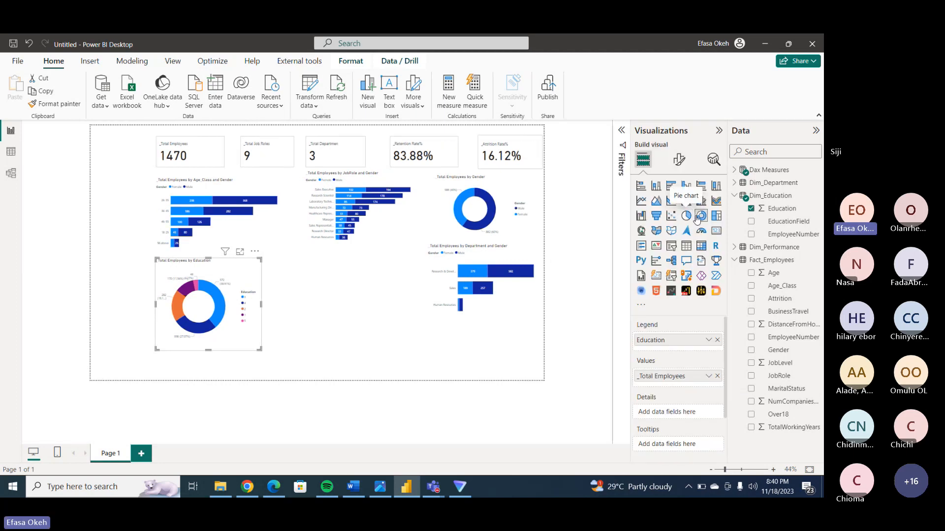
click(479, 342)
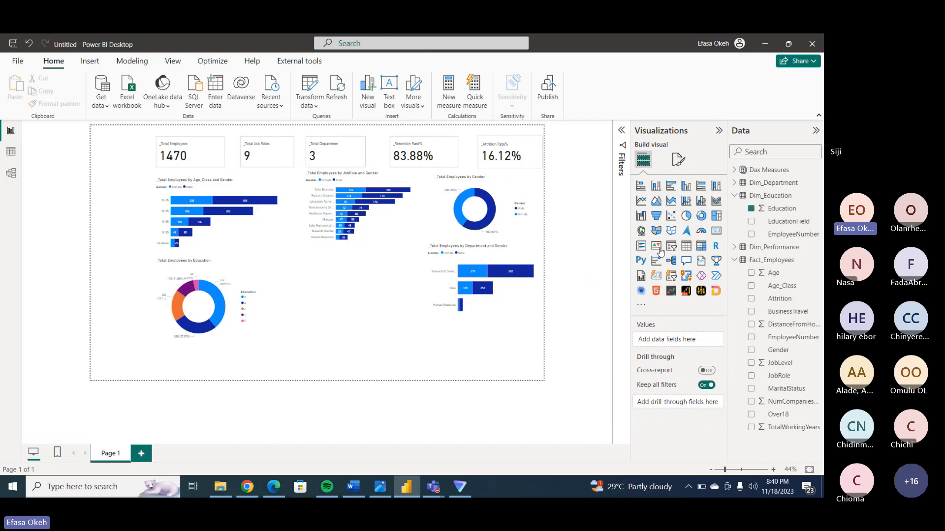
click(703, 220)
drag(150, 151, 433, 372)
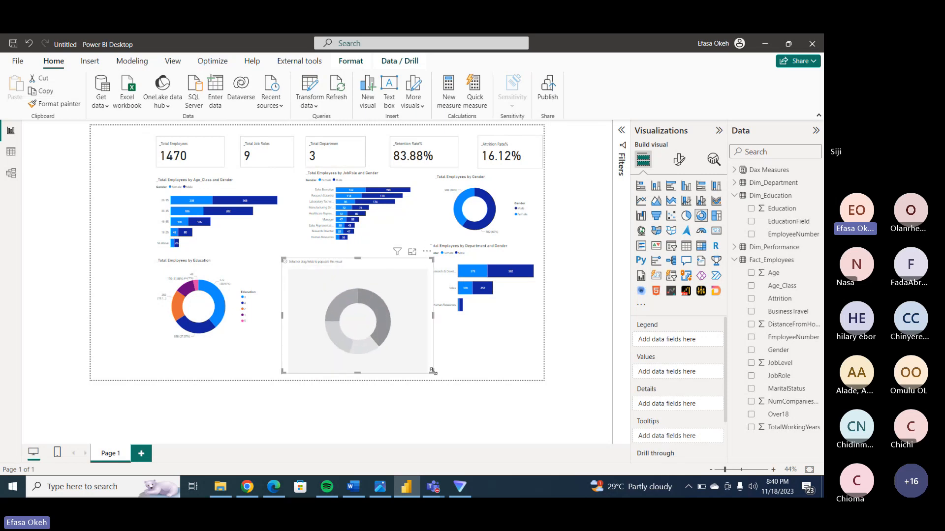
Plot the _Attrition Rate% measure in the empty donut chart, split by MaritalStatus from Fact_Employees.
click(735, 196)
click(735, 171)
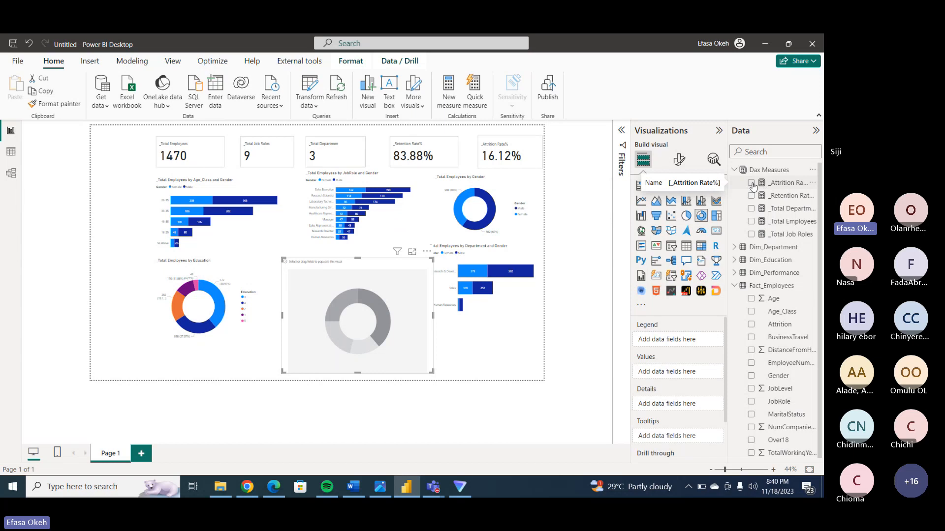
click(751, 184)
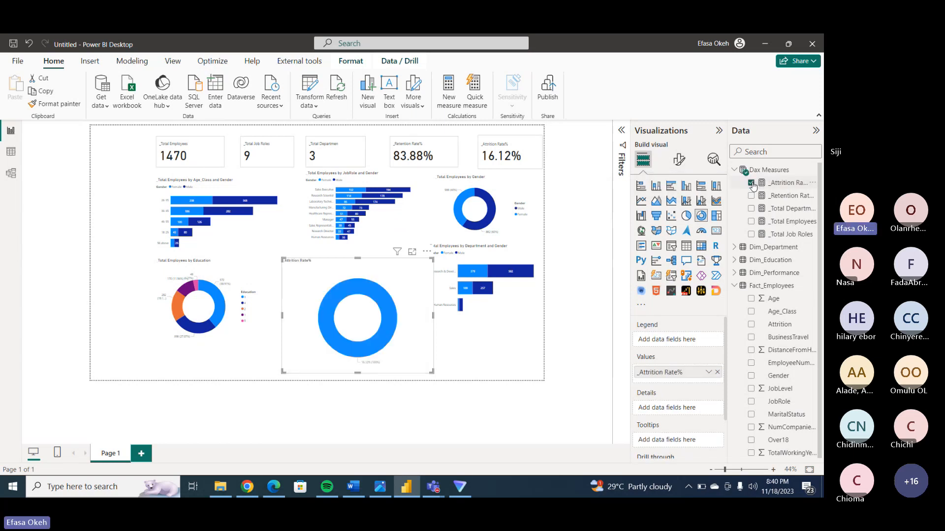
click(735, 171)
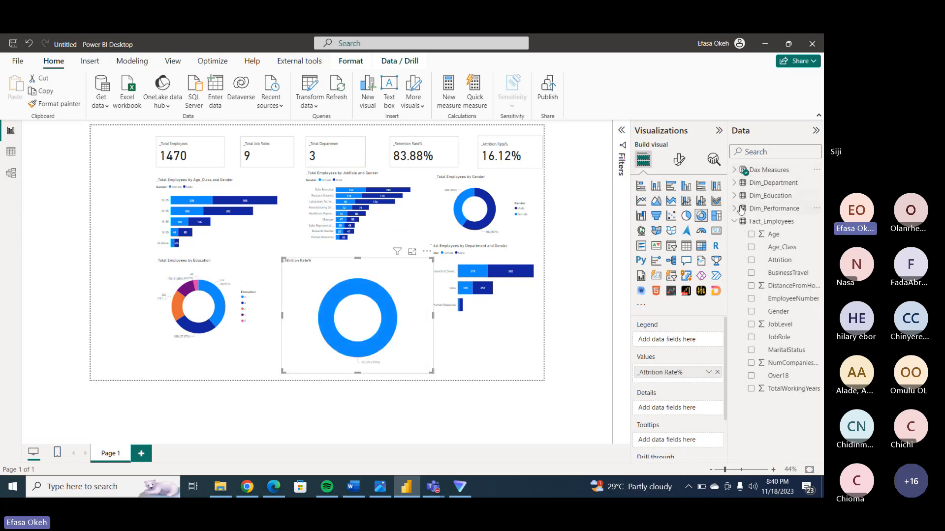
click(751, 350)
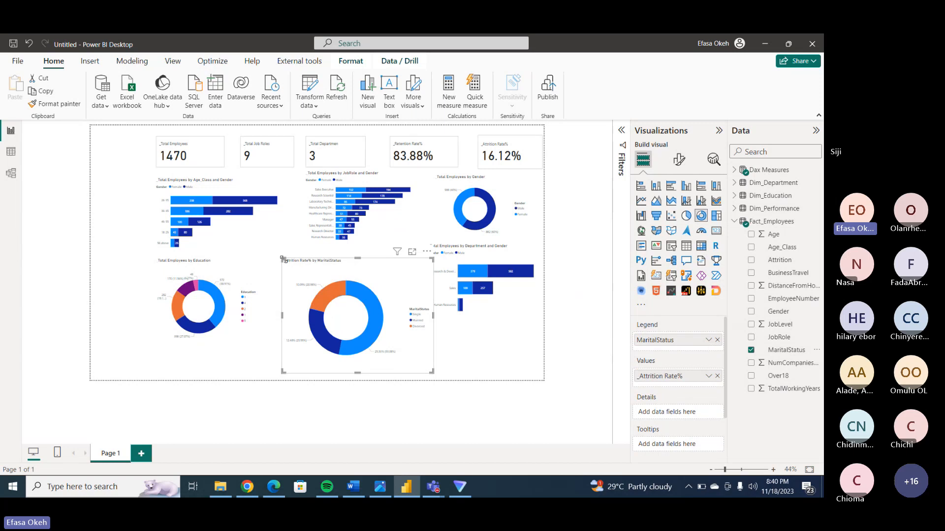
Enlarge the MaritalStatus donut chart over the report and examine the attrition rate of each marital status.
drag(284, 259, 98, 153)
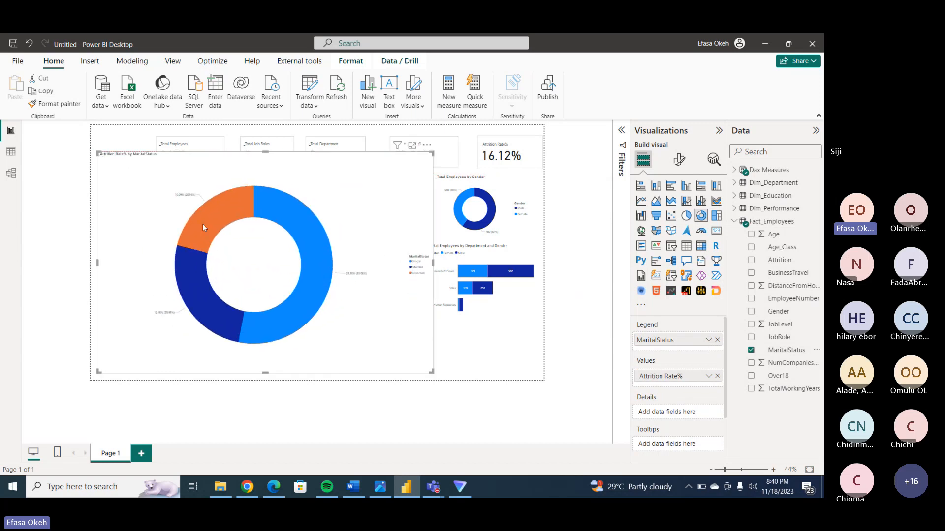
click(731, 471)
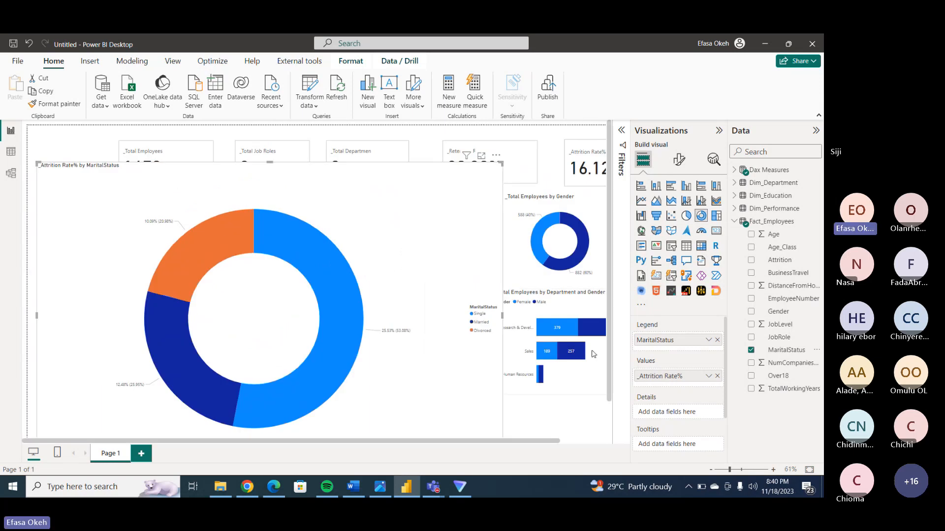
drag(608, 348, 606, 402)
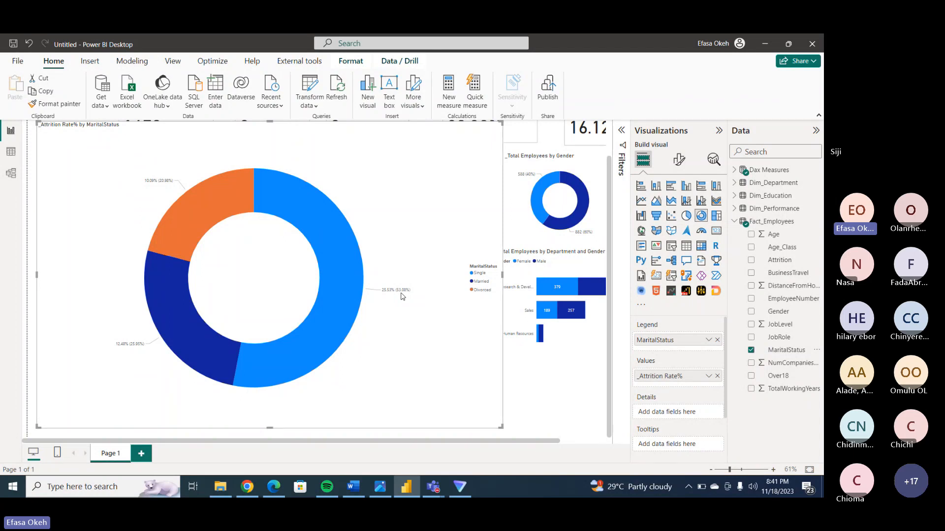
Shrink the MaritalStatus donut chart and place it directly below the JobRole chart.
drag(501, 427, 195, 246)
drag(151, 149, 392, 306)
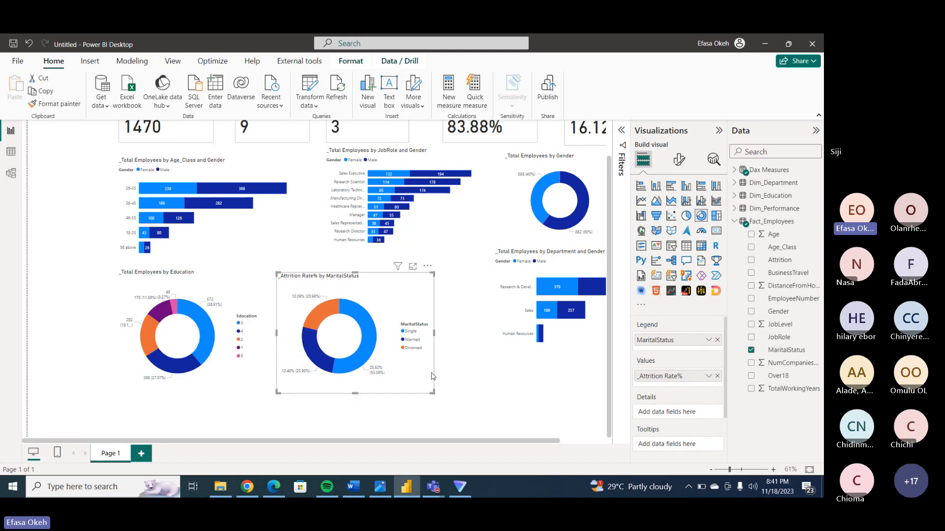
drag(430, 390, 396, 355)
drag(364, 306, 410, 293)
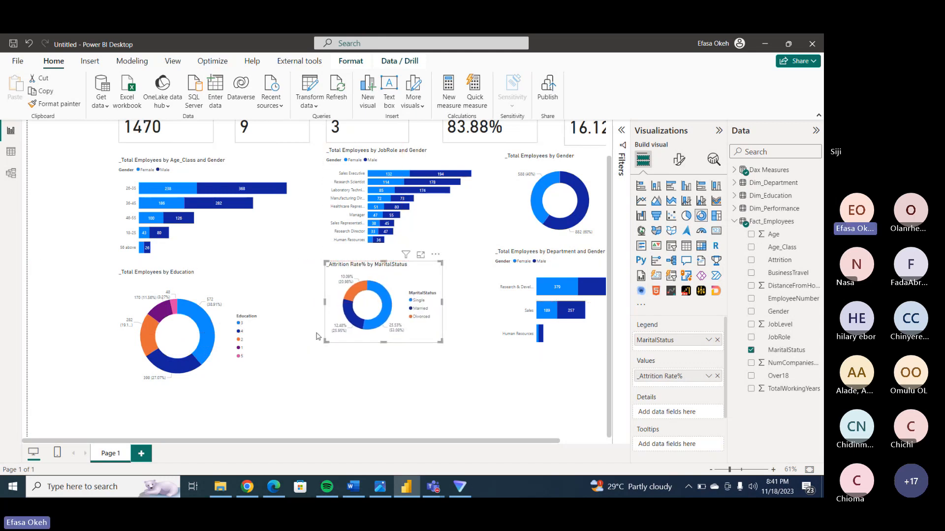
Shrink the Education donut chart slightly, deselect it, and widen the report canvas.
click(247, 375)
drag(263, 397, 248, 373)
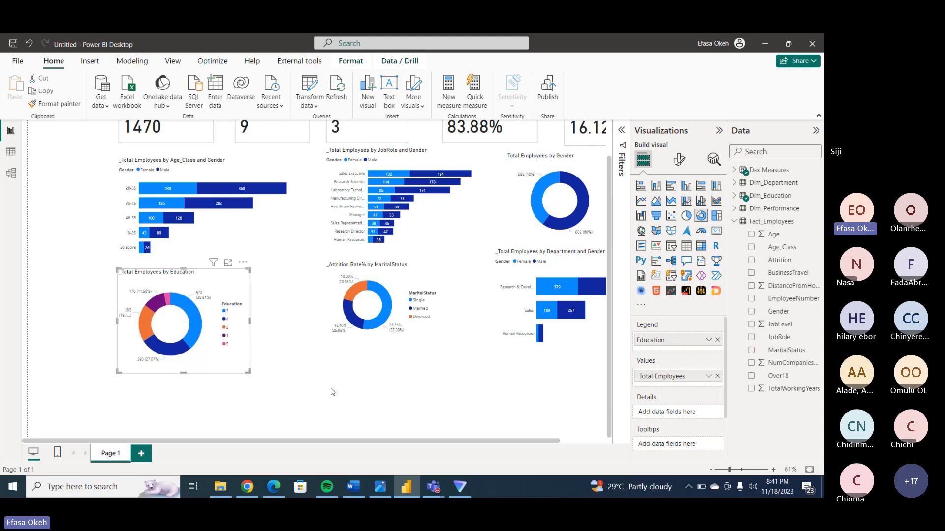
click(556, 245)
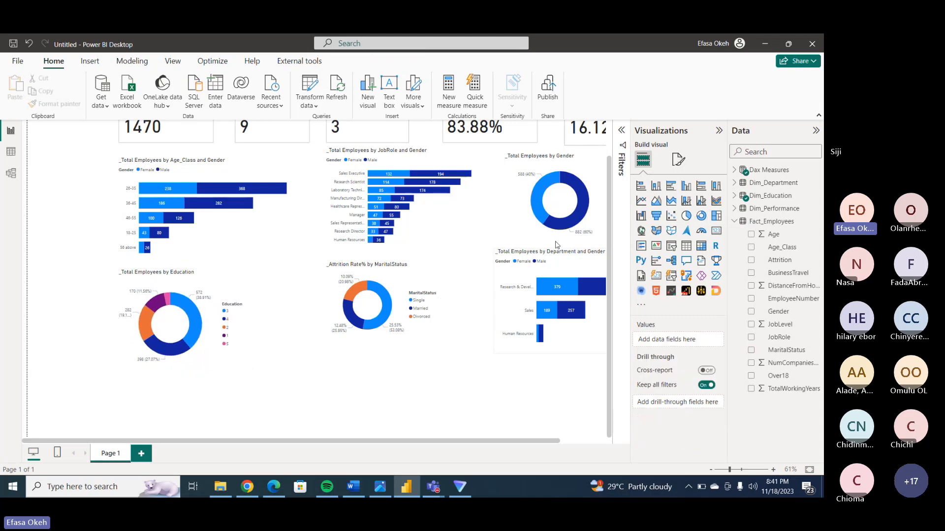
click(719, 130)
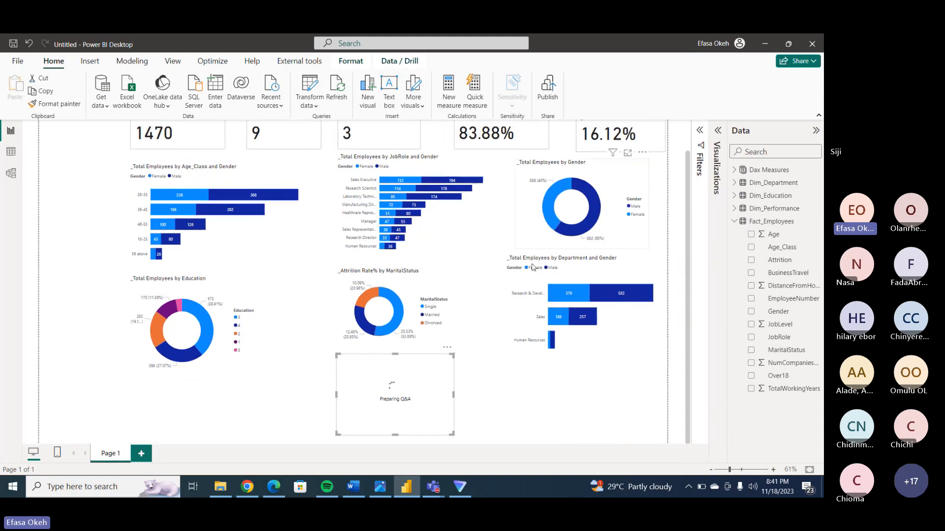
Discard the empty Q&A visual, then switch to the published HR Data Analysis dashboard in Edge to review its attrition questions.
click(447, 347)
click(468, 360)
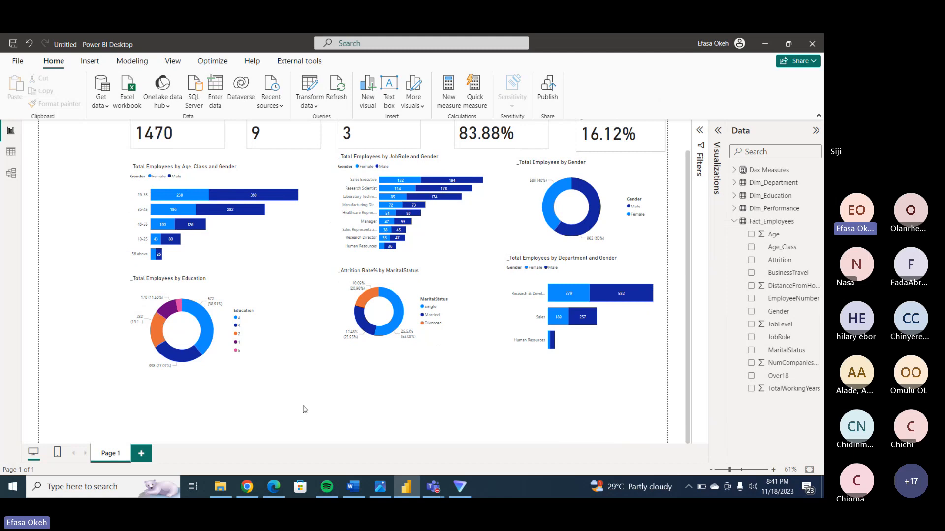
mouse_move(274, 493)
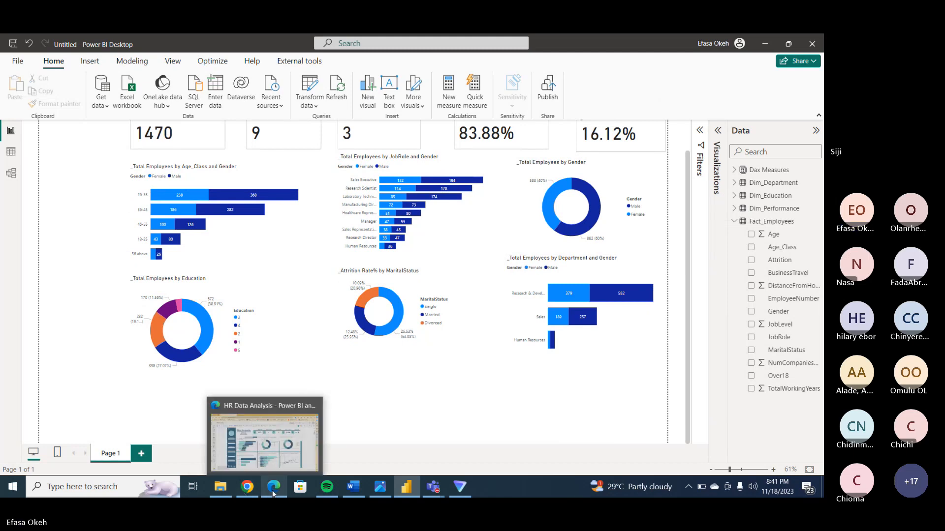
click(265, 435)
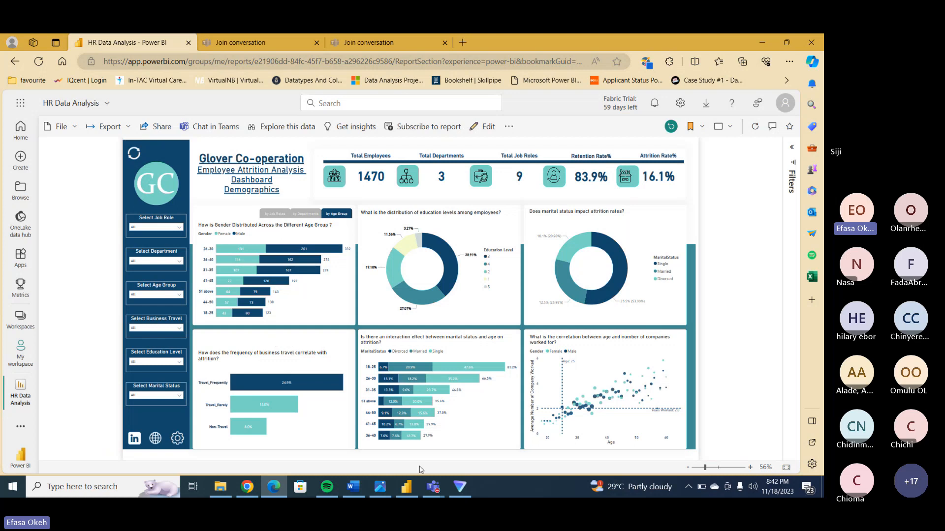
click(407, 487)
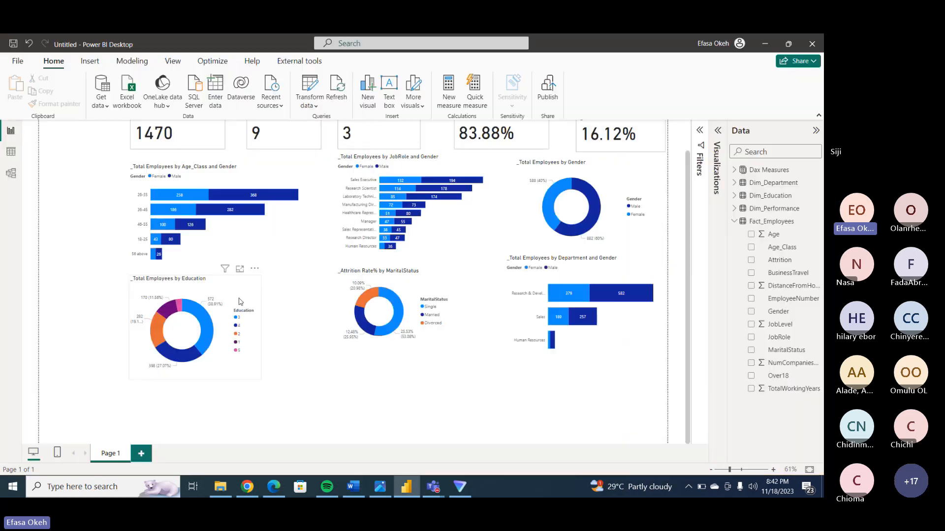
Examine the distinct BusinessTravel values in the Fact_Employees table data and return to the report page.
click(10, 157)
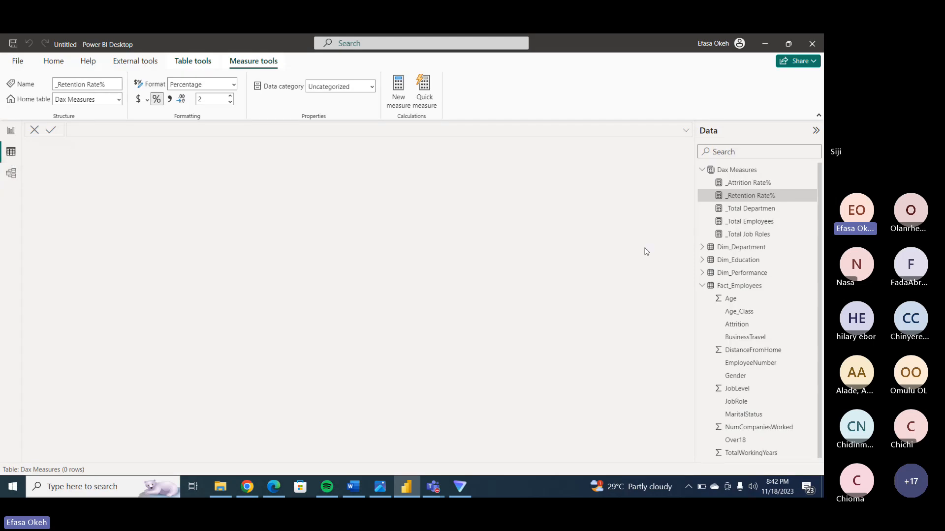
click(750, 285)
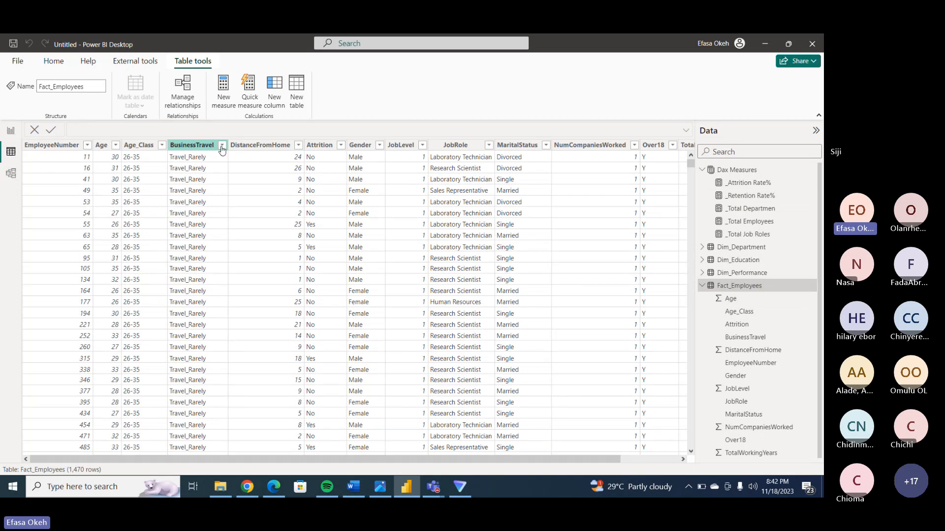
click(222, 145)
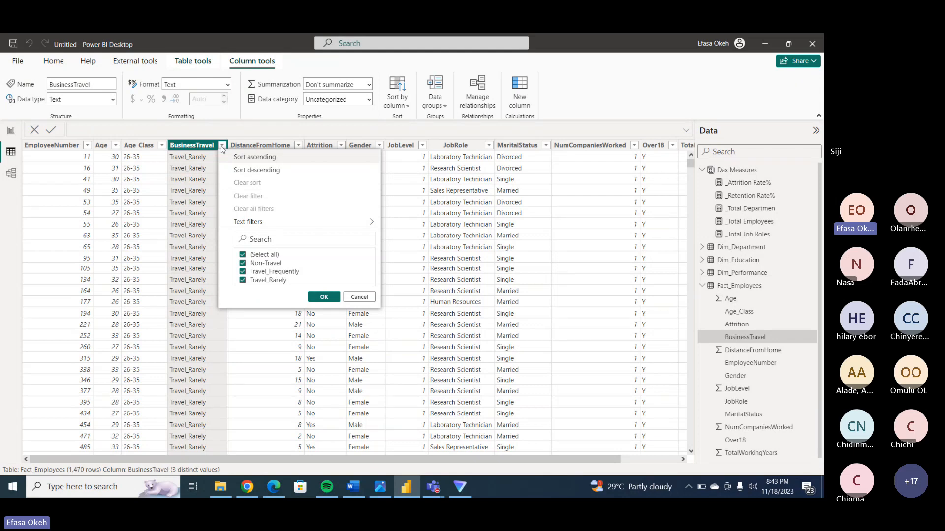
click(11, 132)
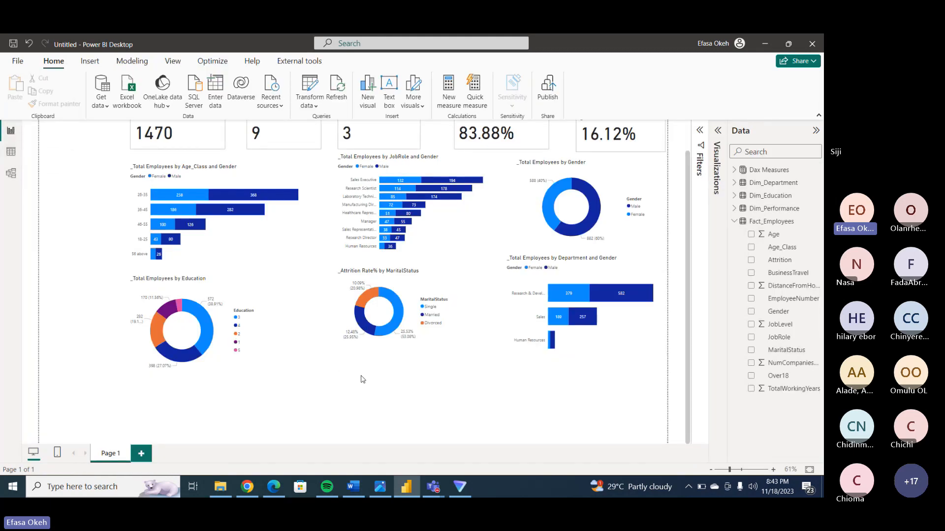
Add an empty stacked bar chart to the report and enlarge it just below the MaritalStatus donut chart.
click(718, 131)
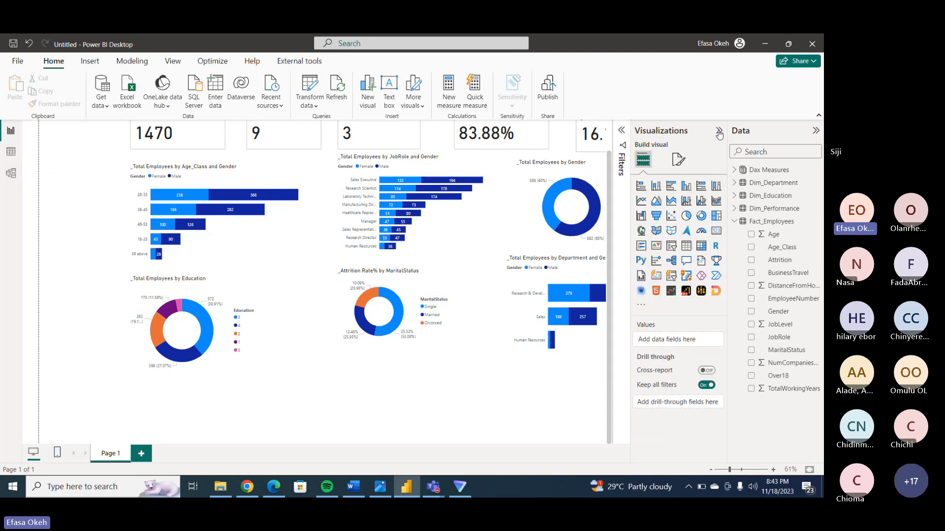
click(640, 186)
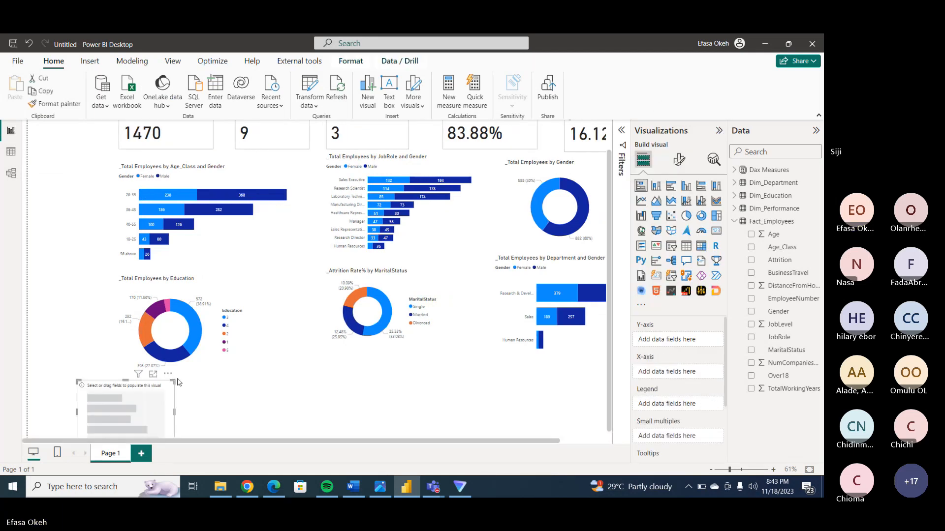
drag(242, 382, 349, 325)
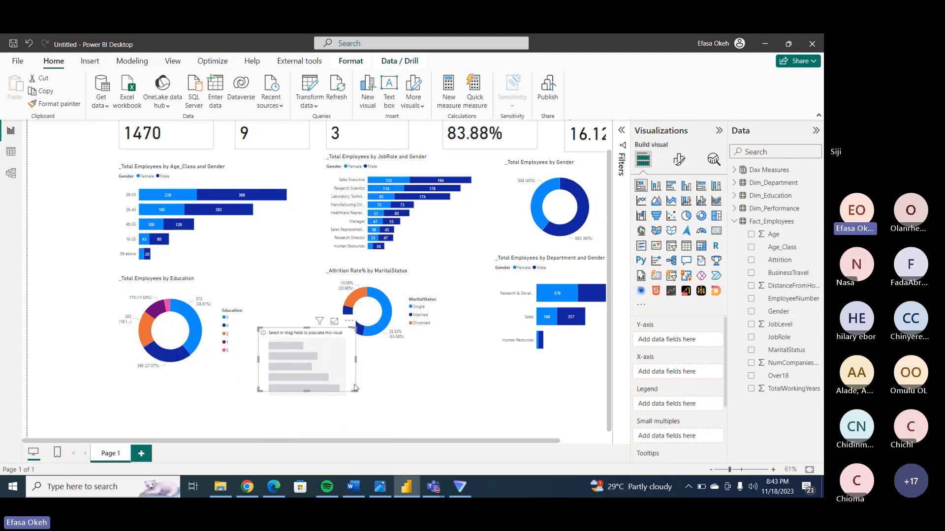
drag(372, 401, 433, 429)
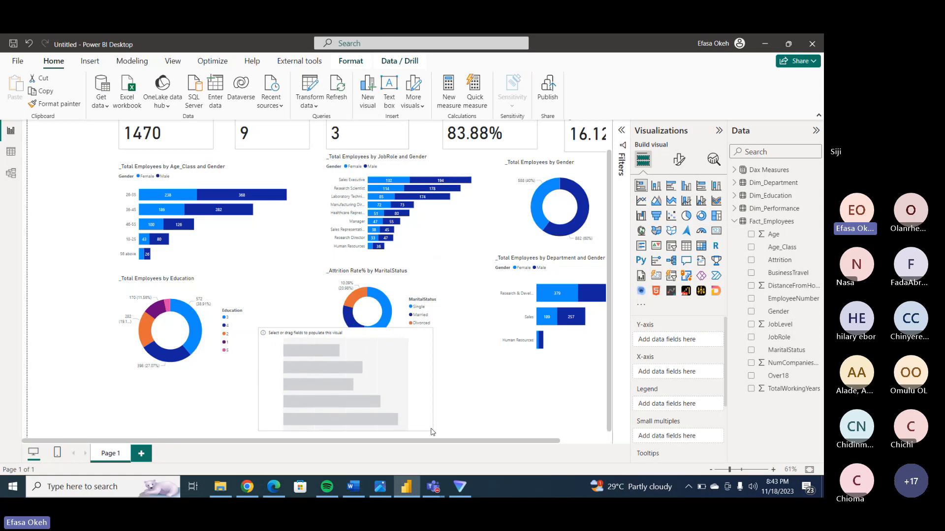
Plot the _Attrition Rate% measure by BusinessTravel from Fact_Employees in the empty bar chart.
click(734, 170)
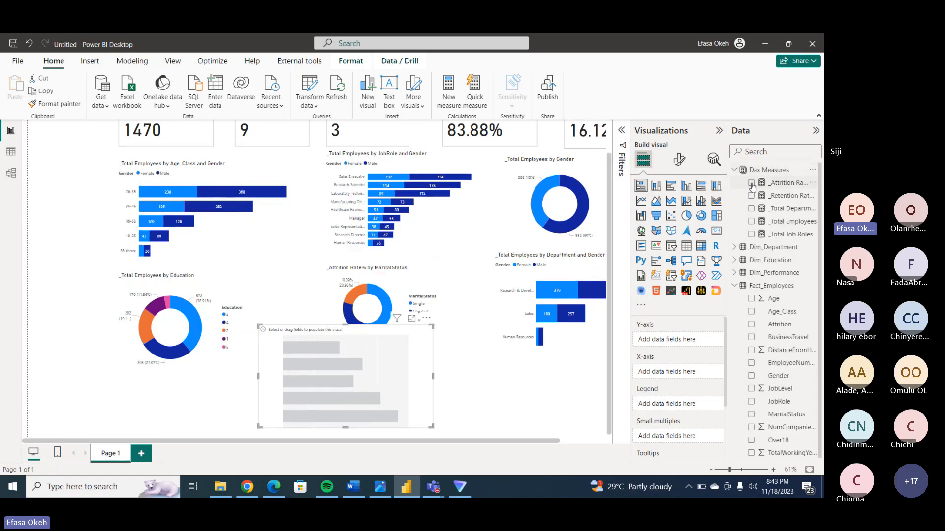
click(751, 184)
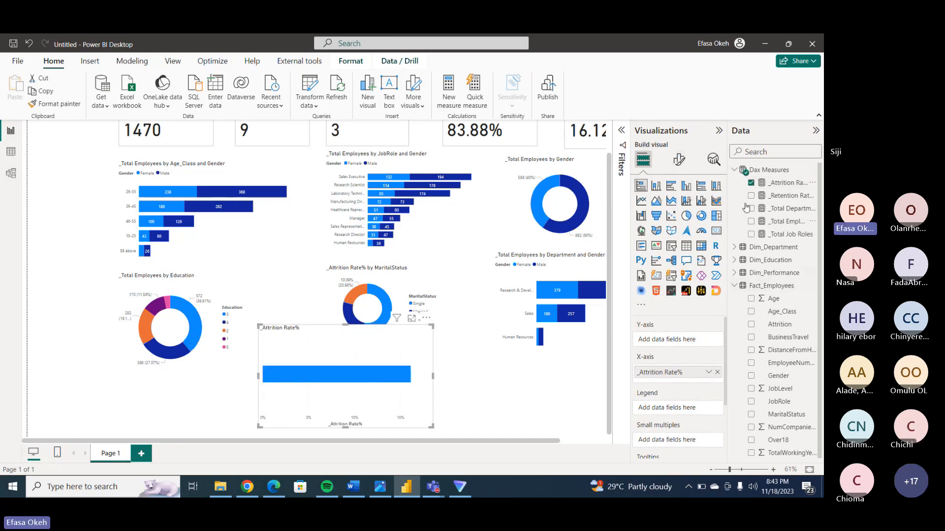
click(734, 169)
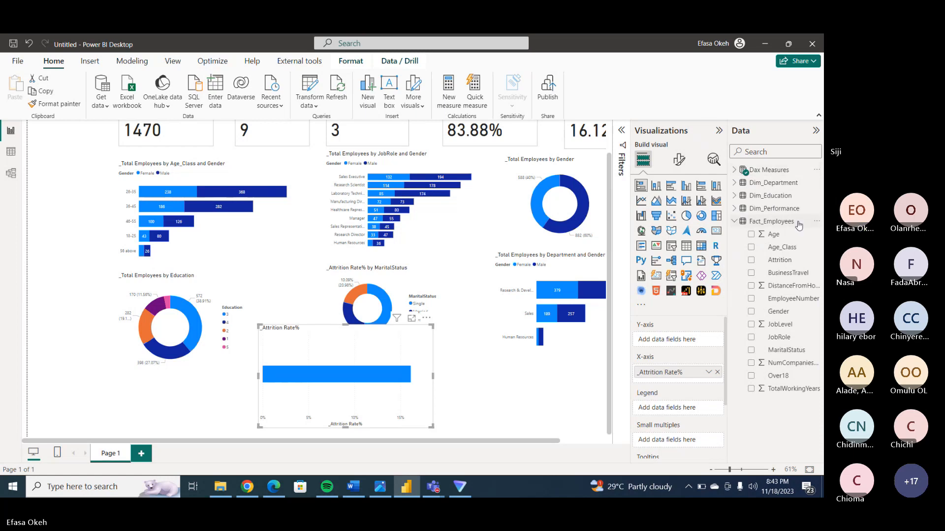
click(751, 274)
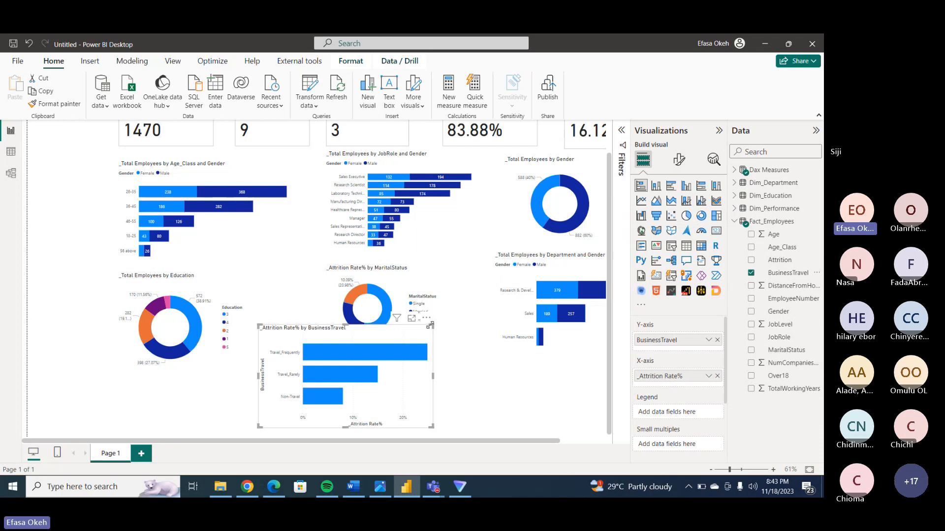
Enlarge the BusinessTravel bar chart over the report and compare the attrition rates of the travel categories.
drag(432, 325, 510, 229)
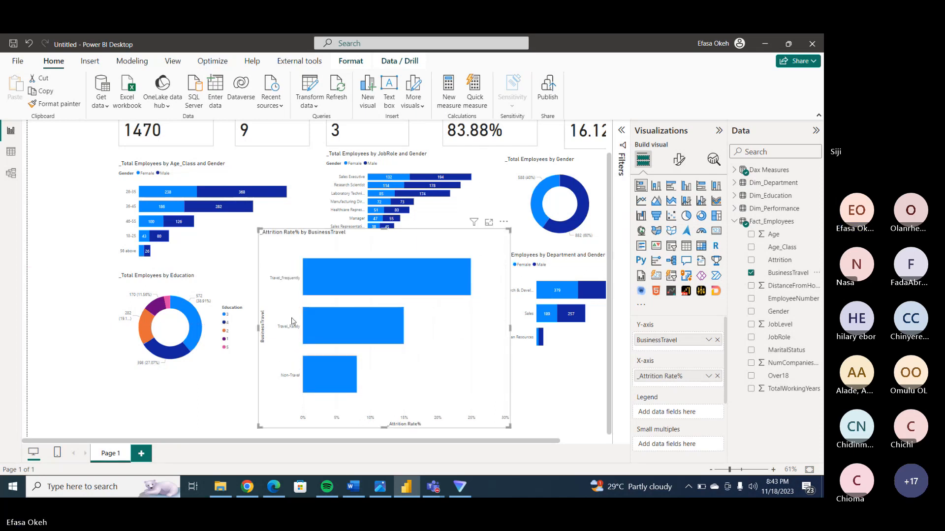
drag(258, 329, 137, 335)
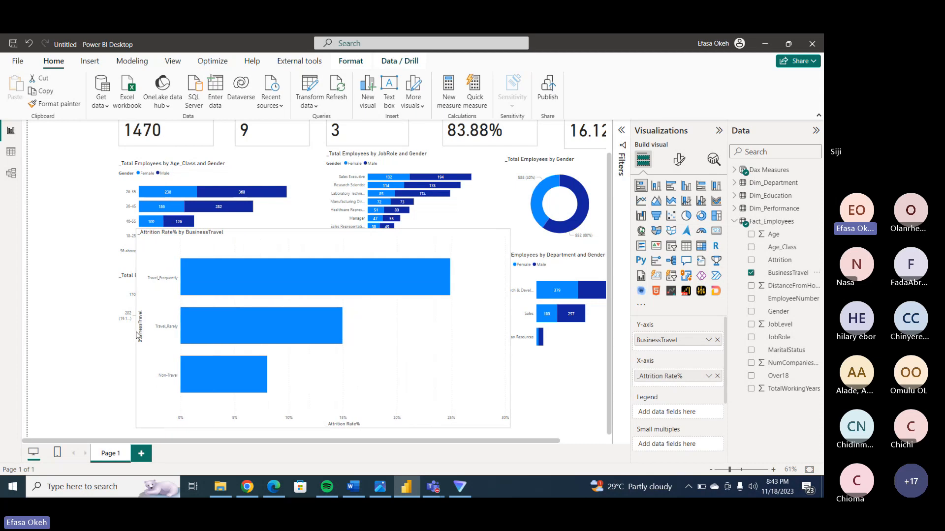
mouse_move(227, 277)
drag(136, 229, 77, 146)
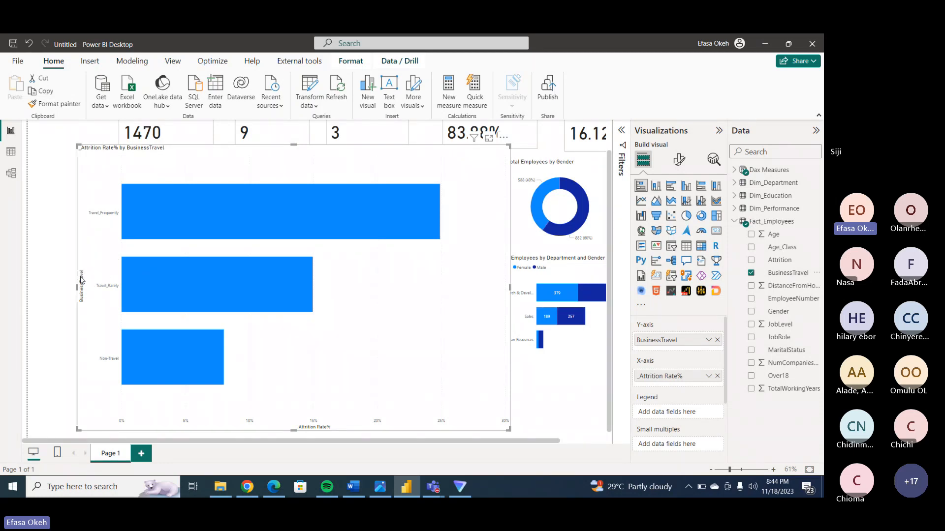
Turn off the Y-axis and X-axis titles of the BusinessTravel bar chart.
click(679, 159)
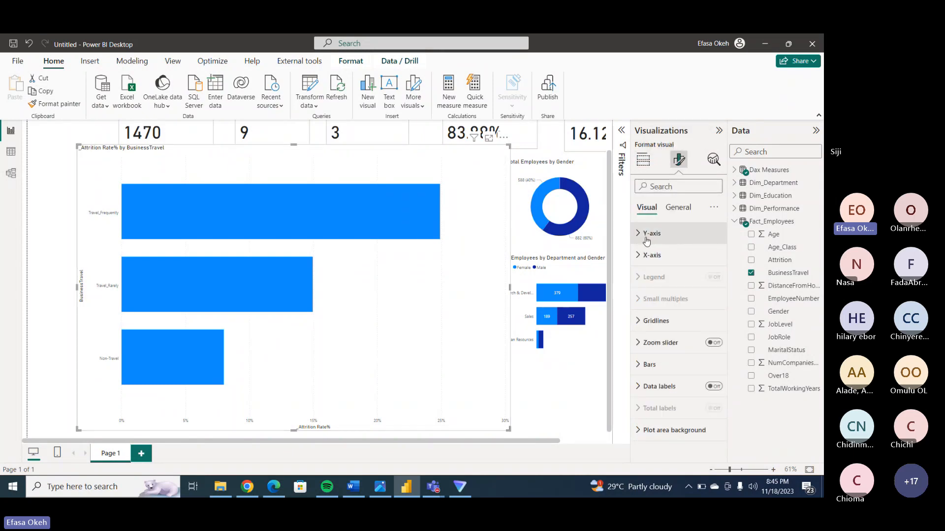
click(647, 236)
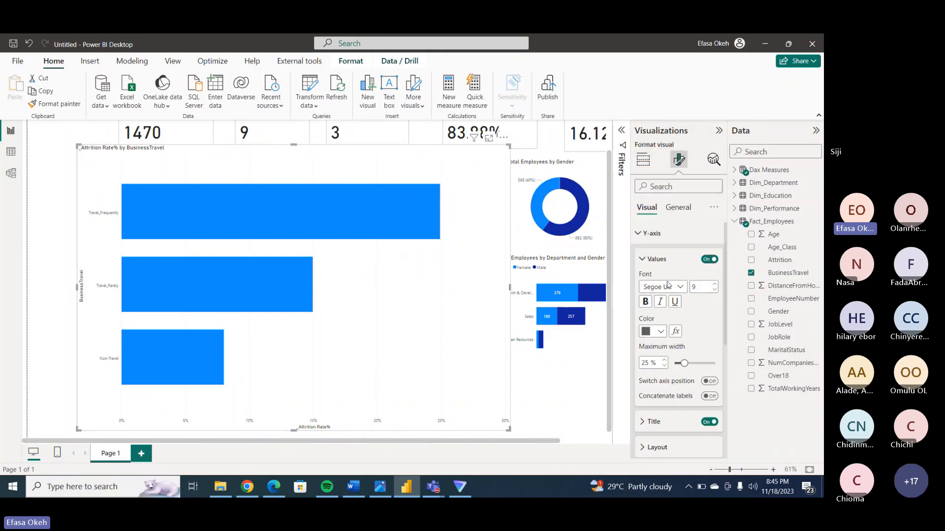
click(709, 422)
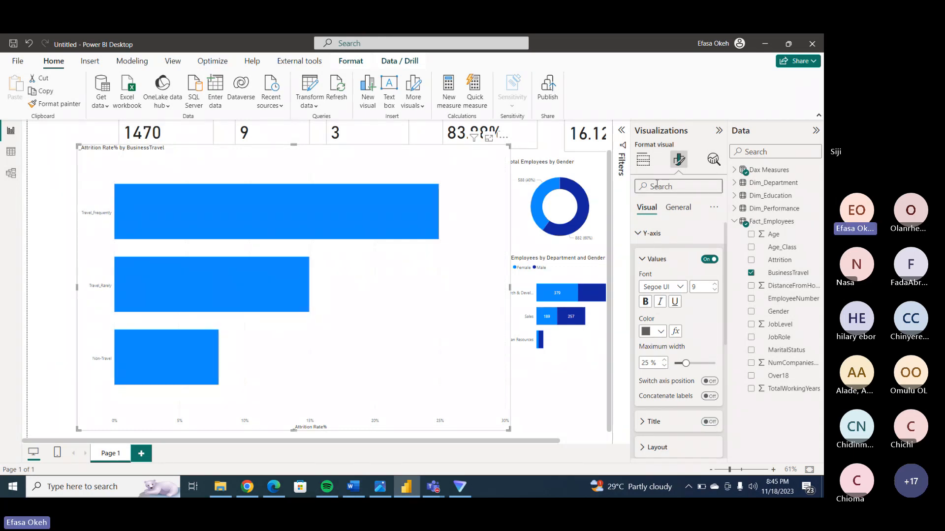
click(642, 235)
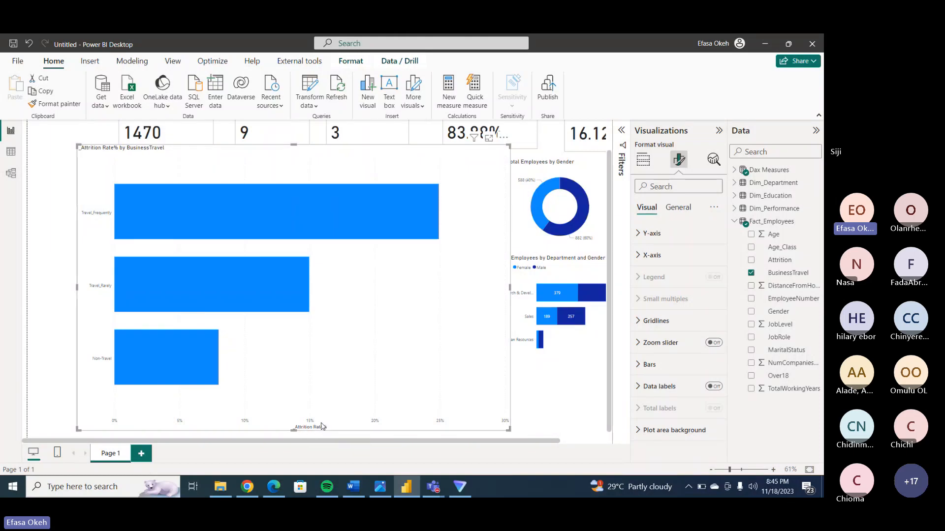
click(652, 256)
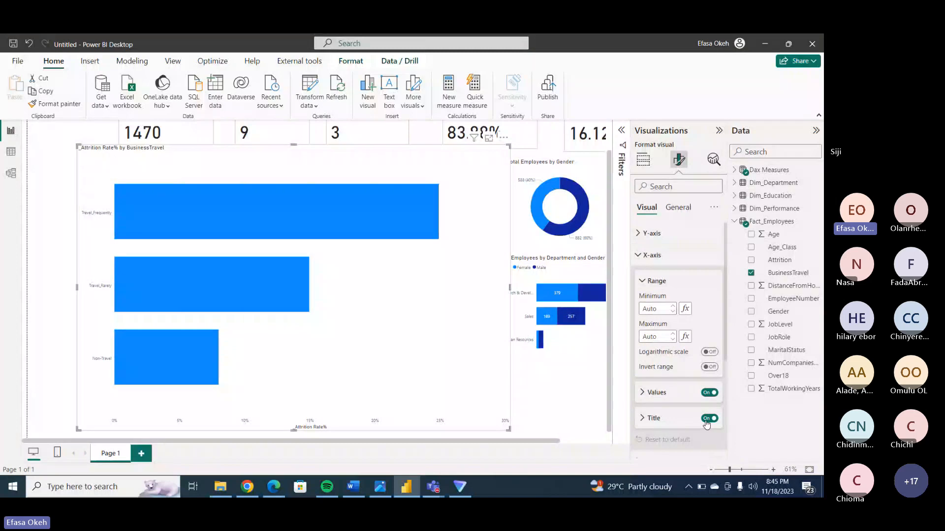
click(648, 256)
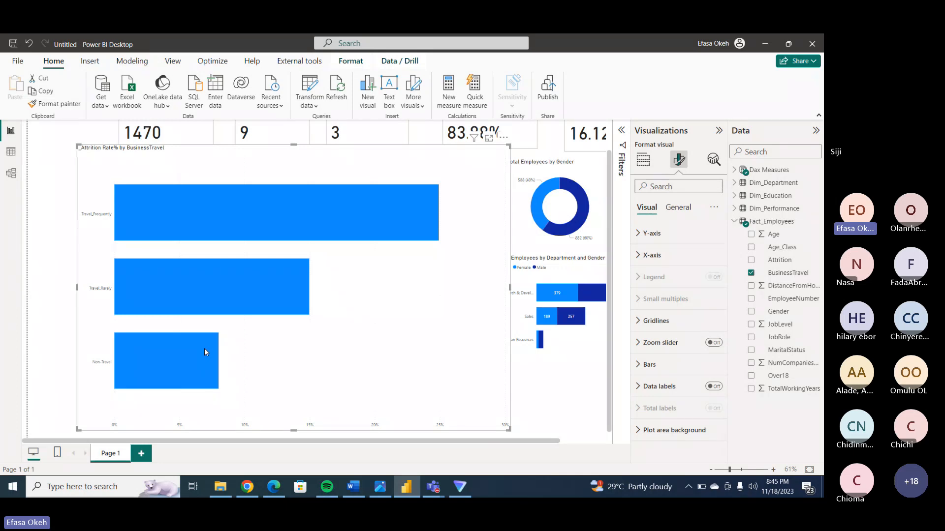
Turn off the X-axis values of the BusinessTravel bar chart and turn on its data labels.
mouse_move(205, 349)
mouse_move(437, 210)
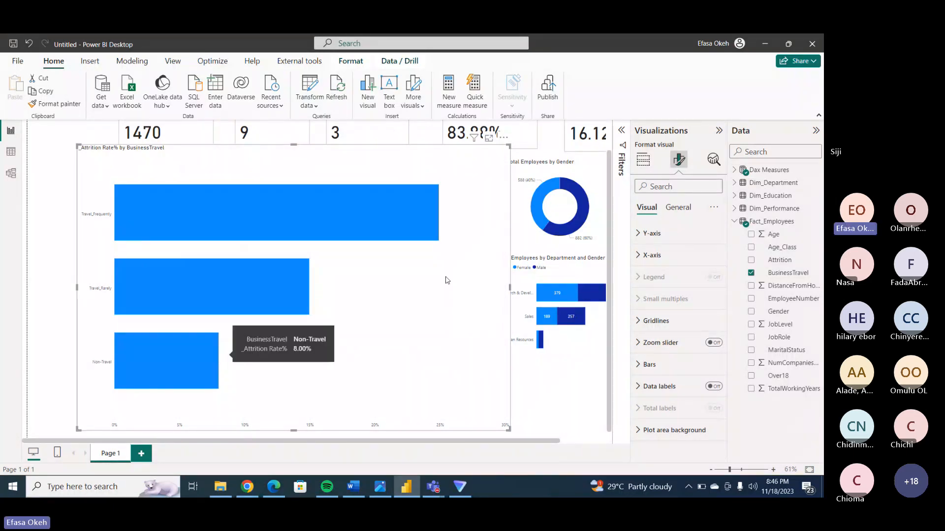
click(649, 167)
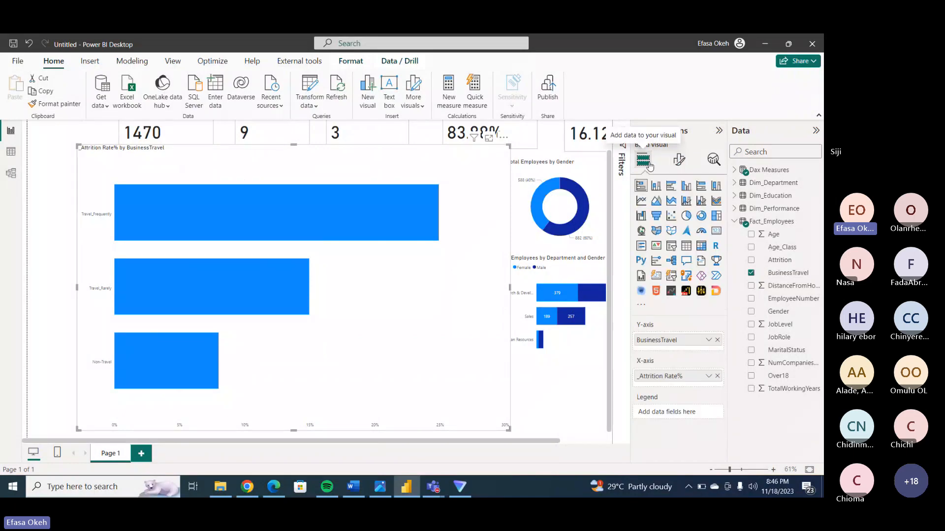
click(679, 160)
click(655, 257)
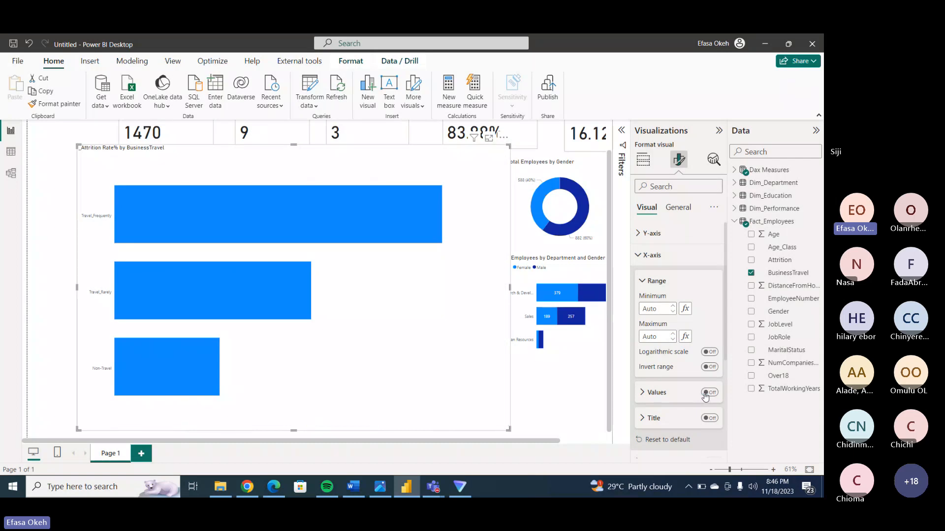
click(648, 256)
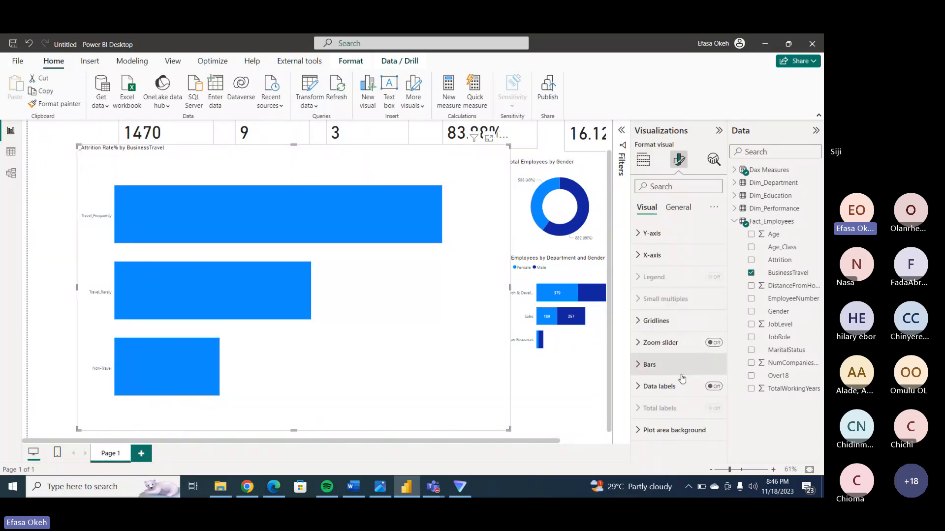
click(716, 390)
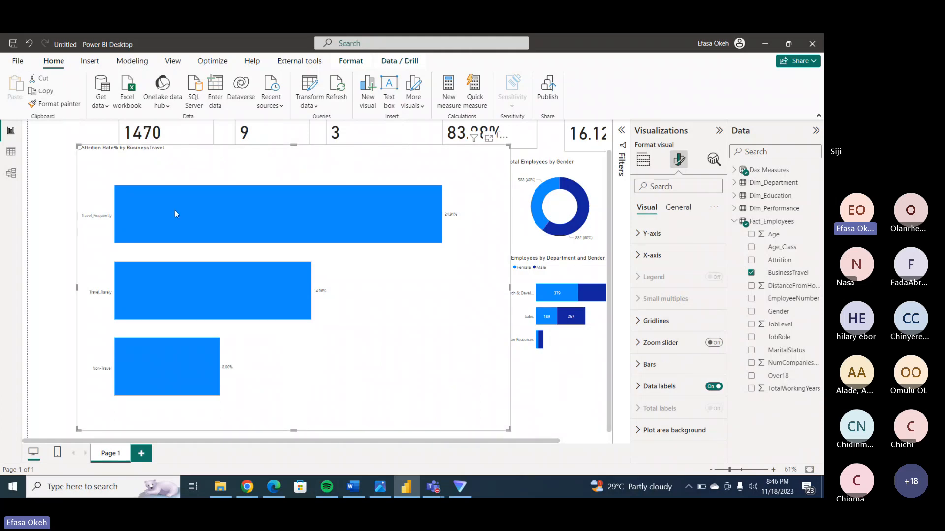
Shrink the BusinessTravel bar chart and place it directly below the Education donut chart.
mouse_move(294, 216)
drag(507, 432, 461, 426)
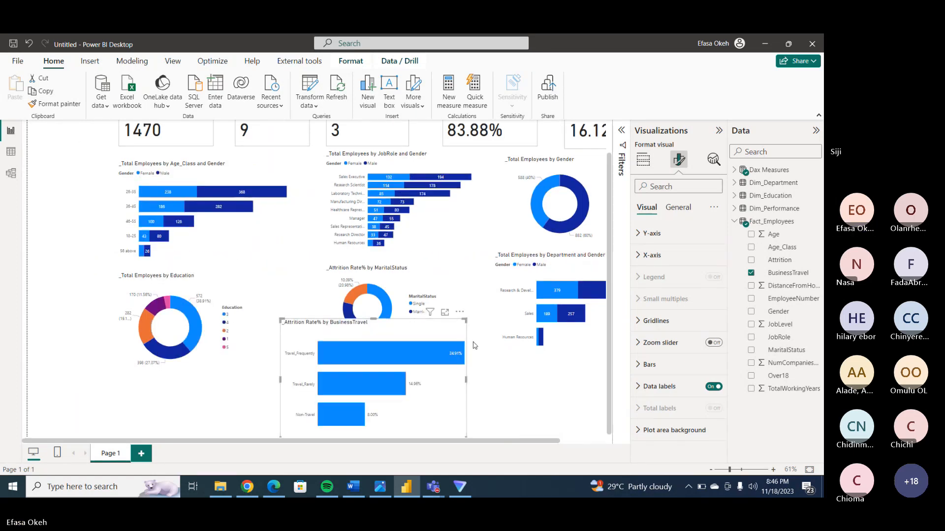
drag(465, 320, 422, 367)
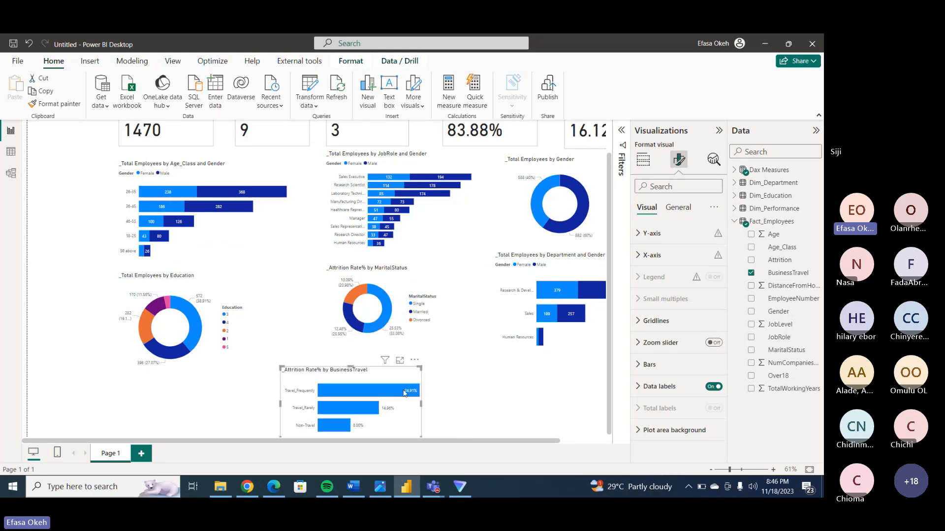
drag(397, 409, 230, 413)
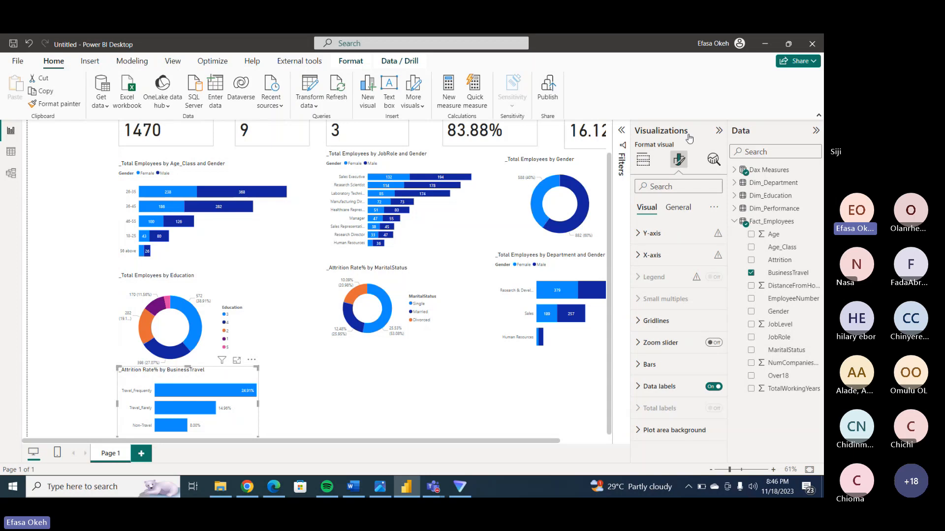
Move the Education donut chart and the BusinessTravel bar chart further up the report page.
click(719, 130)
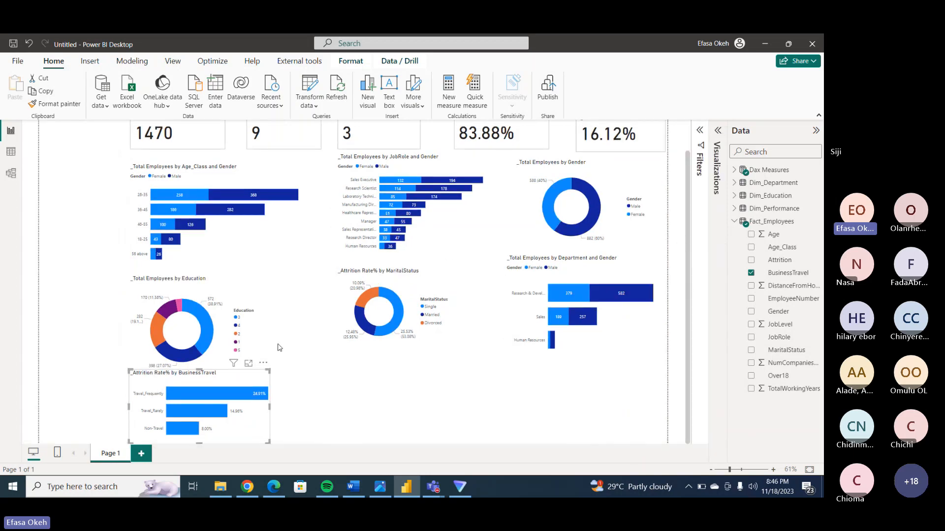
drag(256, 338, 265, 313)
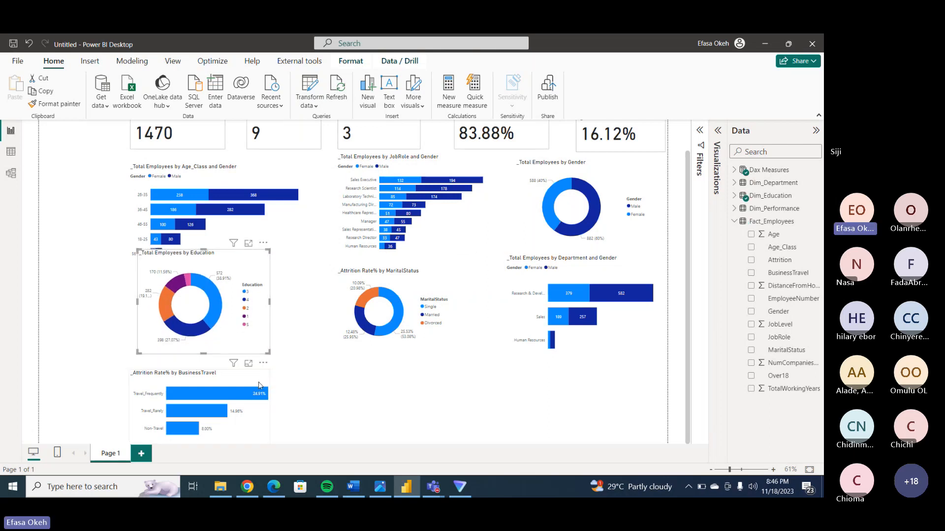
drag(217, 403, 221, 389)
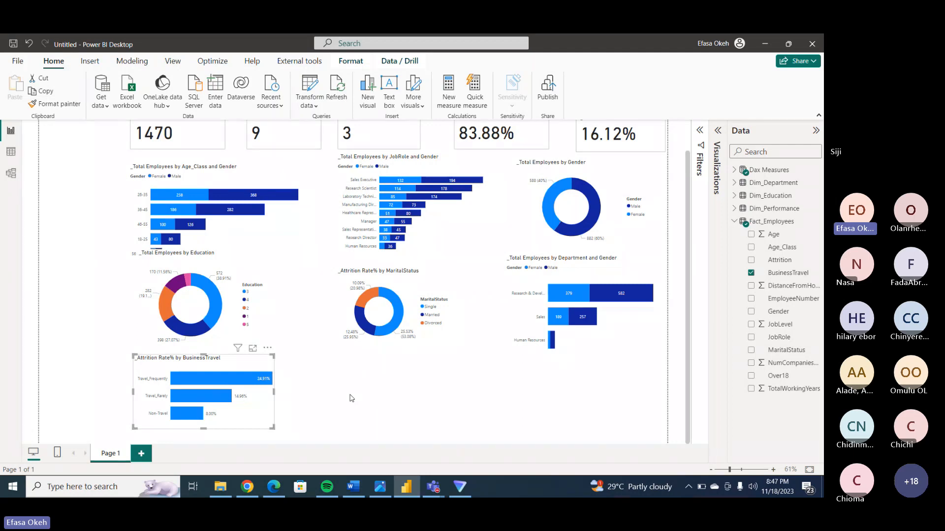
Insert an empty stacked bar chart and place it over the lower part of the MaritalStatus donut chart.
click(718, 131)
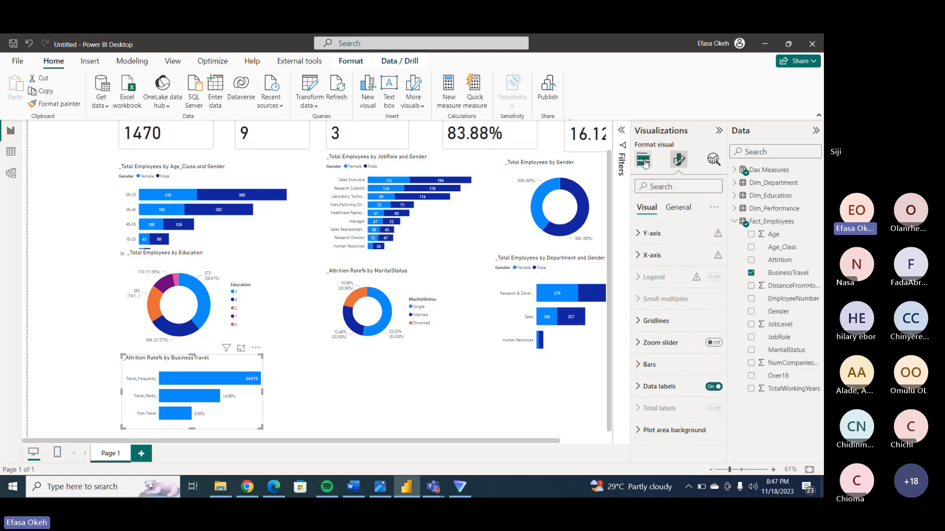
click(450, 363)
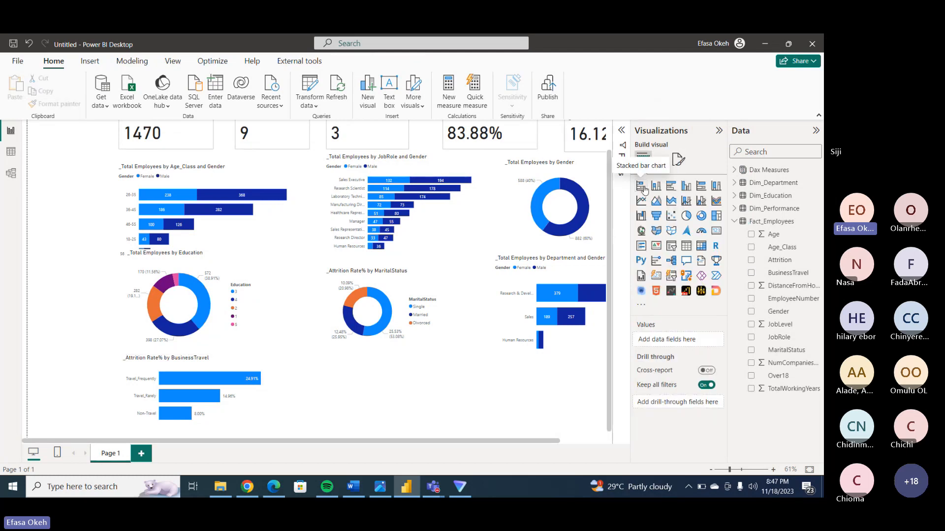
click(642, 187)
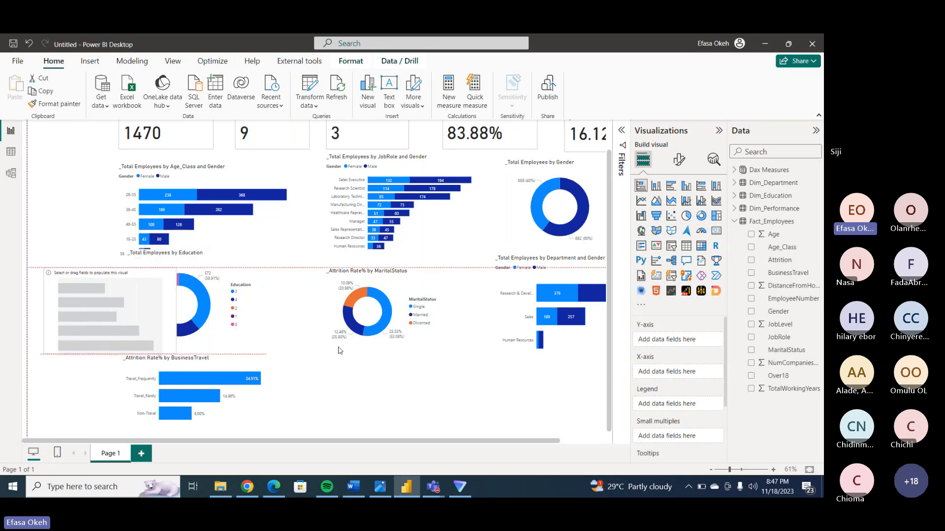
drag(338, 350, 441, 361)
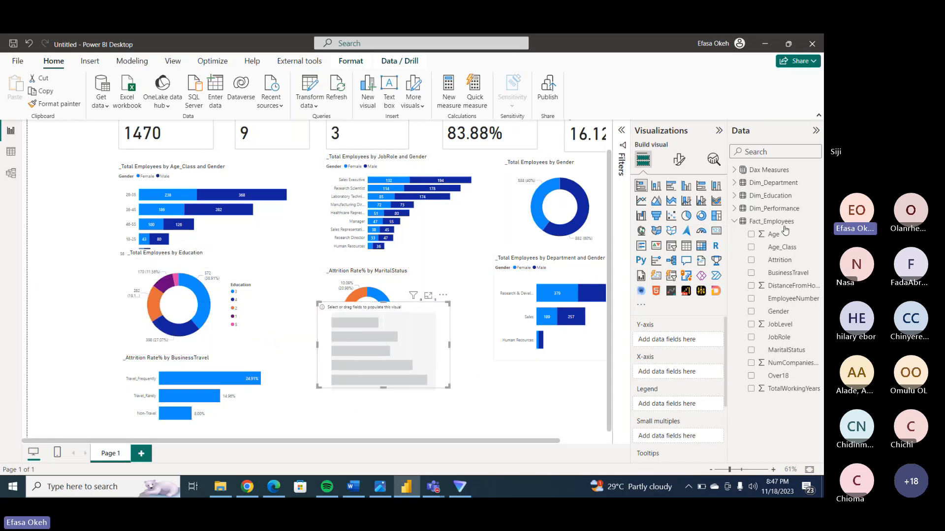
Plot the _Attrition Rate% measure by Age_Class in the new stacked bar chart.
click(734, 170)
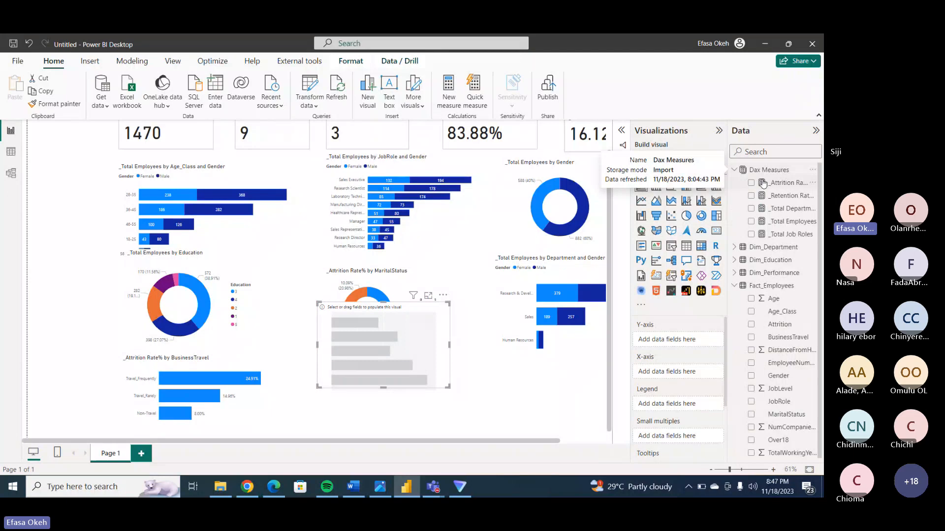
click(762, 183)
click(735, 171)
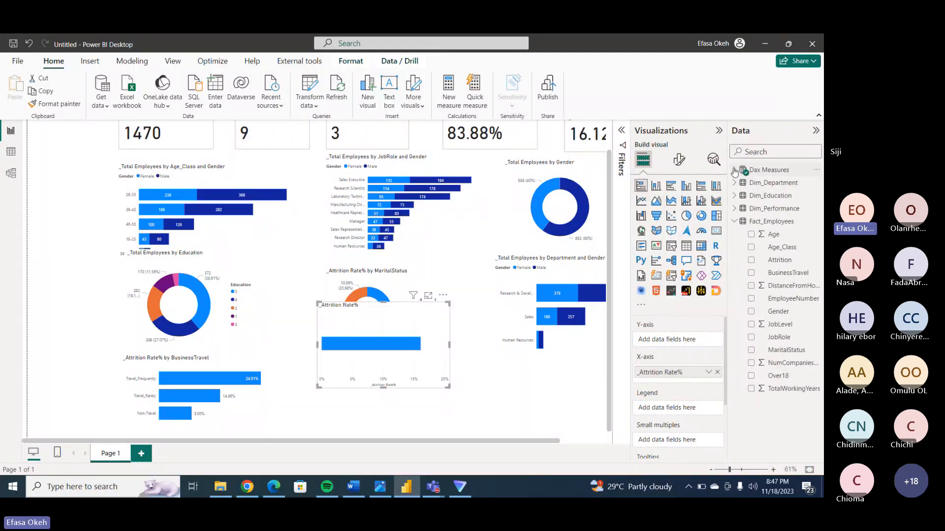
click(752, 248)
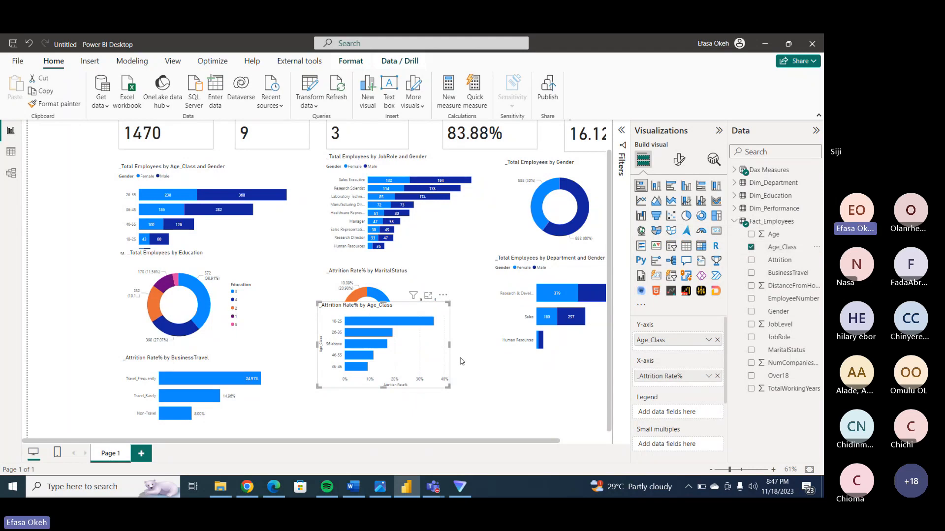
Enlarge the Age_Class attrition chart over the report and compare the attrition rates of the age groups.
drag(318, 388, 136, 423)
scroll(284, 310, down, 1)
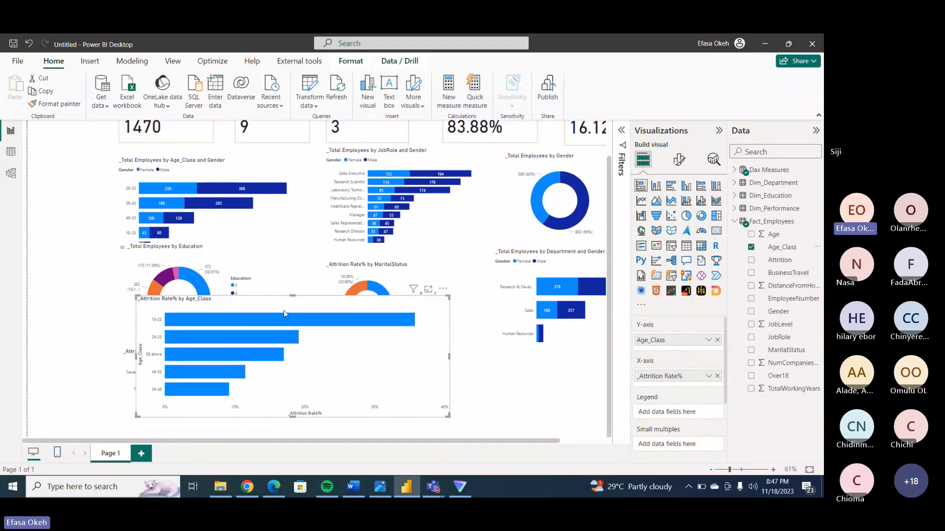
drag(294, 294, 301, 217)
drag(137, 217, 90, 165)
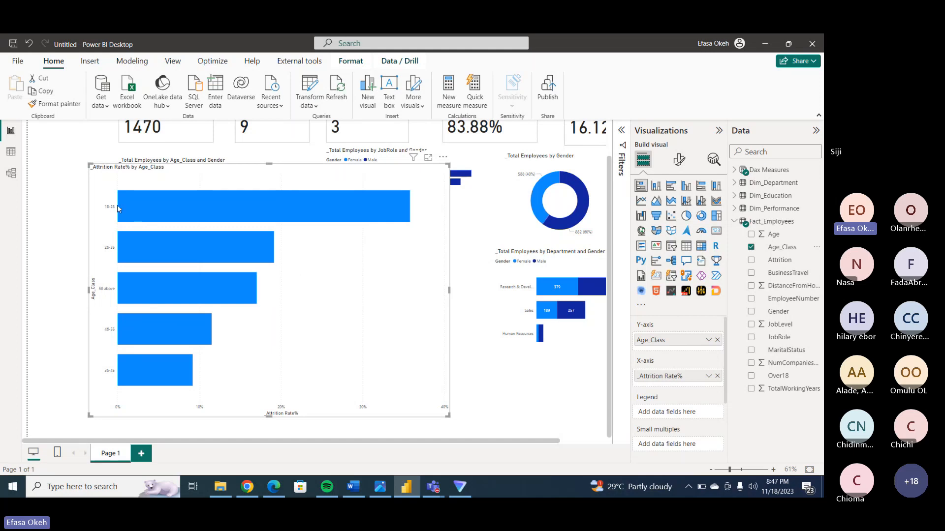
mouse_move(165, 209)
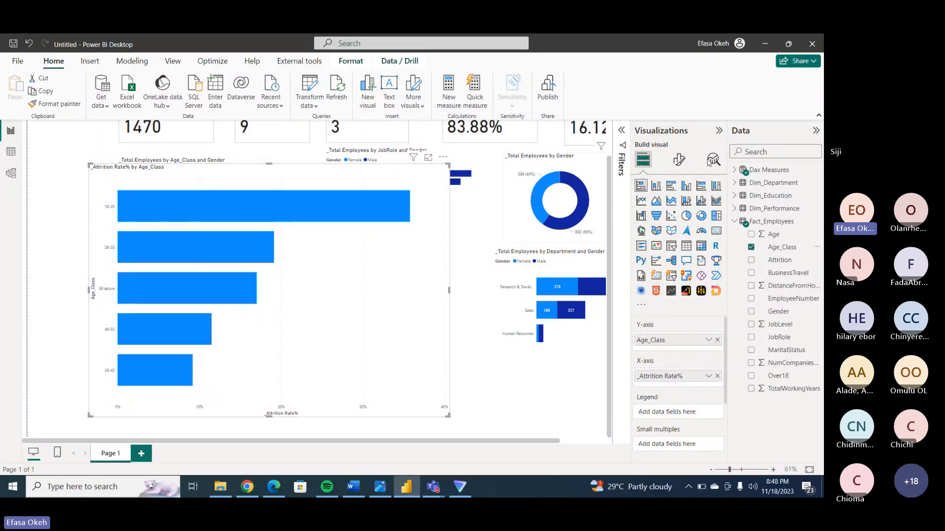
Turn off the X-axis values and X-axis title of the Age_Class attrition chart.
click(683, 161)
click(652, 255)
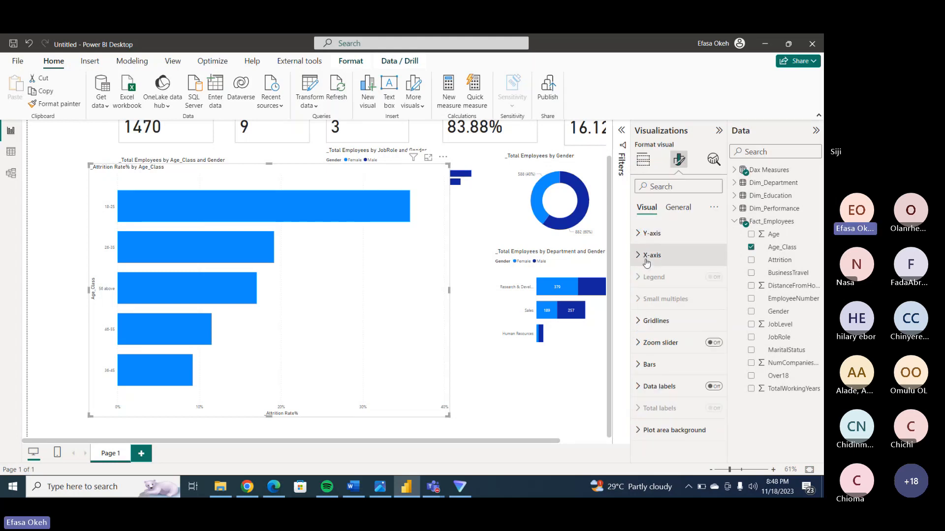
click(657, 281)
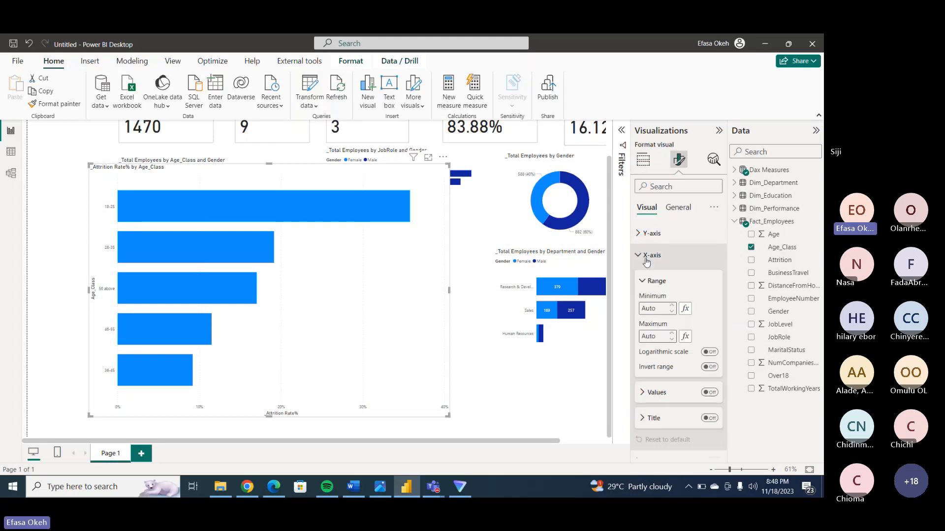
click(709, 393)
click(709, 419)
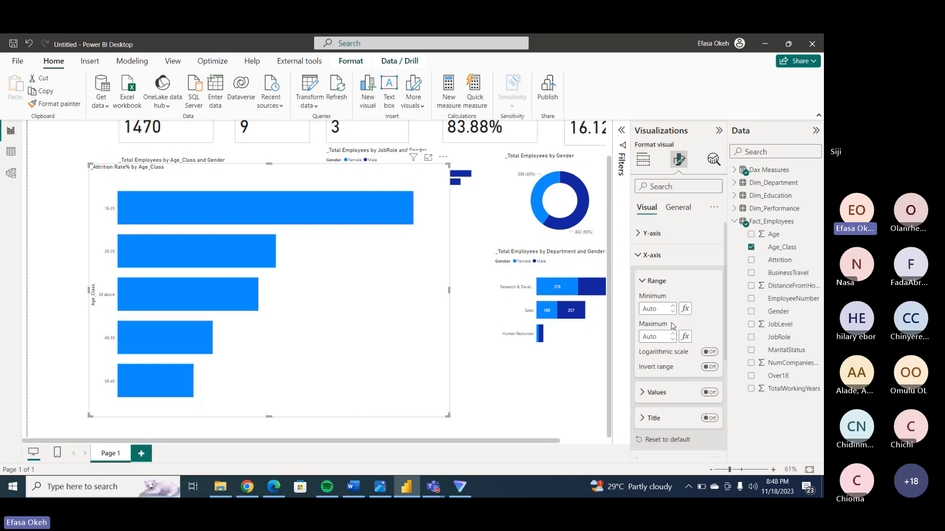
Turn off the Y-axis title of the Age_Class attrition chart.
click(648, 252)
click(641, 235)
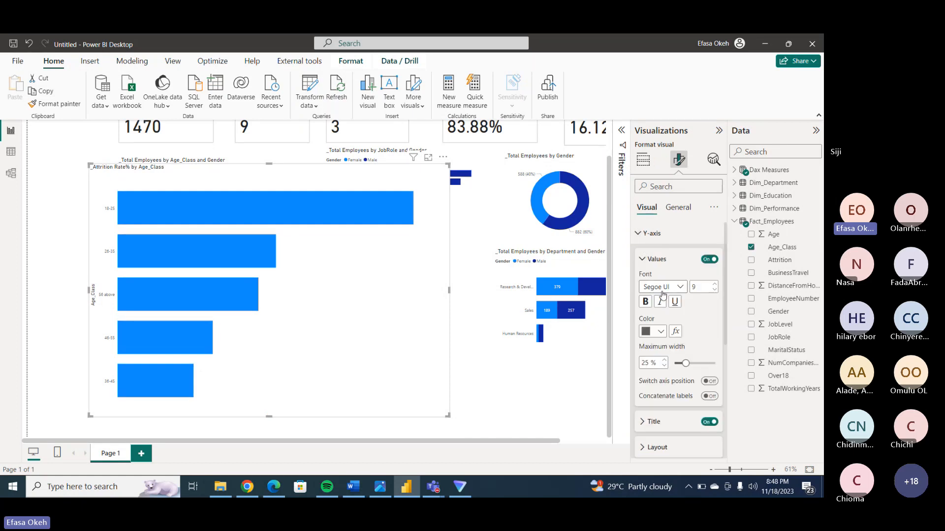
click(709, 422)
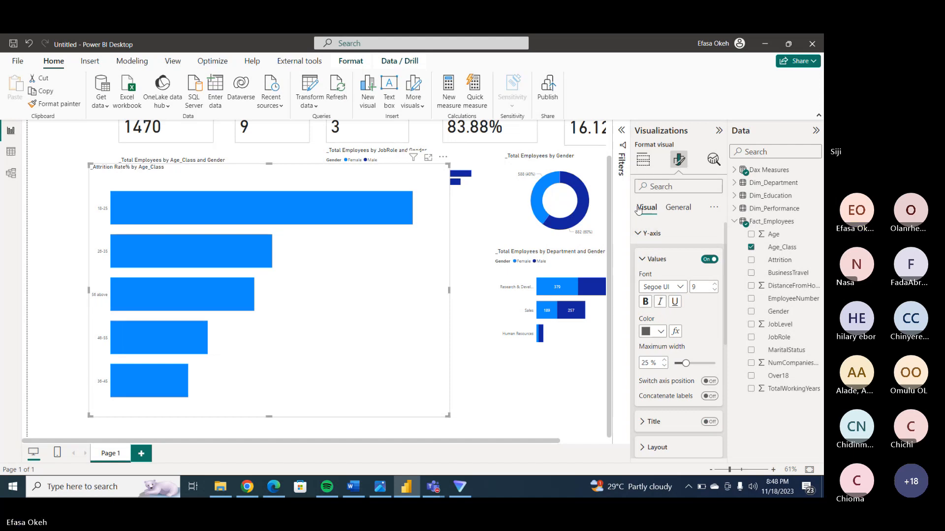
click(650, 233)
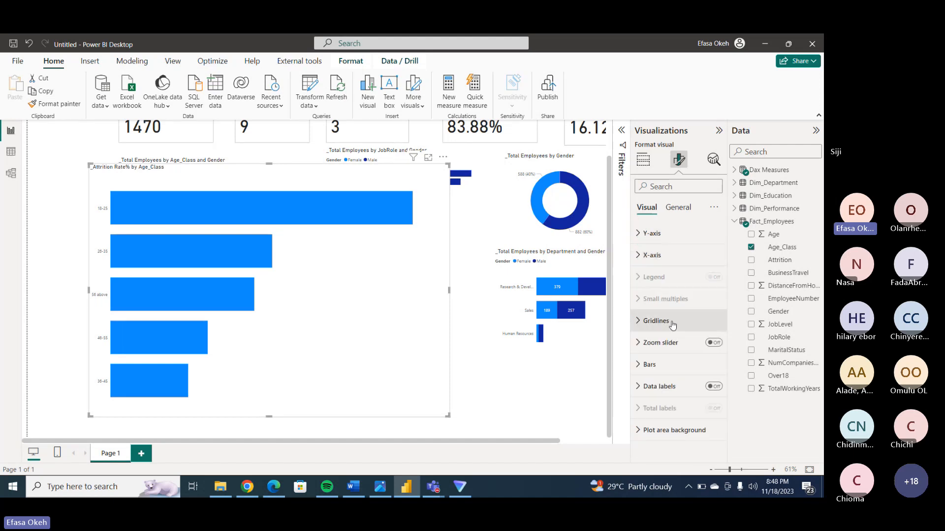
Turn on the data labels of the Age_Class attrition chart and split its bars with Gender as the legend.
click(714, 387)
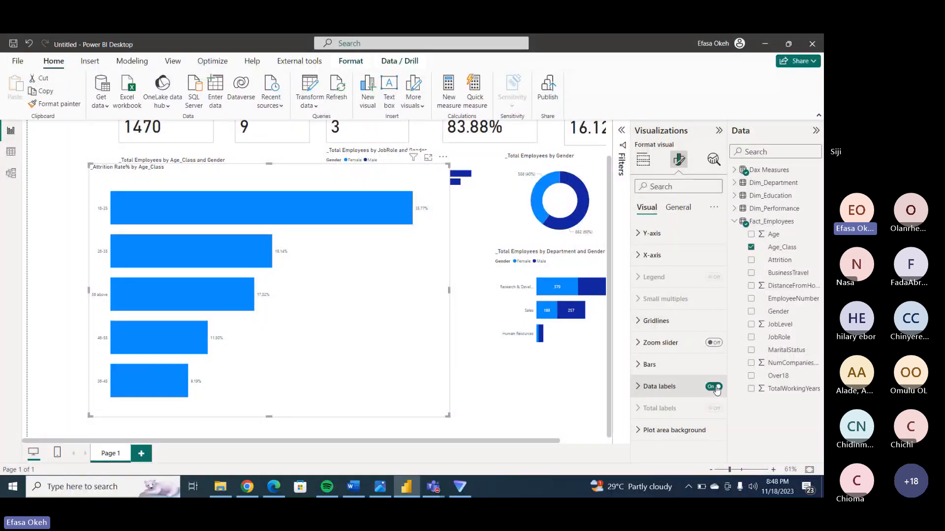
click(643, 159)
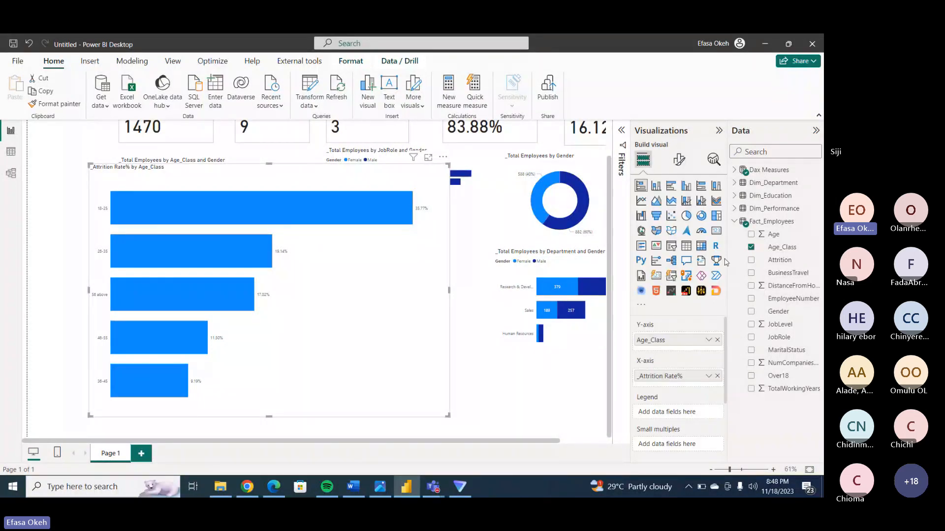
drag(780, 311, 683, 413)
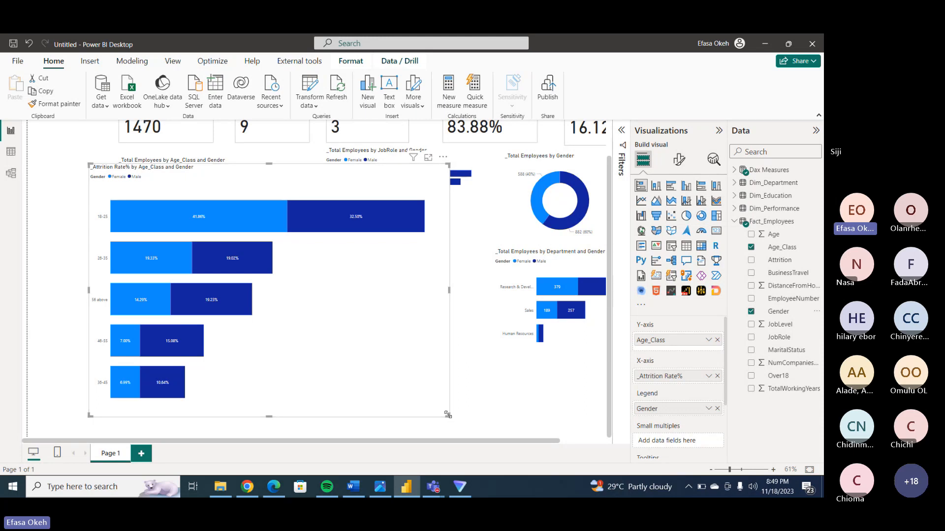
Shrink the Age_Class and Gender attrition chart and place it directly below the MaritalStatus donut chart.
drag(447, 415, 424, 414)
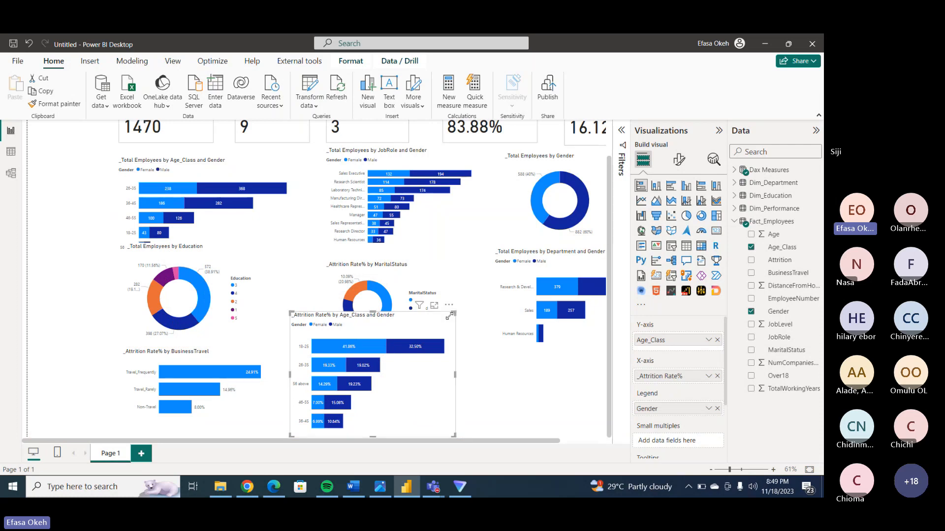
drag(453, 314, 453, 350)
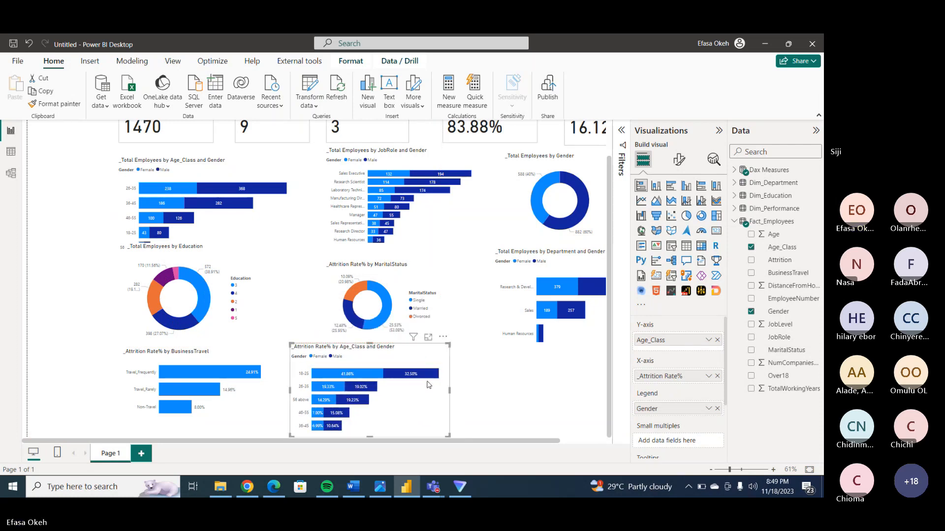
drag(424, 388, 448, 393)
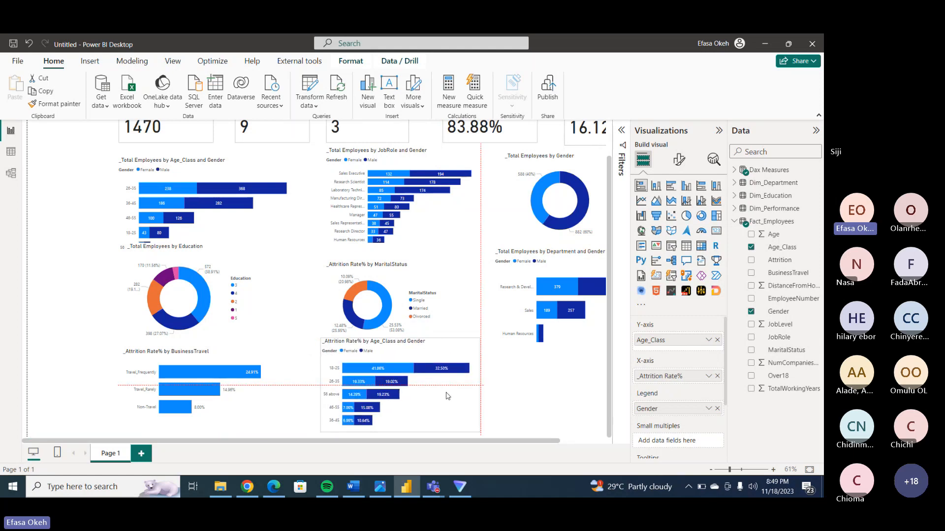
Check the finished HR Data Analysis dashboard in Edge, return to Power BI Desktop and shift the Age_Class attrition chart slightly toward the BusinessTravel chart.
click(273, 487)
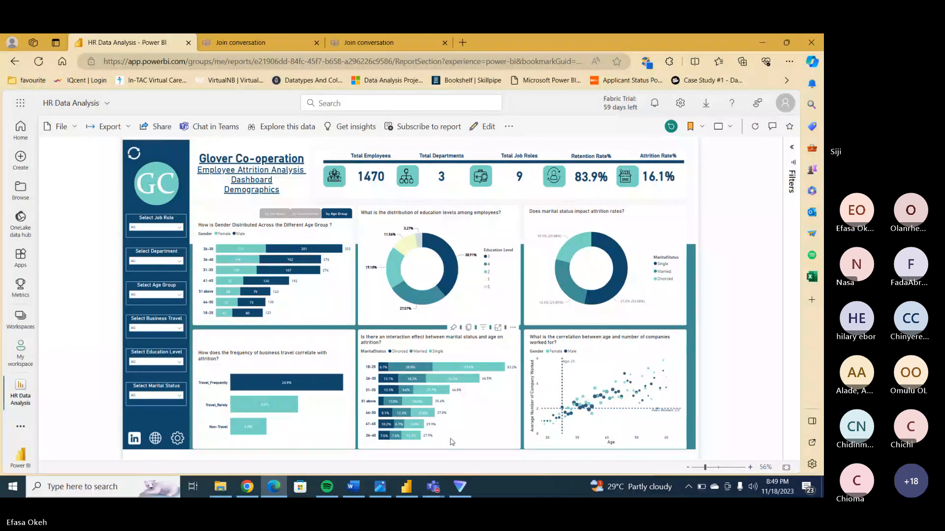
click(406, 488)
click(405, 488)
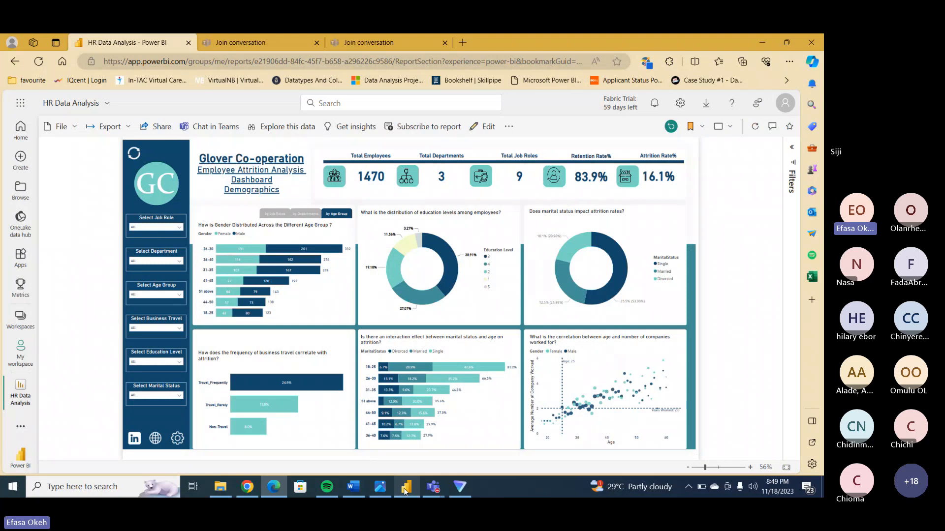
click(405, 489)
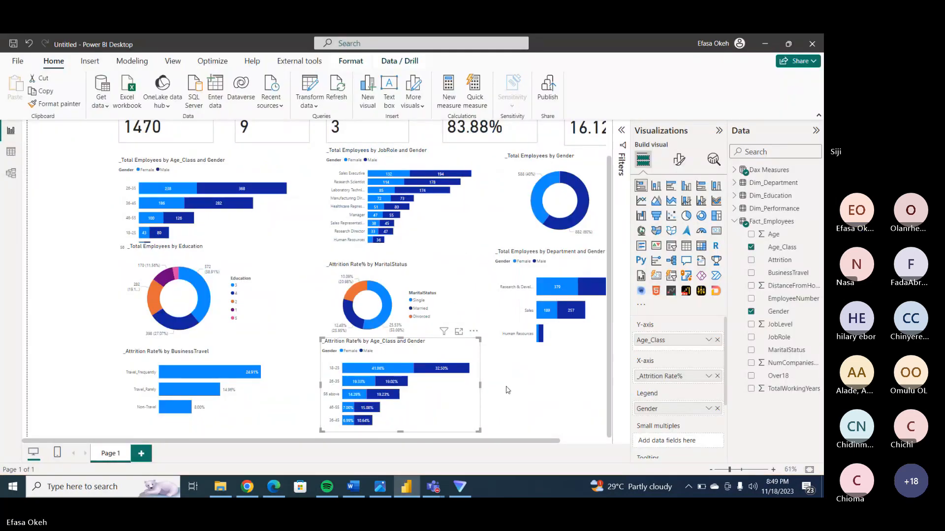
drag(457, 407, 439, 407)
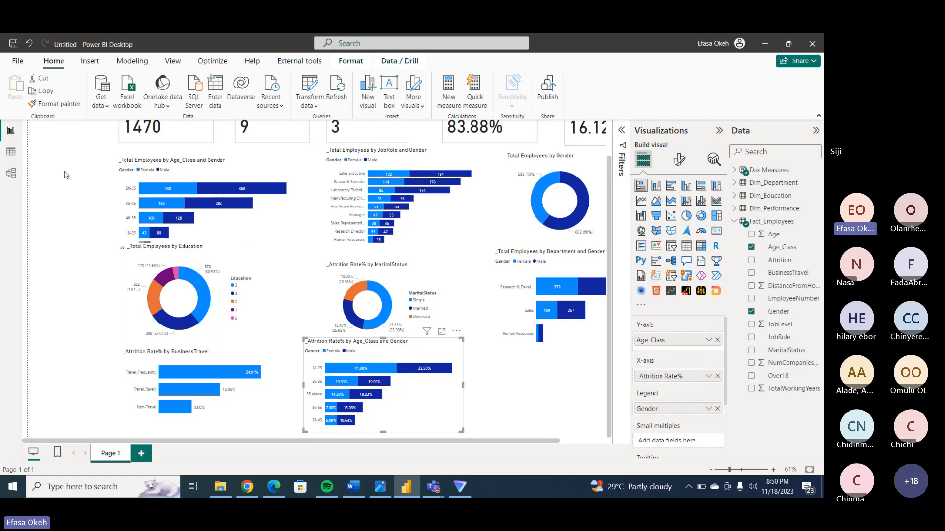
Open the Fact_Employees data table and look through the distinct values of the Age column without filtering.
click(10, 151)
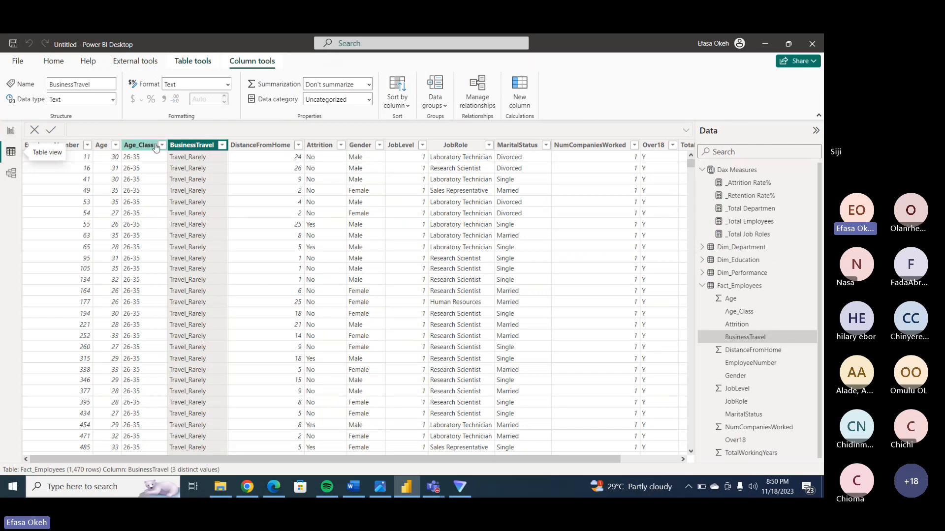
click(116, 145)
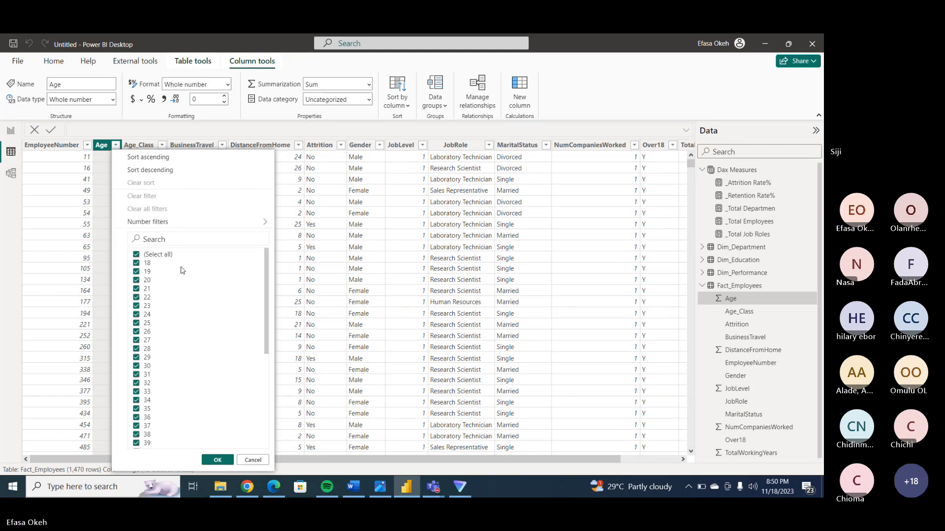
mouse_move(266, 301)
mouse_down()
mouse_move(267, 417)
mouse_move(263, 277)
mouse_move(260, 417)
mouse_move(267, 298)
mouse_up()
click(252, 460)
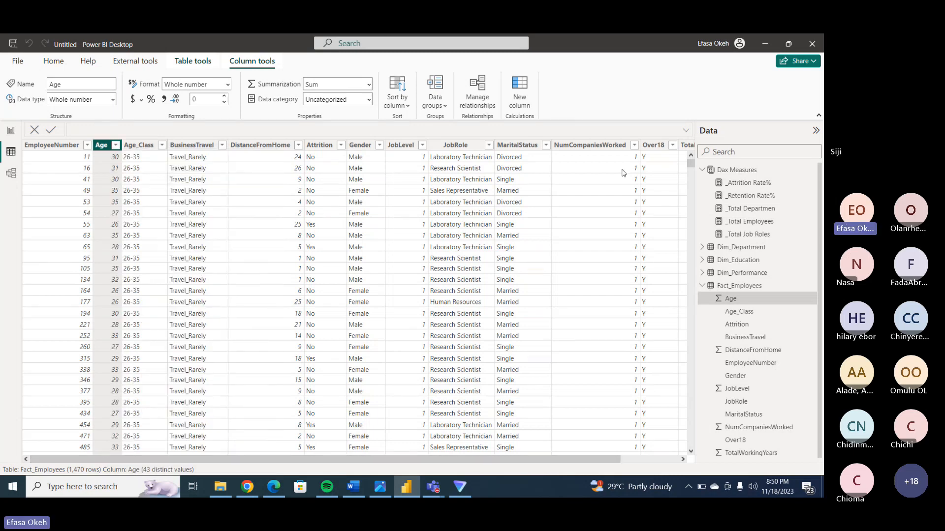
Look through the distinct values of the NumCompaniesWorked column without filtering.
click(634, 146)
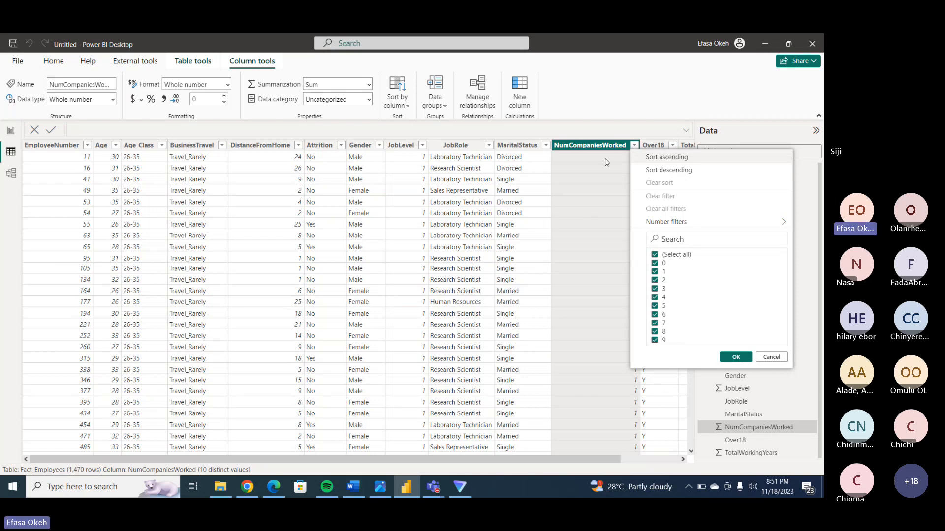
click(609, 130)
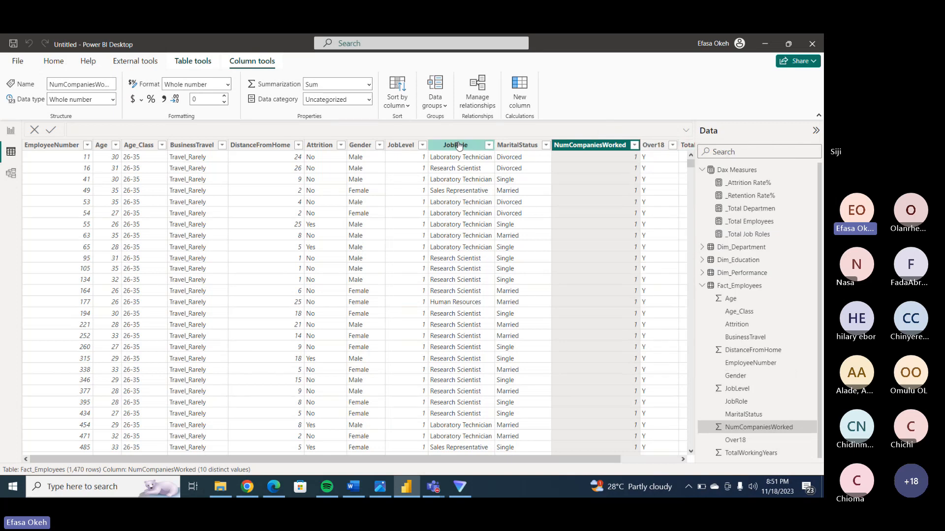
Filter the Age column of Fact_Employees to the ages 28 through 34 only.
click(116, 146)
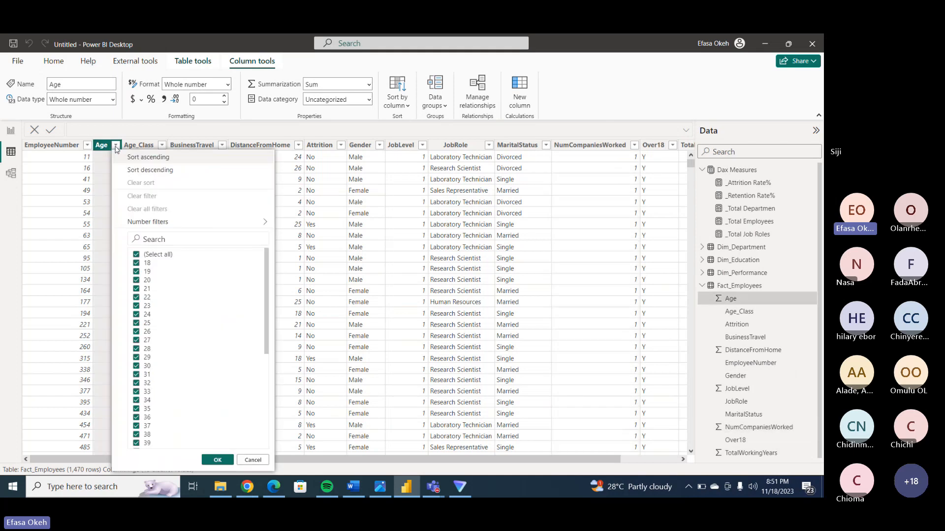
drag(266, 268, 260, 291)
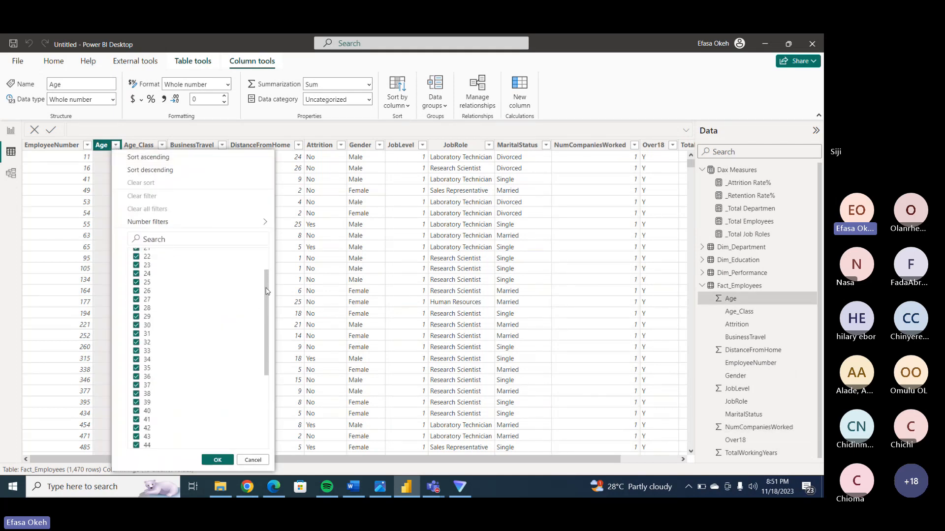
scroll(266, 290, up, 3)
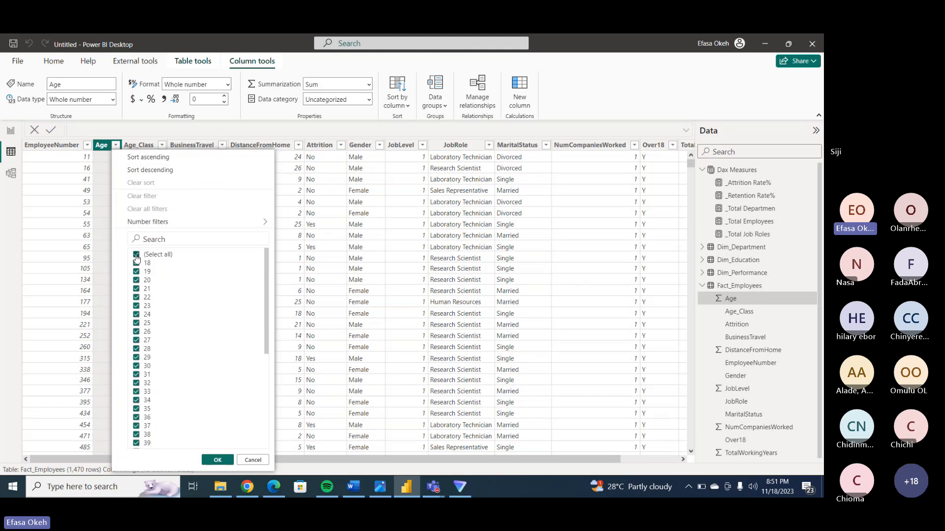
click(136, 255)
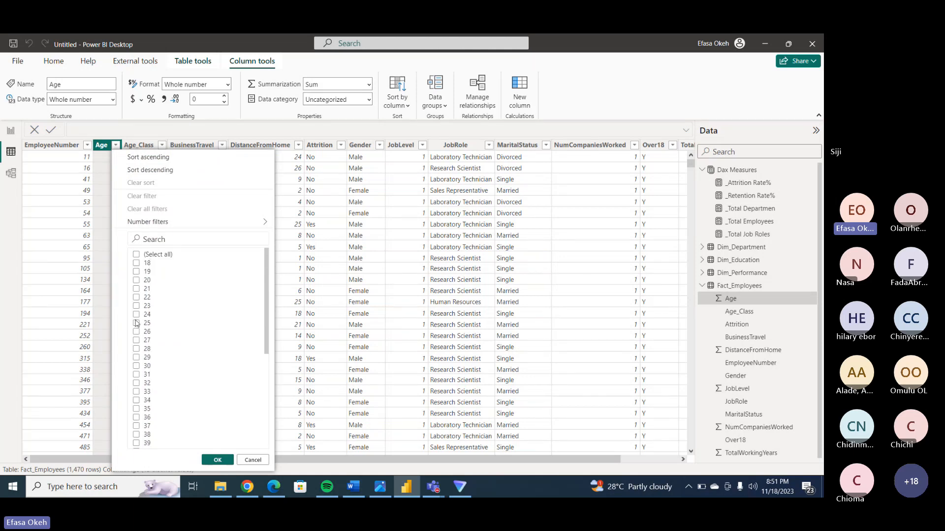
click(136, 348)
click(136, 357)
click(137, 367)
click(137, 375)
click(137, 383)
click(136, 392)
click(137, 401)
click(215, 459)
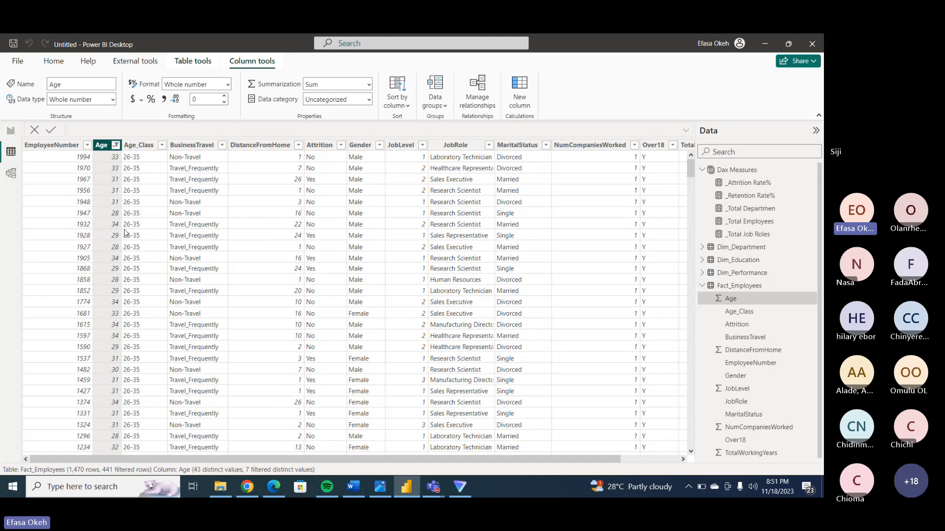
Examine the NumCompaniesWorked values across the age-filtered employee rows, leaving all of that column's values selected.
drag(291, 460, 398, 465)
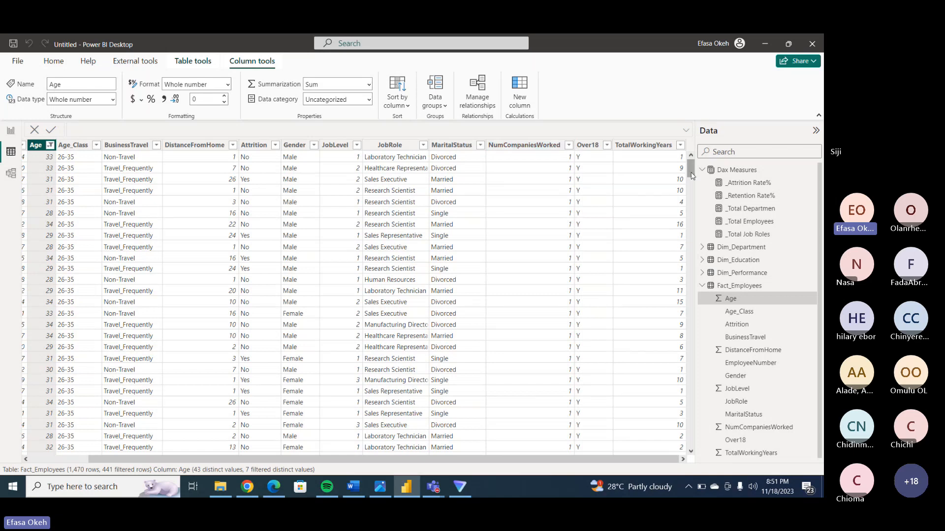
drag(690, 169, 691, 192)
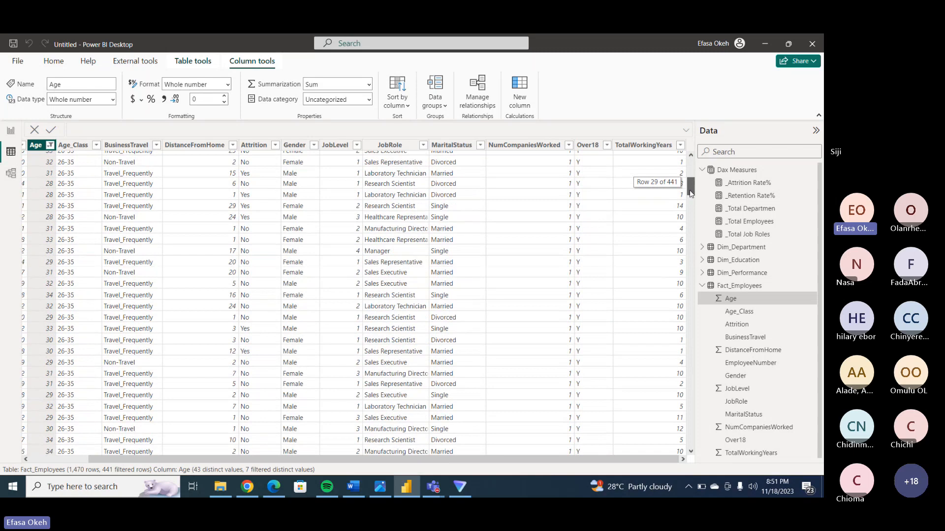
drag(690, 193, 691, 201)
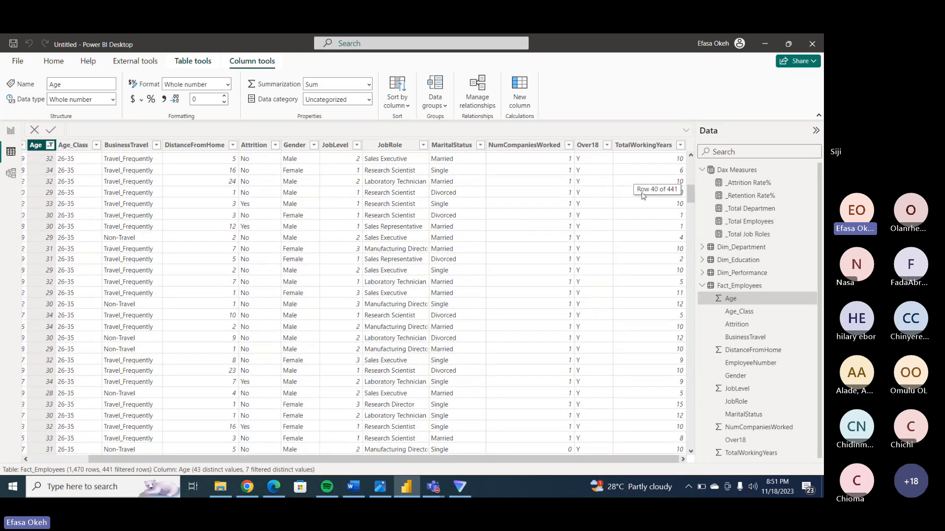
click(569, 147)
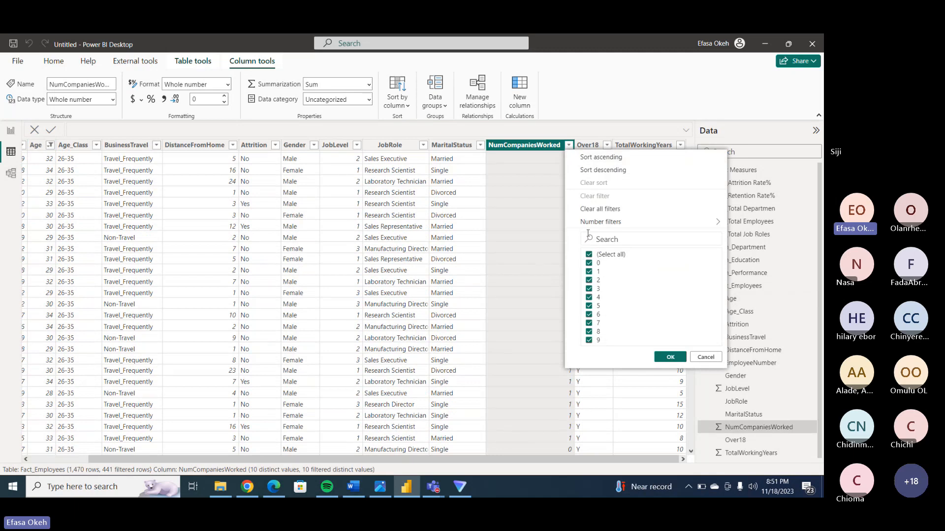
click(570, 145)
click(537, 180)
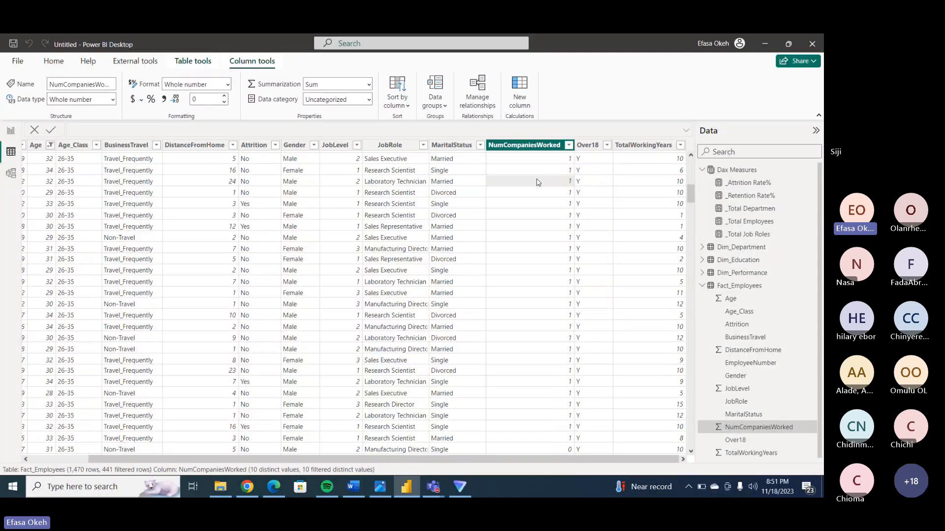
drag(690, 192, 695, 211)
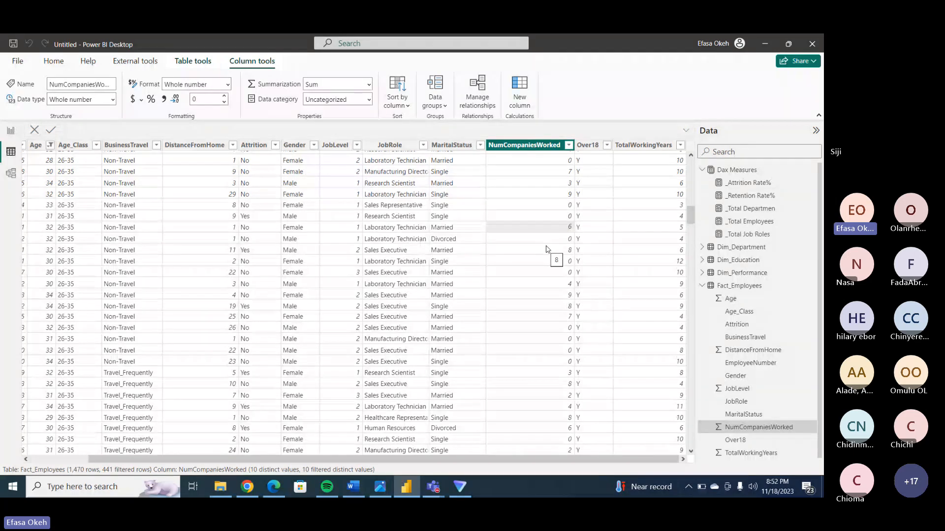
click(568, 145)
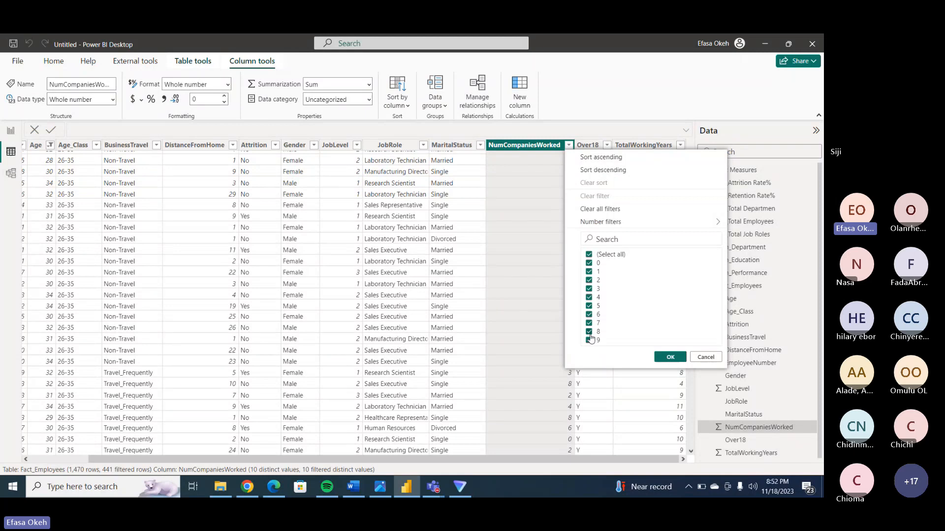
click(669, 357)
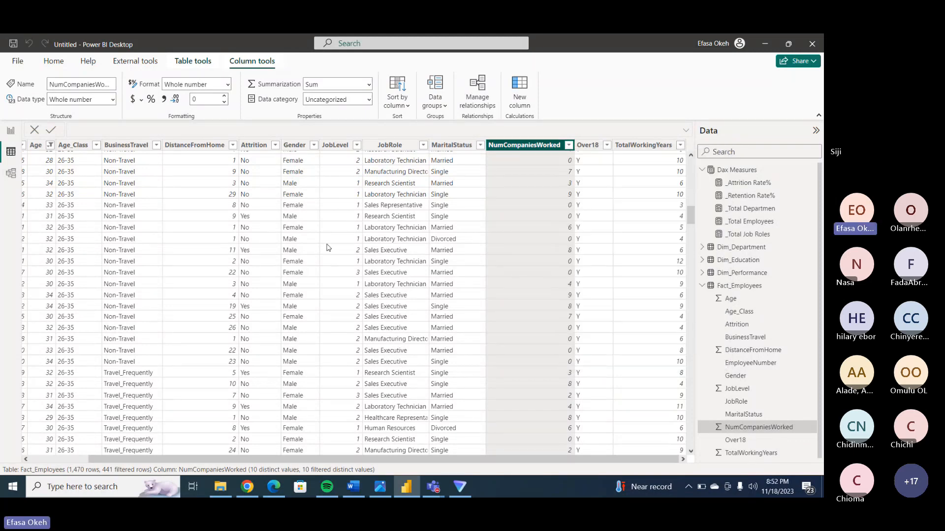
Clear all filters from the Fact_Employees table and return to the report page.
click(50, 145)
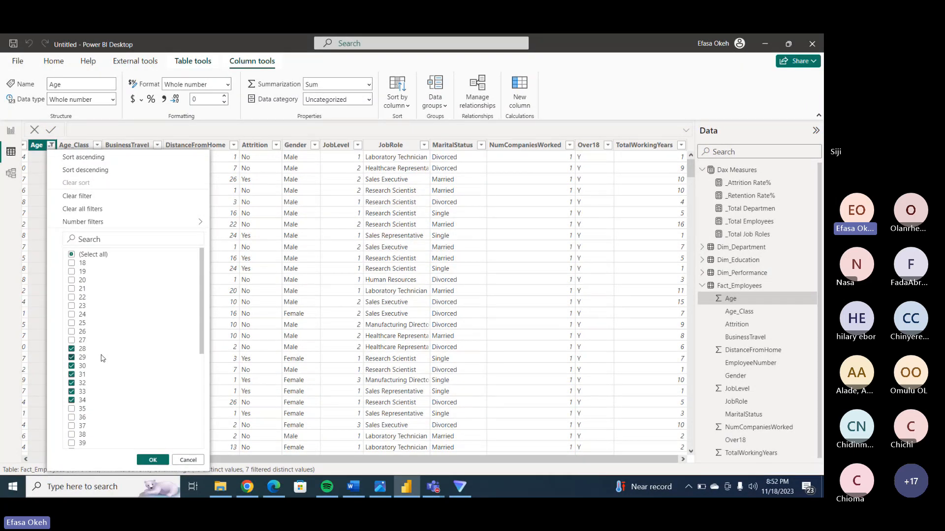
click(79, 210)
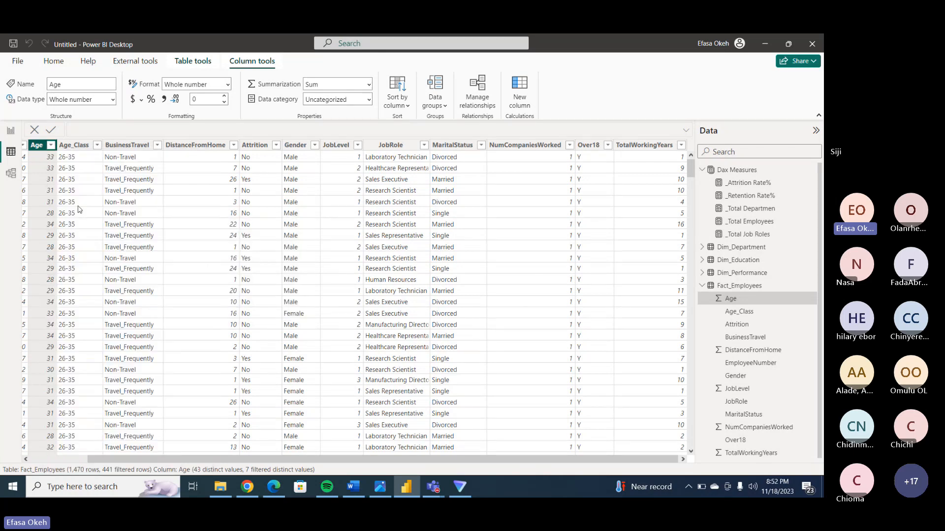
click(12, 131)
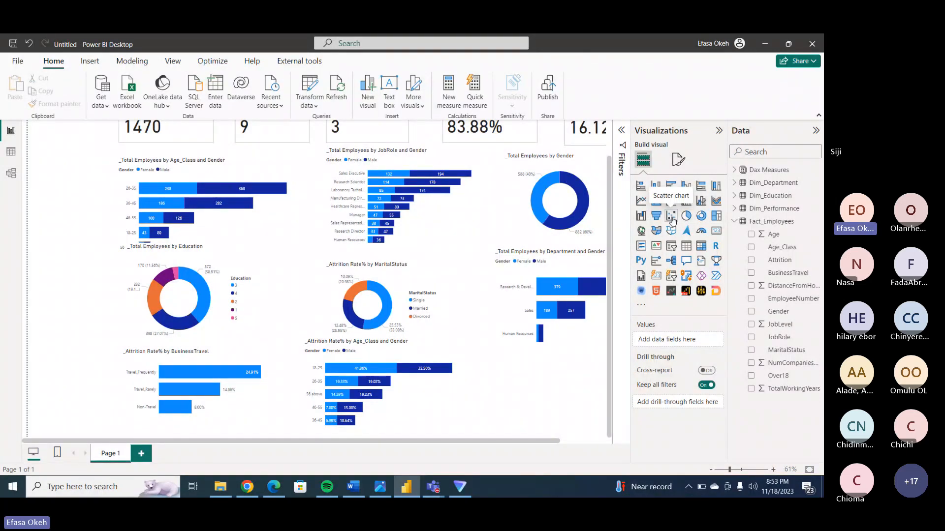
Add an empty scatter chart and enlarge it over the middle of the report page.
click(671, 217)
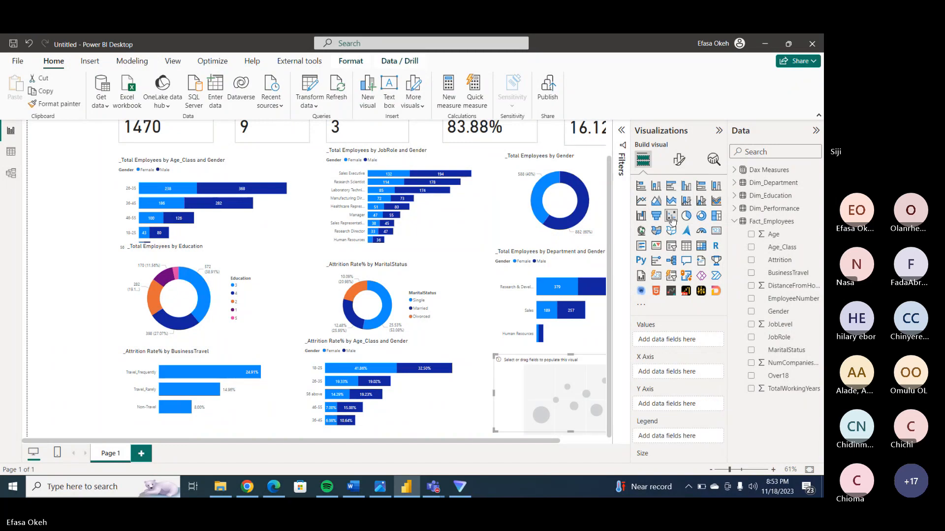
drag(508, 355, 196, 159)
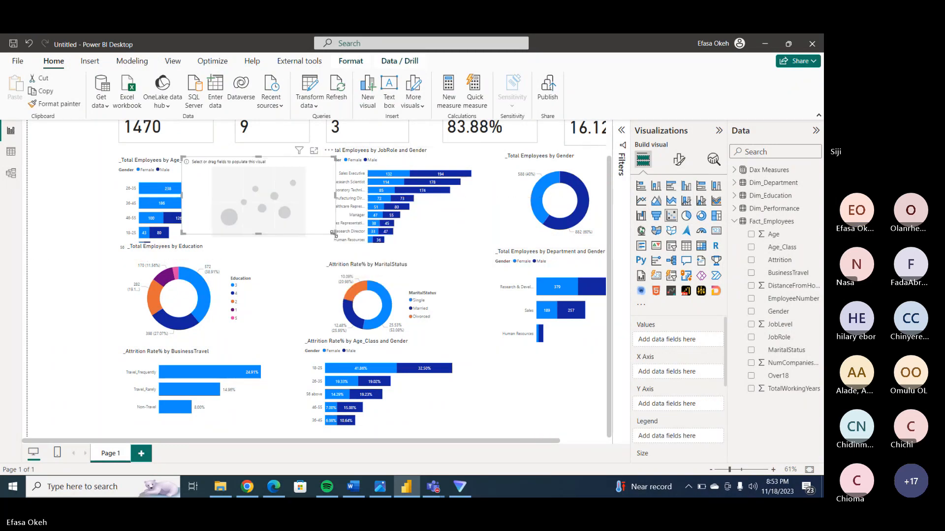
drag(334, 235, 518, 383)
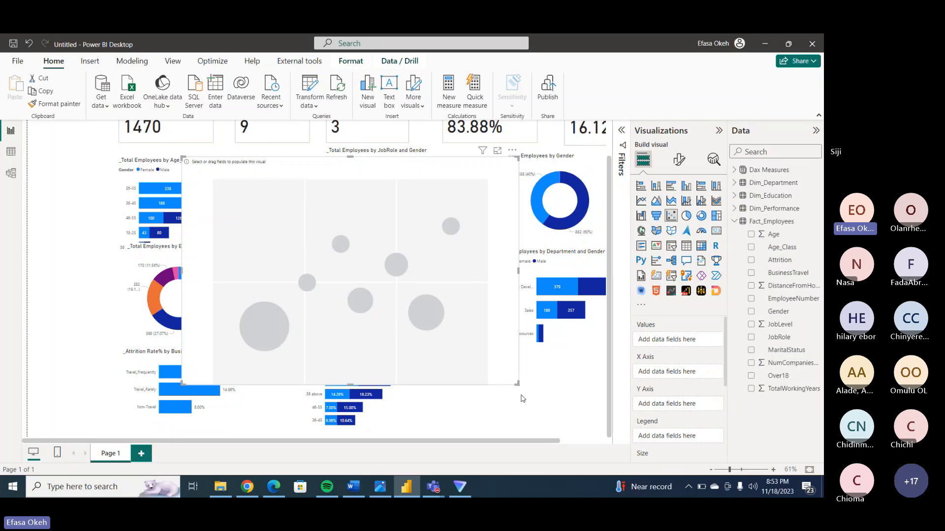
Plot Age on the scatter chart's X axis without summarization and NumCompaniesWorked on its Y axis.
click(752, 238)
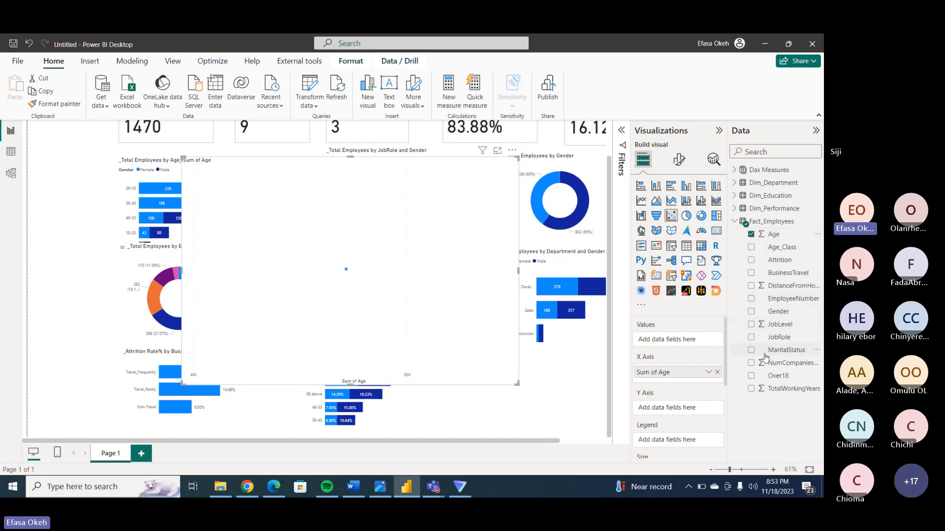
click(751, 364)
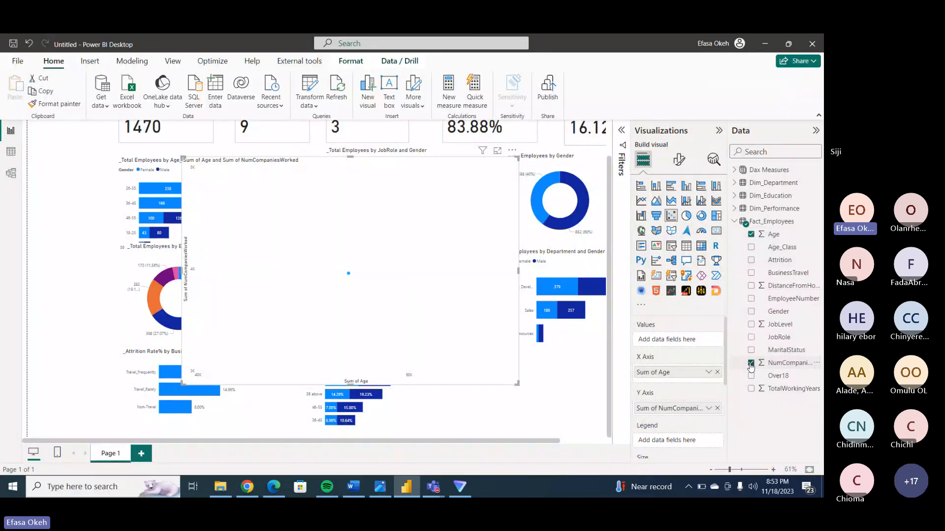
right_click(654, 377)
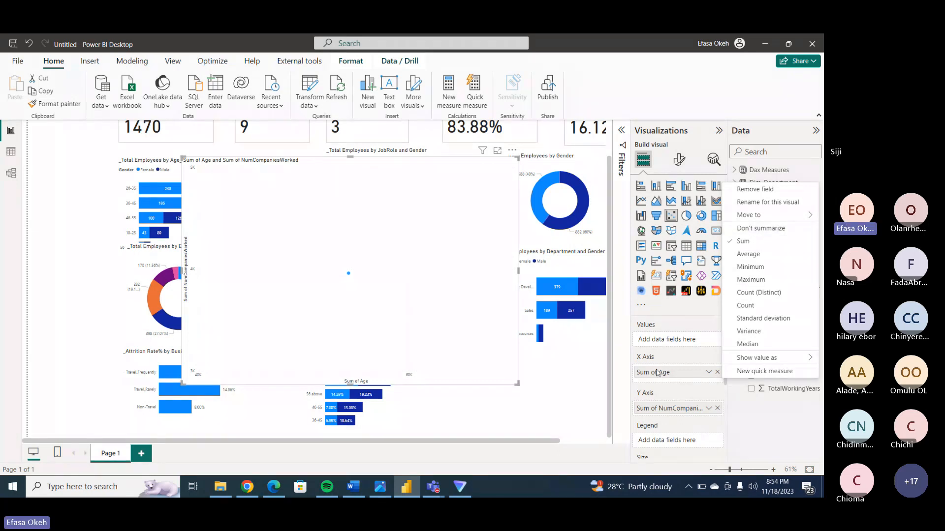
click(748, 229)
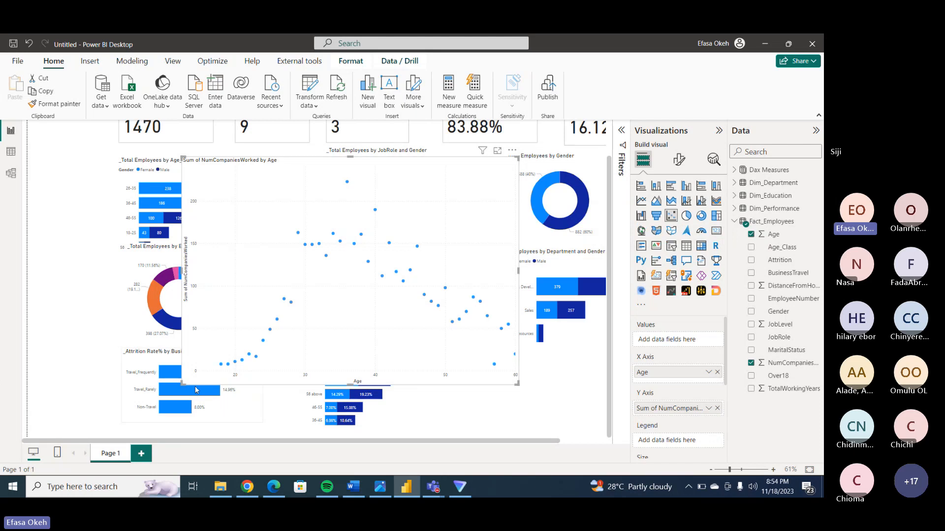
Shift the scatter chart slightly down toward the BusinessTravel chart and aggregate NumCompaniesWorked on the Y axis as Average.
drag(184, 383, 158, 395)
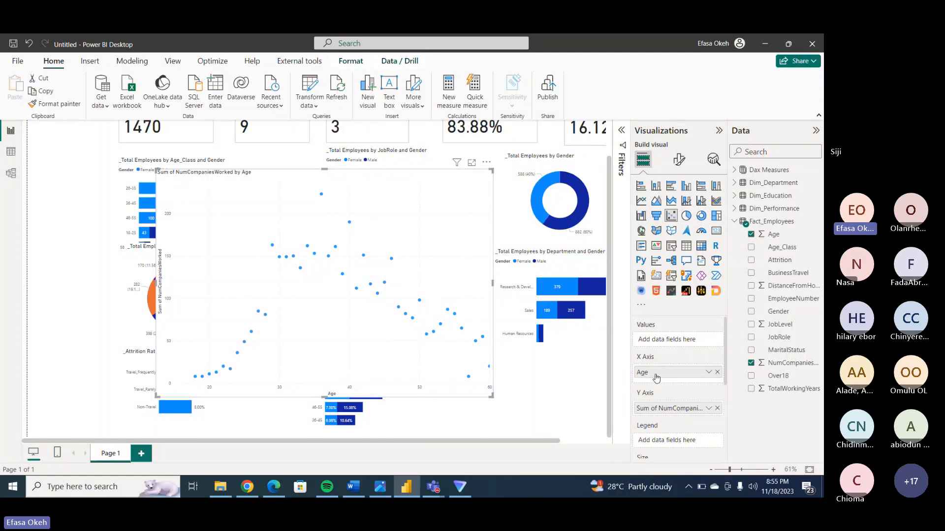
right_click(667, 413)
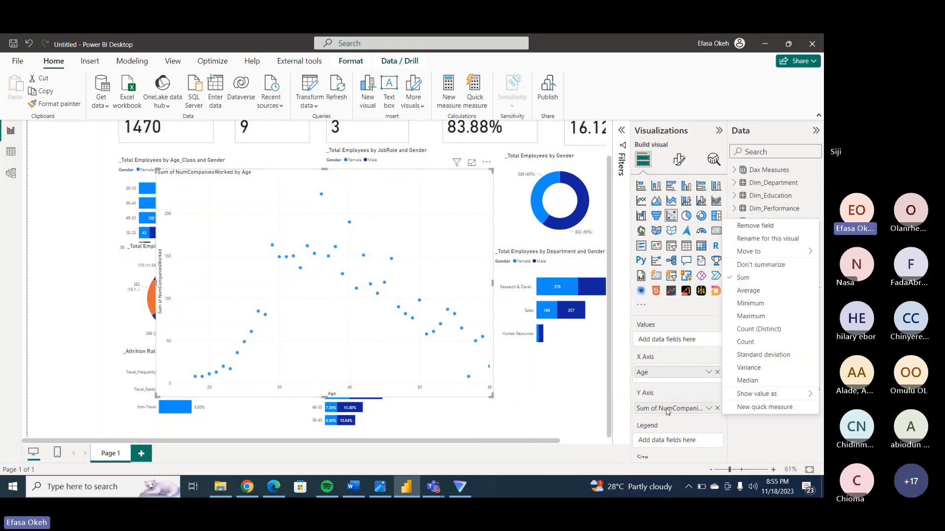
click(764, 295)
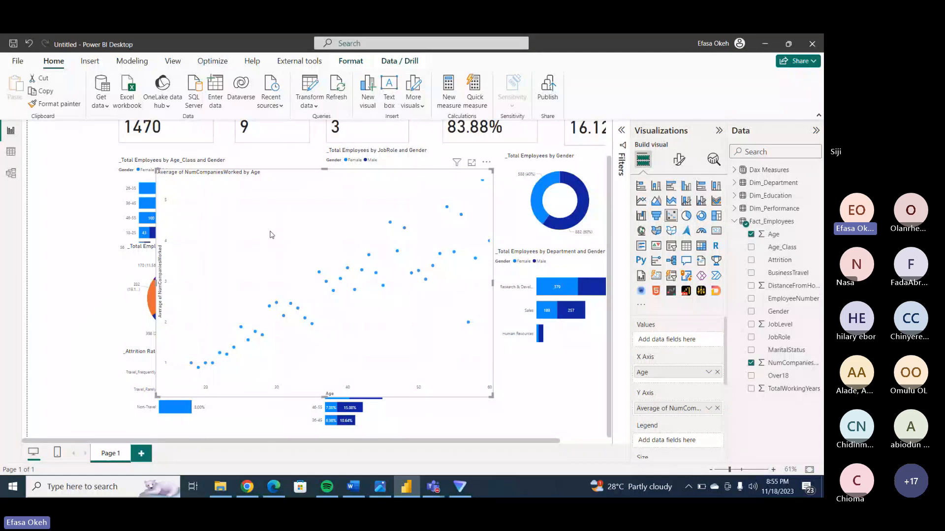
Set the scatter chart's X-axis range to a maximum of 65 and a minimum of 10.
click(678, 162)
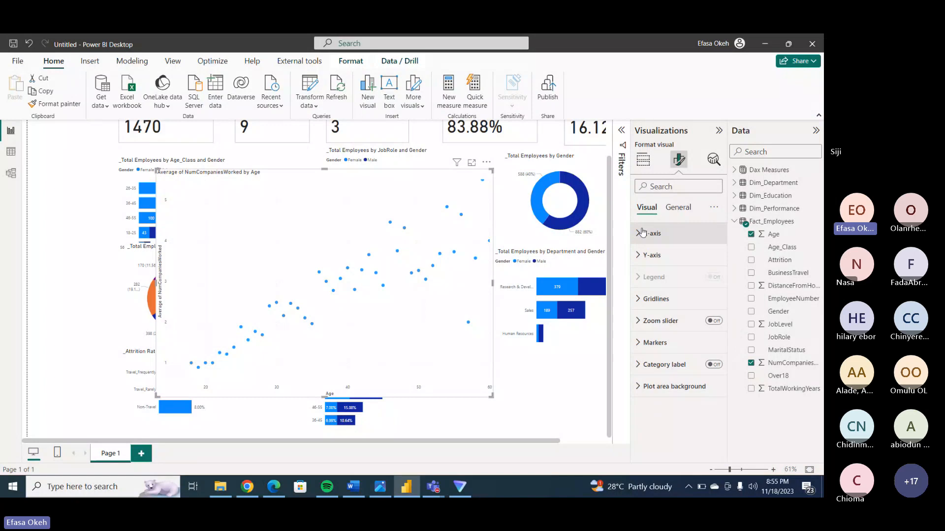
click(642, 231)
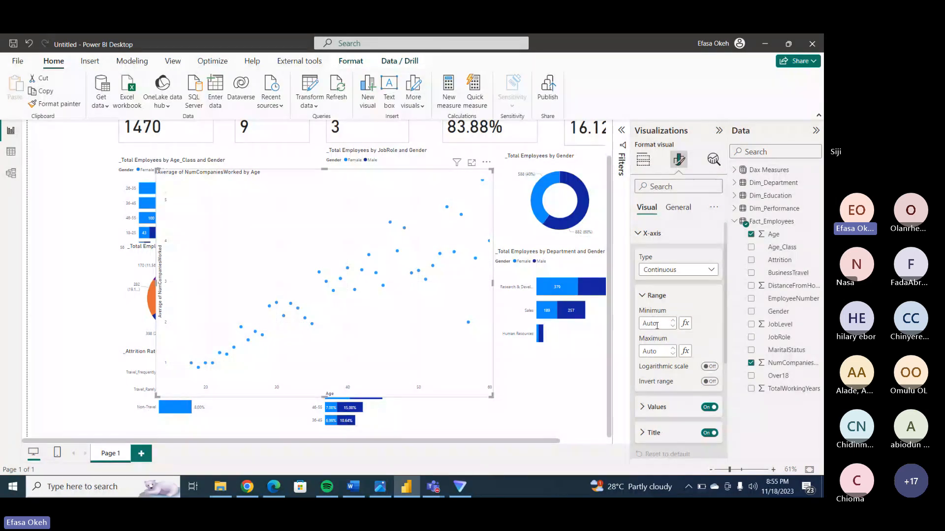
click(655, 351)
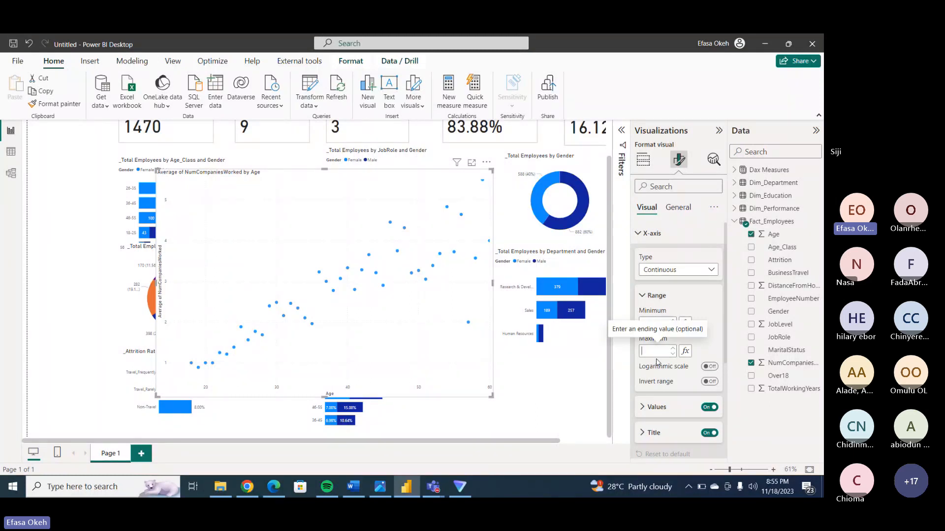
text(65)
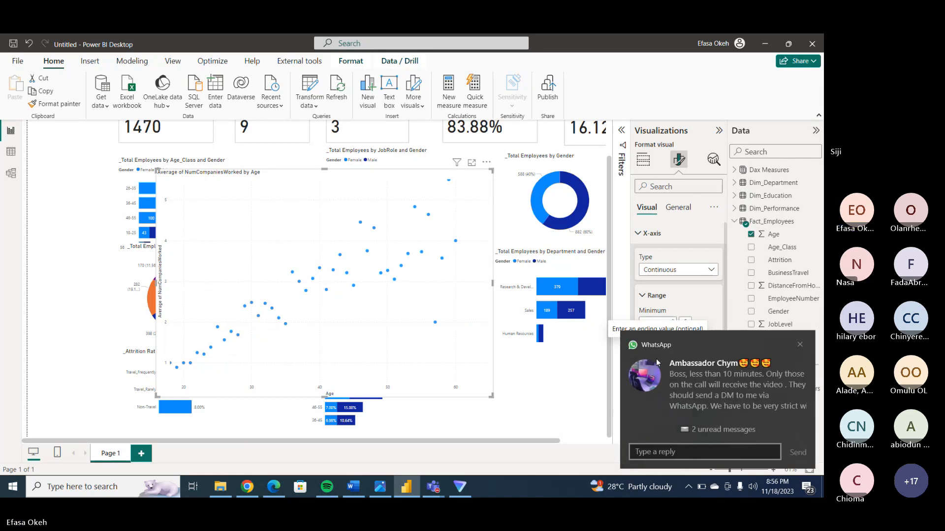
click(801, 345)
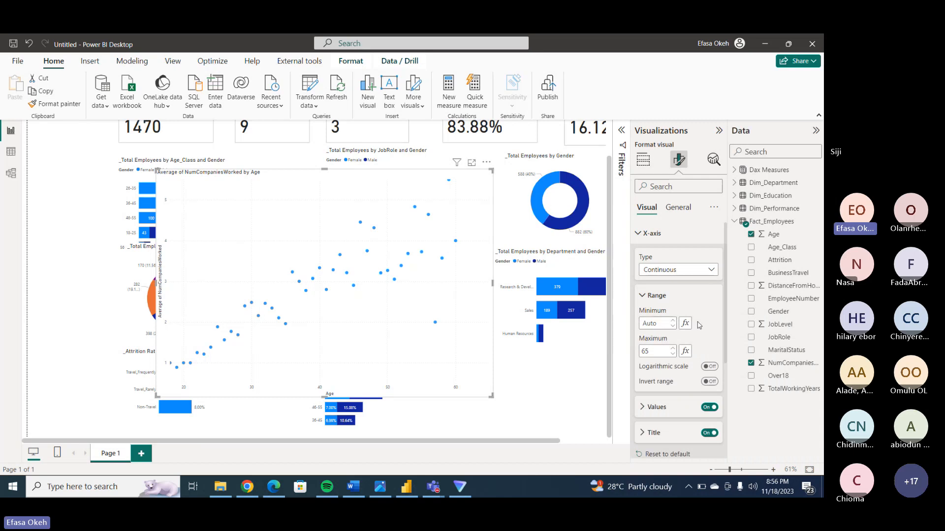
click(660, 323)
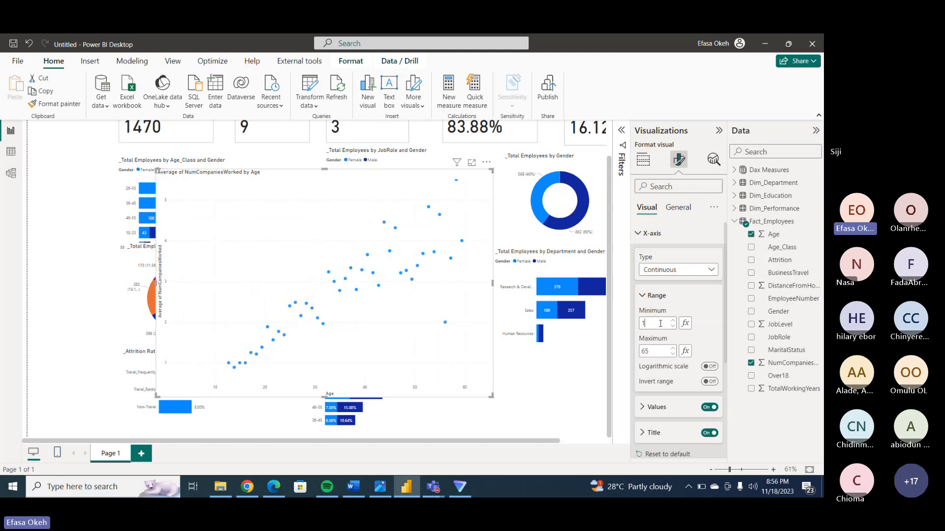
text(18)
key(BackSpace)
text(0)
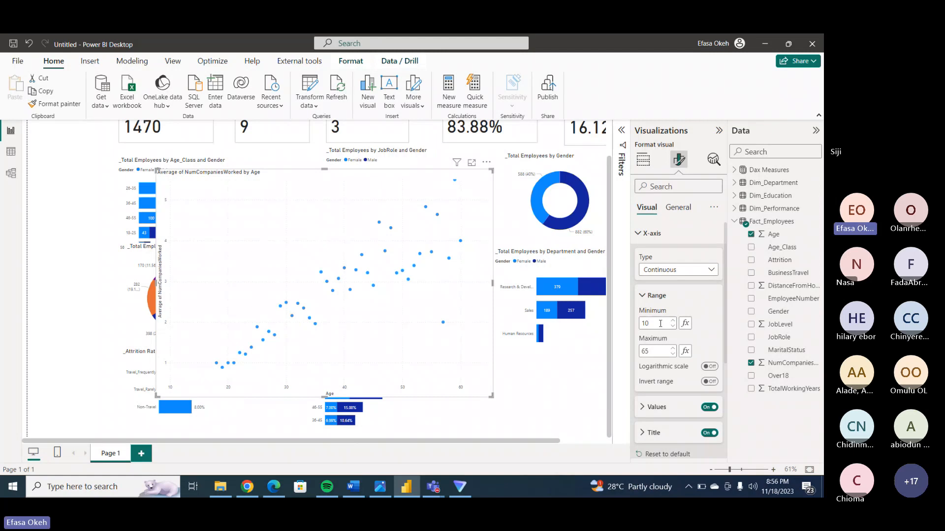
Set the minimum of the scatter chart's X-axis range to 17.
key(BackSpace)
text(7)
click(640, 234)
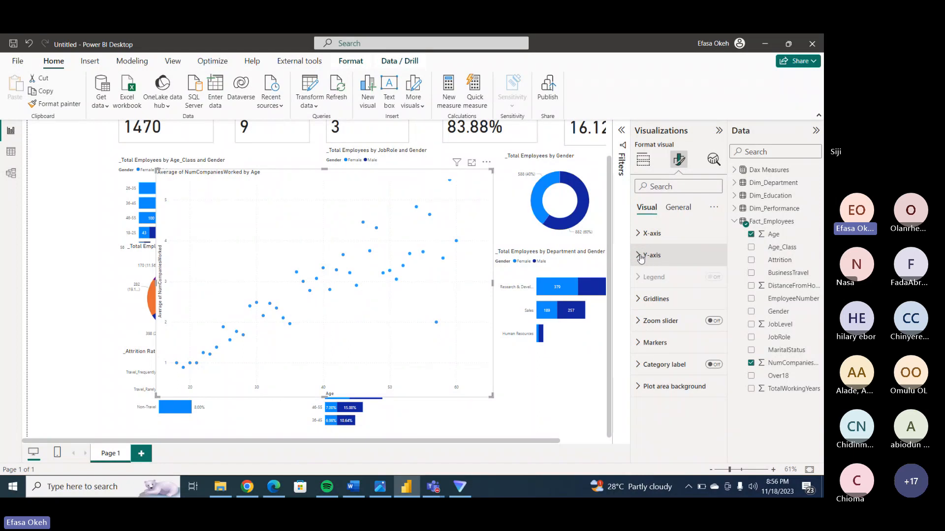
Set the scatter chart's Y-axis range to a minimum of 0 and a maximum of 7.
click(642, 256)
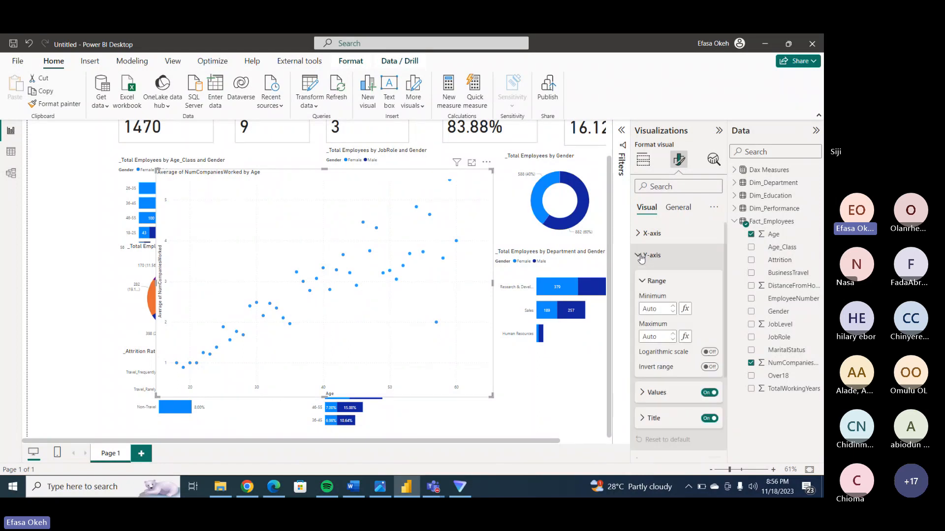
click(659, 308)
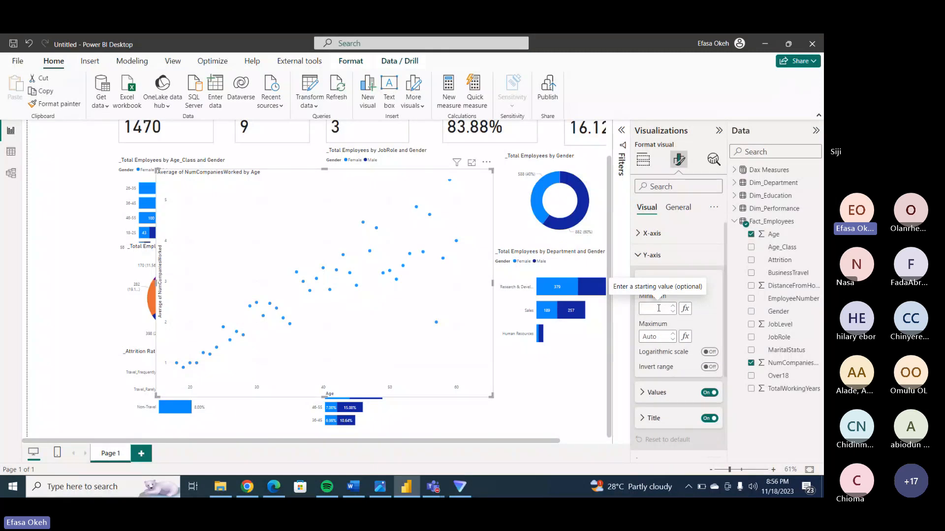
text(0)
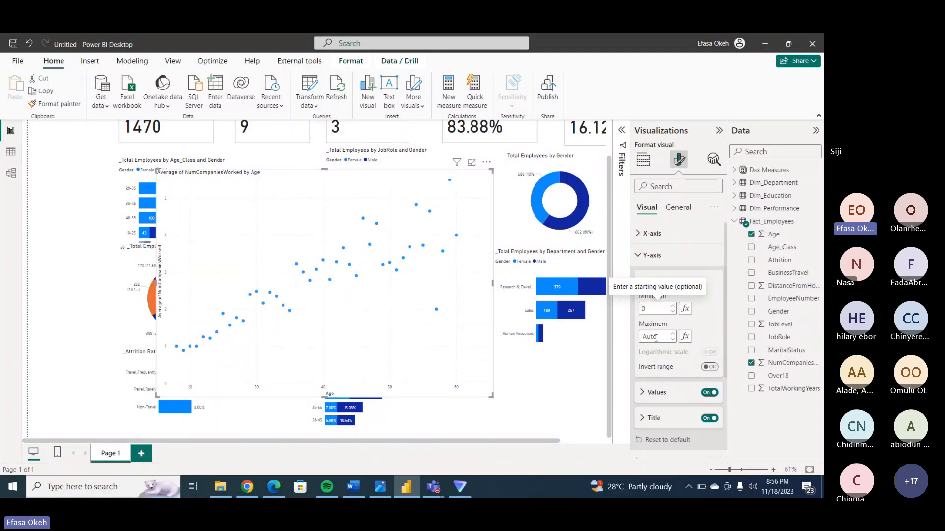
click(657, 338)
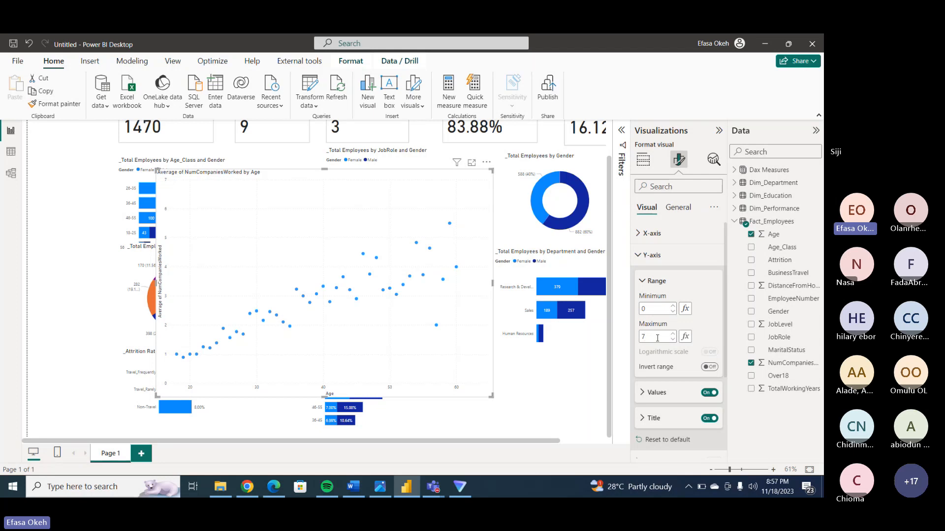
click(640, 257)
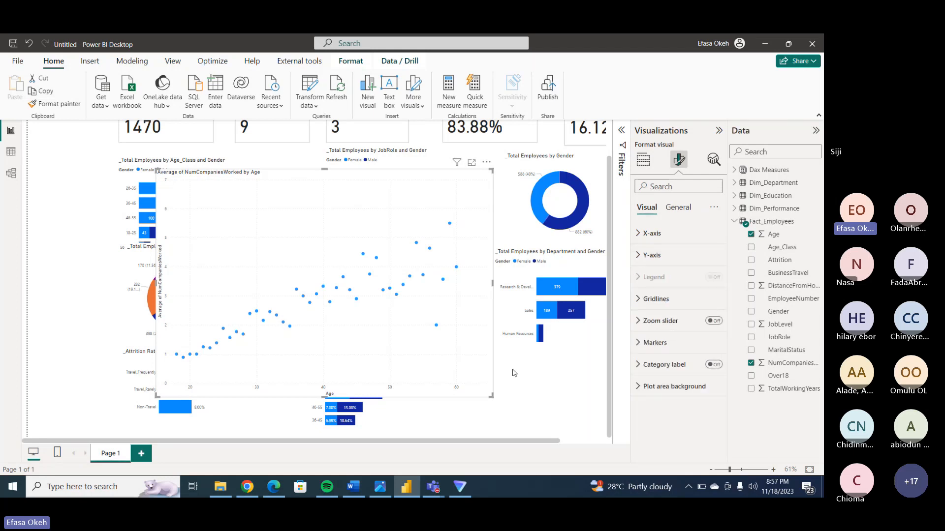
click(512, 373)
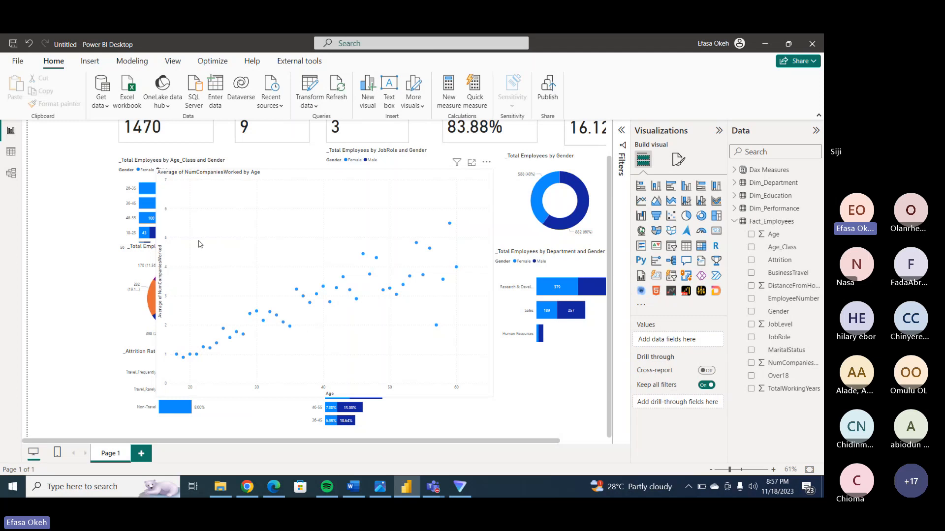
Enlarge the scatter chart at its upper-left and lower-right corners so it covers most of the report page.
click(179, 211)
drag(157, 169, 74, 125)
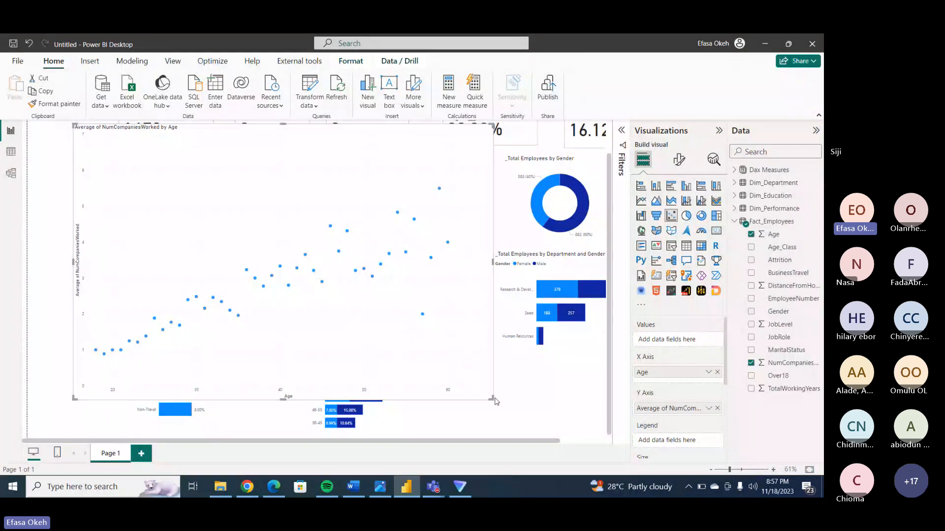
drag(495, 402, 522, 421)
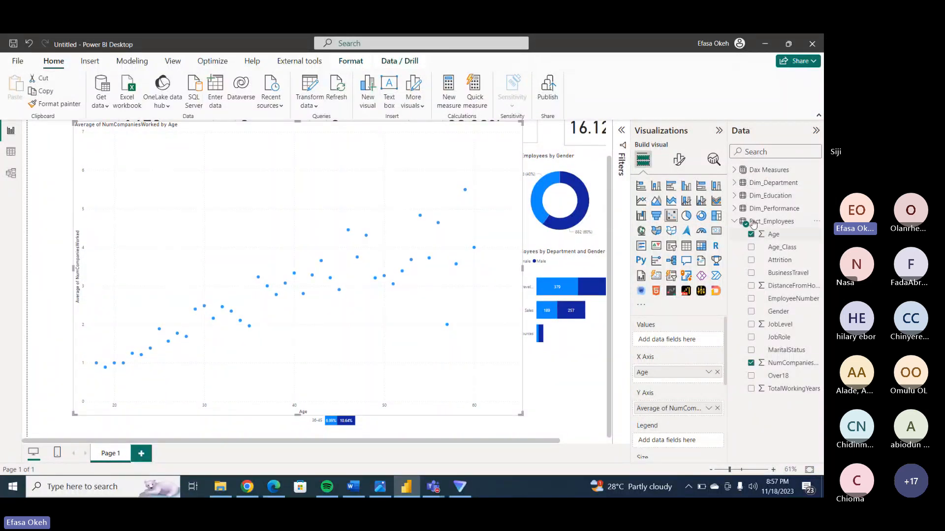
Size the scatter chart's bubbles by the _Total Employees measure from the Dax Measures table.
click(738, 172)
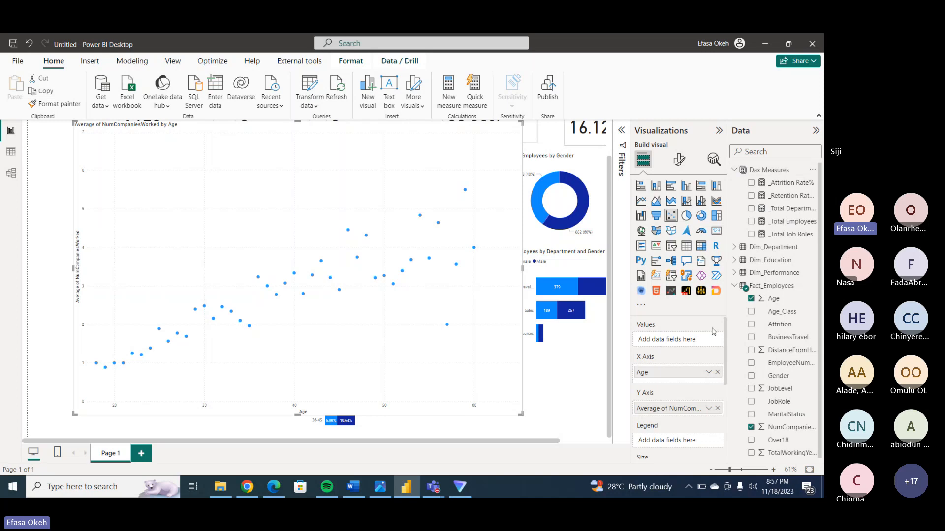
scroll(728, 359, down, 2)
scroll(660, 393, down, 1)
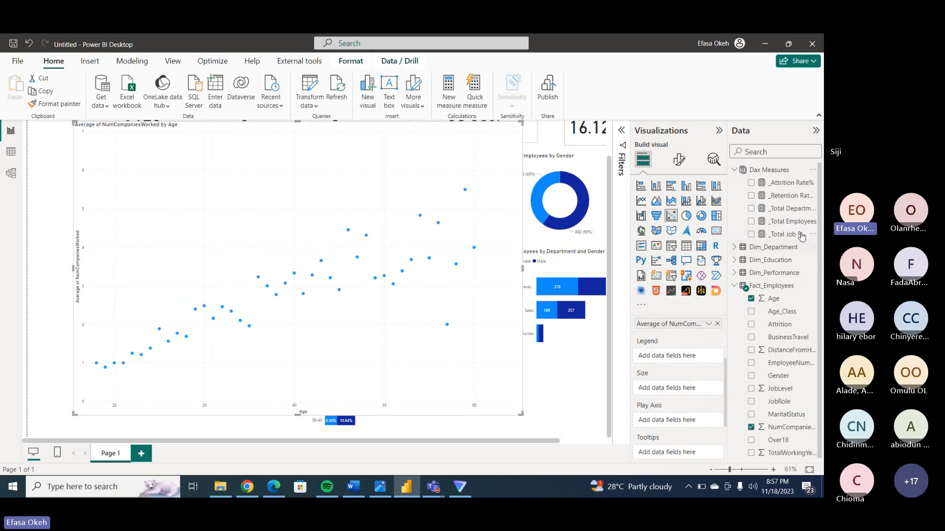
drag(796, 227, 702, 397)
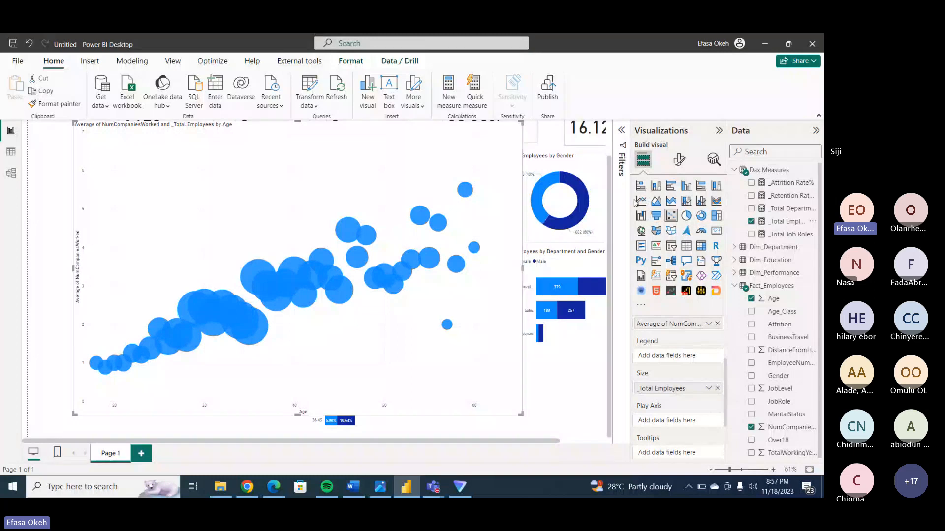
Reduce the marker size of the scatter chart to -24.
click(679, 160)
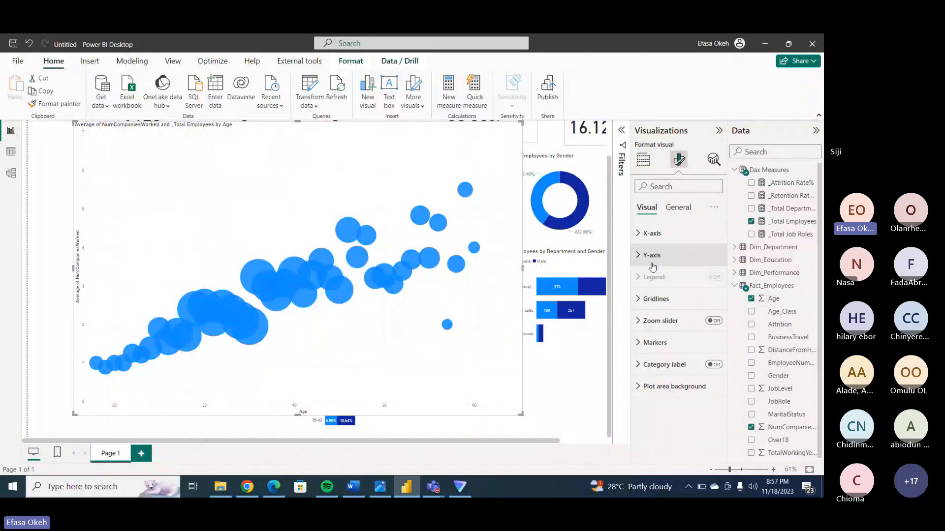
click(646, 343)
drag(727, 335, 725, 424)
click(664, 393)
click(664, 392)
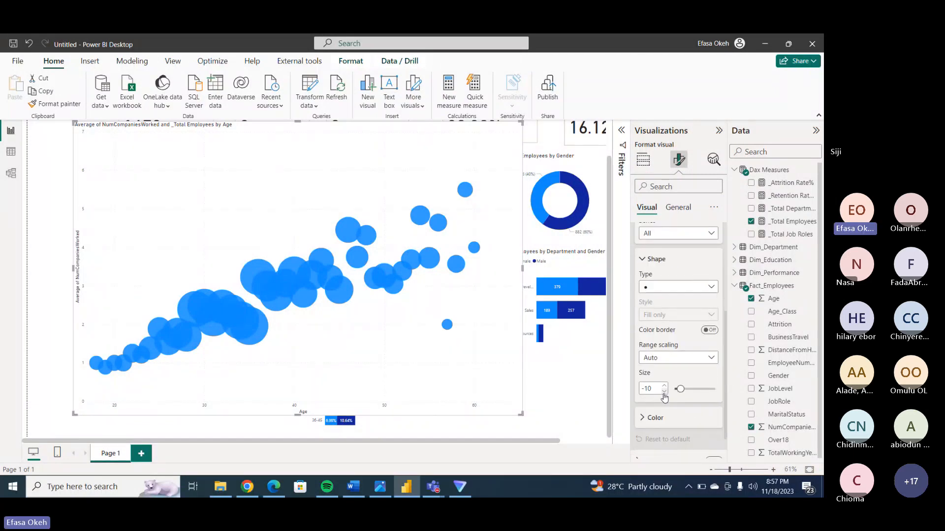
click(663, 392)
click(664, 392)
click(664, 392)
click(664, 392)
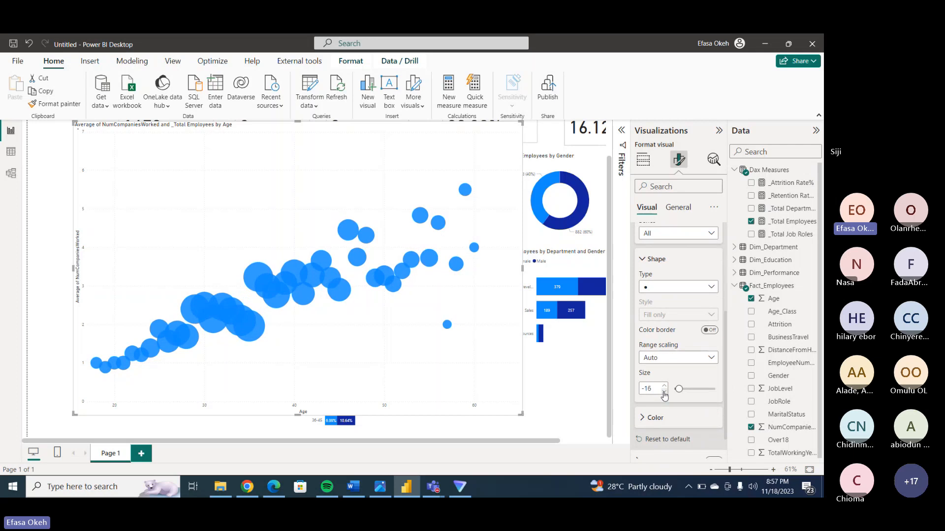
click(663, 393)
click(664, 393)
click(664, 393)
click(664, 393)
click(664, 392)
click(664, 392)
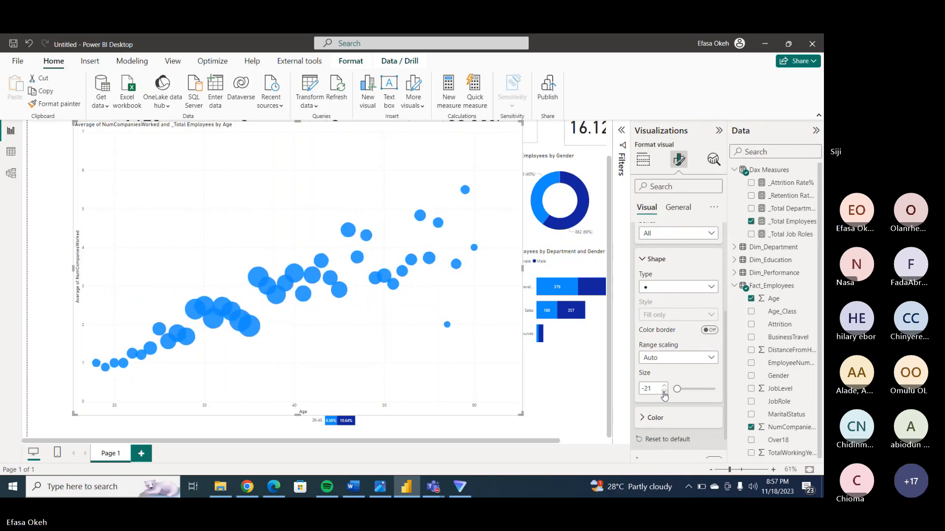
click(664, 392)
click(664, 392)
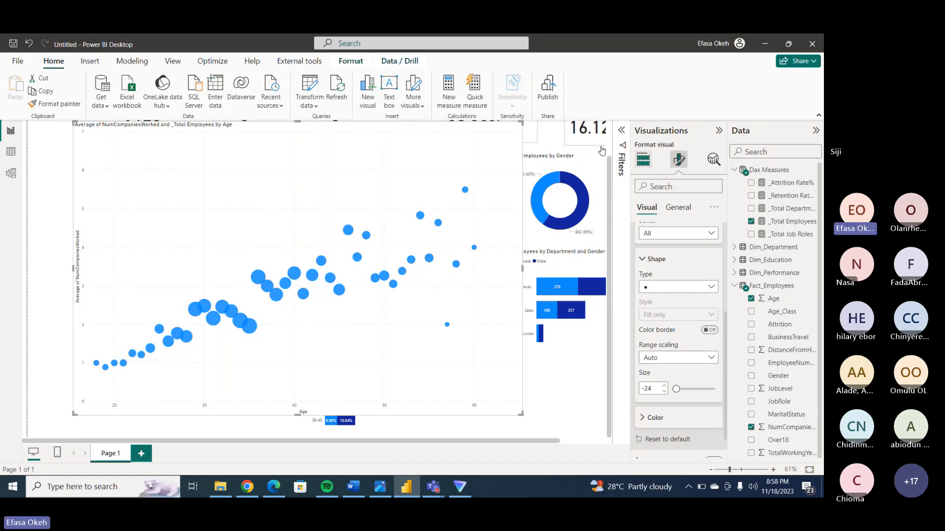
Insert an oval shape on the report page and collapse the formatting pane to show more of the page.
click(90, 61)
click(394, 104)
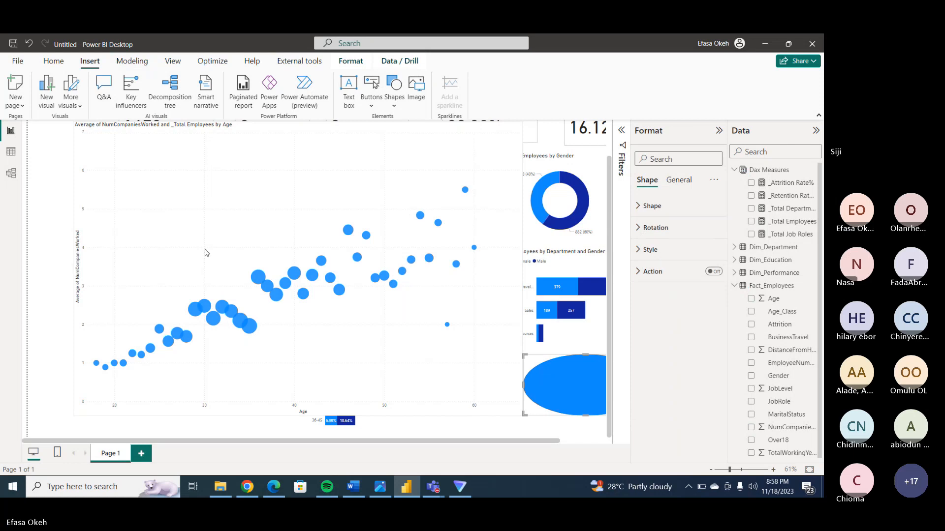
click(718, 131)
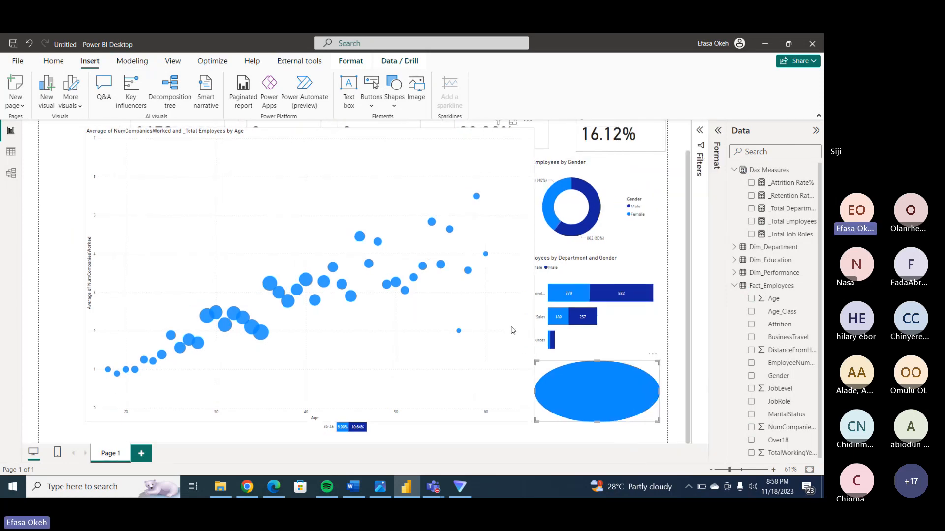
Shrink the scatter chart, then move the oval onto it and stretch it into a large circle over the bubbles for ages 25 to 44.
click(514, 337)
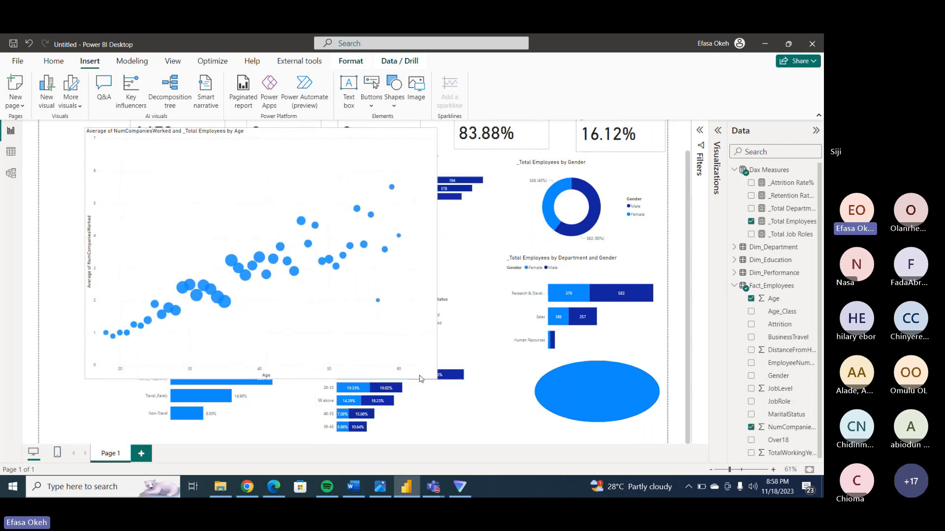
drag(565, 400, 201, 230)
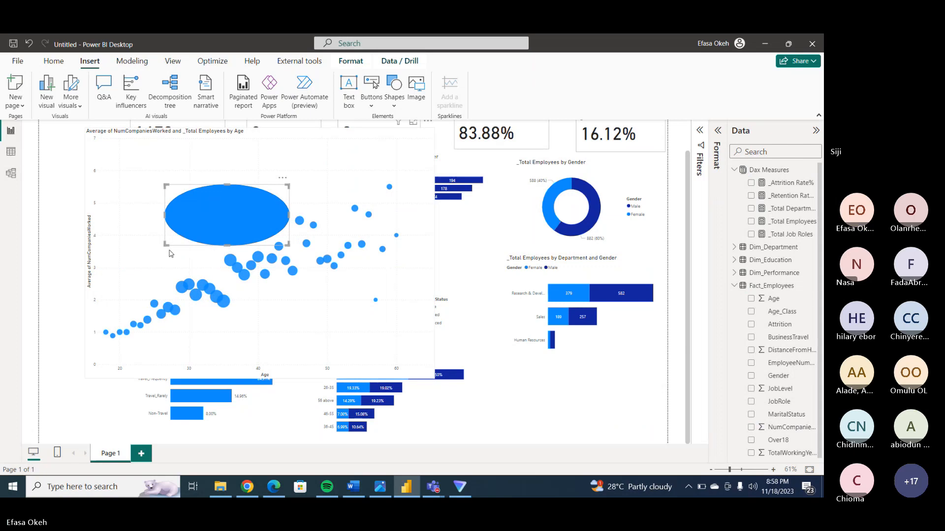
drag(167, 244, 130, 348)
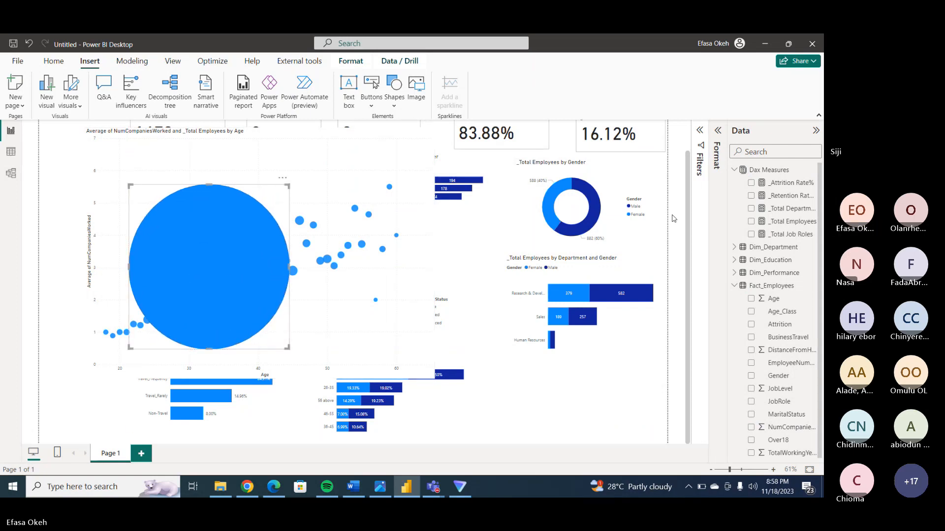
Turn off the oval's fill and shrink its outline around the largest bubbles in the scatter chart.
click(723, 133)
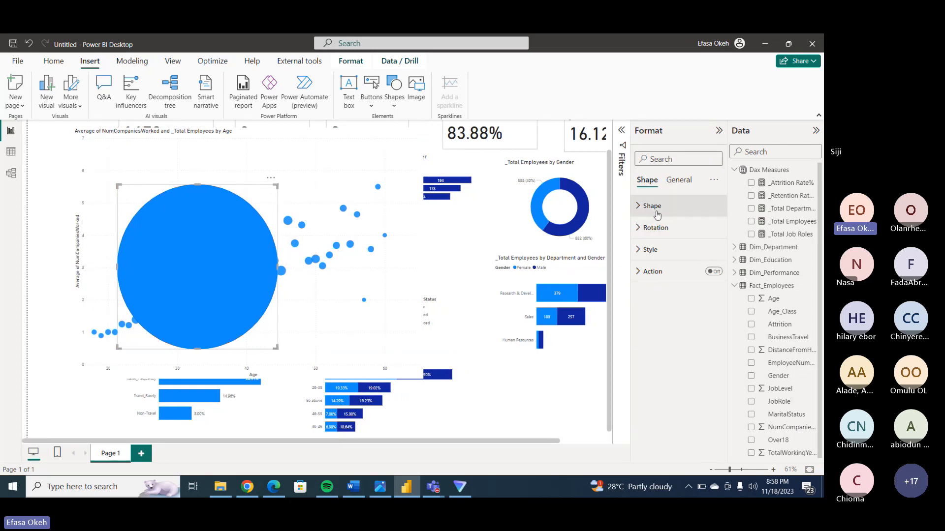
click(654, 207)
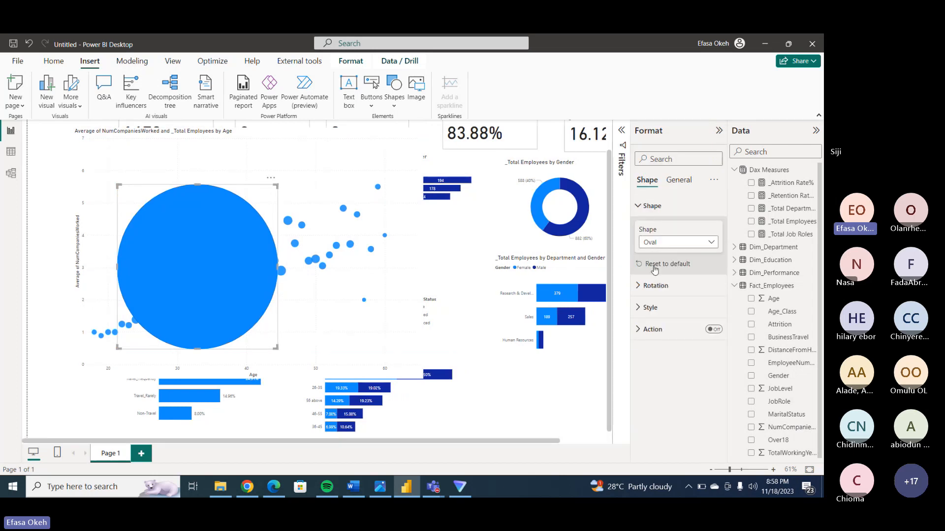
click(649, 307)
click(709, 334)
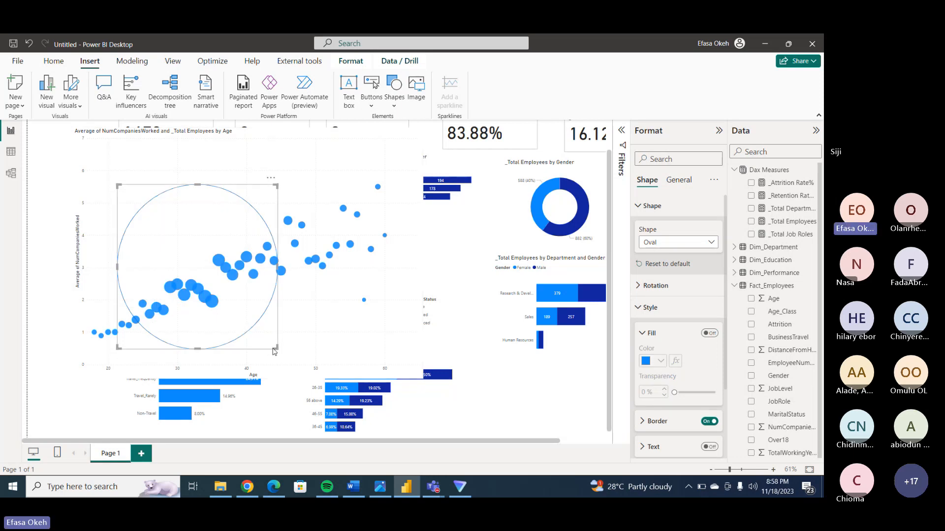
drag(275, 350, 241, 326)
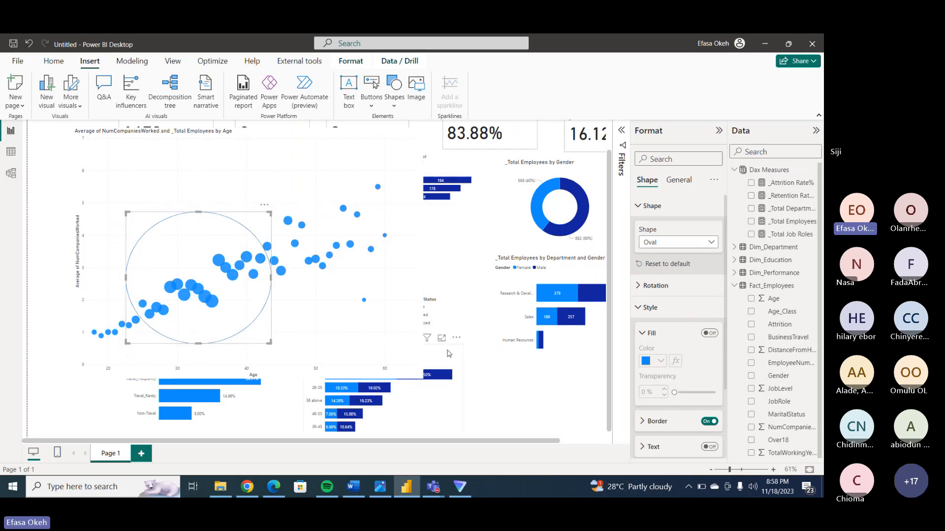
click(519, 365)
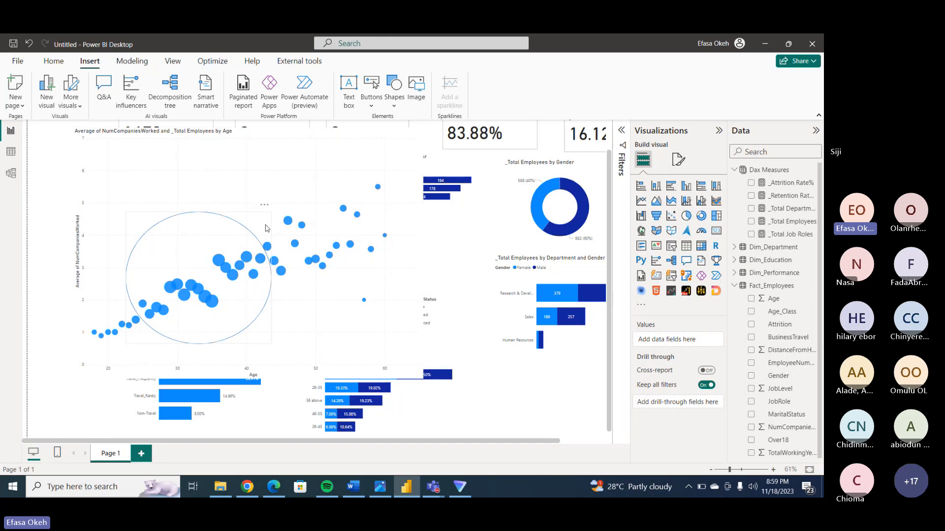
Remove the oval outline from the scatter chart.
click(264, 204)
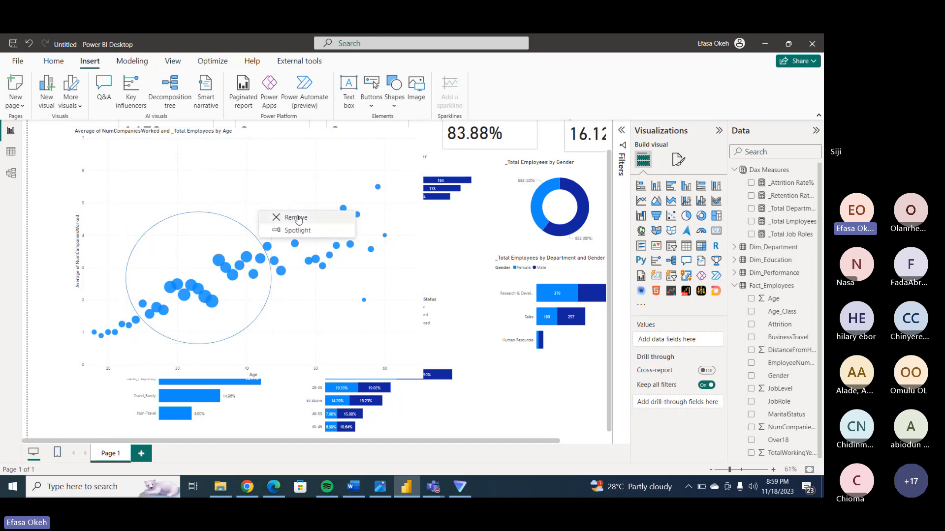
click(300, 221)
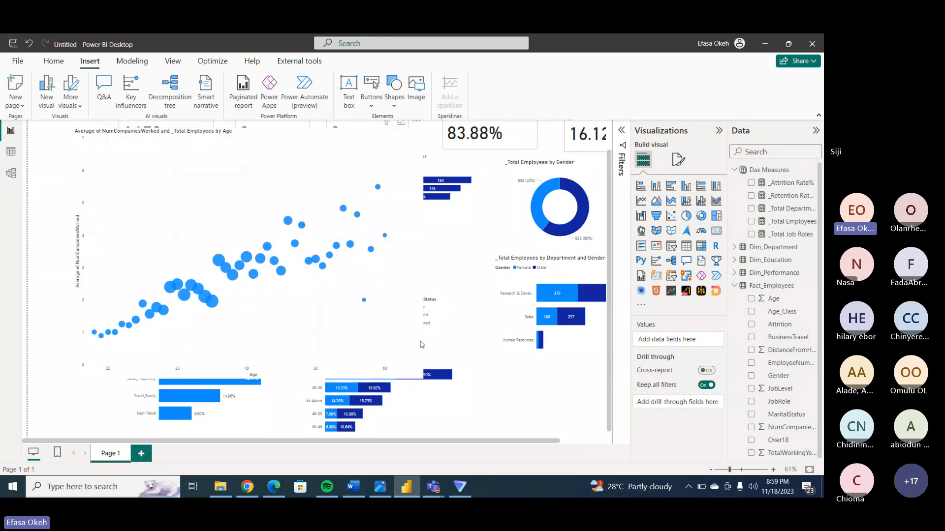
Move the scatter chart below the measure cards and add Gender as its legend.
click(421, 344)
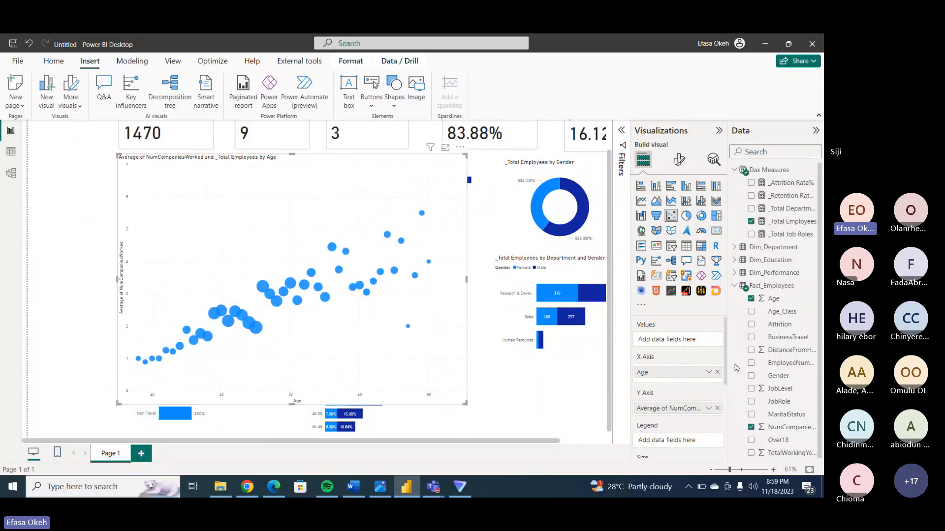
scroll(780, 383, down, 1)
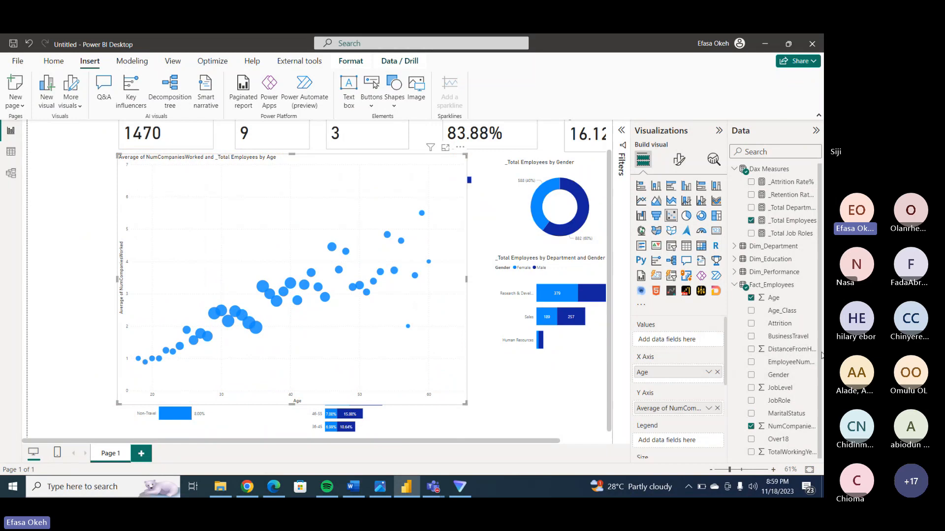
drag(780, 376, 689, 449)
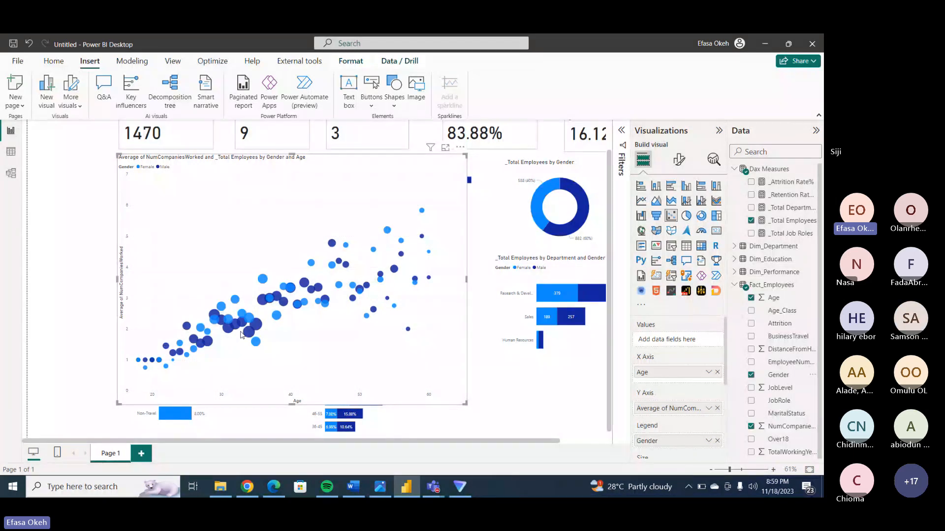
Turn off the horizontal and vertical gridlines of the age versus companies worked scatter chart.
click(678, 159)
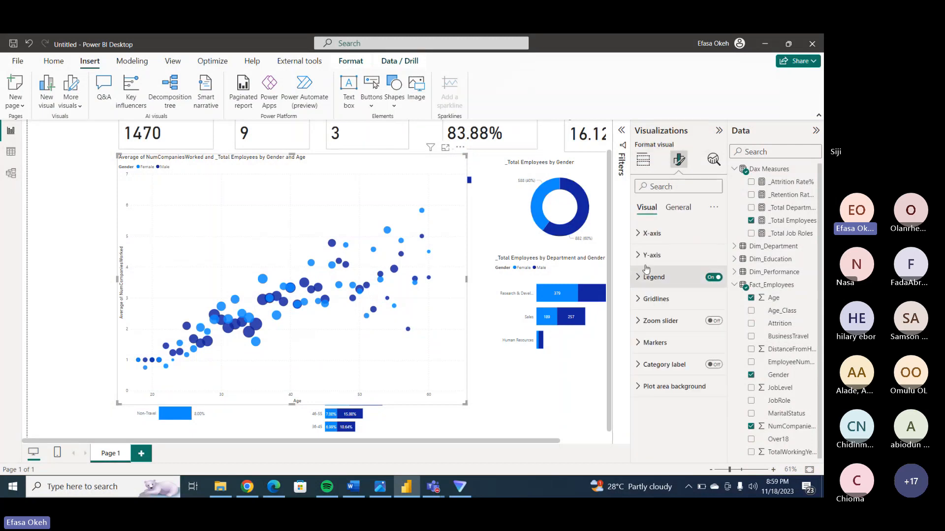
click(647, 300)
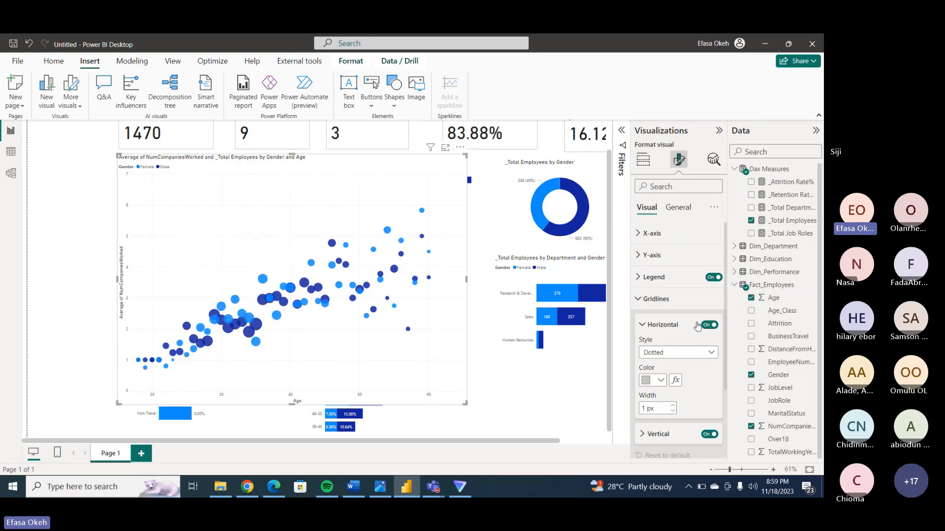
click(709, 326)
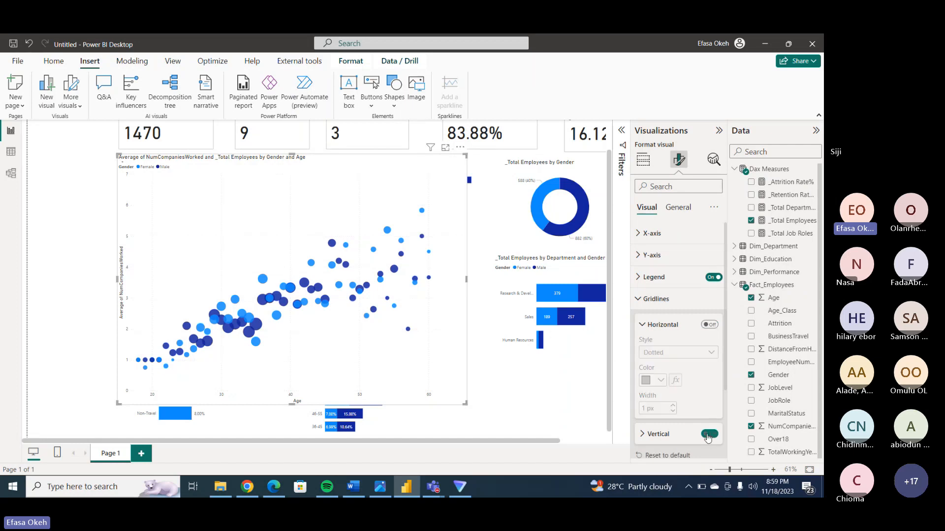
click(649, 299)
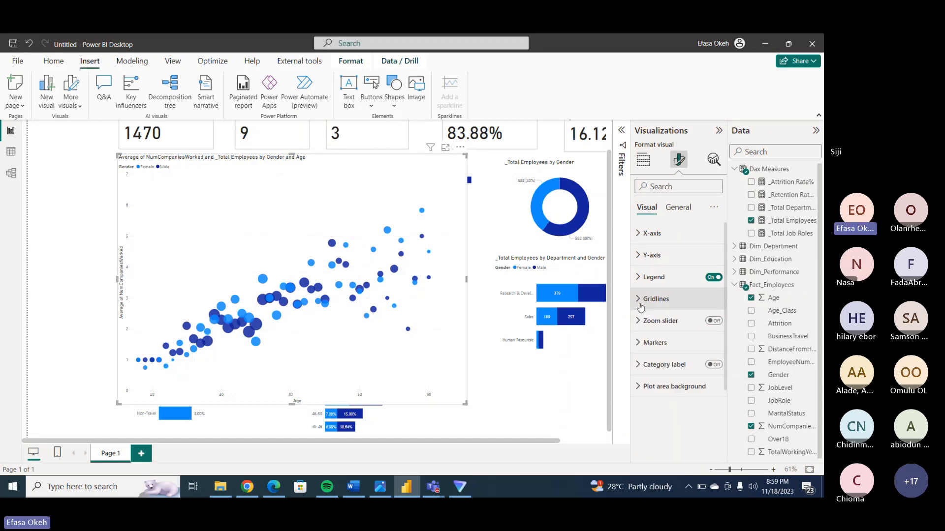
Add an X-axis constant line at 25 to the scatter chart.
click(713, 160)
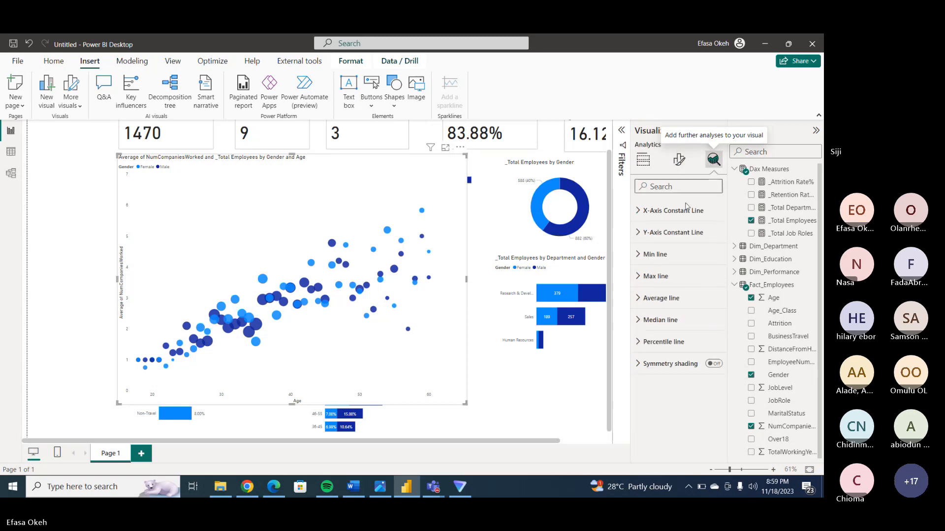
click(639, 211)
click(652, 250)
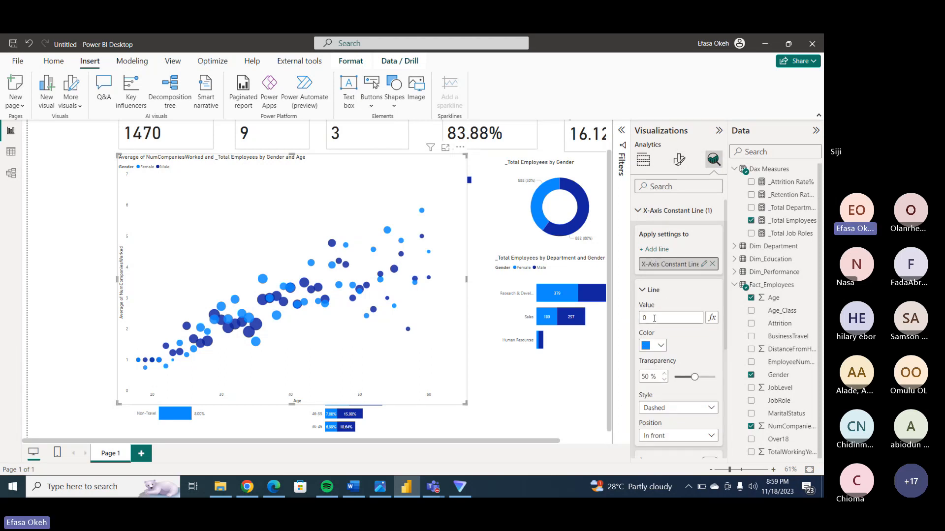
key(BackSpace)
text(2)
text(5)
click(644, 210)
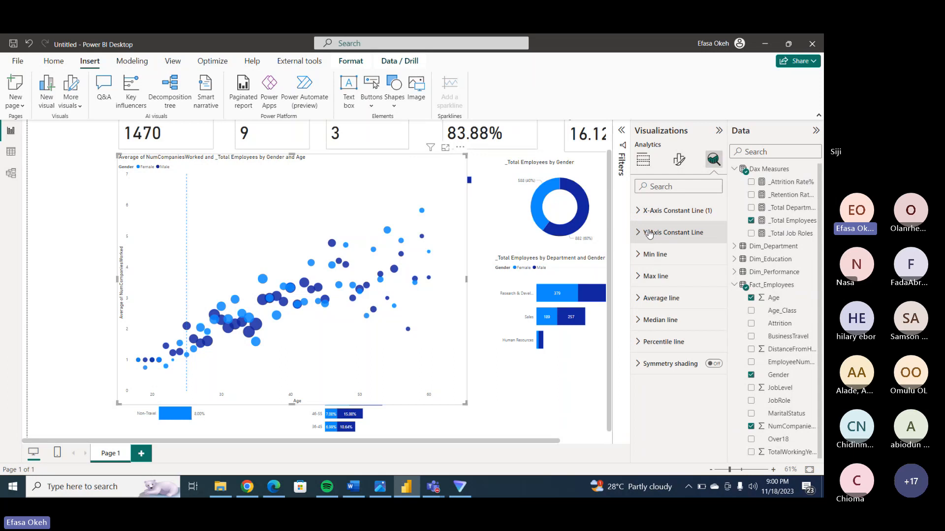
Add a Y-axis constant line at 2 to the scatter chart.
click(649, 232)
click(654, 272)
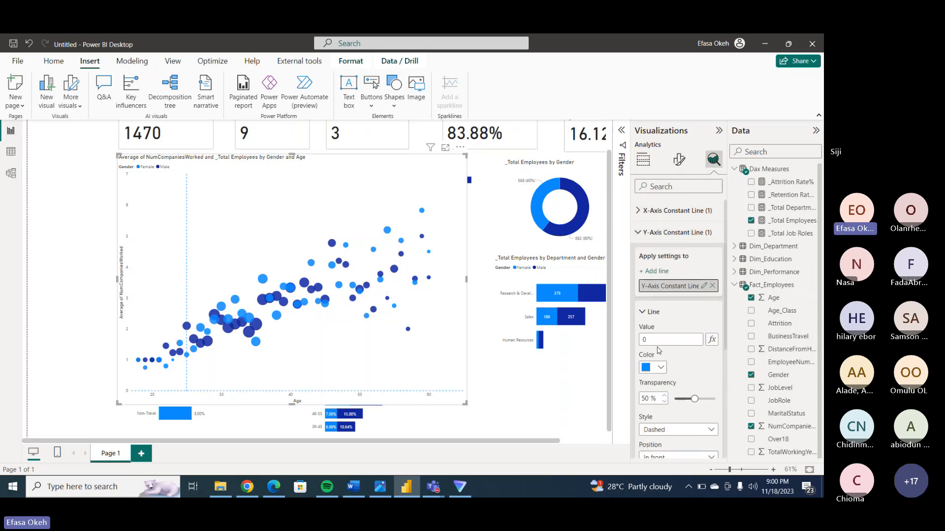
double_click(641, 340)
text(2)
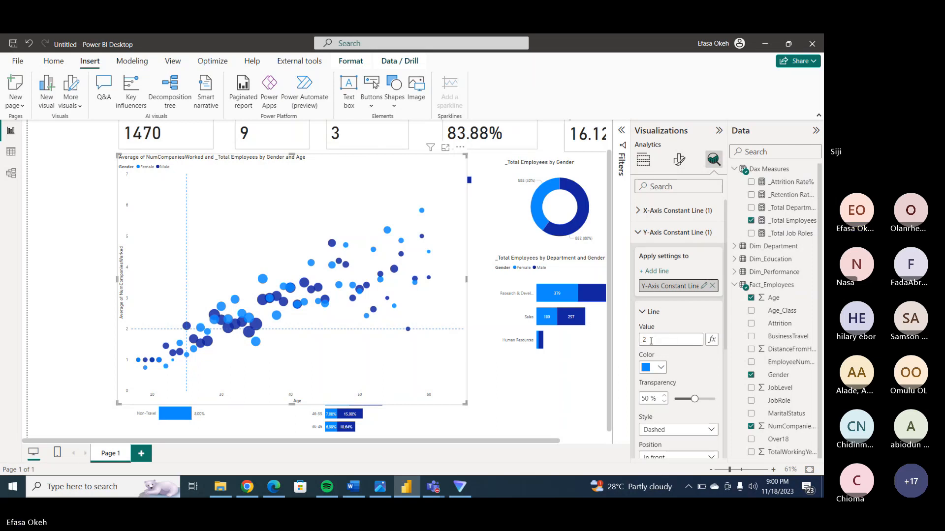
click(641, 235)
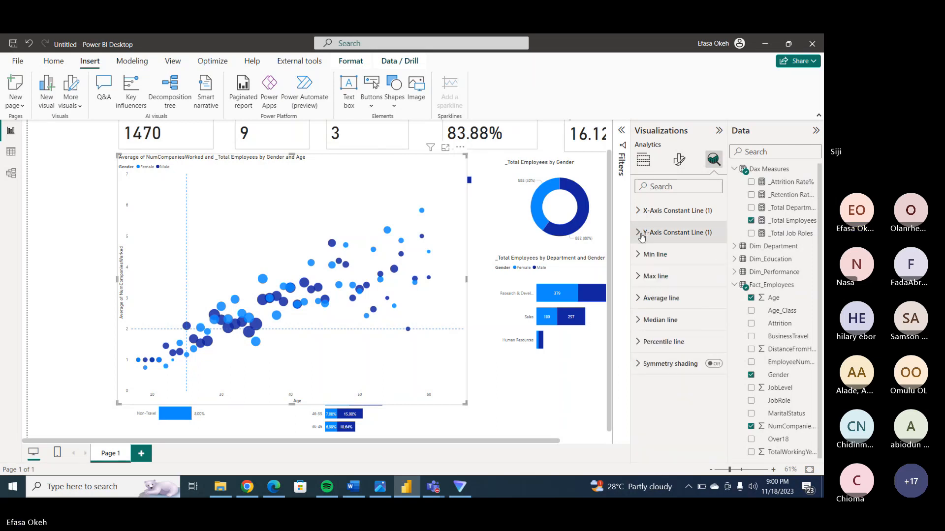
click(515, 384)
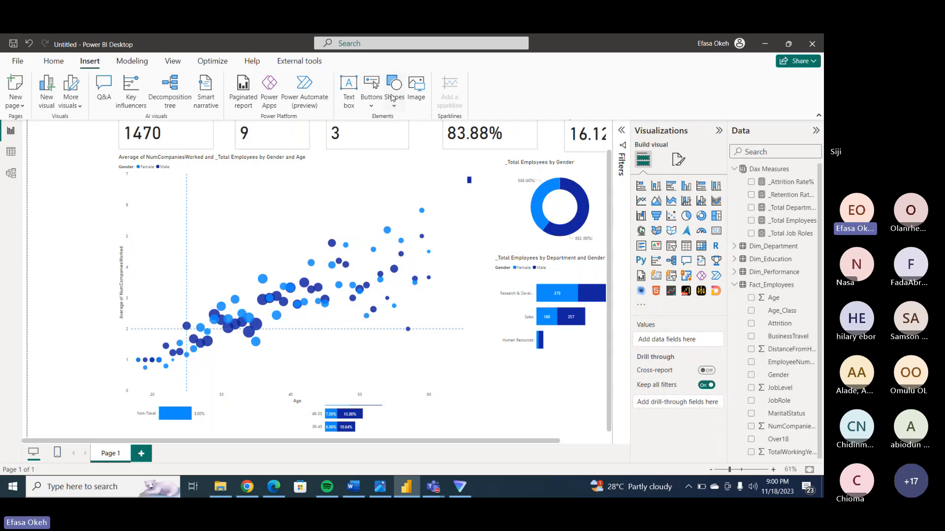
Turn off the fill of the rectangle over the scatter chart's under-25, below-2-companies quadrant and give it a blue border.
click(648, 250)
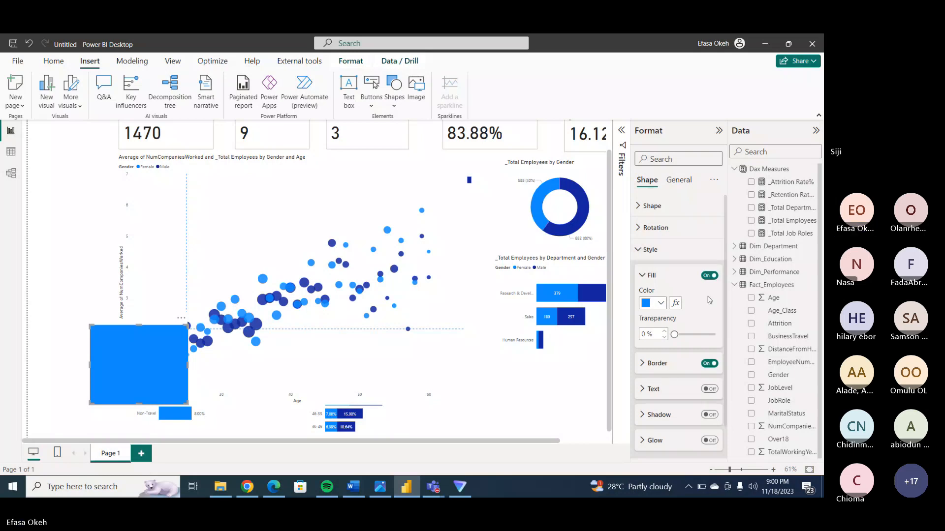
click(709, 276)
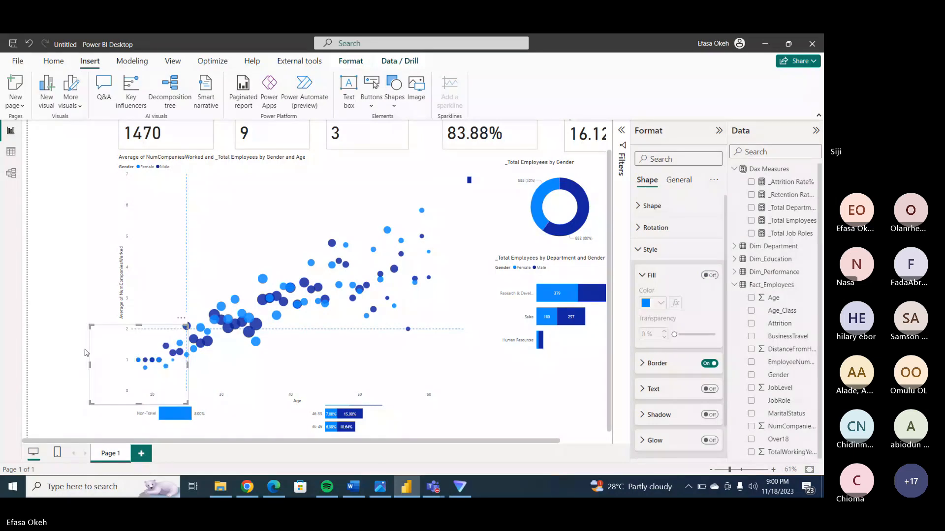
click(85, 353)
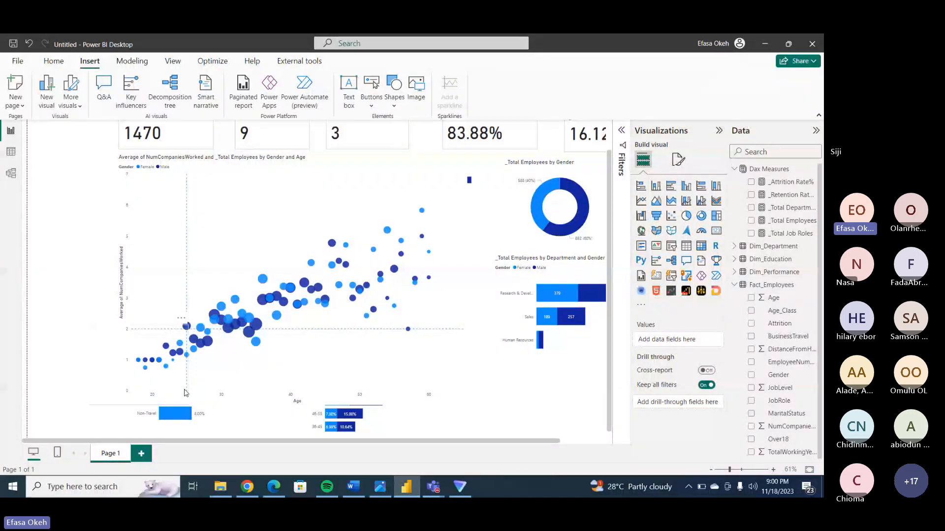
click(170, 329)
click(697, 252)
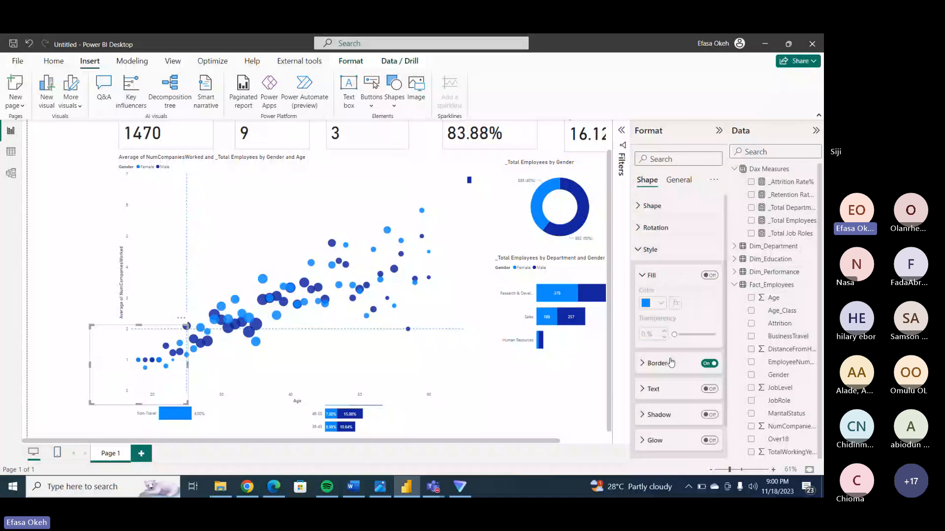
click(672, 363)
click(269, 370)
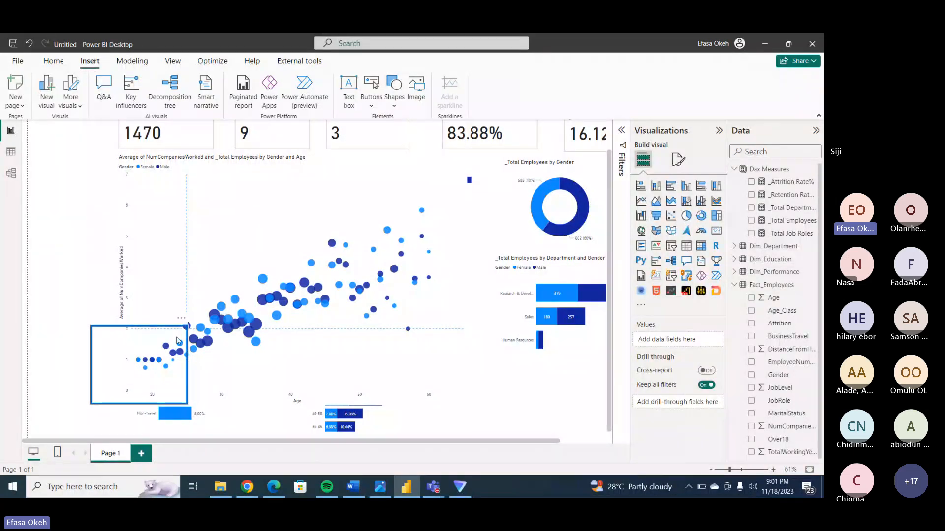
Remove the rectangle from the scatter chart.
mouse_move(191, 343)
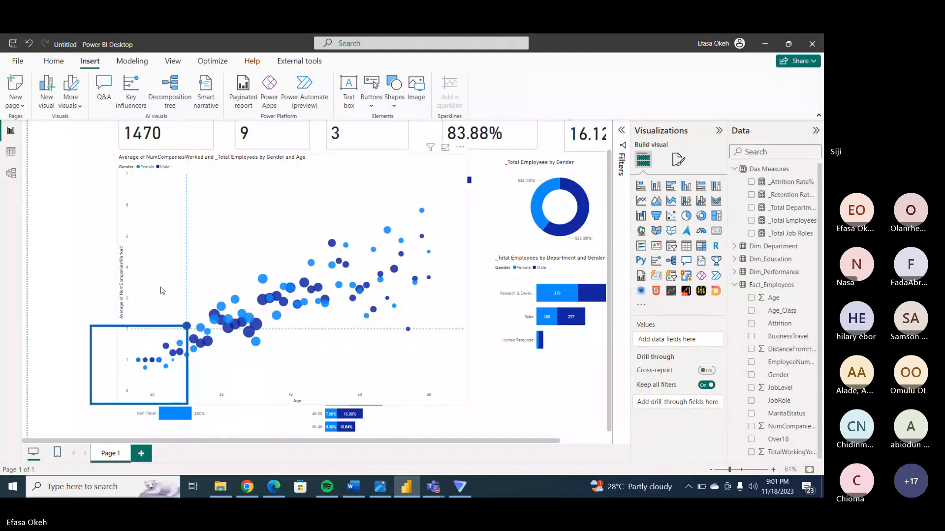
click(181, 318)
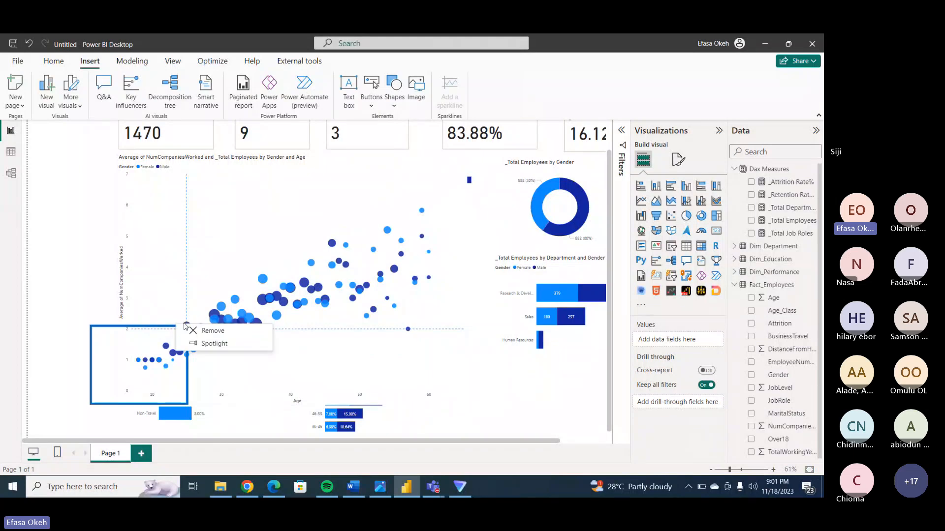
click(207, 329)
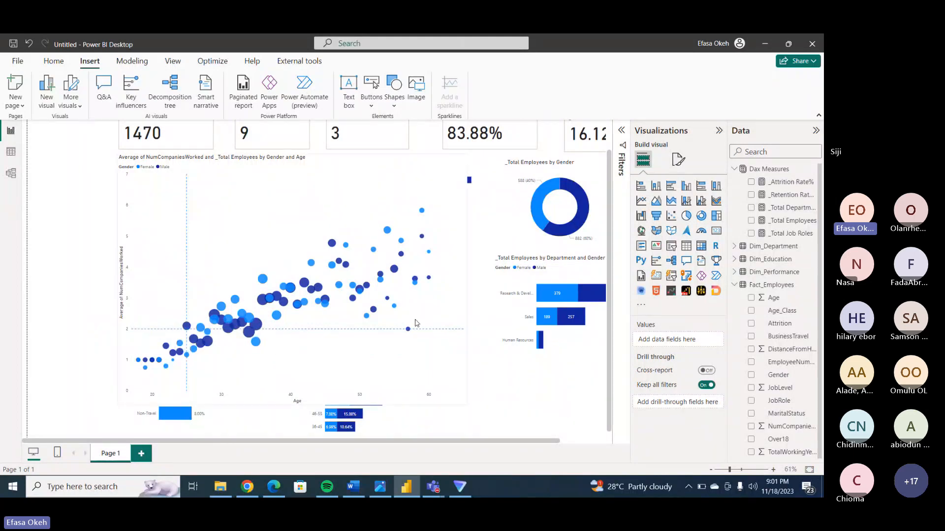
Shrink the scatter chart and place it beside the attrition rate by age class and gender chart, below the department chart.
click(452, 385)
drag(469, 405, 337, 318)
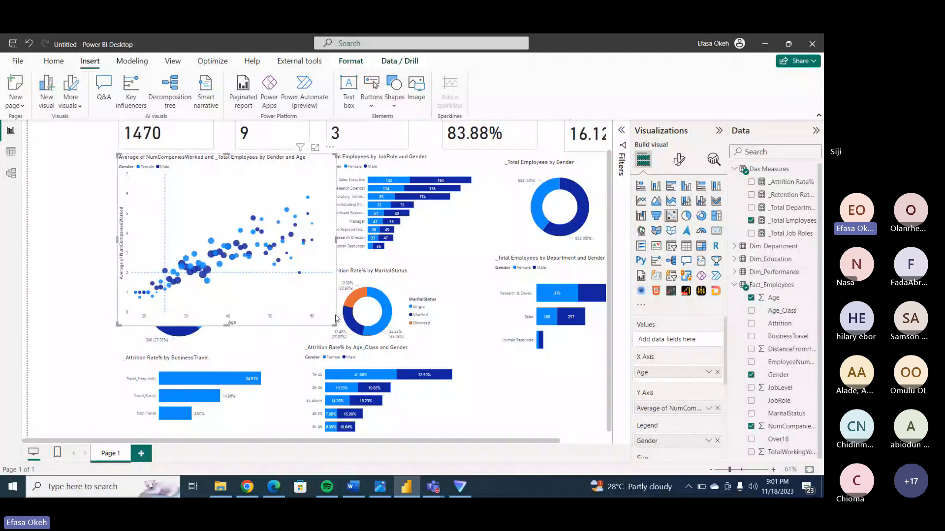
drag(198, 273, 340, 301)
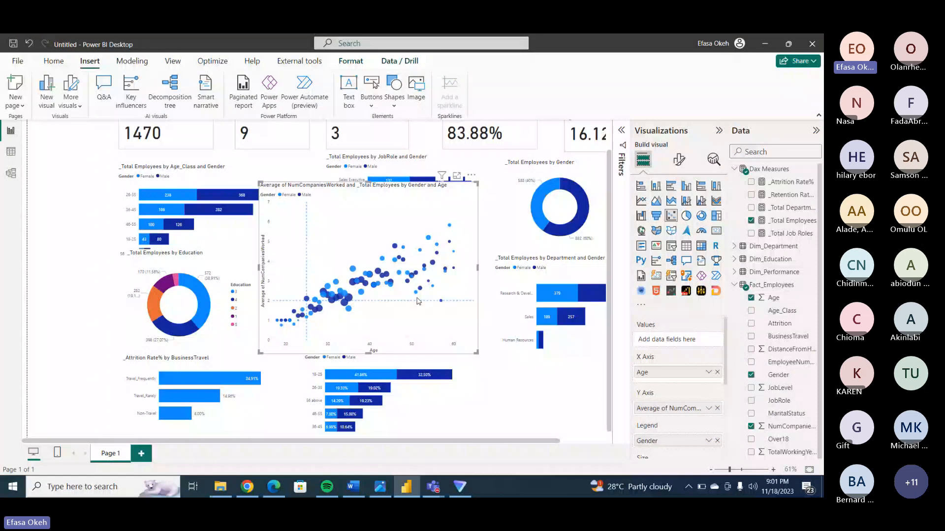
drag(476, 351, 583, 422)
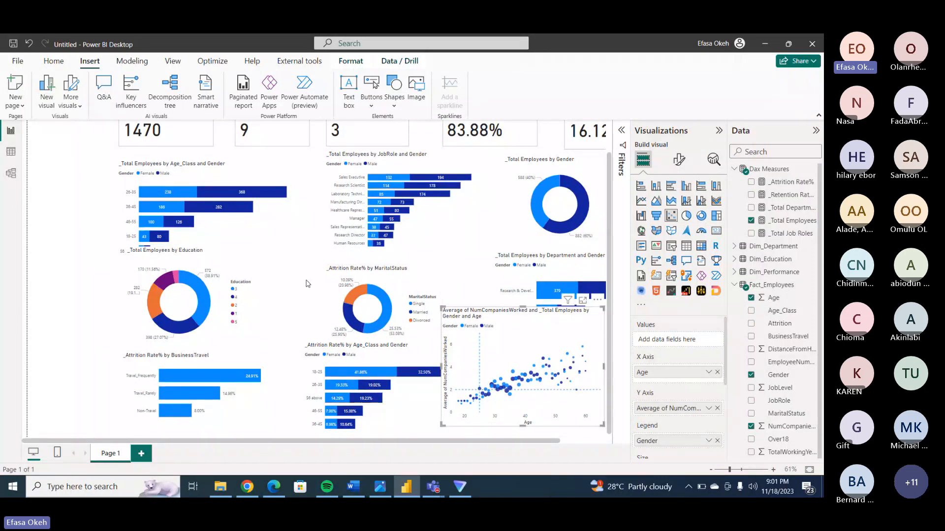
Switch to the HR Data Analysis report in the browser, view gender distribution by job roles and by age group, and return to Power BI Desktop.
click(271, 491)
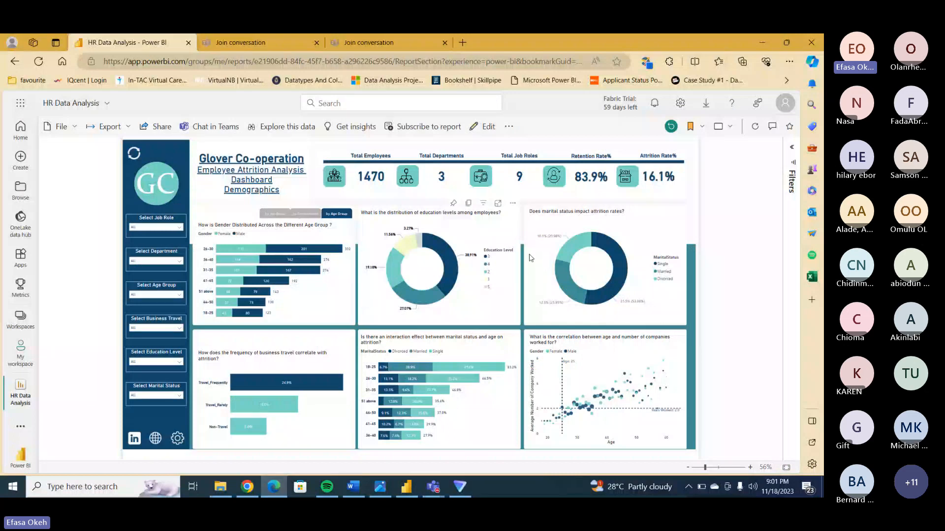
click(274, 215)
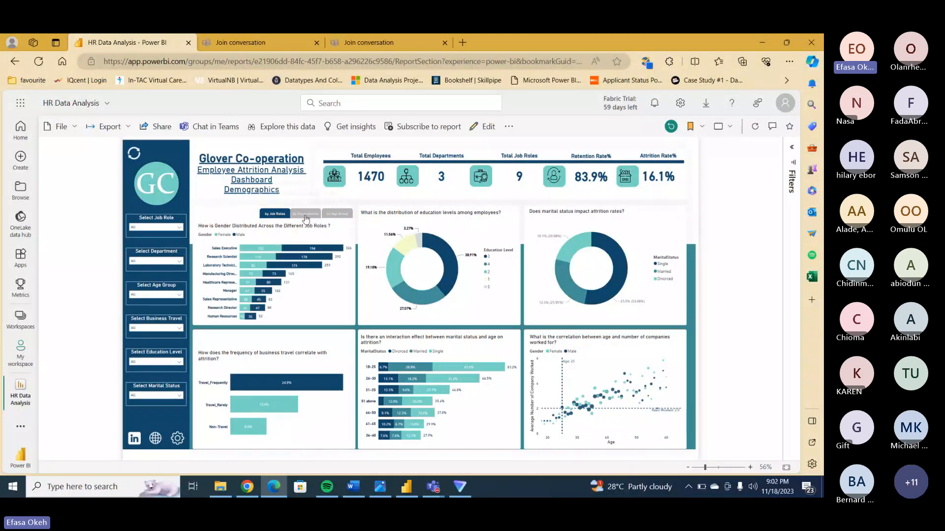
click(338, 214)
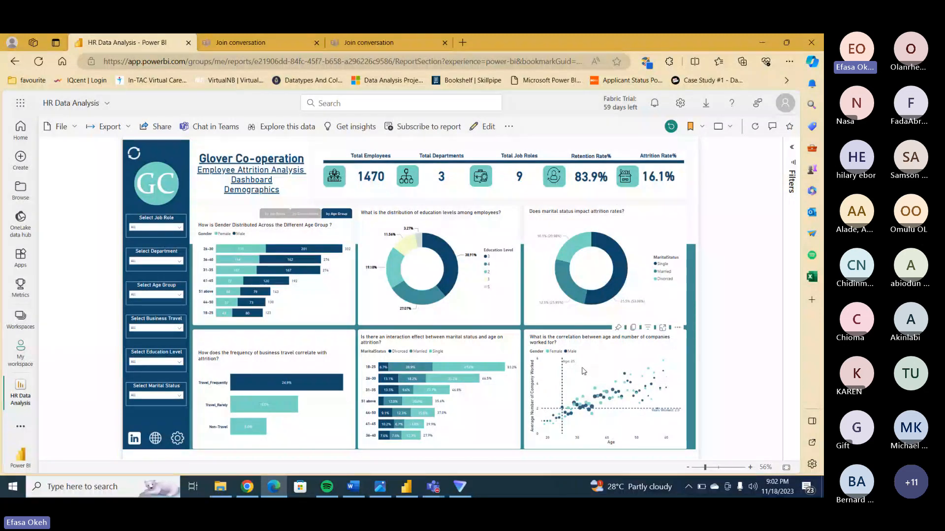
click(404, 487)
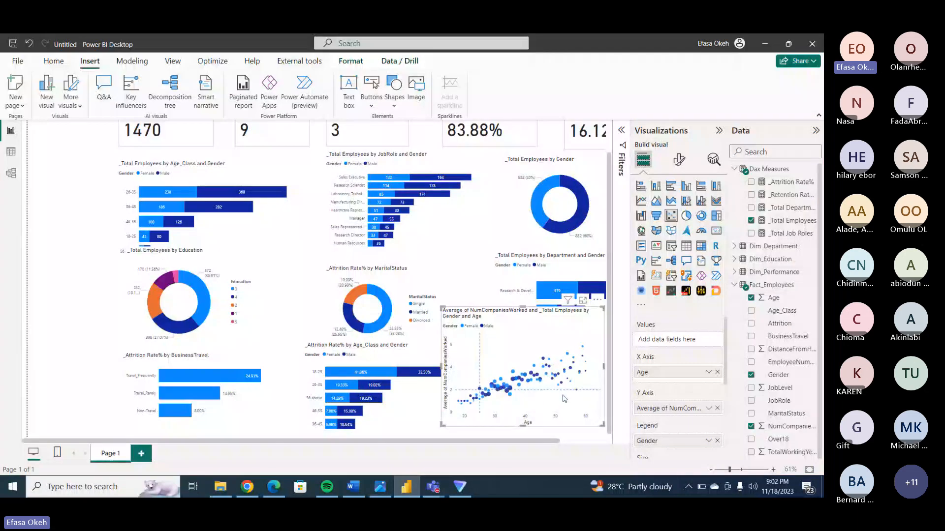
Deselect the scatter chart, collapse the Dax Measures and Fact_Employees tables, and dismiss the chat notification.
click(68, 225)
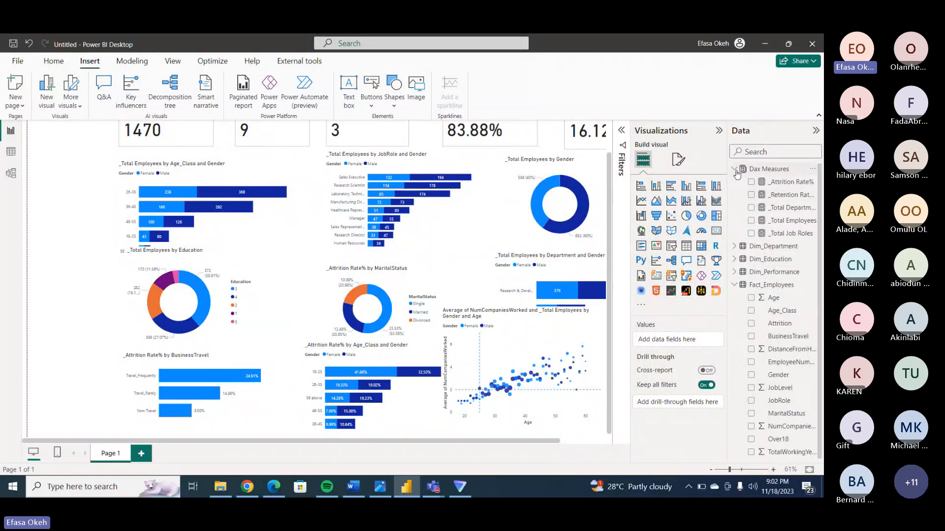
click(736, 169)
click(736, 222)
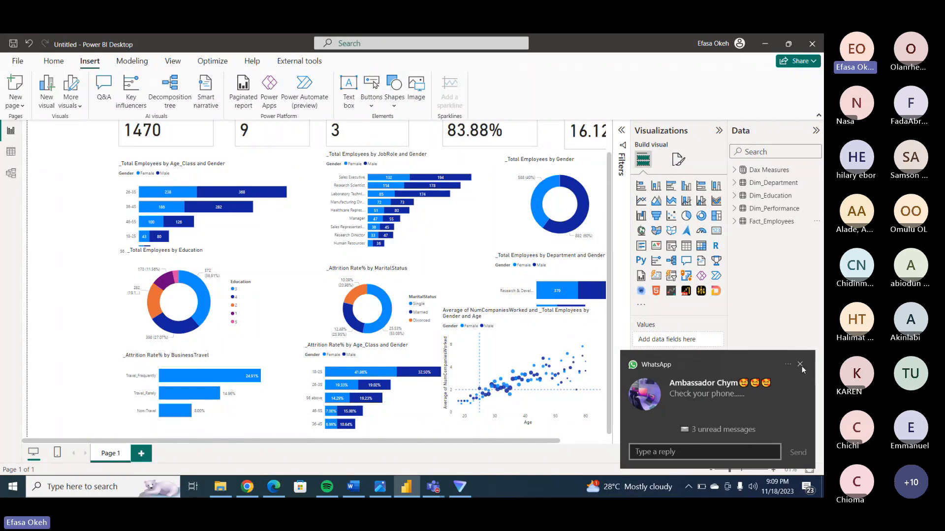
click(800, 365)
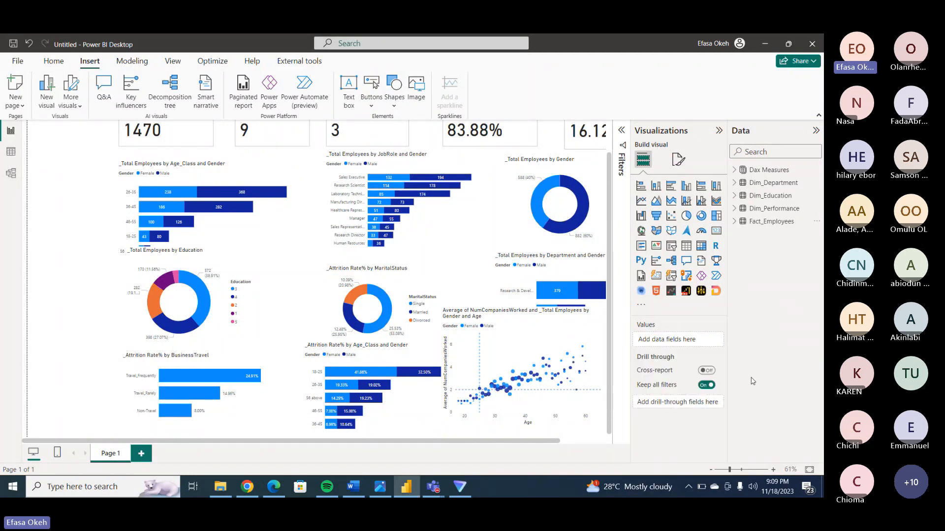